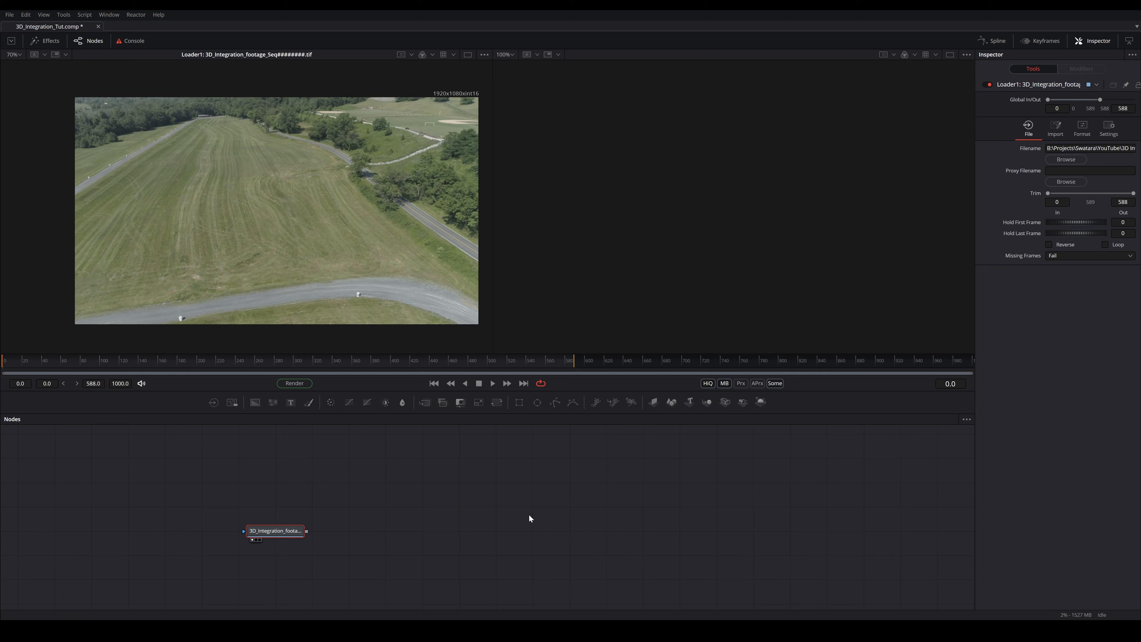
Play and scrub through the first part of the loaded 3D integration footage sequence
mouse_move(483, 636)
left_click_drag(341, 531, 350, 506)
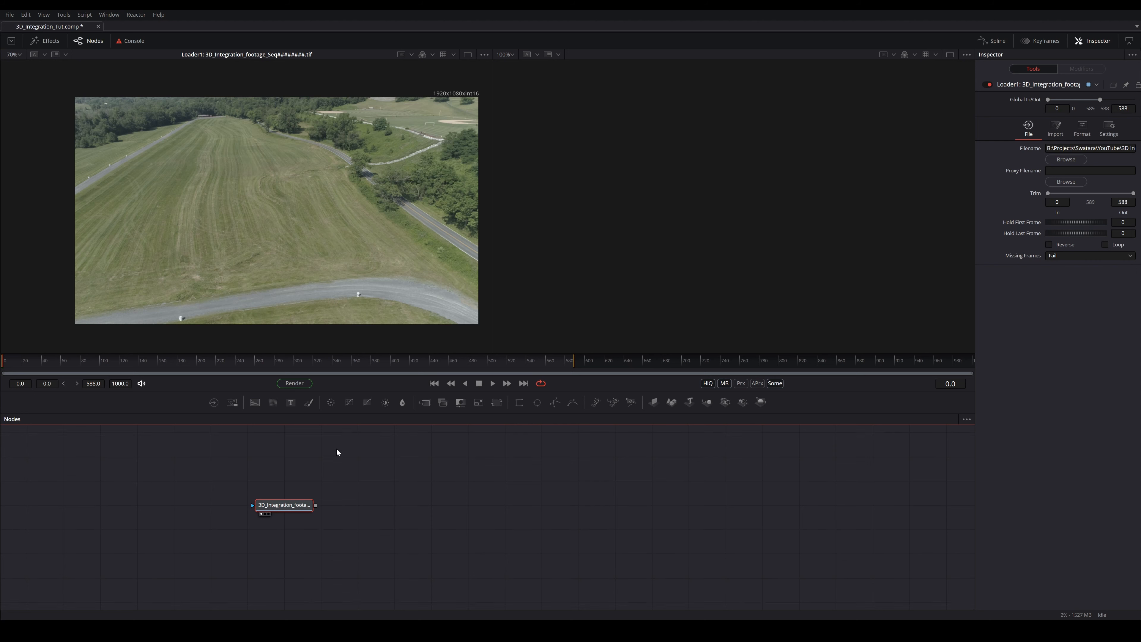
mouse_move(303, 505)
left_mouse_down()
mouse_move(338, 512)
mouse_move(301, 512)
left_mouse_up()
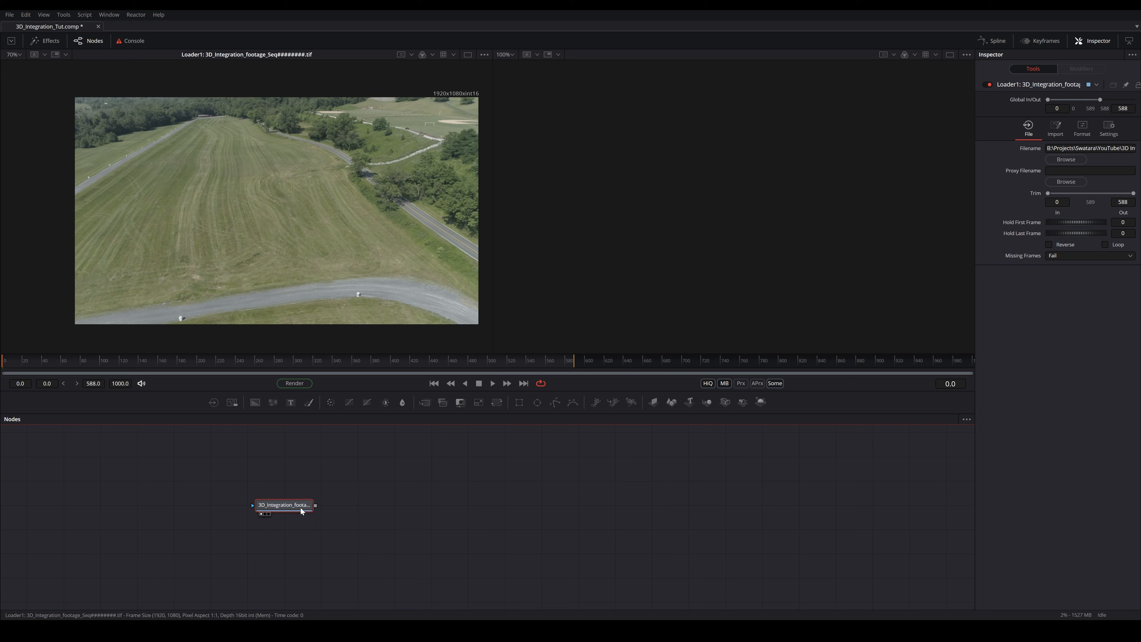
left_click_drag(232, 356, 6, 363)
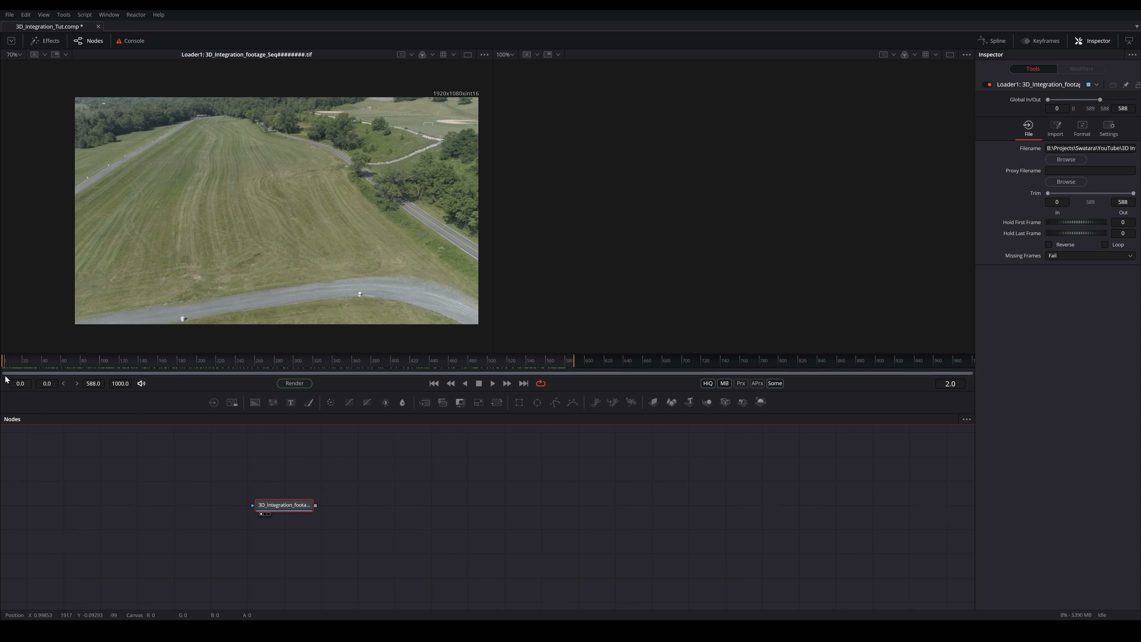
left_click(493, 382)
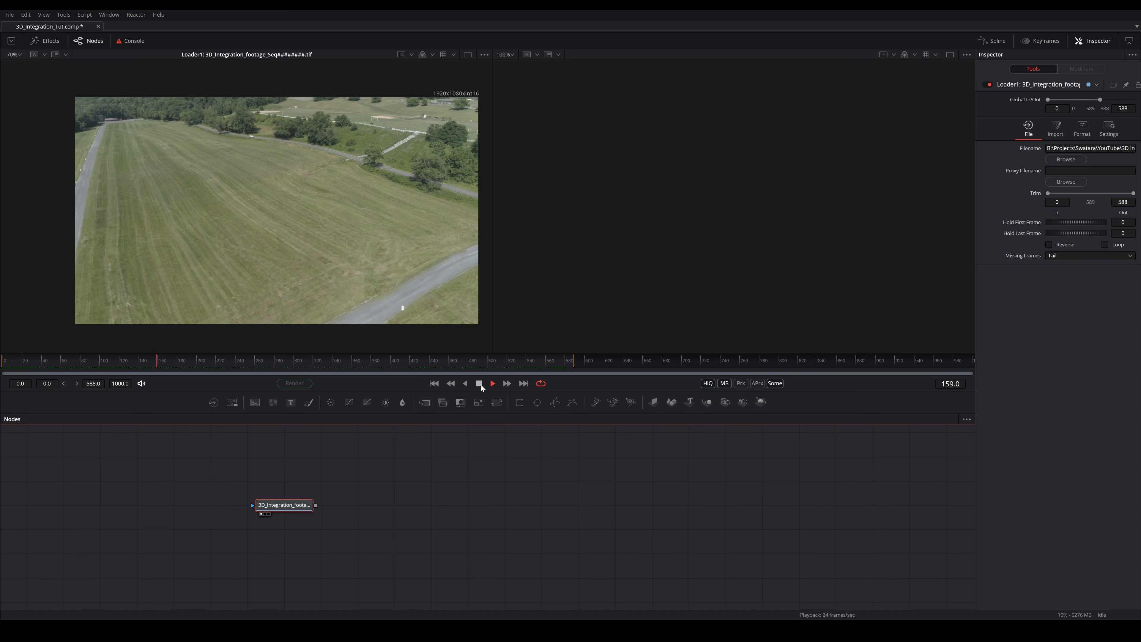
left_click(479, 383)
left_click_drag(250, 362, 163, 362)
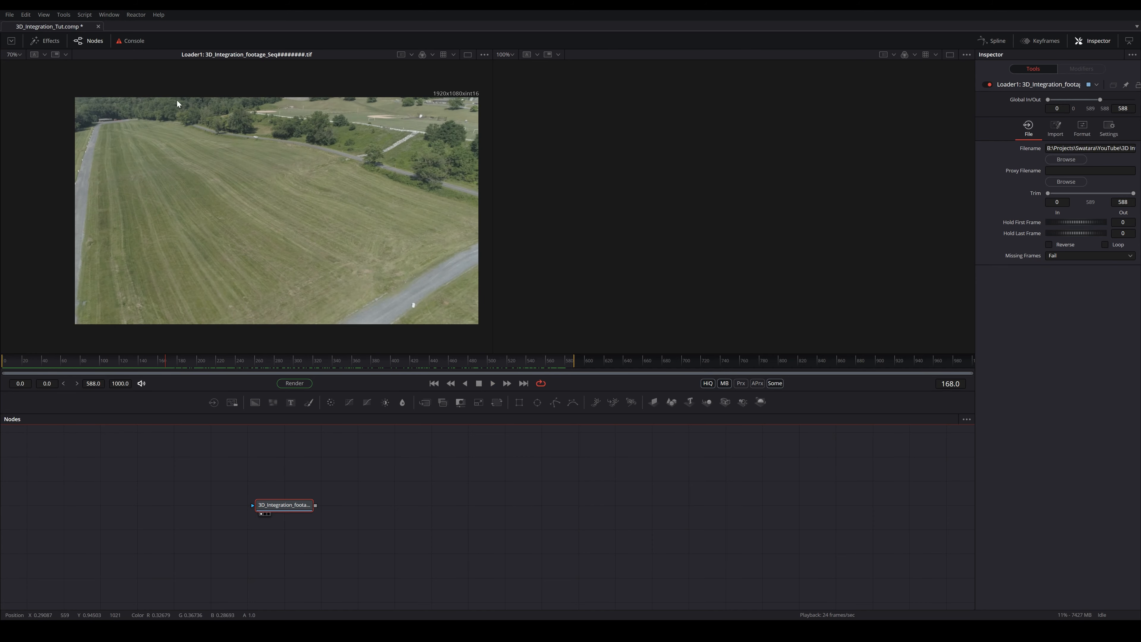
In the composition's frame format preferences, set the width to 1920 and the height to 1080 pixels
left_click(9, 14)
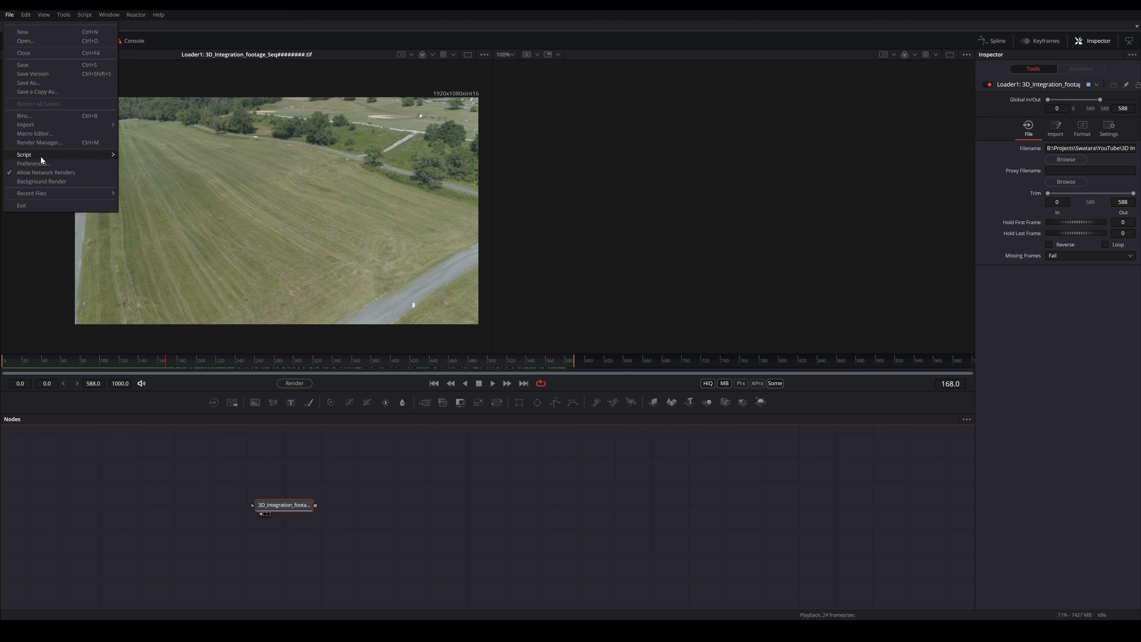
left_click(33, 164)
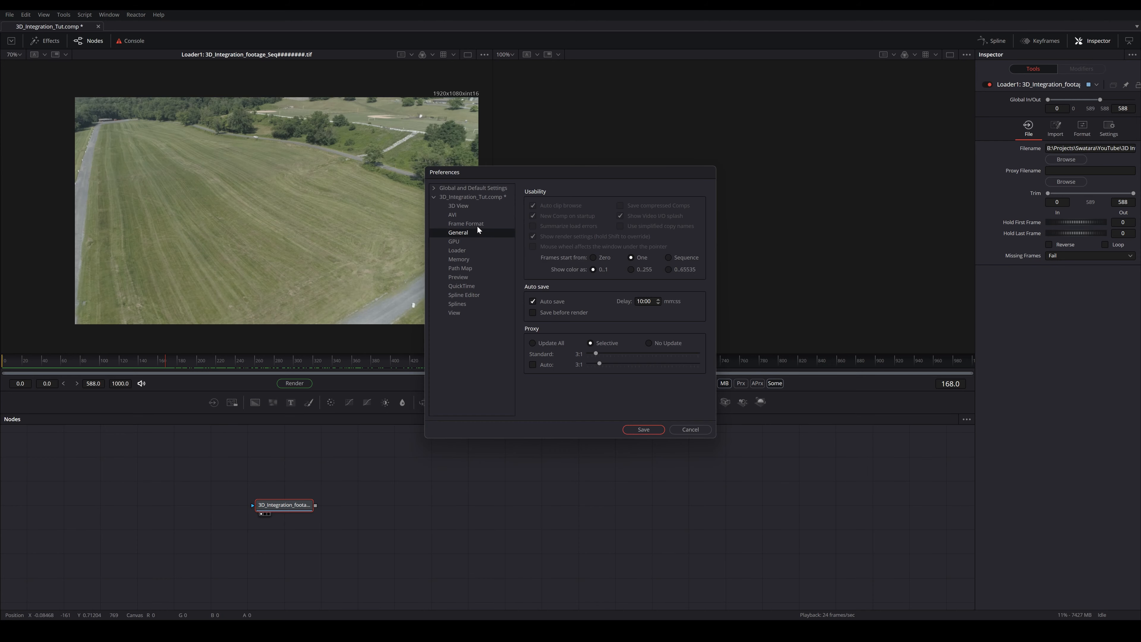
left_click(466, 224)
double_click(575, 217)
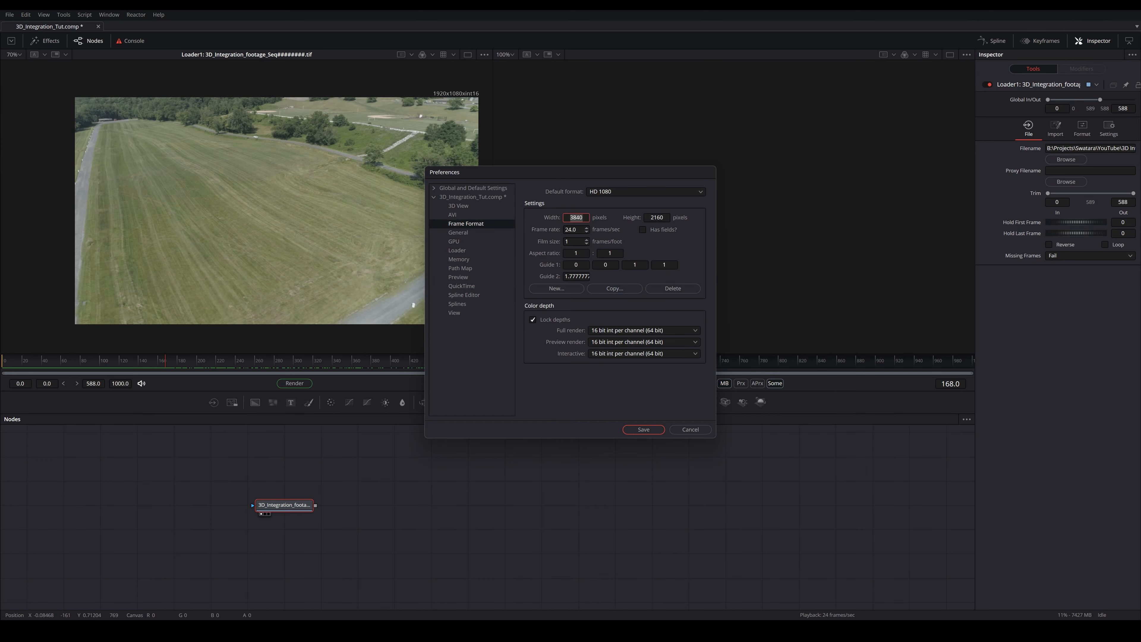
type("1920")
key("Tab")
type("1080")
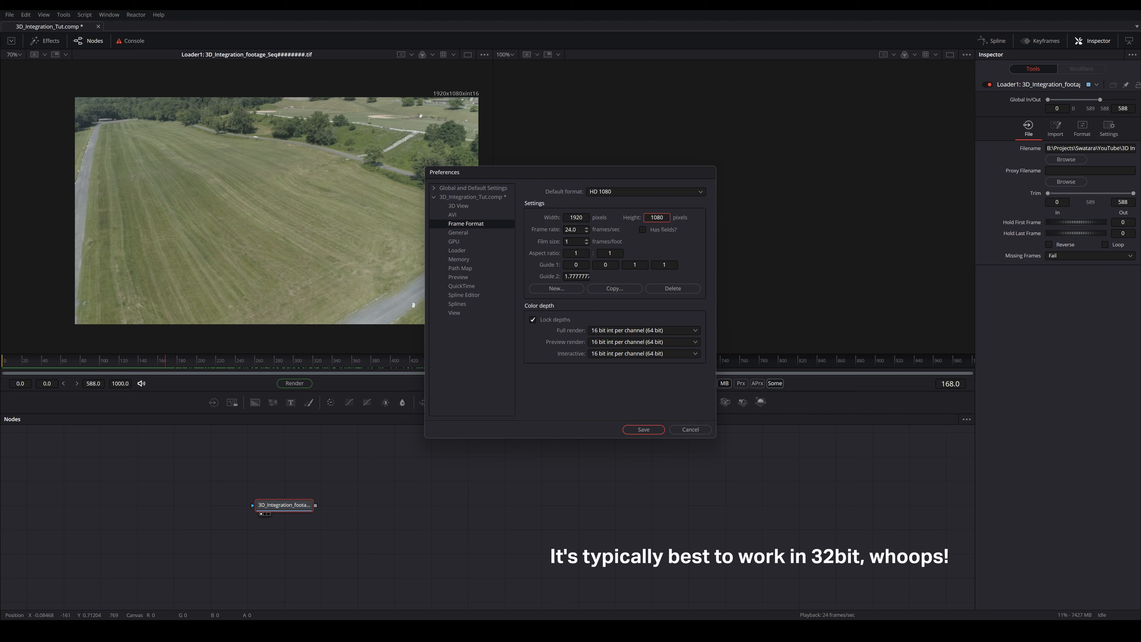
Set the composition's frame rate to 23.976 frames/sec and save the preferences
key("Tab")
type("23.")
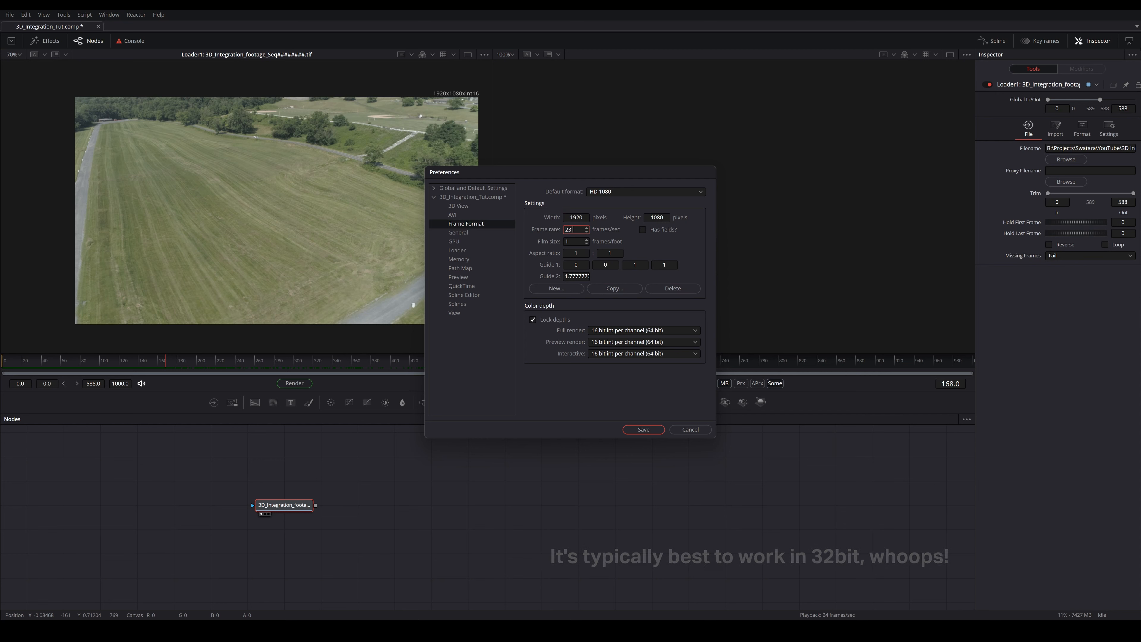
type("976")
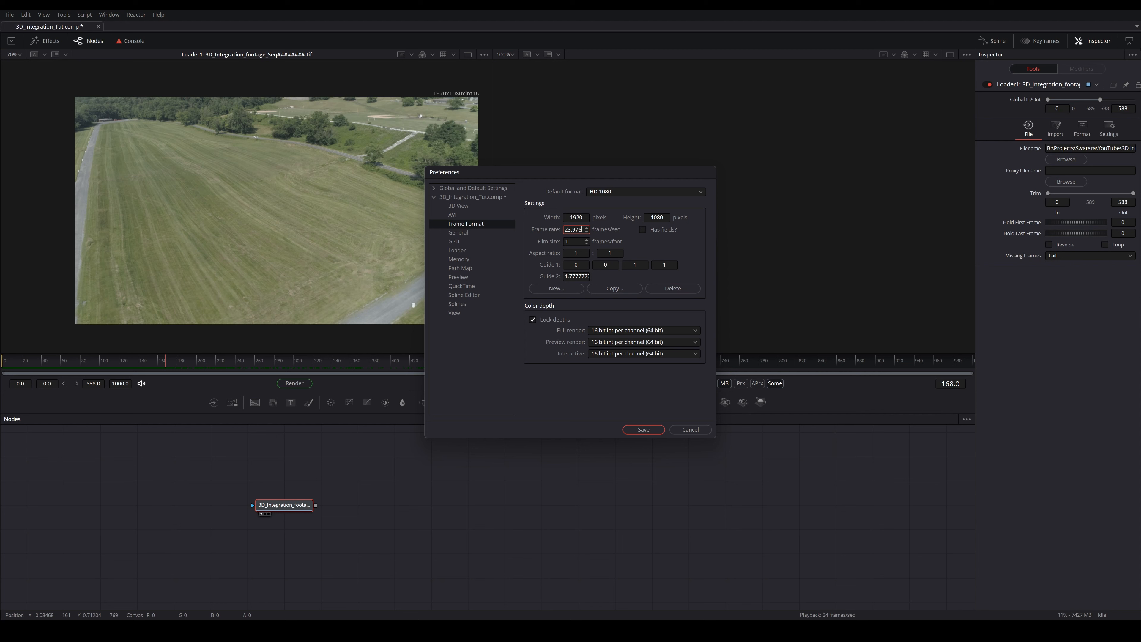
left_click(643, 429)
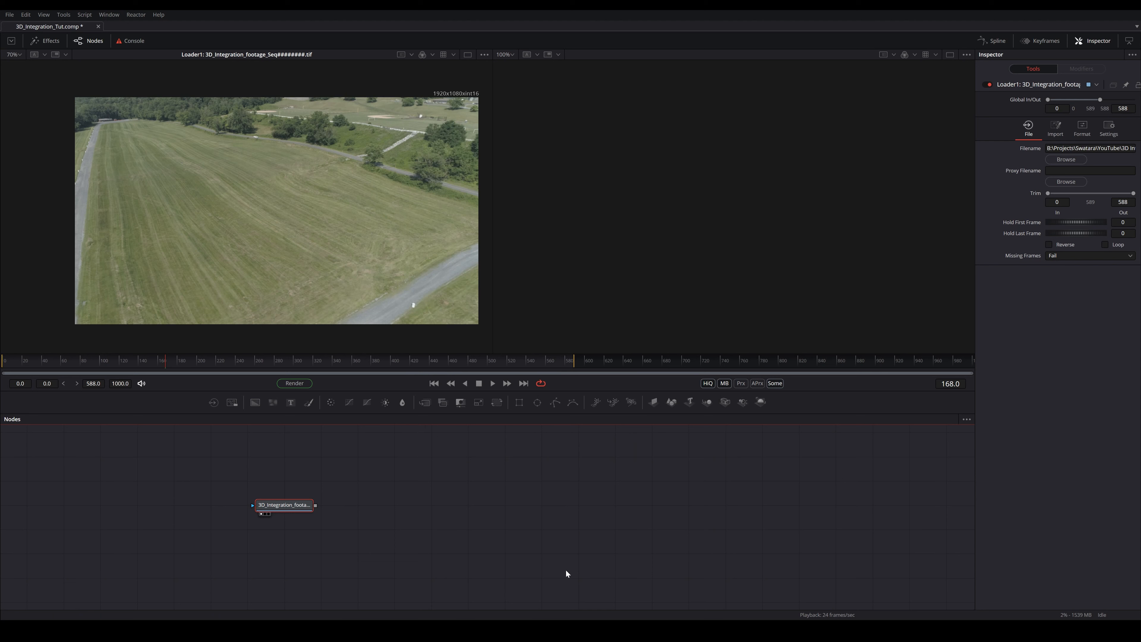
Switch to DaVinci Resolve and view the DJI_0037.MOV timeline clip's node graph on the Fusion page
left_click(619, 629)
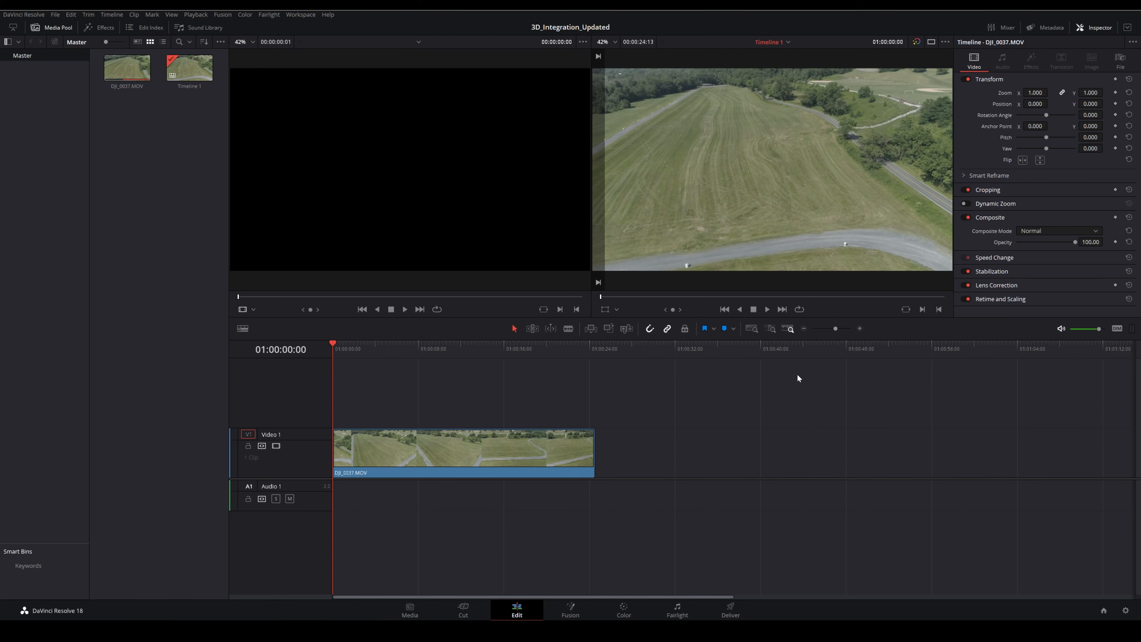
left_click(431, 450)
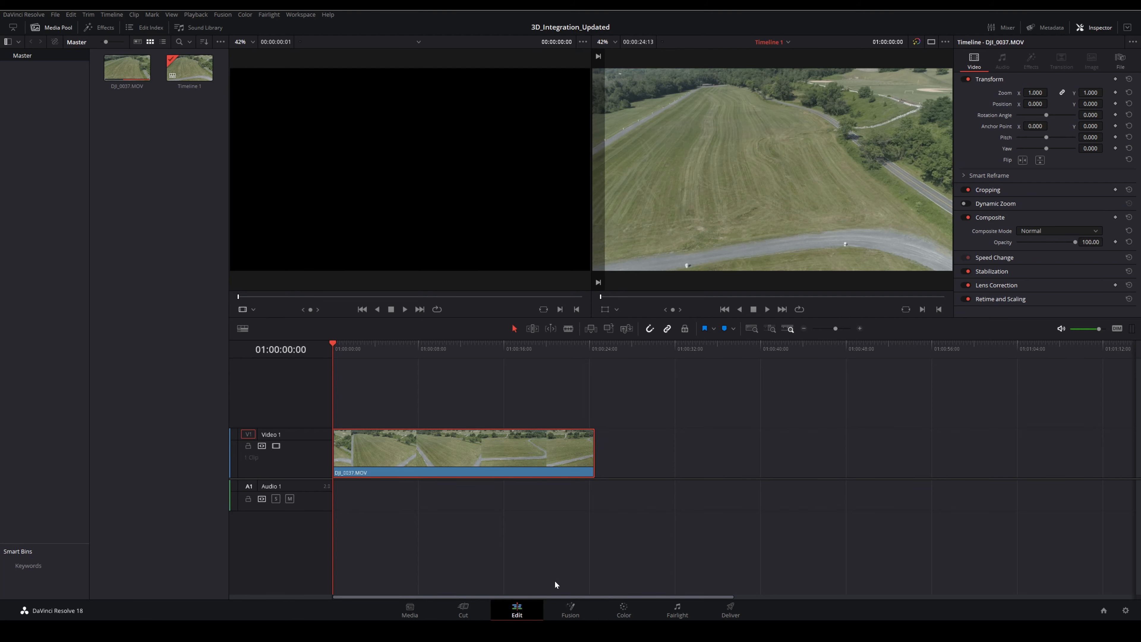
left_click(580, 606)
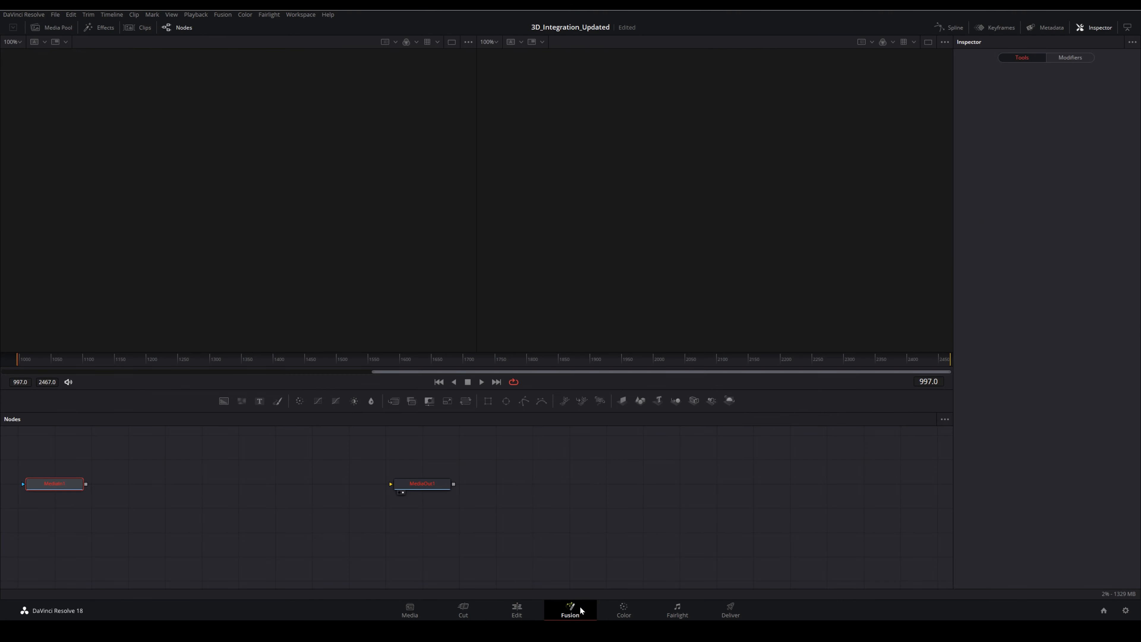
left_click_drag(265, 520, 478, 519)
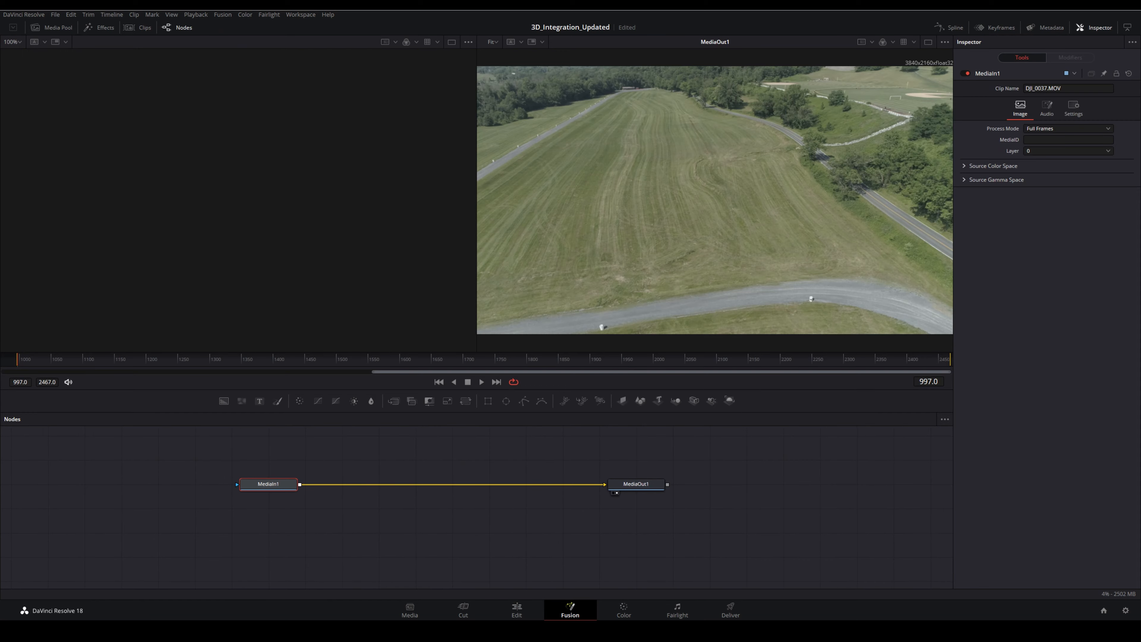
Return to the Edit page and reopen the DJI_0037.MOV clip on the Fusion page using the clip's own command
left_click(517, 611)
right_click(436, 433)
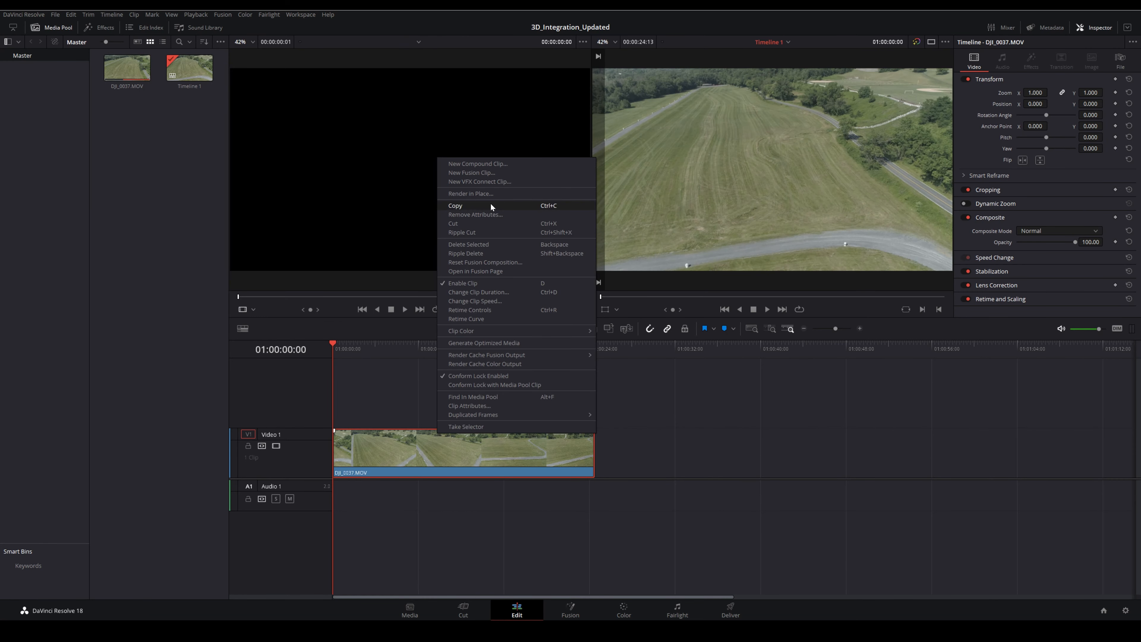
left_click(478, 271)
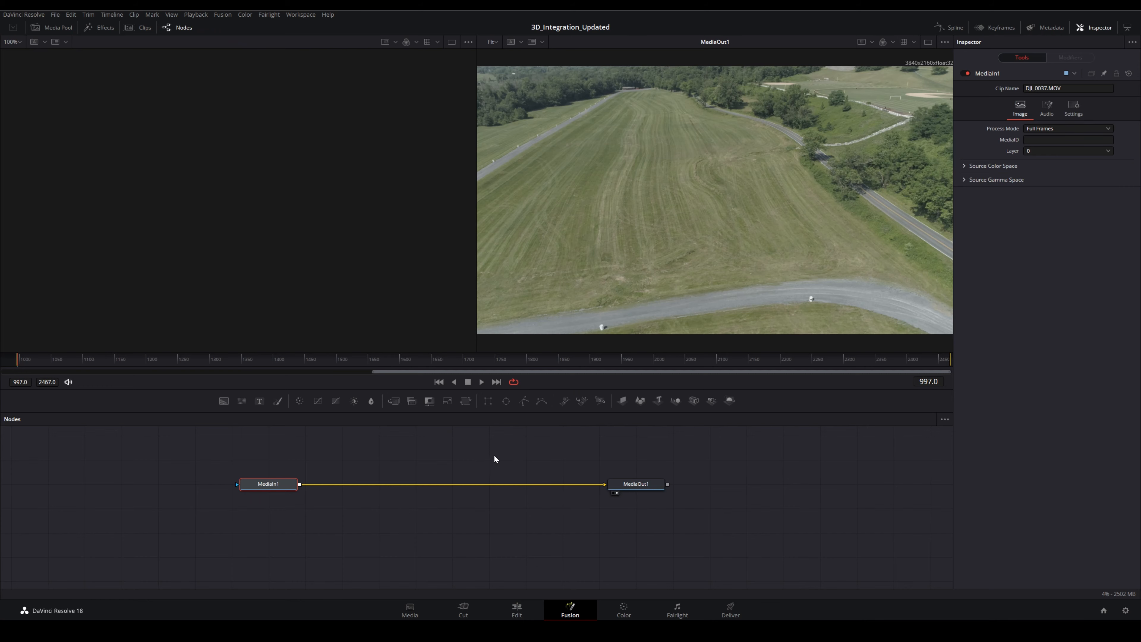
left_click_drag(583, 475, 553, 469)
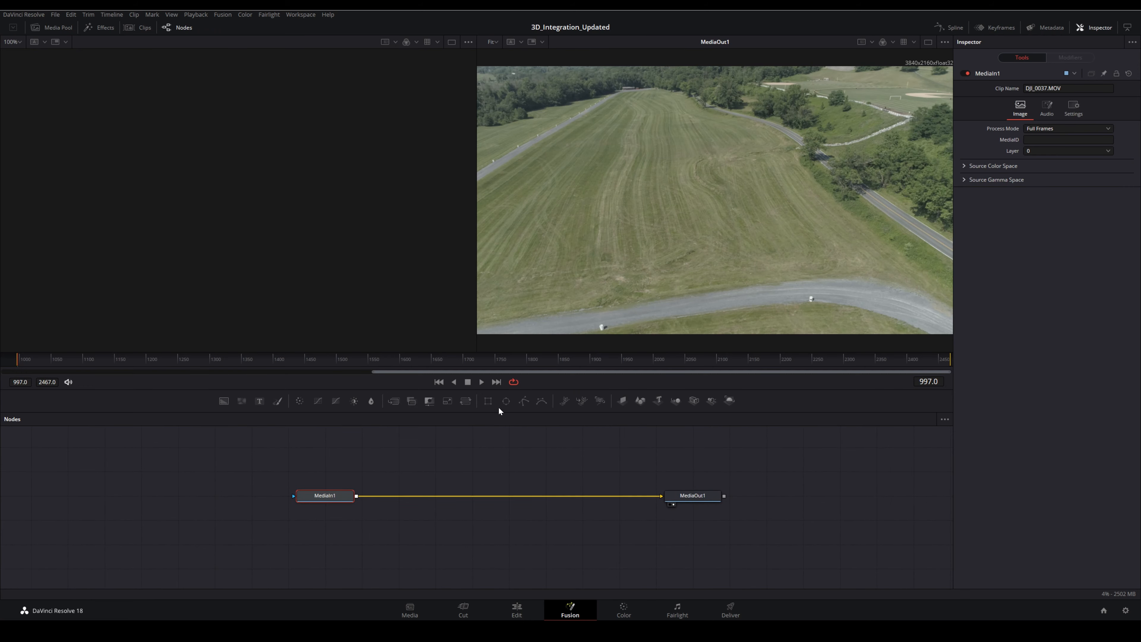
left_click_drag(499, 388, 515, 349)
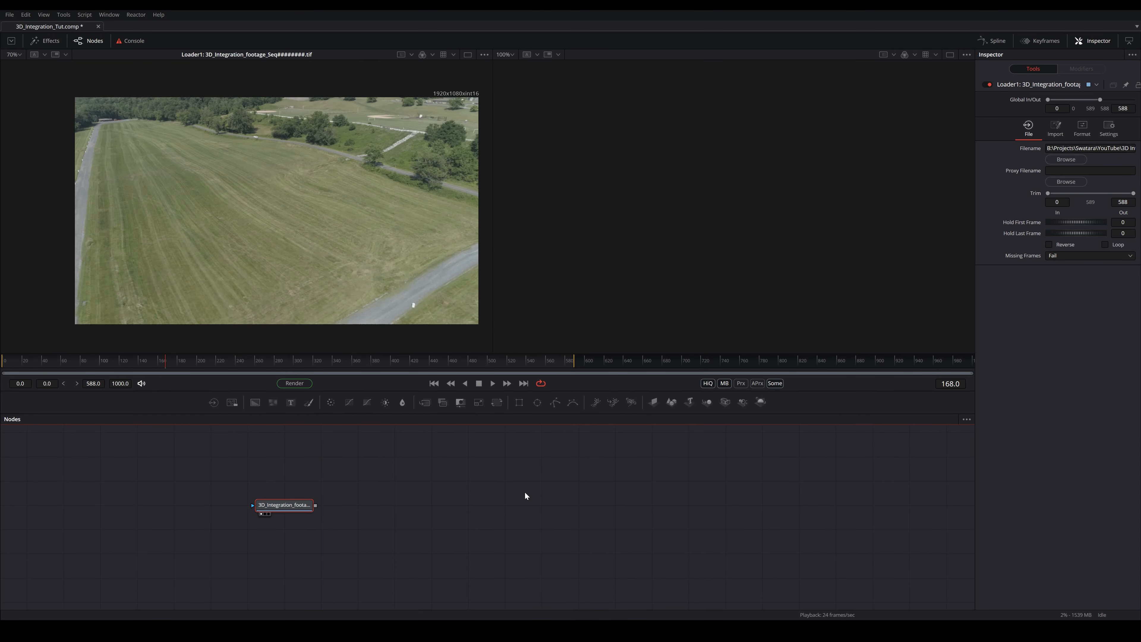
left_click_drag(395, 487, 431, 487)
left_click_drag(501, 497, 486, 496)
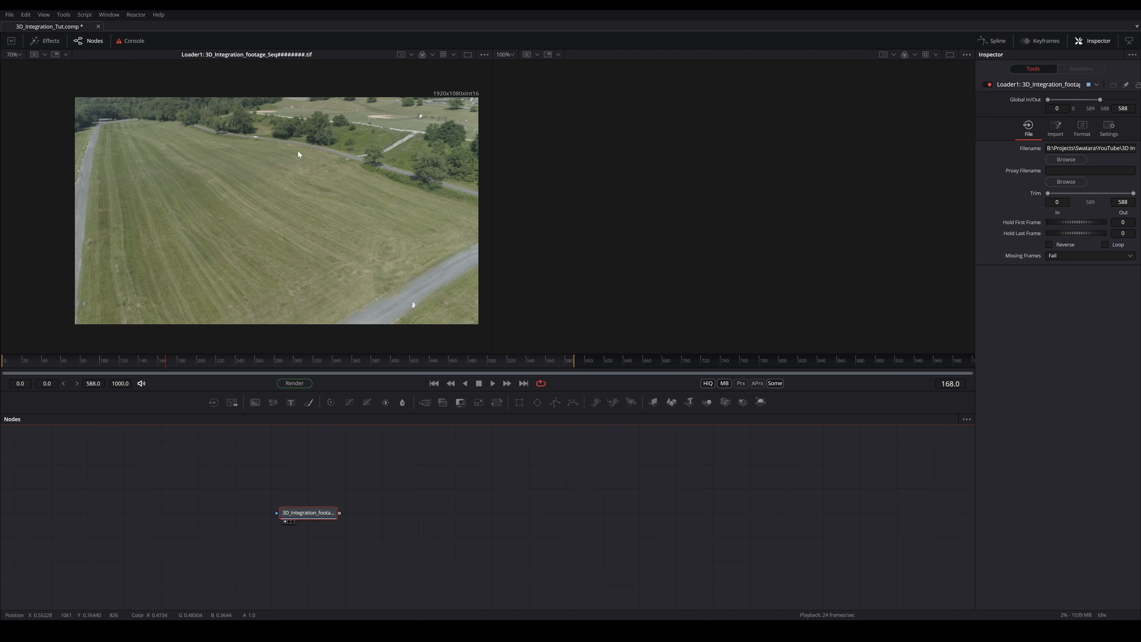
scroll(463, 515, "up", 2)
scroll(463, 515, "down", 4)
scroll(463, 516, "up", 2)
mouse_move(395, 479)
left_mouse_down()
mouse_move(461, 484)
mouse_move(392, 491)
left_mouse_up()
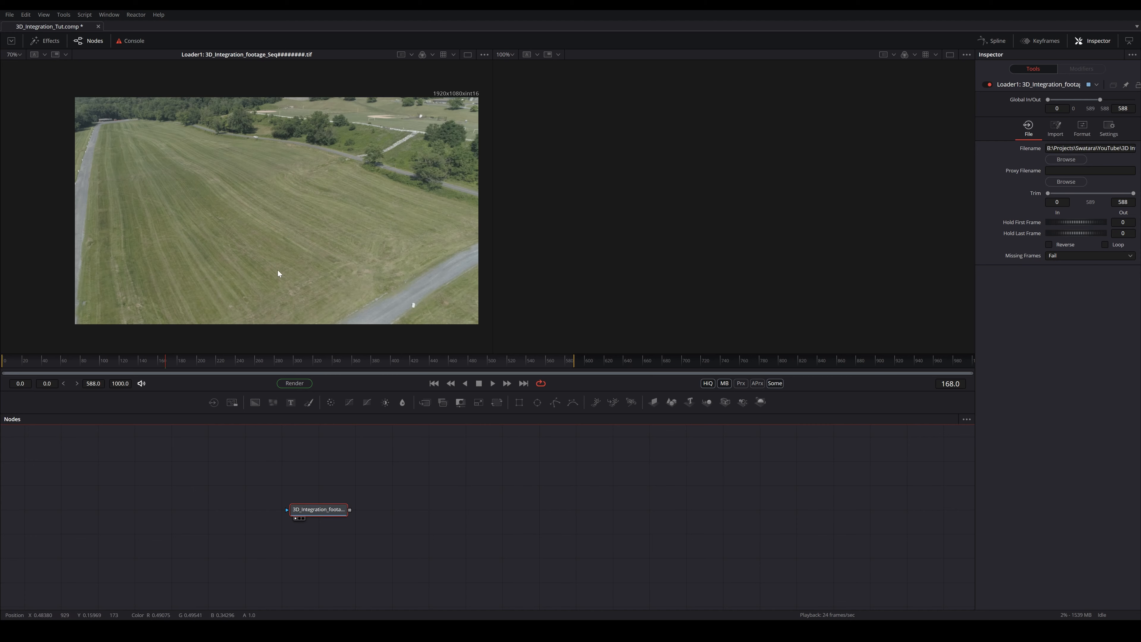
Play the standalone Fusion composition's footage from frame 0, examine the car on the road and its surroundings up close, and stop playback
left_click_drag(377, 211, 389, 219)
left_click_drag(194, 358, 1, 367)
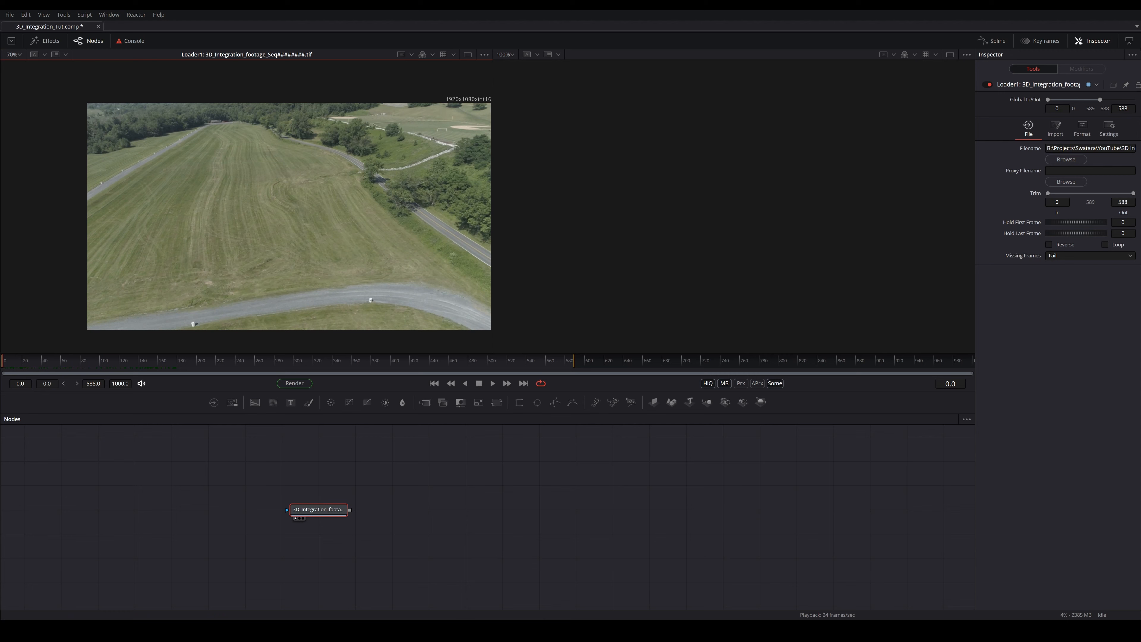
left_click_drag(261, 236, 311, 232)
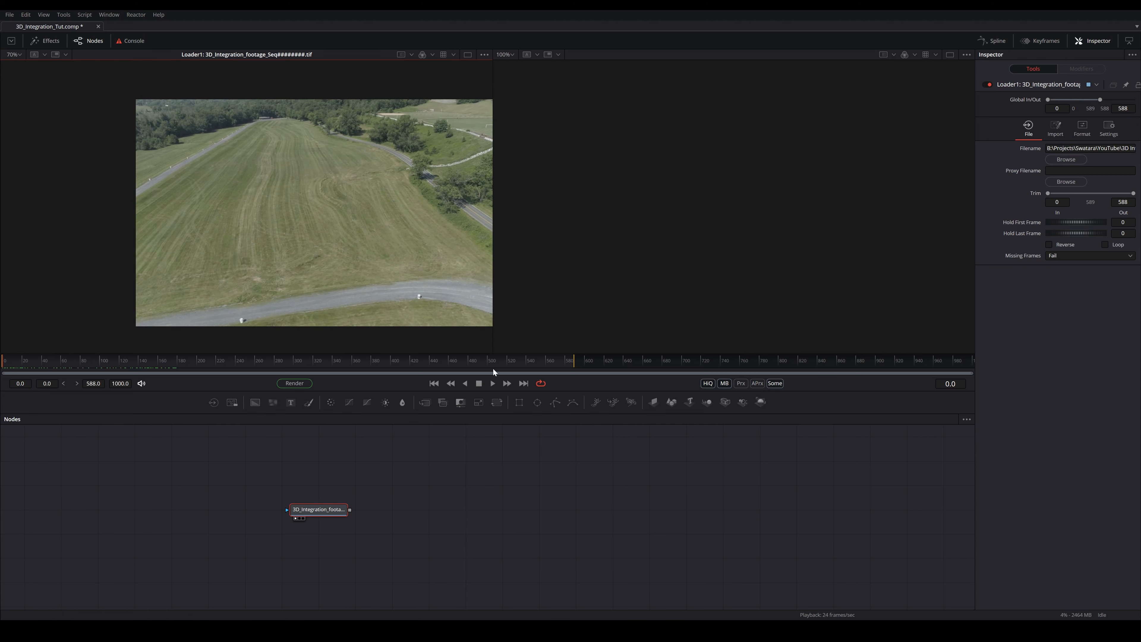
left_click(493, 383)
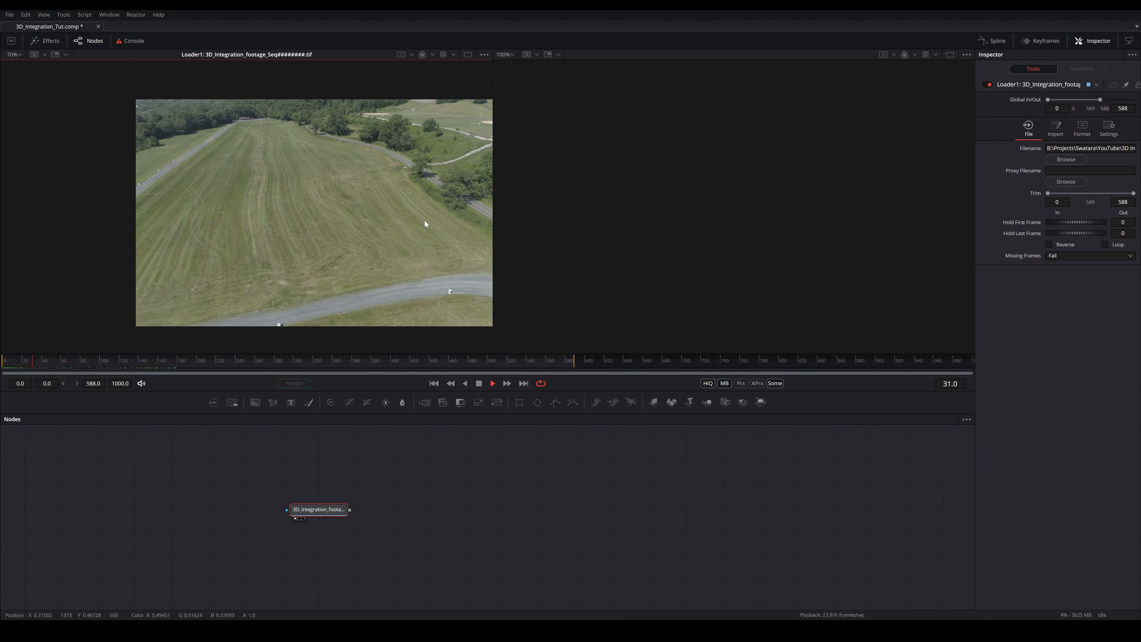
scroll(425, 220, "up", 2)
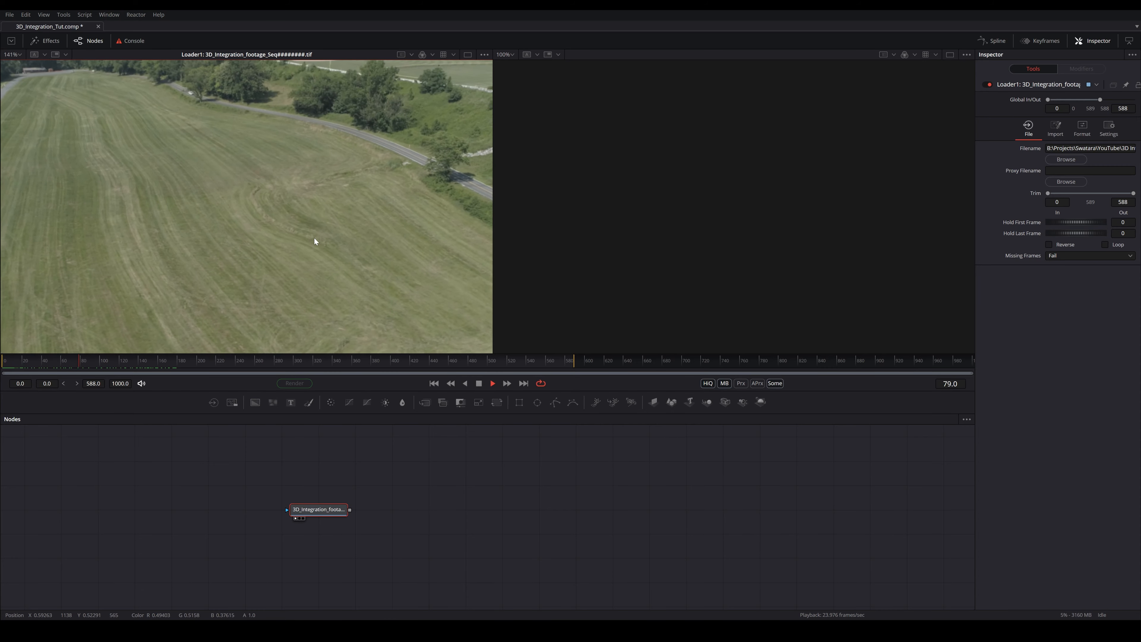
left_click_drag(272, 266, 387, 174)
left_click_drag(332, 233, 247, 281)
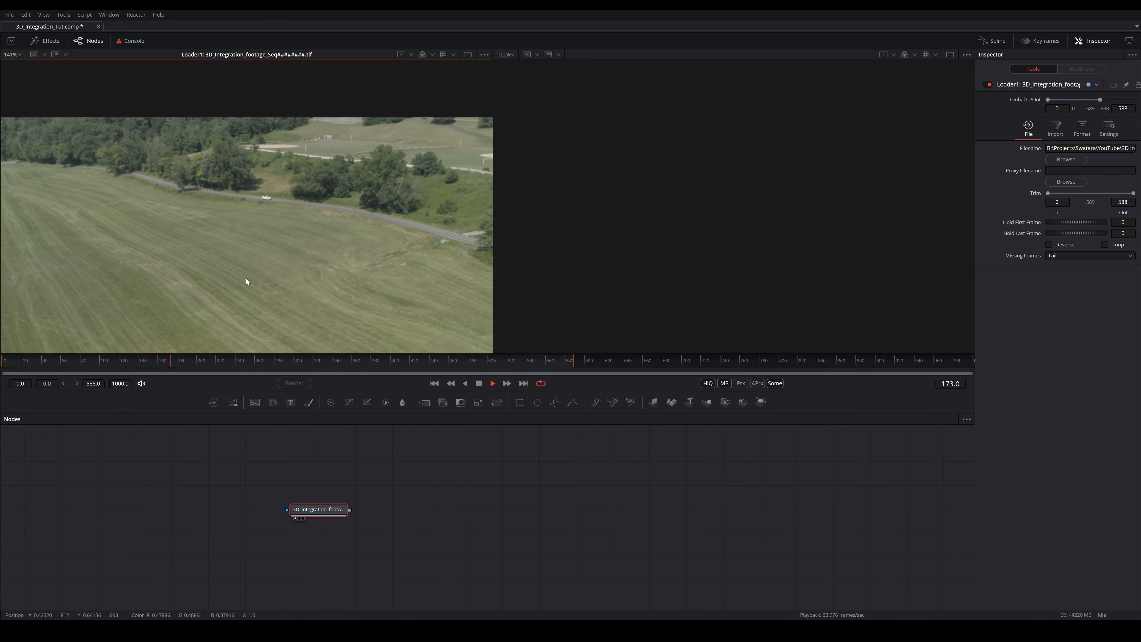
scroll(374, 188, "up", 2)
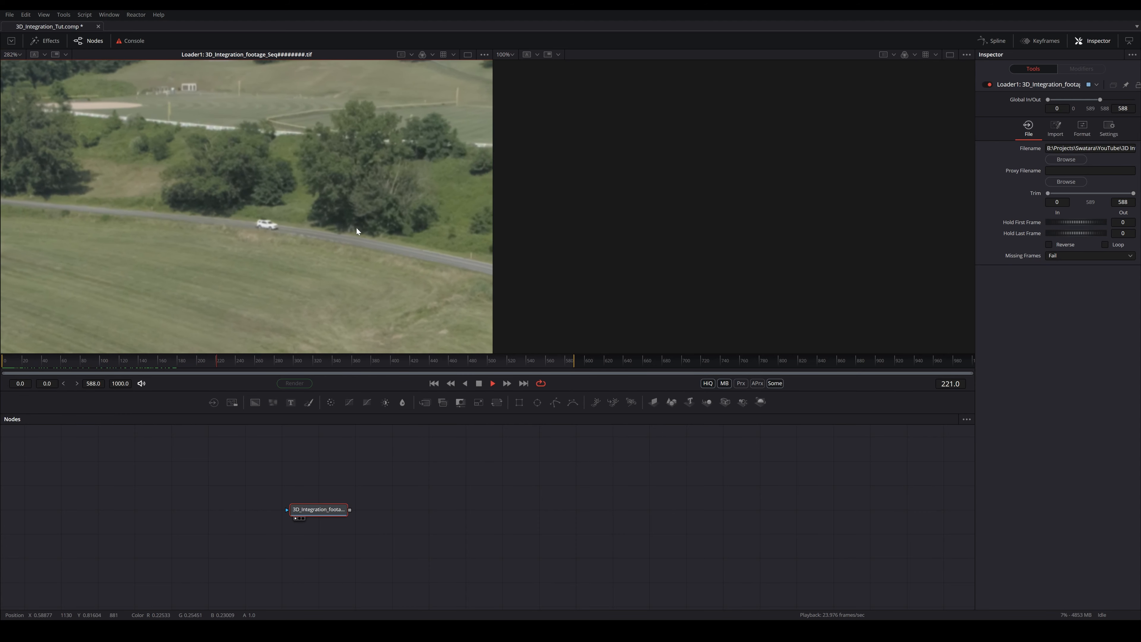
scroll(343, 236, "down", 1)
scroll(343, 237, "down", 2)
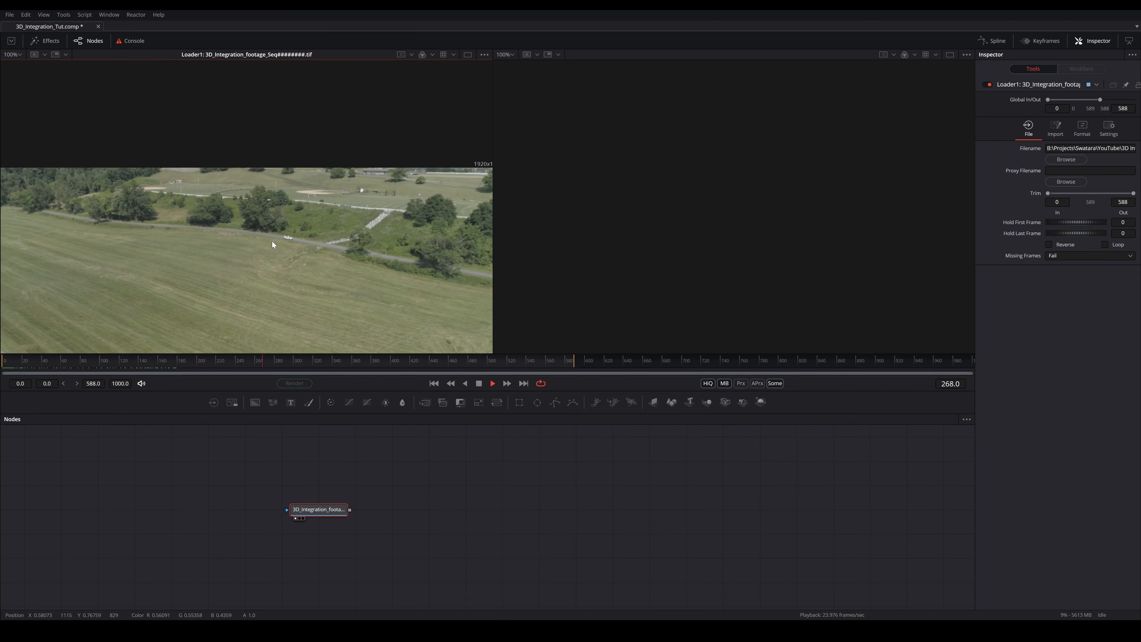
left_click_drag(276, 242, 205, 236)
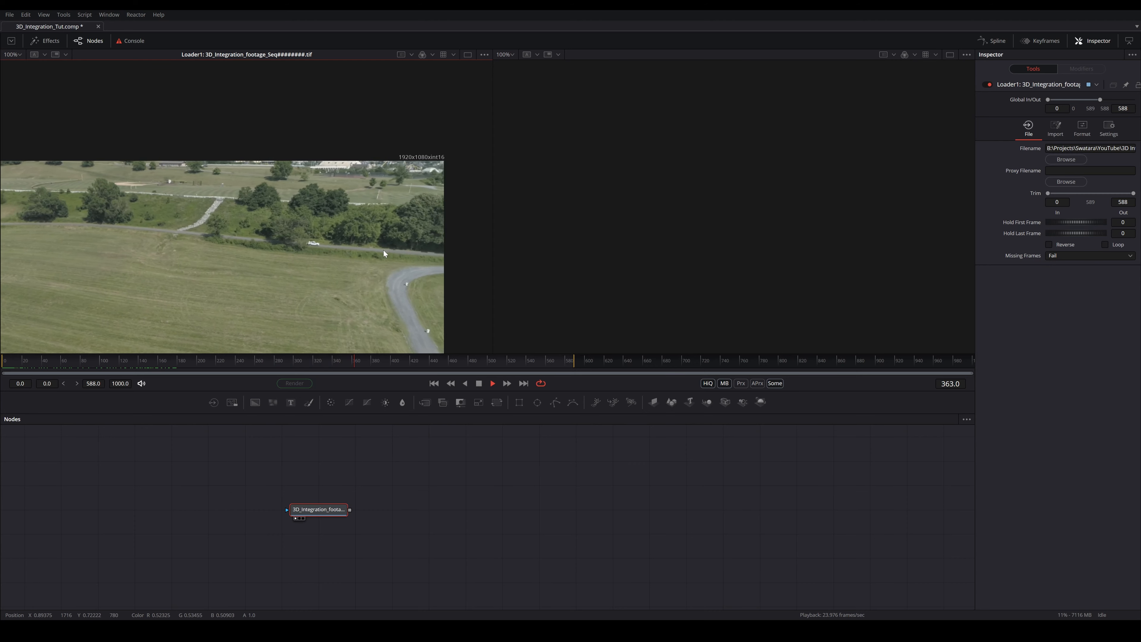
left_click_drag(383, 250, 278, 247)
scroll(364, 203, "up", 2)
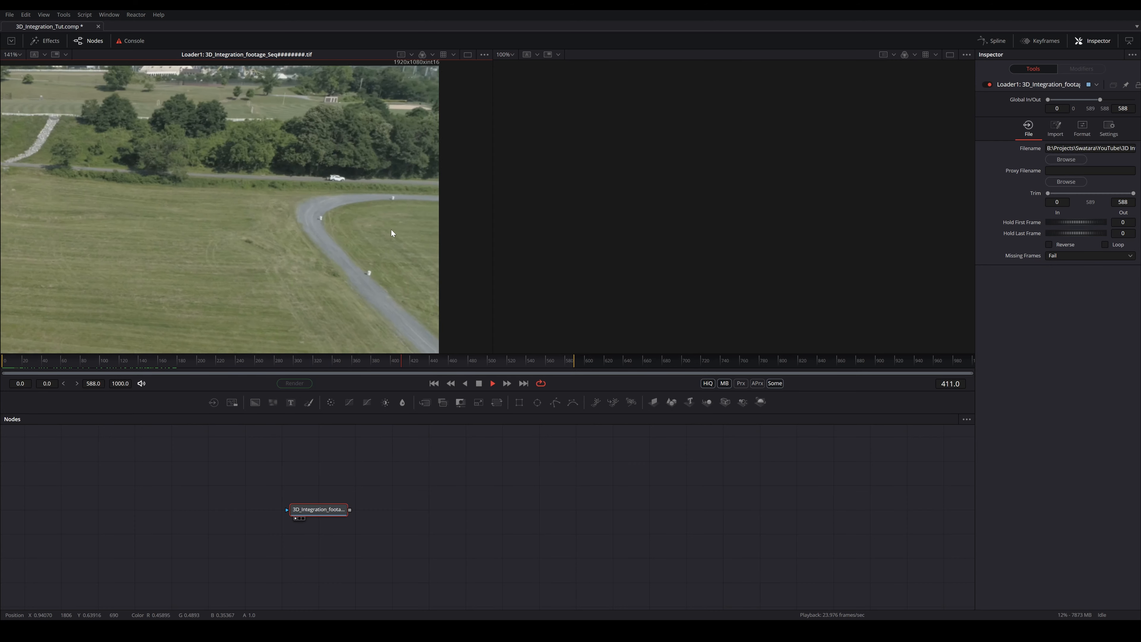
scroll(391, 203, "down", 1)
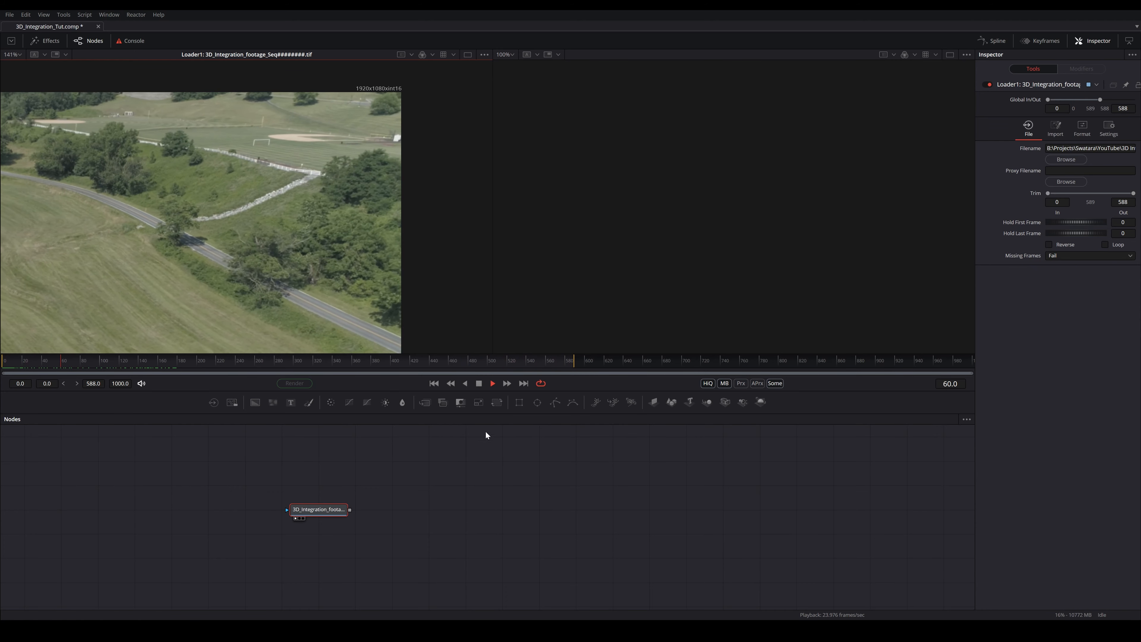
left_click(478, 383)
Add an unconnected Polygon mask node above the footage loader, keeping the composition at frame 93
left_click_drag(382, 472, 439, 480)
left_click_drag(555, 402, 374, 469)
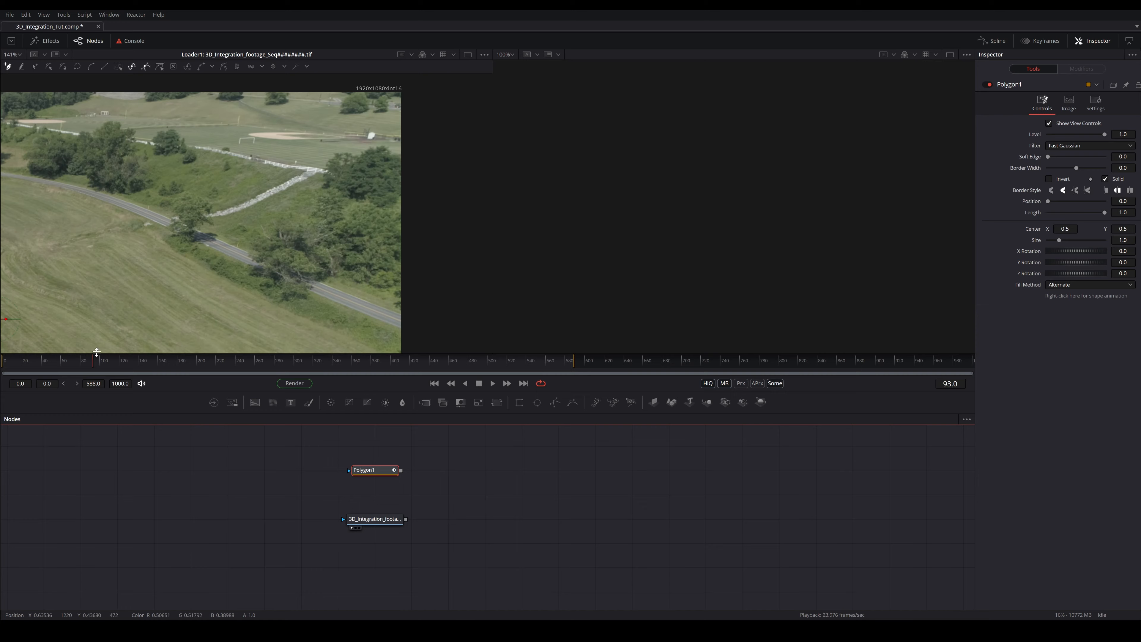
mouse_move(93, 361)
left_mouse_down()
mouse_move(2, 368)
mouse_move(270, 359)
mouse_move(93, 365)
left_mouse_up()
Draw a closed five-point polygon over the trees and field edge at the far end of the road
left_click_drag(79, 254, 325, 272)
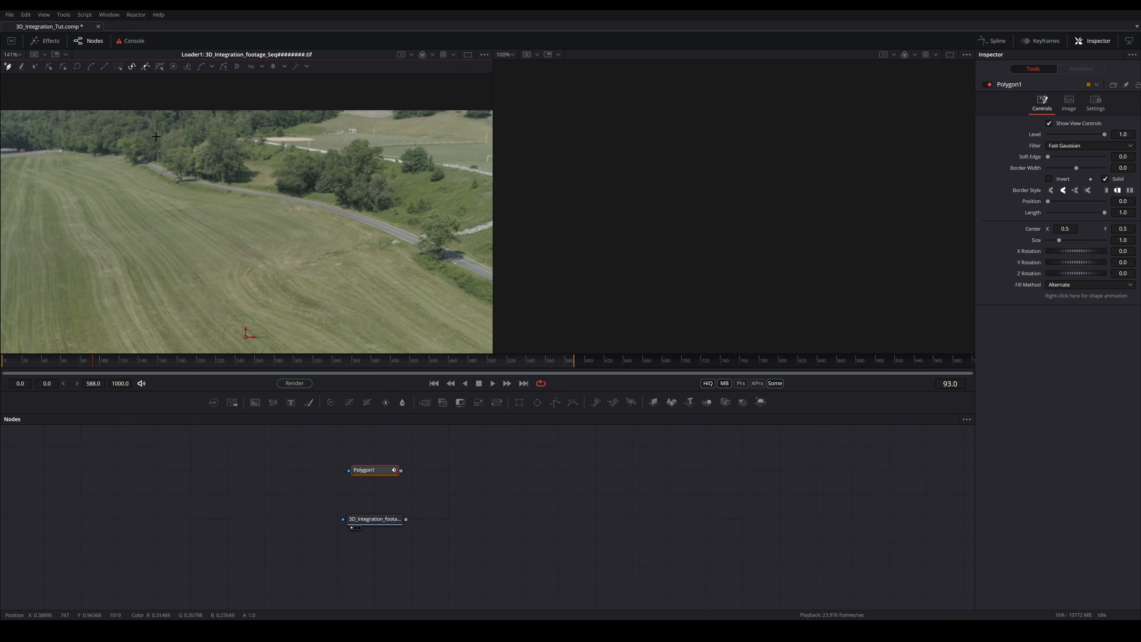
left_click(156, 136)
left_click(92, 175)
left_click(150, 212)
left_click(206, 190)
left_click_drag(216, 164, 216, 150)
left_click(156, 137)
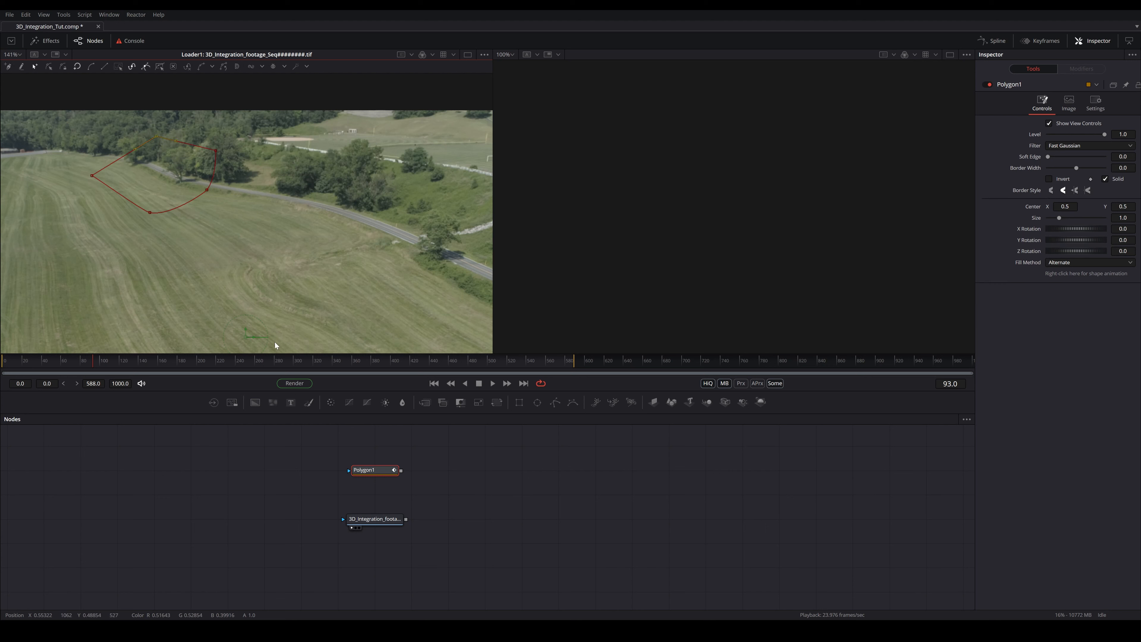
Replace the Polygon mask node with a new Mocha Pro node
left_click(385, 473)
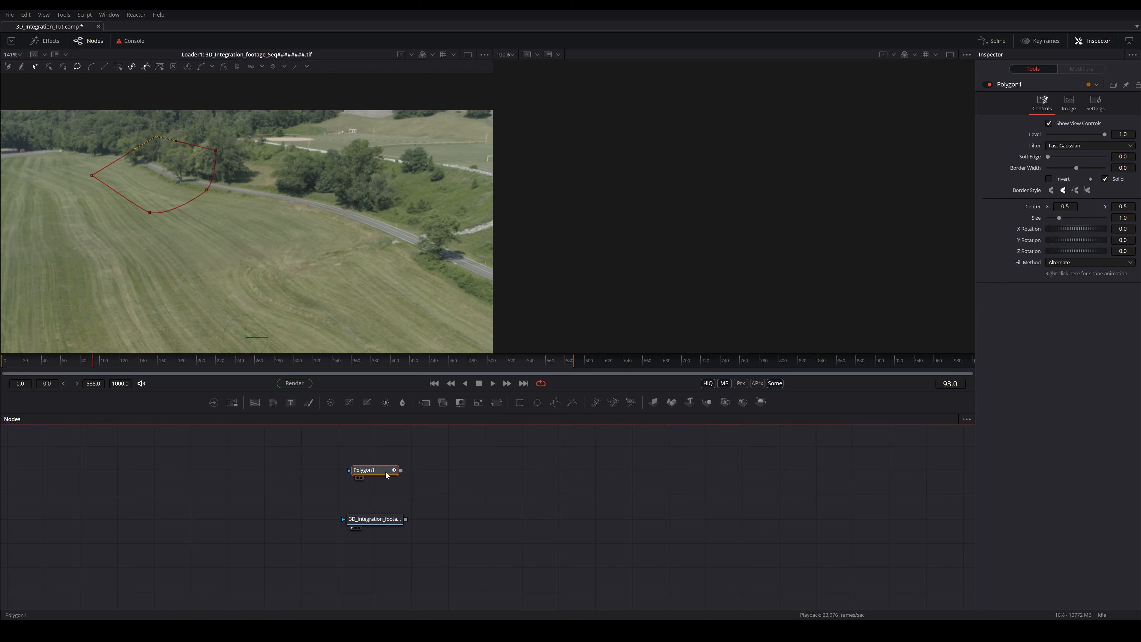
key("Delete")
key("shift+space")
type("moxh")
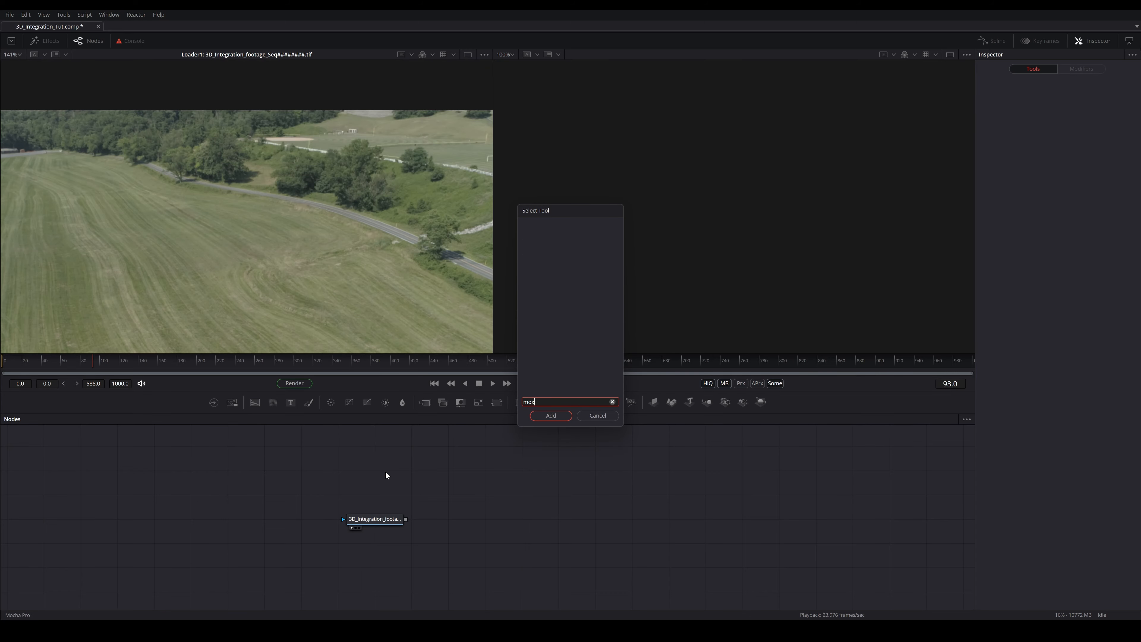
key("Caps_Lock")
key("BackSpace")
key("BackSpace")
key("BackSpace")
key("Caps_Lock")
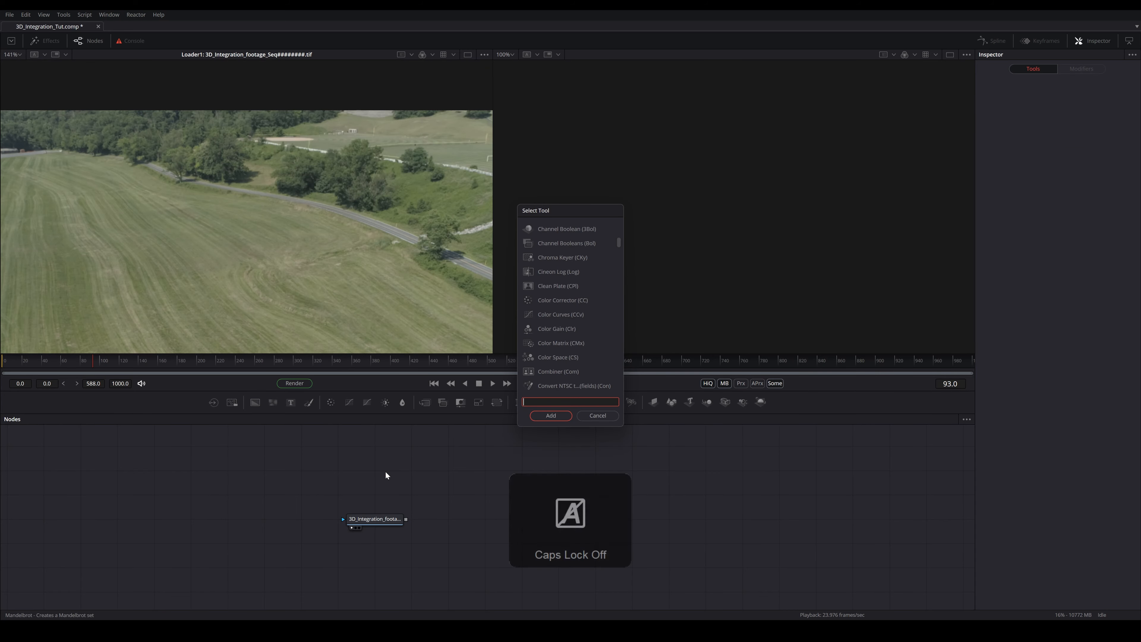
type("ocha")
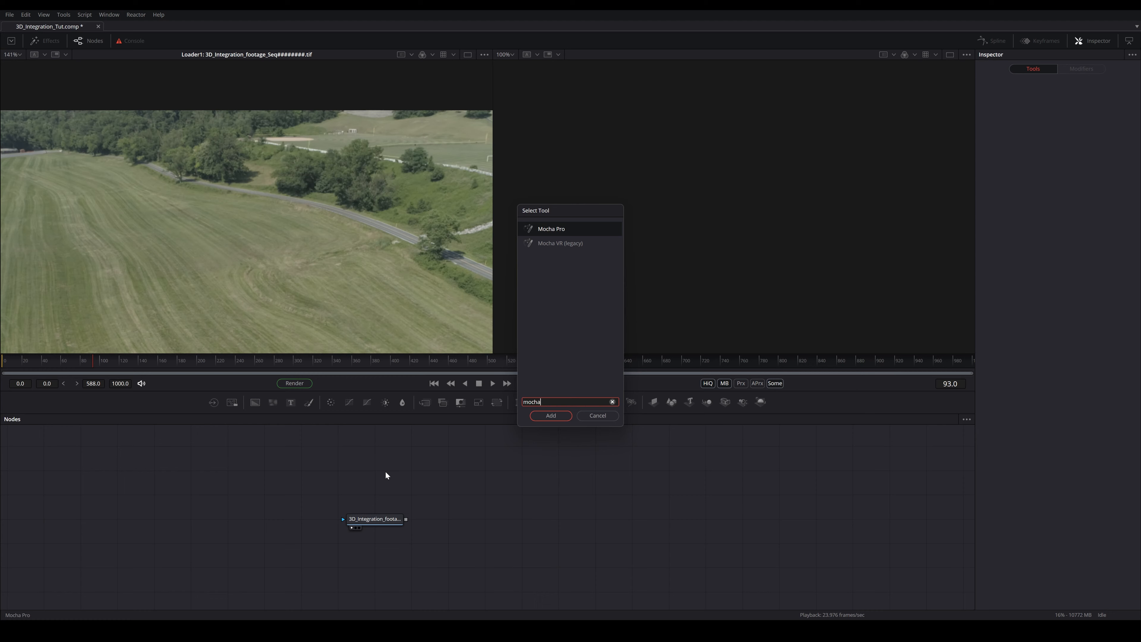
key("Return")
Place the Mocha Pro node beside the footage loader, connect the footage to it, and open its Mocha interface at frame 0
left_click_drag(374, 472, 484, 520)
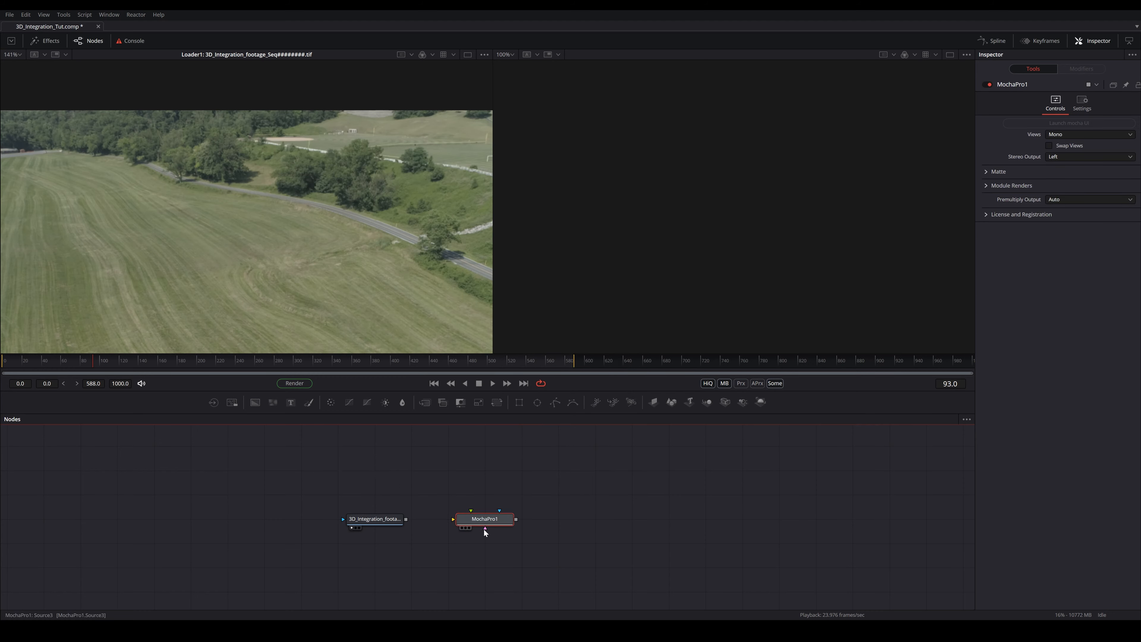
left_click_drag(406, 519, 467, 519)
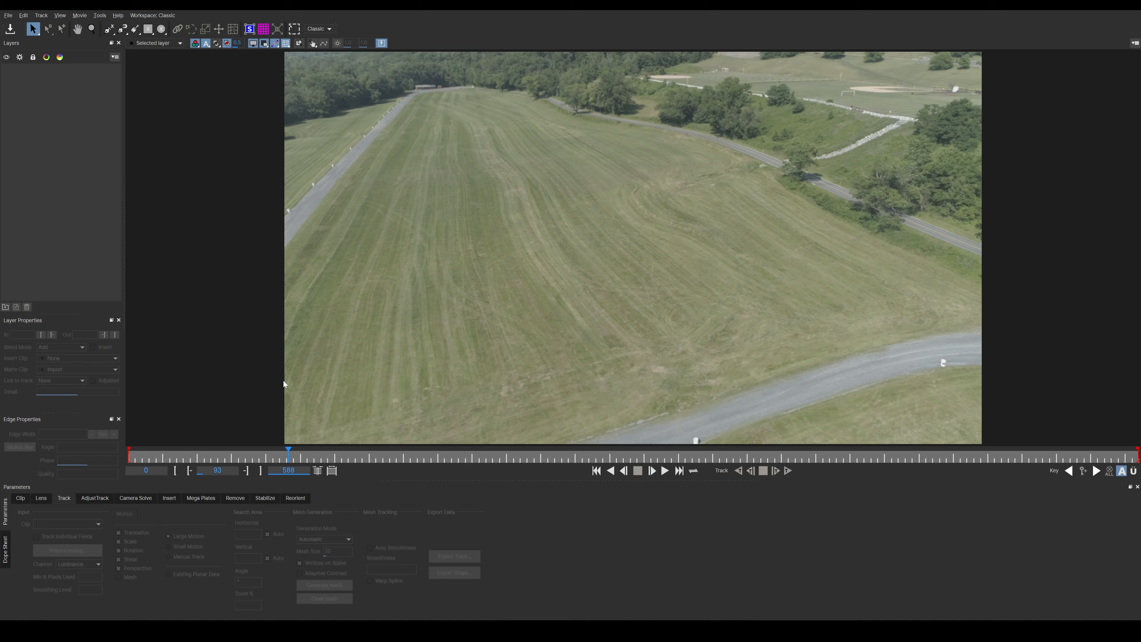
left_click_drag(288, 452, 127, 455)
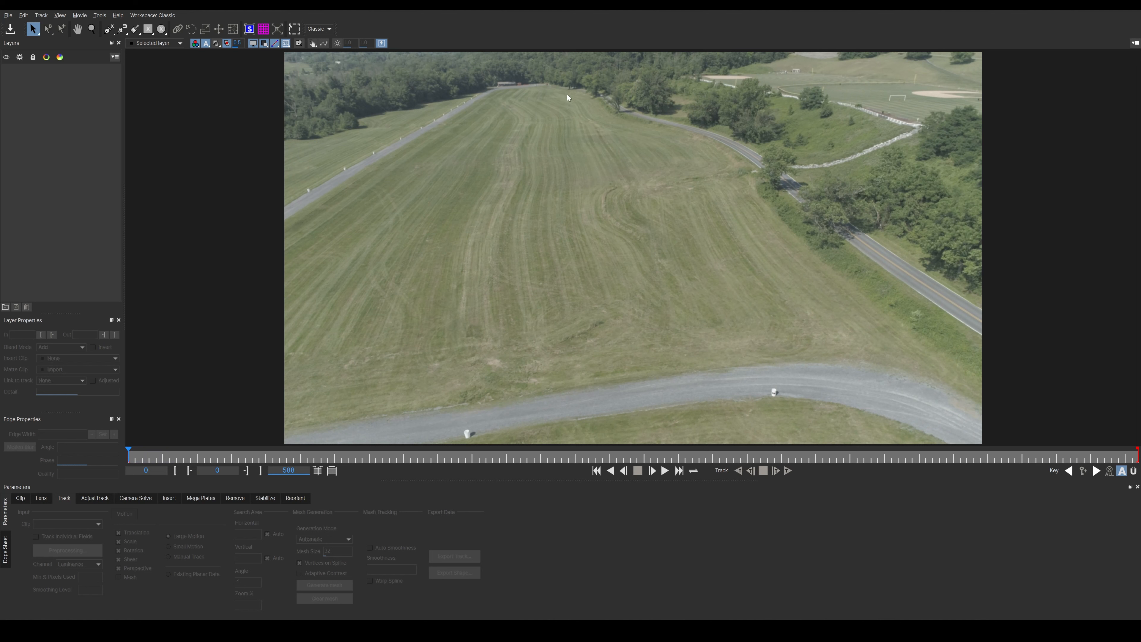
Draw a closed five-point spline over the trees and field edge at the far end of the road in frame 0
left_click(108, 29)
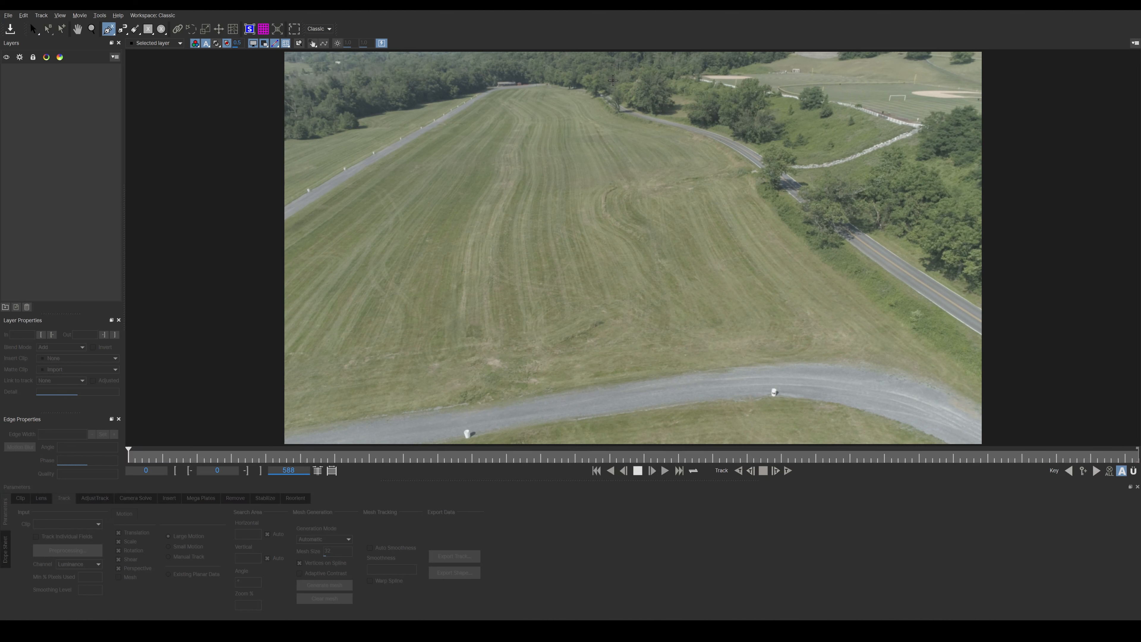
left_click(568, 64)
left_click(537, 62)
left_click(548, 93)
left_click(612, 100)
left_click(606, 109)
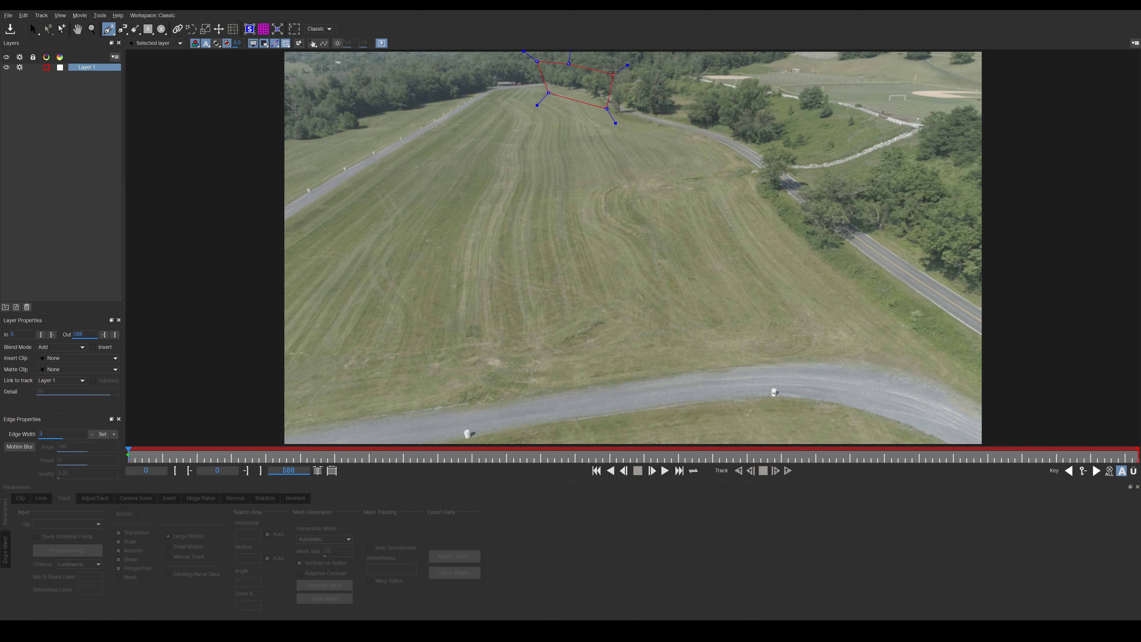
left_click(613, 64)
right_click(566, 65)
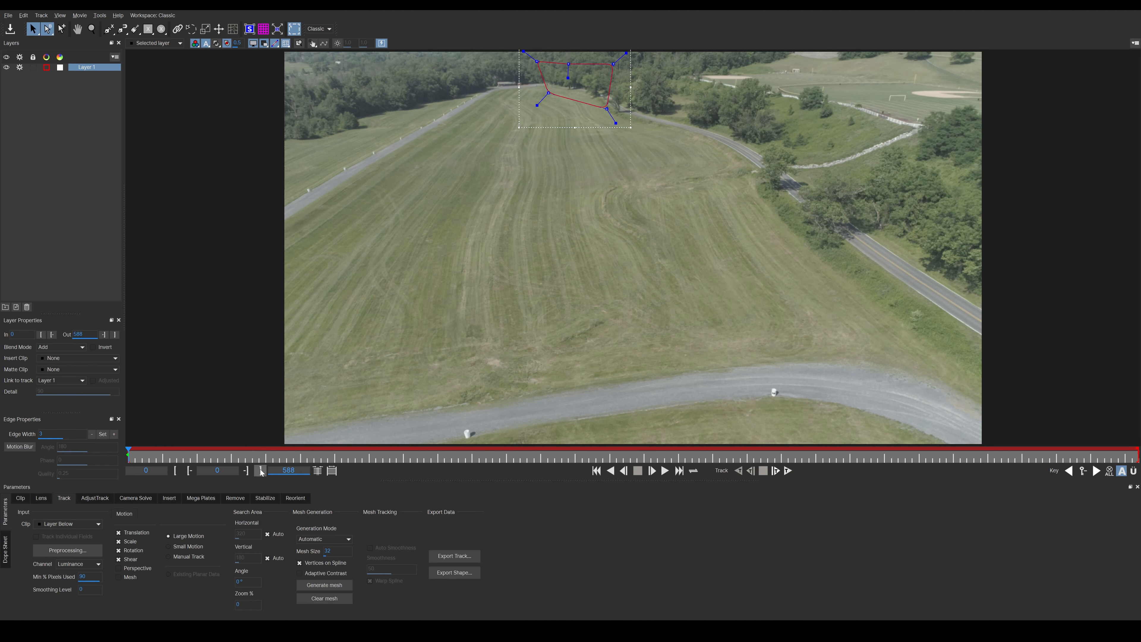
Track Layer 1 forward using translation motion only, pausing to widen the shape over the far trees and field edge
left_click(125, 569)
left_click(788, 470)
left_click(762, 471)
left_click_drag(501, 94, 431, 92)
left_click(787, 470)
left_click(762, 470)
Go back 20 frames, move the shape's upper corner outward over the trees, and track Layer 1 forward to frame 164
key("Left")
key("Left")
key("Left")
key("Left")
key("Left")
key("Left")
key("Left")
key("Left")
key("Left")
key("Left")
key("Left")
key("Left")
key("Left")
key("Left")
key("Left")
key("Left")
key("Left")
key("Left")
key("Left")
key("Left")
left_click_drag(463, 61, 437, 57)
left_click(790, 468)
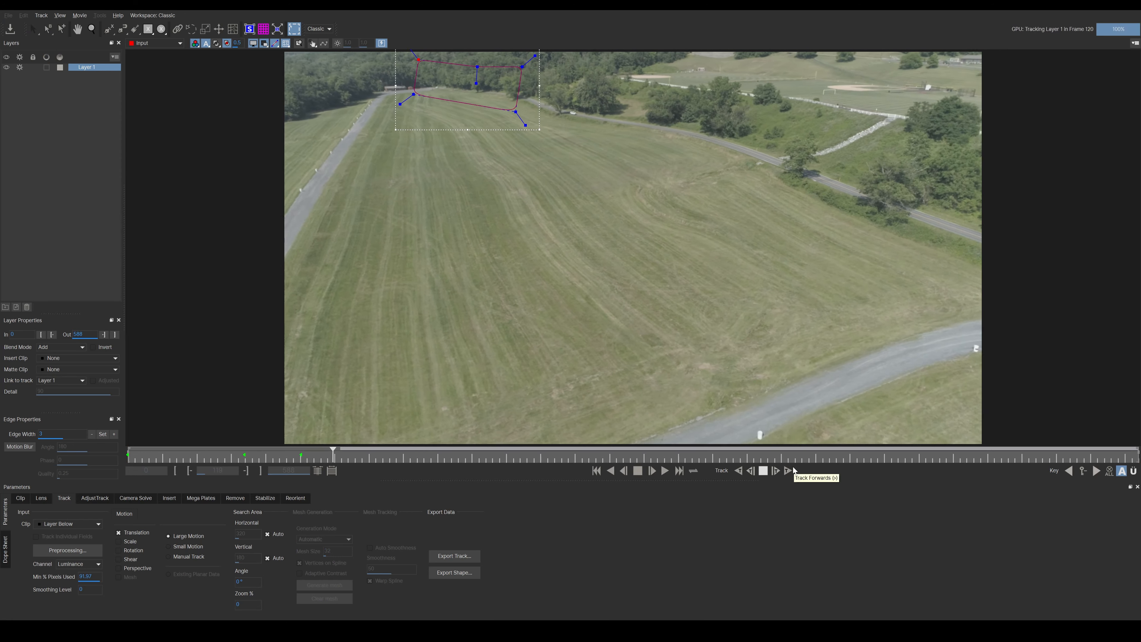
left_click(763, 471)
Try to outline the whole road with a second closed spline at frame 3 and track that layer forward
left_click(178, 234)
mouse_move(410, 454)
left_mouse_down()
mouse_move(453, 457)
mouse_move(133, 456)
left_mouse_up()
left_click(108, 29)
left_click(570, 90)
left_click(621, 77)
left_click(594, 123)
left_click(657, 130)
left_click(733, 159)
left_click(760, 189)
left_click(908, 329)
left_click(935, 262)
left_click(753, 141)
right_click(753, 141)
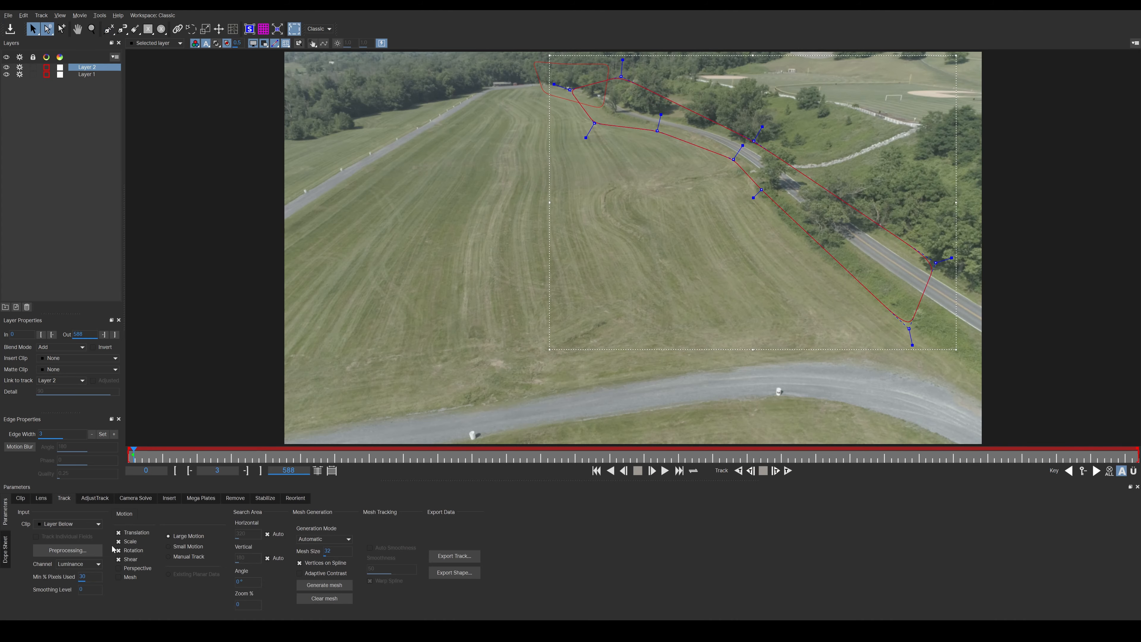
left_click(787, 470)
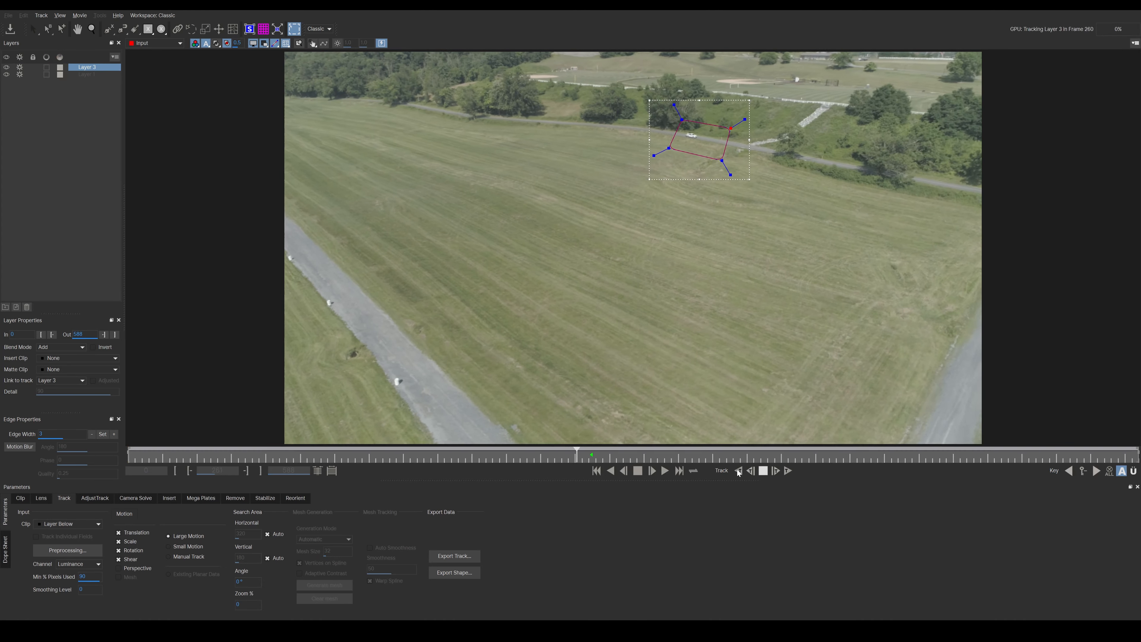
Track the Layer 3 shape around the car backward, tightening it around the car at frame 164 before continuing toward frame 0
left_click(763, 471)
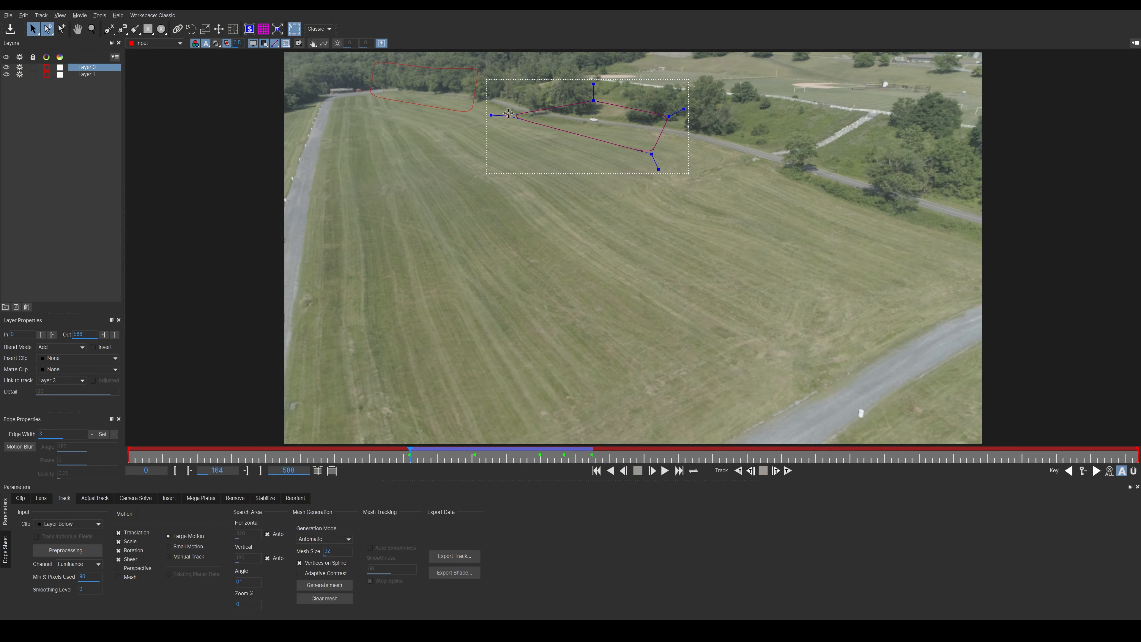
left_click_drag(650, 154, 605, 141)
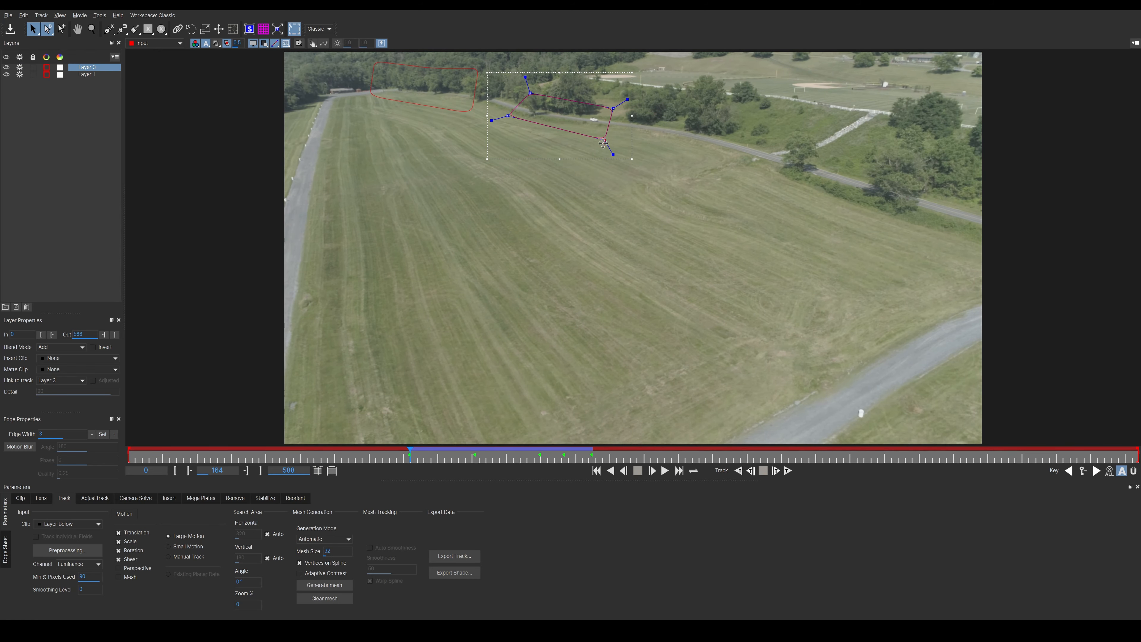
left_click(738, 471)
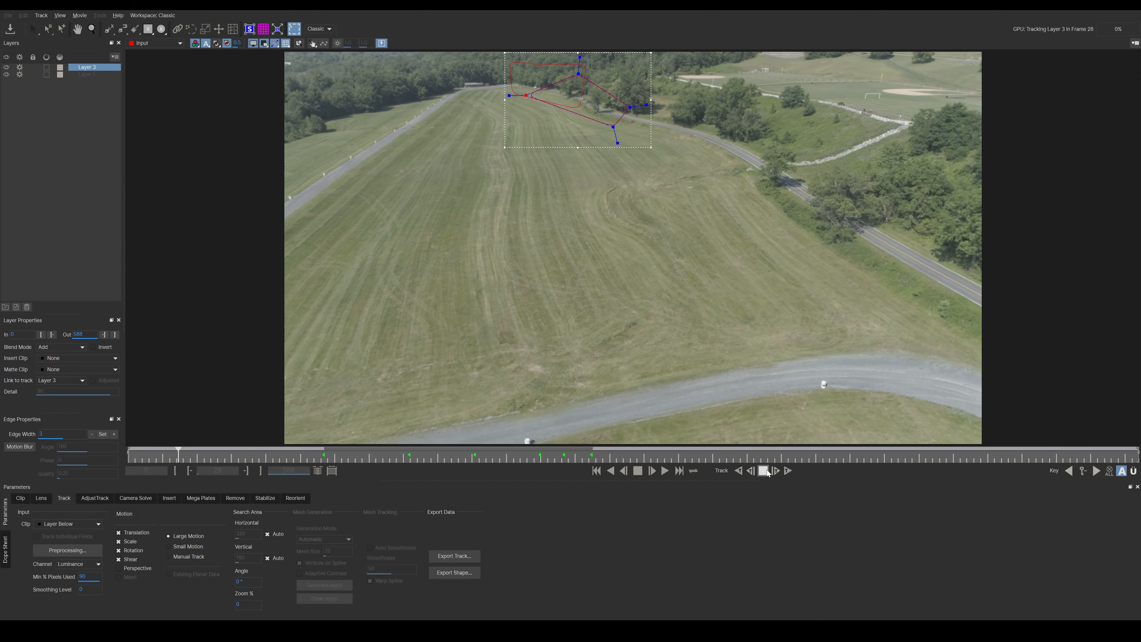
Track Layer 3 forward through the rest of the shot, adjusting its shape around the car at frames 318 and 336
left_click(335, 459)
left_click_drag(335, 461, 592, 461)
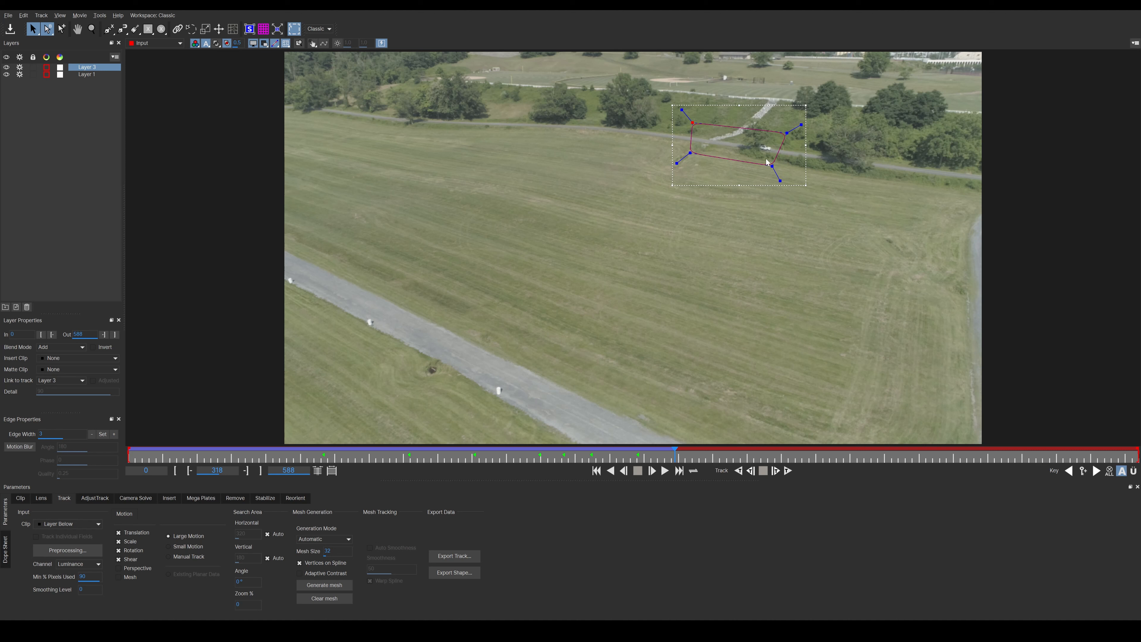
left_click_drag(771, 162, 770, 167)
left_click(788, 470)
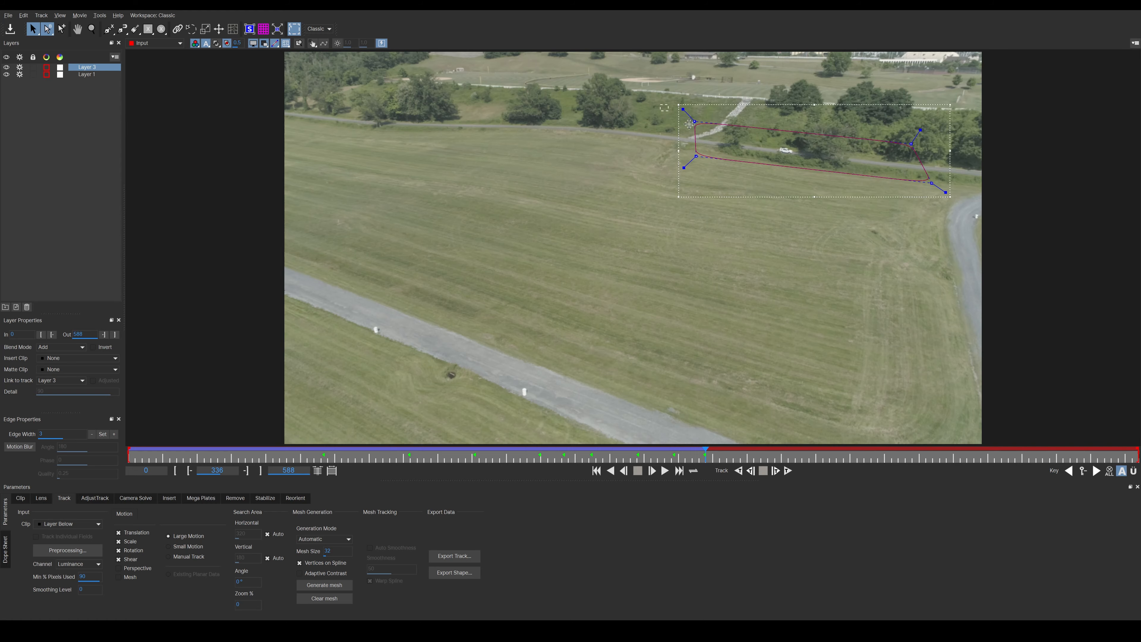
left_click_drag(660, 108, 707, 175)
left_click_drag(695, 138, 770, 141)
left_click(788, 471)
left_click(763, 471)
Extend the Layer 3 shape ahead of the car, pull its trailing points forward, and continue tracking past frame 400
left_click_drag(883, 160, 984, 159)
left_click_drag(693, 112, 737, 180)
left_click_drag(716, 144, 803, 147)
left_click(788, 470)
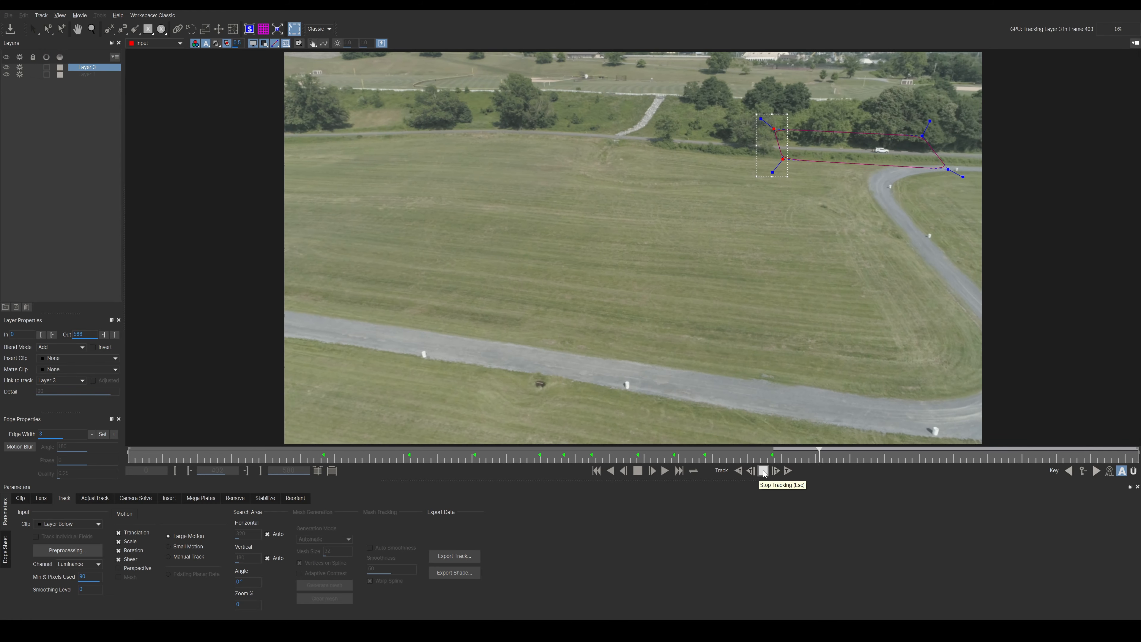
left_click(764, 470)
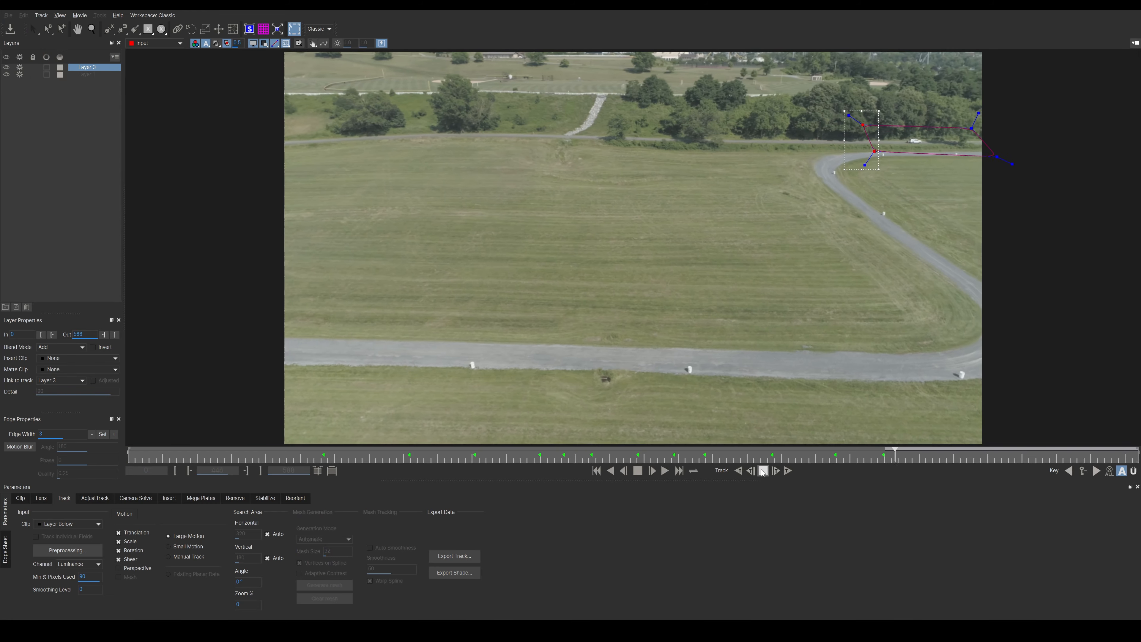
Shift the shape's leading and trailing points along the tree line beyond the gravel road's bend, and track further forward
left_click(763, 471)
left_click_drag(921, 98, 980, 160)
left_click_drag(945, 131, 988, 131)
left_click_drag(808, 105, 853, 166)
left_click_drag(831, 135, 872, 135)
left_click(788, 470)
left_click(764, 471)
Raise the shape's upper points to the top edge of the footage above the trees and resume forward tracking
left_click_drag(887, 92, 952, 143)
left_click_drag(786, 108, 827, 150)
left_click_drag(820, 142, 838, 59)
left_click_drag(925, 104, 995, 53)
left_click(788, 470)
left_click(763, 471)
Move the shape's outer corners beyond the footage edge at frame 509, track Layer 3 to the end, and return to frame 0
left_click_drag(972, 134, 1009, 134)
left_click_drag(972, 57, 1009, 57)
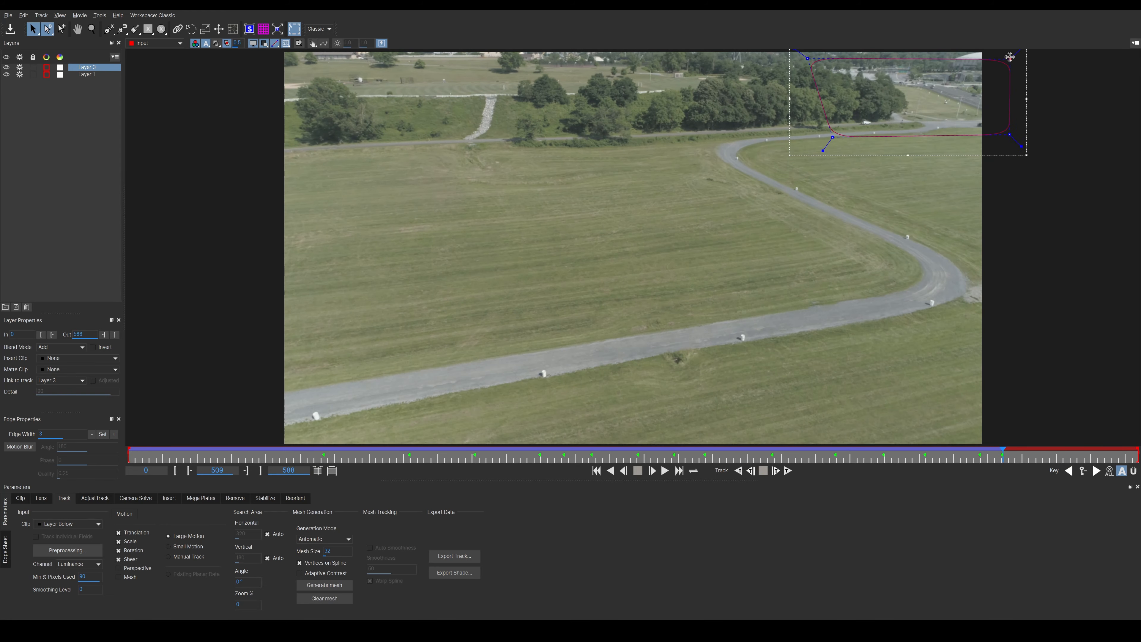
left_click(788, 471)
left_click_drag(1131, 452, 97, 410)
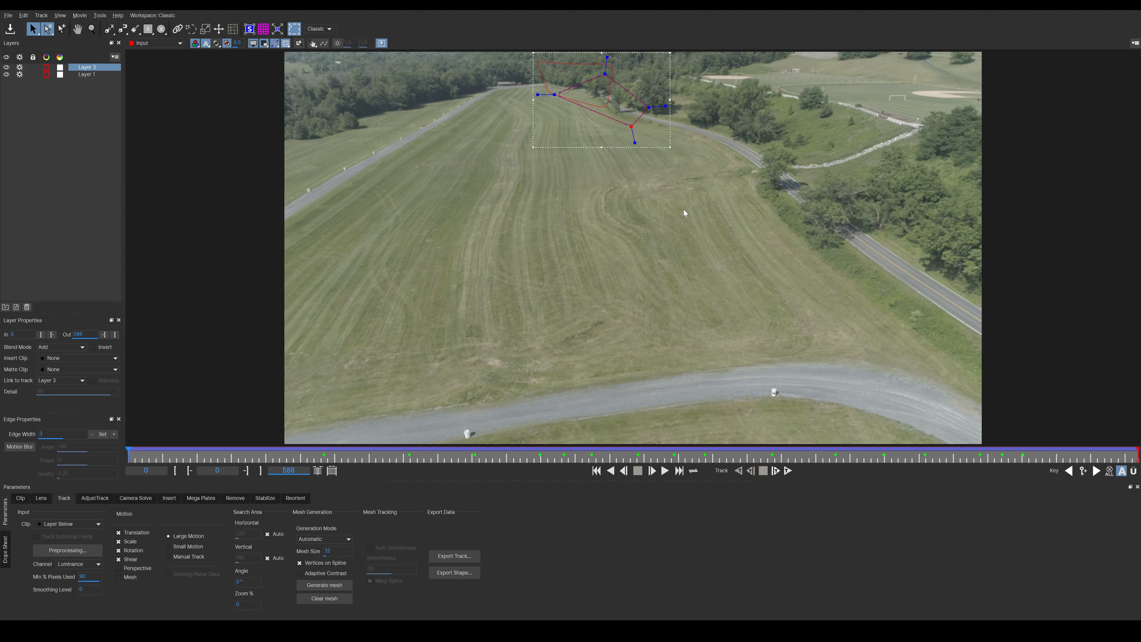
Copy the shape data of Layer 3 and Layer 1 to the clipboard in BlackMagic Fusion shapes format
scroll(699, 262, "up", 3)
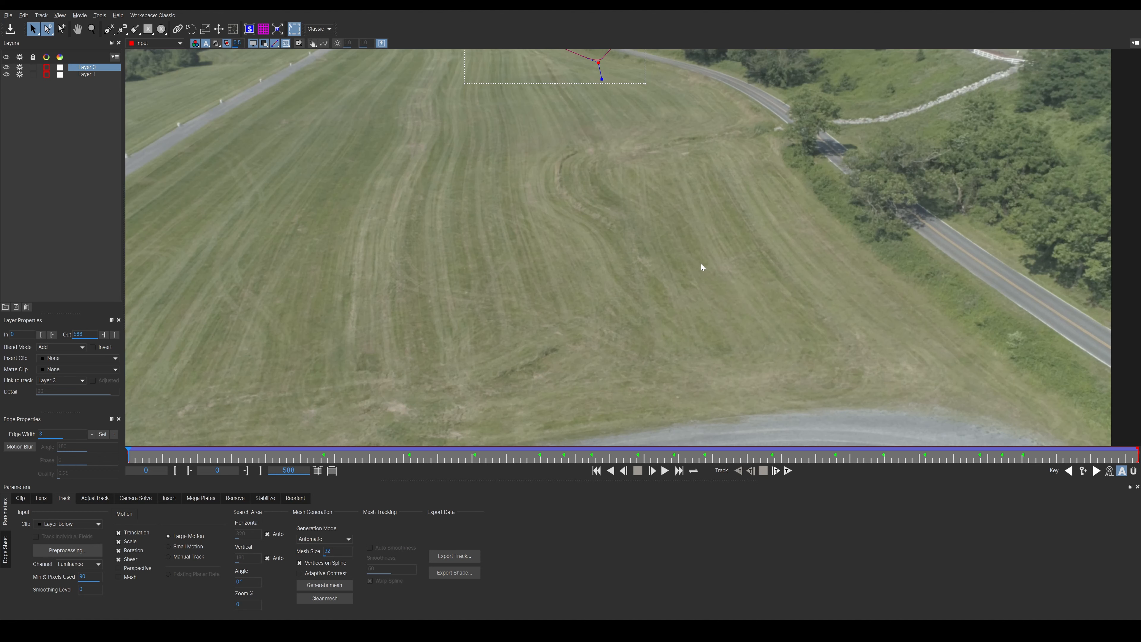
scroll(700, 262, "down", 4)
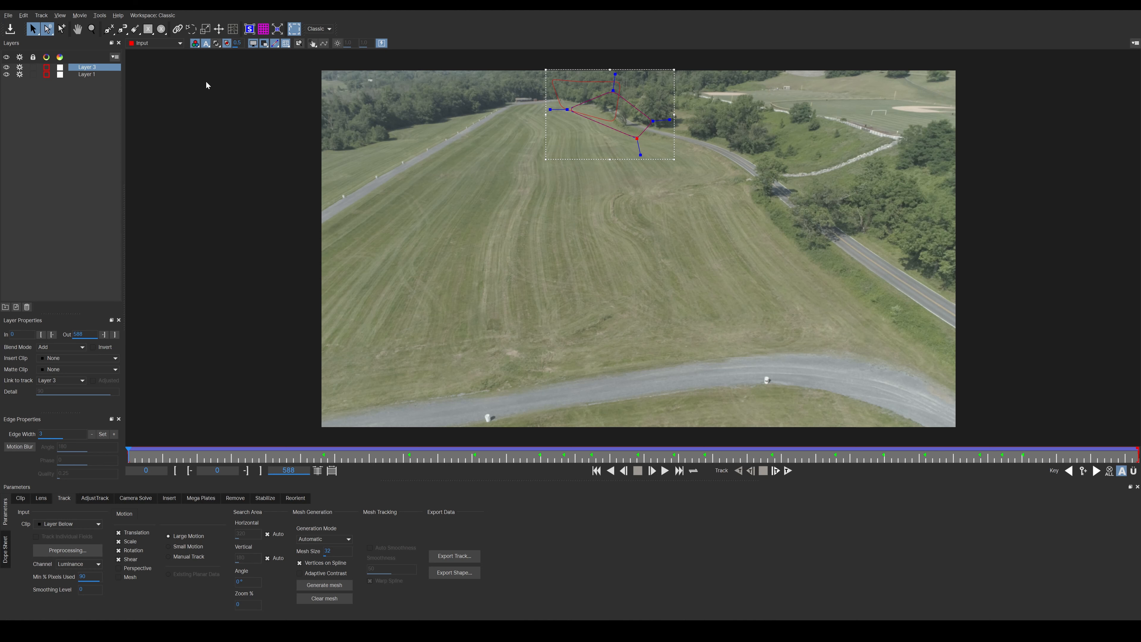
left_click(86, 74, "shift")
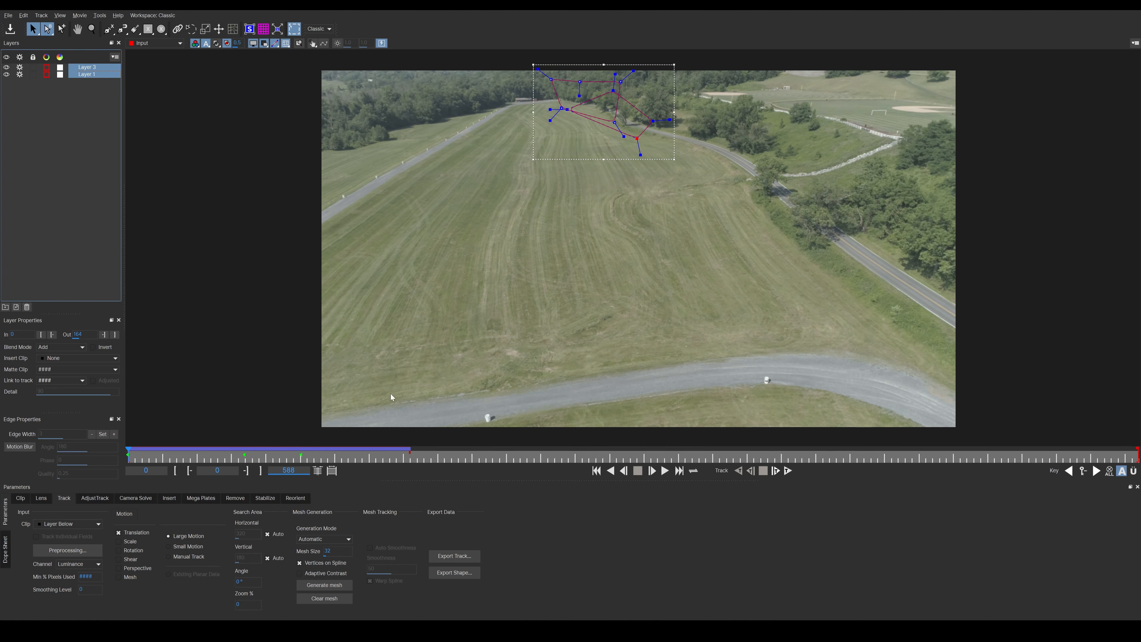
left_click(467, 572)
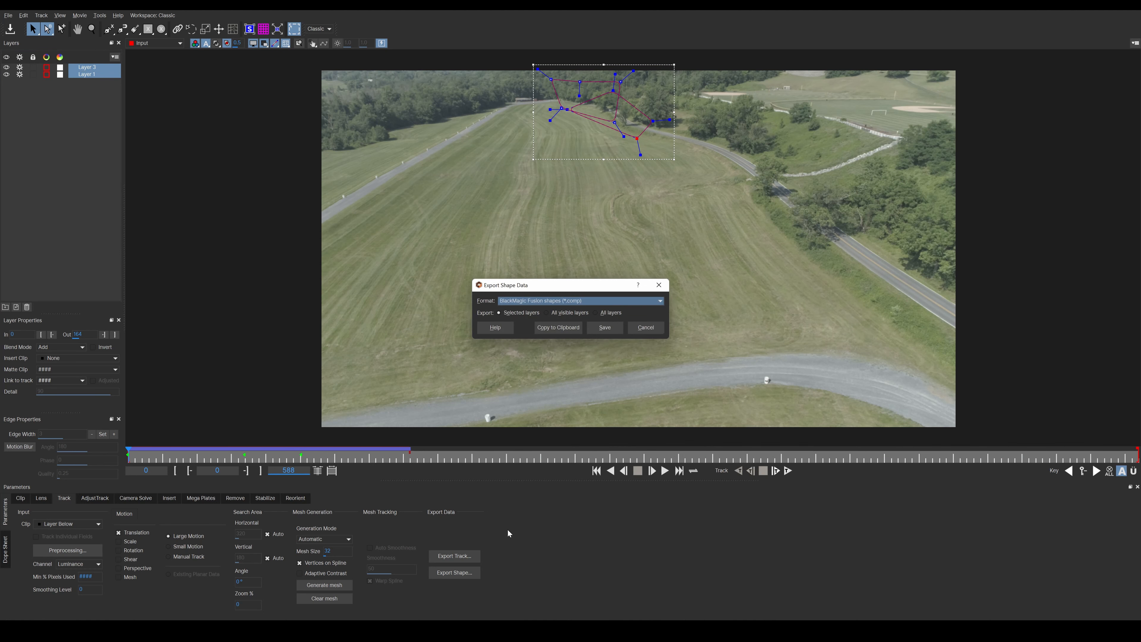
left_click(563, 330)
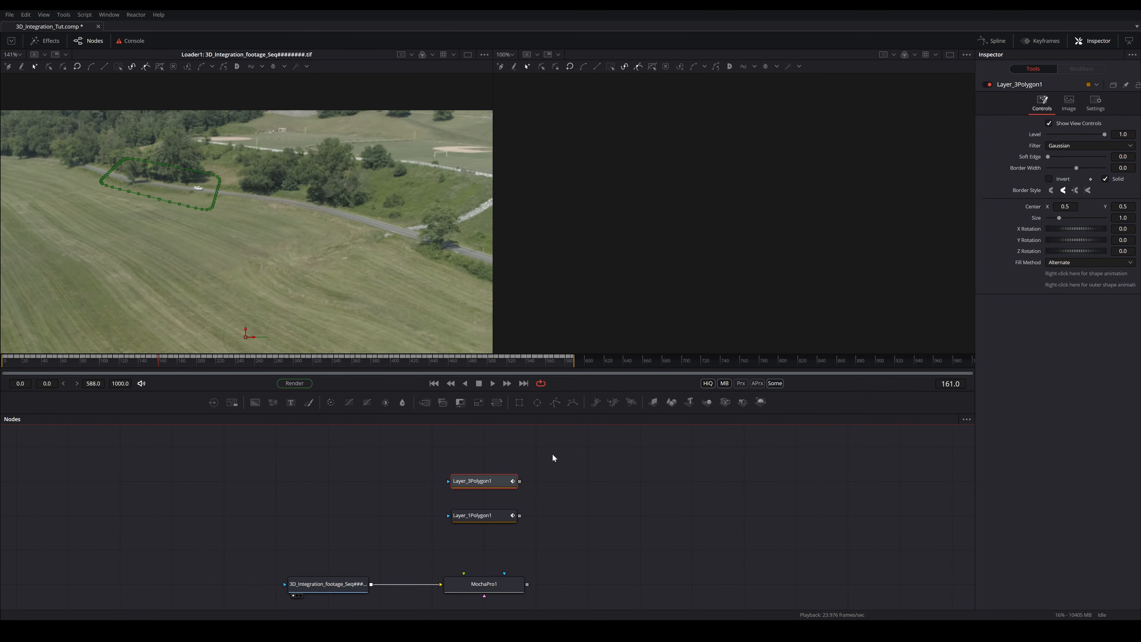
Bring the copied shapes into the Fusion node graph, view Layer_1Polygon1 in the second viewer, and invert it
left_click_drag(556, 453, 618, 284)
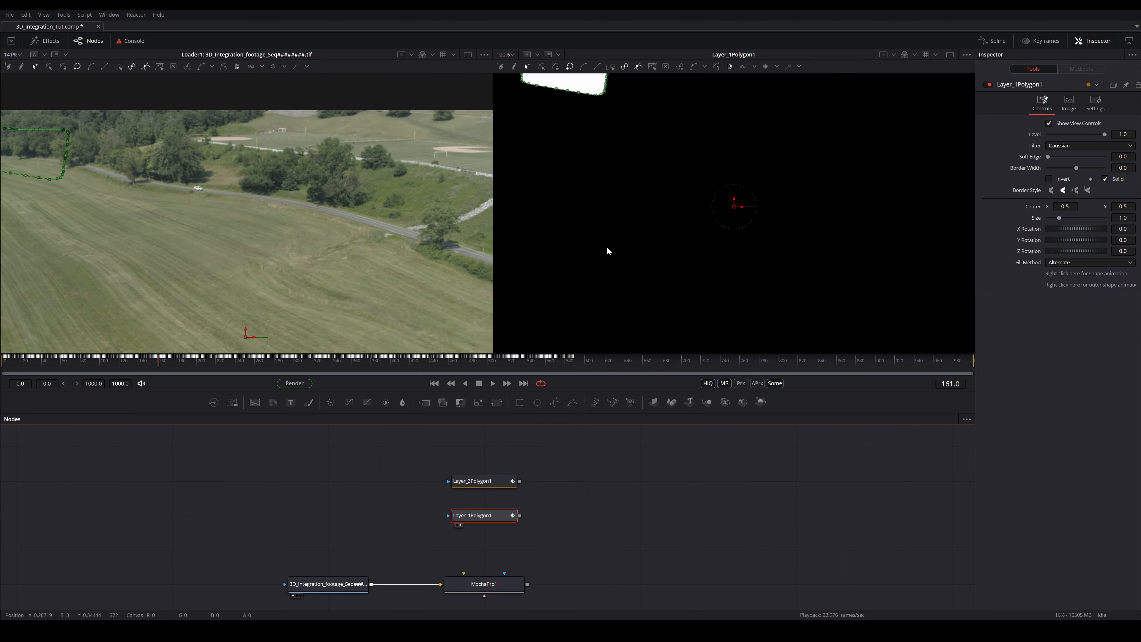
scroll(609, 247, "down", 2)
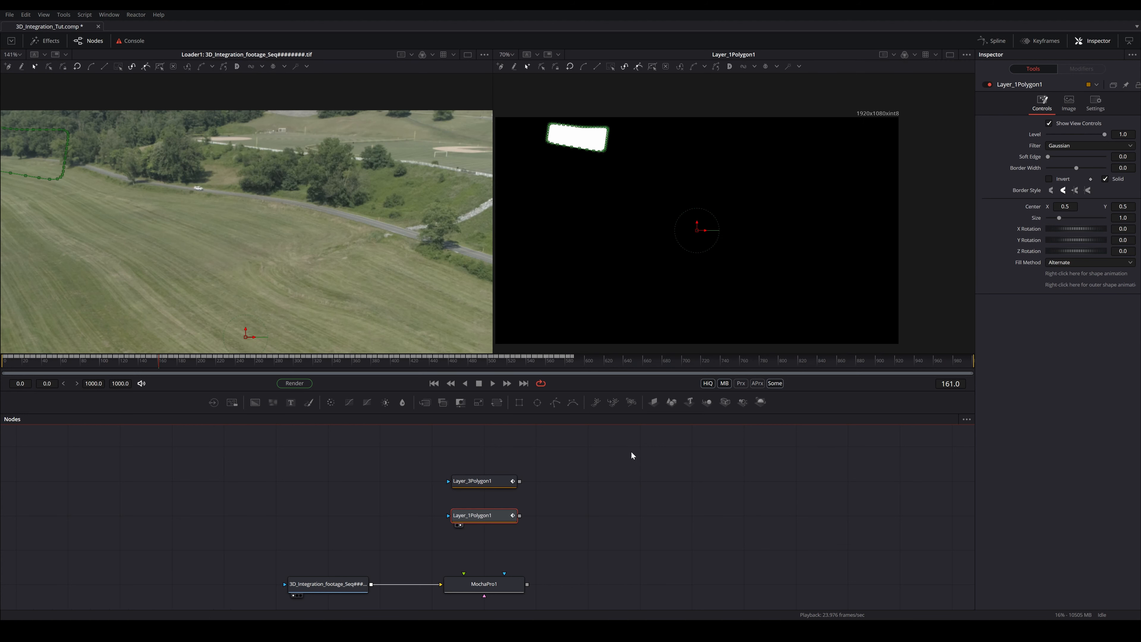
left_click(1048, 179)
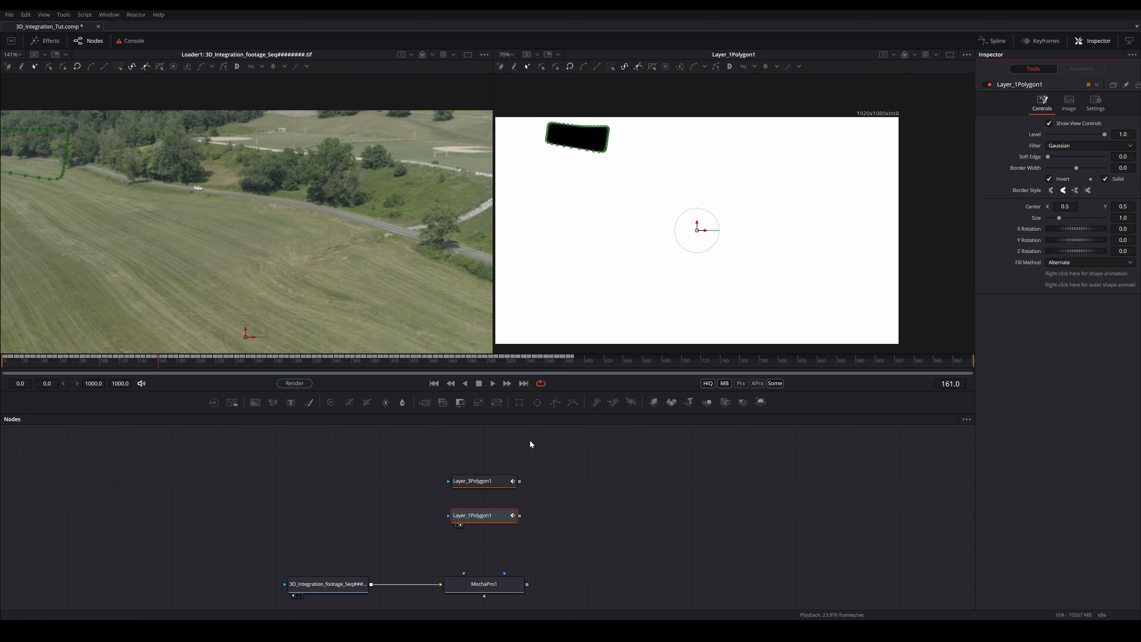
View Layer_3Polygon1 in the second viewer and invert its mask
left_click(497, 483)
key("2")
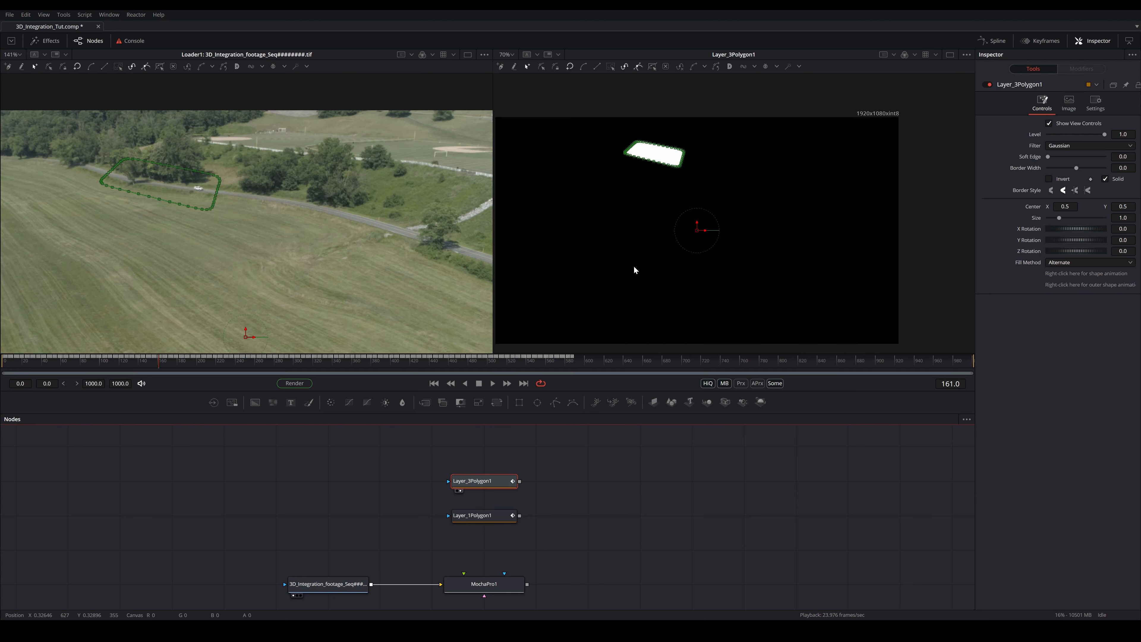
left_click(1048, 179)
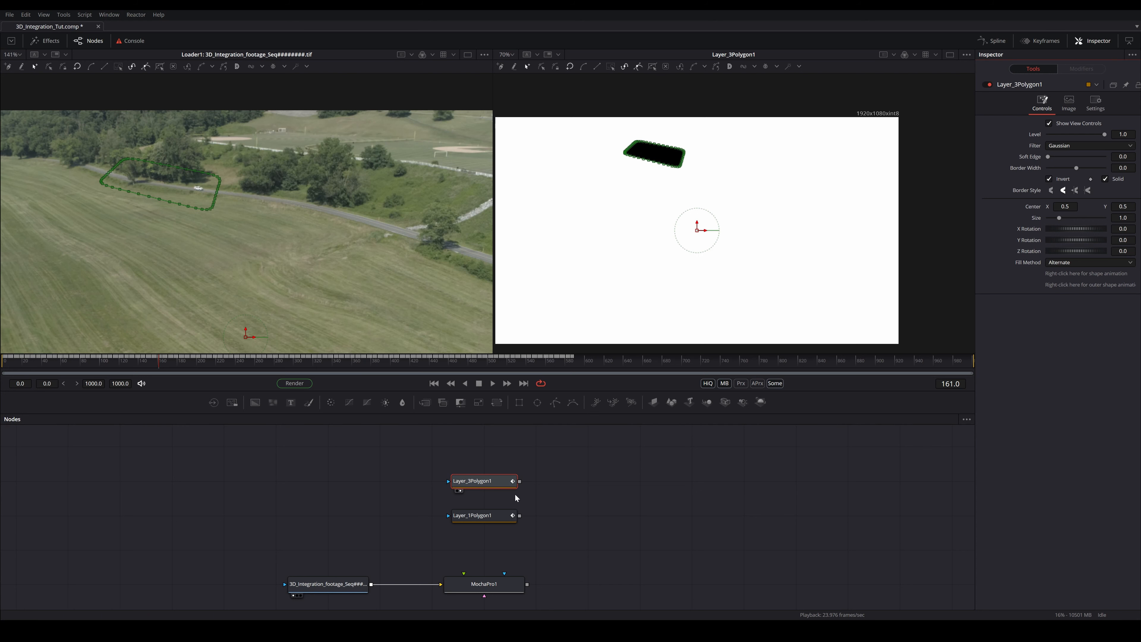
Connect Layer_3Polygon1 into Layer_1Polygon1 and change how Layer_1Polygon1 combines with the incoming inverted mask
left_click_drag(519, 481, 492, 518)
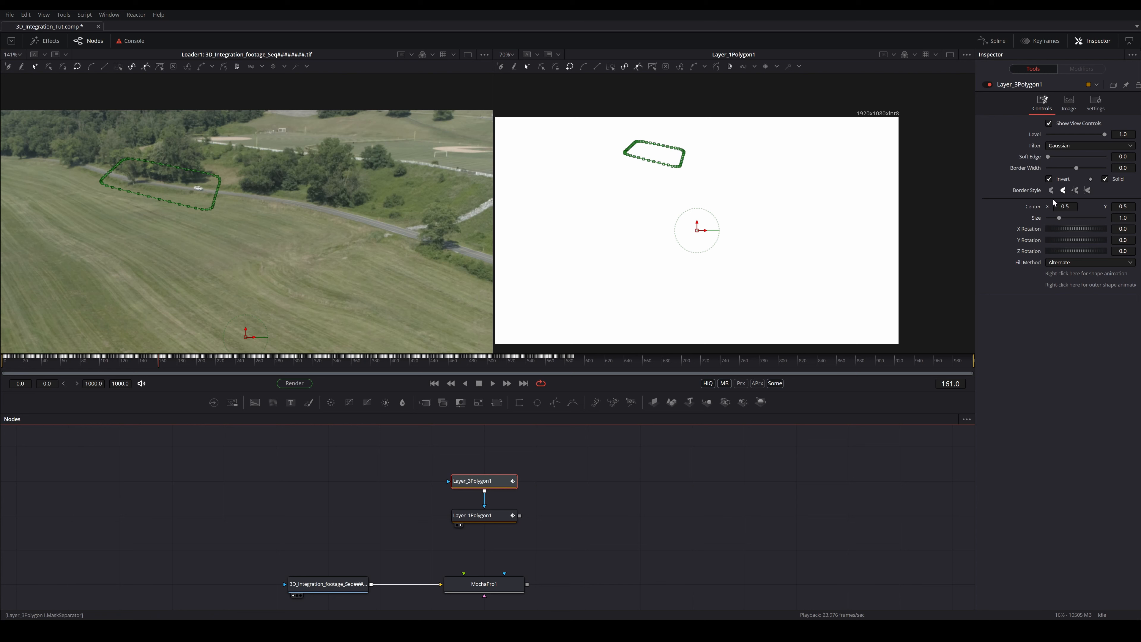
left_click(497, 519)
left_click(1074, 179)
left_click(1075, 211)
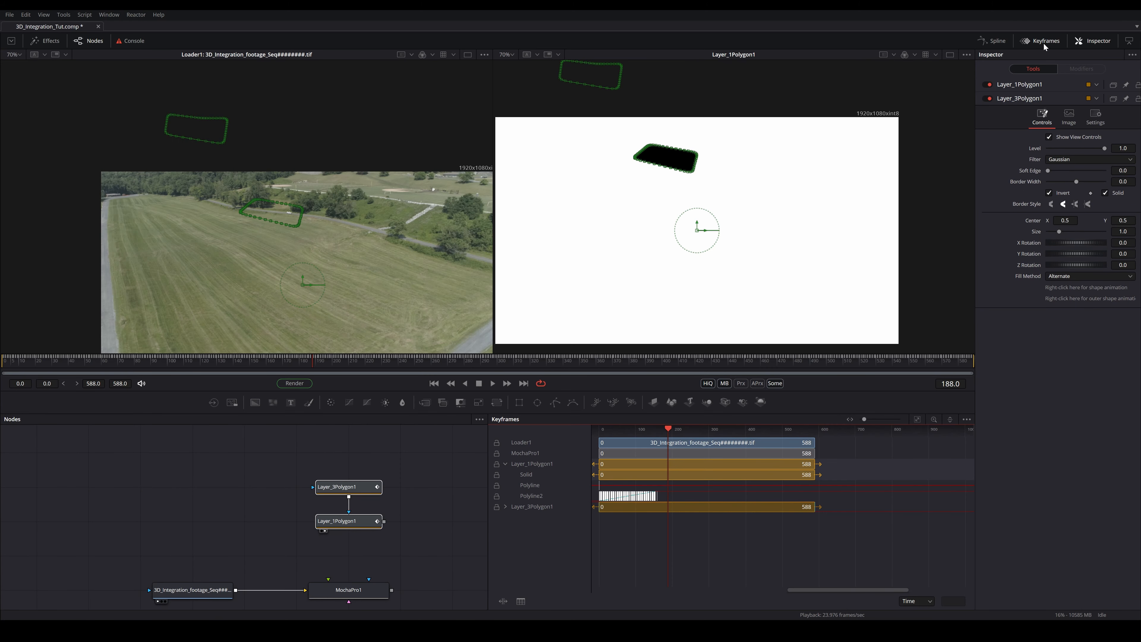
Add a Camera Tracker node to an empty area of the node graph, in line with MochaPro1
left_click(1042, 42)
left_click_drag(459, 530, 439, 510)
left_click(498, 514)
key("ctrl+space")
type("mocha")
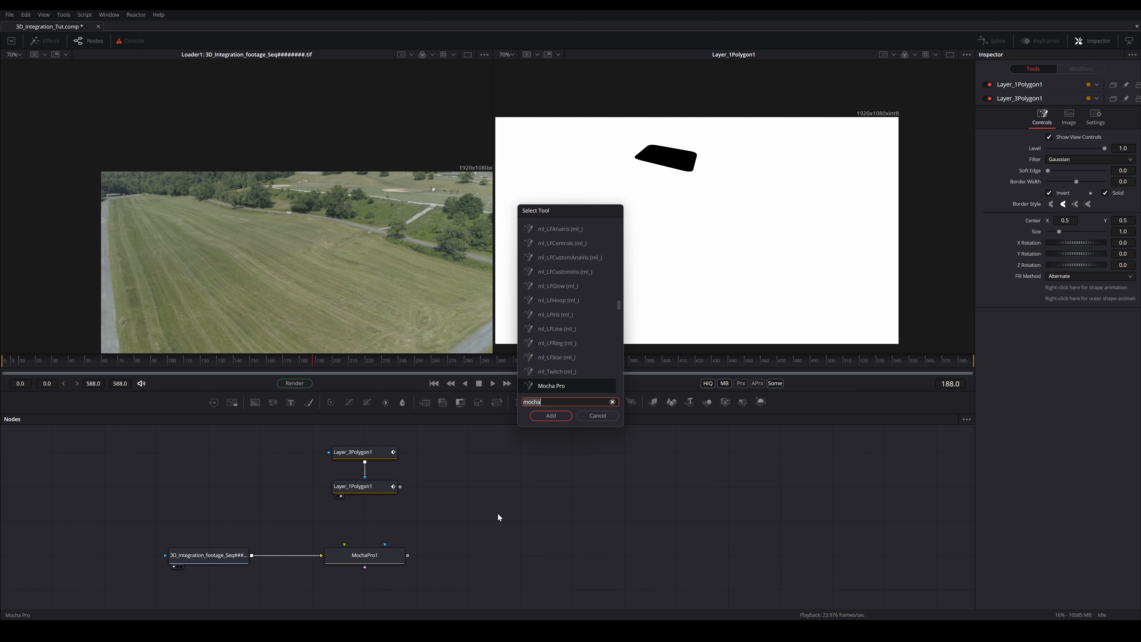
key("BackSpace")
key("BackSpace")
key("BackSpace")
key("BackSpace")
key("BackSpace")
type("came")
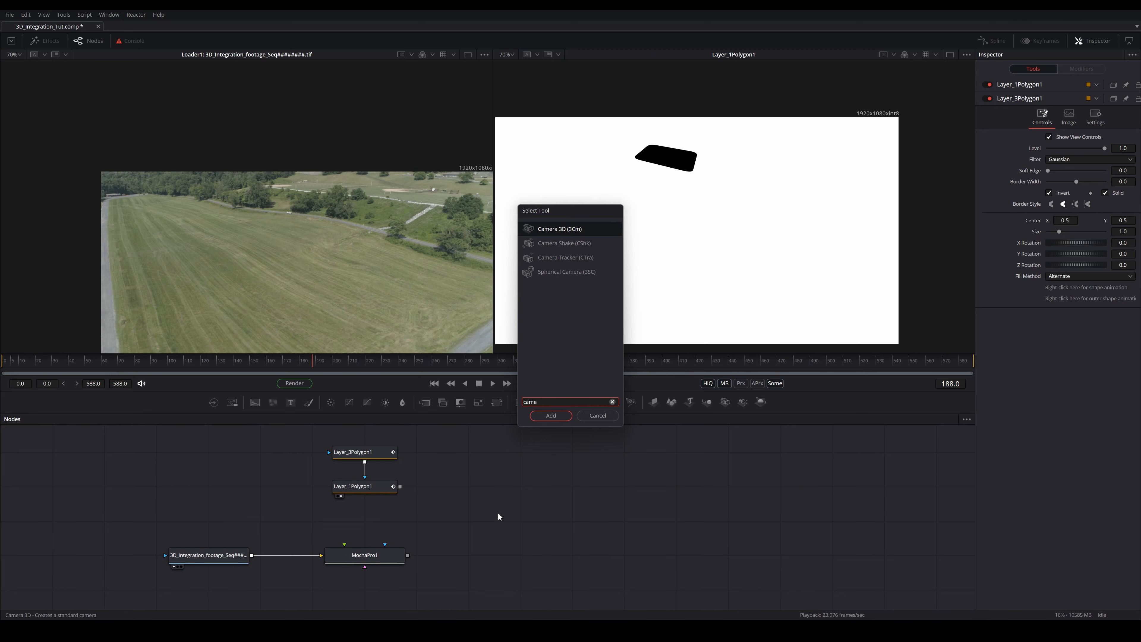
left_click(557, 258)
left_click(564, 418)
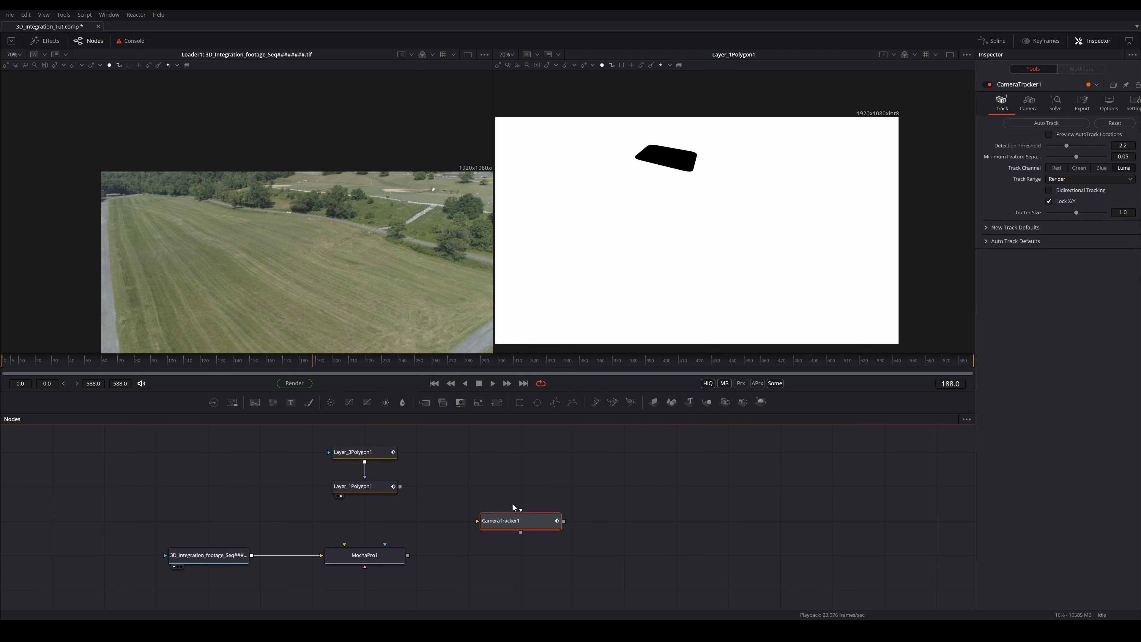
left_click(522, 553)
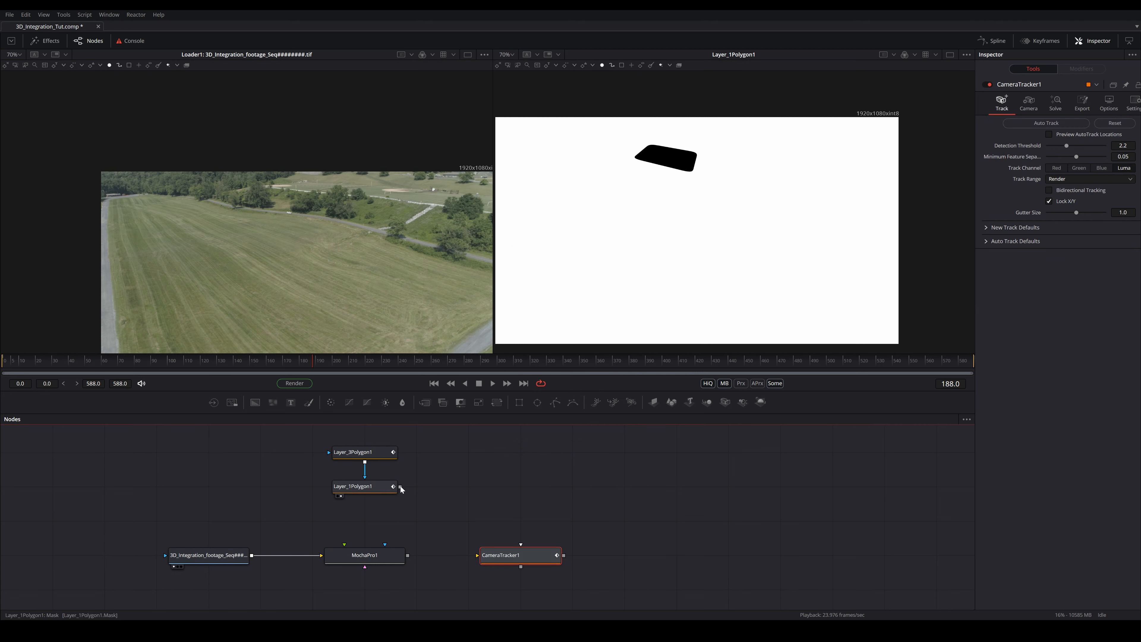
Connect Layer_1Polygon1 to CameraTracker1's mask input and the footage loader to its image input, and arrange the nodes
left_click_drag(400, 487, 521, 545)
left_click_drag(445, 447, 332, 498)
left_click_drag(362, 489, 525, 530)
left_click_drag(432, 557, 458, 483)
left_click(503, 483)
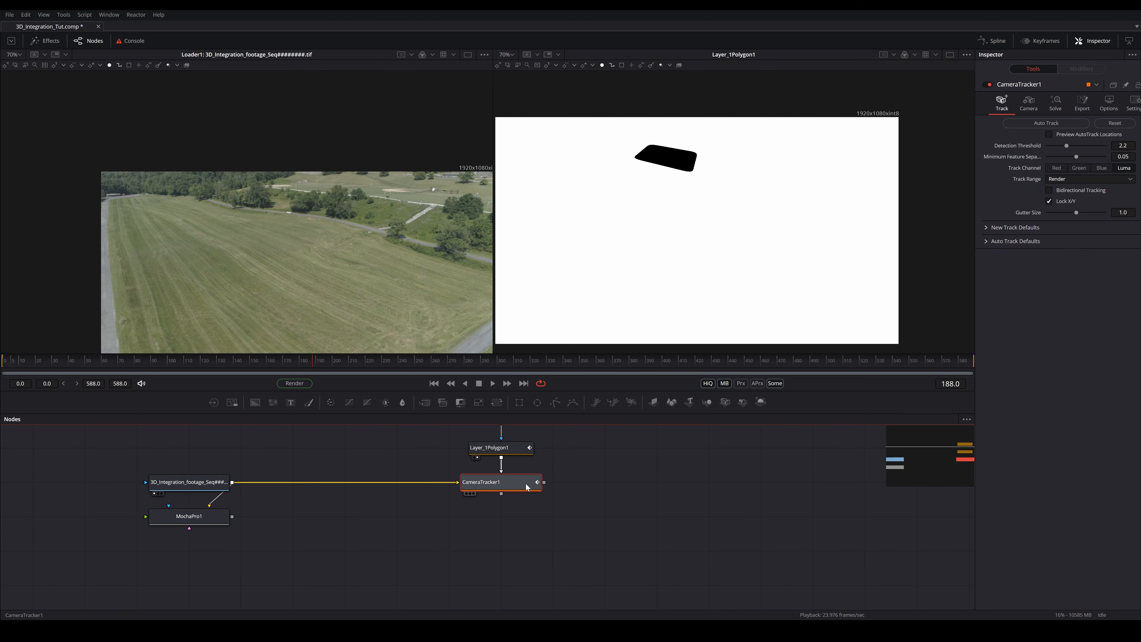
scroll(562, 497, "up", 2)
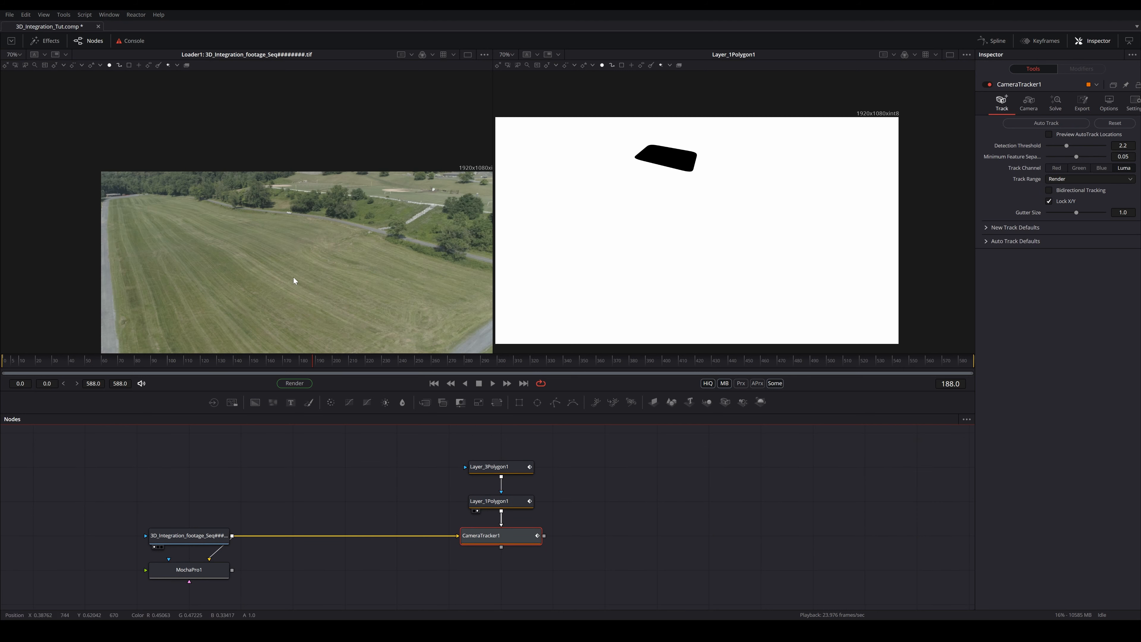
Insert a Color Corrector between the footage loader and CameraTracker1, and view CameraTracker1 in the first viewer
left_click_drag(366, 269, 328, 208)
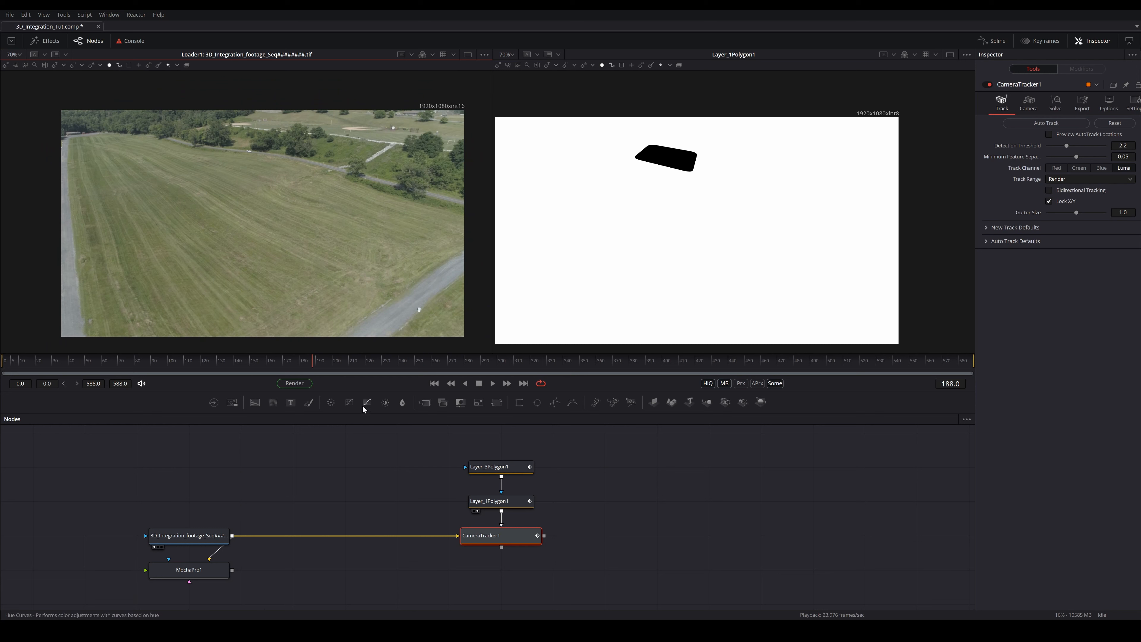
left_click_drag(336, 400, 358, 534)
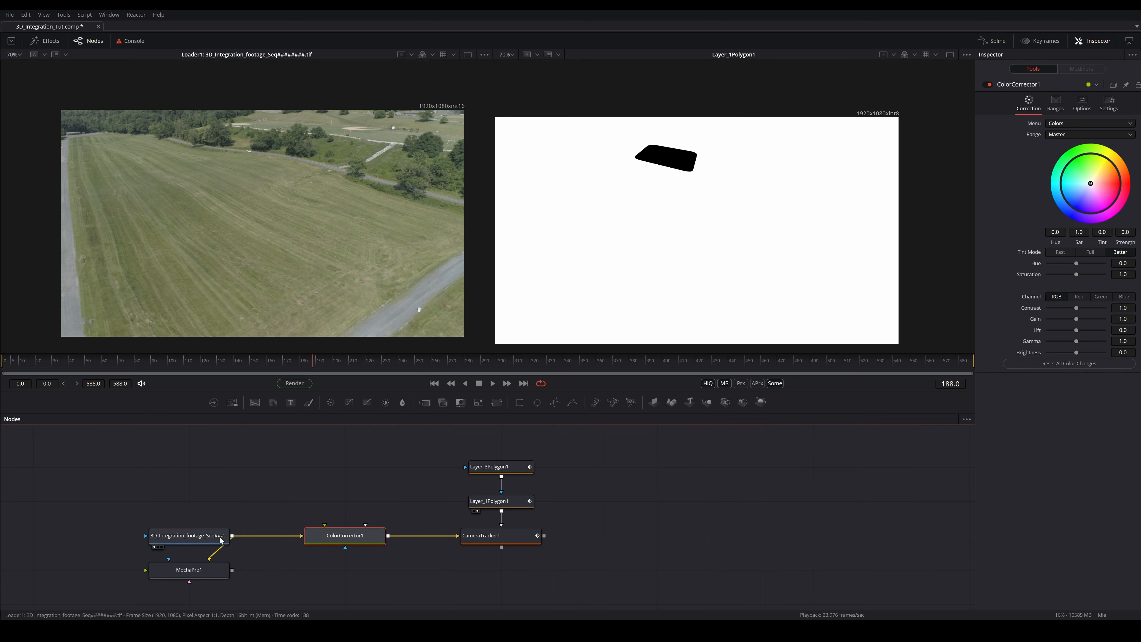
left_click(466, 546)
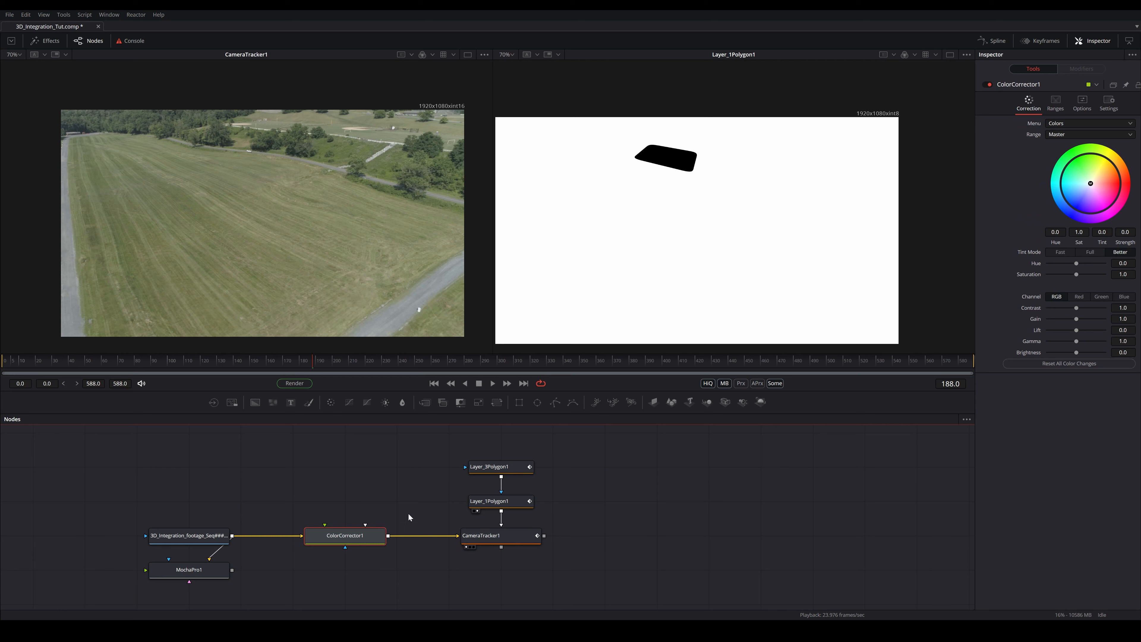
Set ColorCorrector1's contrast to about 1.73, gain to 1.19 and lift to -0.11, and move the node closer to the footage loader
mouse_move(1076, 307)
left_mouse_down()
mouse_move(1087, 313)
mouse_move(1078, 319)
left_mouse_up()
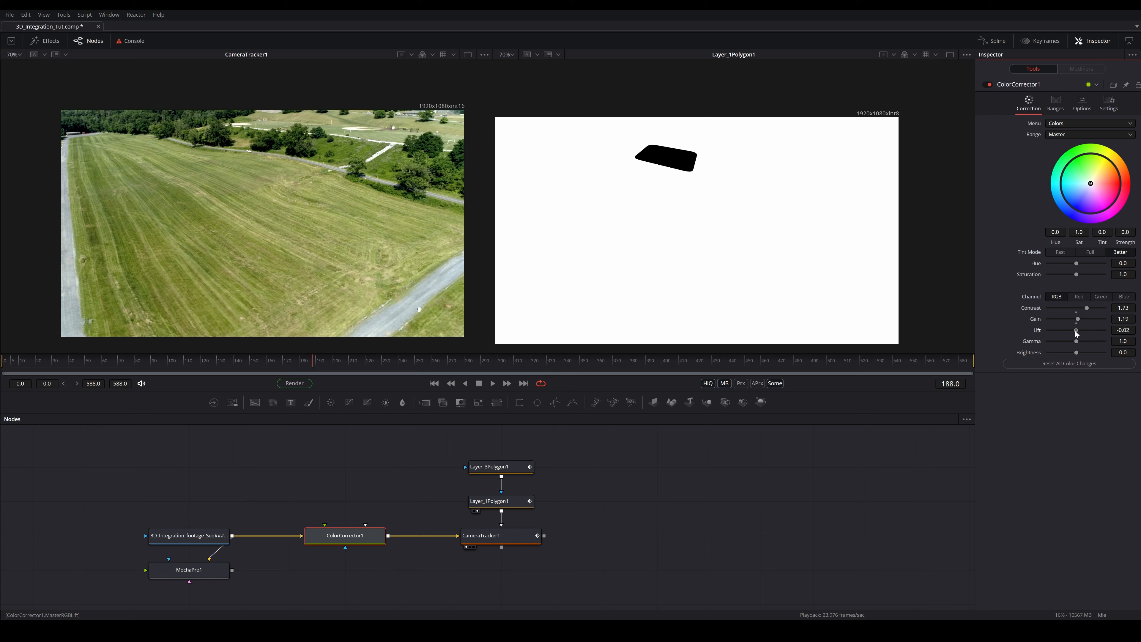
left_click_drag(1073, 330, 1073, 334)
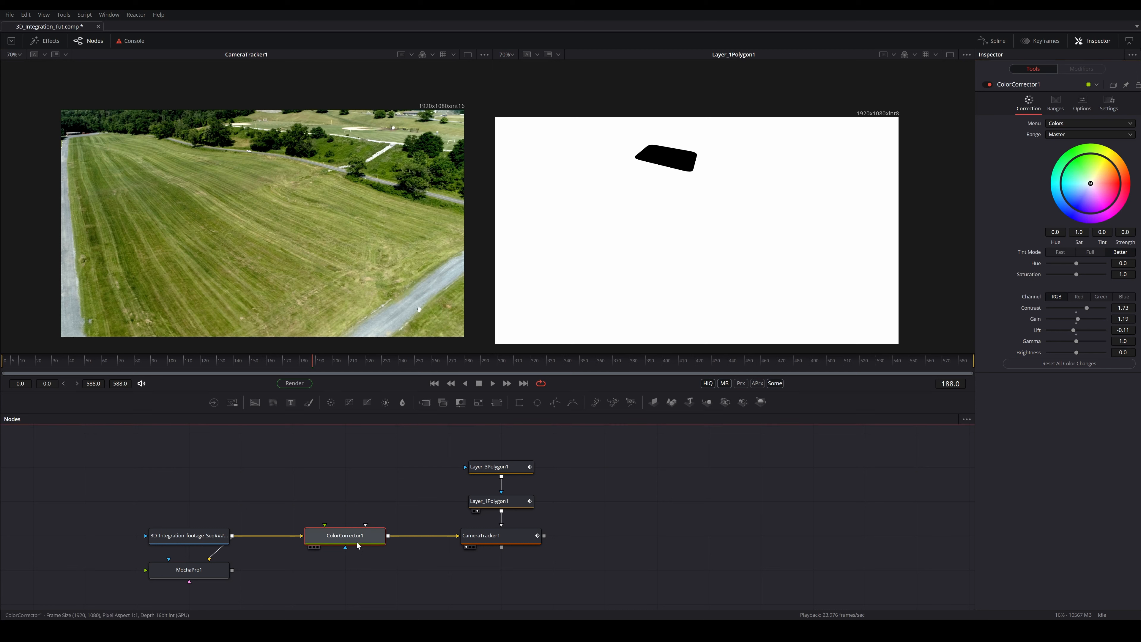
left_click_drag(345, 544, 293, 544)
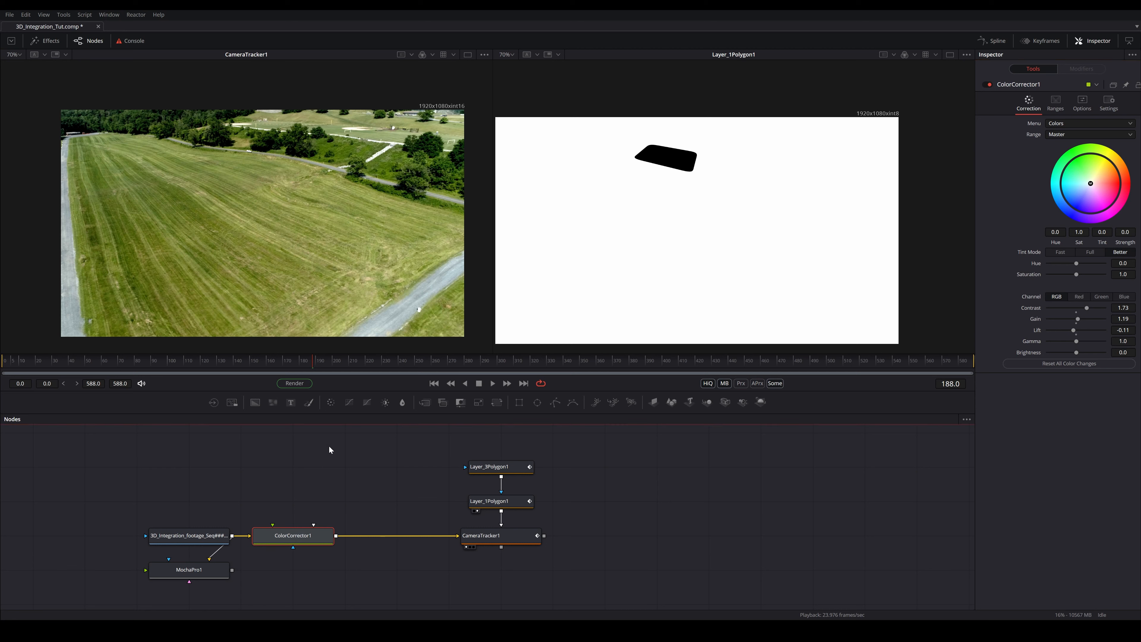
Insert an Unsharp Mask node between ColorCorrector1 and CameraTracker1
scroll(354, 219, "up", 10)
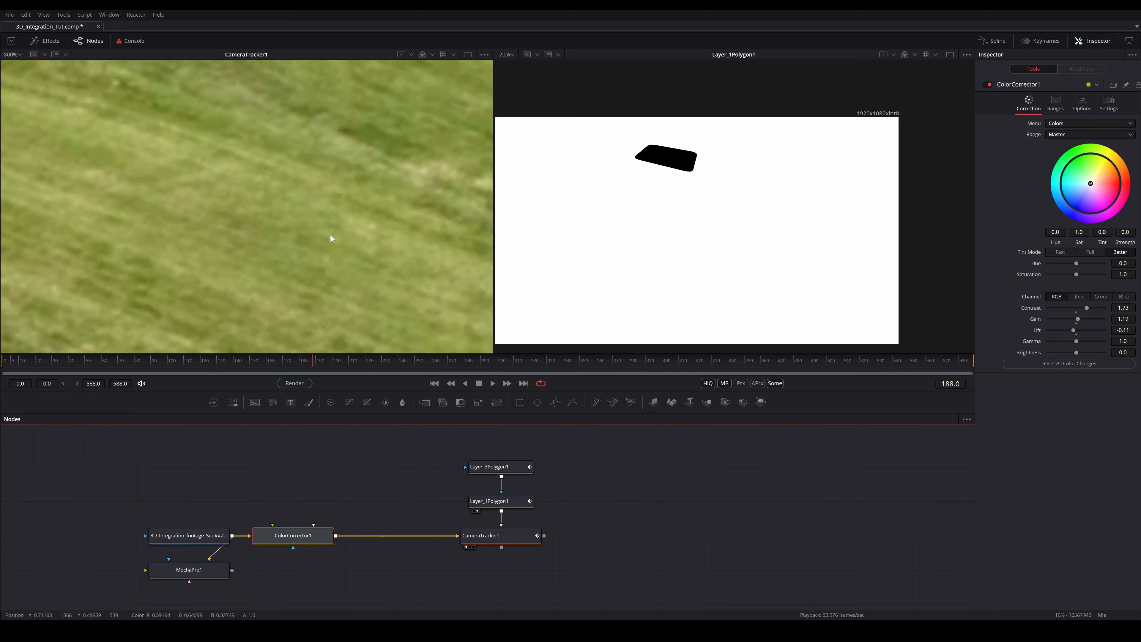
scroll(331, 238, "down", 10)
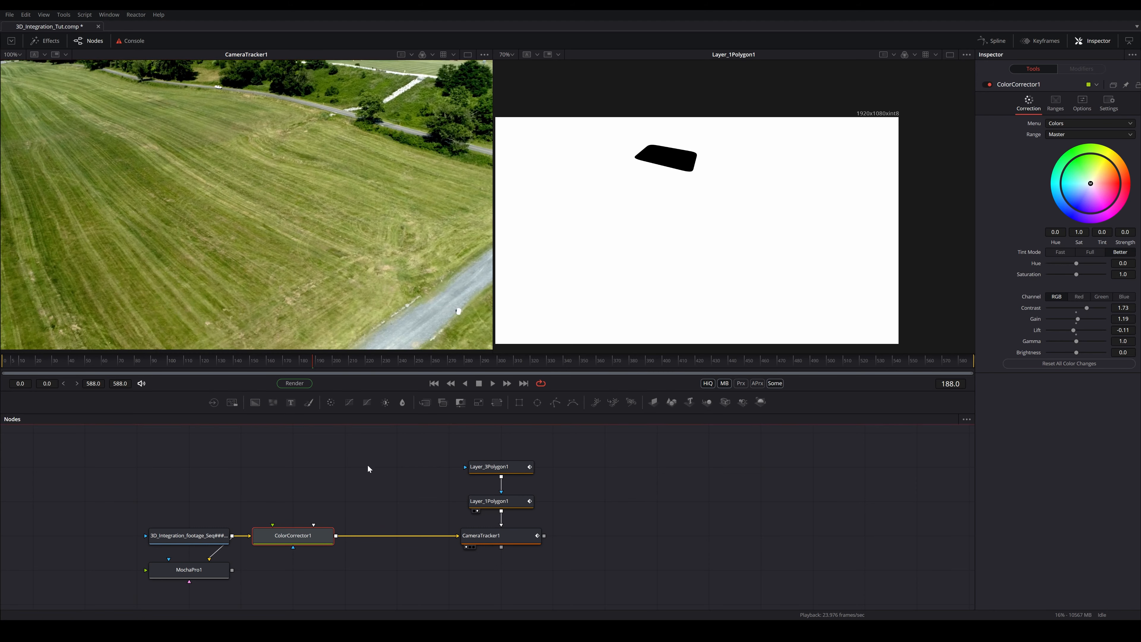
key("shift+space")
type("unsharp")
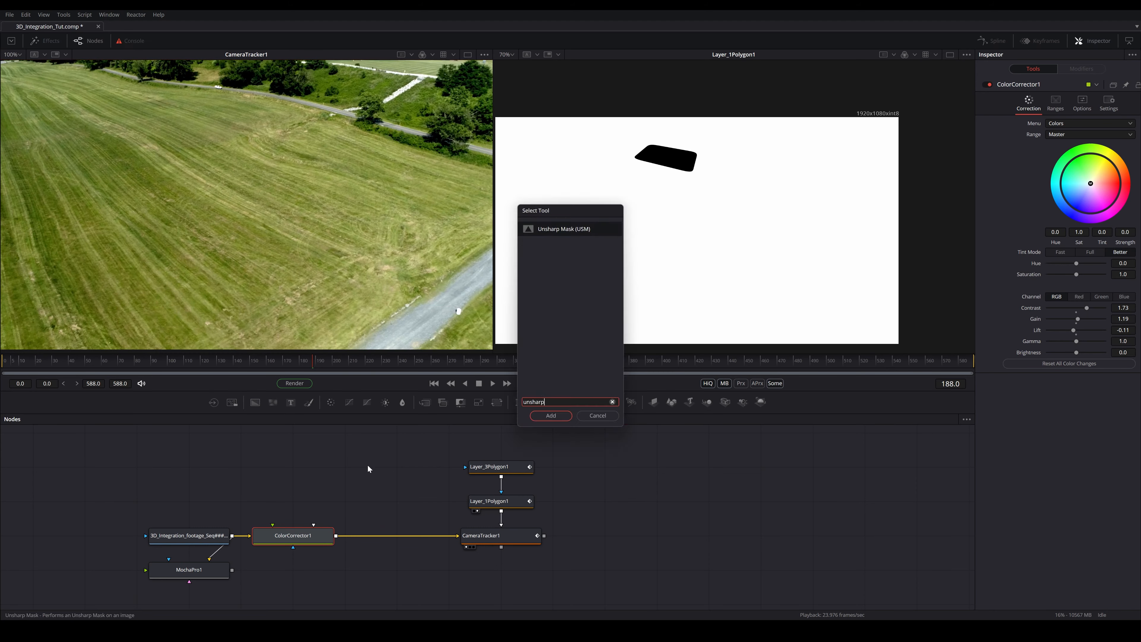
key("Return")
mouse_move(387, 536)
left_mouse_down()
mouse_move(387, 503)
mouse_move(385, 528)
left_mouse_up()
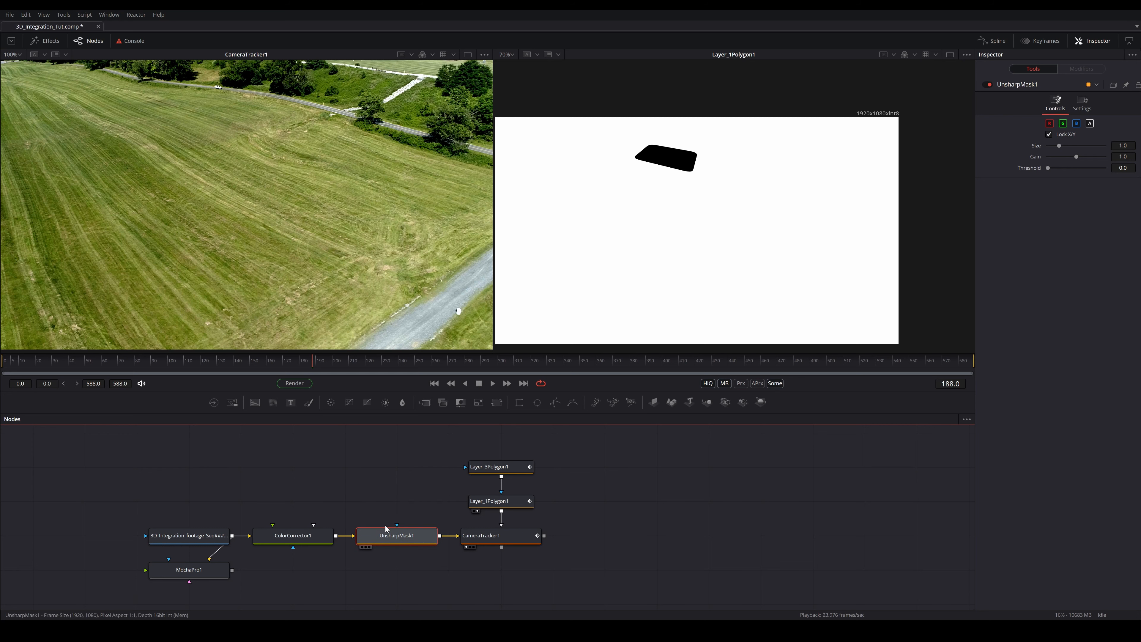
Set the Unsharp Mask size to about 1.811, checking the grass detail up close
scroll(368, 269, "up", 5)
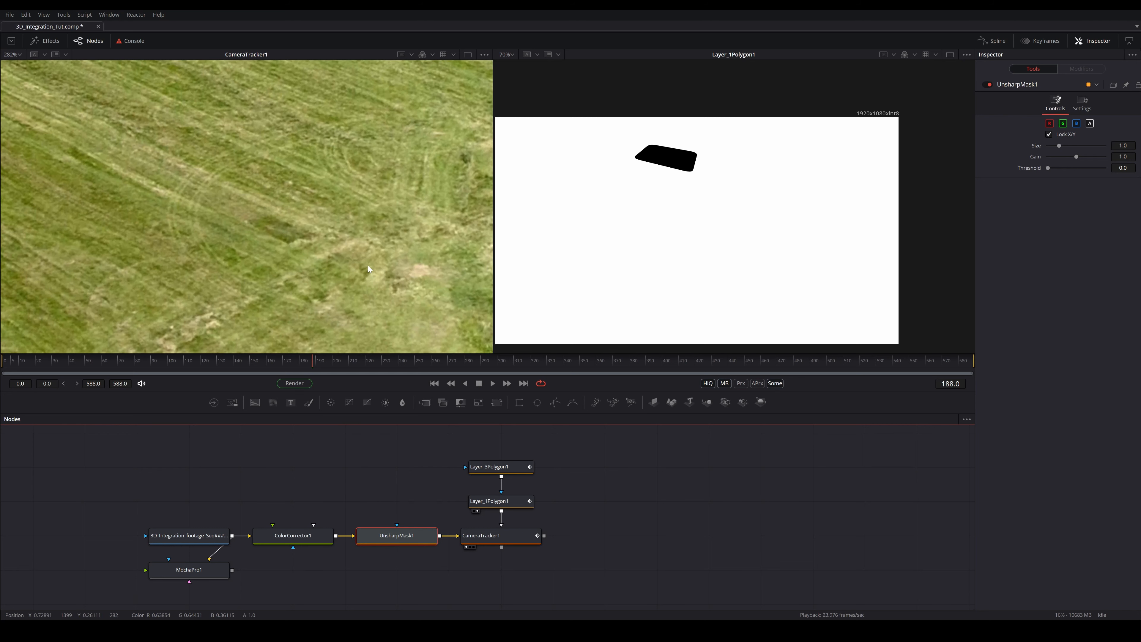
mouse_move(1058, 145)
left_mouse_down()
mouse_move(1080, 147)
mouse_move(1068, 150)
left_mouse_up()
scroll(365, 173, "down", 10)
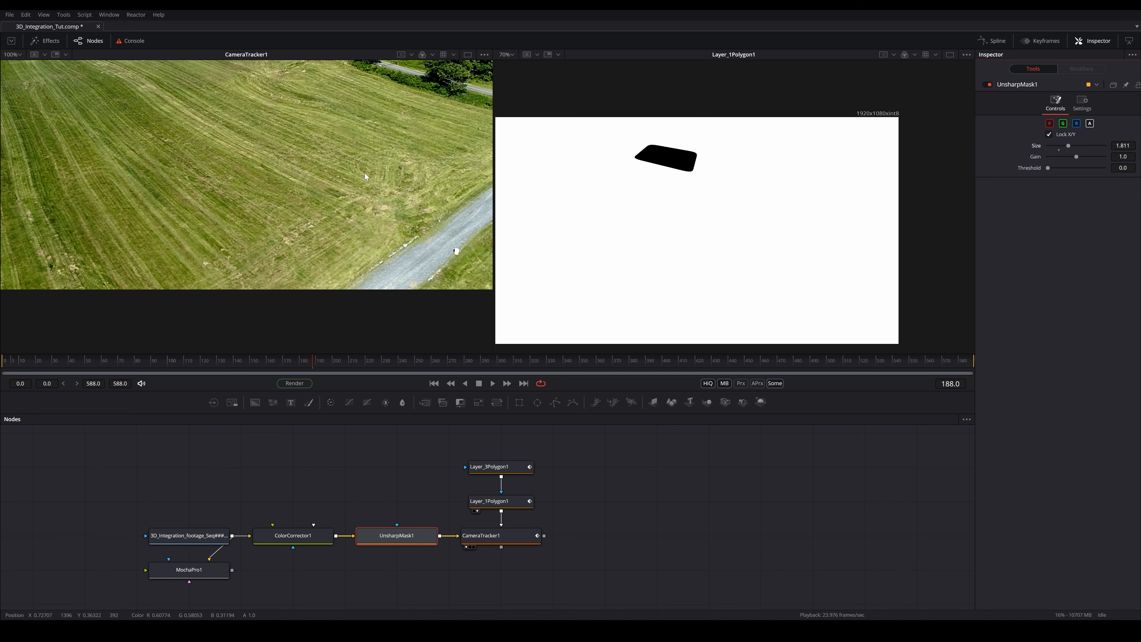
left_click_drag(366, 168, 352, 230)
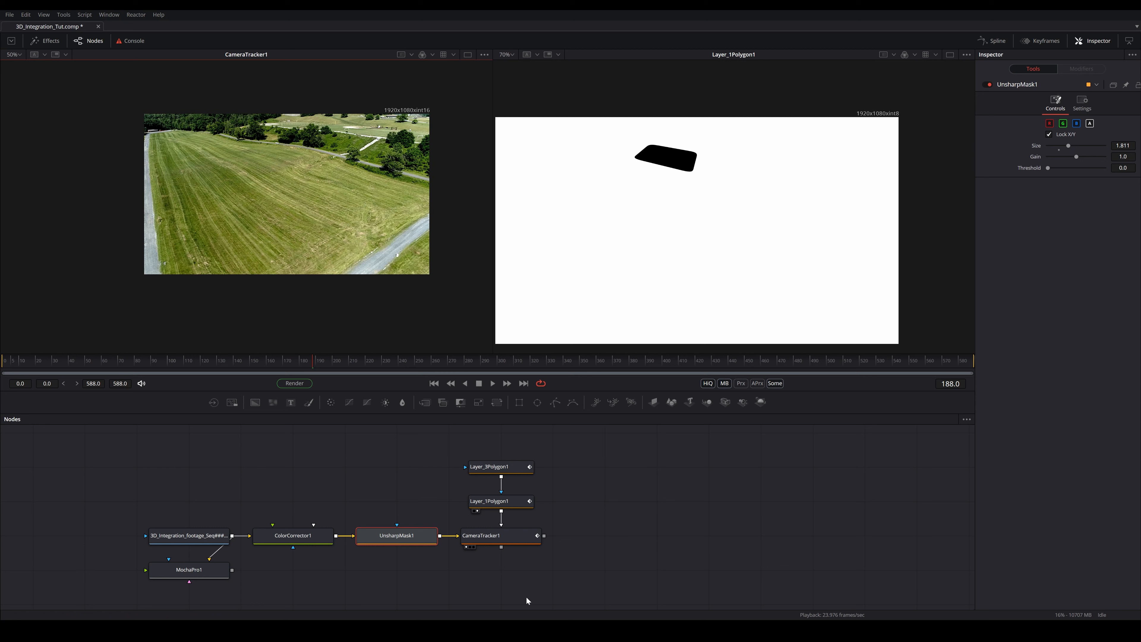
Select CameraTracker1 and show it alone in a single enlarged viewer
left_click(506, 535)
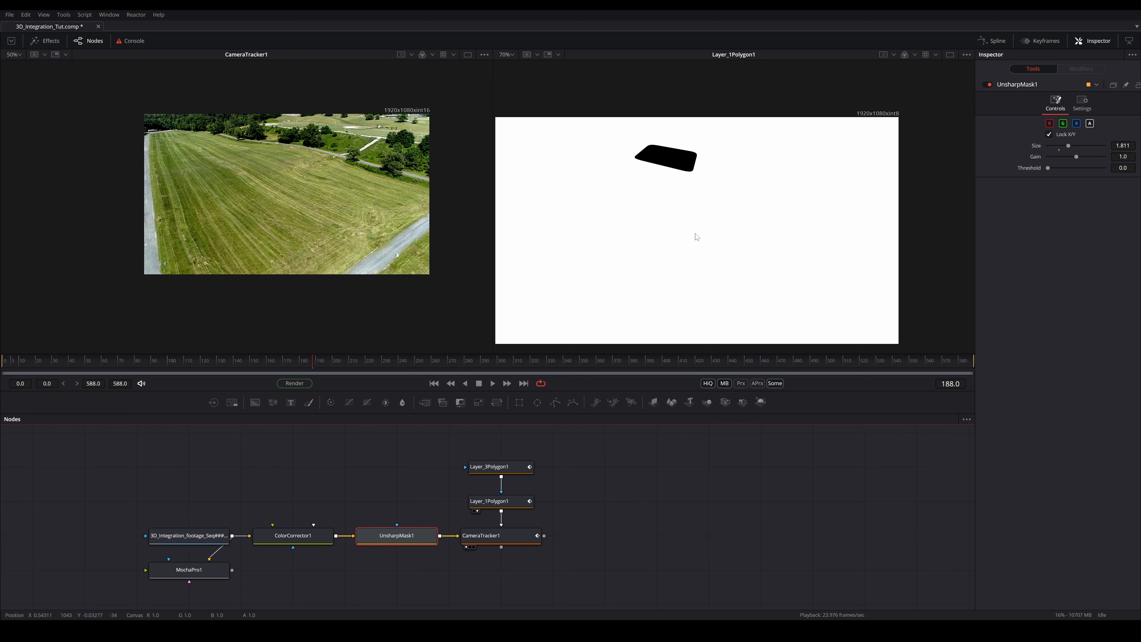
key("grave")
left_click(468, 54)
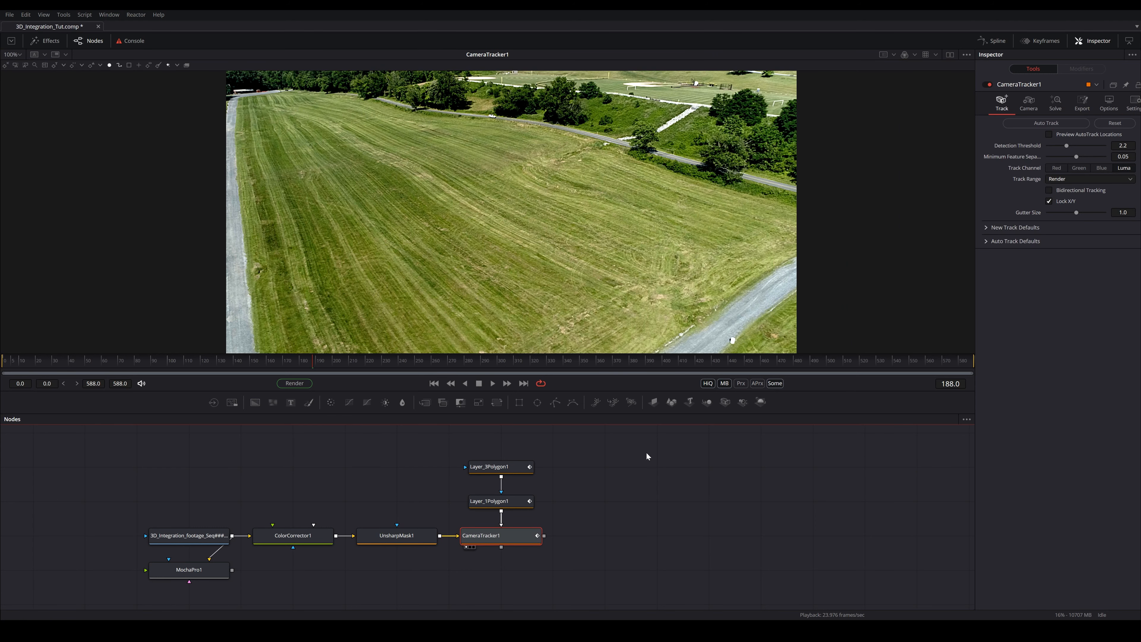
Enable the preview of auto-track locations on CameraTracker1 and inspect the points at frame 120
left_click(1048, 134)
left_click(294, 361)
left_click_drag(293, 361, 200, 368)
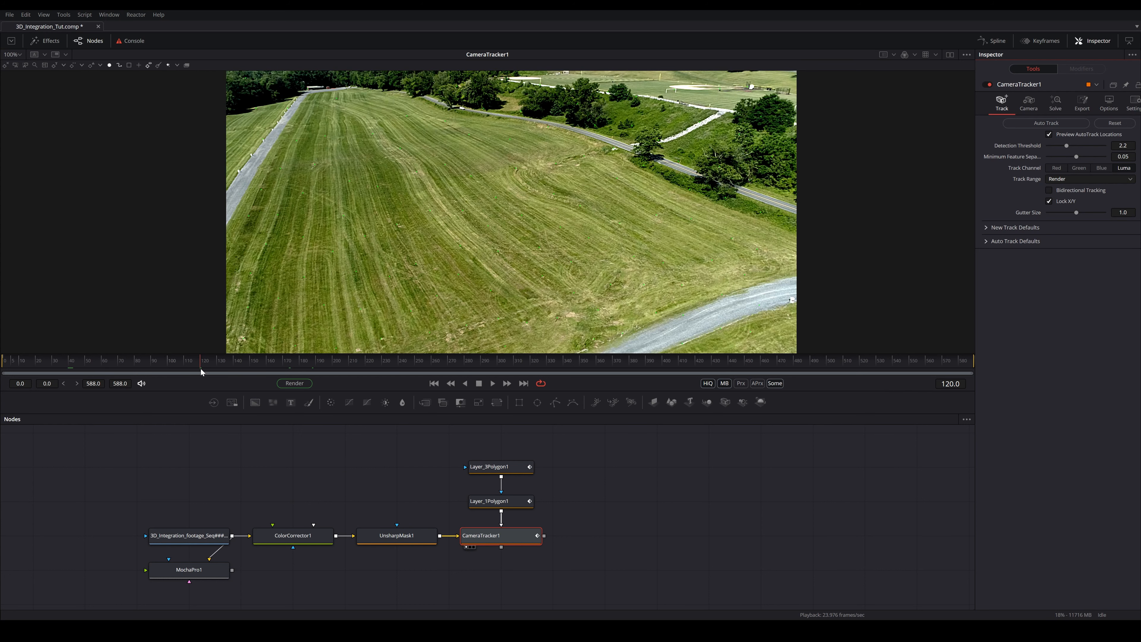
mouse_move(576, 243)
left_mouse_down()
mouse_move(676, 205)
mouse_move(582, 238)
left_mouse_up()
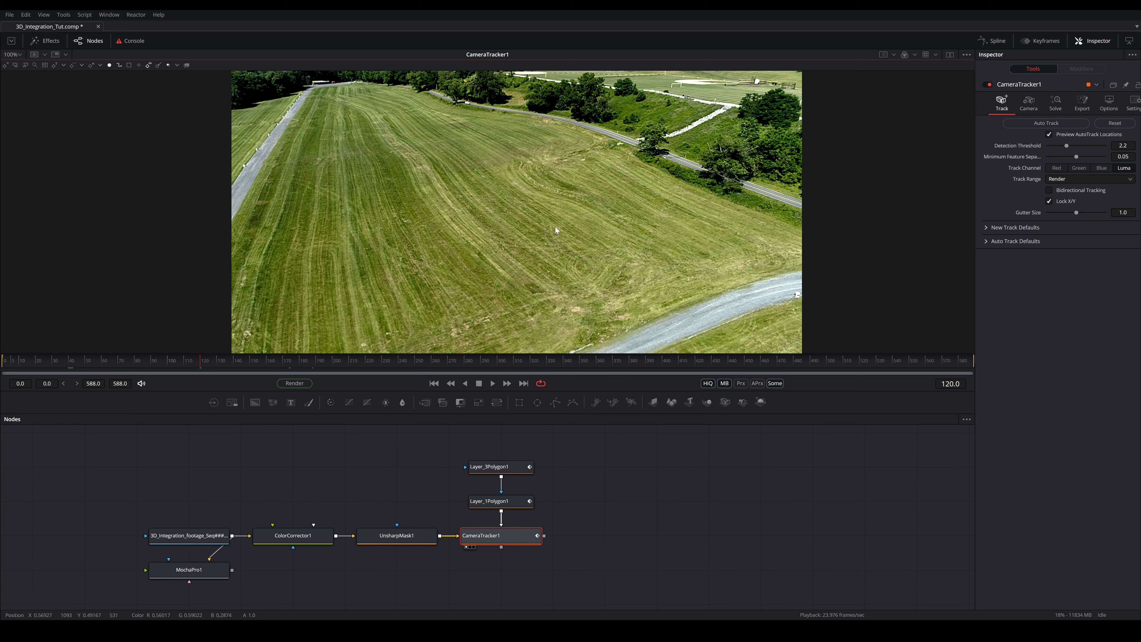
left_click_drag(566, 216, 605, 187)
left_click_drag(690, 176, 695, 195)
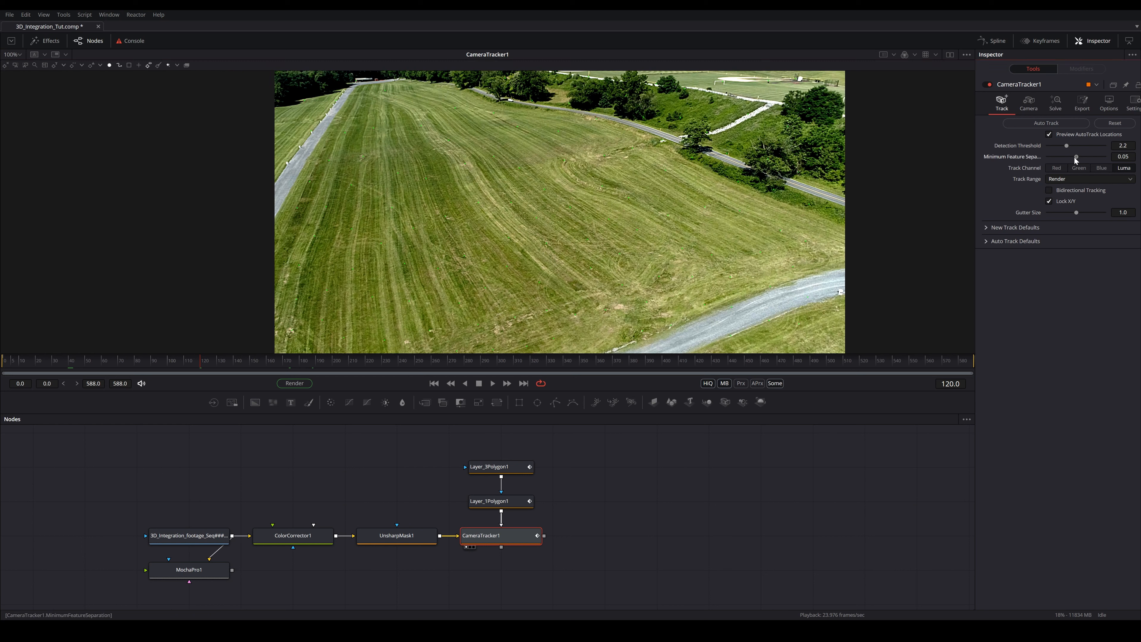
Lower CameraTracker1's minimum feature separation to about 0.0276 and enable bidirectional tracking
left_click_drag(1075, 156, 1072, 157)
left_click_drag(1068, 157, 1064, 157)
mouse_move(532, 301)
left_mouse_down()
mouse_move(576, 254)
mouse_move(525, 306)
left_mouse_up()
left_click_drag(531, 252, 498, 248)
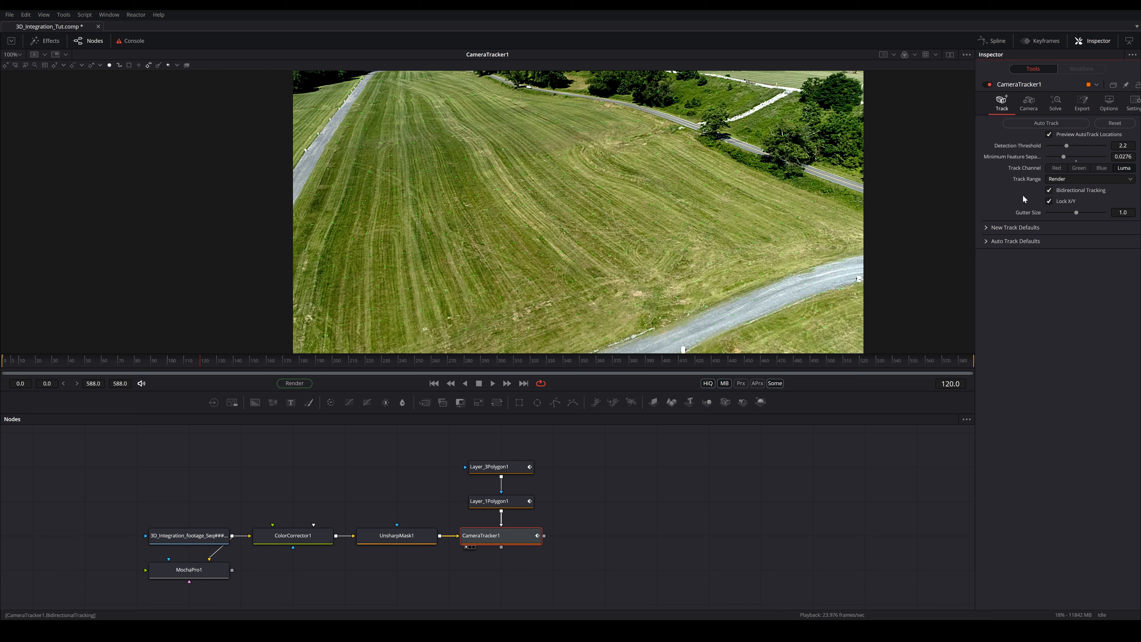
Compare the red, green and blue channels of the footage in the viewer and set CameraTracker1's track channel to Blue
left_click(914, 55)
left_click(916, 82)
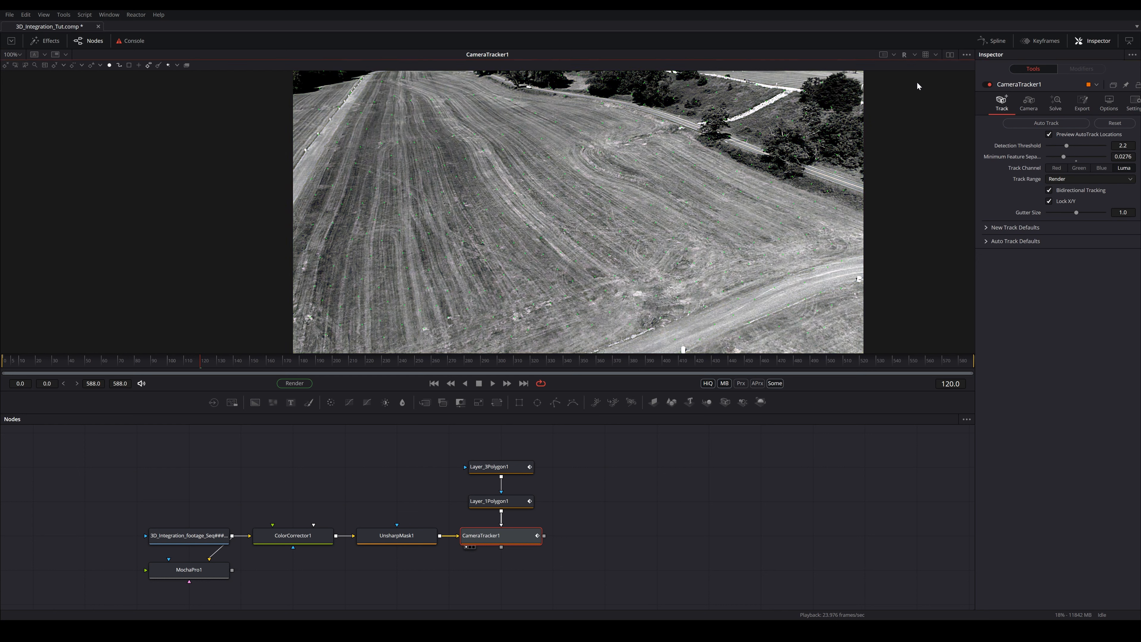
left_click(916, 86)
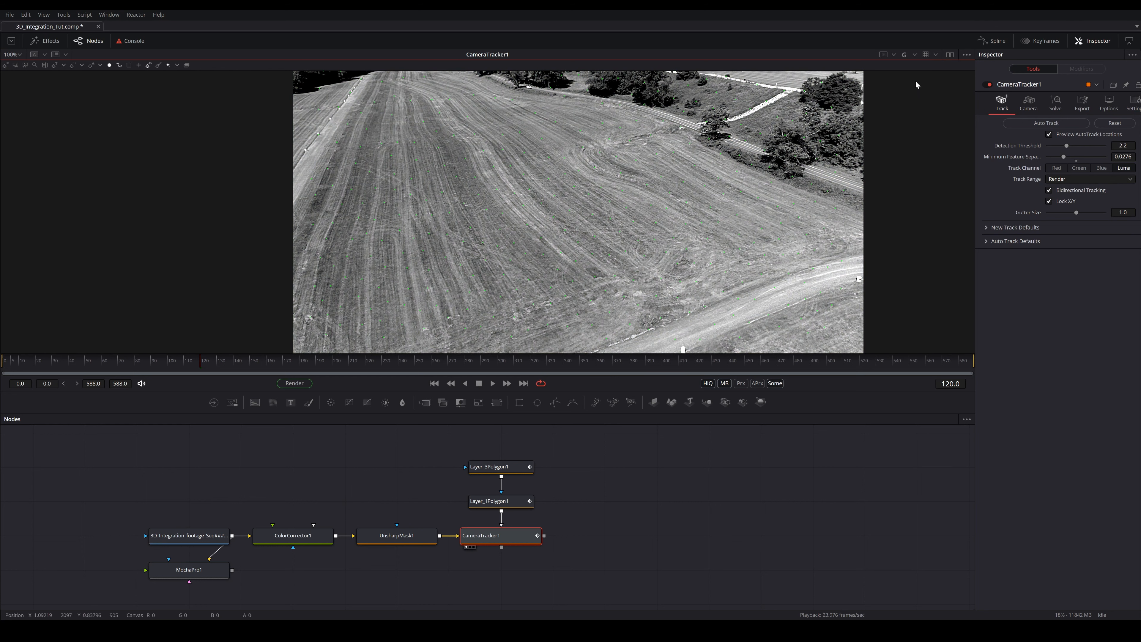
left_click(916, 55)
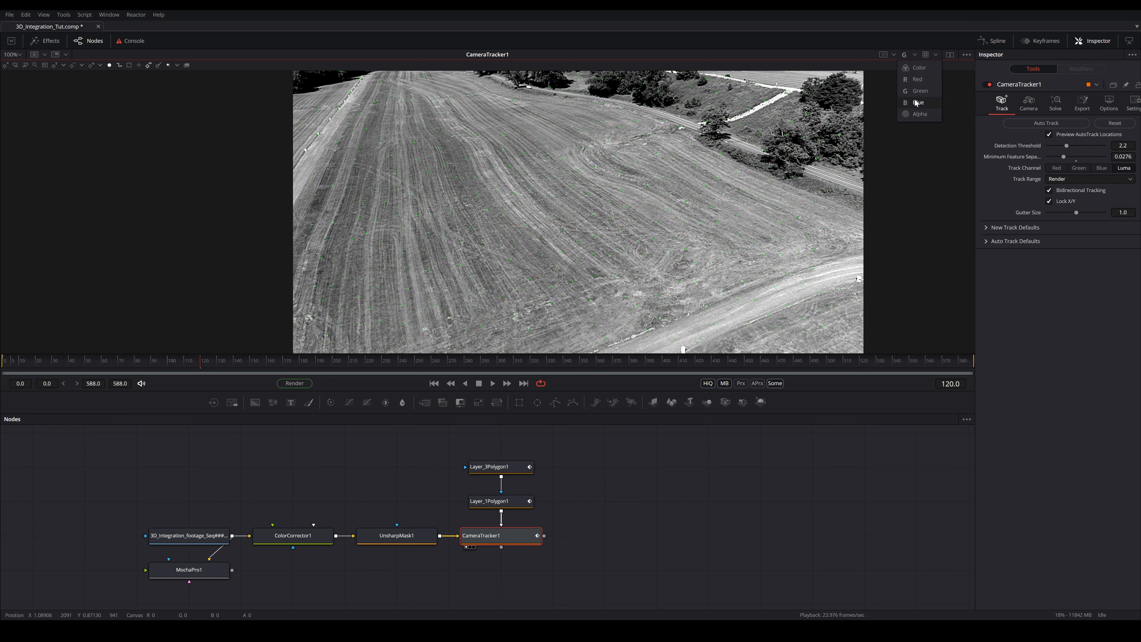
left_click(914, 98)
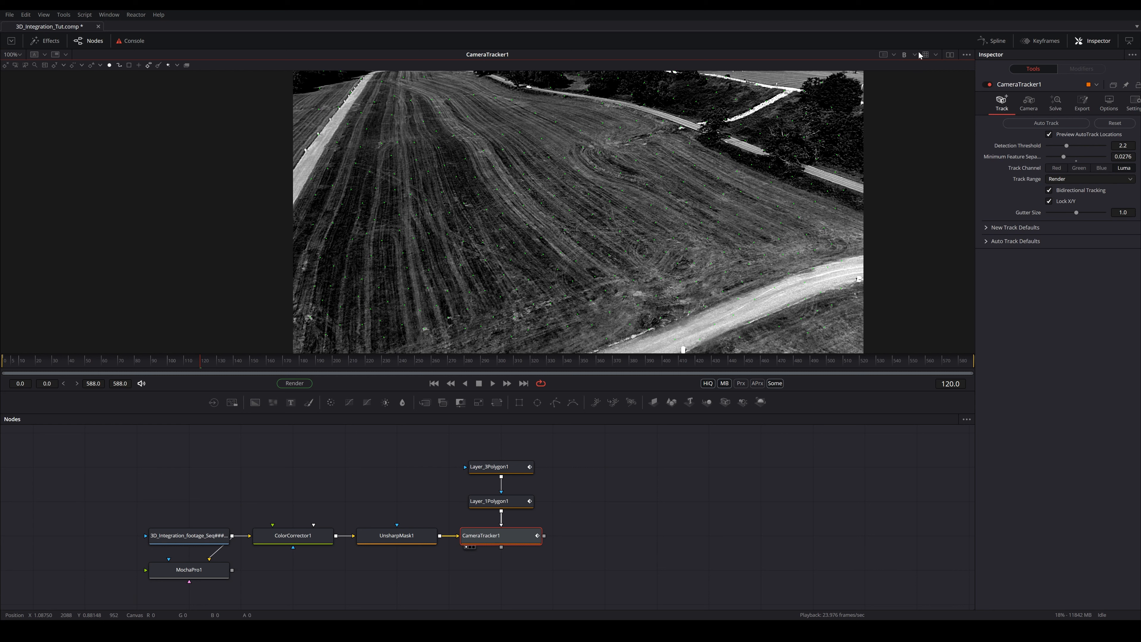
left_click(1101, 167)
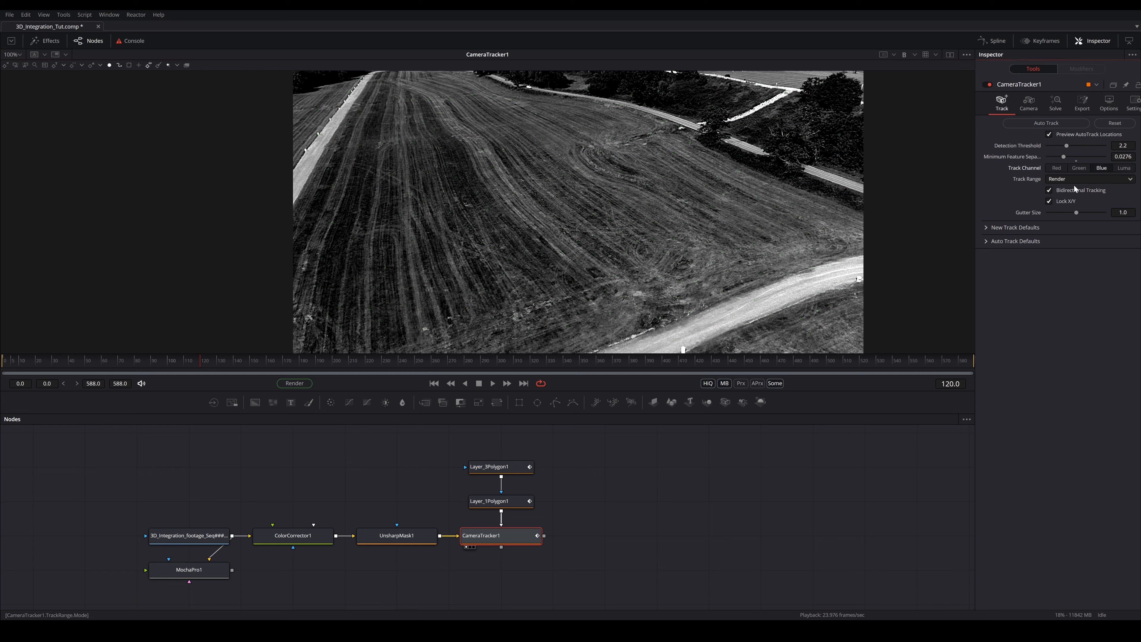
left_click(915, 55)
left_click(911, 65)
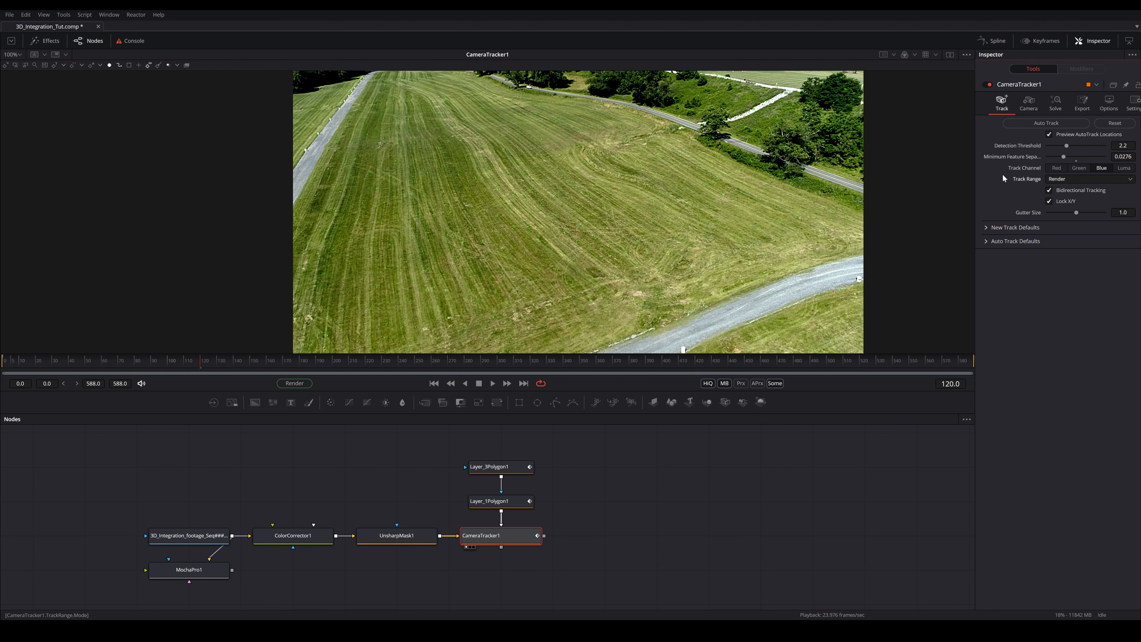
Run Auto Track on the whole footage and review the tracked points up to frame 235
left_click(1028, 127)
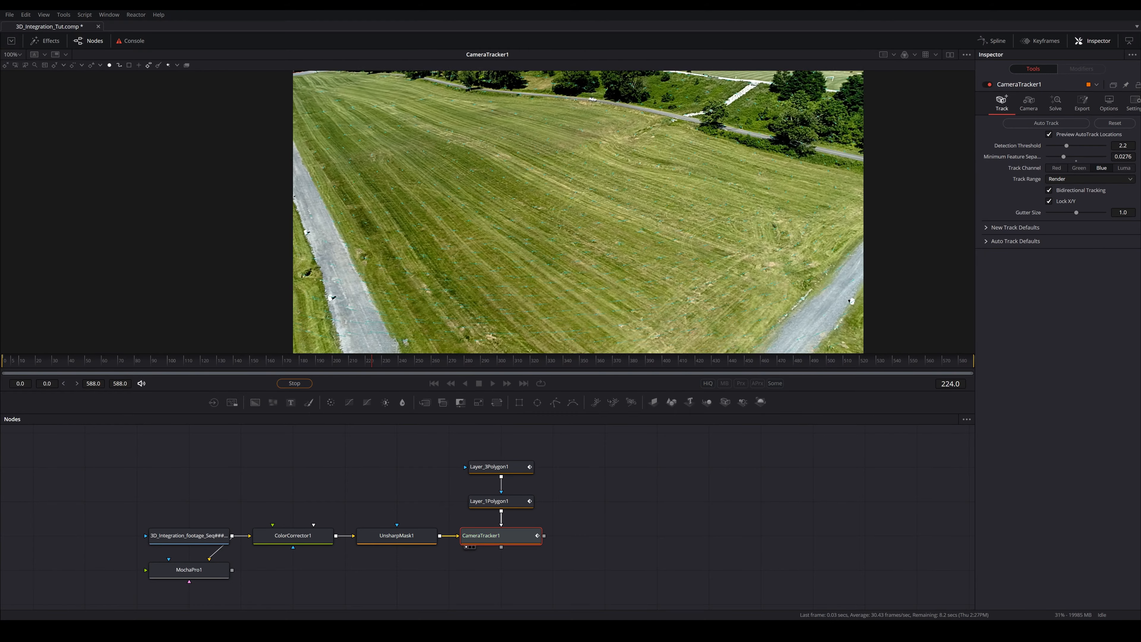
left_click(1028, 103)
left_click(327, 362)
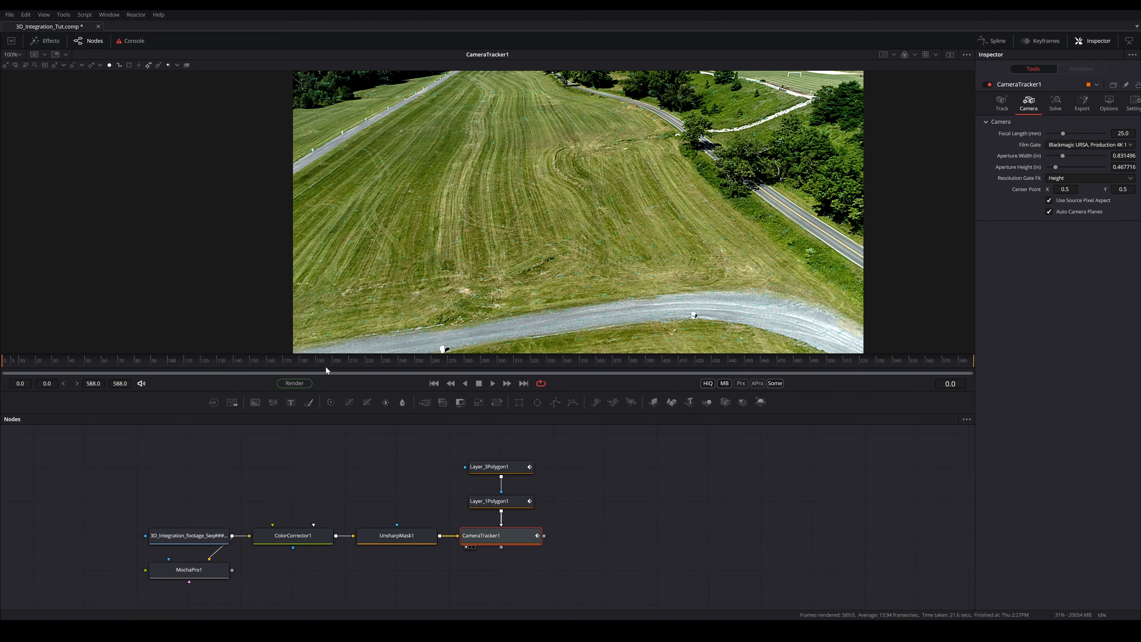
left_click_drag(329, 365, 389, 359)
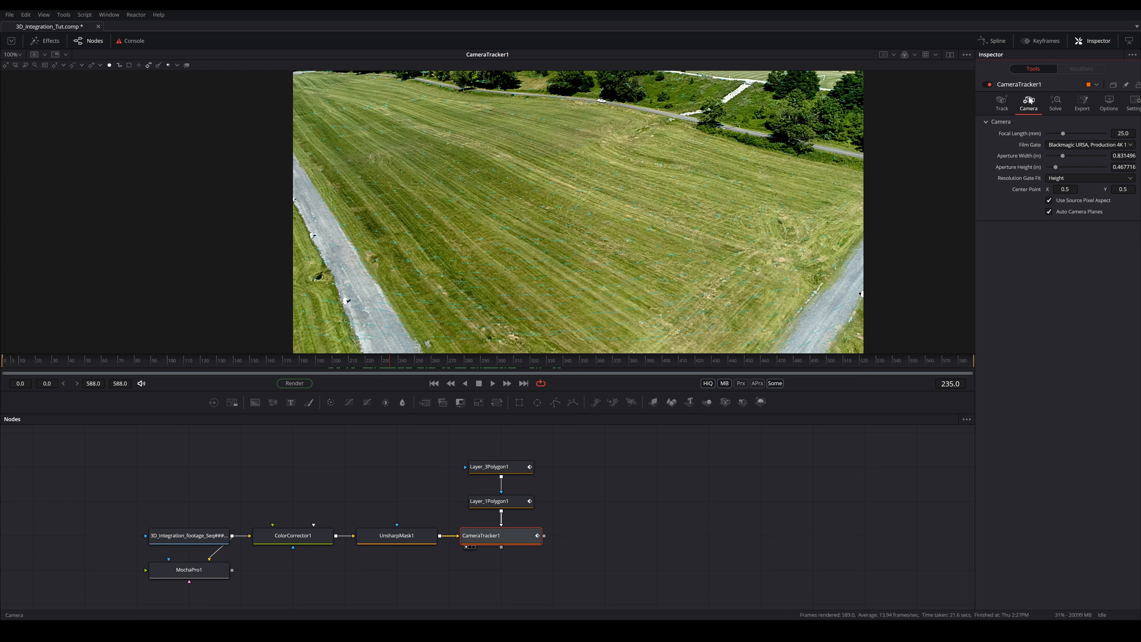
Set CameraTracker1's camera focal length to 35 mm
double_click(1122, 133)
type("35")
key("Return")
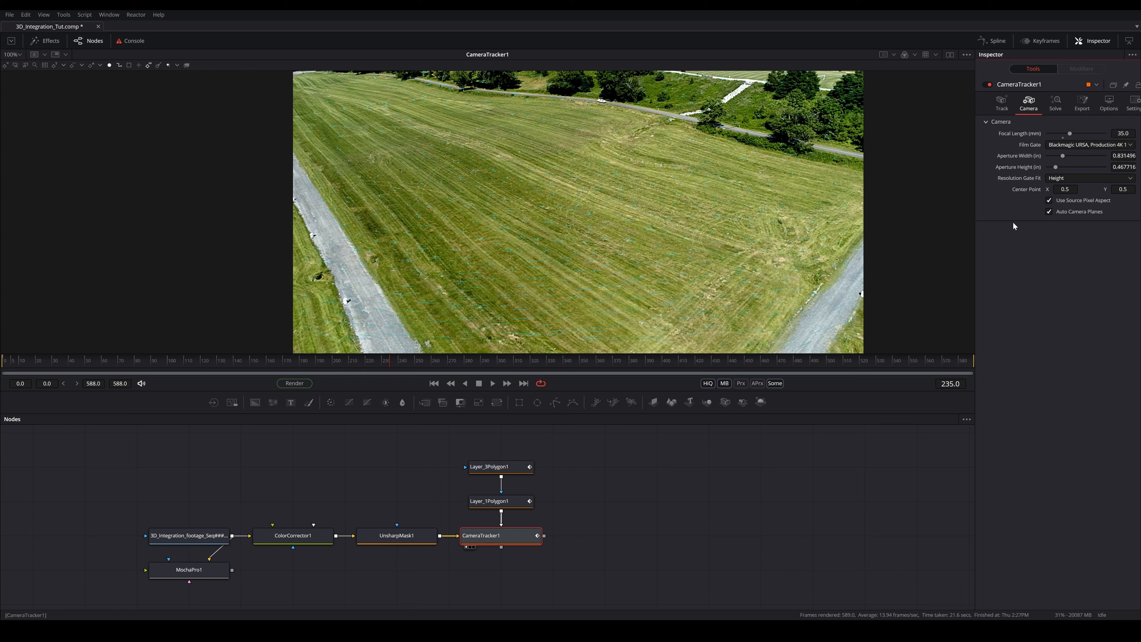
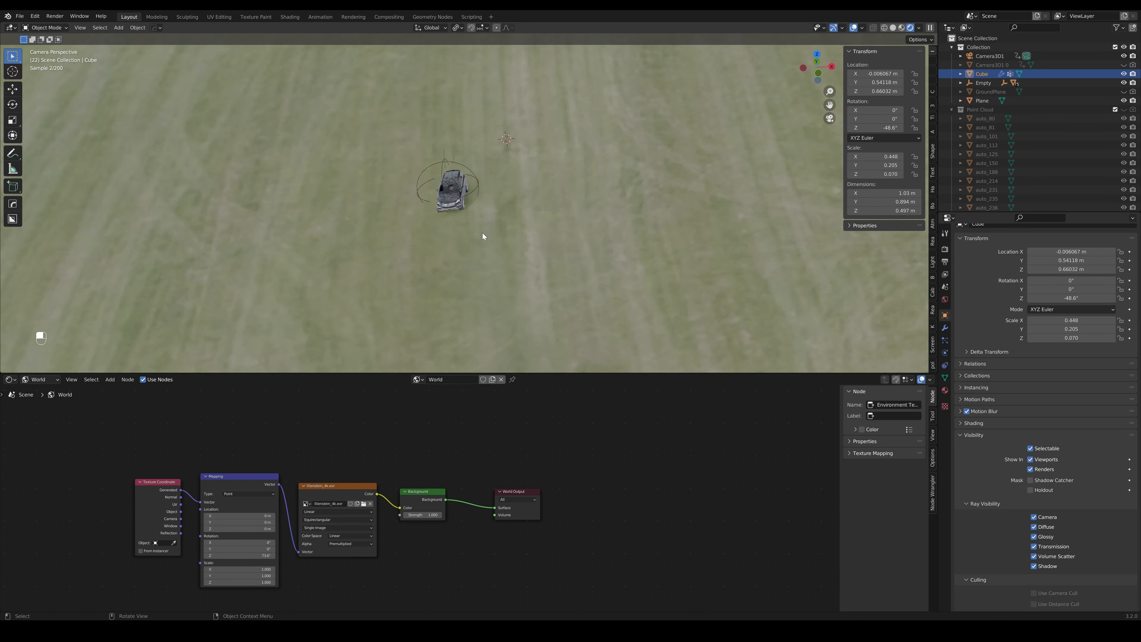
Switch to Blender and examine the rendered car up close and in the full camera view
scroll(483, 232, "up", 6)
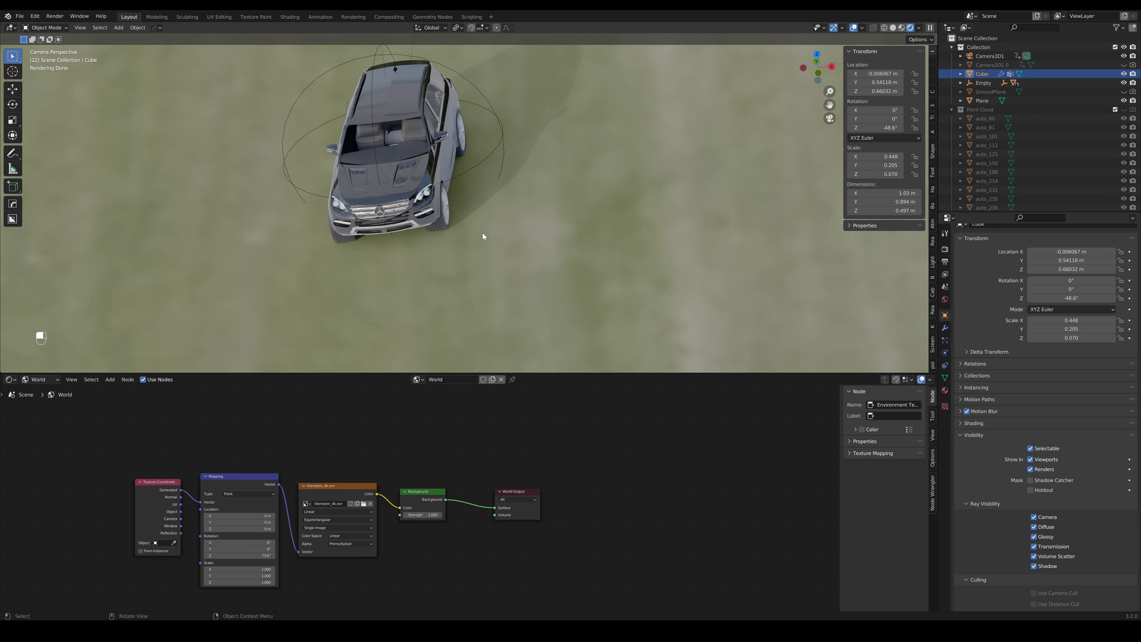
scroll(489, 198, "down", 8)
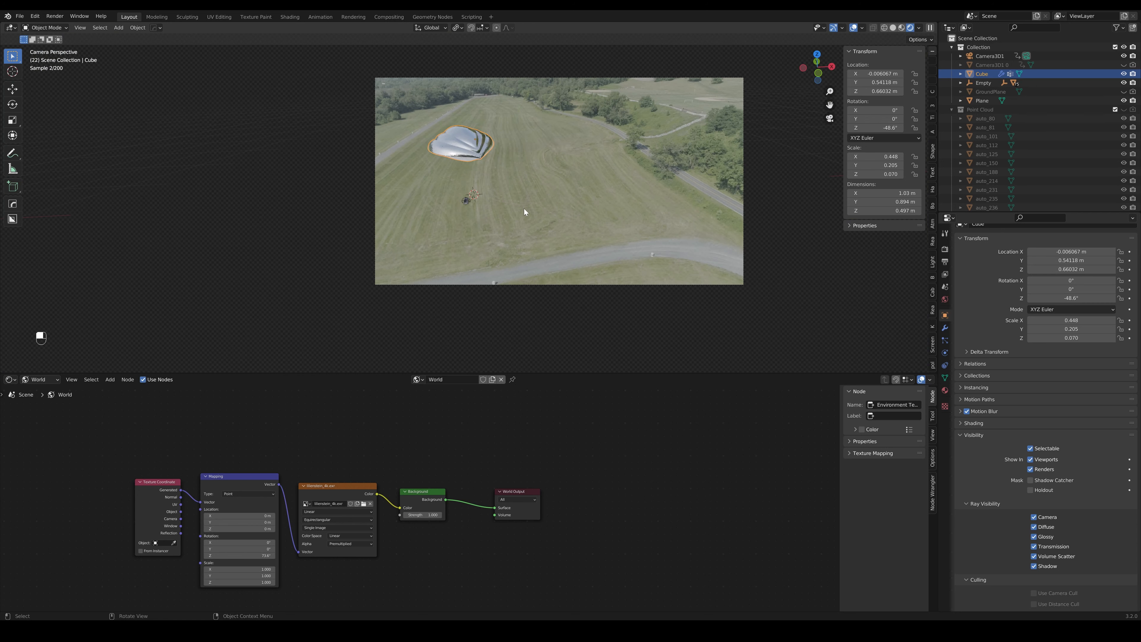
scroll(524, 209, "up", 10)
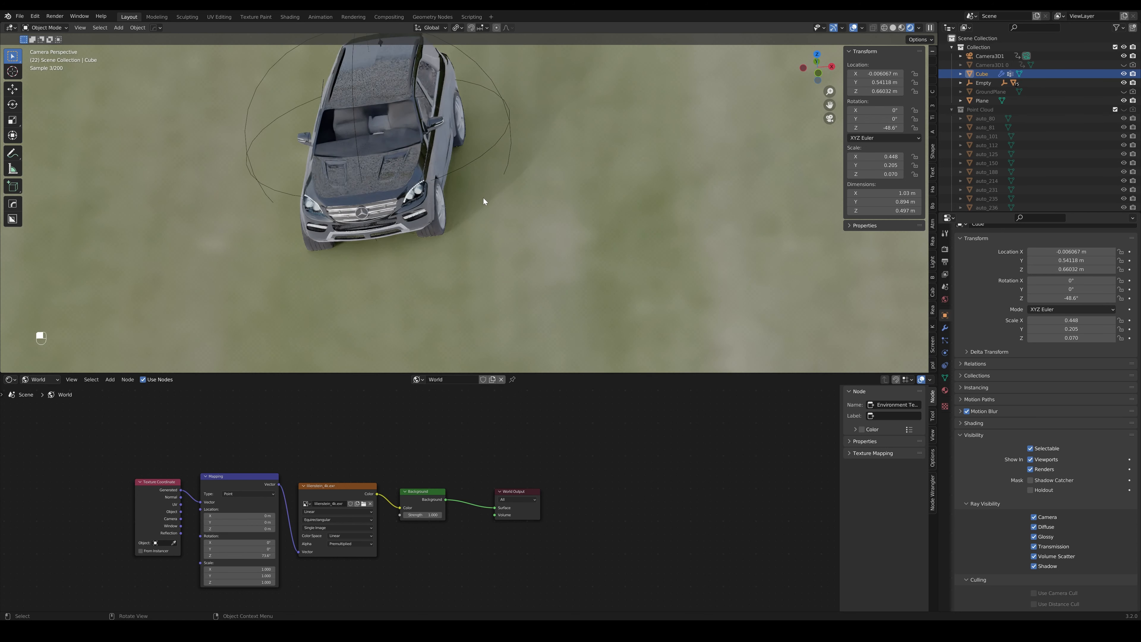
scroll(493, 188, "down", 5)
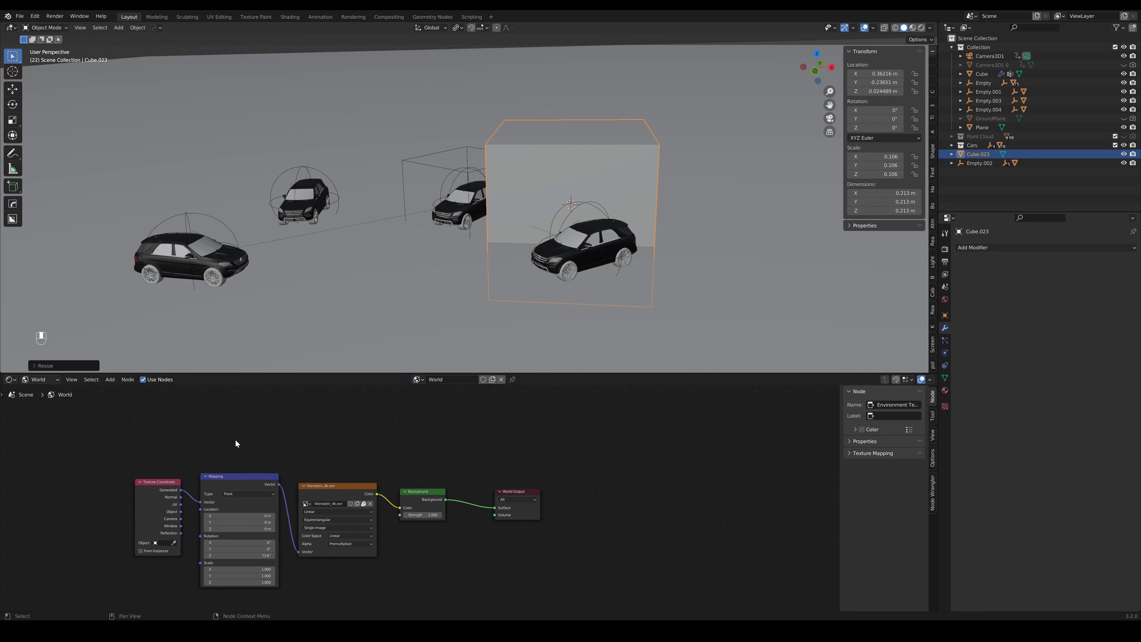
Examine the cars next to the large cube from near and far in solid view
left_click(567, 220)
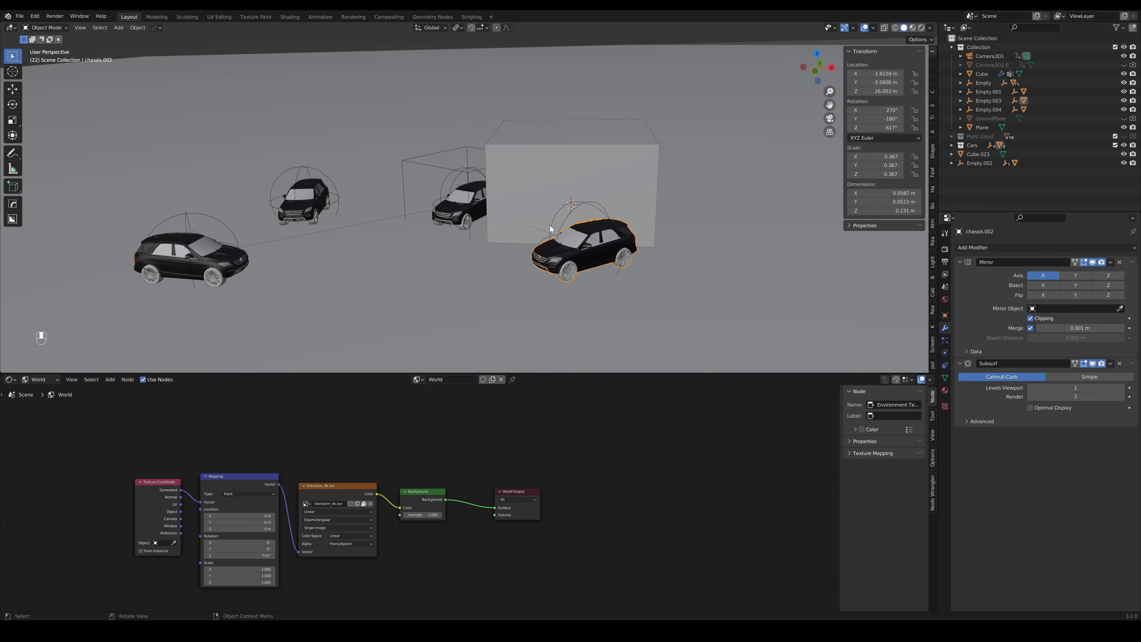
scroll(586, 247, "up", 5)
scroll(578, 255, "down", 5)
scroll(469, 237, "up", 2)
scroll(469, 237, "down", 4)
scroll(469, 236, "up", 4)
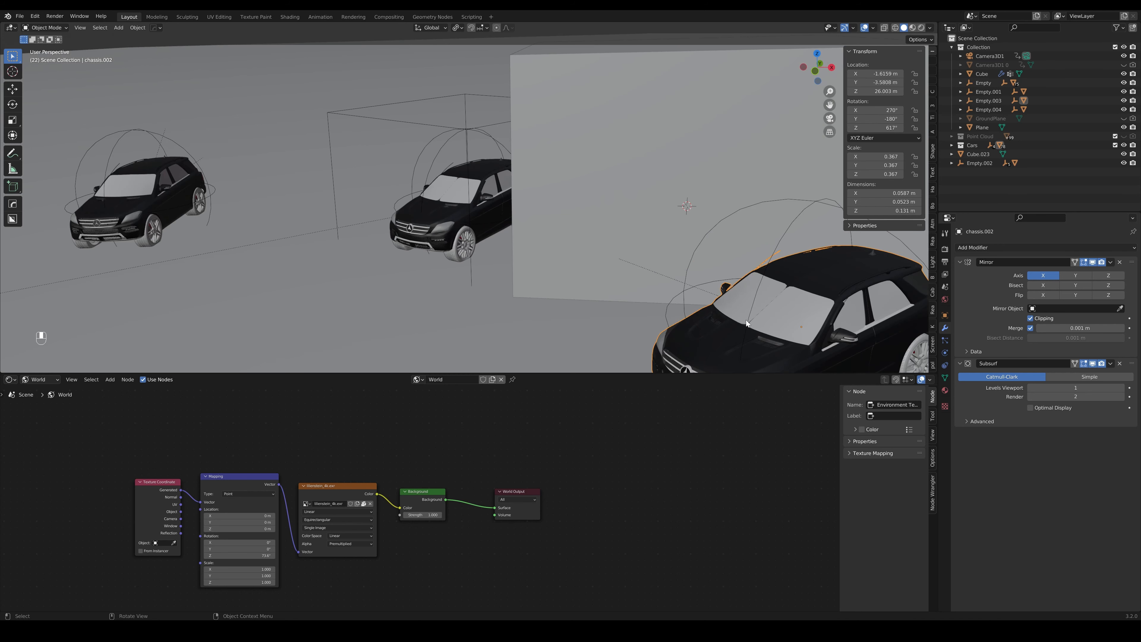
scroll(769, 312, "down", 5)
scroll(674, 288, "up", 5)
scroll(597, 306, "down", 6)
Scale the large cube down to about 0.026 m and stretch it along X into a bar about 0.366 m long
left_click(543, 177)
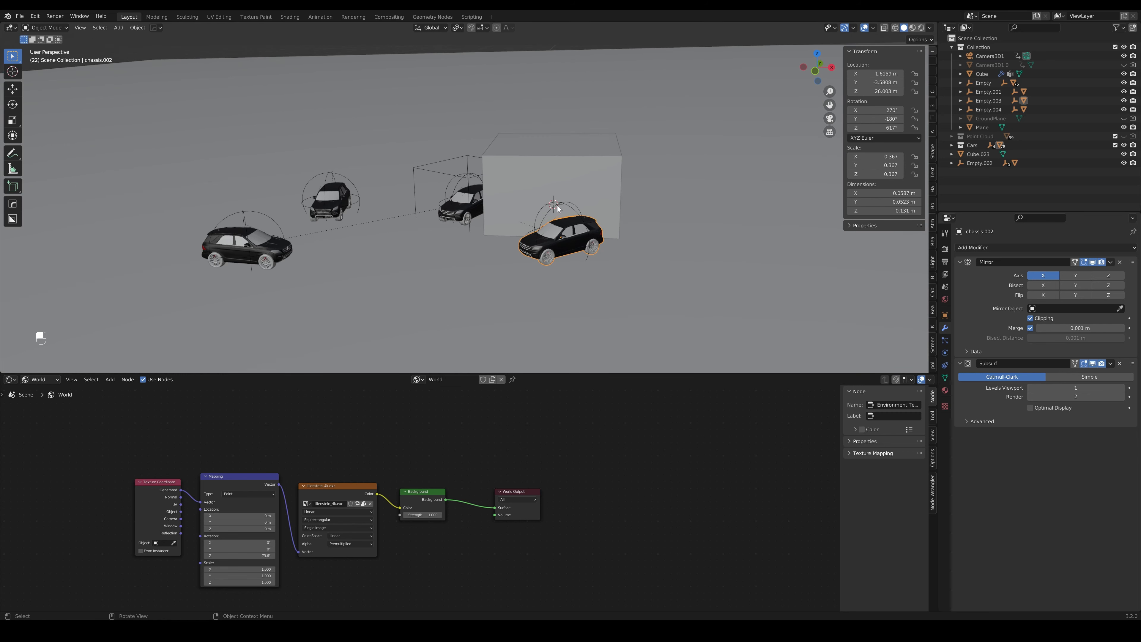
key("r")
key("s")
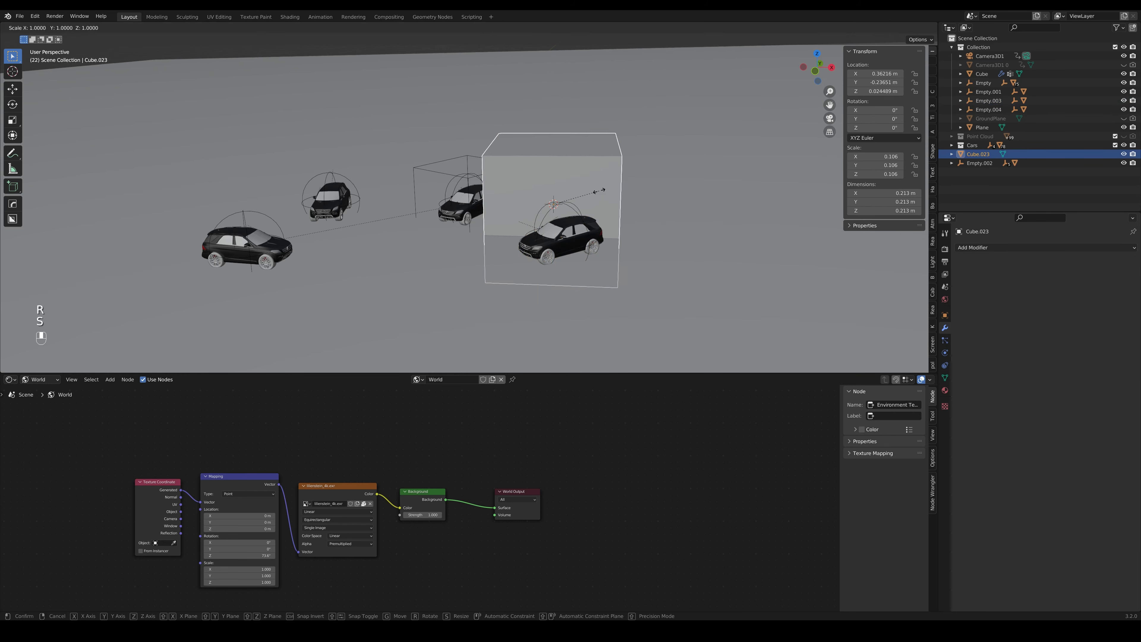
left_click(559, 207)
key("s")
key("x")
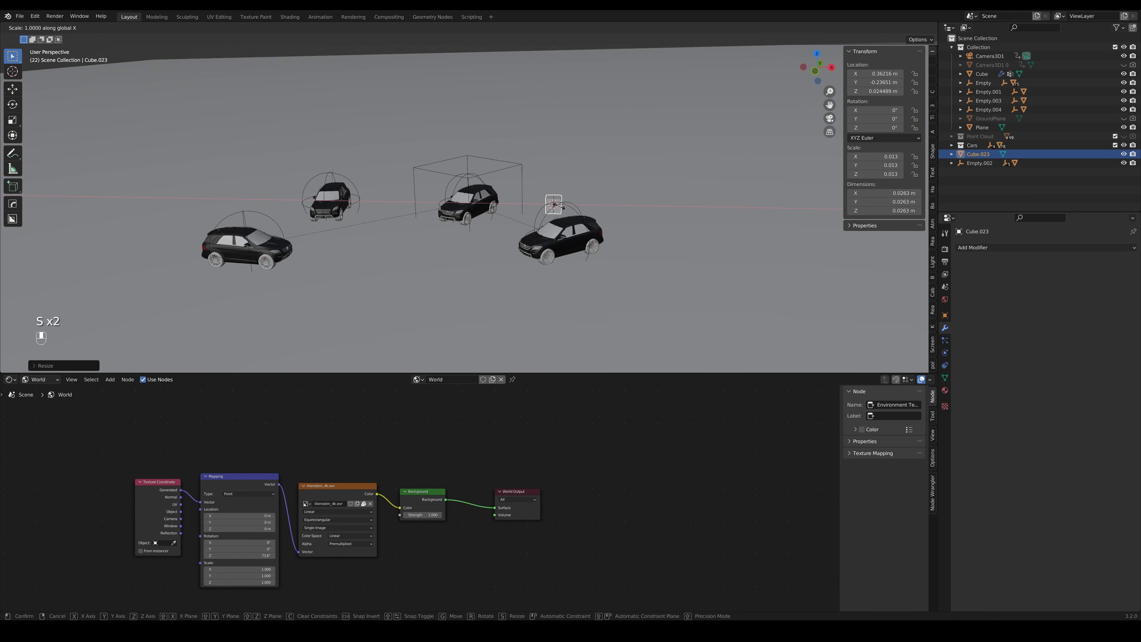
left_click(634, 219)
Raise the bar above the cars to a Z location of about 0.198 m
key("s")
key("g")
middle_click(630, 203)
left_click(623, 117)
left_click_drag(623, 117, 541, 213, "shift")
scroll(526, 216, "up", 4)
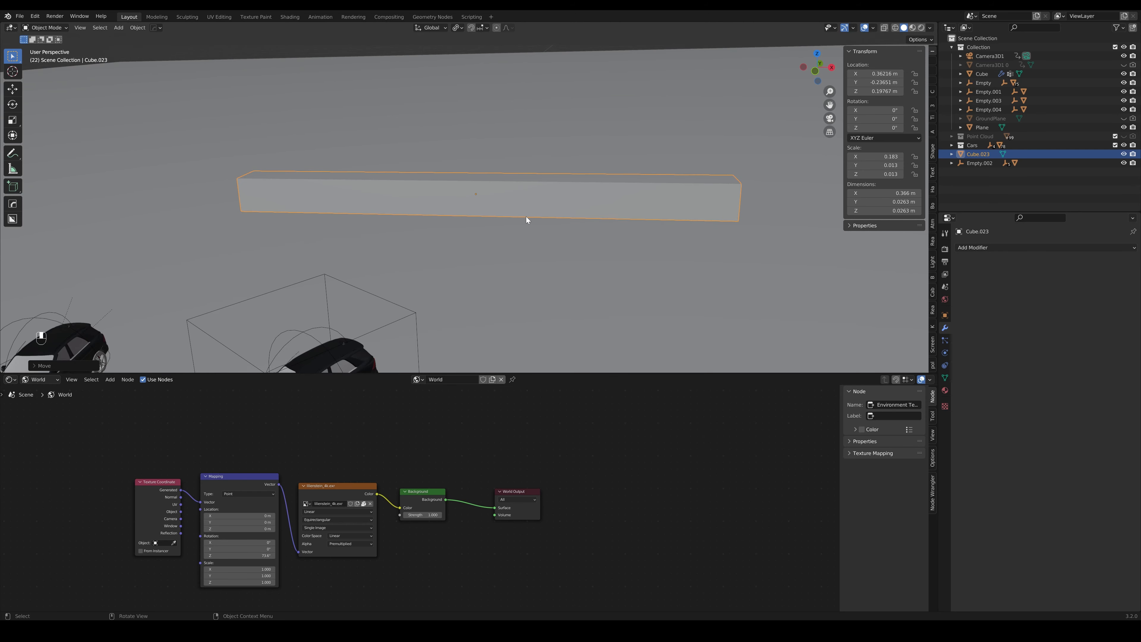
Shorten the bar along X and scale it down overall to about 0.252 × 0.022 × 0.022 m
key("s")
key("x")
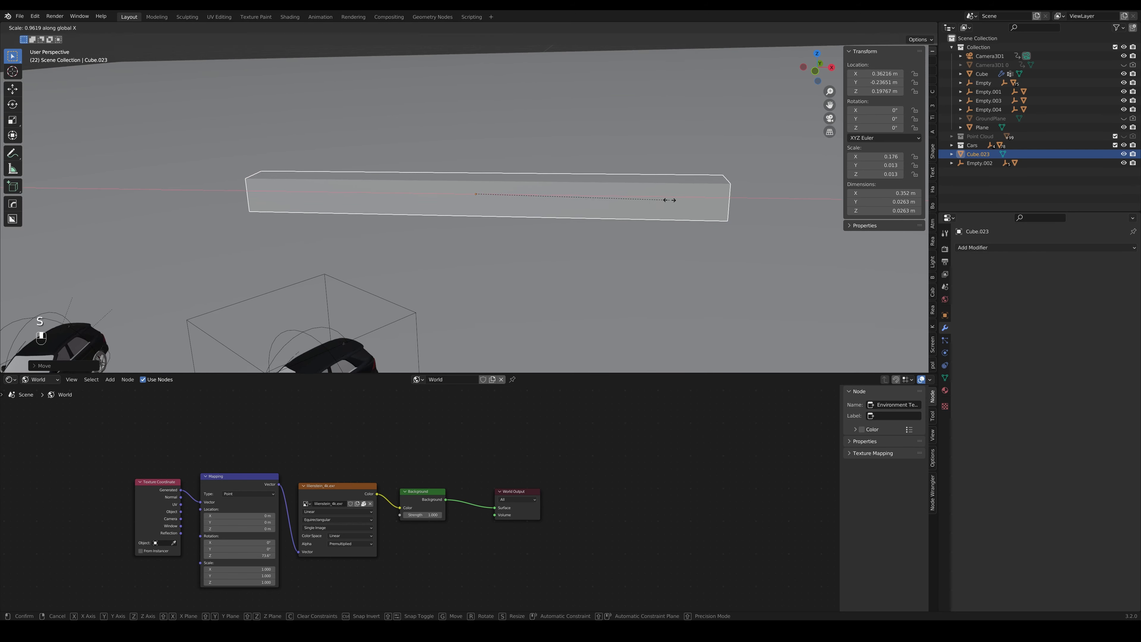
right_click(647, 204)
key("s")
left_click(622, 205)
scroll(517, 194, "up", 2)
Add 11 evenly spaced loop cuts along the bar's length without sliding them
key("Tab")
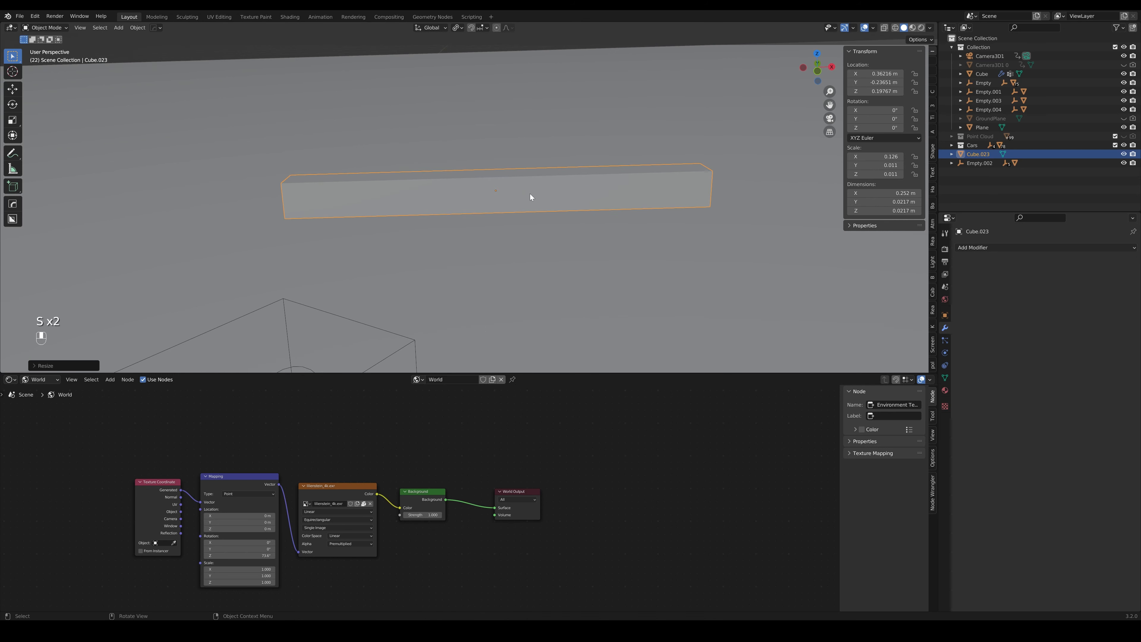
key("ctrl")
key("ctrl+r")
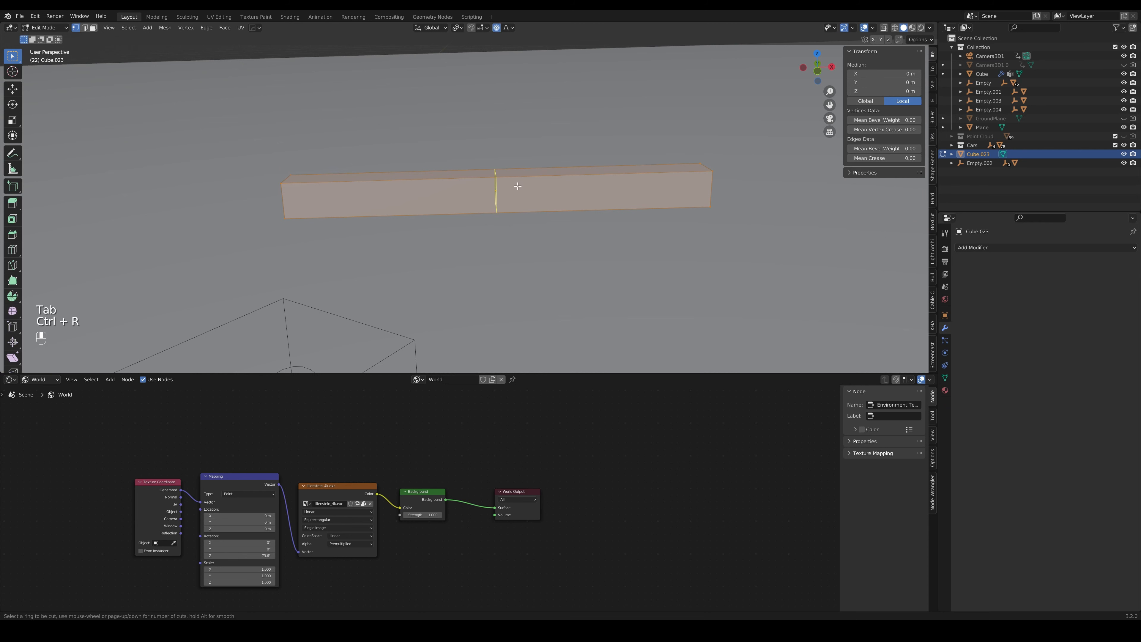
scroll(509, 180, "up", 11)
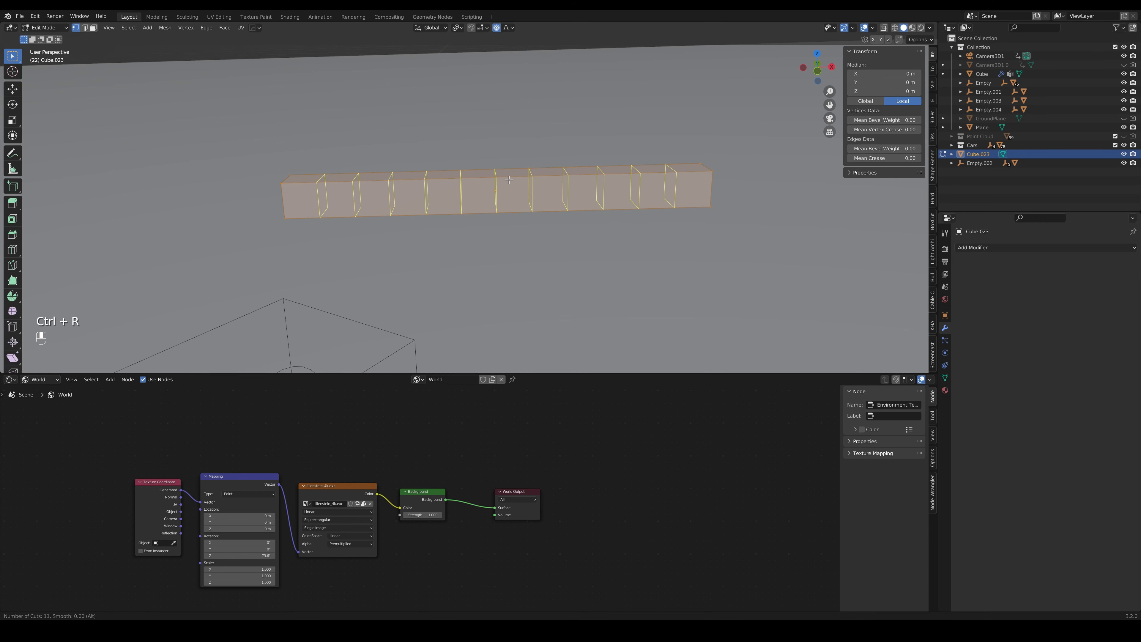
scroll(509, 179, "down", 1)
left_click(509, 180)
right_click(509, 179)
left_click(509, 180)
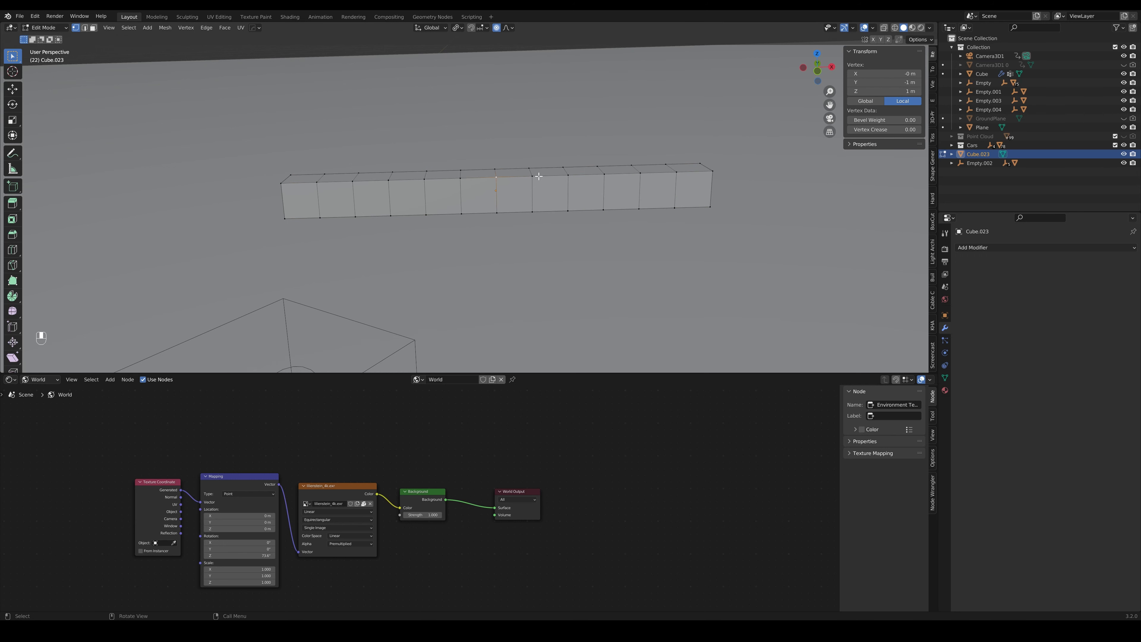
Switch to face selection and pick the bar's first front segment, then its fourth, before returning to Object Mode
key("Tab")
key("Tab")
left_click(305, 201)
key("4")
key("3")
left_click(305, 203)
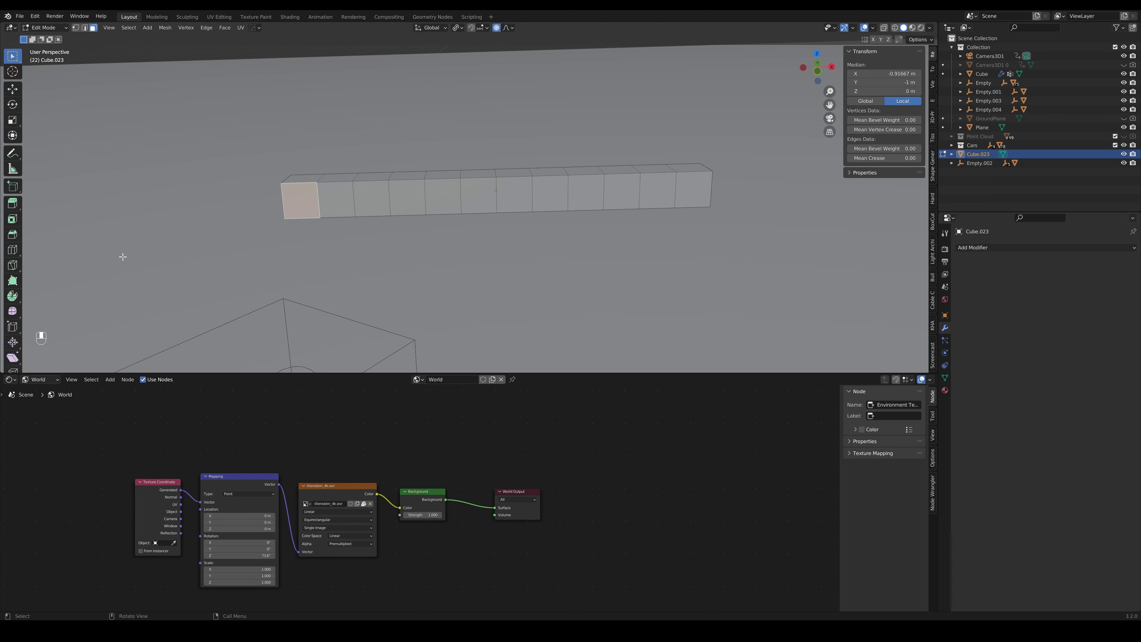
scroll(262, 219, "up", 1)
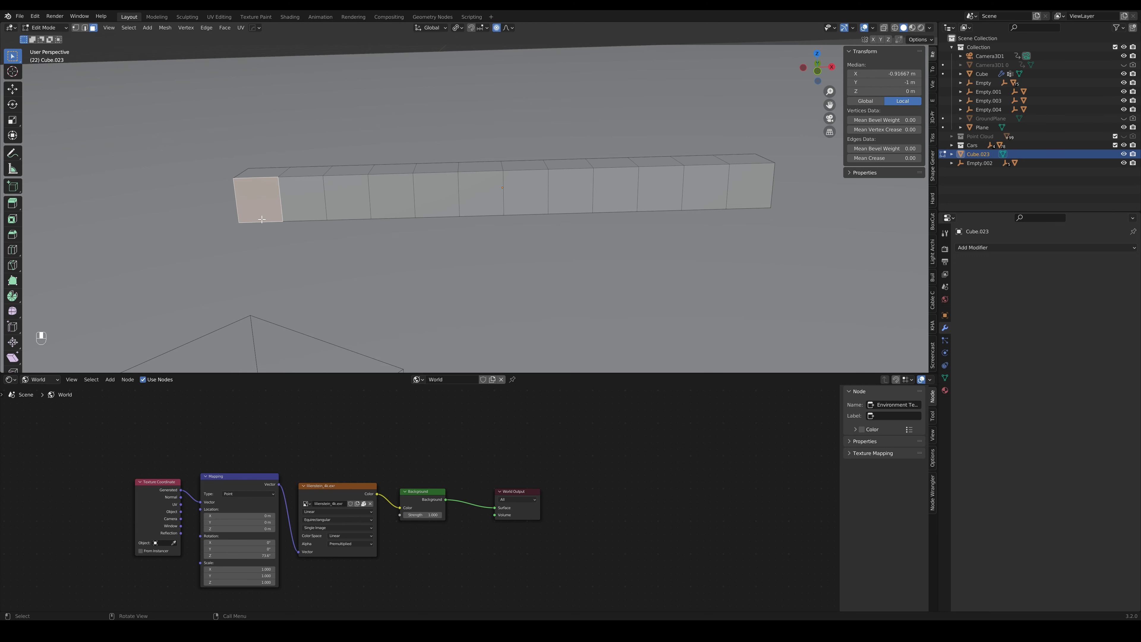
left_click(370, 203)
key("Tab")
Create a new material on the bar and name it Red
left_click(944, 390)
double_click(991, 284)
key("ctrl+a")
type("Red")
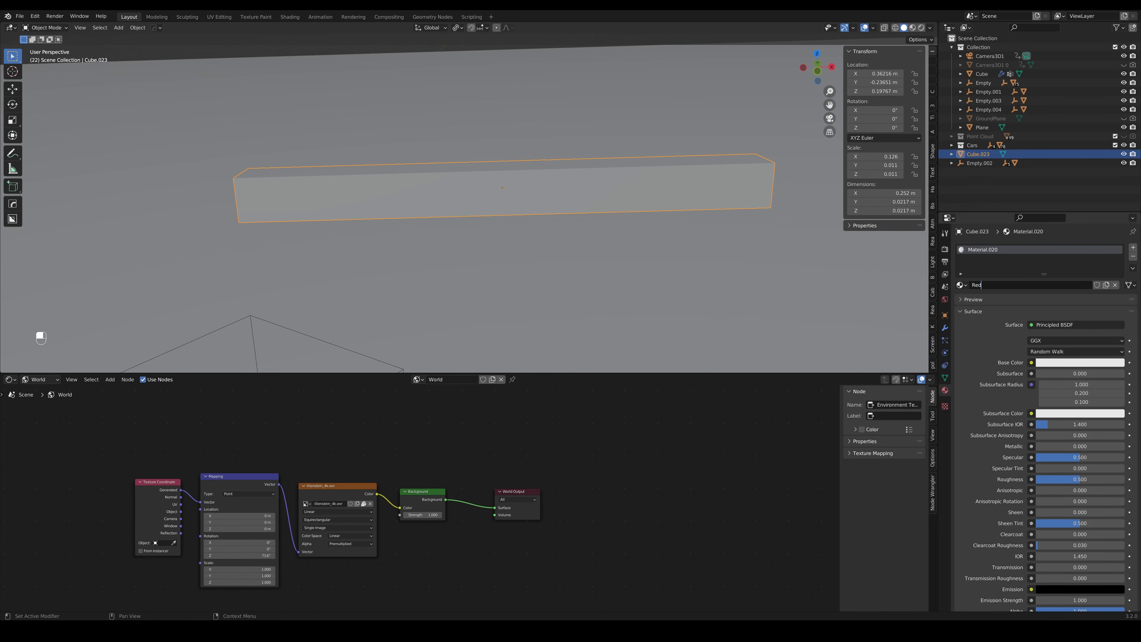
key("Return")
Set the Red material's emission to a fully saturated red at full value and view the bar in Rendered shading
mouse_move(663, 224)
left_mouse_down()
mouse_move(660, 214)
mouse_move(596, 241)
mouse_move(677, 234)
mouse_move(667, 237)
left_mouse_up()
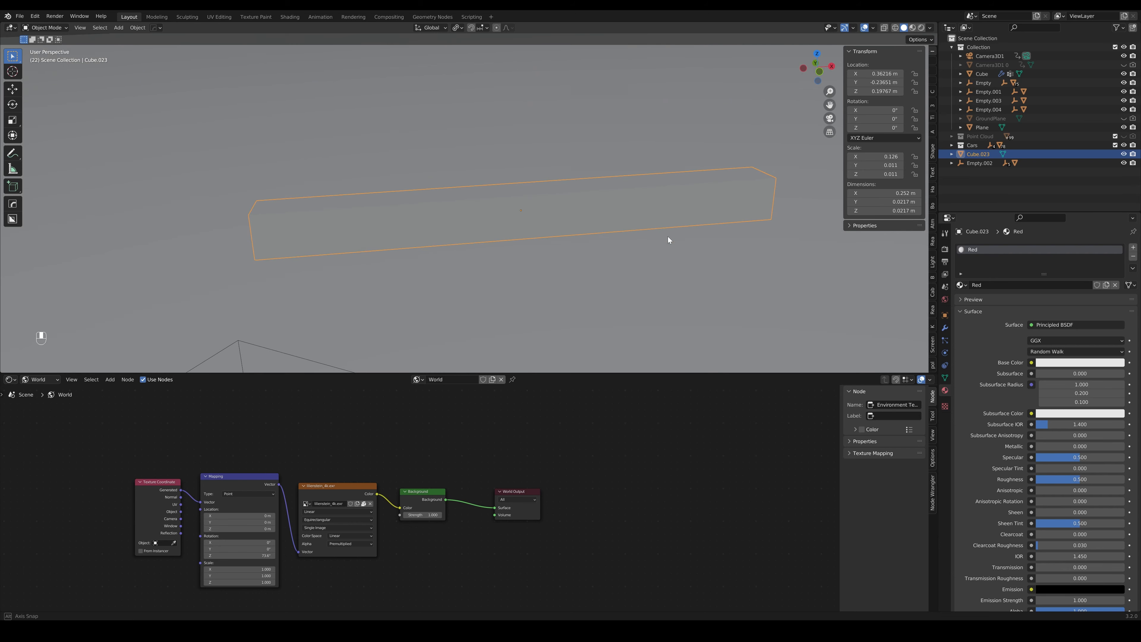
key("Tab")
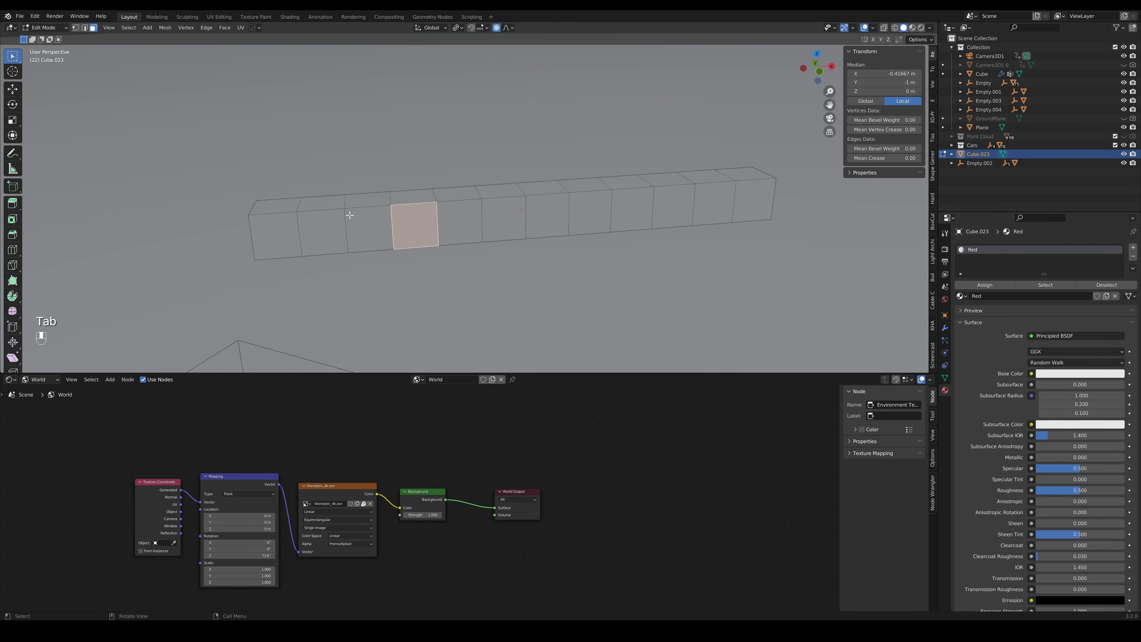
left_click(287, 241)
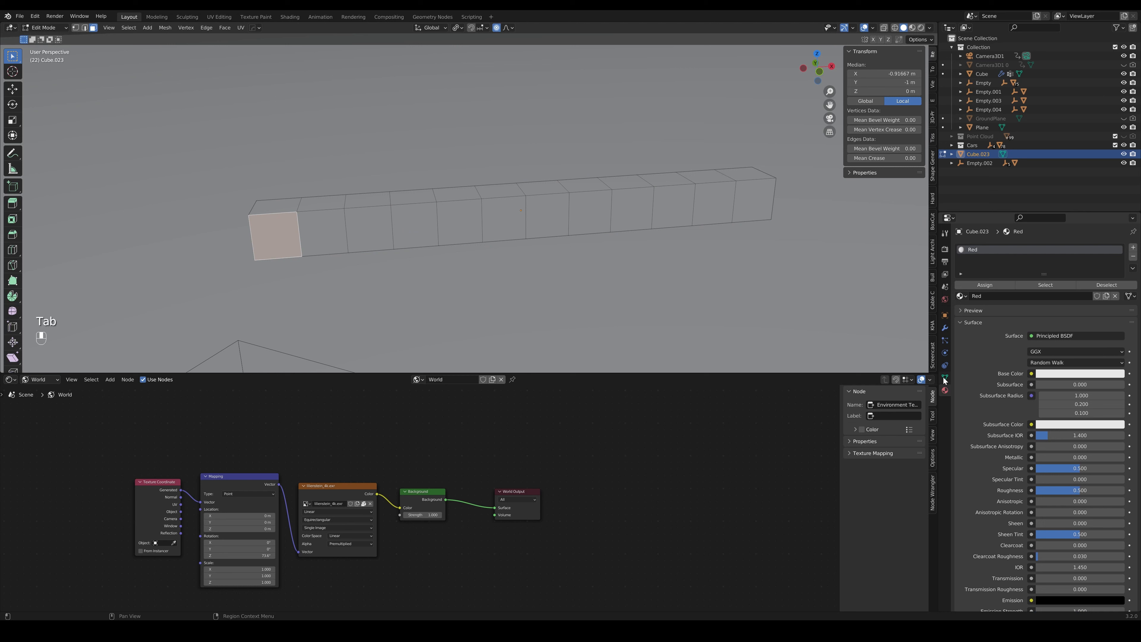
scroll(996, 421, "down", 8)
left_click(1062, 471)
left_click(1062, 469)
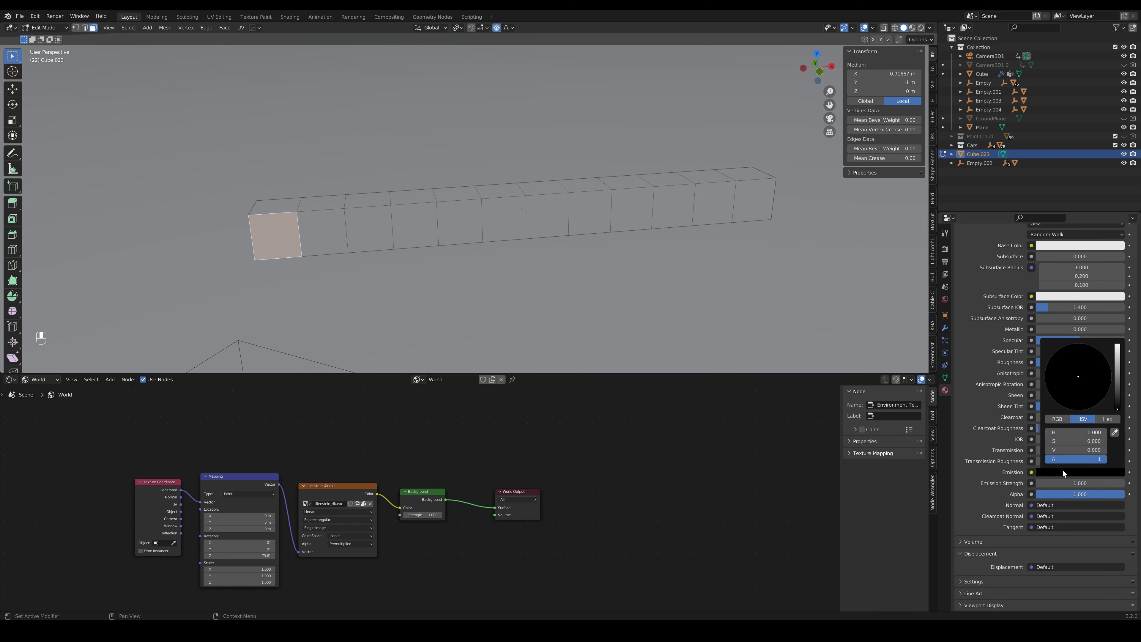
left_click_drag(1121, 407, 1117, 345)
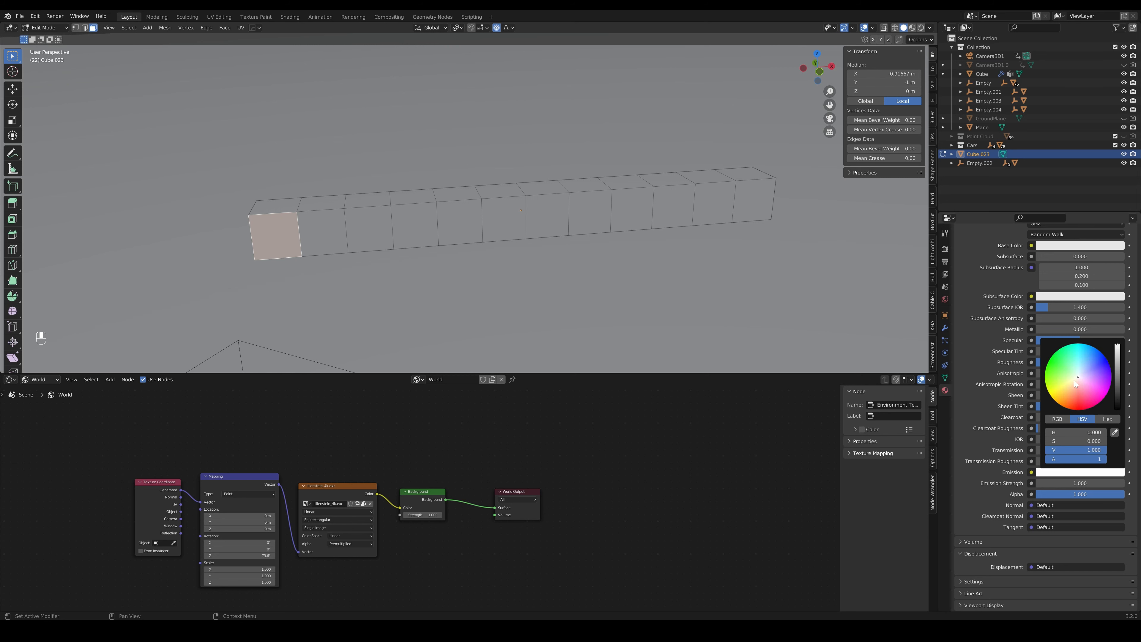
left_click_drag(1075, 383, 1075, 410)
key("z")
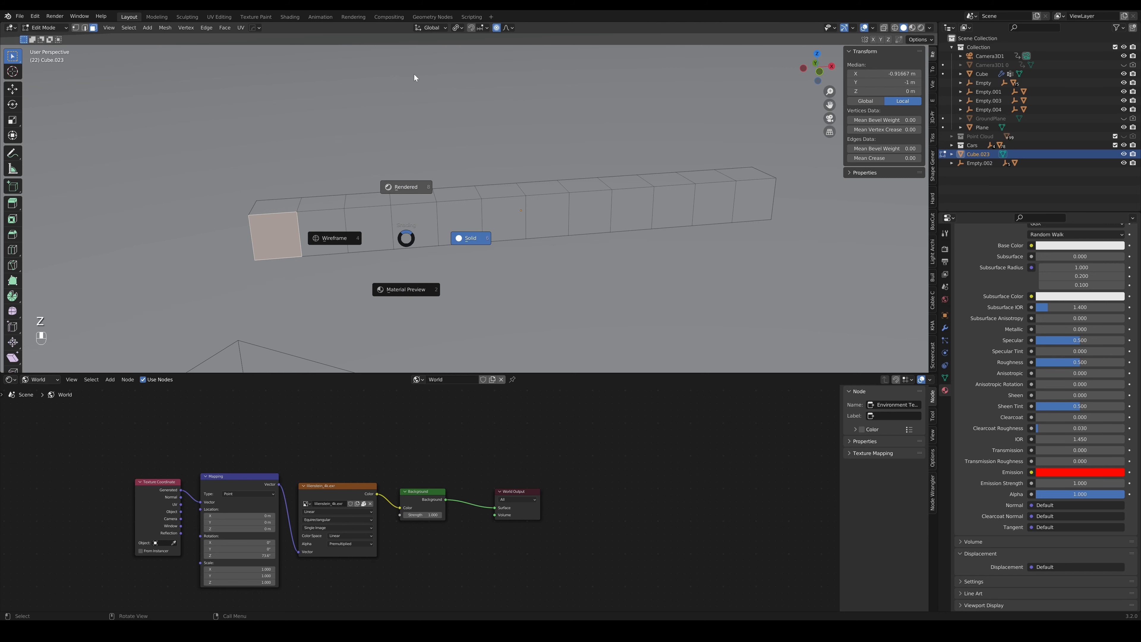
left_click(413, 75)
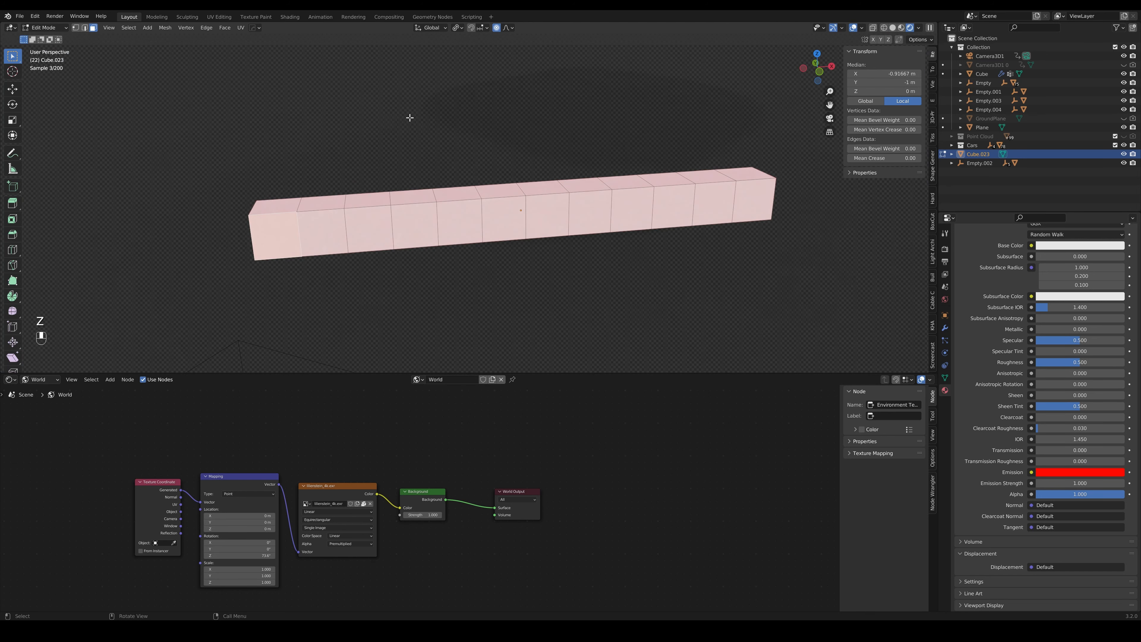
key("Tab")
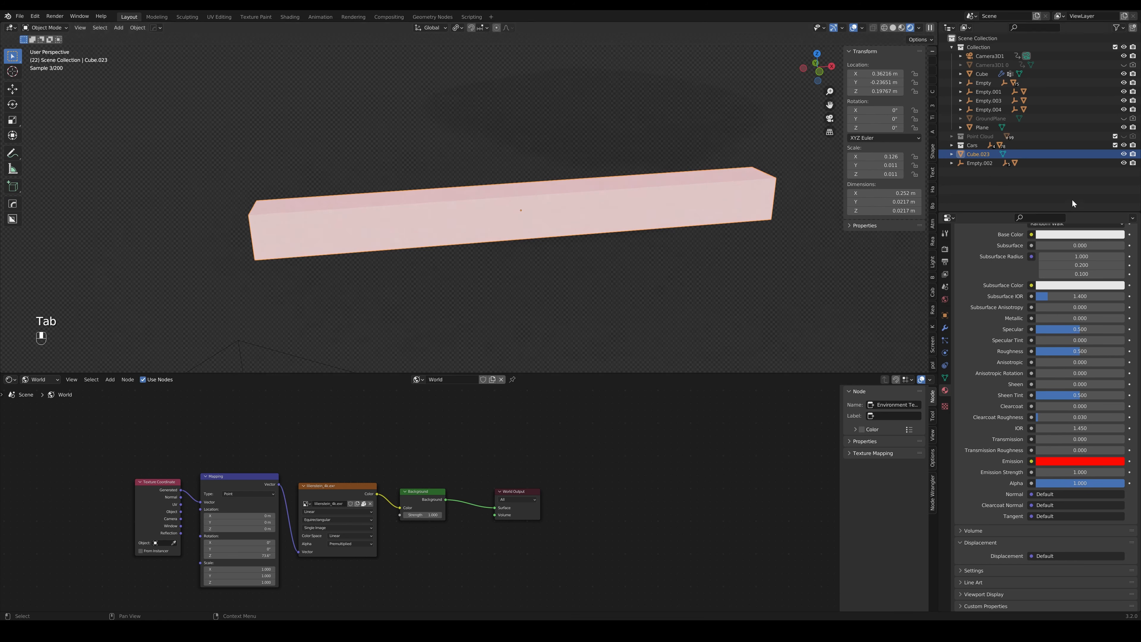
Add a second material slot to the bar with a new material named Metal
scroll(971, 288, "up", 5)
left_click(1133, 247)
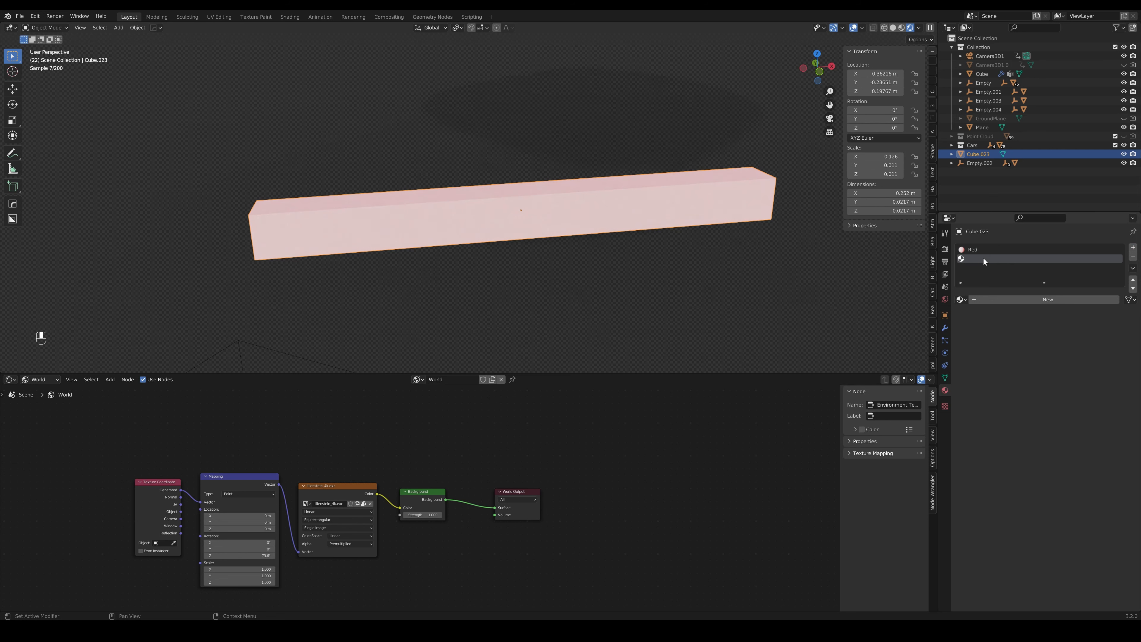
left_click(999, 298)
double_click(988, 258)
type("Metal")
key("Return")
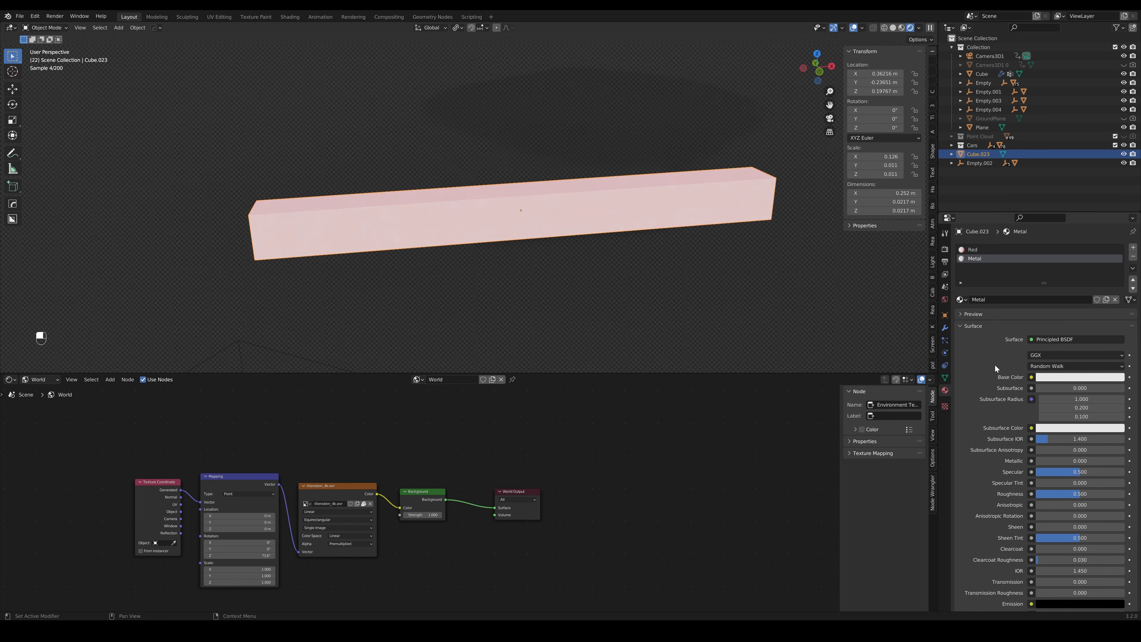
Give the Metal material a black base color, metallic 1.000 and roughness 0.267
scroll(995, 365, "down", 1)
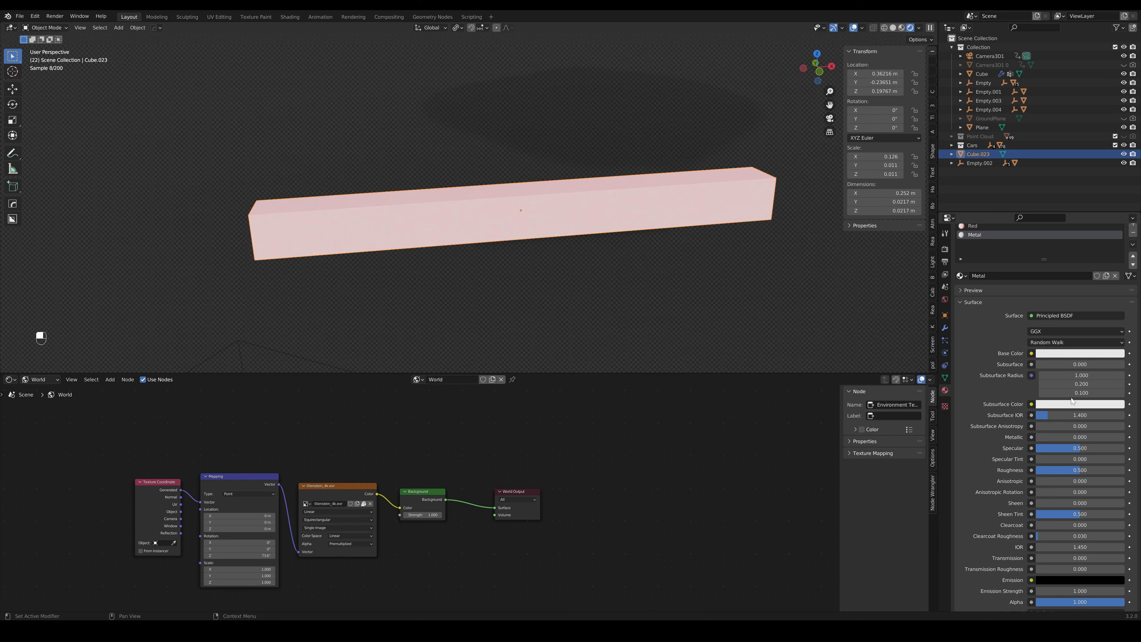
left_click(1086, 353)
left_click_drag(1114, 265, 1116, 295)
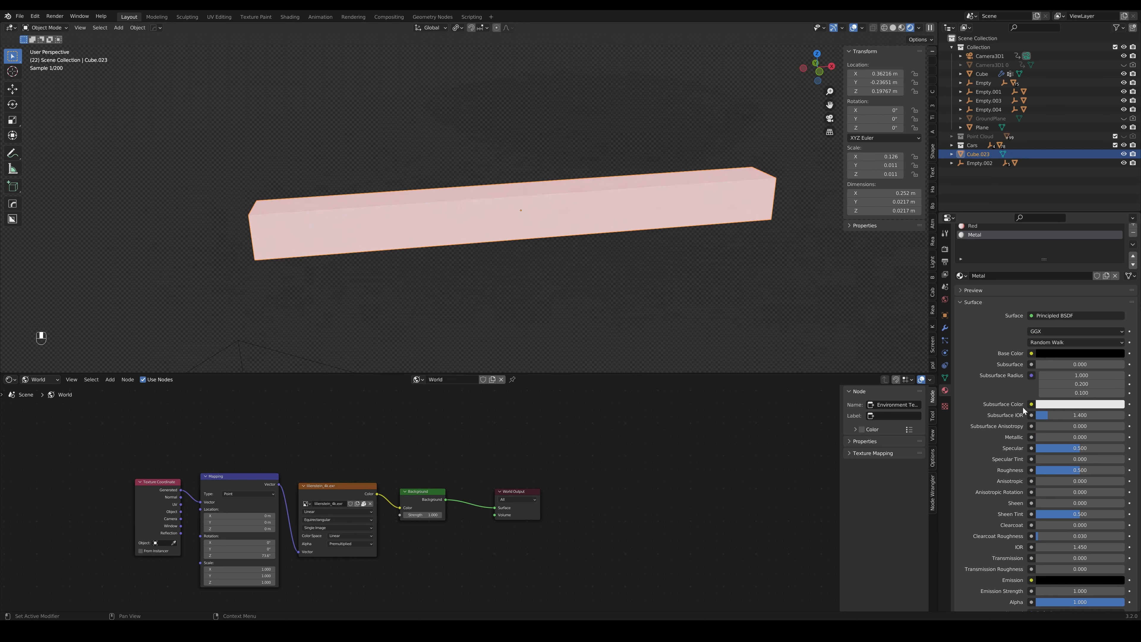
left_click_drag(1065, 470, 1125, 439)
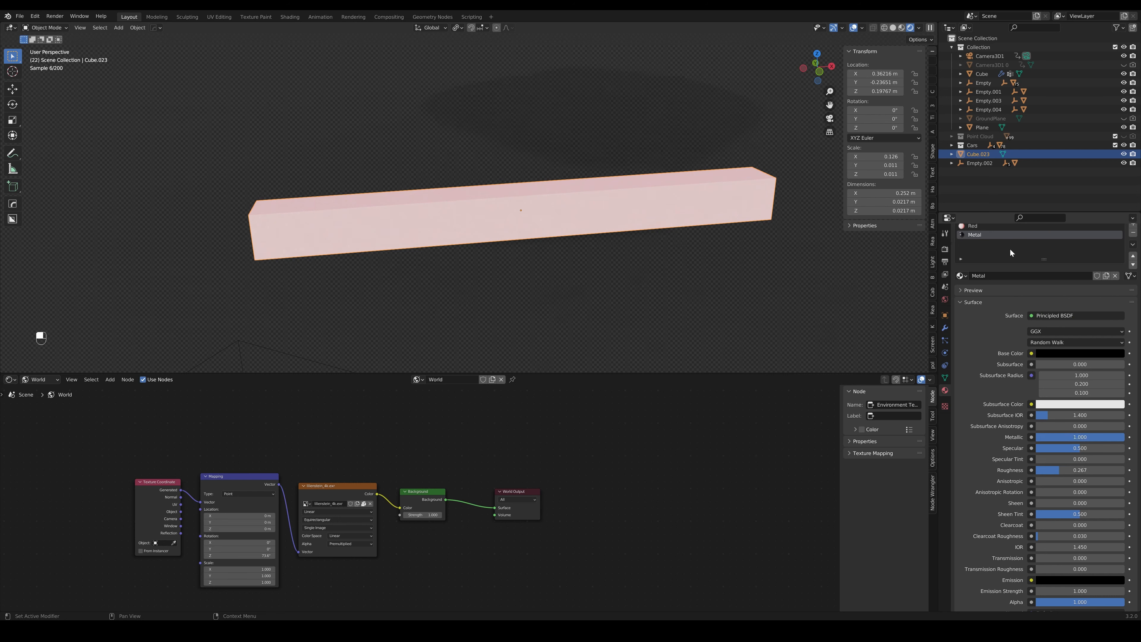
Assign the Metal material to all faces of the bar and save the file
key("Tab")
key("a")
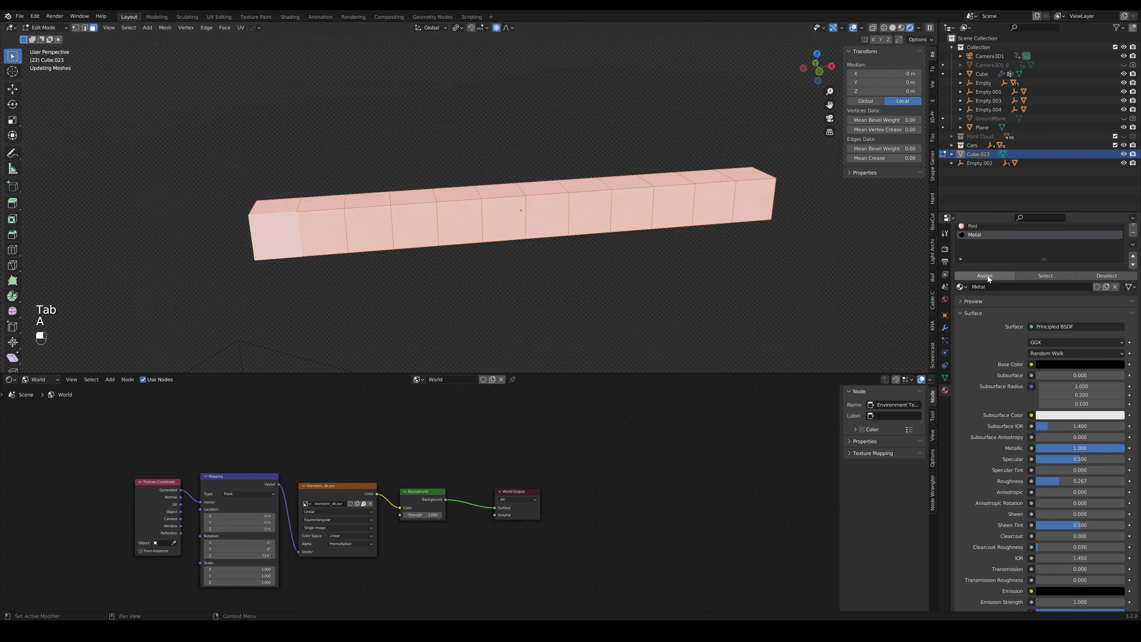
left_click(985, 277)
key("Tab")
left_click(569, 229, "ctrl")
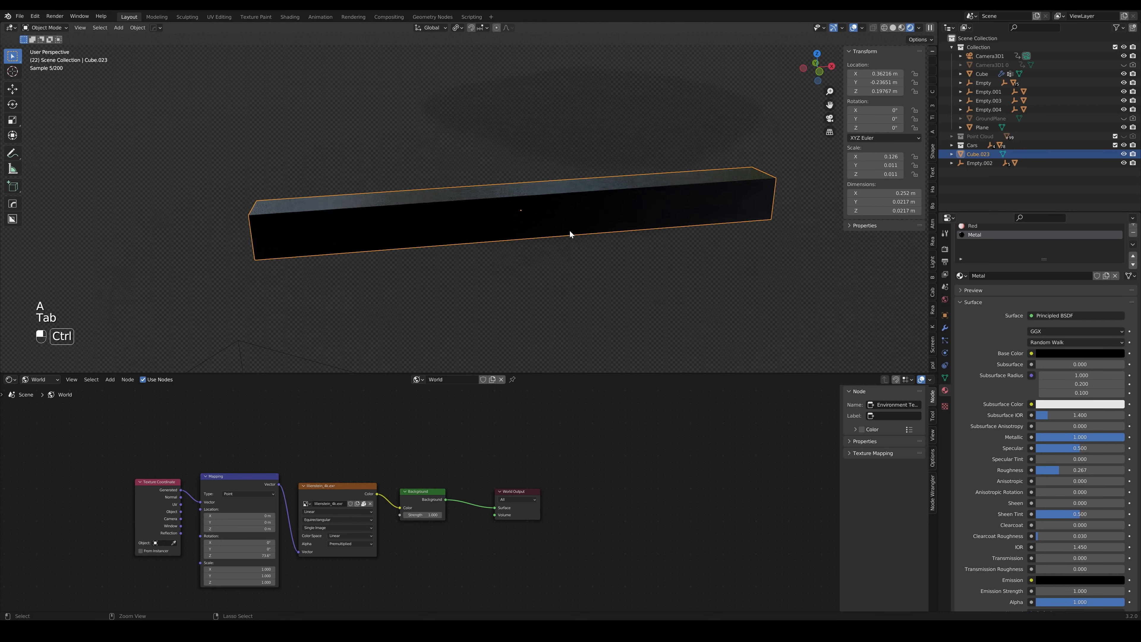
key("ctrl+s")
Assign the Red material to the first and third front faces of the bar in Edit Mode
key("Tab")
left_click(291, 229)
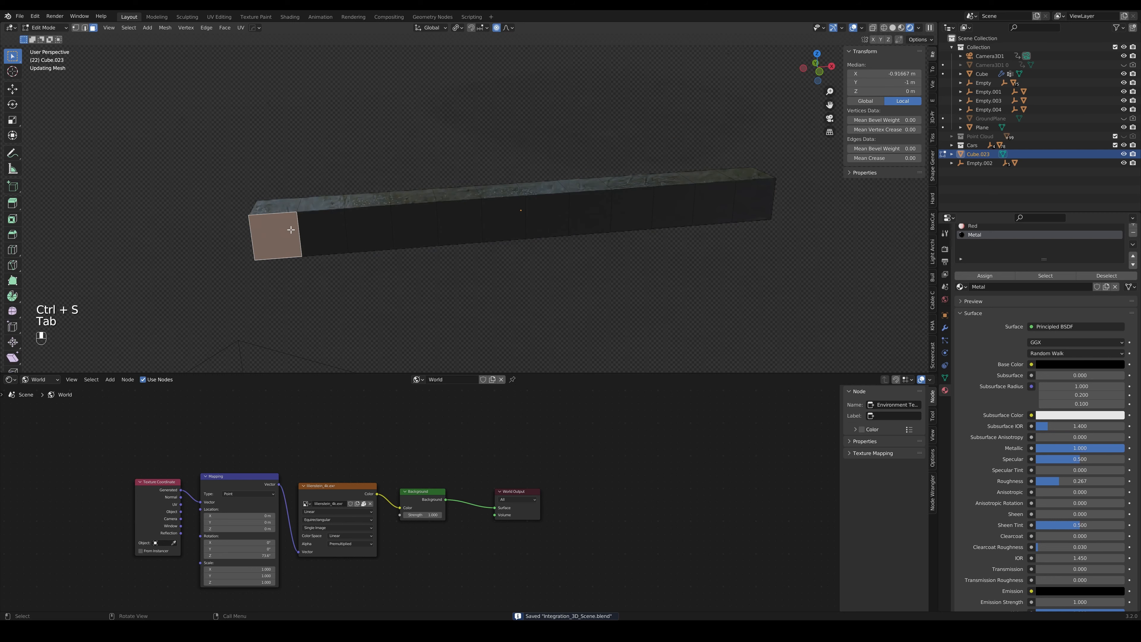
left_click(979, 227)
left_click(989, 274)
left_click(359, 225)
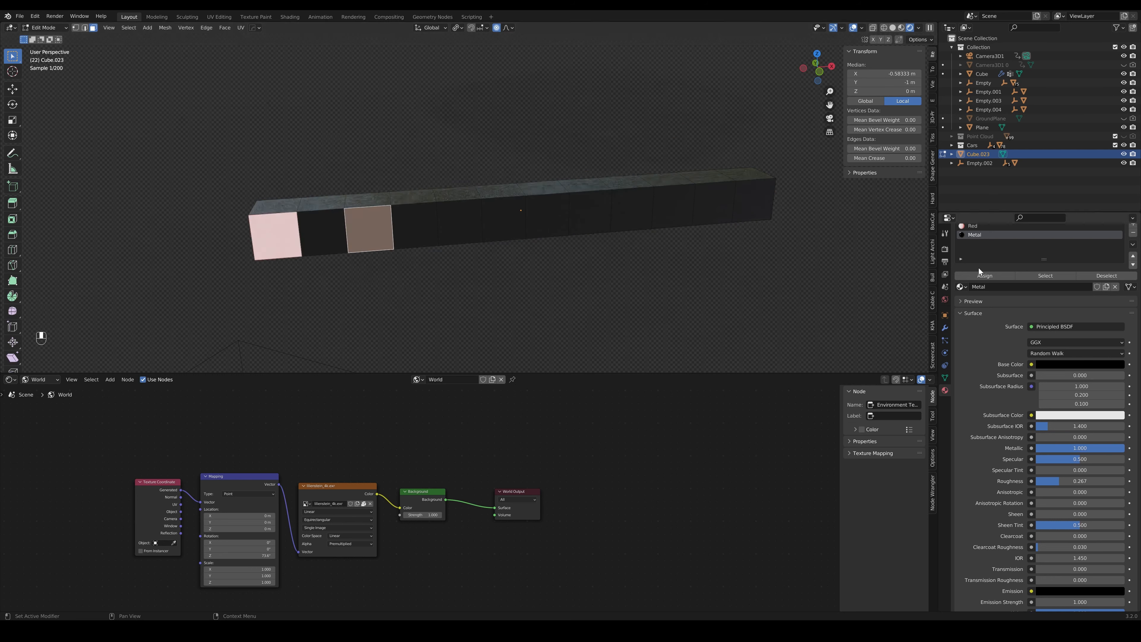
left_click(975, 277)
left_click(455, 220)
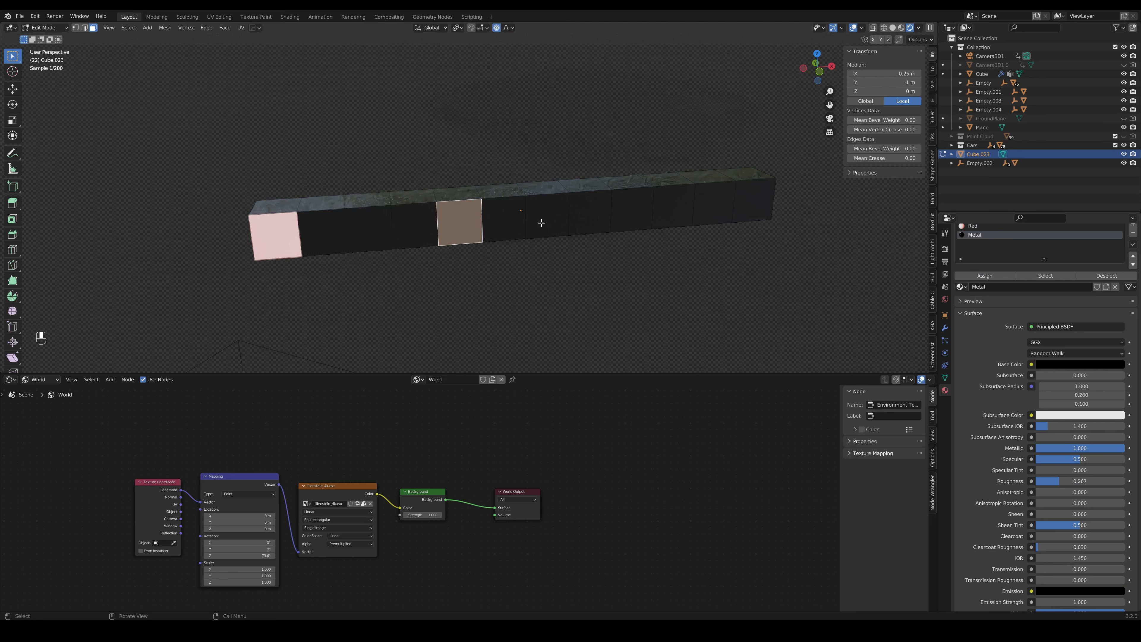
left_click(389, 231)
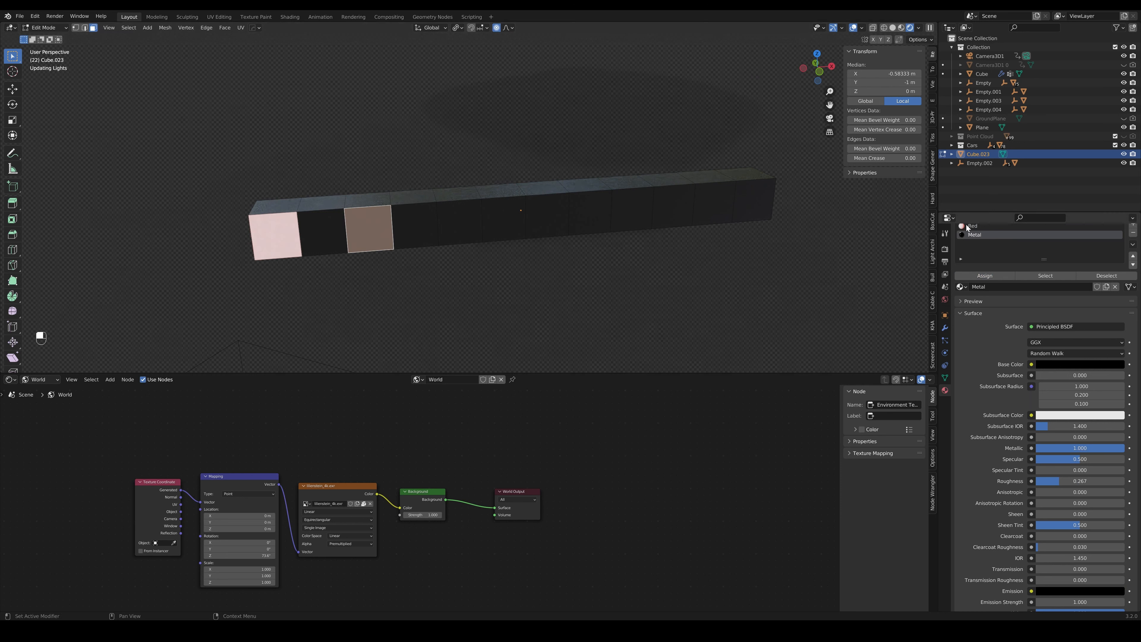
left_click(976, 226)
left_click(983, 274)
Assign the Red material to the fifth, seventh, ninth and eleventh front faces of the bar together
left_click(459, 222)
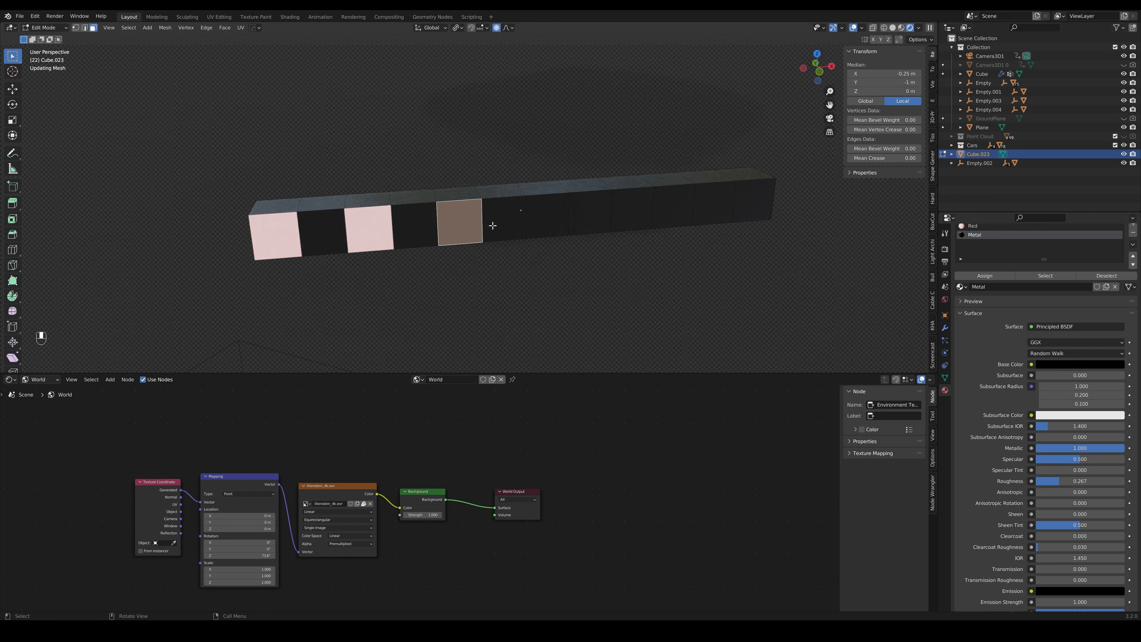
left_click(559, 220, "shift")
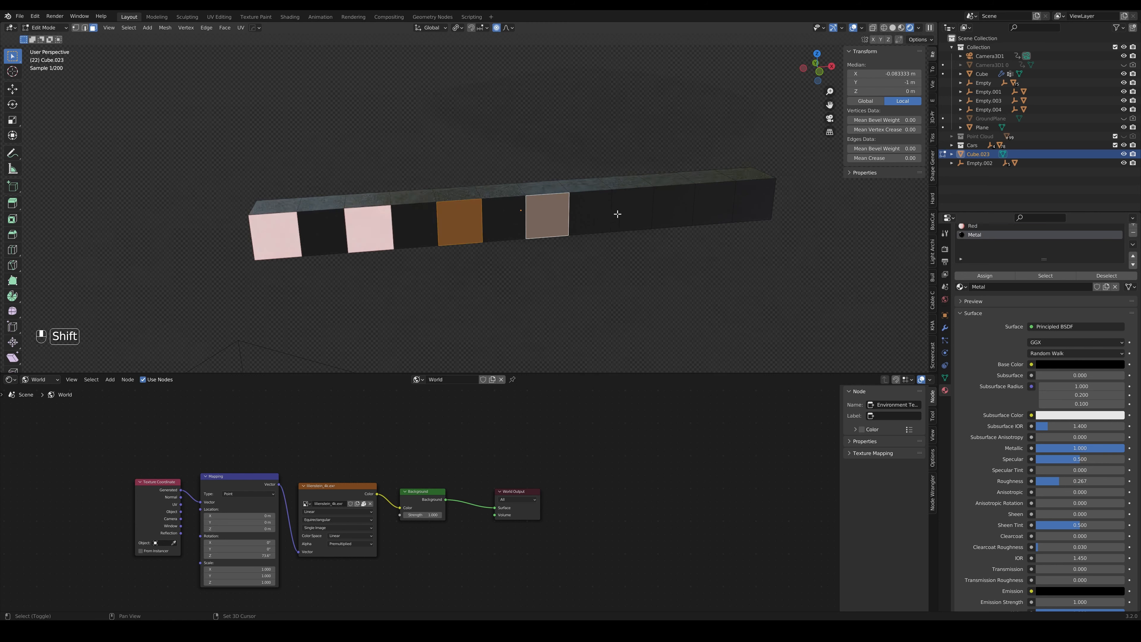
left_click(649, 212, "shift")
left_click(714, 205, "shift")
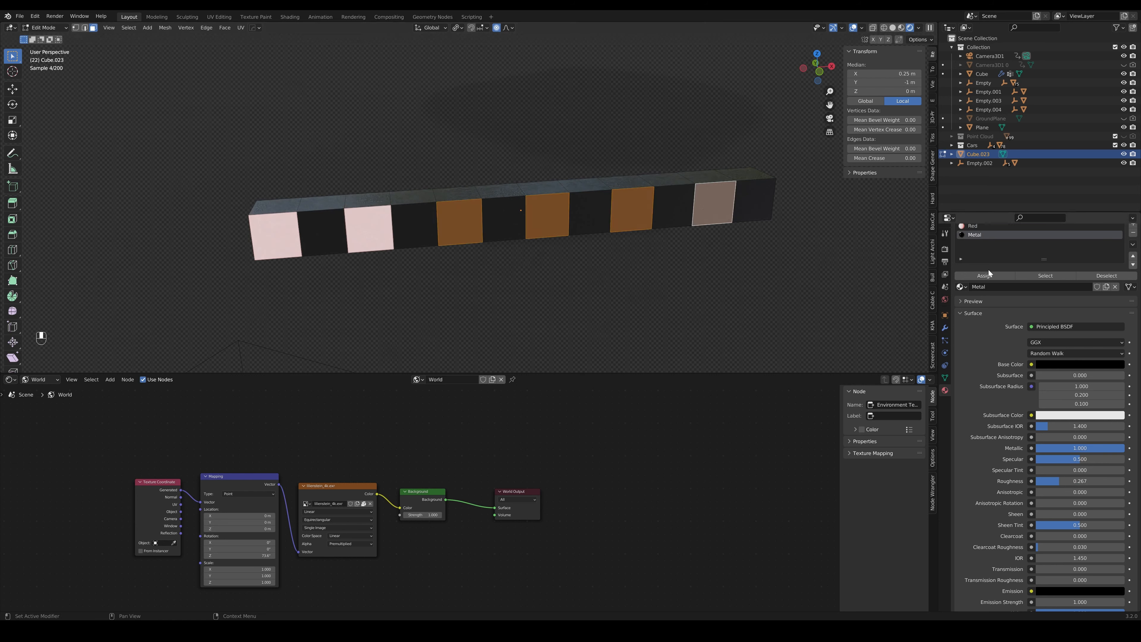
left_click(975, 225)
left_click(977, 275)
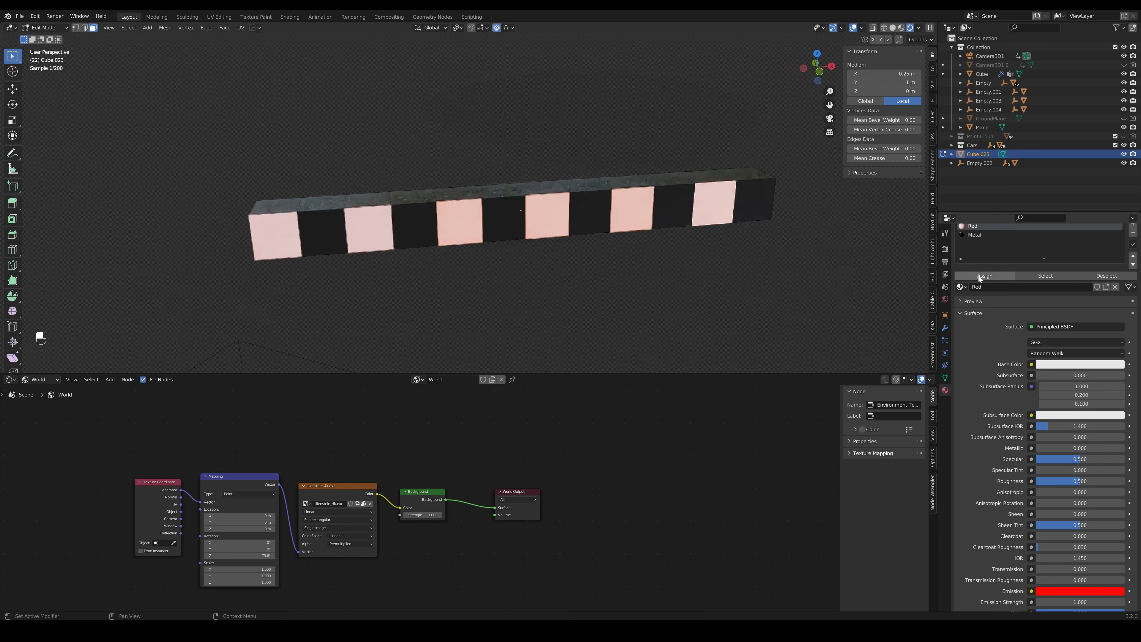
left_click(1131, 225)
left_click(1133, 256)
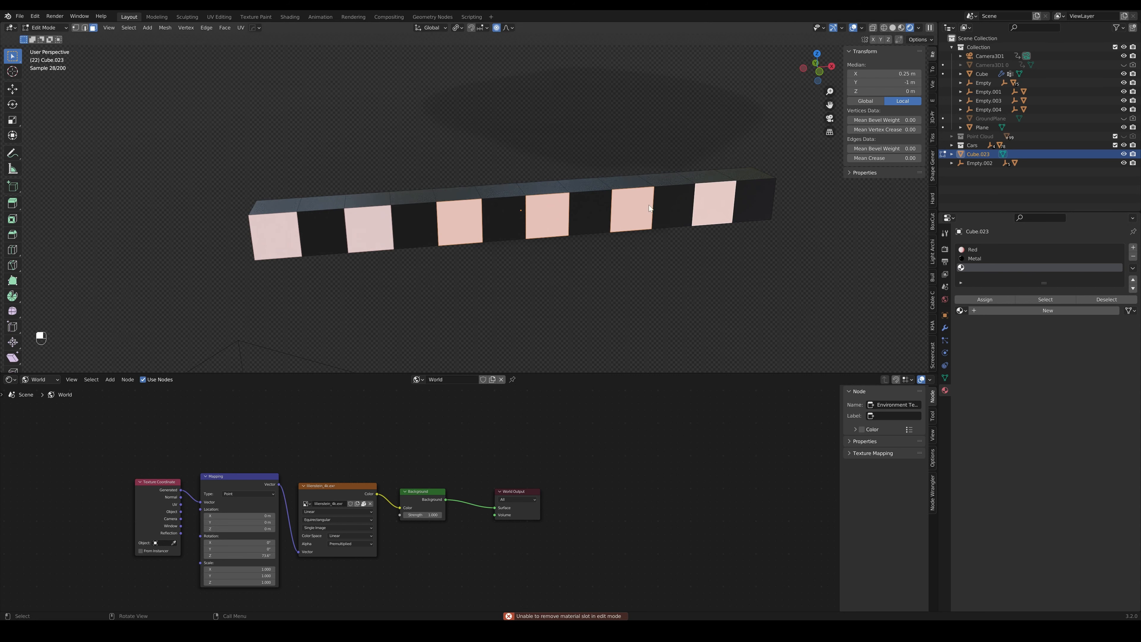
key("Tab")
left_click(1133, 256)
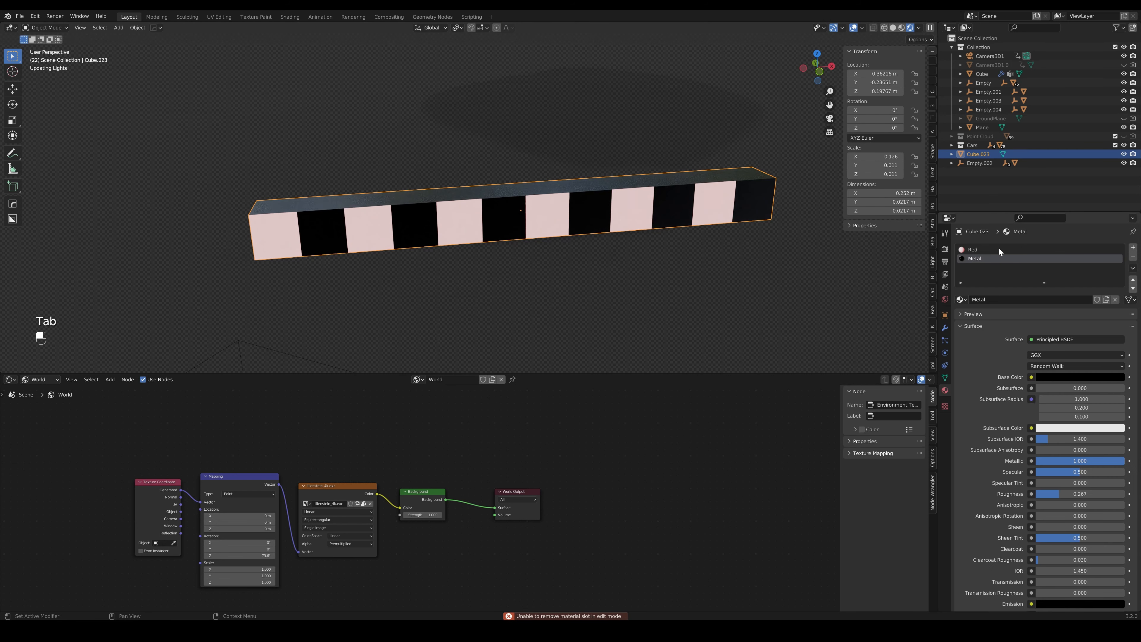
Switch the Shader Editor from World to Object to show the bar's Red material nodes
left_click(44, 379)
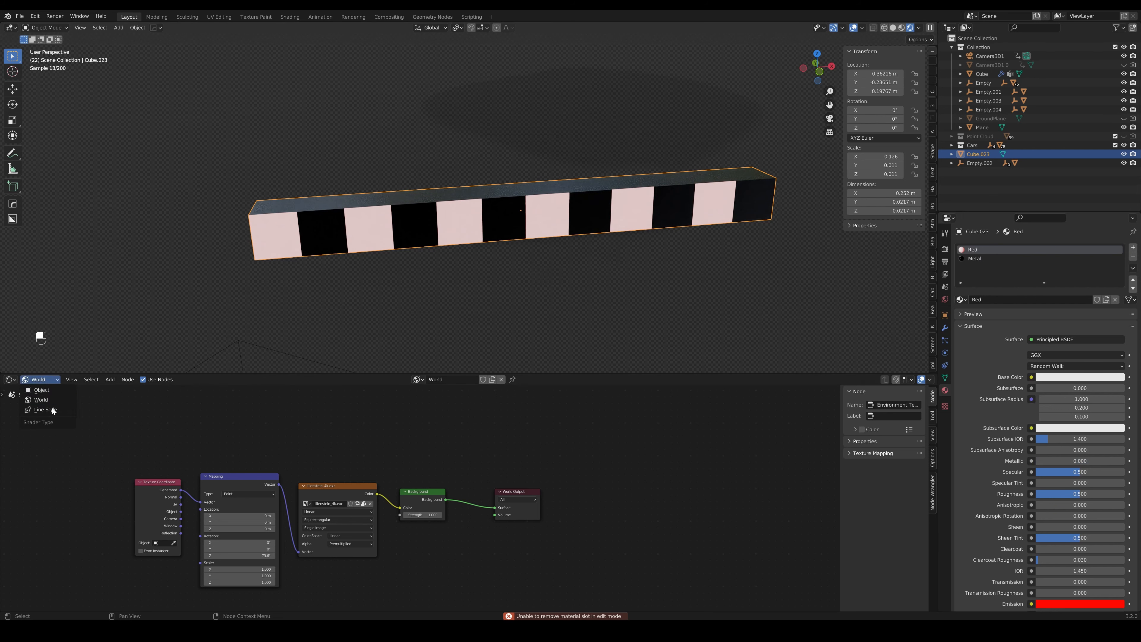
left_click(52, 403)
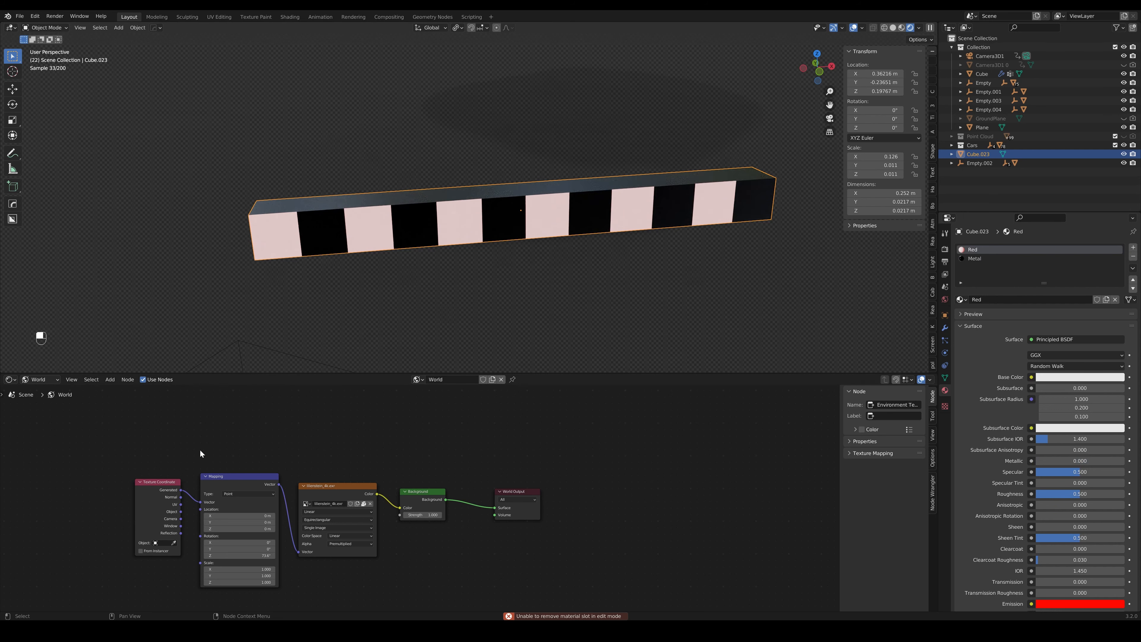
left_click(38, 378)
left_click(38, 390)
scroll(449, 507, "up", 4)
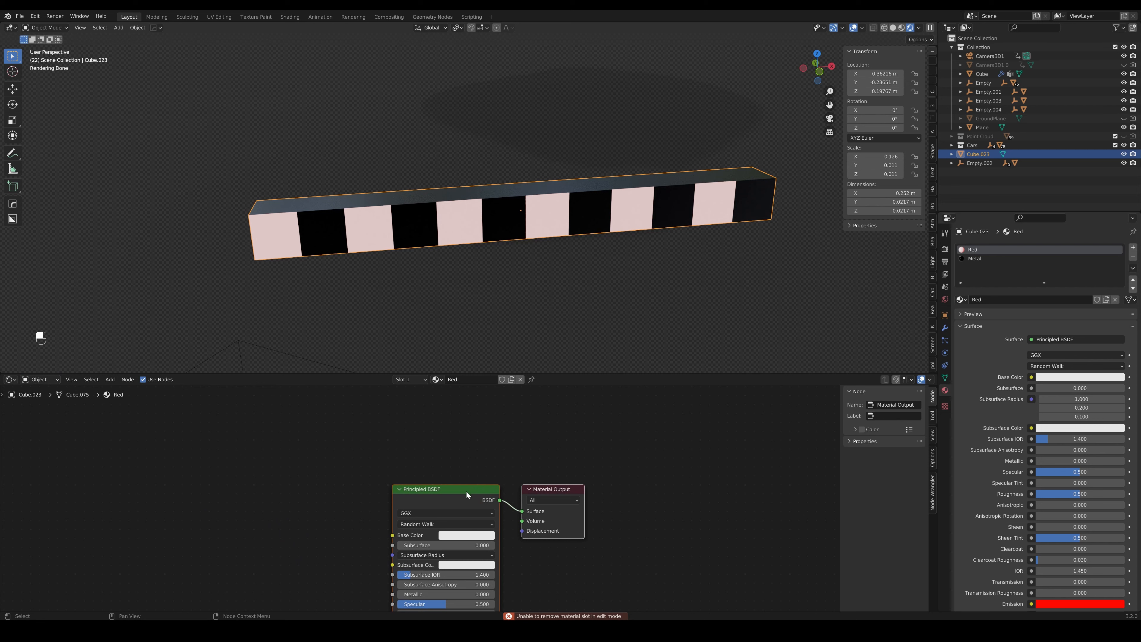
Add a Math node set to Greater Than and connect its Value to the Principled BSDF's Emission Strength
left_click_drag(476, 608, 480, 523)
left_click(360, 533)
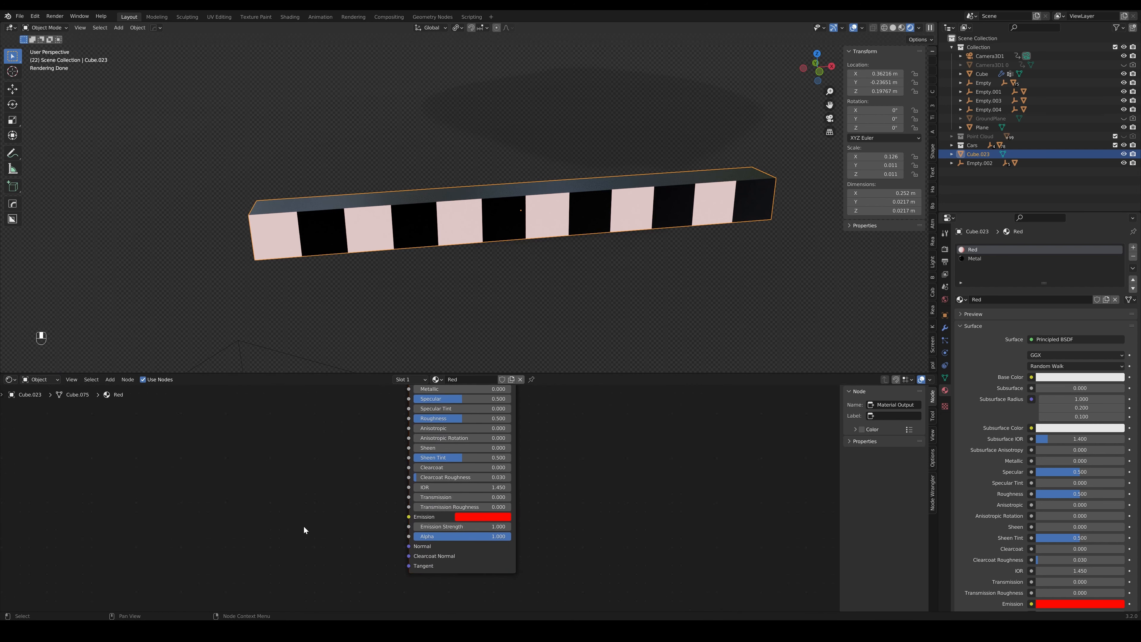
key("shift+a")
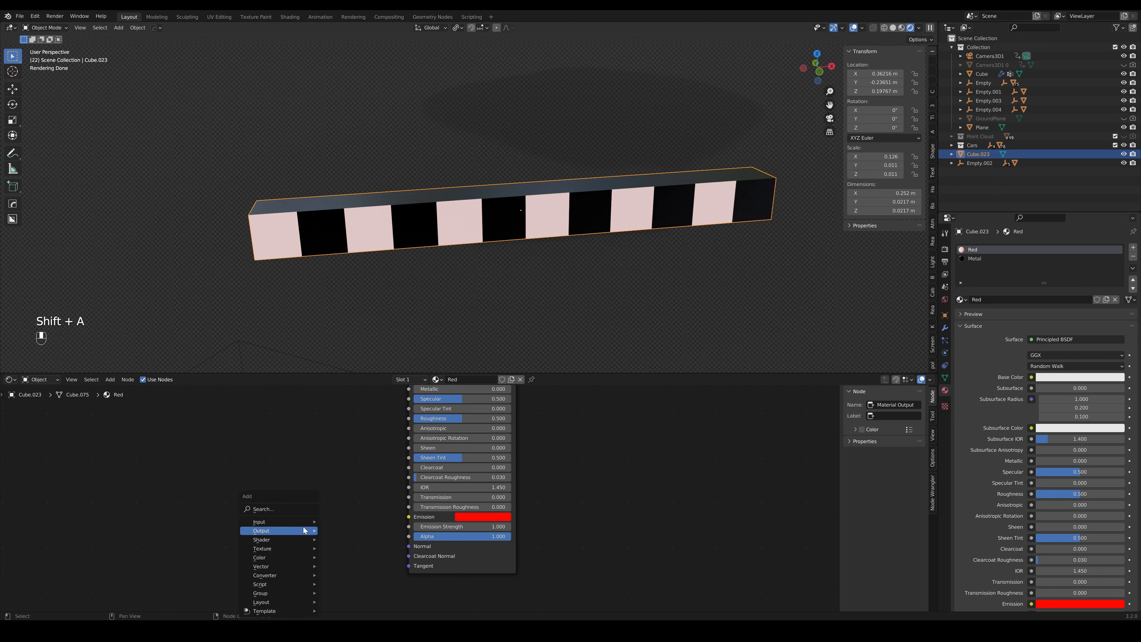
left_click(301, 511)
type("add")
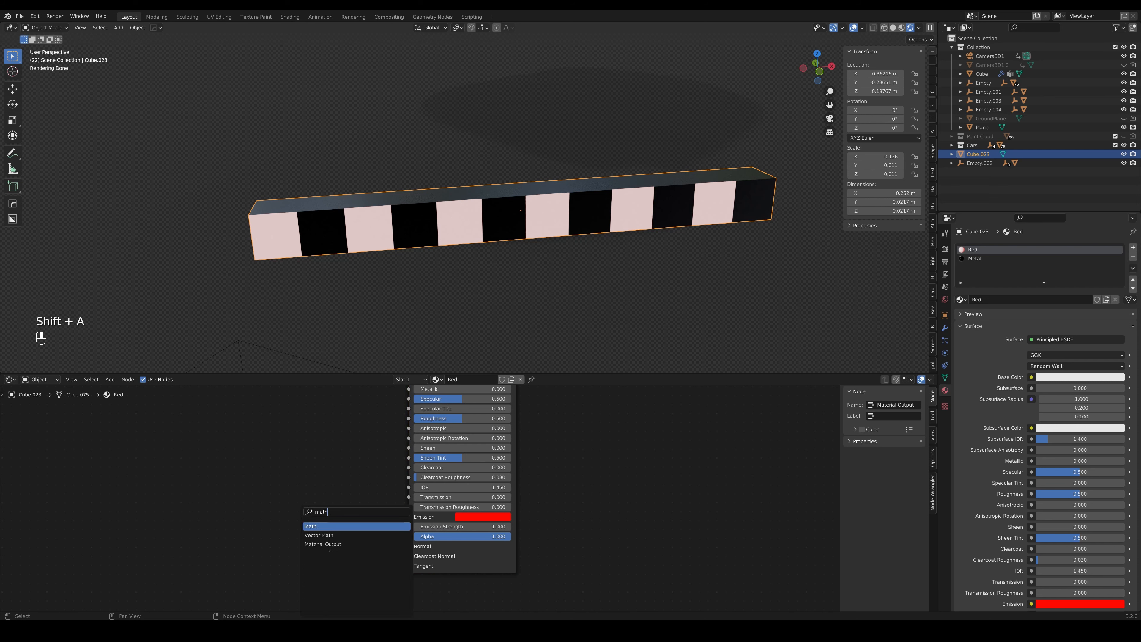
key("Return")
left_click(271, 454)
left_click(295, 483)
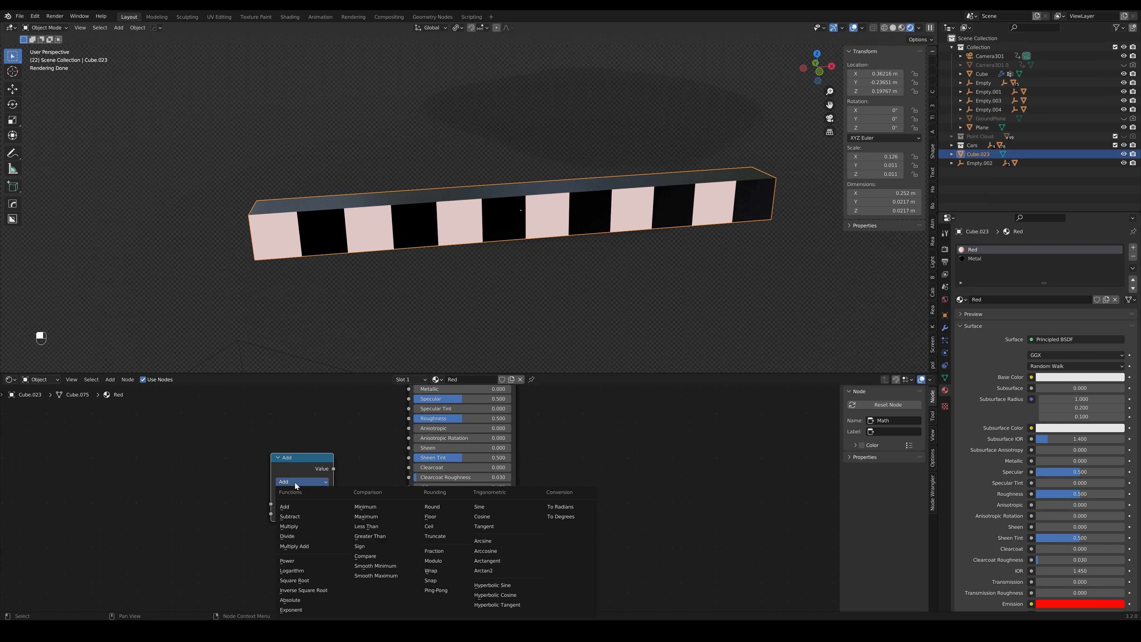
left_click(355, 537)
left_click_drag(333, 468, 411, 527)
Add a 1D Noise Texture and connect its Fac output to the Greater Than node's Value input
key("shift+a")
left_click(151, 509)
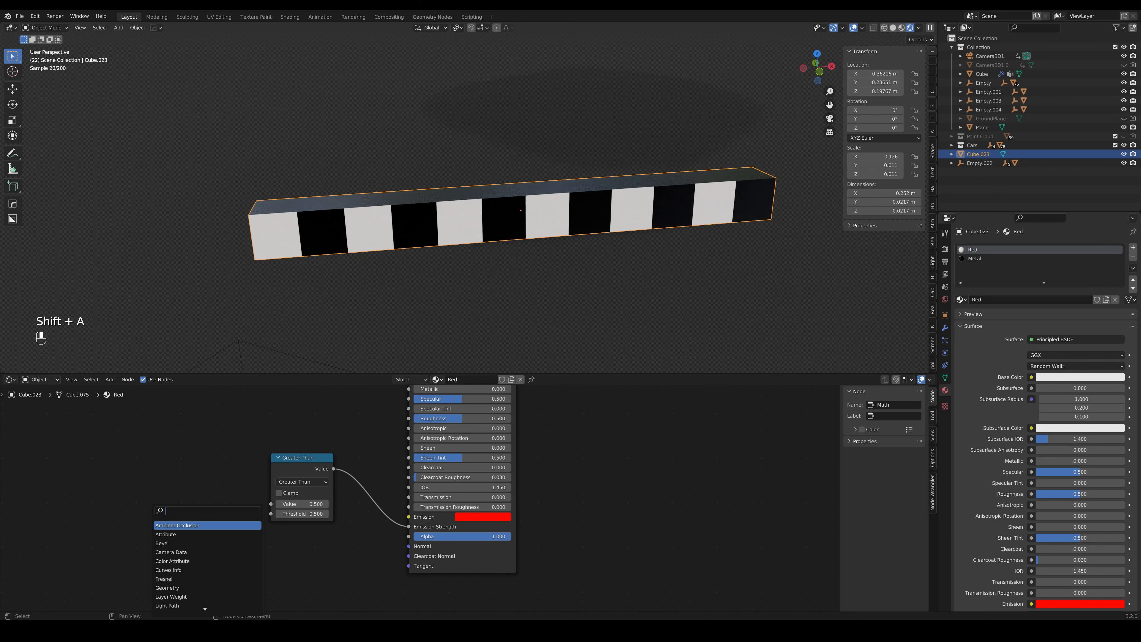
type("noise")
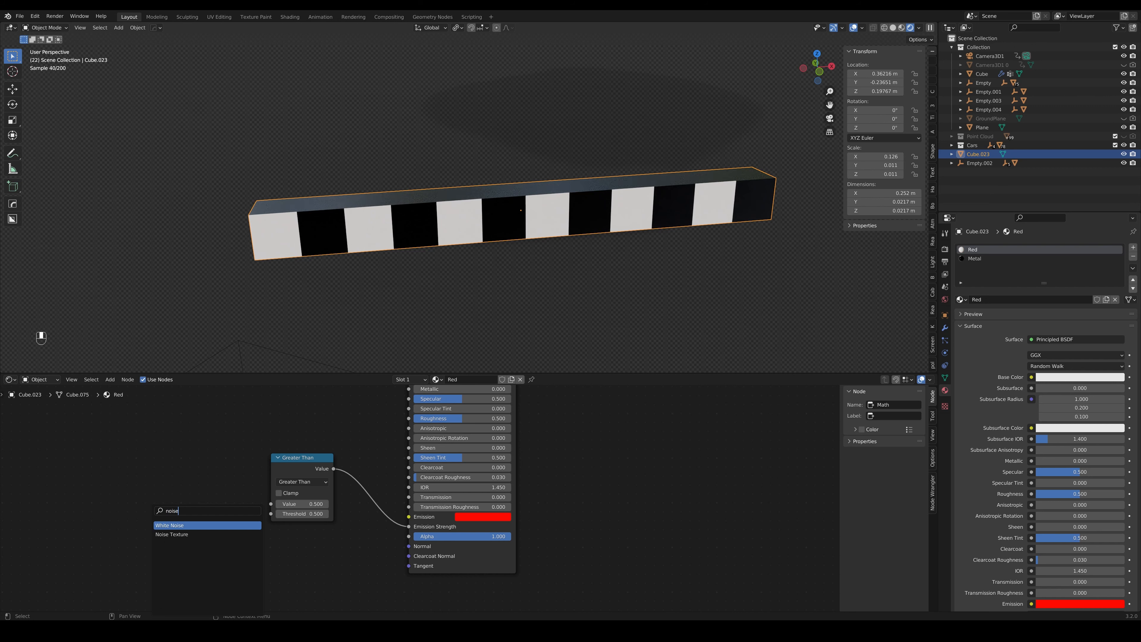
left_click(171, 534)
left_click(171, 484)
left_click(172, 492)
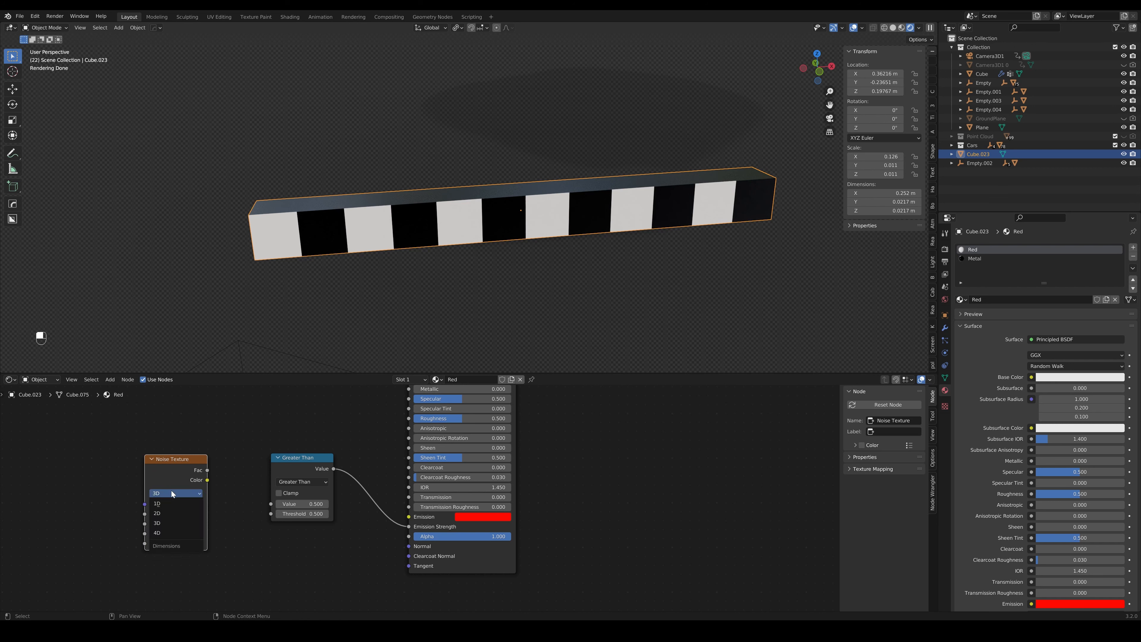
left_click(171, 490)
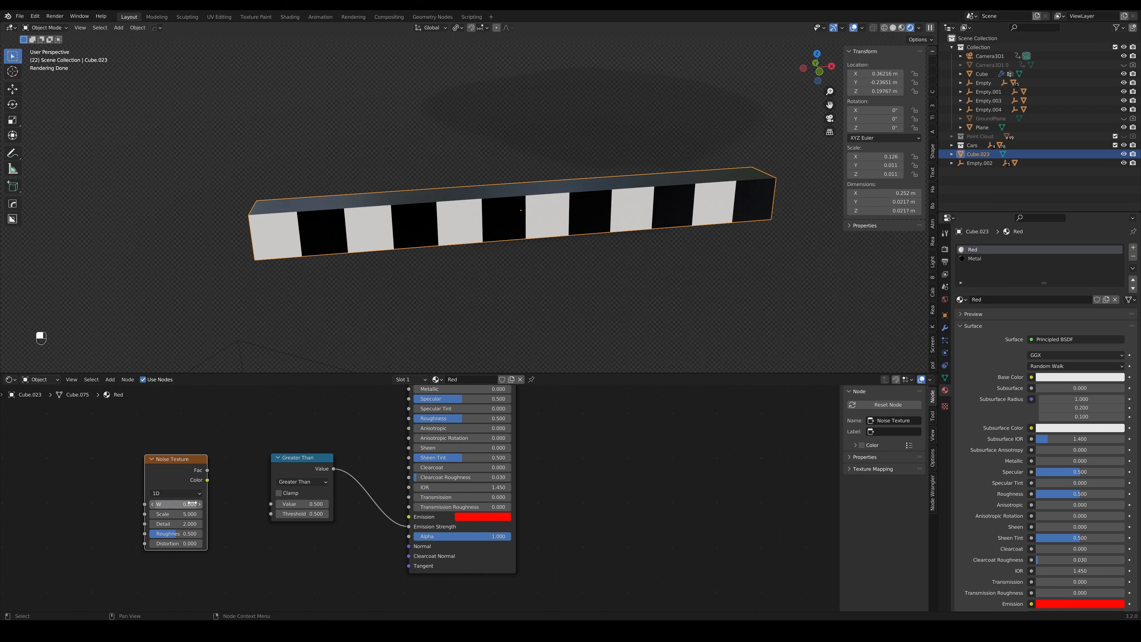
left_click(208, 472)
left_click_drag(208, 470, 272, 505)
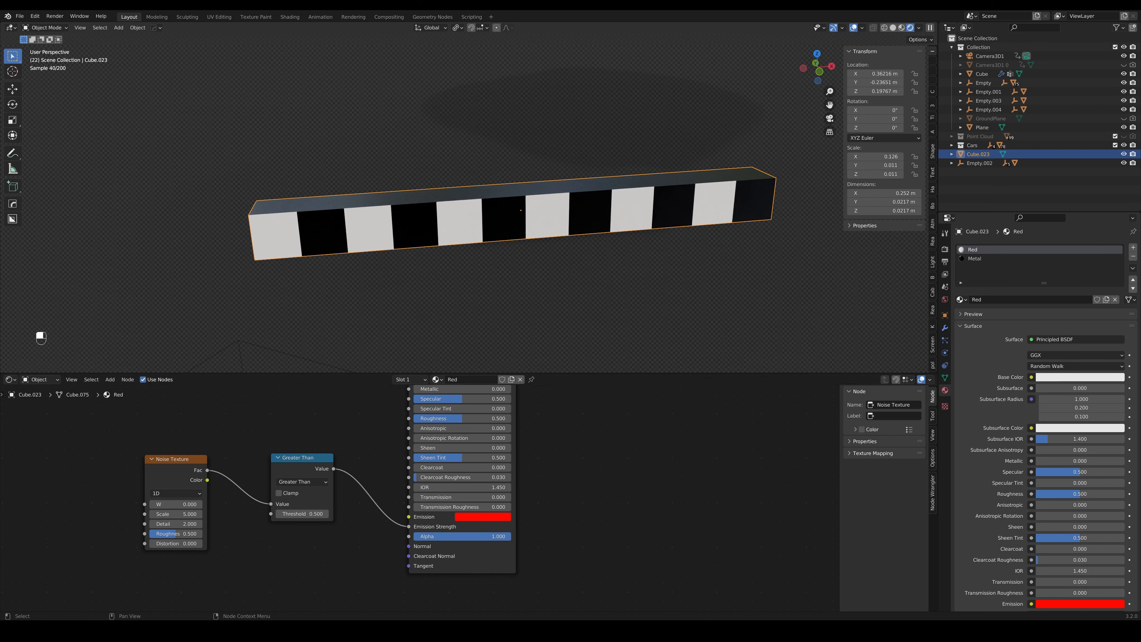
Animate the Noise Texture's W value with a frame-based driver and play back the animation
left_click(175, 504)
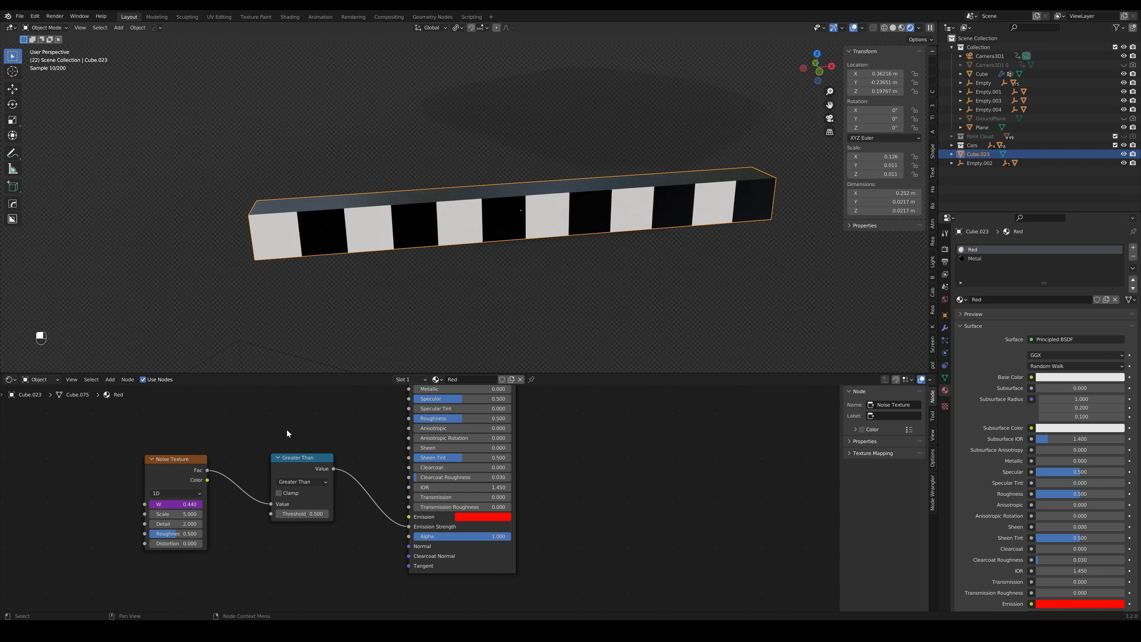
key("space")
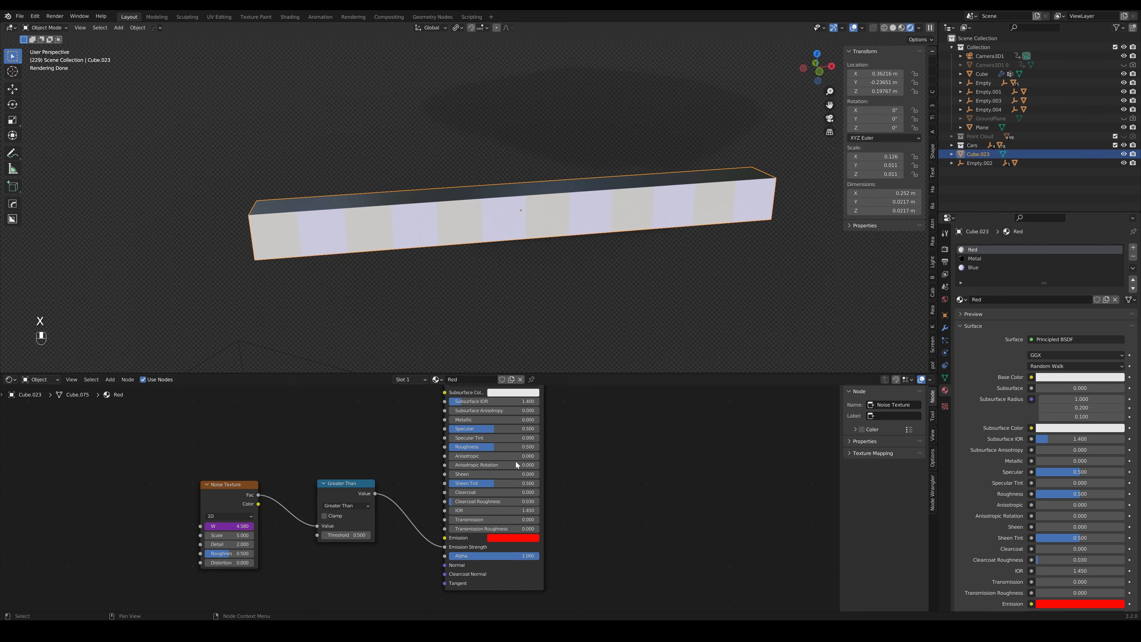
left_click_drag(341, 408, 237, 518)
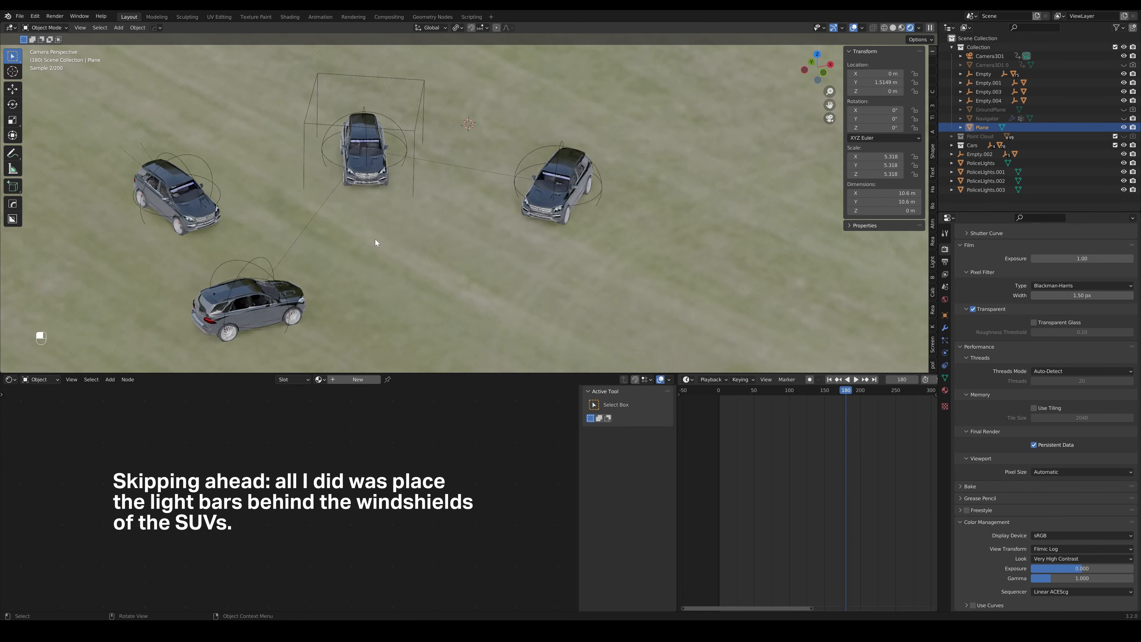
Examine the light bars in the SUVs up close and view the whole camera shot at frame 1
scroll(375, 239, "up", 3)
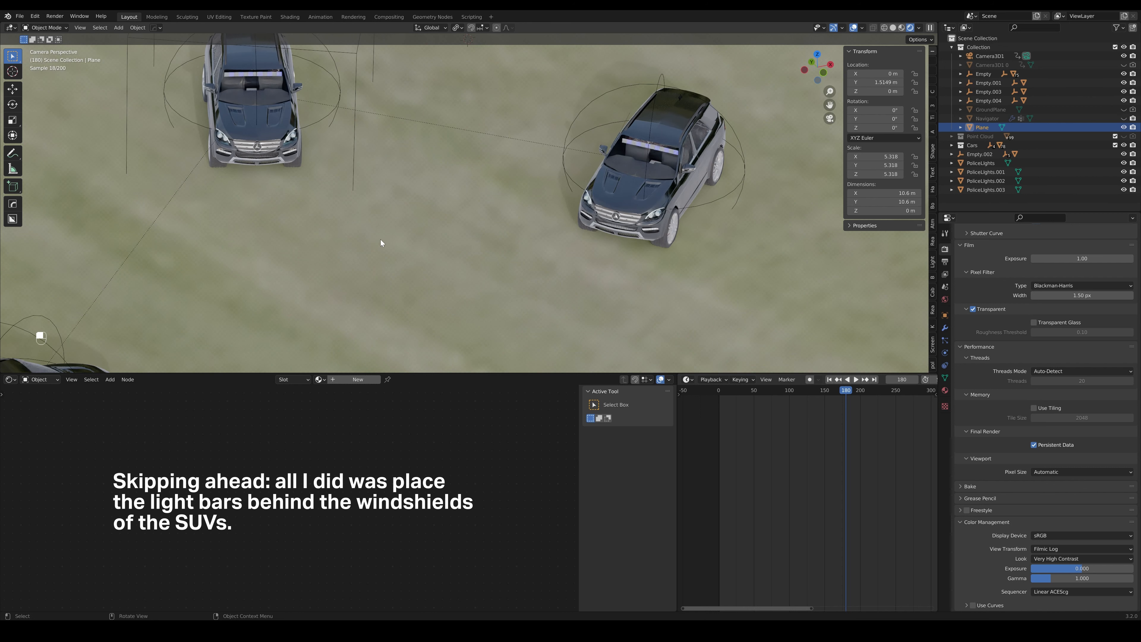
scroll(380, 242, "down", 4)
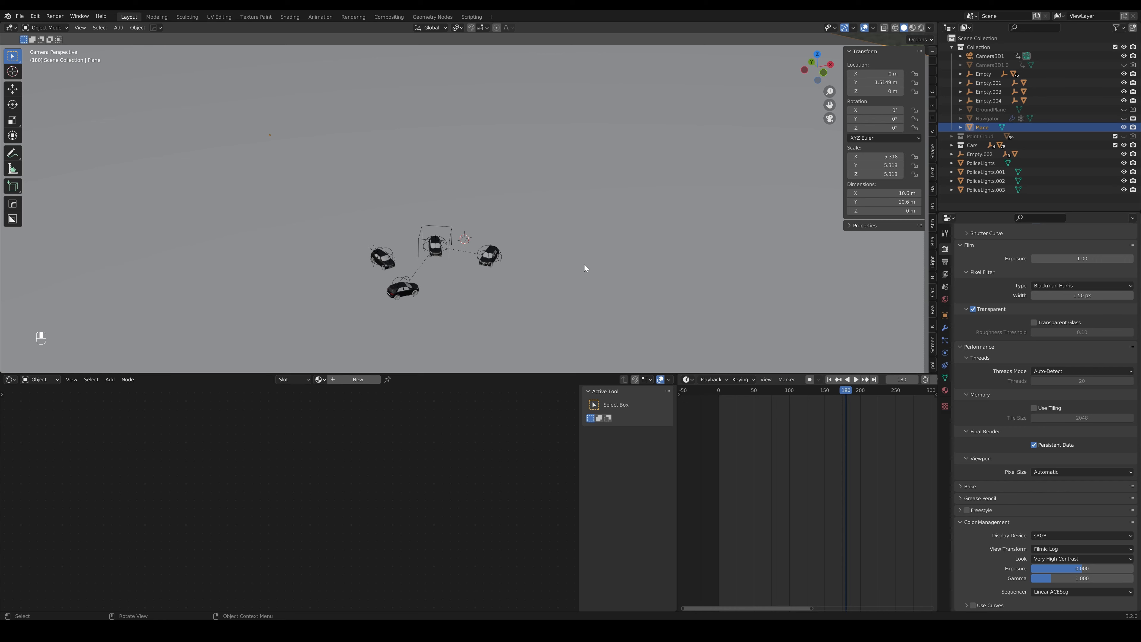
left_click_drag(848, 392, 719, 408)
scroll(532, 186, "down", 5)
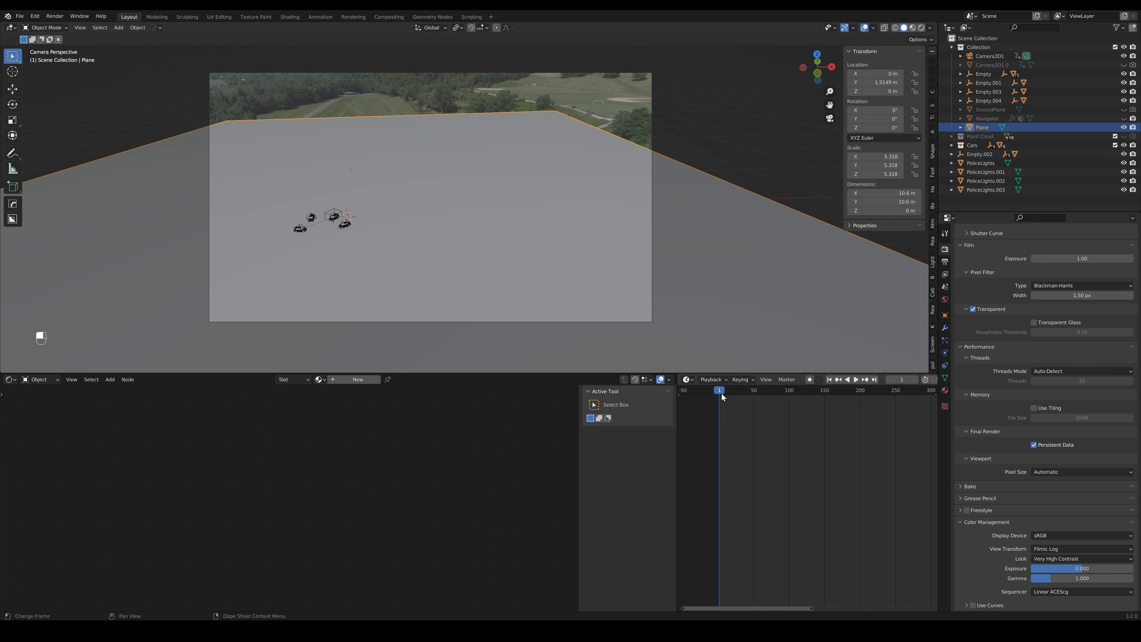
Unhide the Navigator object and insert a Location, Rotation & Scale keyframe for it at frame 150
left_click_drag(719, 396, 825, 405)
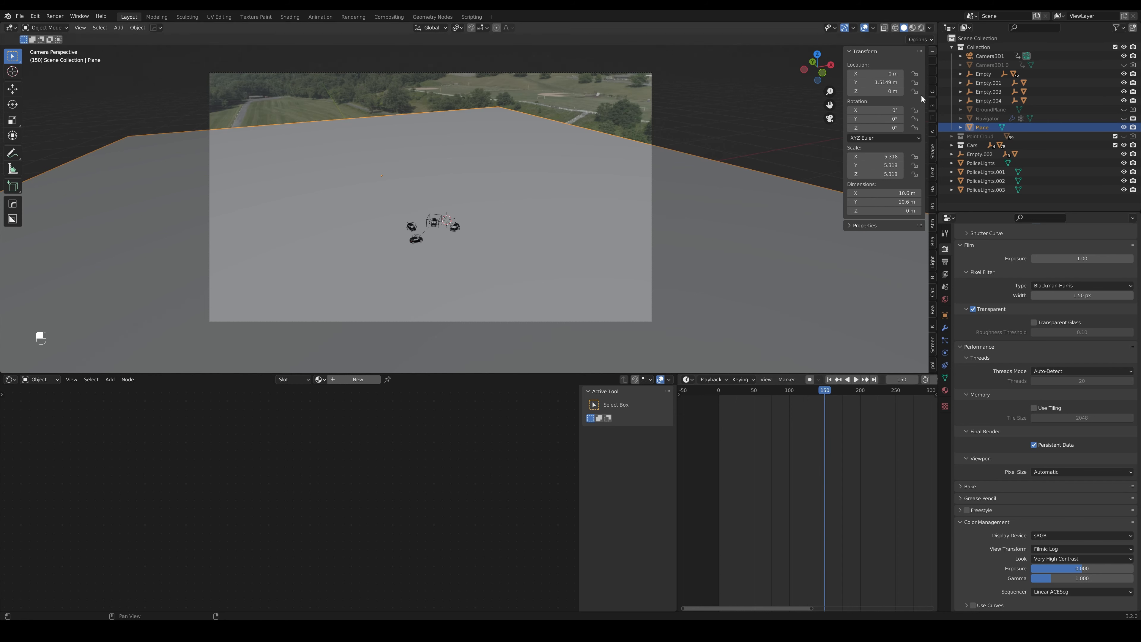
left_click(1080, 120)
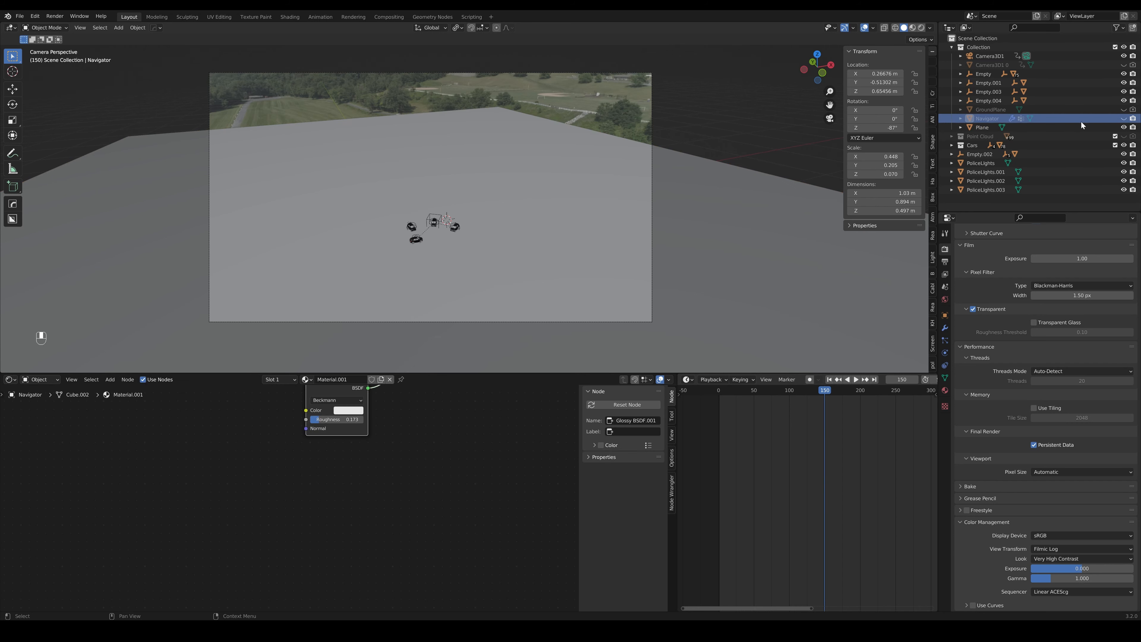
left_click(1124, 120)
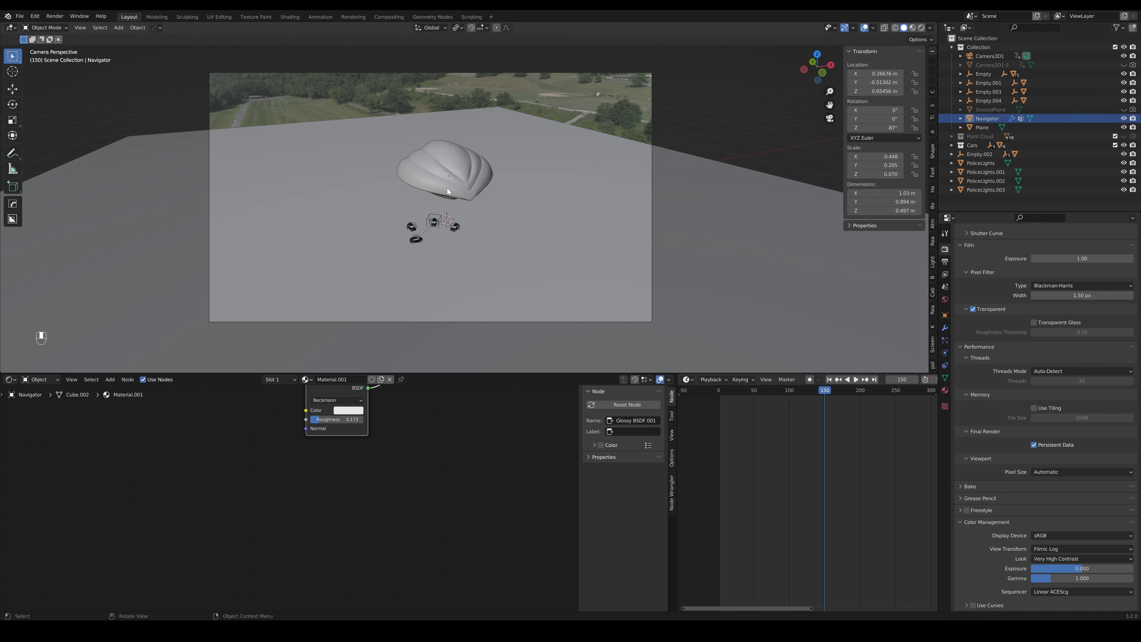
key("i")
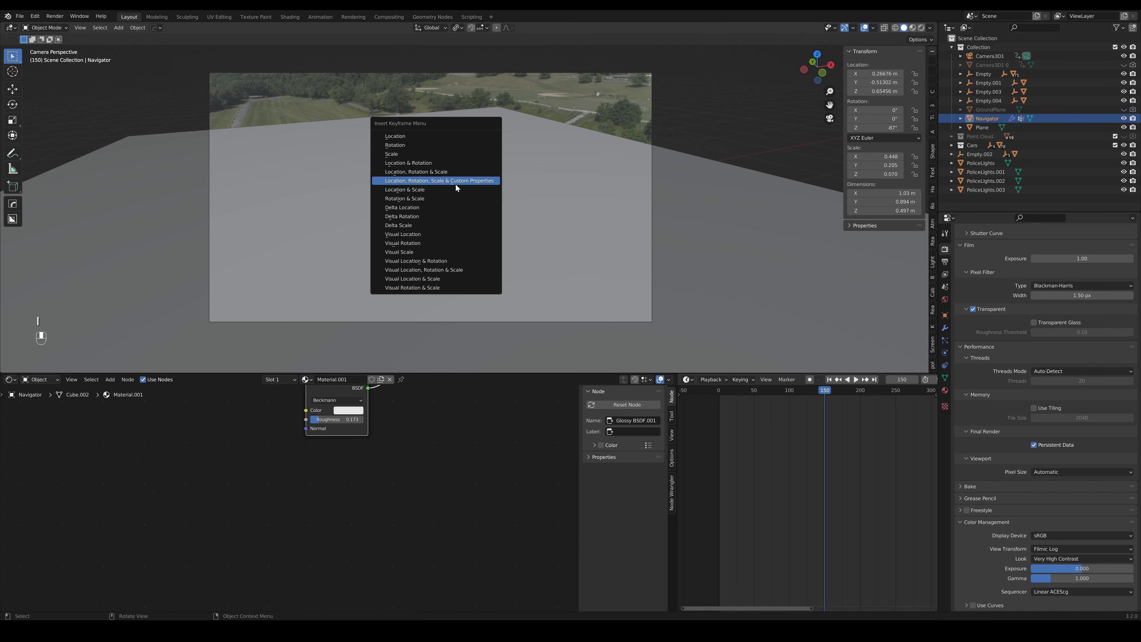
left_click(445, 172)
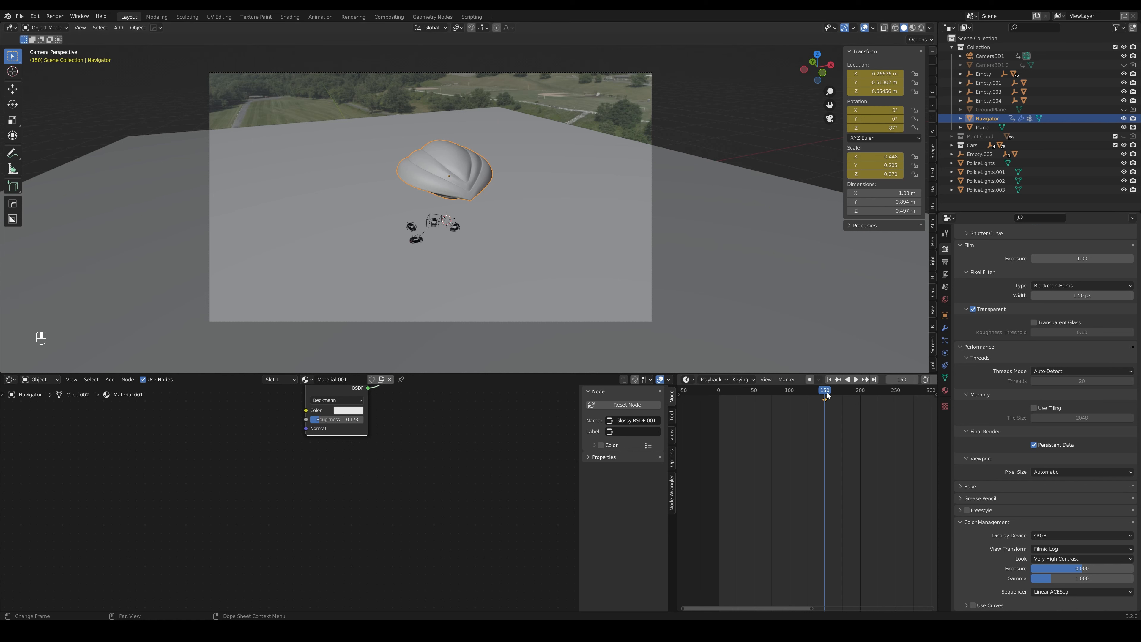
At frame 107, raise the Navigator object along Z to about 2.71 m, above the camera's view
left_click_drag(825, 393, 795, 401)
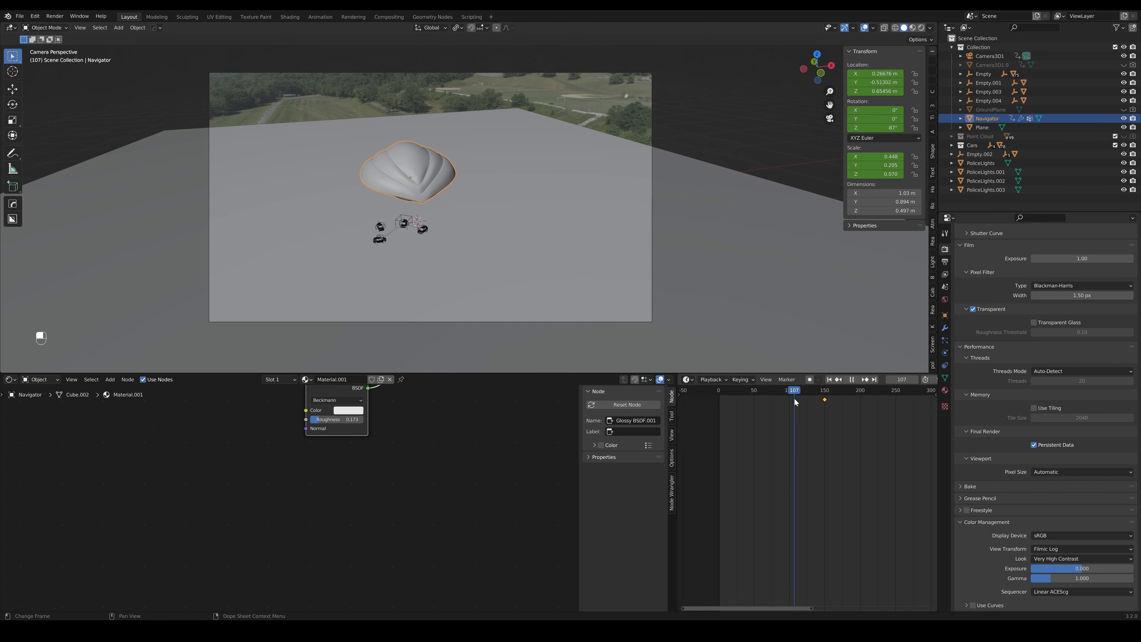
key("g")
middle_click(381, 189)
left_click(385, 107)
key("g")
middle_click(386, 96)
left_click(392, 43)
key("g")
middle_click(443, 155)
left_click(434, 98)
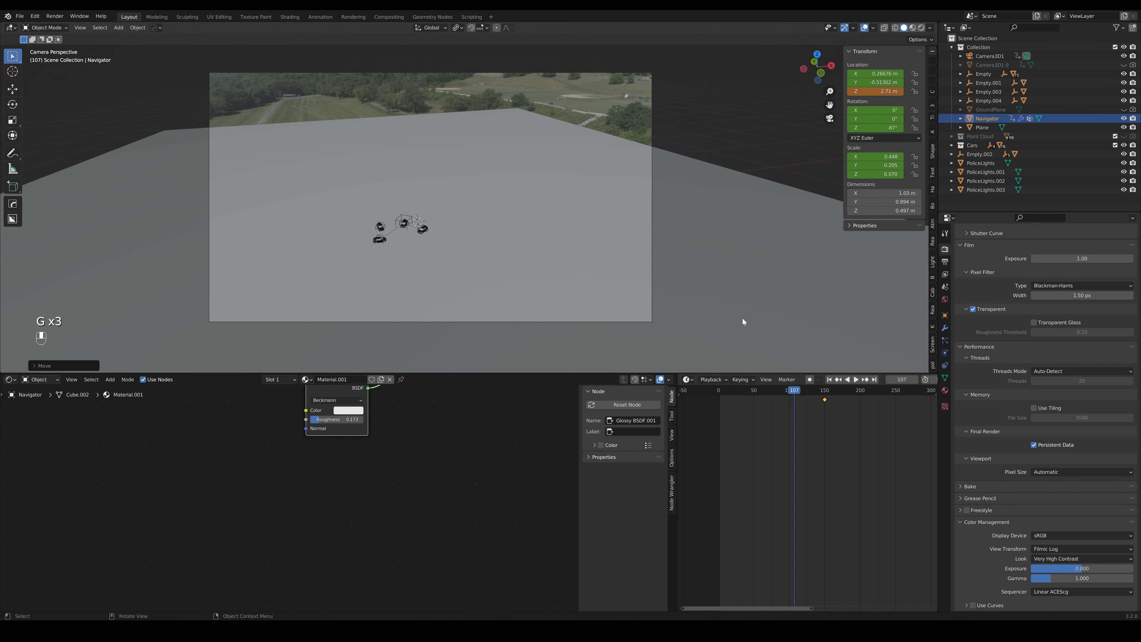
Insert a Location, Rotation & Scale keyframe for the raised Navigator at frame 107 and play back its descent
key("i")
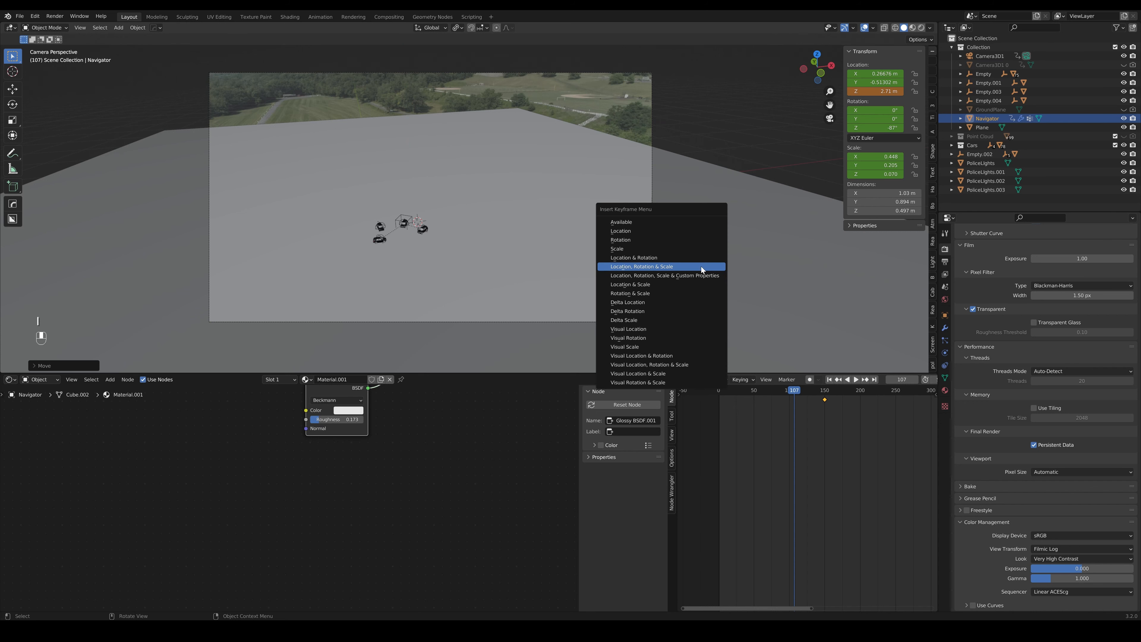
left_click(700, 267)
key("space")
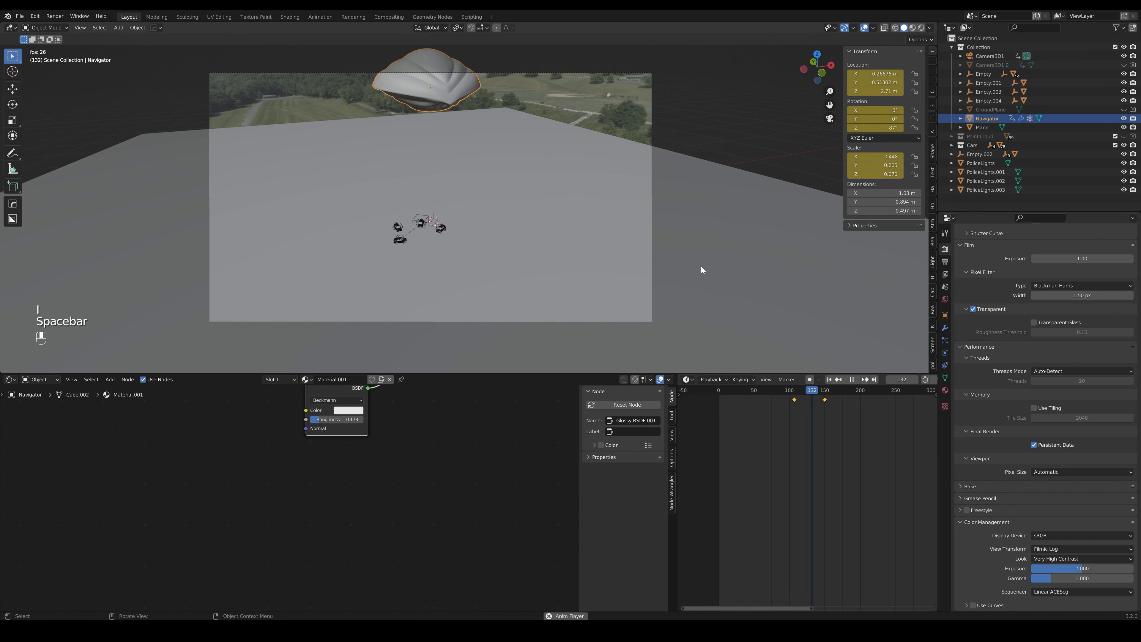
key("space")
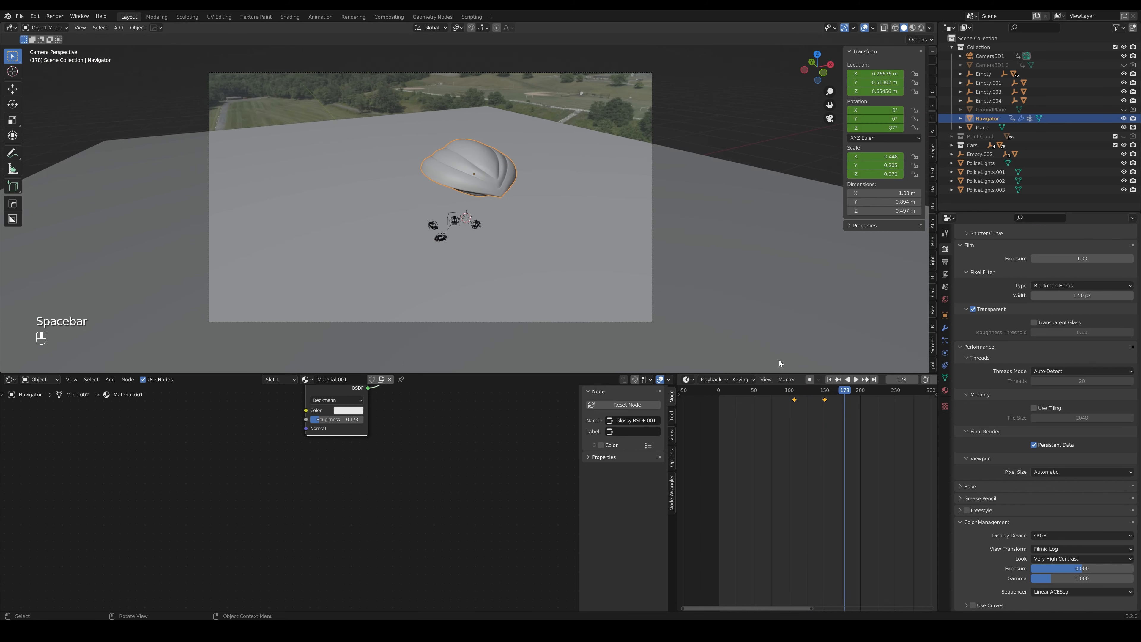
Shift the Navigator's first keyframe to about frame 133 for a faster descent and replay the animation
left_click_drag(793, 399, 812, 399)
left_click(781, 390)
key("space")
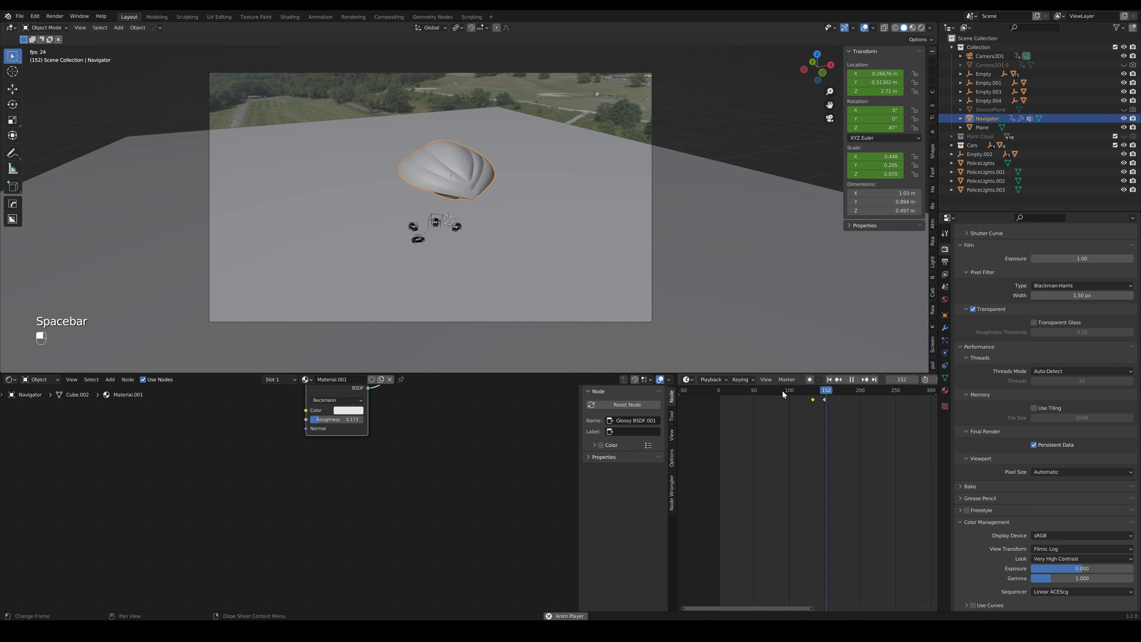
key("space")
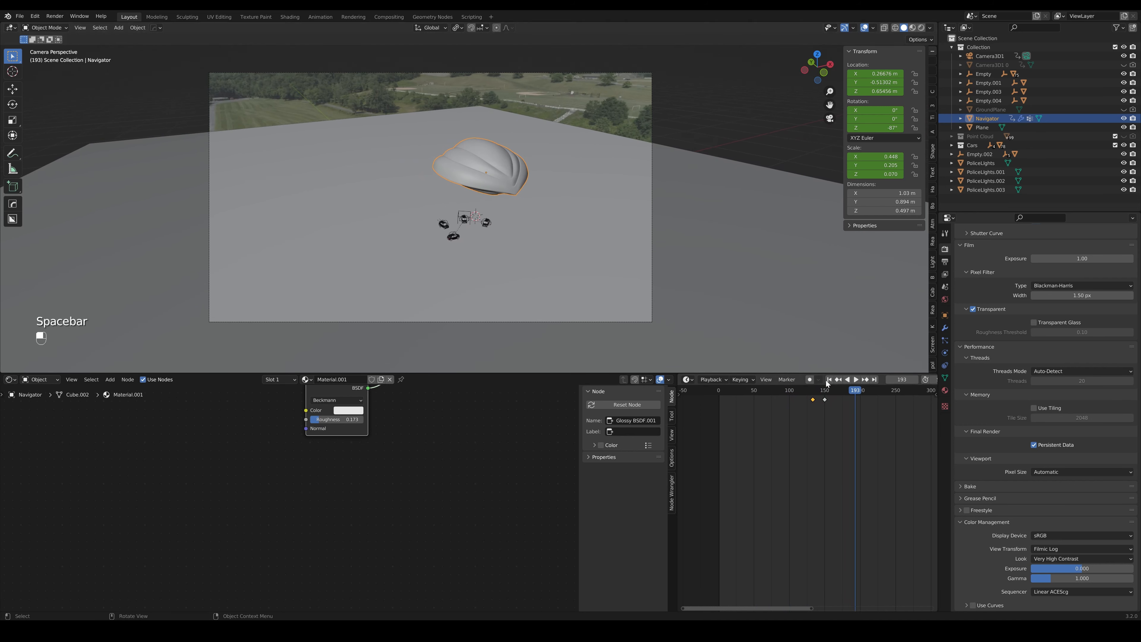
At frame 458, rotate the Navigator around Z to -275° and insert a Location, Rotation & Scale keyframe
mouse_move(857, 390)
left_mouse_down()
mouse_move(805, 396)
mouse_move(857, 398)
left_mouse_up()
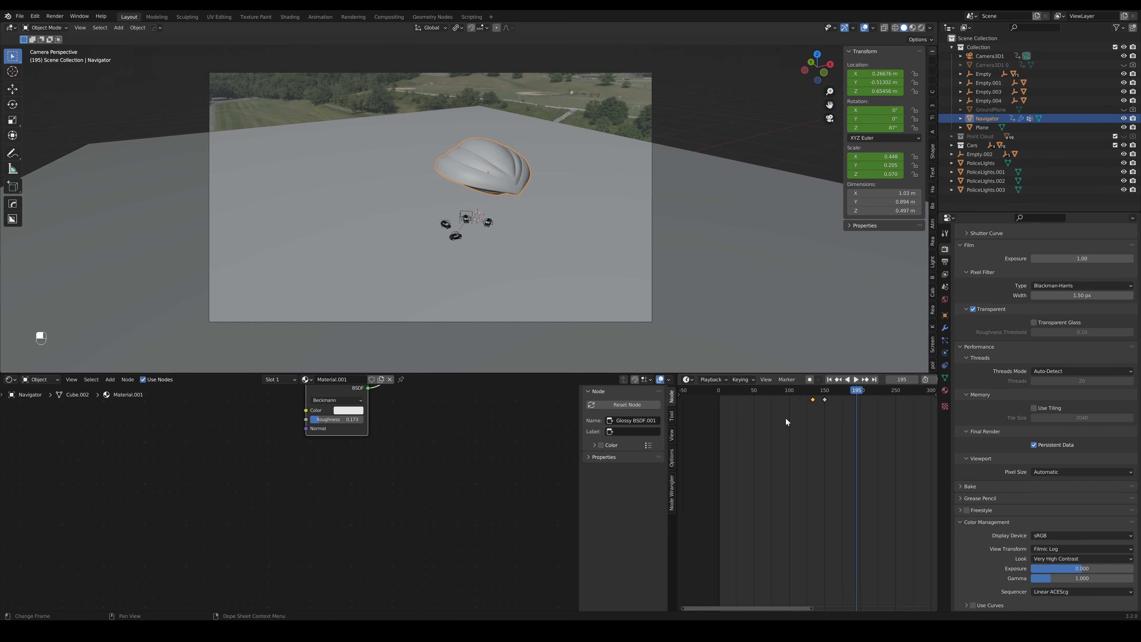
scroll(786, 420, "down", 10)
left_click_drag(868, 437, 756, 451)
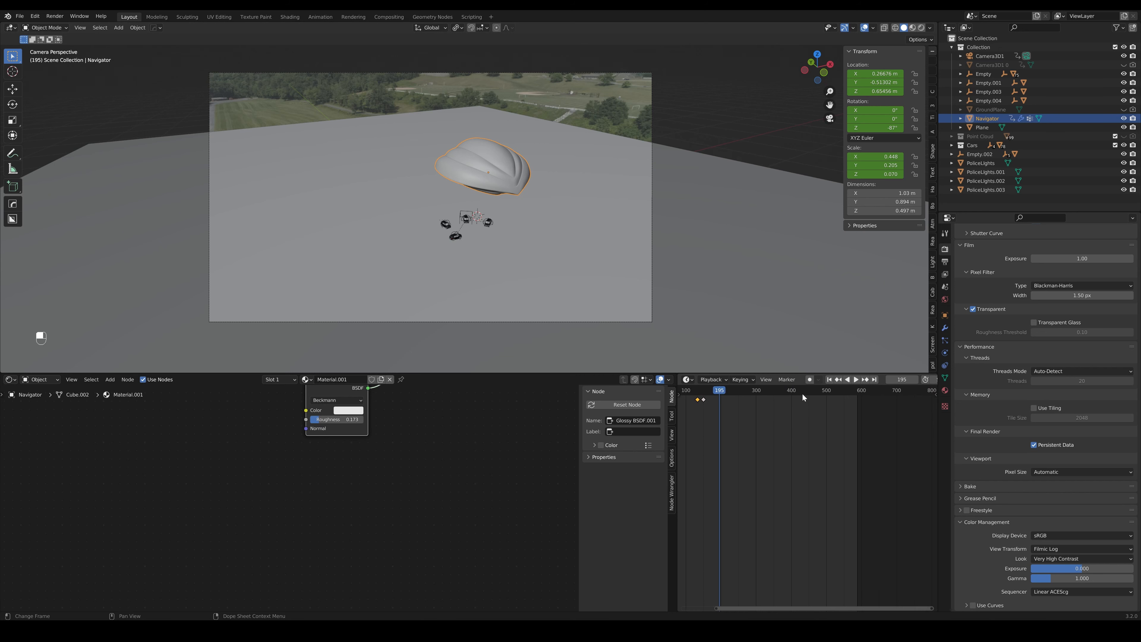
mouse_move(800, 390)
left_mouse_down()
mouse_move(822, 392)
mouse_move(800, 395)
mouse_move(812, 395)
left_mouse_up()
key("r")
key("z")
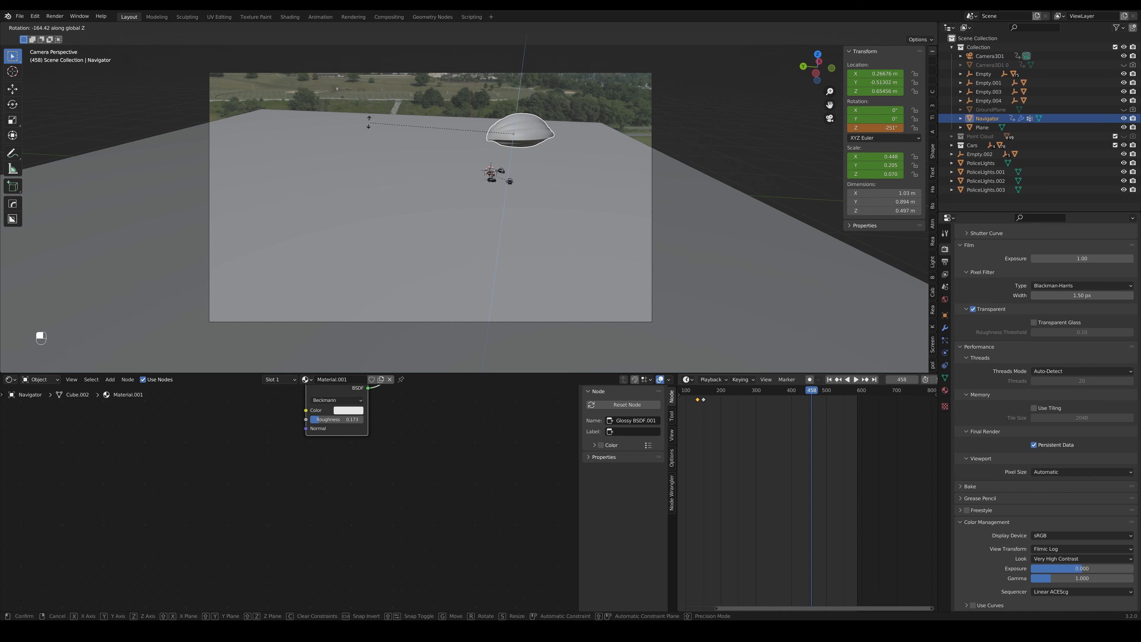
left_click(392, 70)
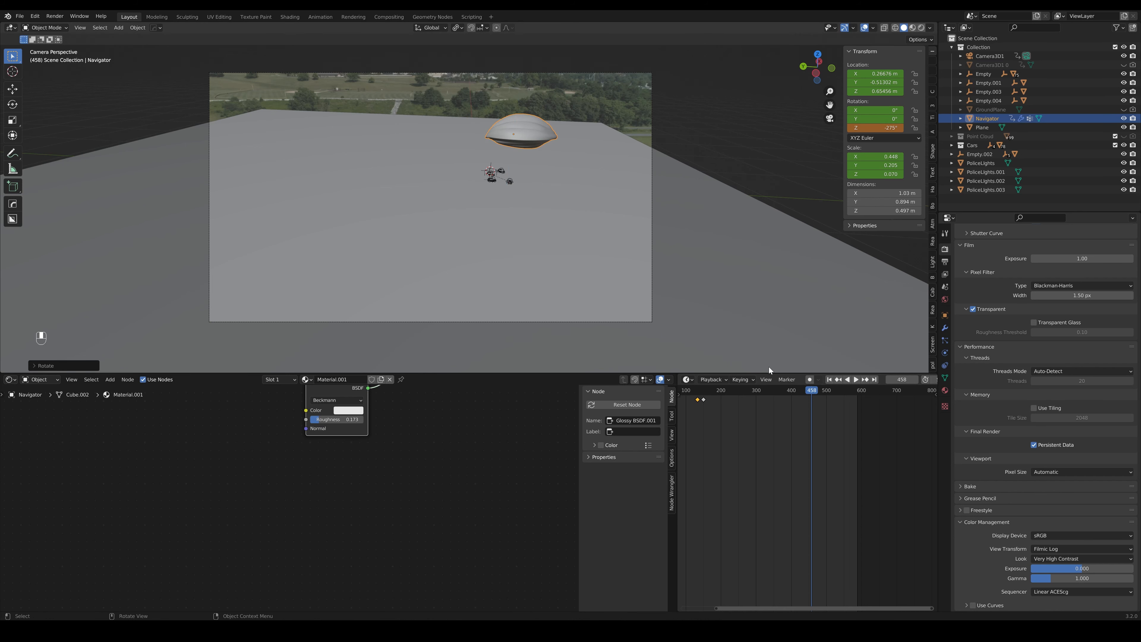
key("i")
left_click(769, 312)
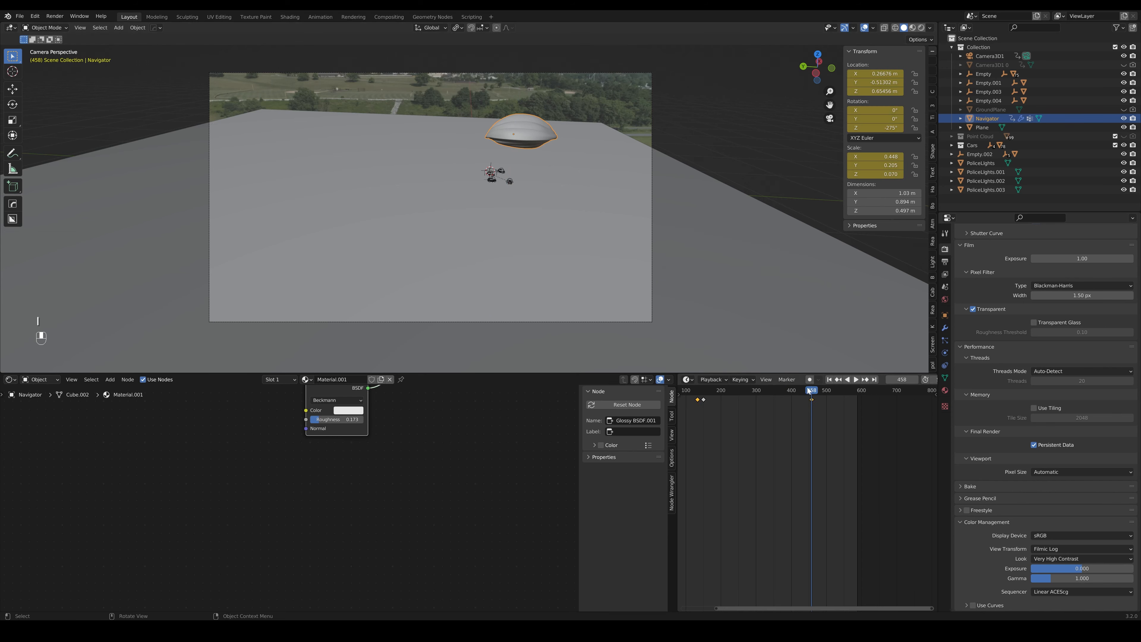
Review the Navigator's motion around the frame 458 keyframe and set the current frame to 481
left_click(804, 394)
left_click_drag(804, 393, 809, 423)
key("space")
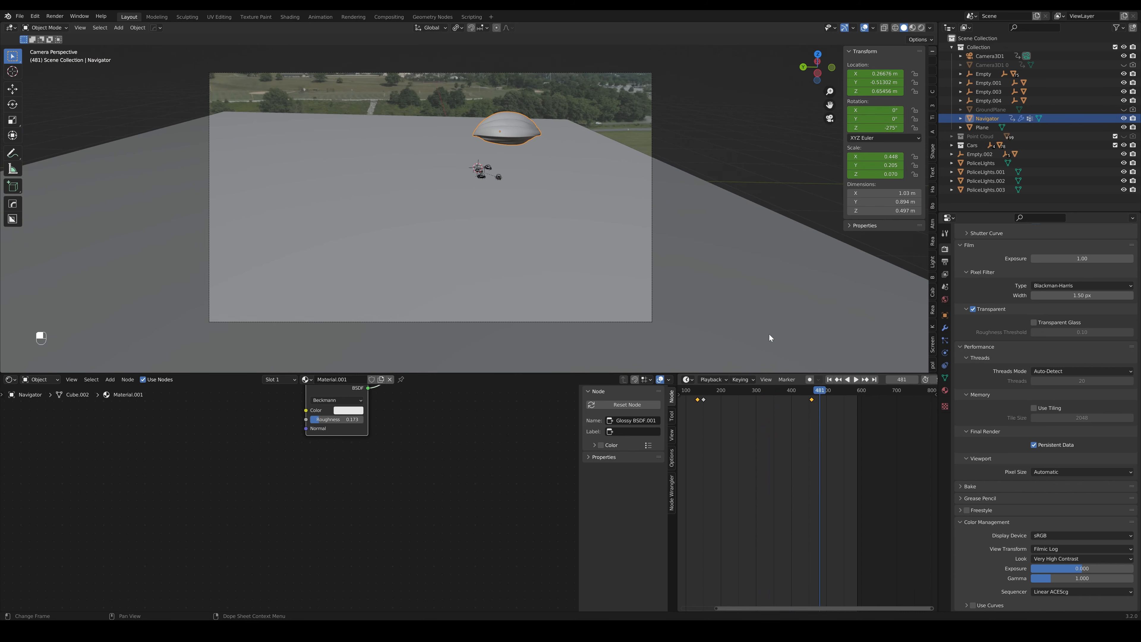
key("g")
key("x")
right_click(537, 194)
key("g")
key("y")
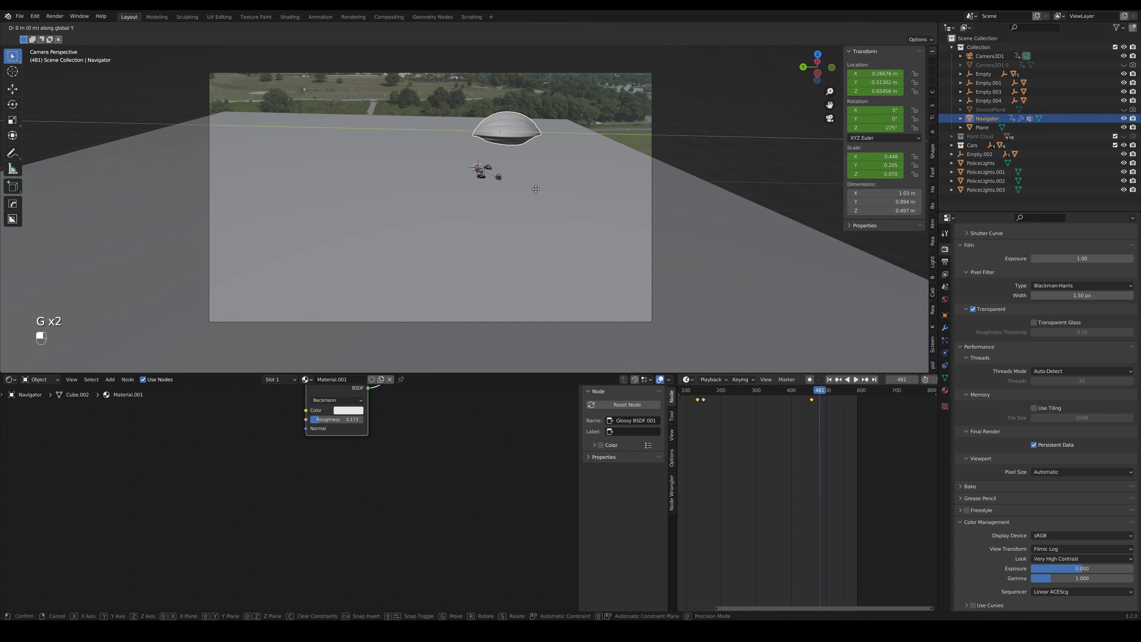
left_click(522, 193)
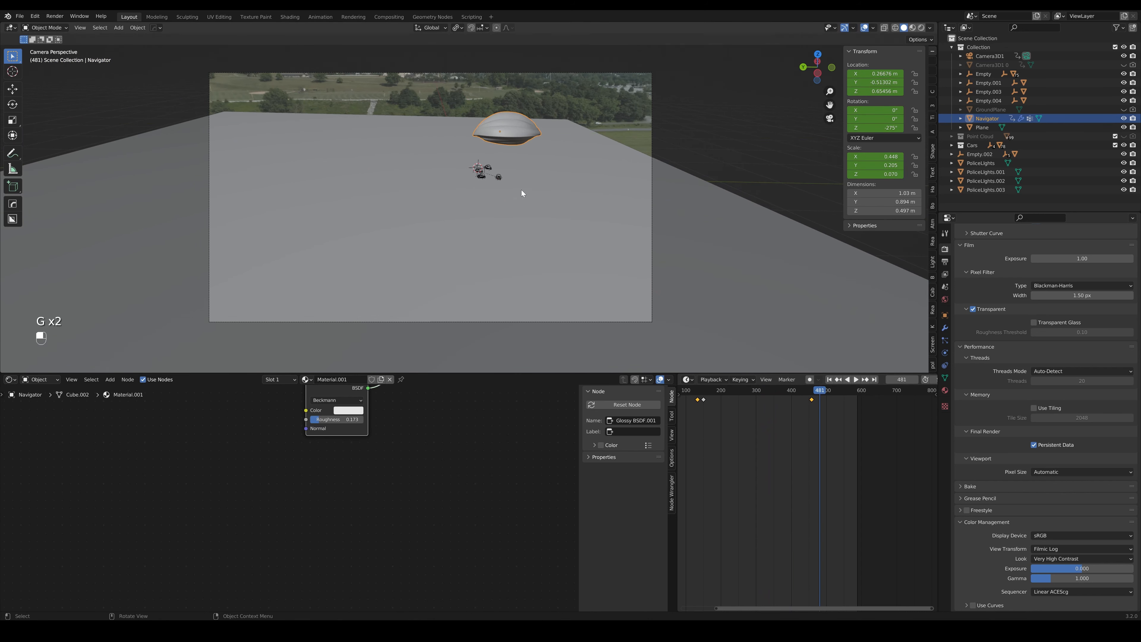
In top view, move the Navigator far beyond the ground plane to about X 1.17 m, Y 9.36 m
left_click(827, 119)
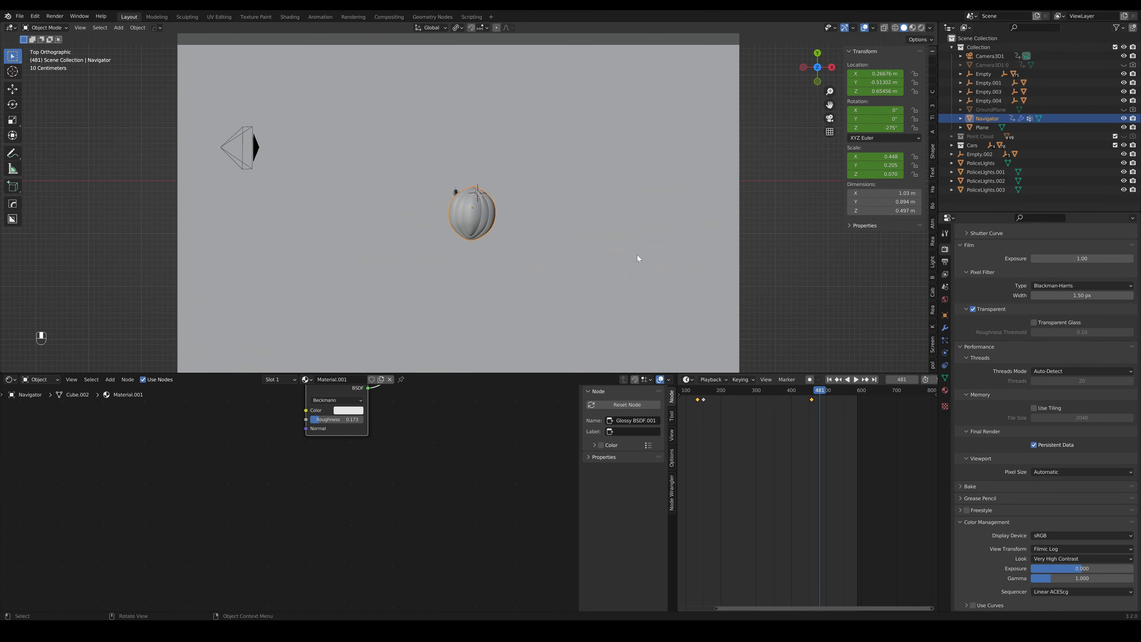
scroll(637, 255, "down", 6)
key("g")
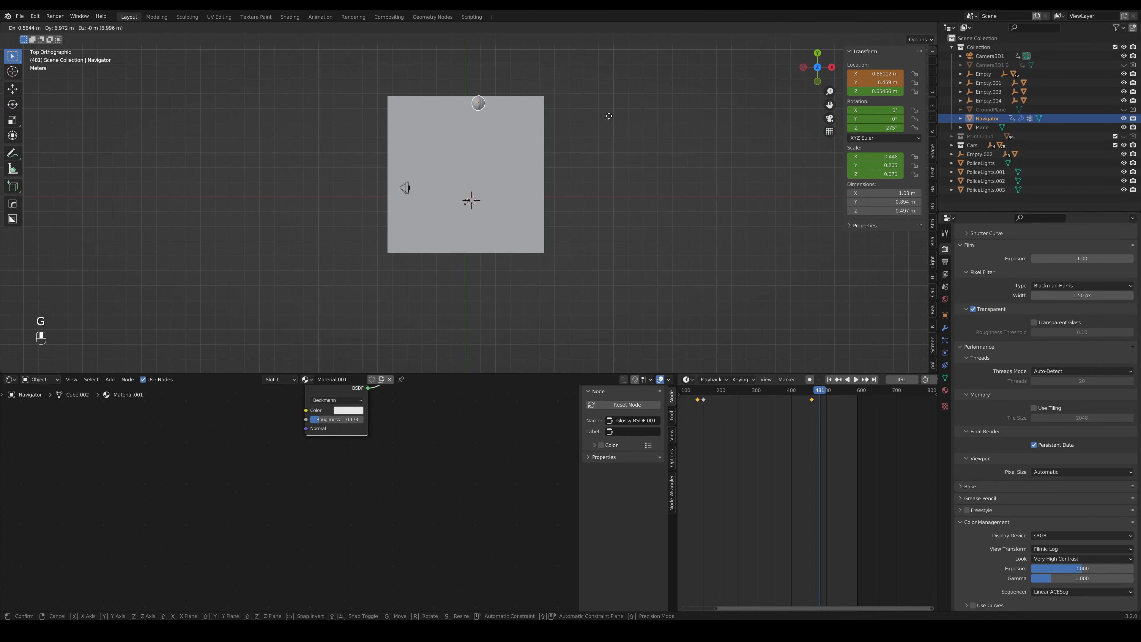
left_click(613, 76)
key("g")
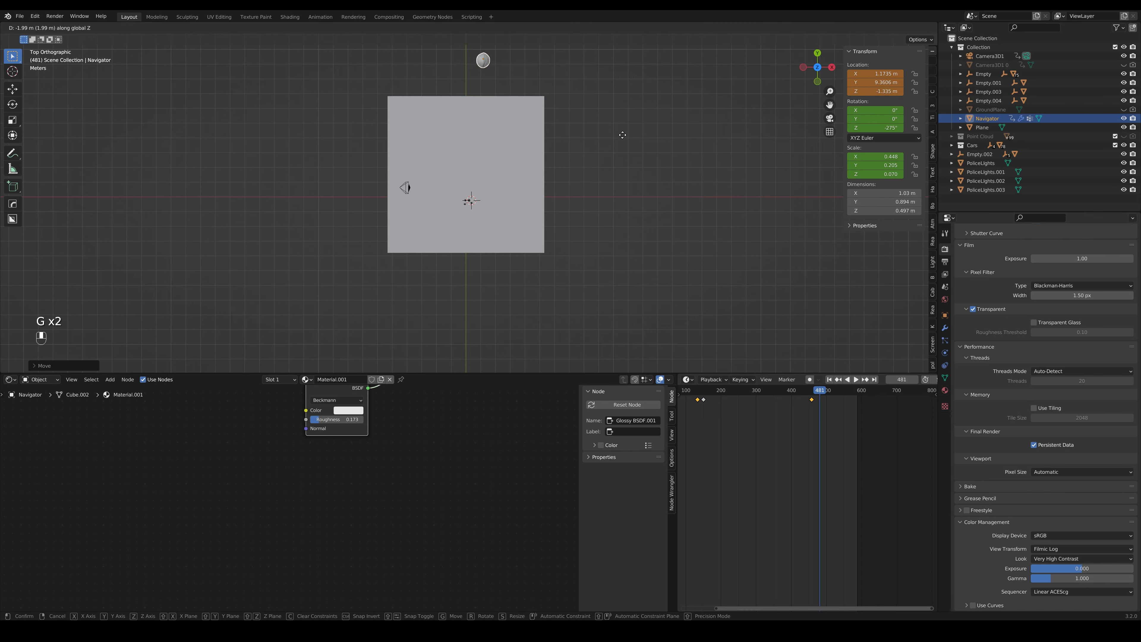
right_click(606, 166)
Raise the Navigator along Z to about 3.41 m and insert a Location, Rotation & Scale keyframe at frame 481
left_click_drag(605, 165, 585, 104)
key("g")
key("z")
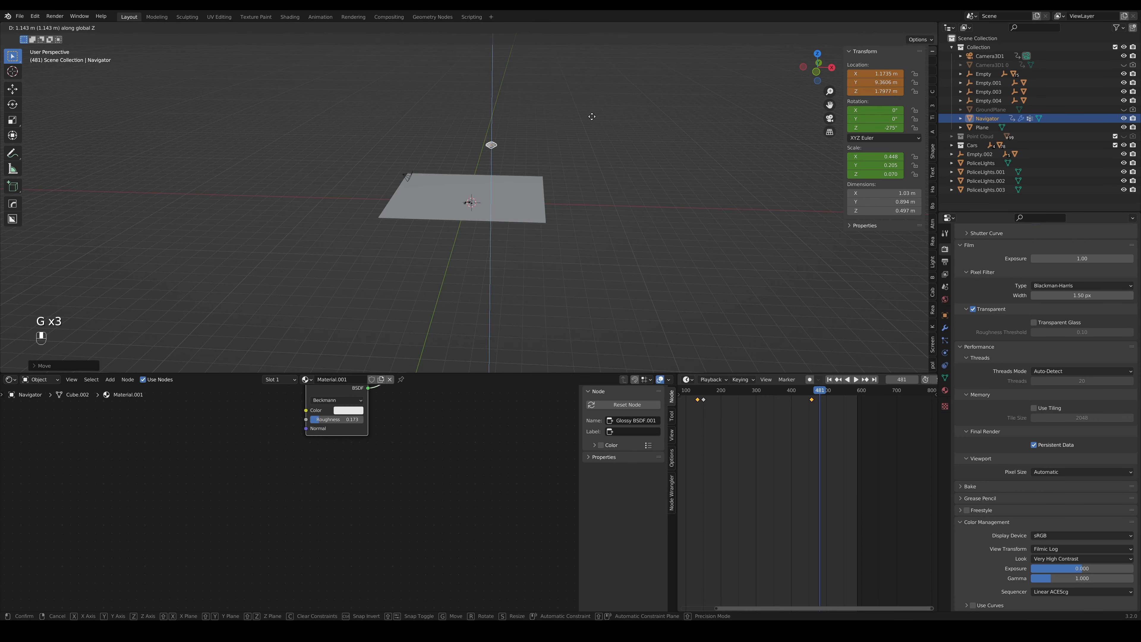
left_click(598, 99)
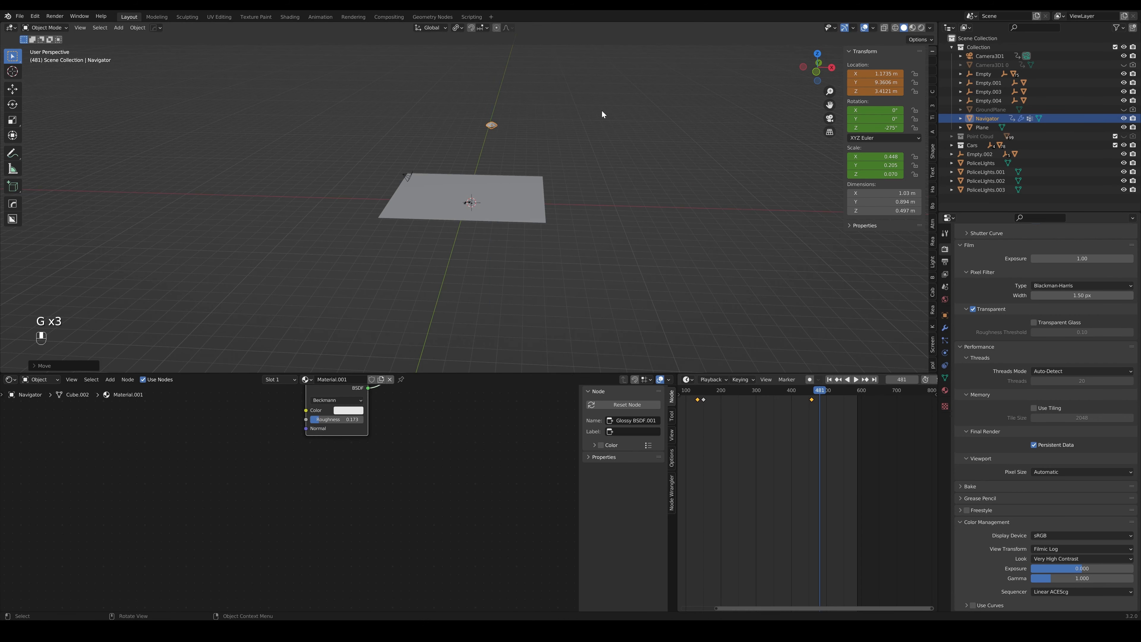
key("i")
left_click(635, 138)
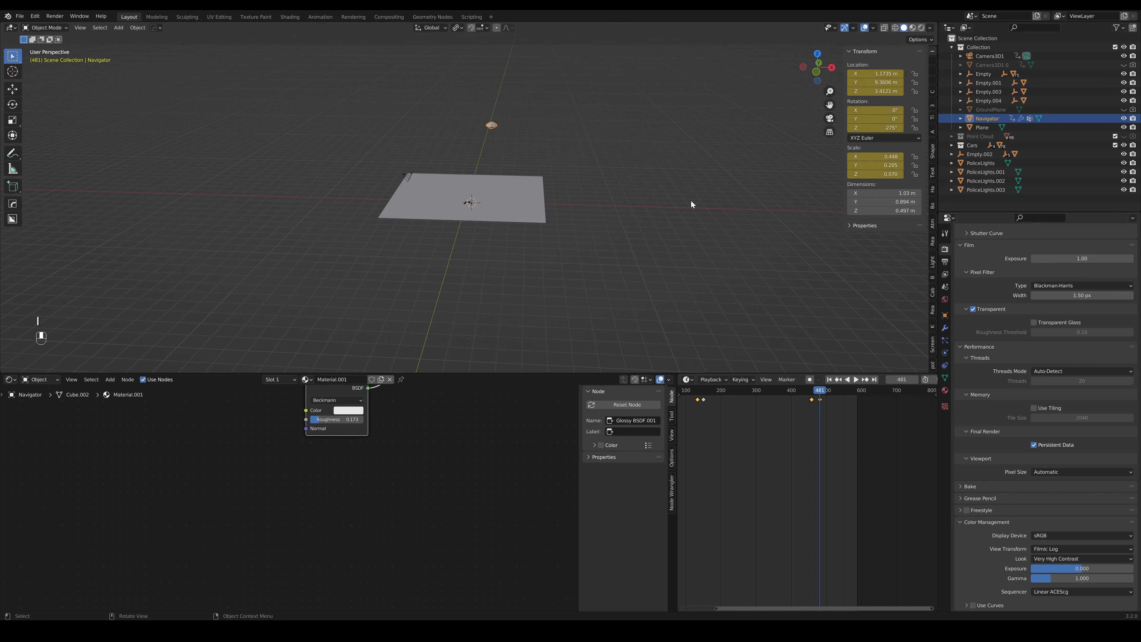
Examine the Navigator's exit path near frame 480 from a low angle outside the camera view
scroll(591, 212, "up", 3)
mouse_move(822, 391)
left_mouse_down()
mouse_move(807, 396)
mouse_move(819, 405)
left_mouse_up()
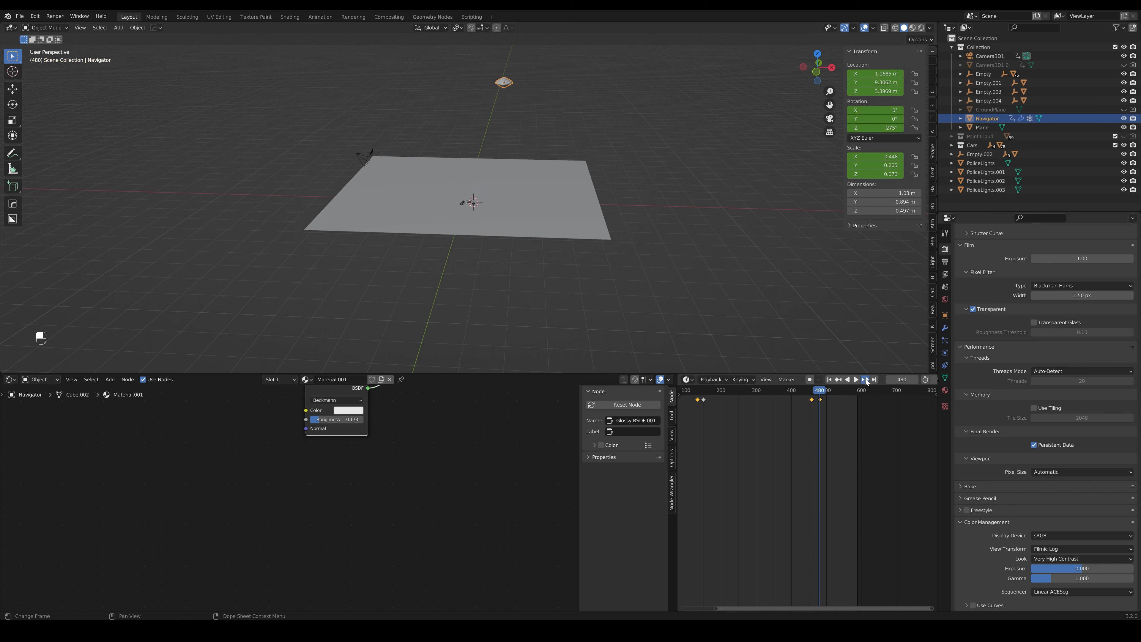
left_click_drag(656, 157, 674, 283)
scroll(506, 219, "up", 2)
left_click_drag(557, 219, 591, 201)
At frame 468, tilt the Navigator about 18° around the global X axis and insert a Rotation keyframe
left_click(815, 395)
key("space")
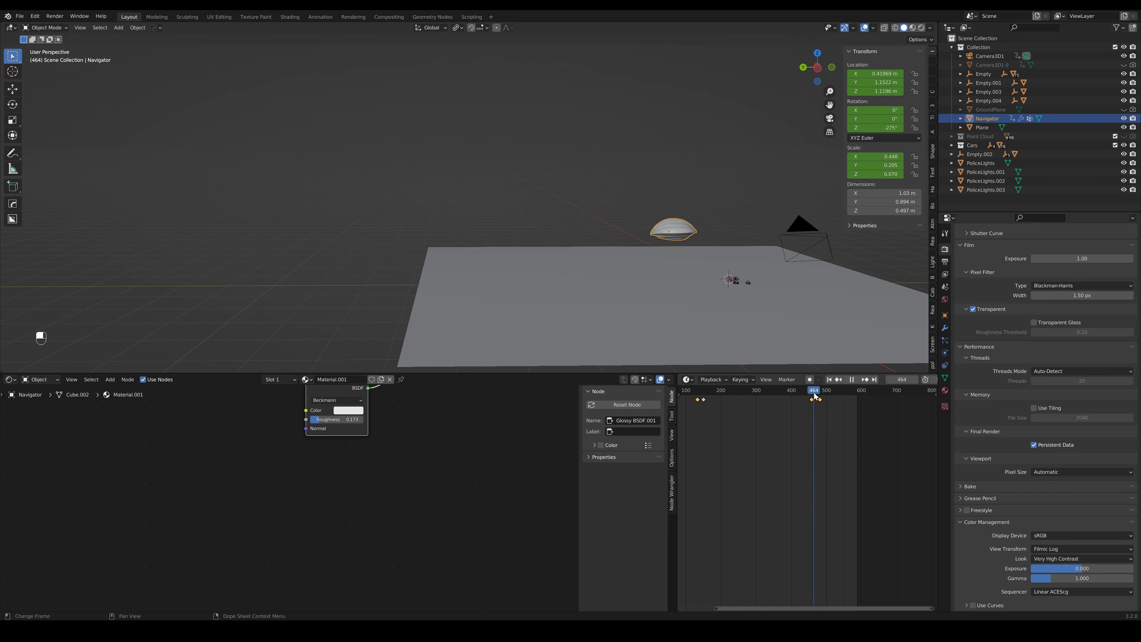
key("r")
key("x")
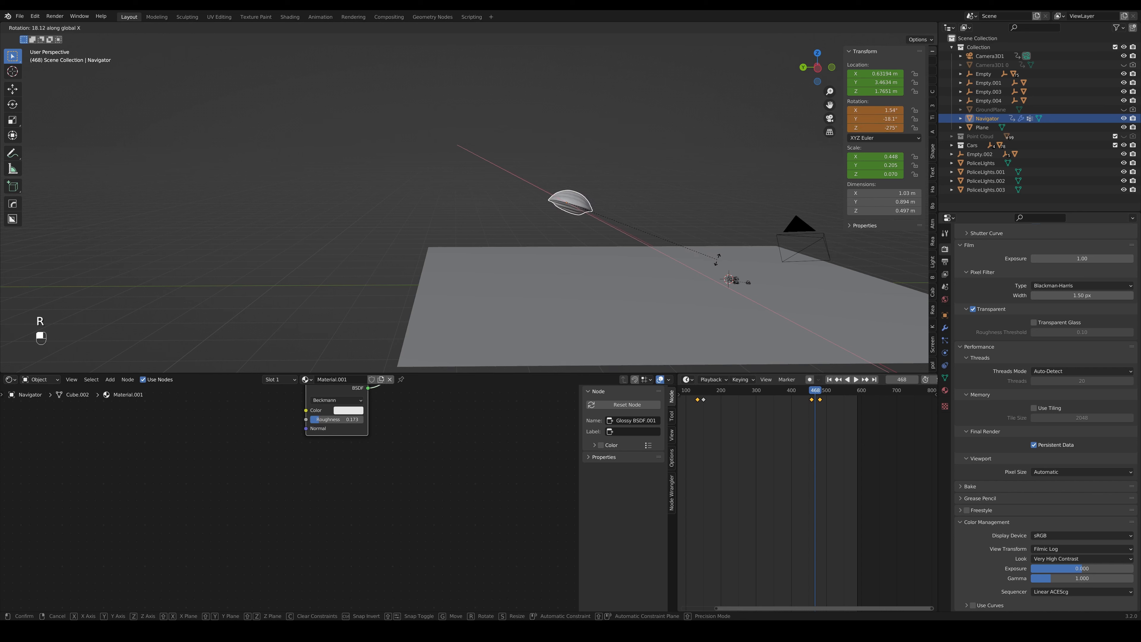
left_click(717, 260)
key("i")
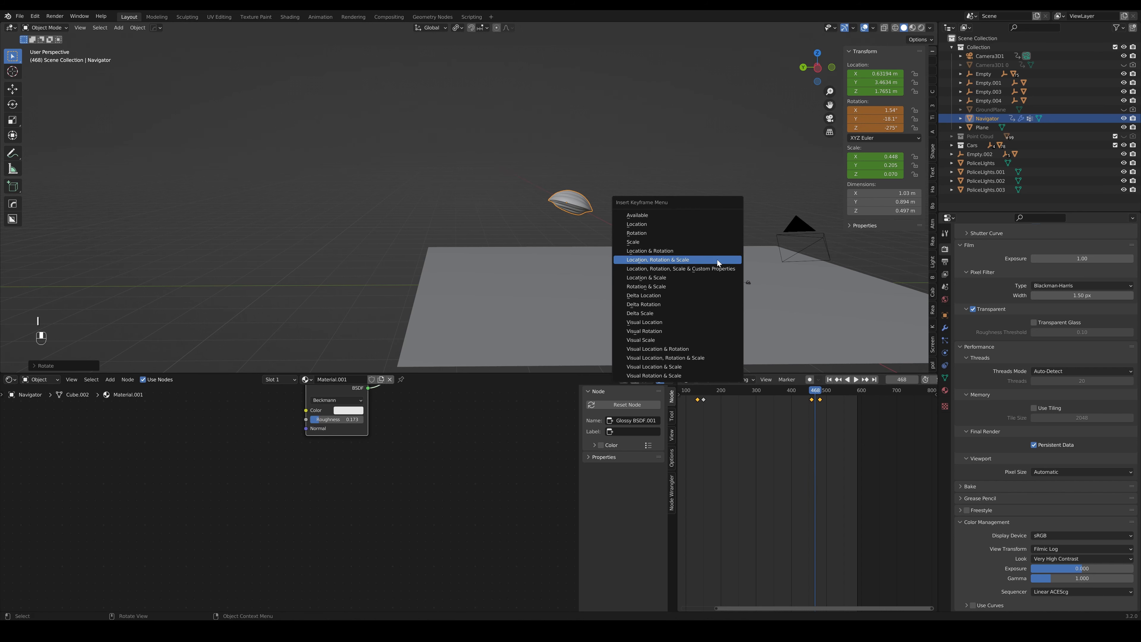
left_click(714, 232)
Play back the Navigator's complete arrival and departure through the camera from the start of the timeline
left_click_drag(815, 390, 818, 391)
left_click(828, 119)
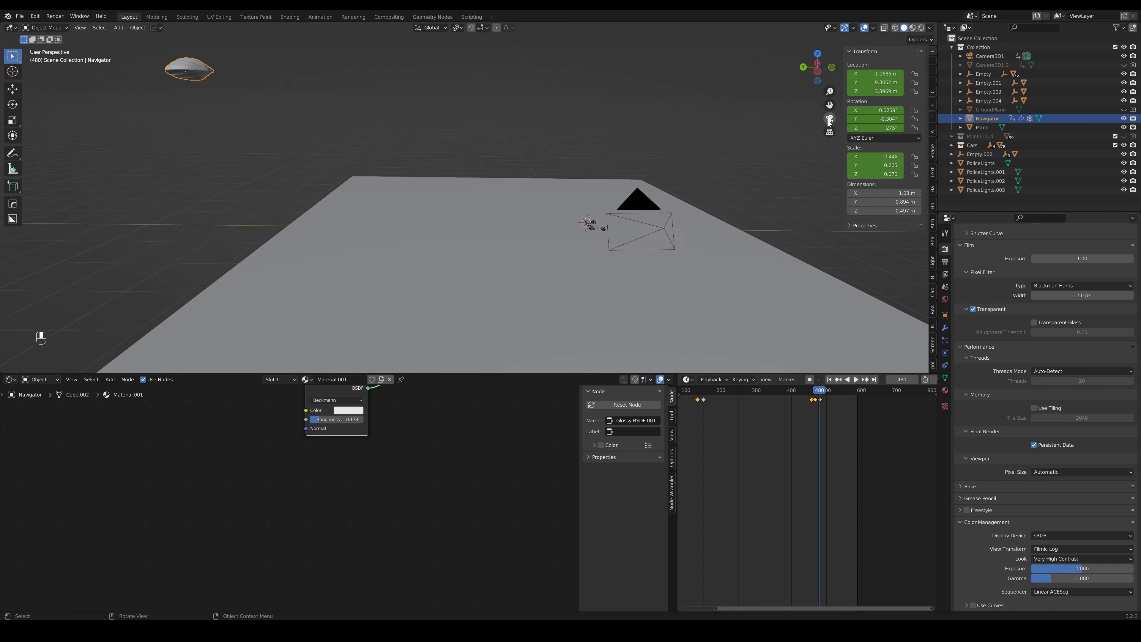
key("space")
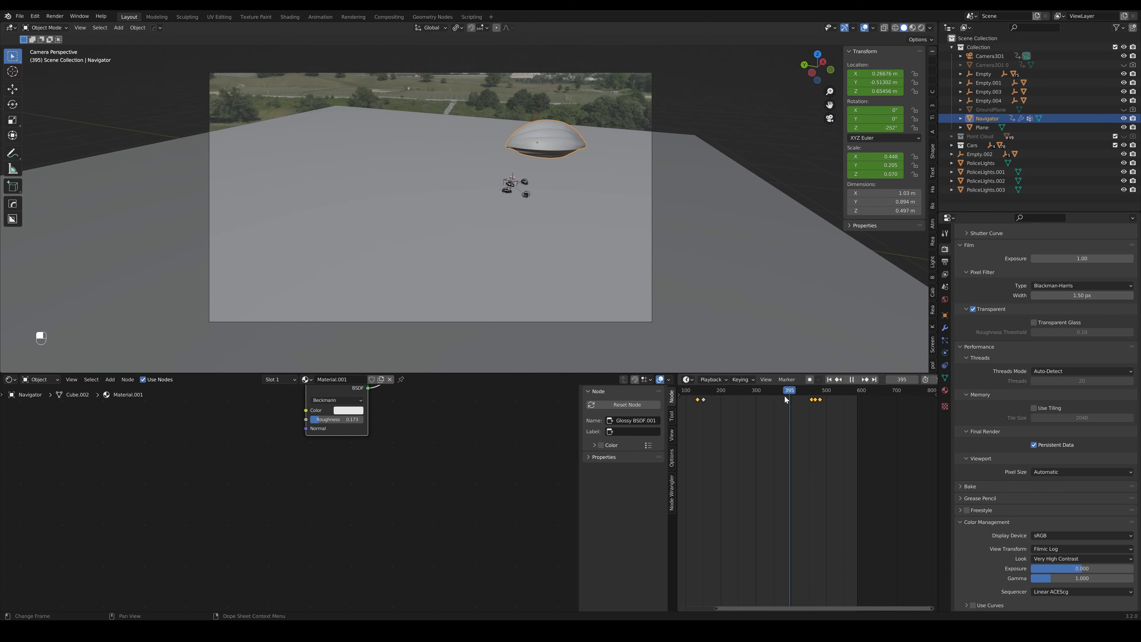
scroll(808, 455, "down", 12)
left_click_drag(805, 456, 848, 458)
scroll(833, 453, "up", 7)
left_click_drag(791, 392, 780, 394)
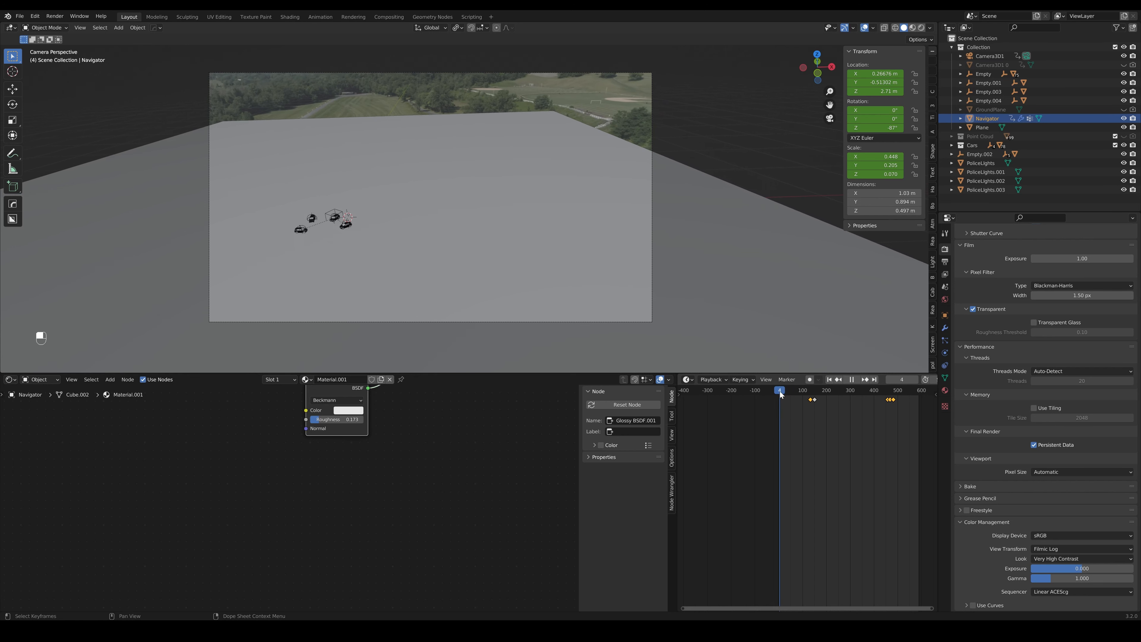
key("space")
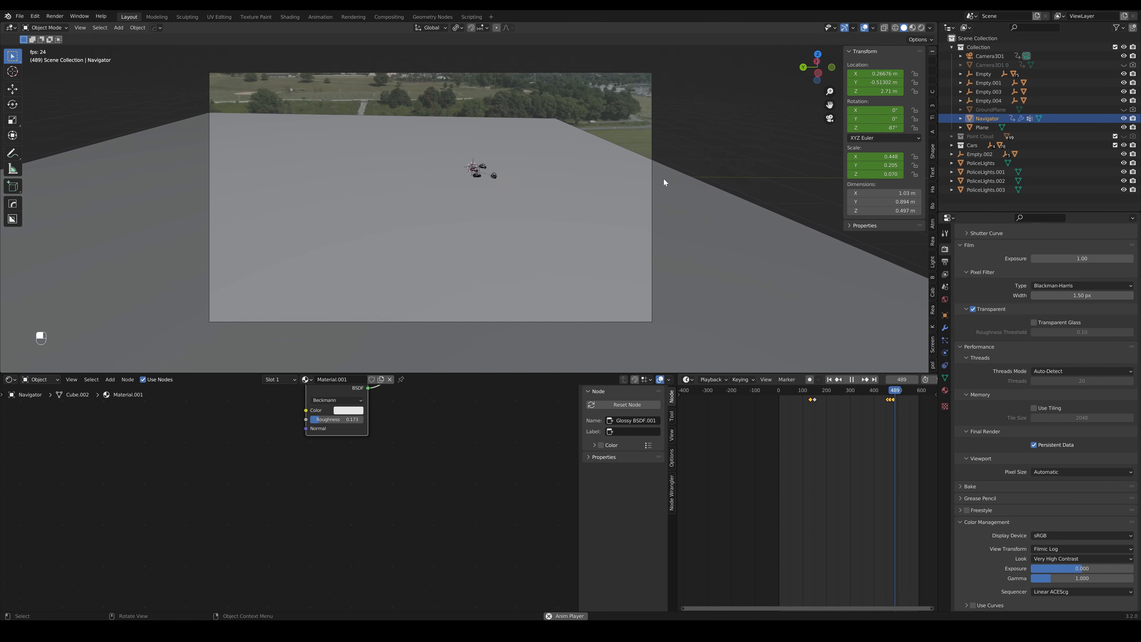
key("space")
Switch the viewport to Rendered shading and review the Navigator's flight above the cars through the camera
key("z")
left_click(544, 169)
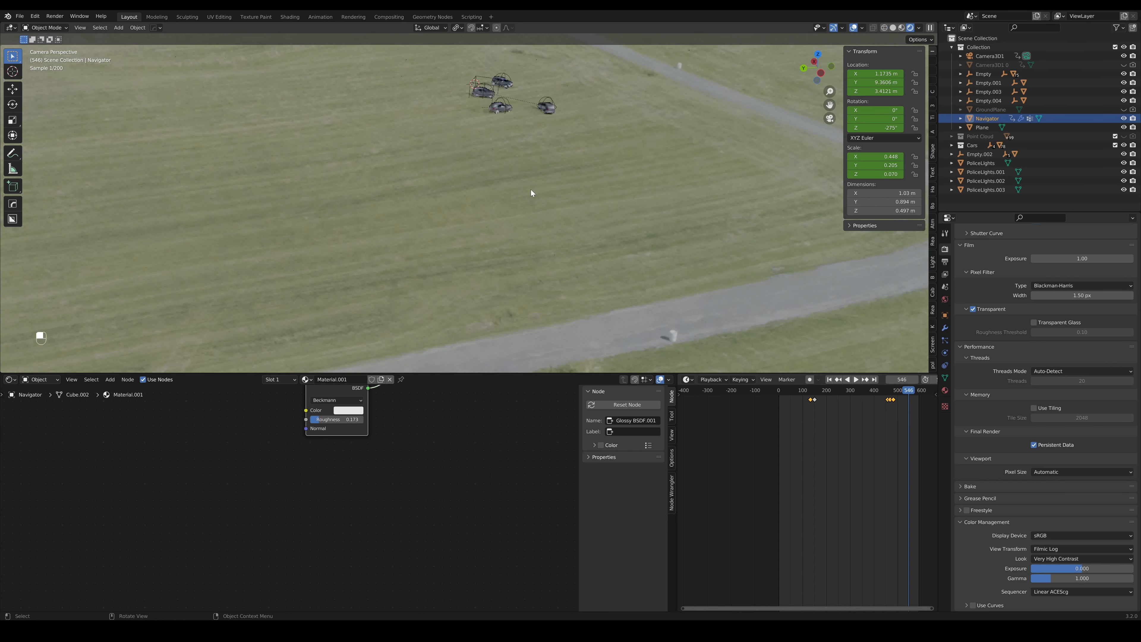
scroll(535, 201, "down", 6)
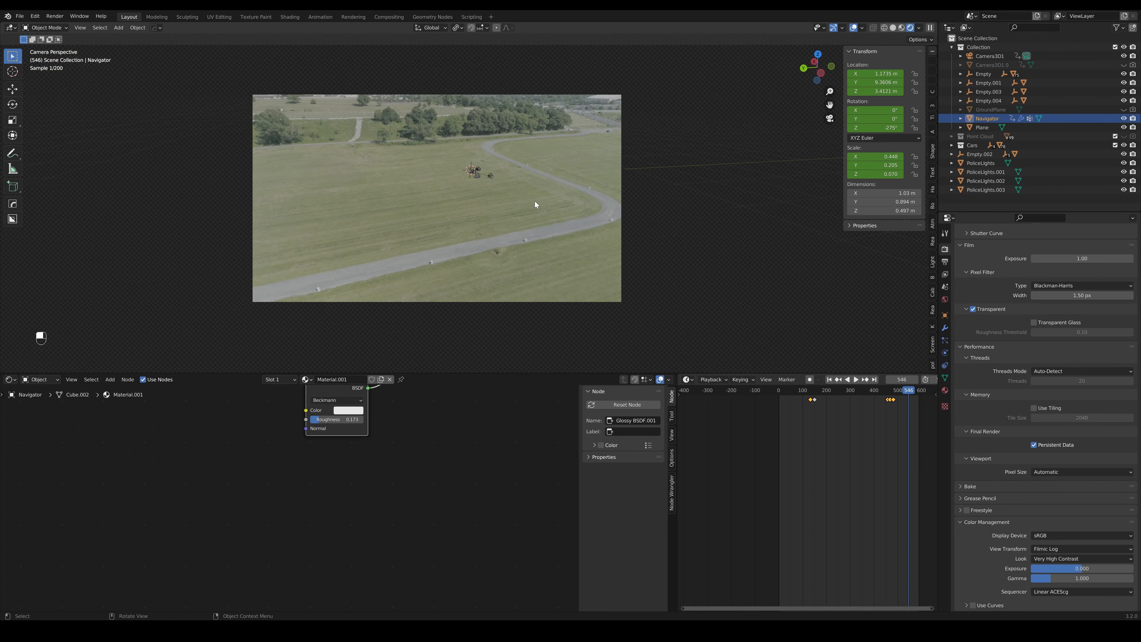
scroll(535, 200, "up", 4)
left_click_drag(537, 165, 522, 215)
key("z")
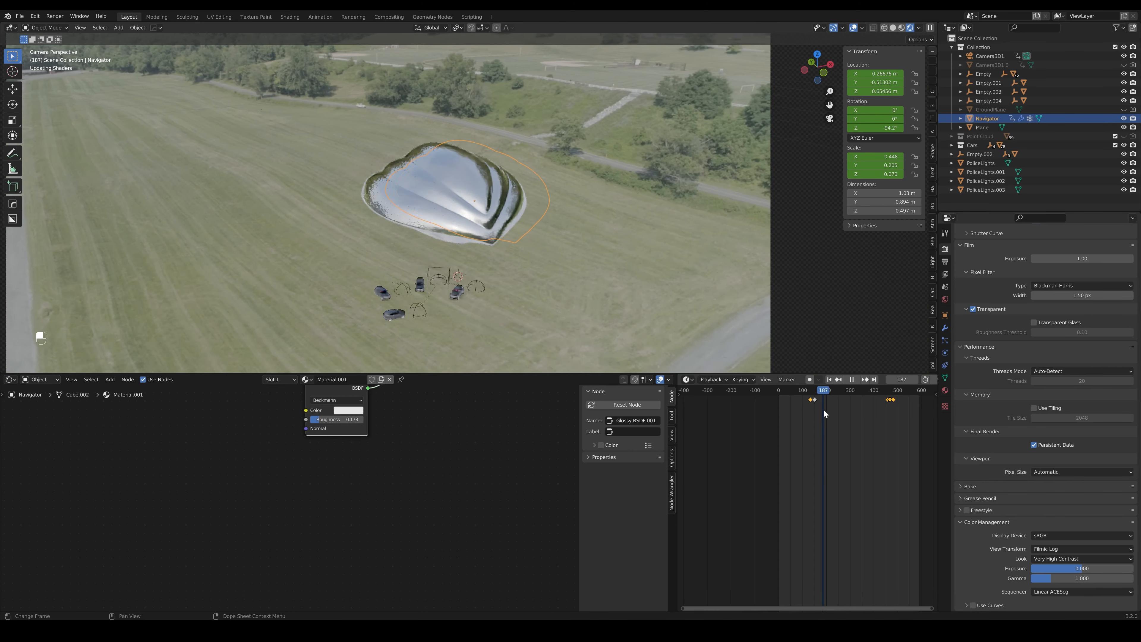
left_click_drag(824, 411, 831, 408)
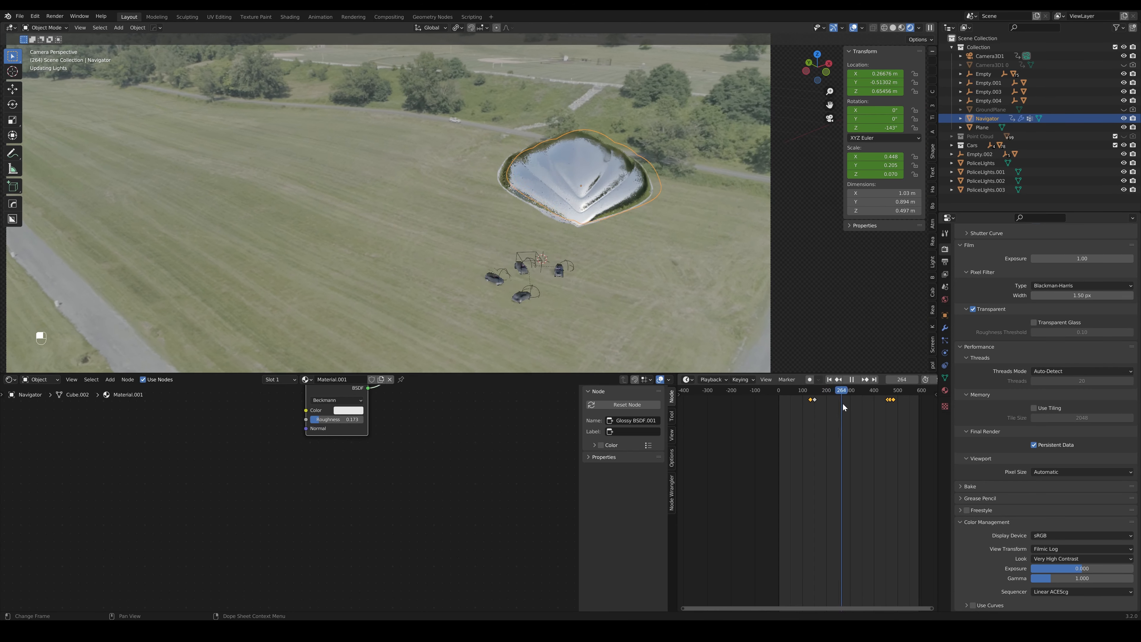
key("space")
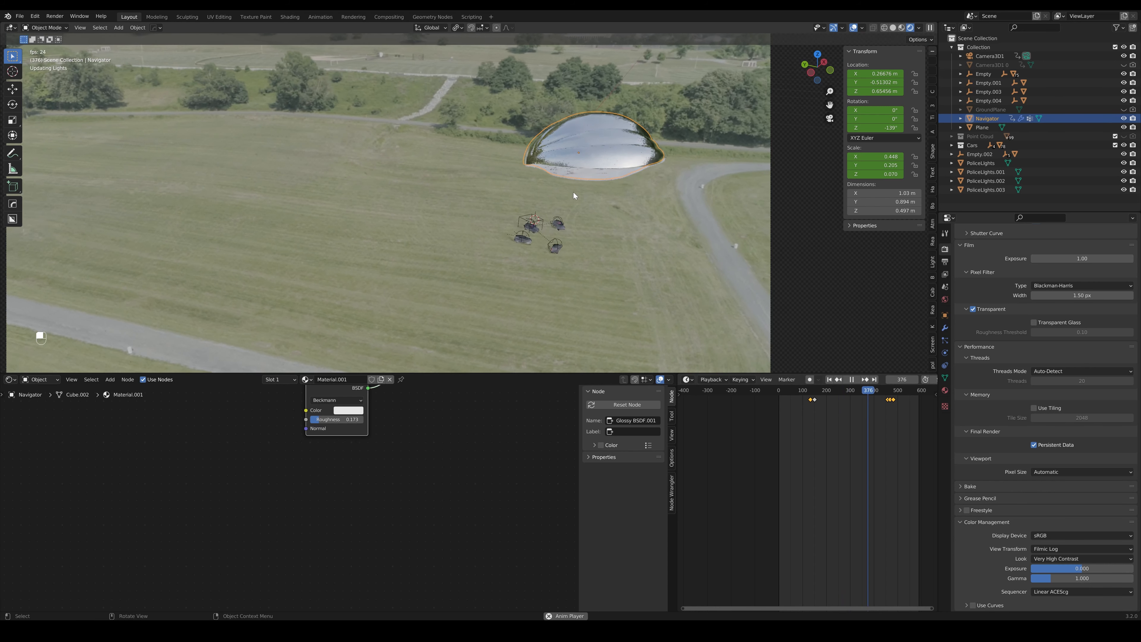
key("space")
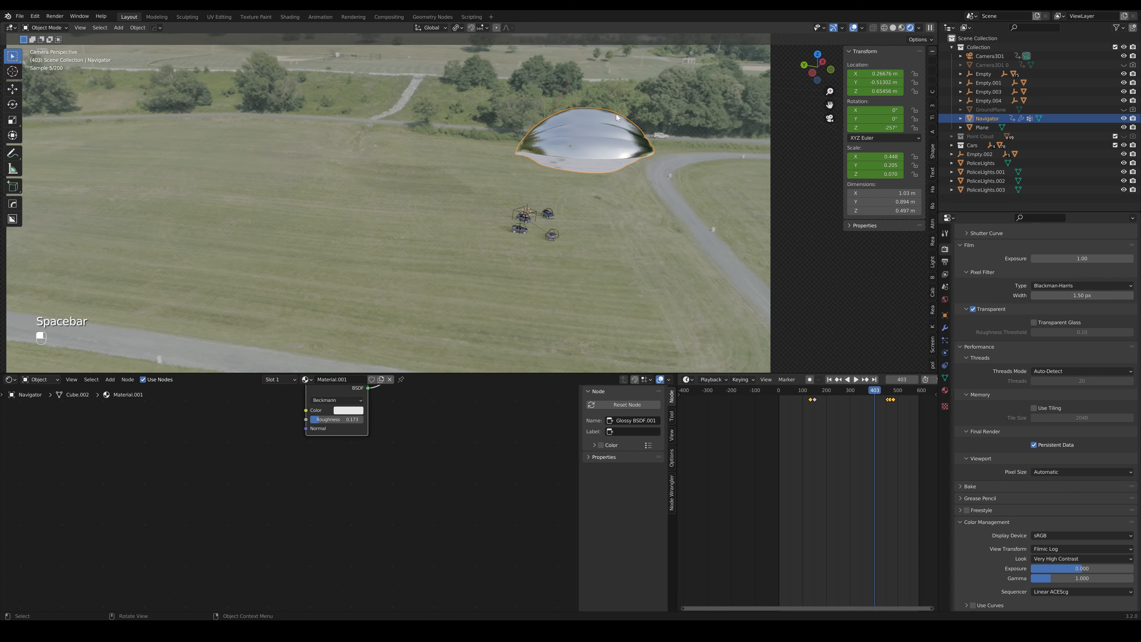
Examine the Navigator's reflective hull up close in the rendered camera view at frame 403
scroll(615, 116, "up", 6)
left_click_drag(611, 125, 385, 362)
scroll(503, 254, "up", 3)
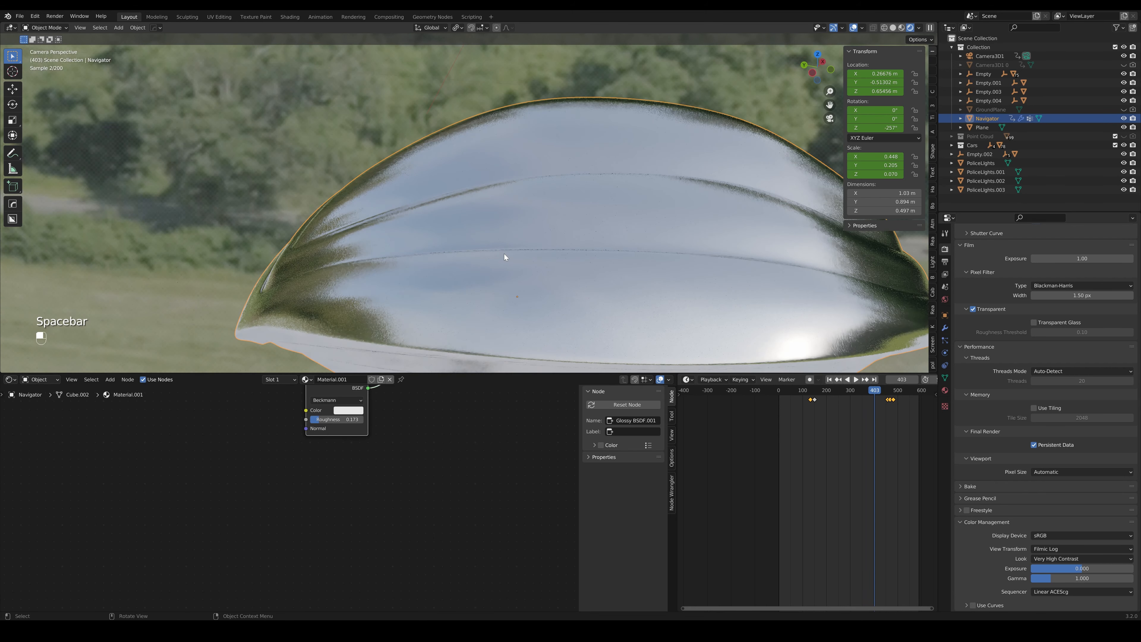
scroll(580, 288, "down", 2)
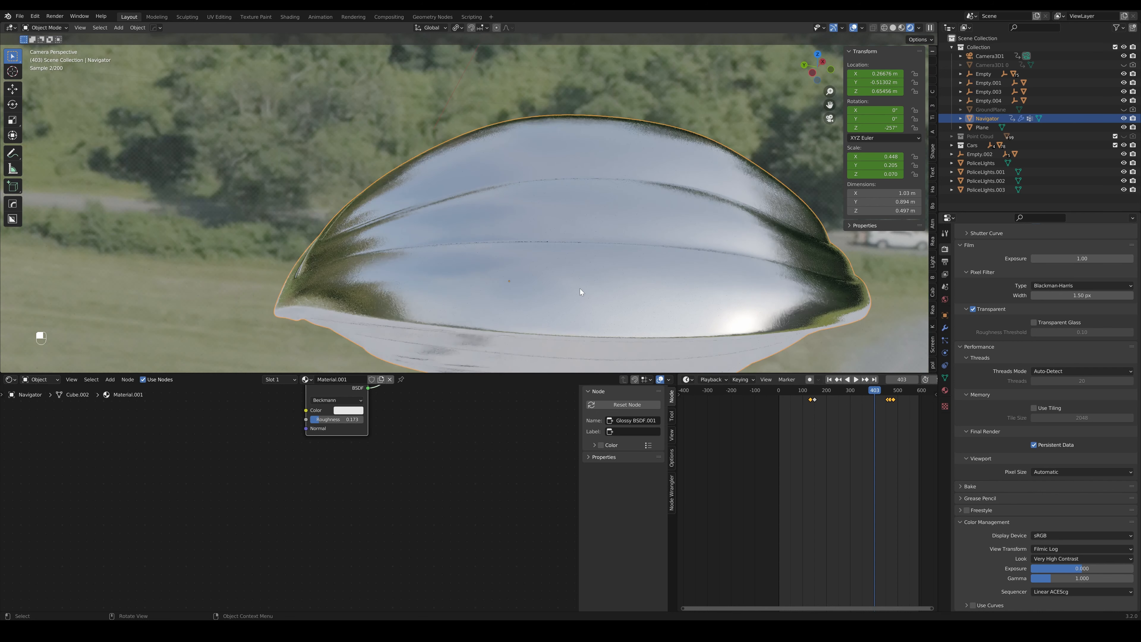
Review the surface settings of the Navigator's Material.001
scroll(582, 284, "down", 1)
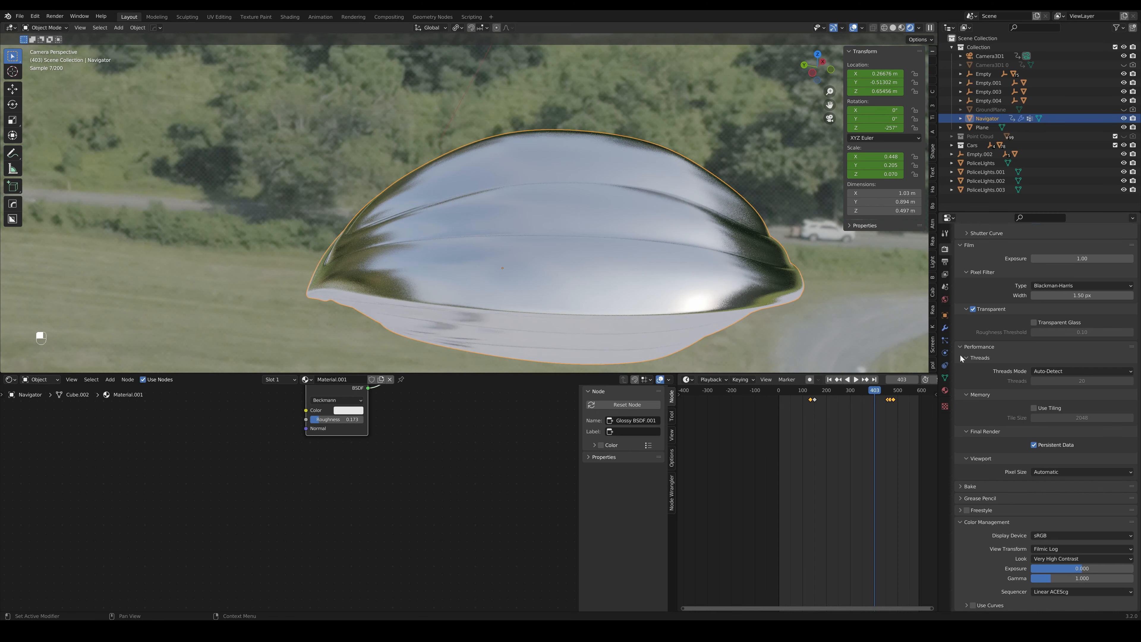
left_click(944, 390)
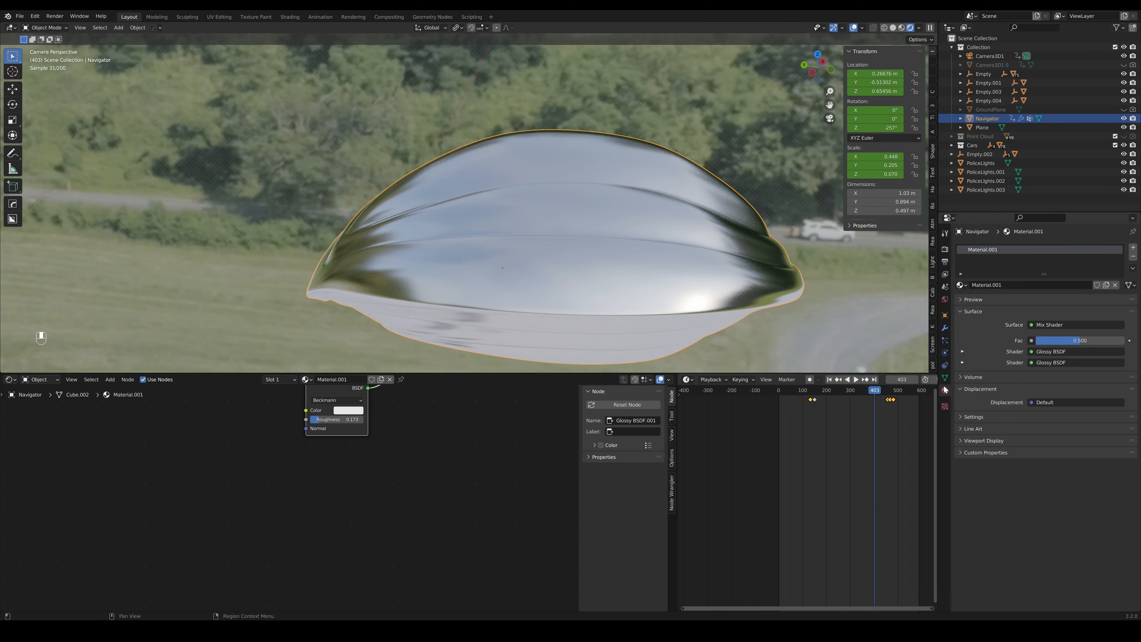
scroll(638, 251, "down", 1)
Scale the ground Plane under the cars up uniformly to about 7.112
scroll(638, 250, "down", 4)
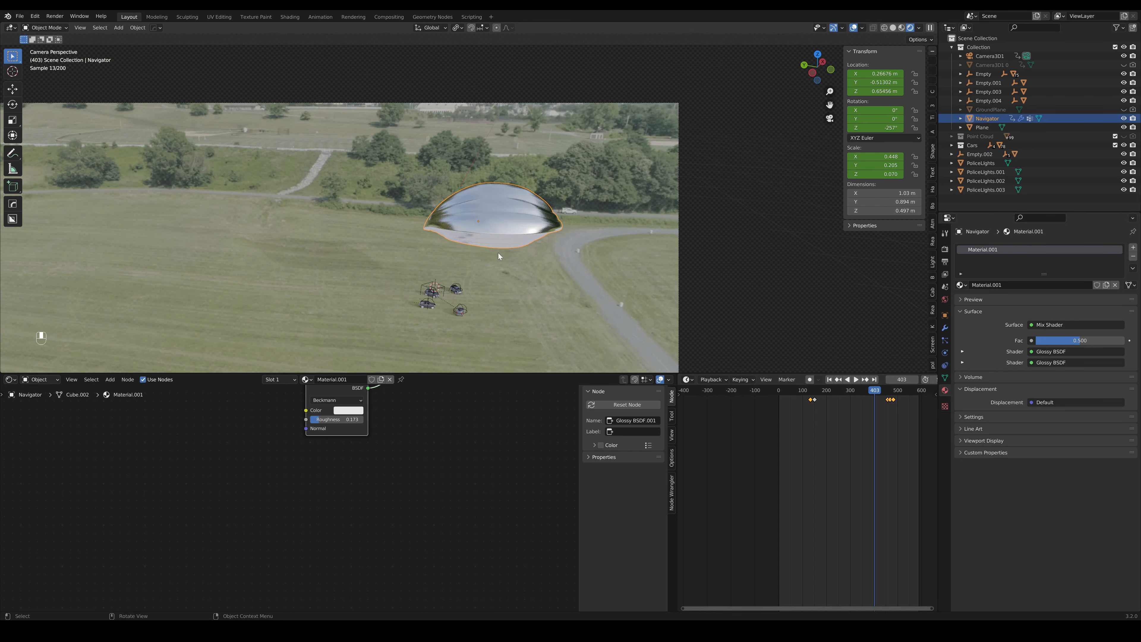
scroll(530, 238, "up", 2)
left_click(465, 313)
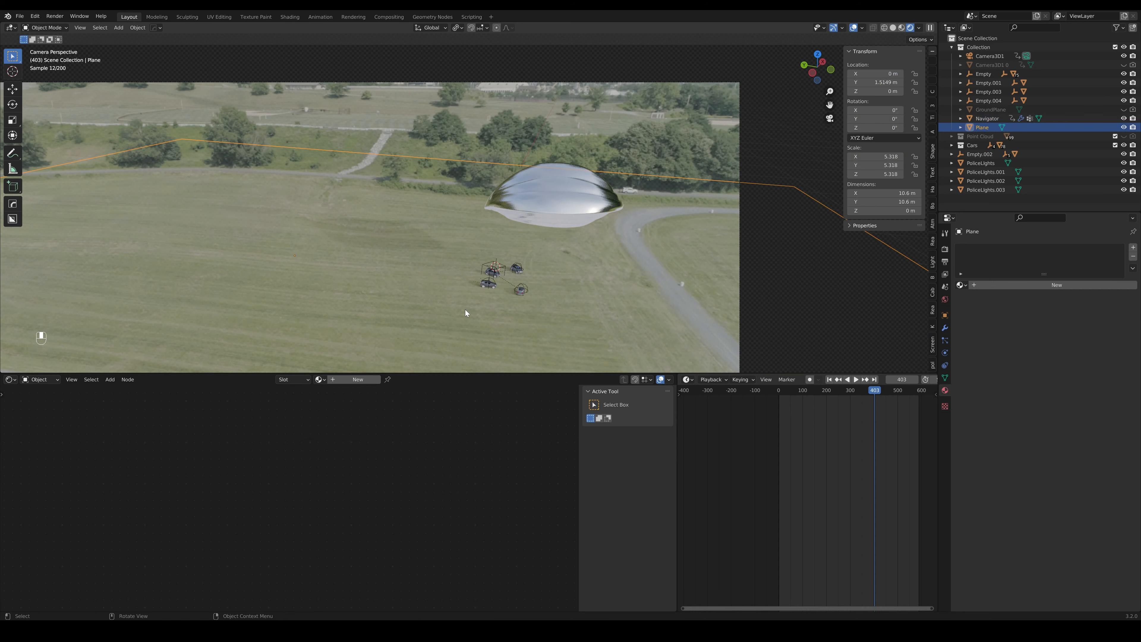
key("s")
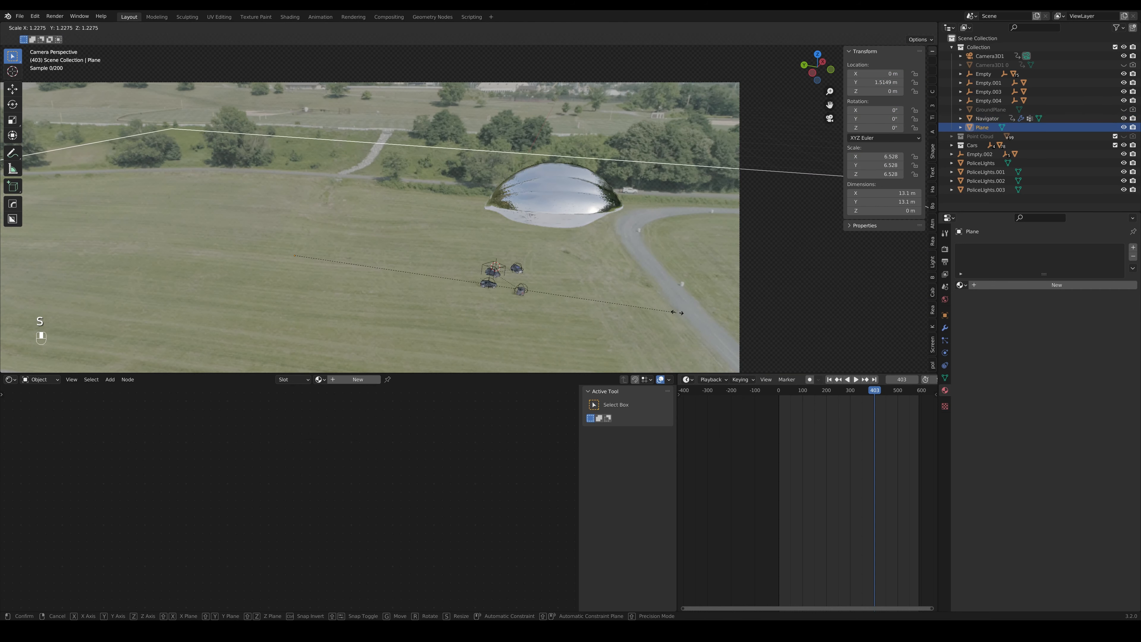
left_click(764, 327)
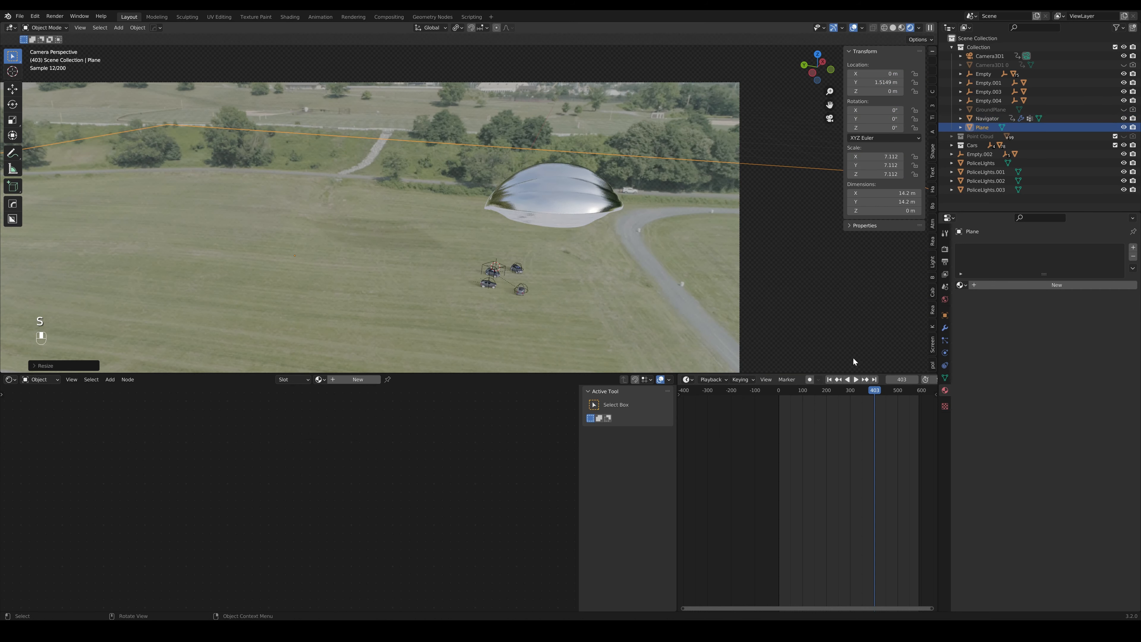
Move to frame 439 and check the Navigator and cars in the rendered camera view
key("space")
left_click_drag(871, 391, 882, 412)
scroll(599, 249, "down", 4)
scroll(555, 263, "up", 7)
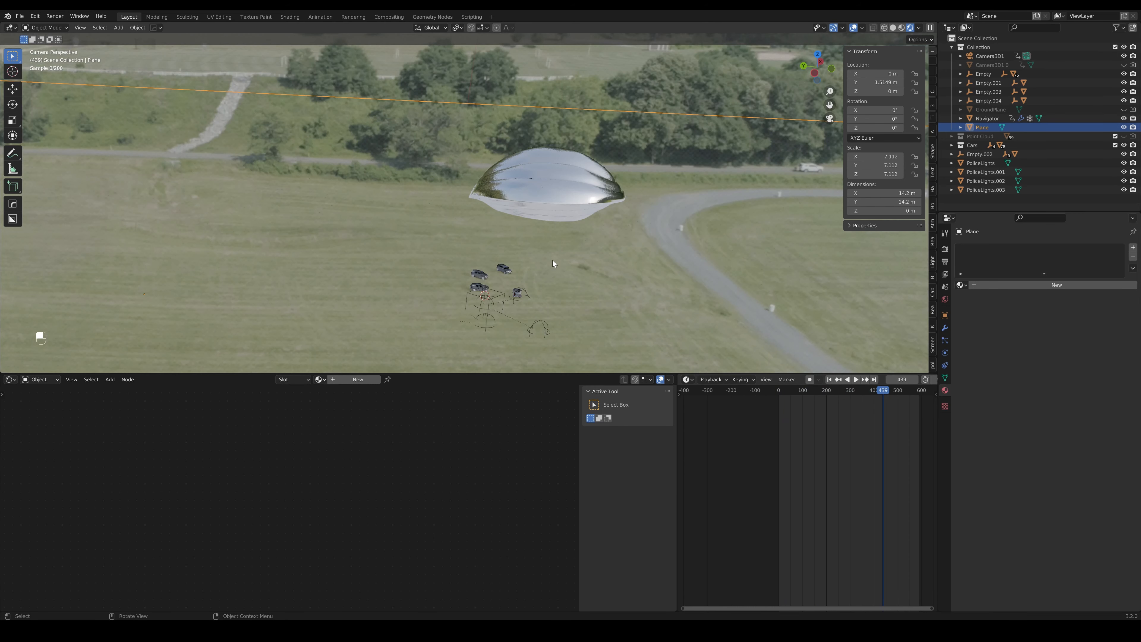
Switch the viewport to Solid shading and save the scene file
key("z")
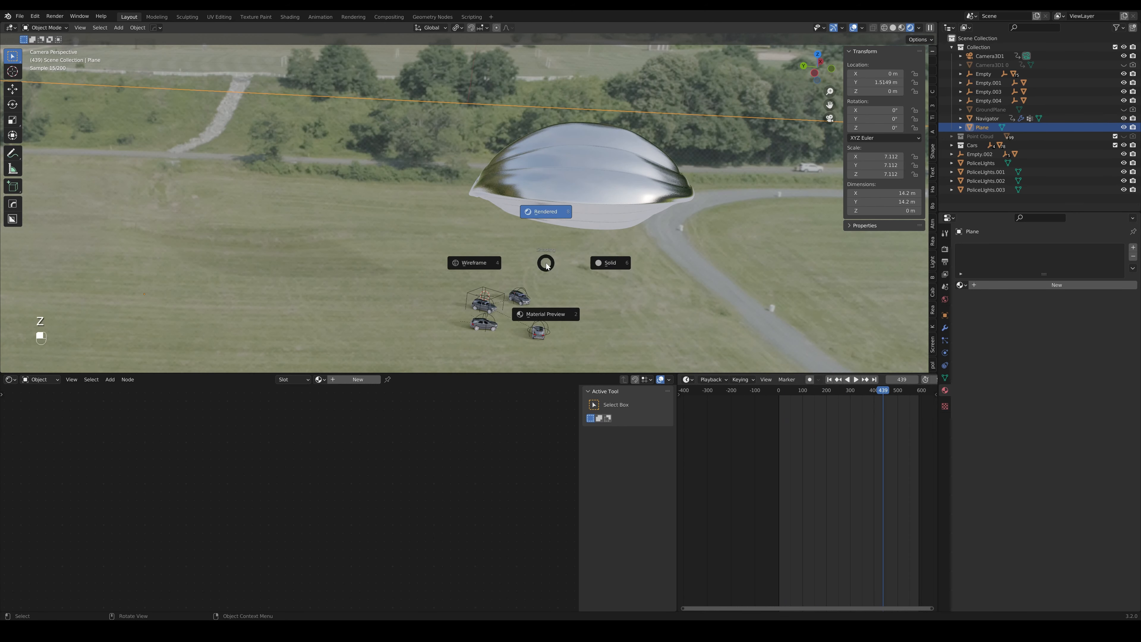
left_click(604, 261)
key("ctrl+s")
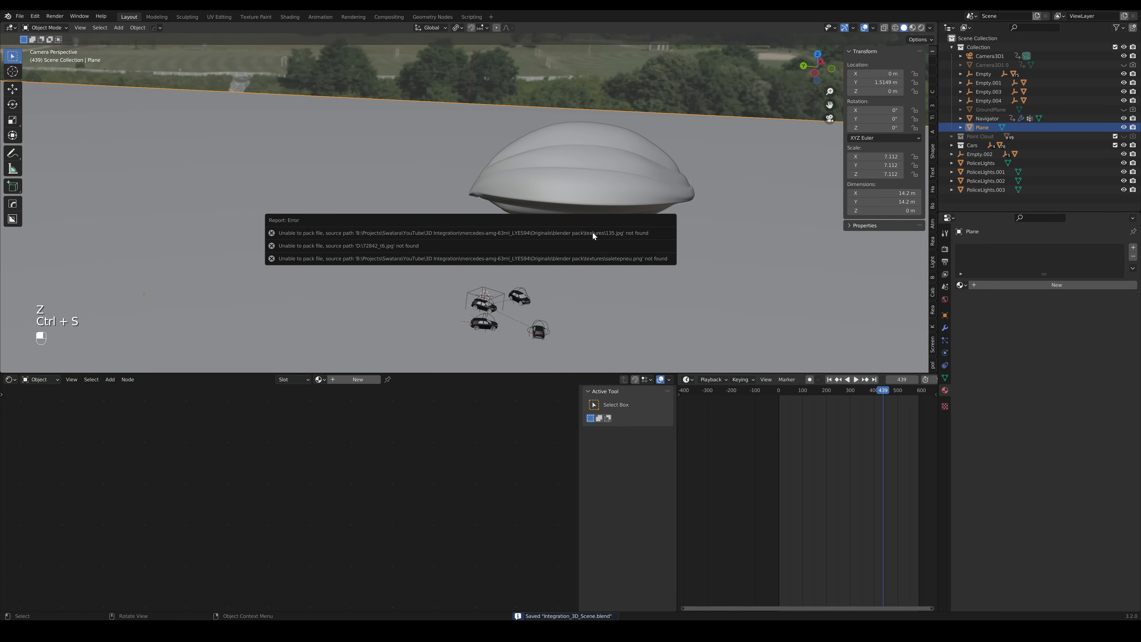
scroll(605, 310, "down", 4)
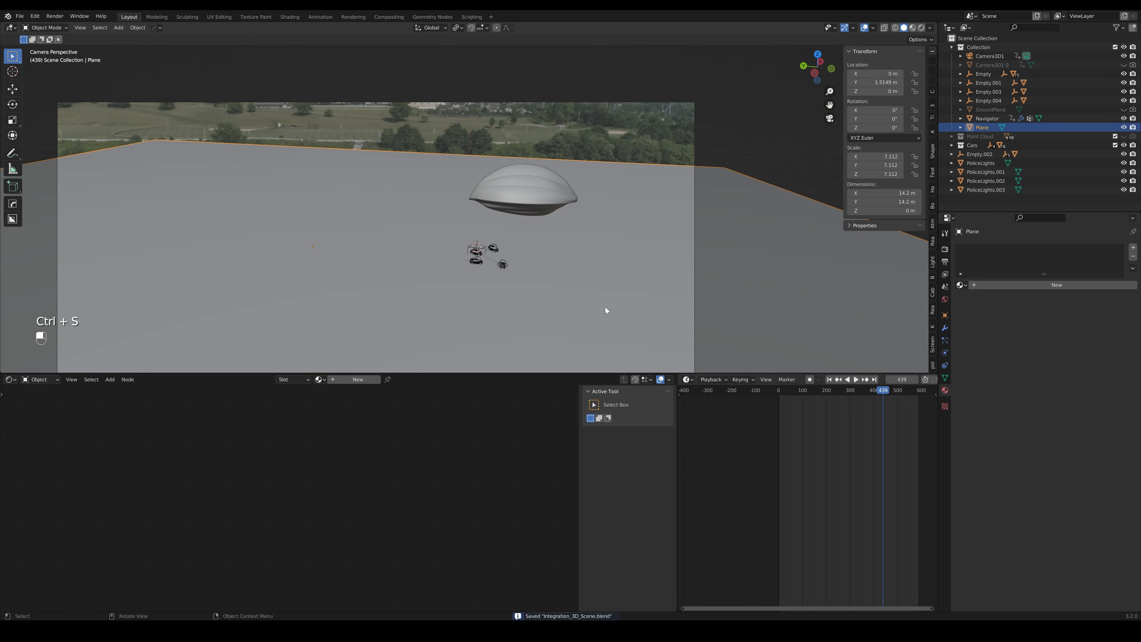
scroll(619, 271, "down", 3)
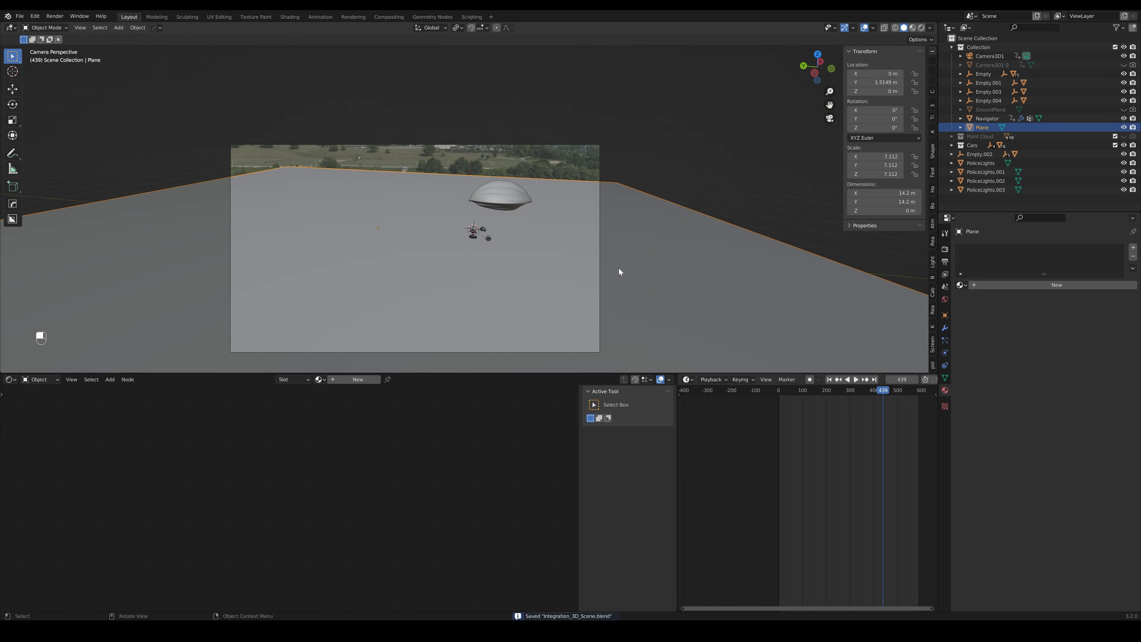
In the compositing node tree, delete the Denoise node and connect the Render Layers Image output directly to the Composite Image input
left_click(945, 248)
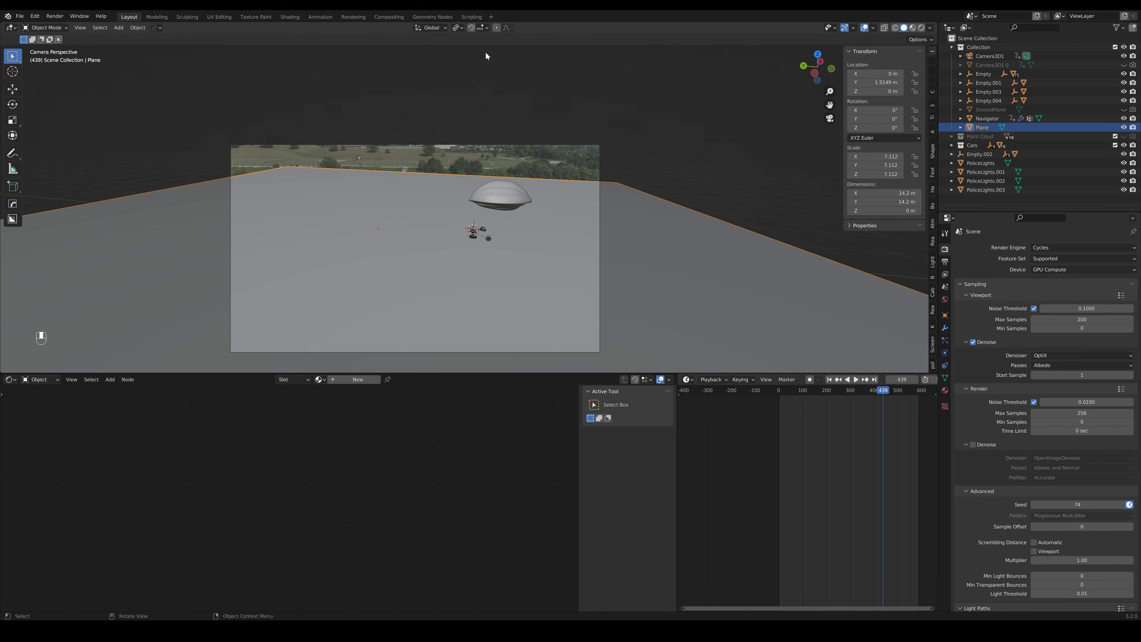
left_click(388, 16)
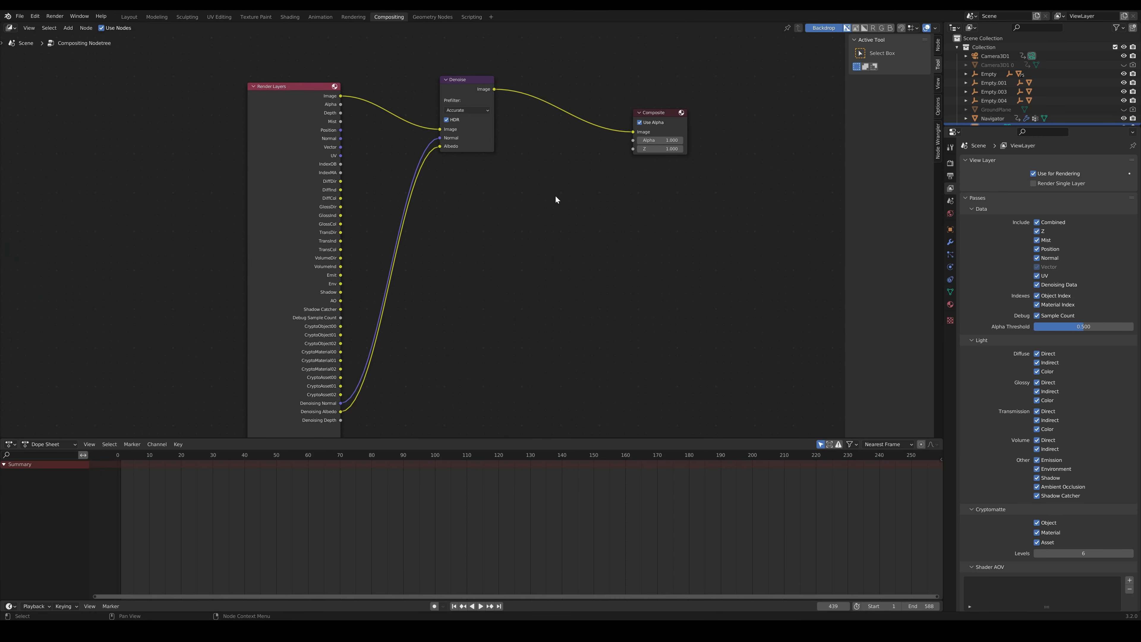
left_click_drag(557, 176, 491, 230)
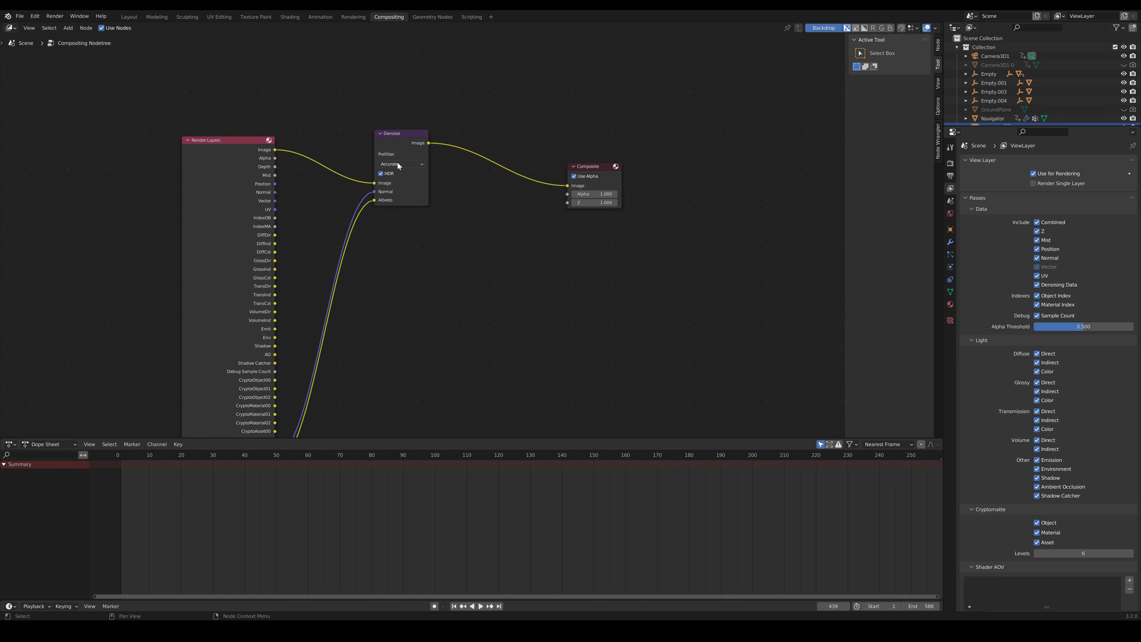
left_click(397, 133)
left_click_drag(390, 136, 409, 187)
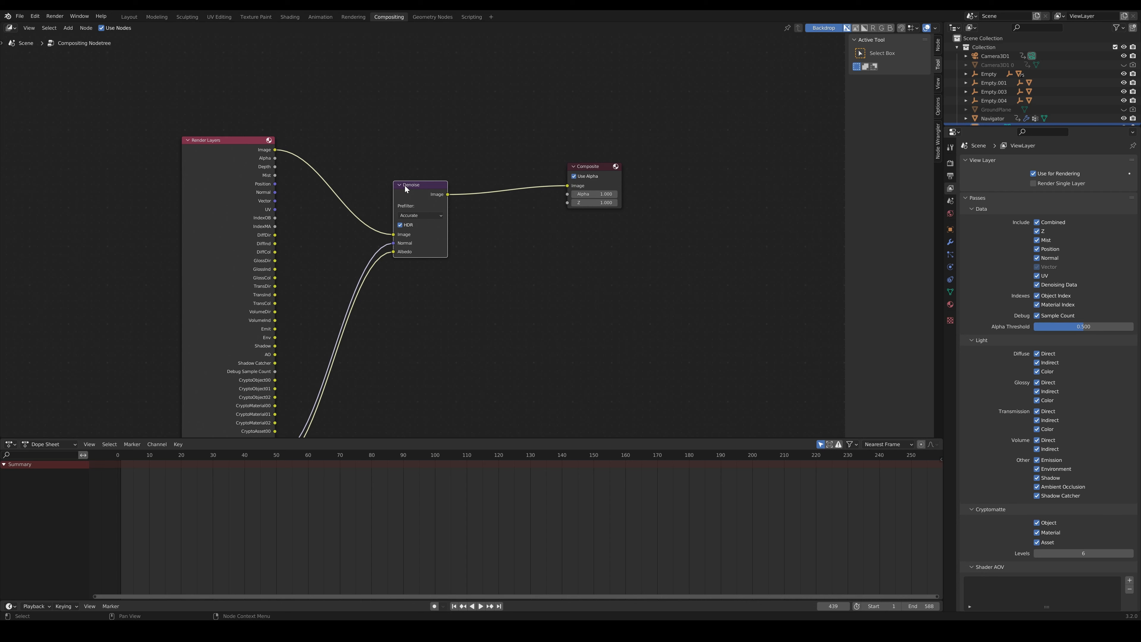
key("Delete")
left_click_drag(276, 150, 567, 189)
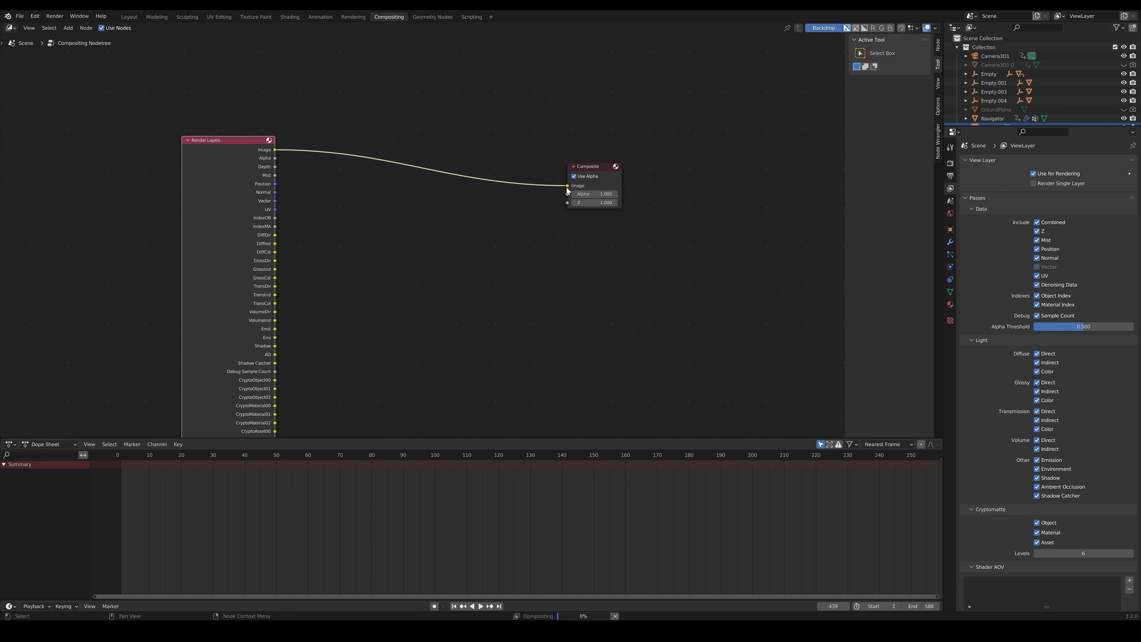
left_click(543, 213)
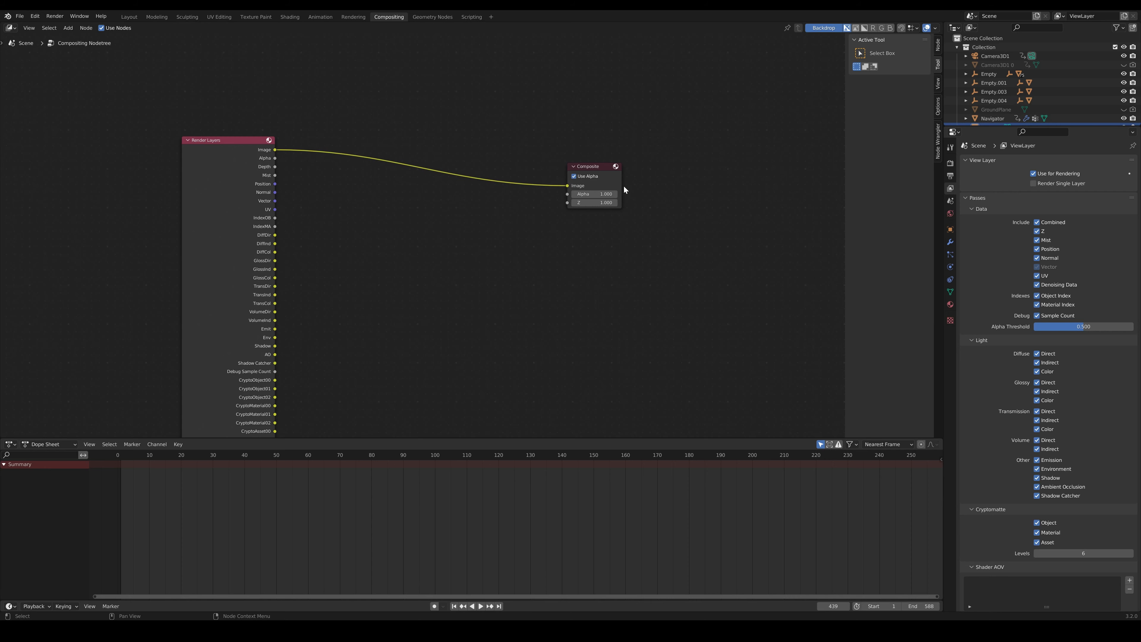
left_click(585, 171)
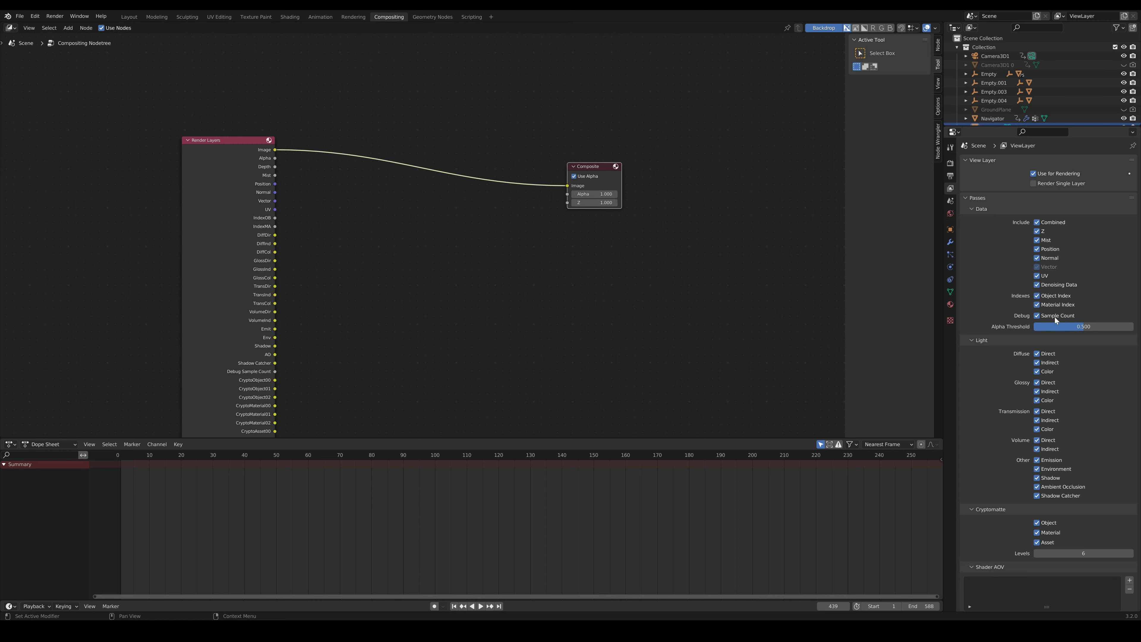
Review the view layer's enabled data, light and Cryptomatte passes, including Emission, and the render sampling settings
scroll(1085, 292, "down", 2)
scroll(1084, 291, "down", 3)
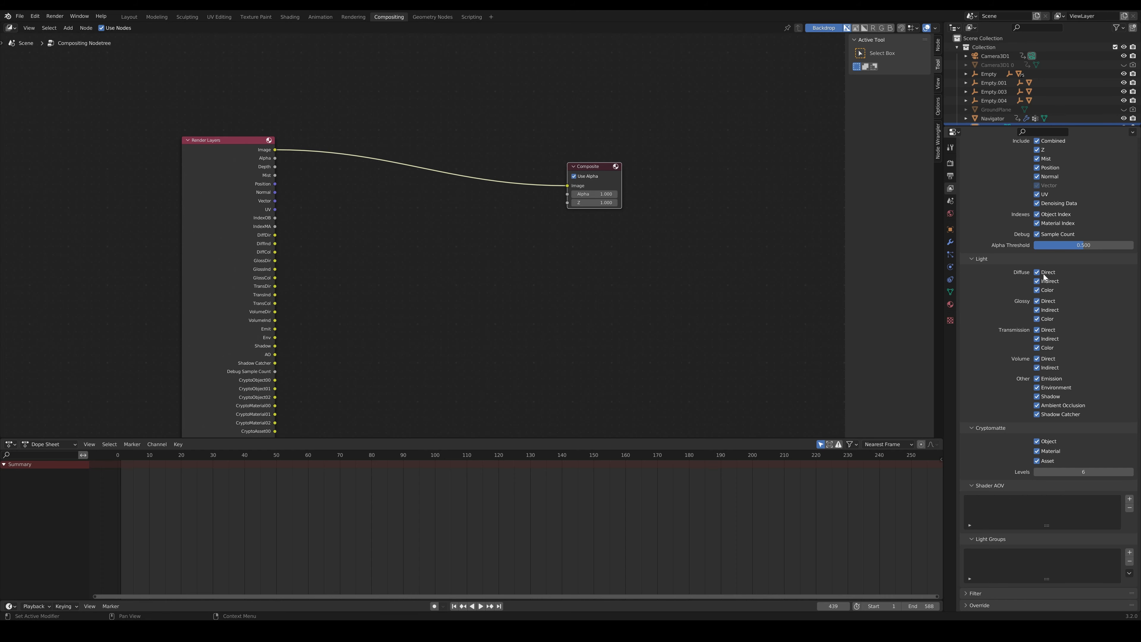
scroll(1058, 301, "up", 4)
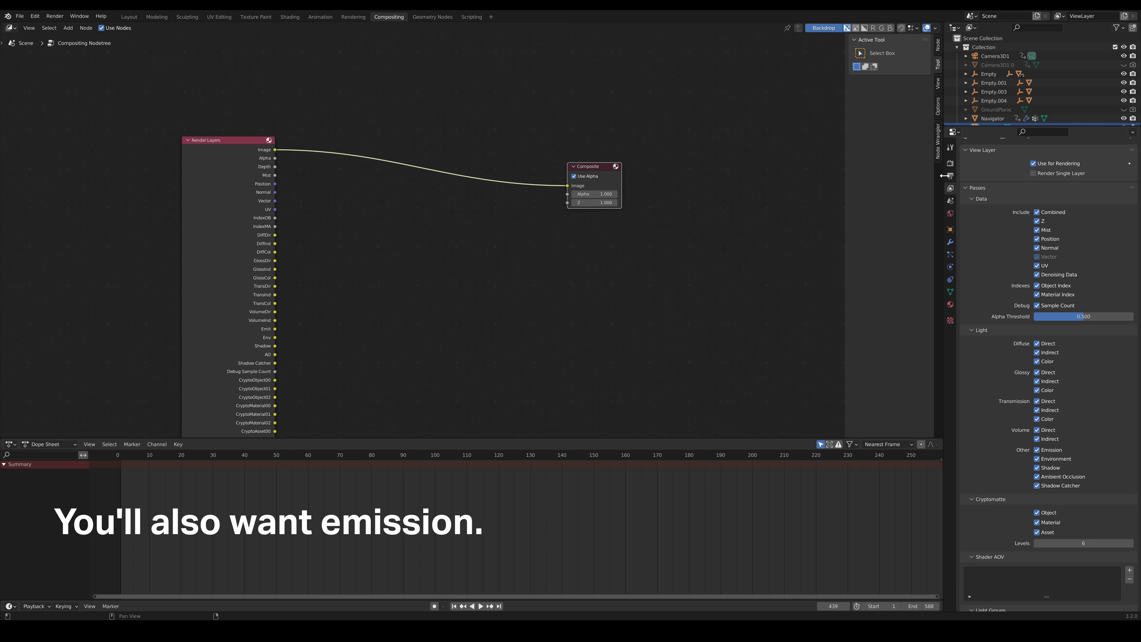
left_click(951, 162)
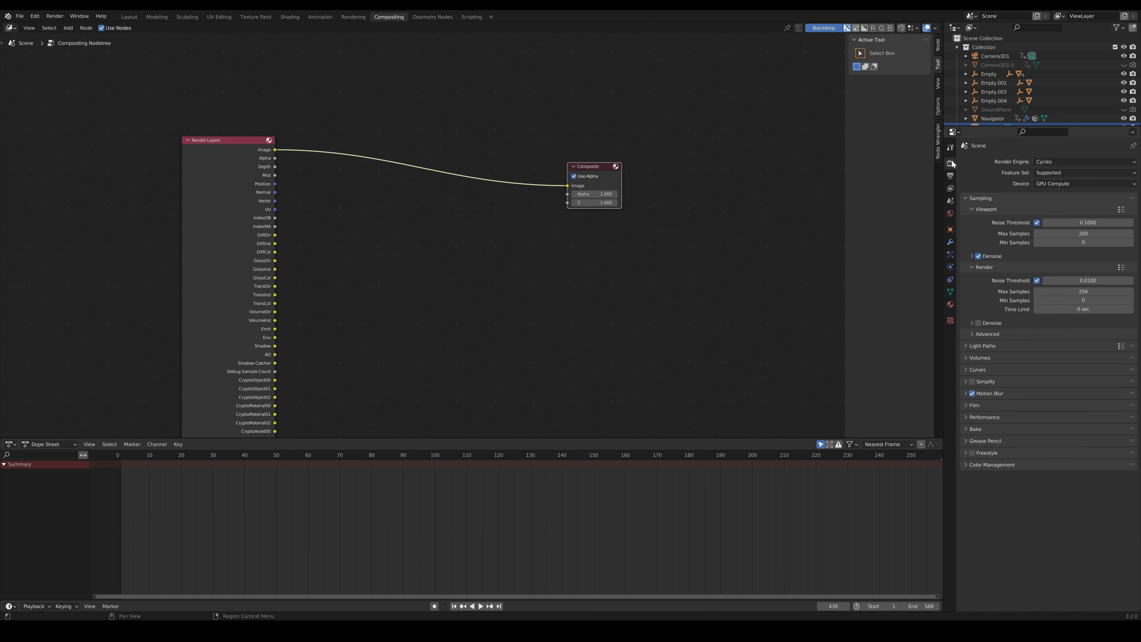
Set the render output file format to OpenEXR MultiLayer and check its color management options
left_click(951, 176)
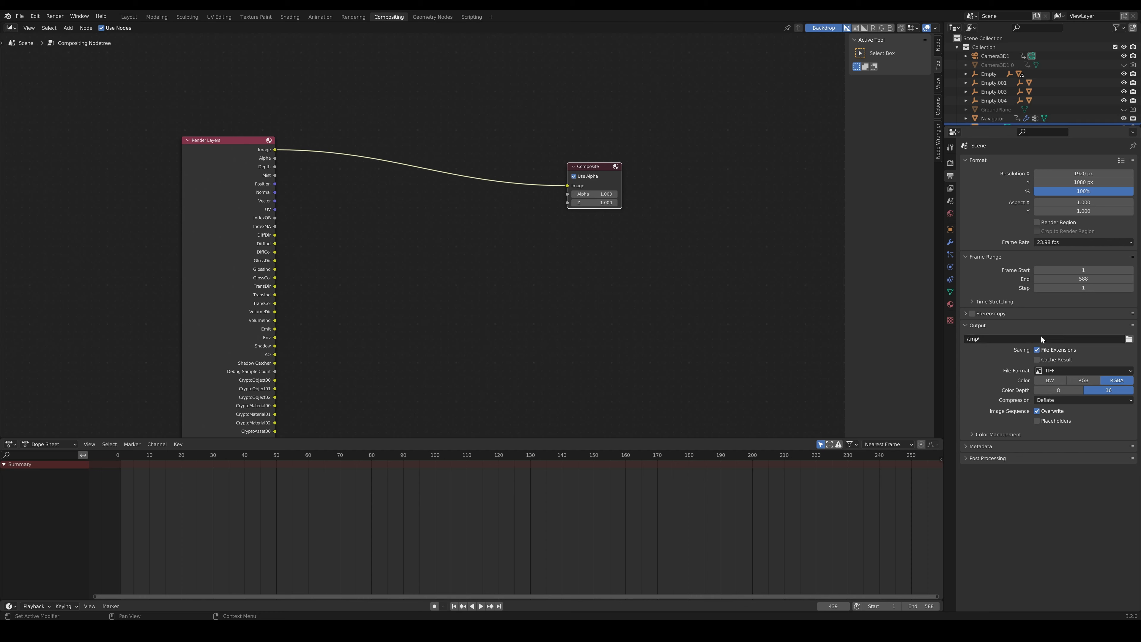
left_click(1077, 369)
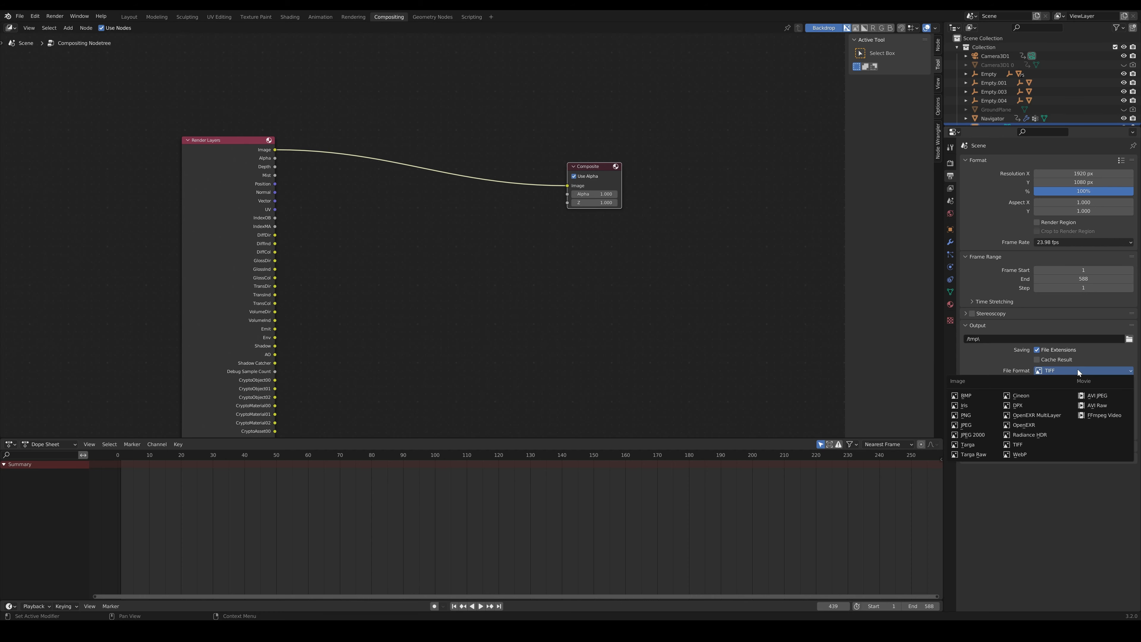
left_click(1029, 415)
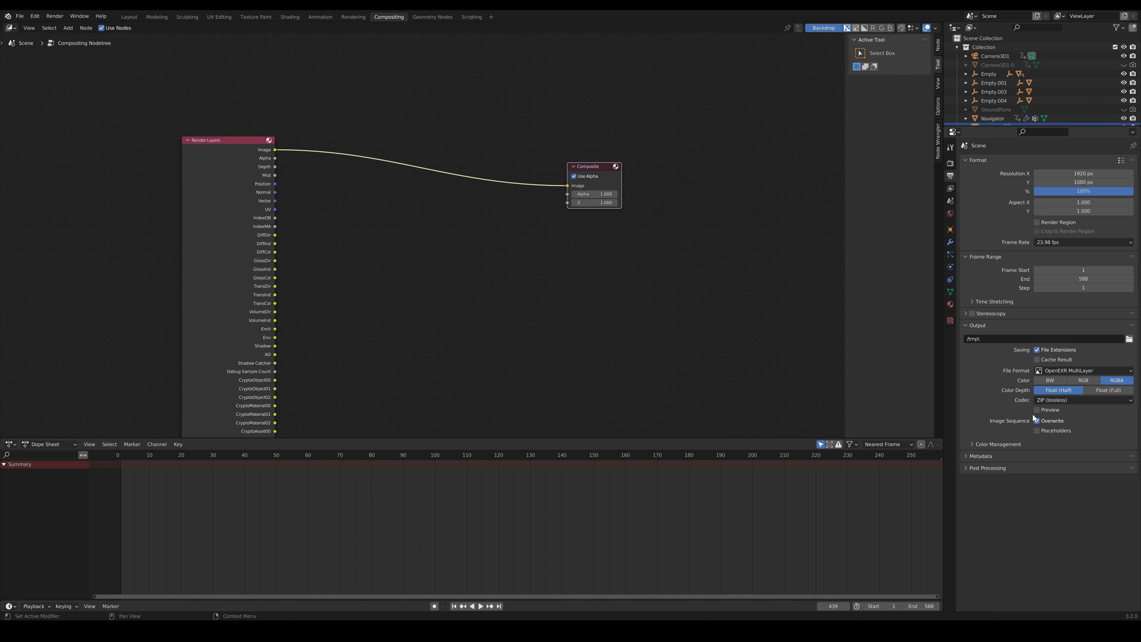
left_click(973, 445)
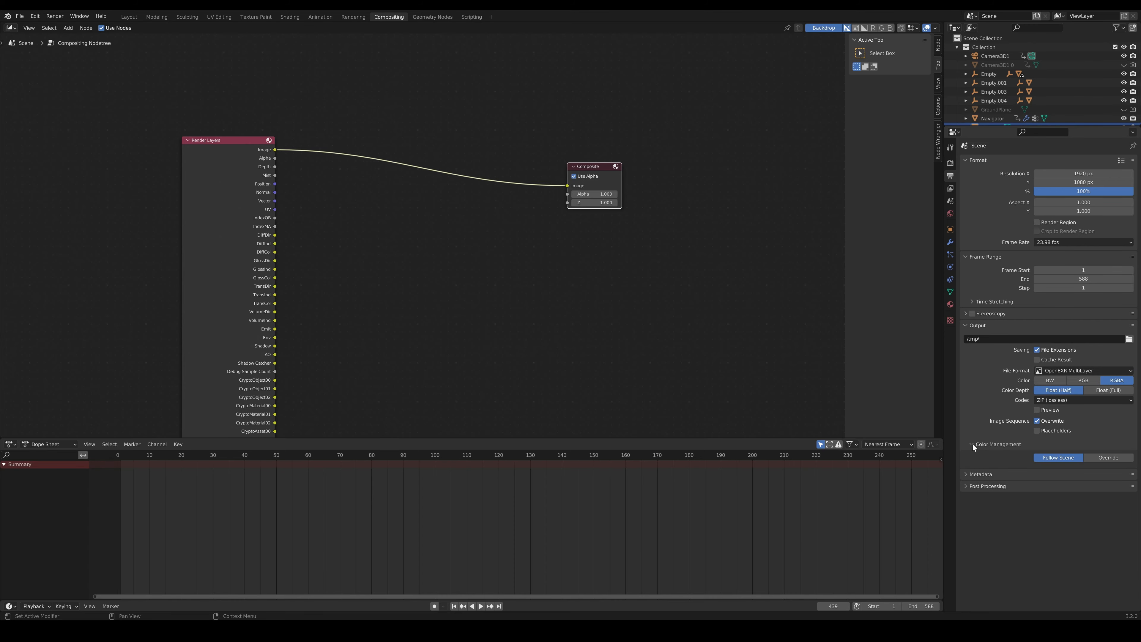
left_click(972, 445)
Start choosing the render output folder and browse to the 3D Integration project folder
left_click(1129, 338)
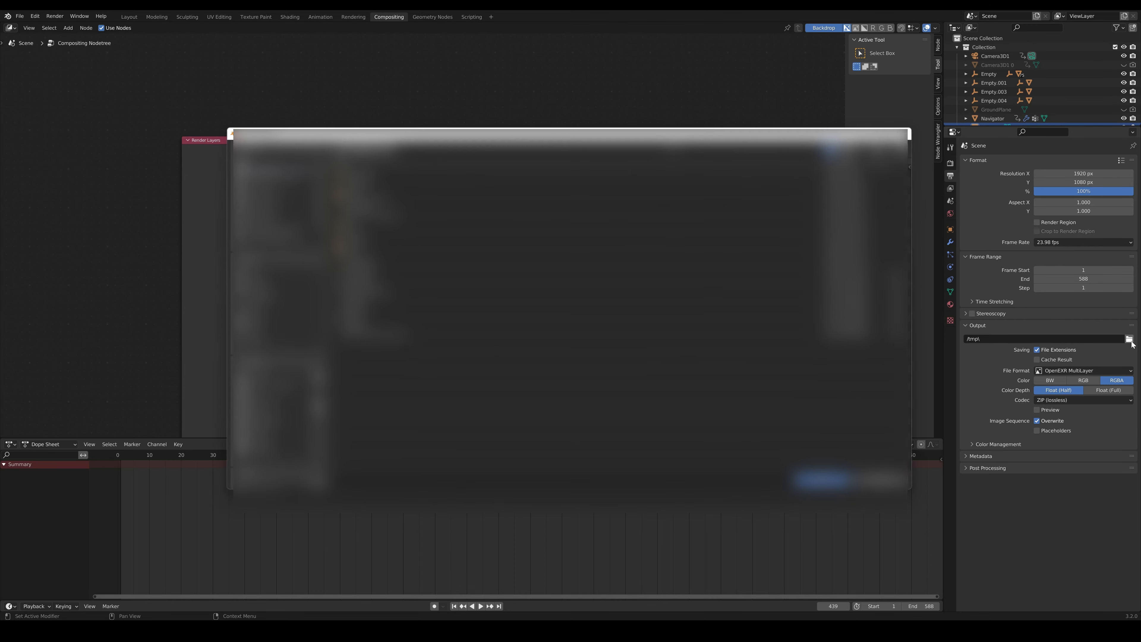
left_click(265, 154)
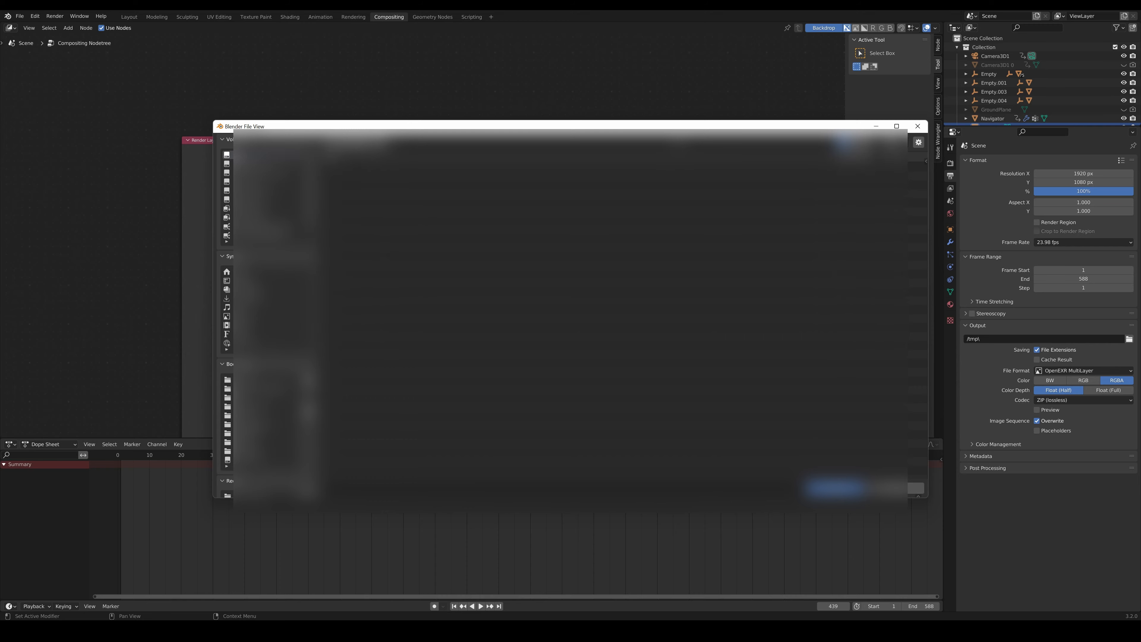
double_click(353, 238)
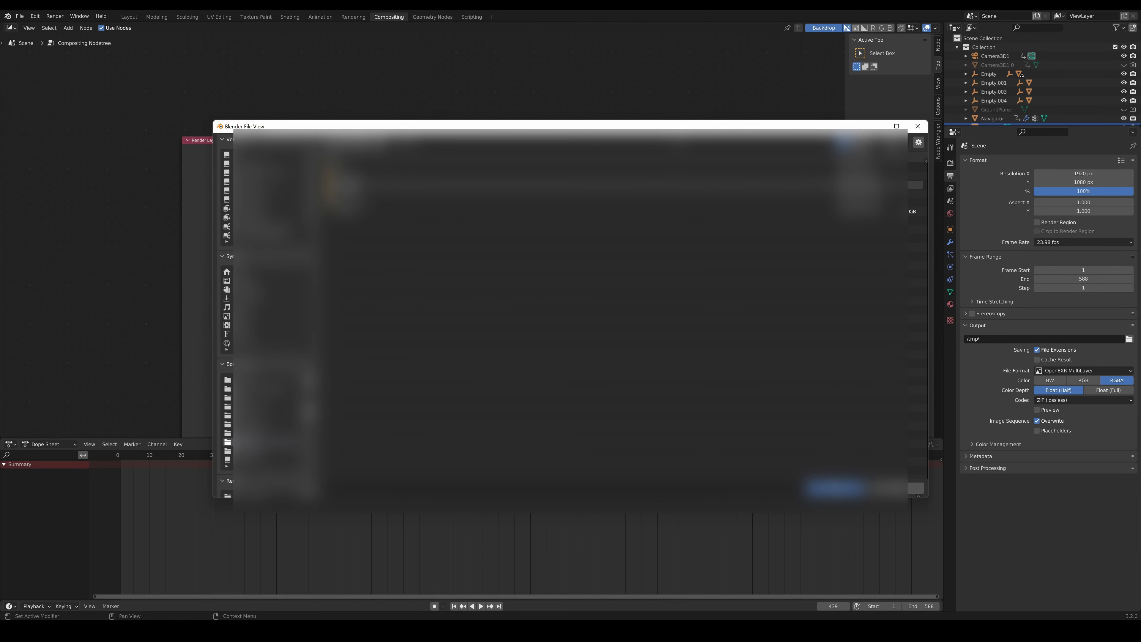
double_click(351, 186)
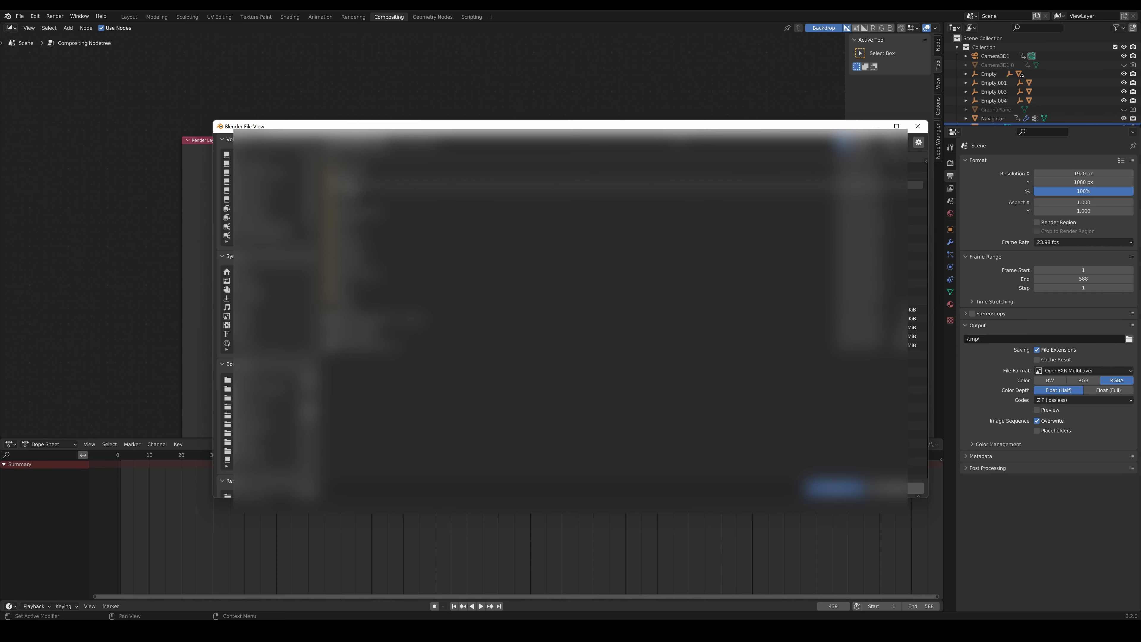
scroll(539, 202, "down", 5)
double_click(353, 194)
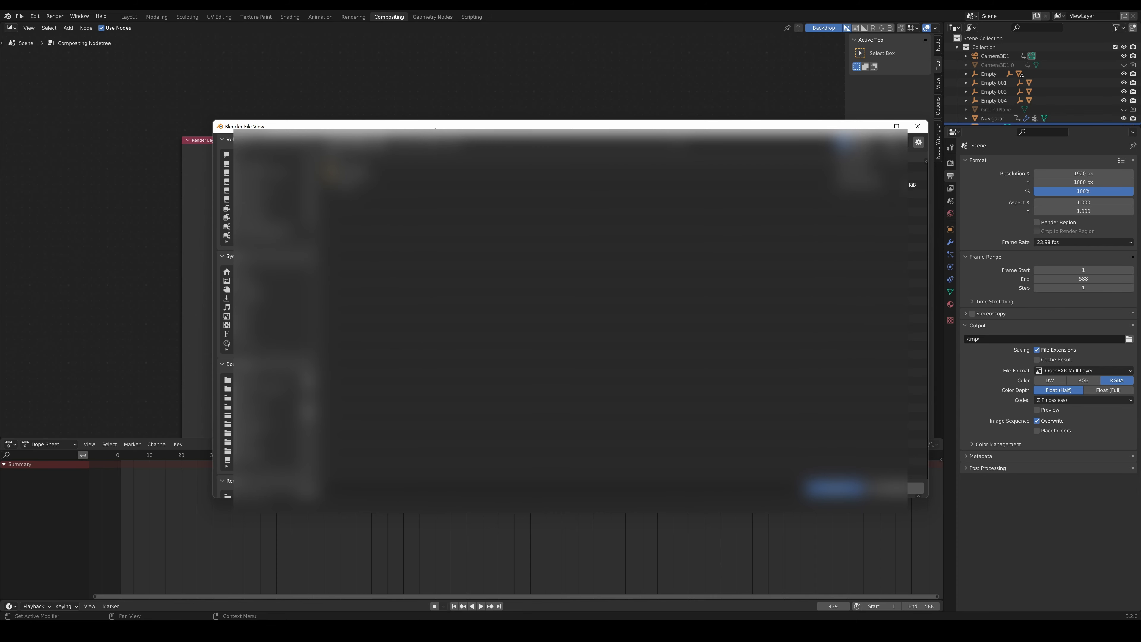
double_click(373, 168)
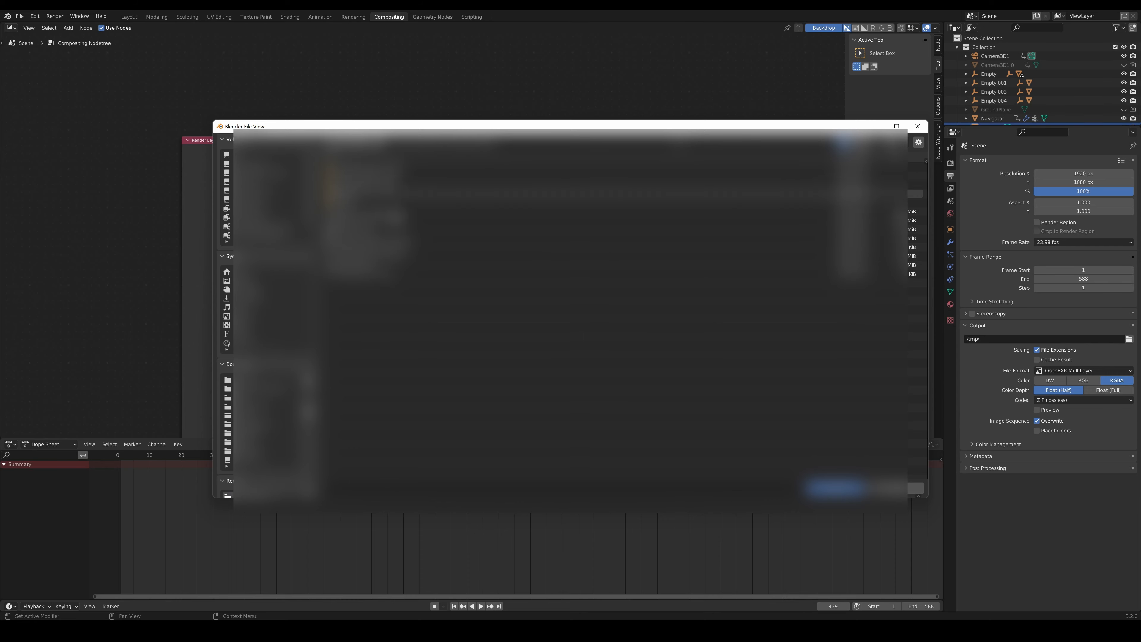
Create a Render Sequence folder inside the 3D Integration folder and set it as the render output path
right_click(369, 309)
left_click(369, 392)
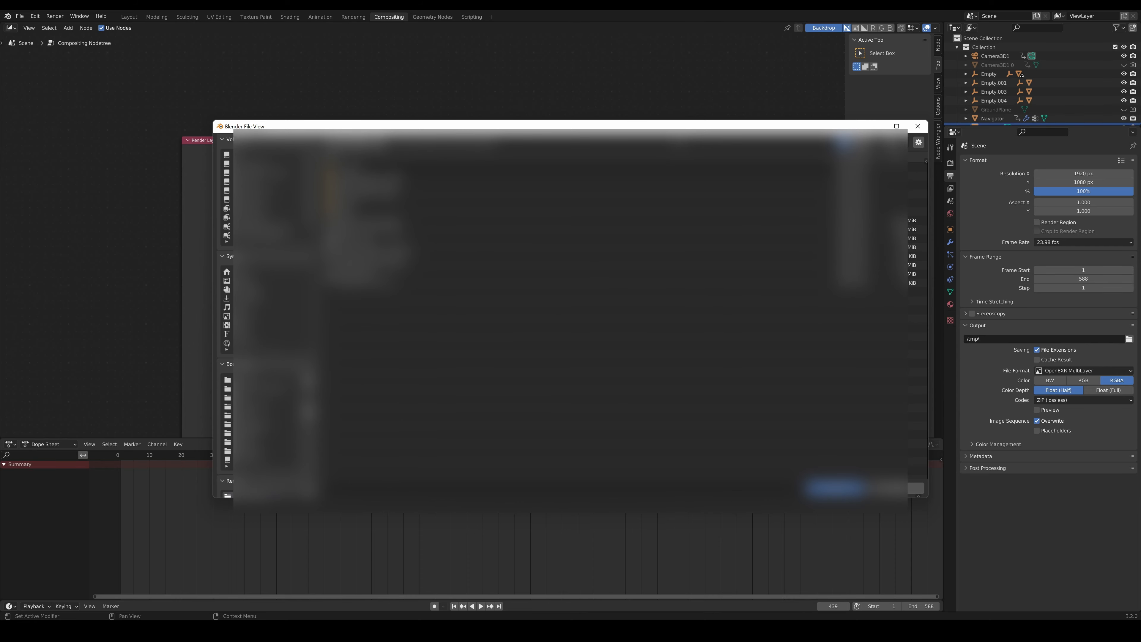
key("Return")
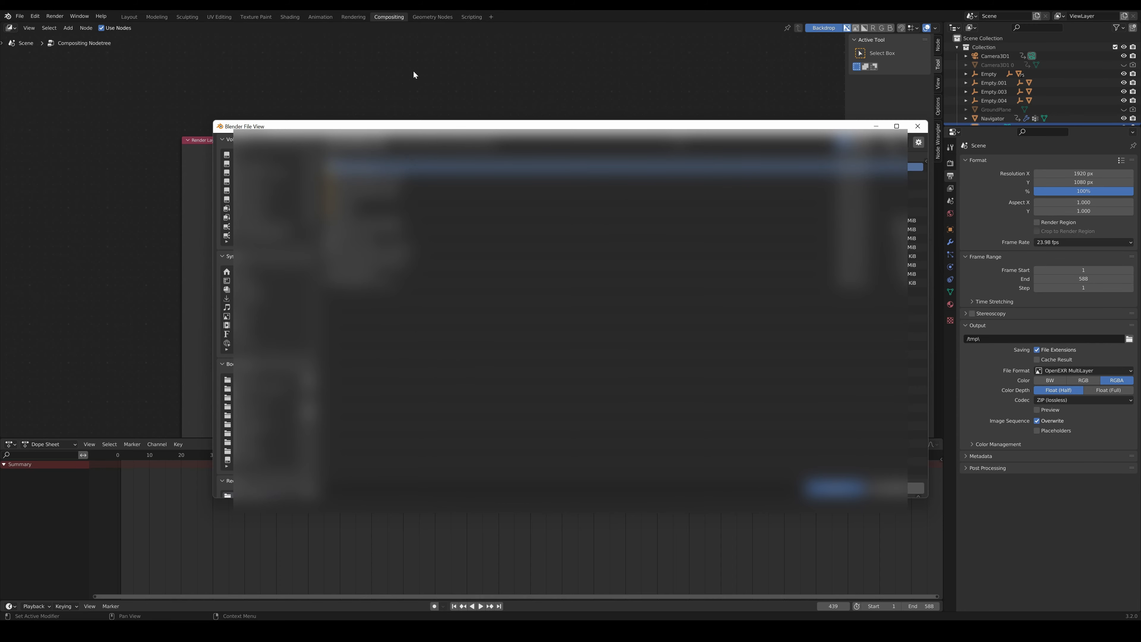
double_click(363, 167)
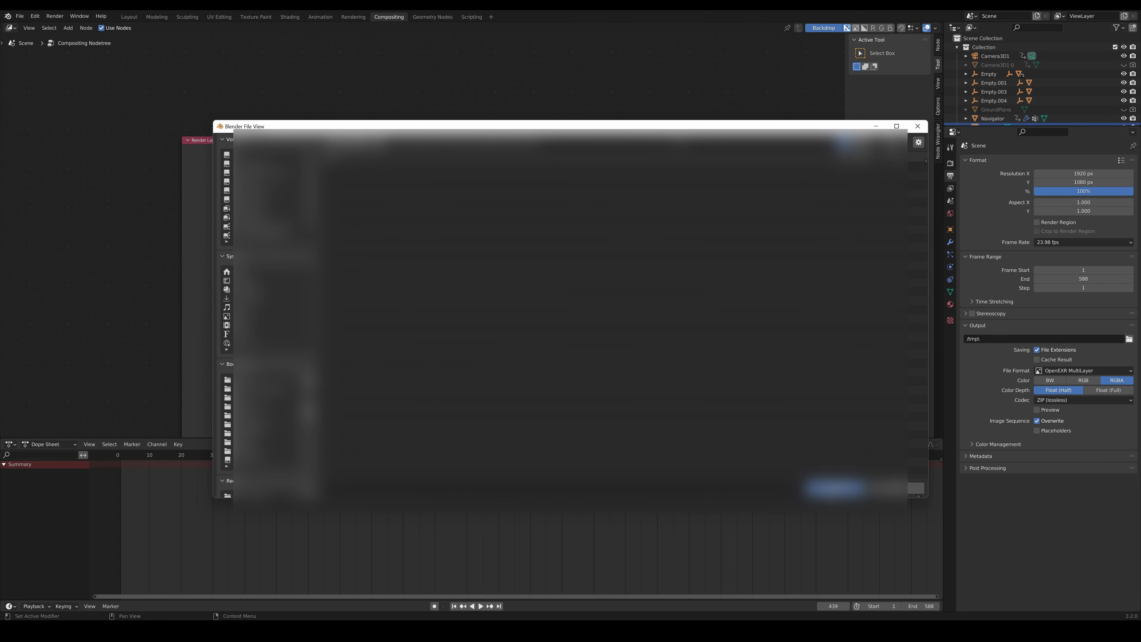
left_click(834, 487)
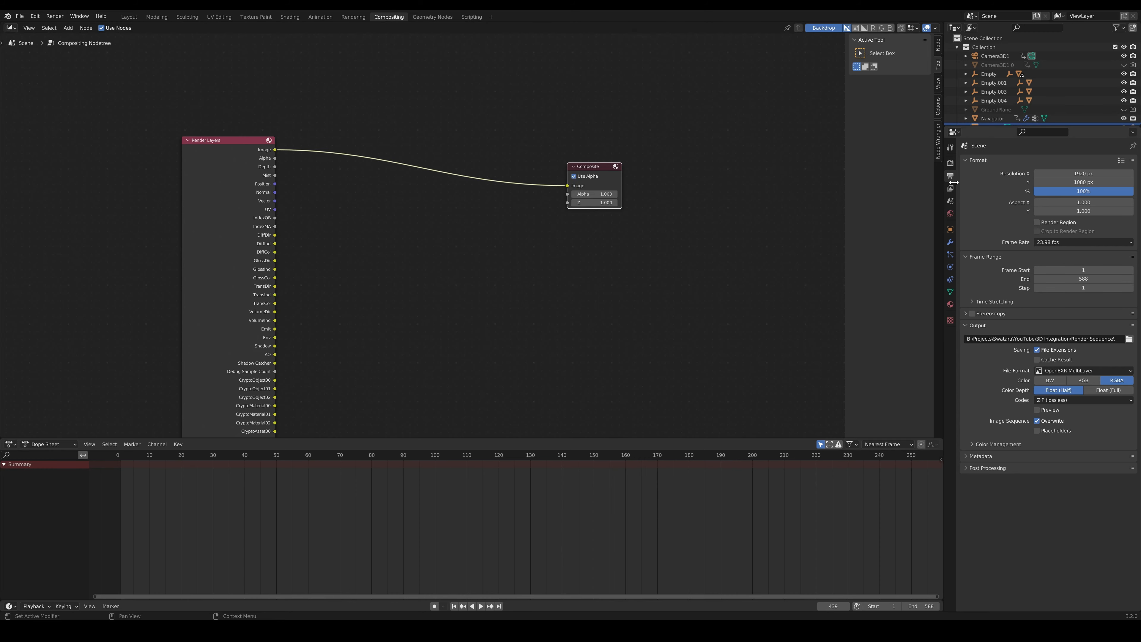
Review the Cycles render settings, including the advanced sampling seed, motion blur shutter and transparent film options
left_click(950, 163)
left_click(949, 175)
left_click(950, 163)
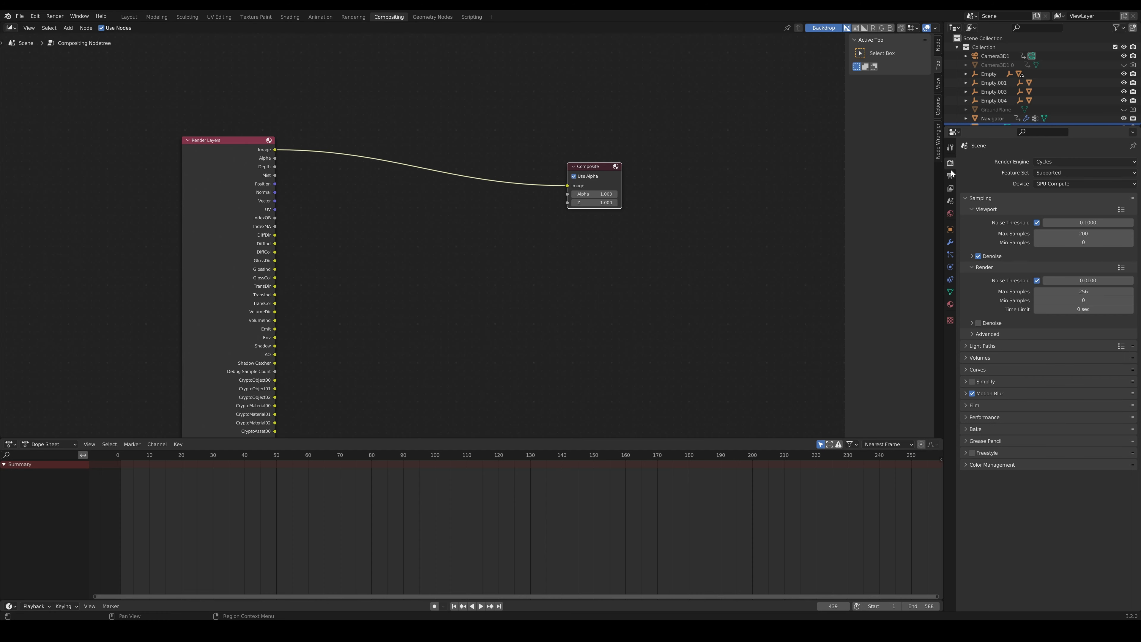
left_click(971, 333)
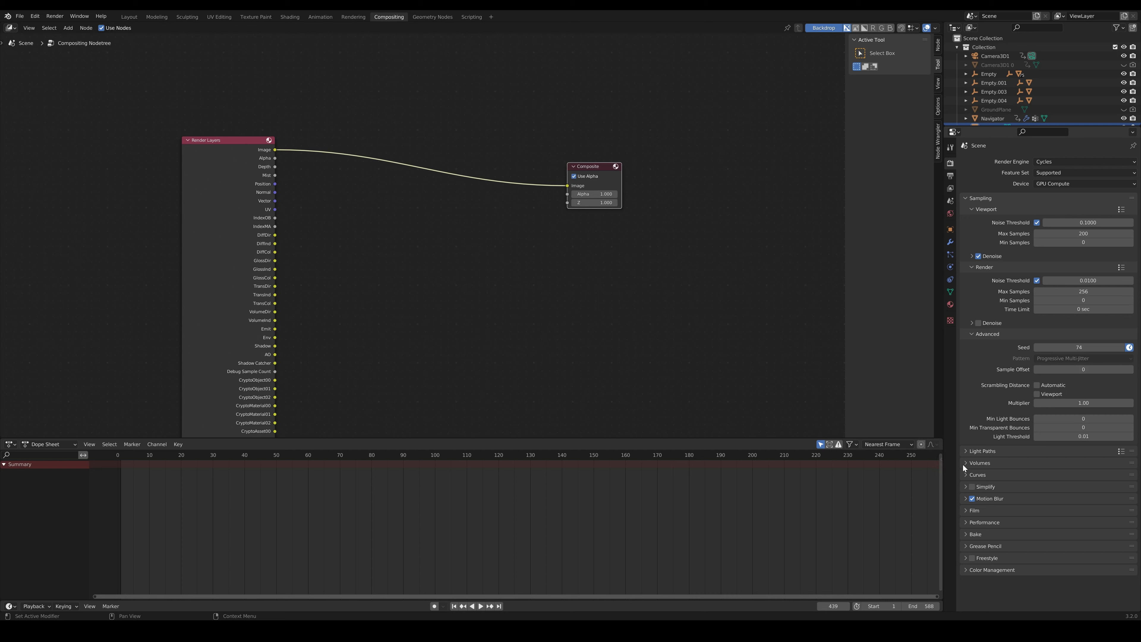
left_click(965, 499)
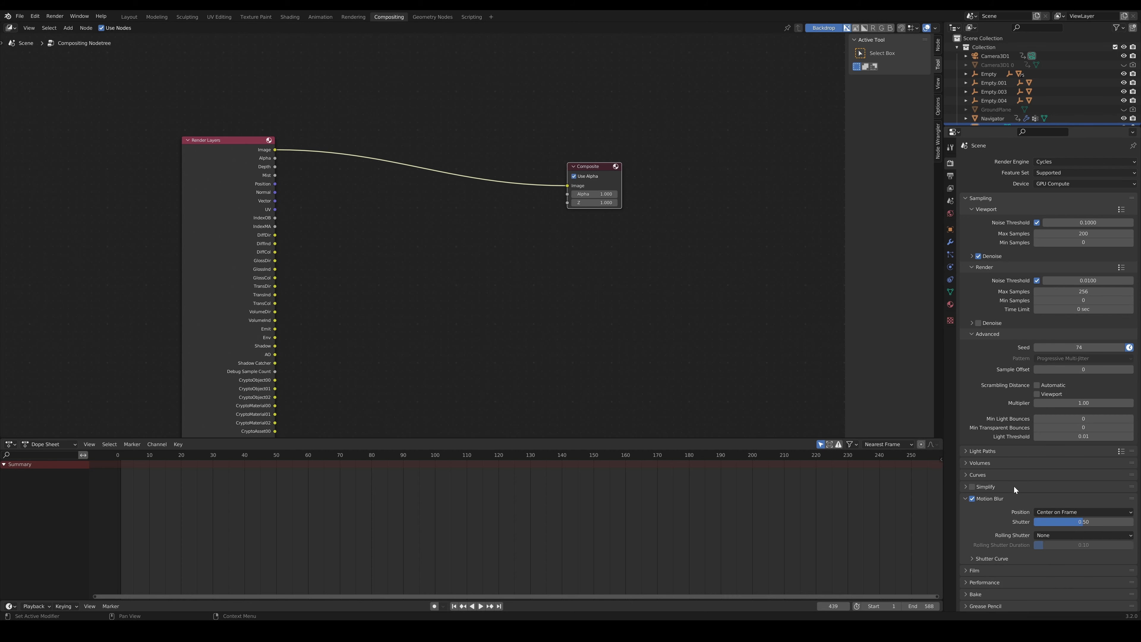
scroll(1012, 497, "down", 2)
left_click(968, 545)
scroll(965, 541, "down", 4)
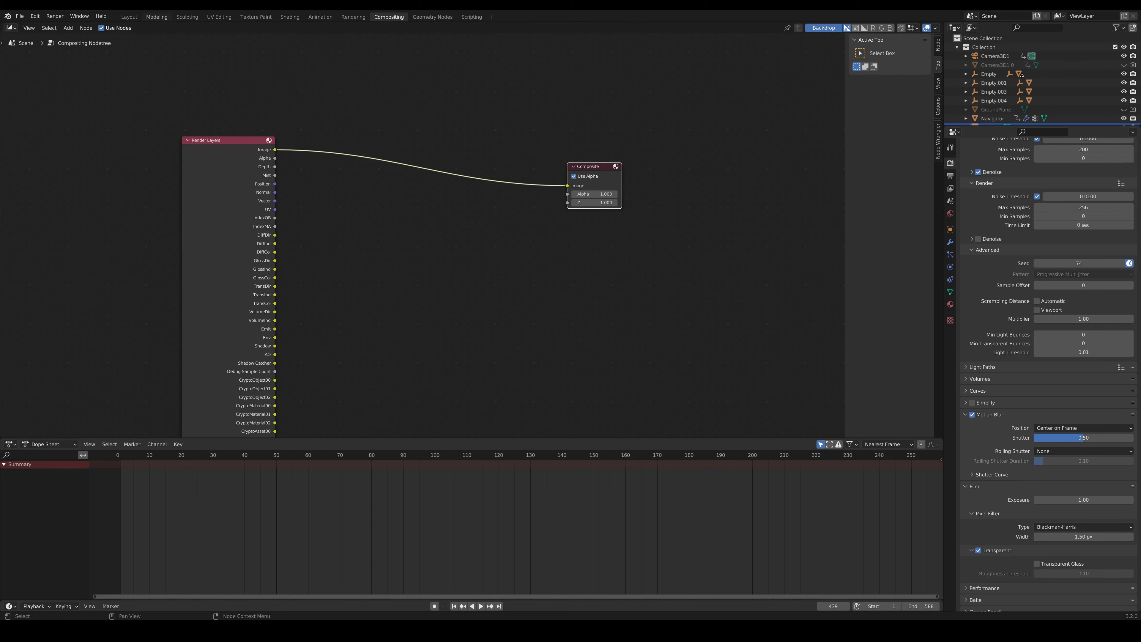
Return to the Layout workspace, deselect the ground plane and render the current frame as a test
left_click(129, 17)
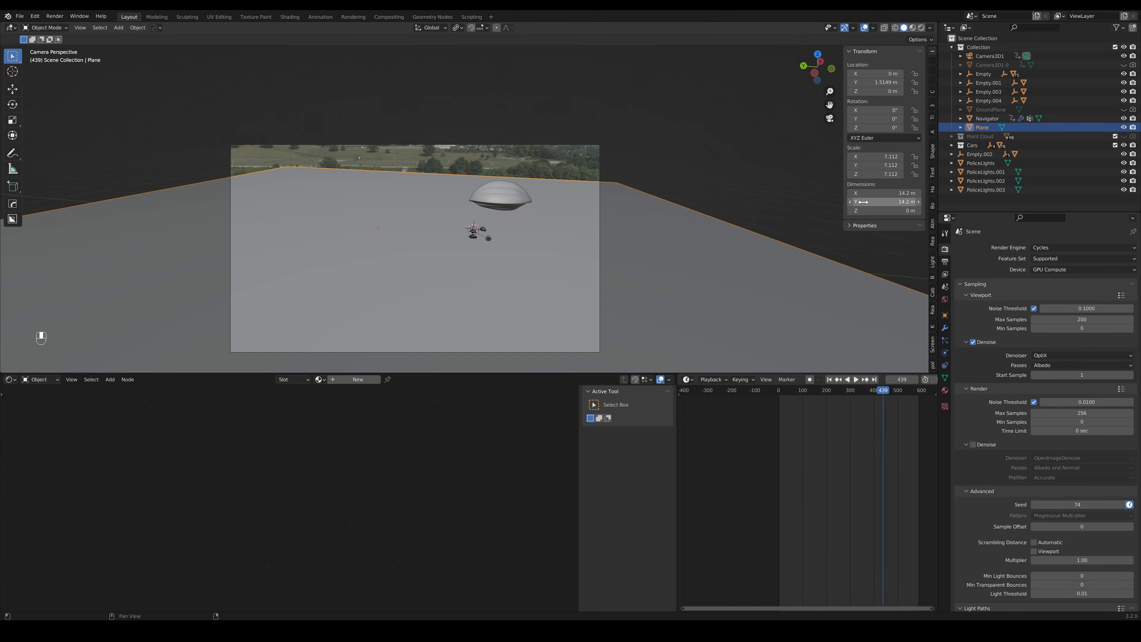
left_click(810, 203)
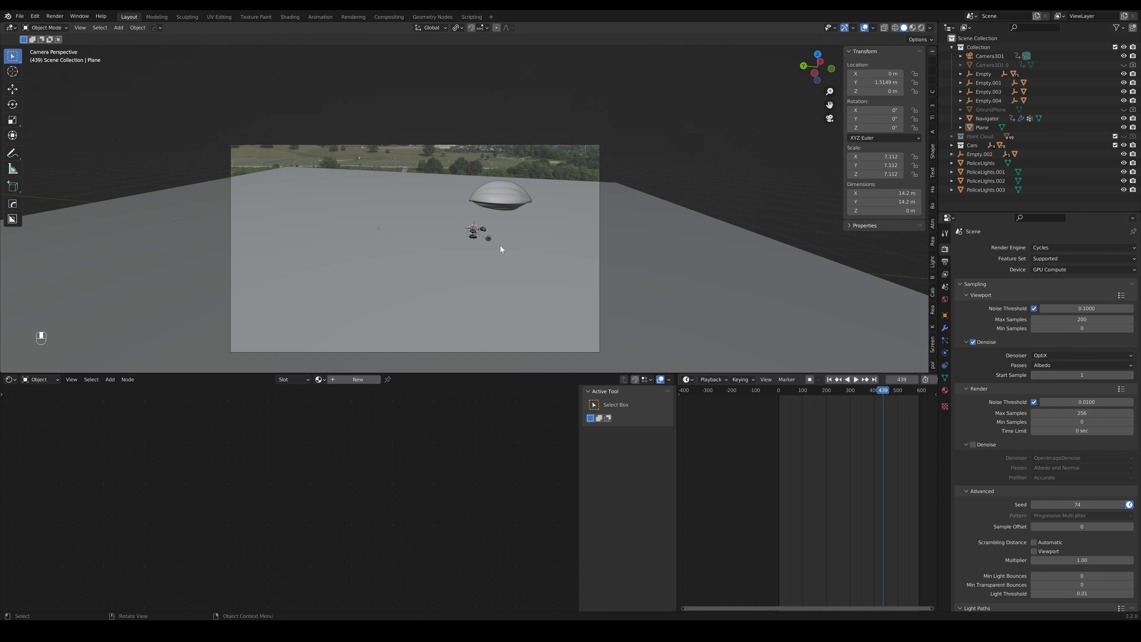
key("F12")
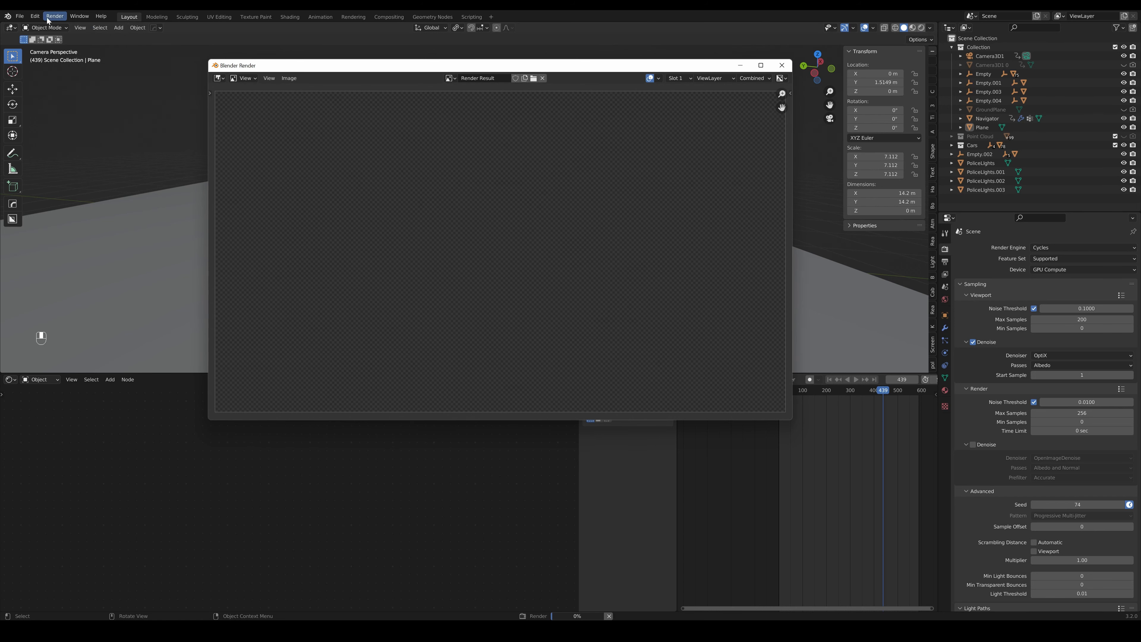
Check the Cycles render devices in the system preferences, then close the preferences
left_click(35, 16)
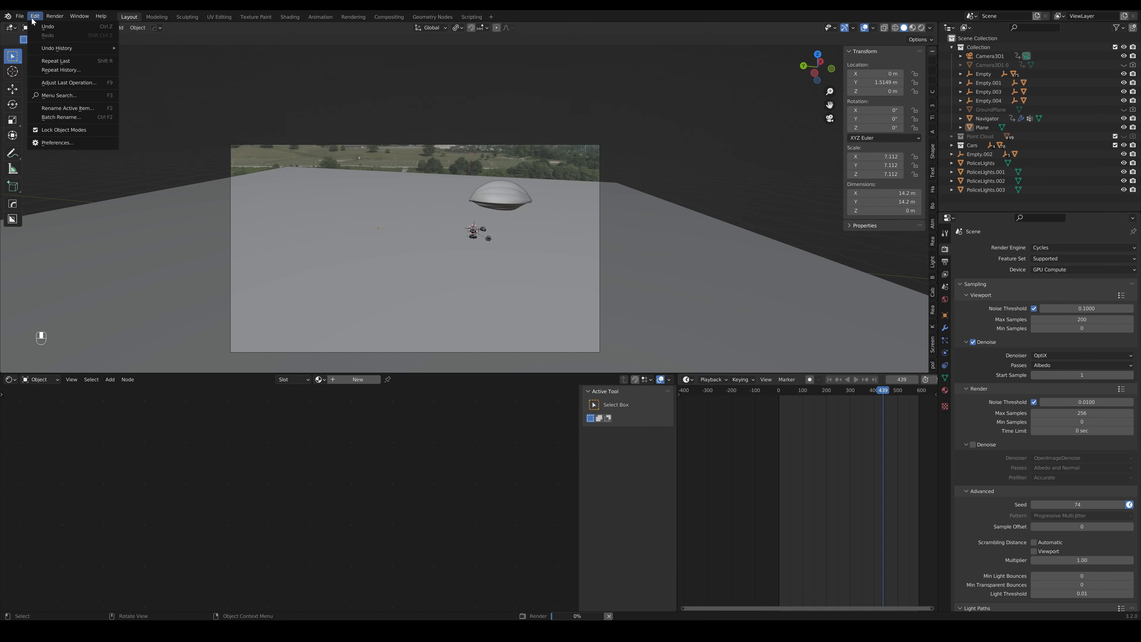
left_click(57, 142)
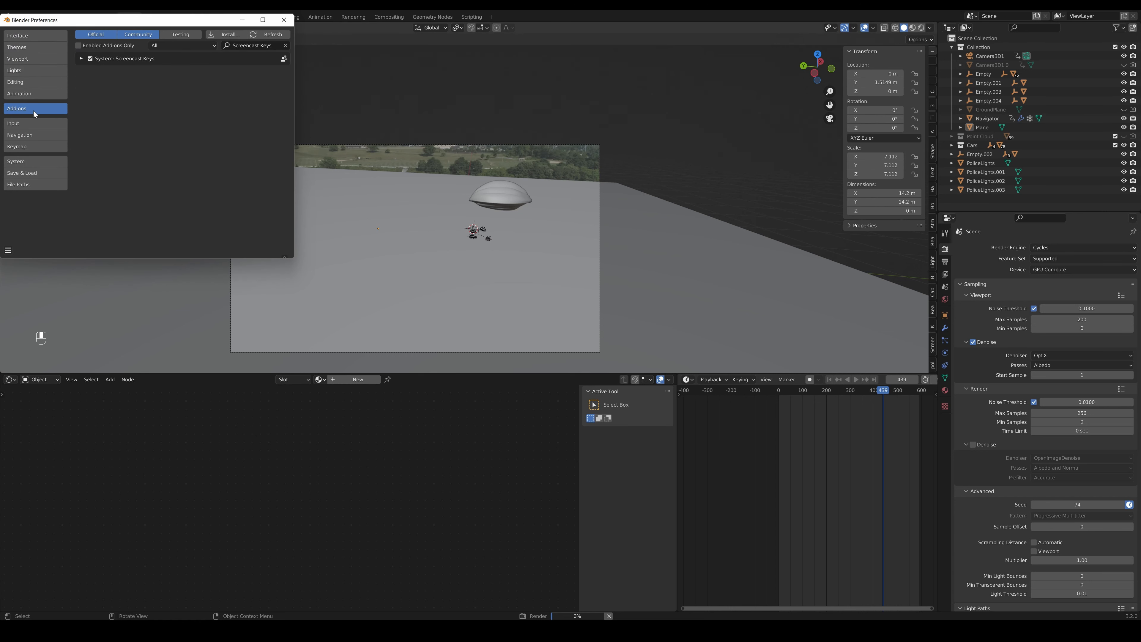
left_click(24, 160)
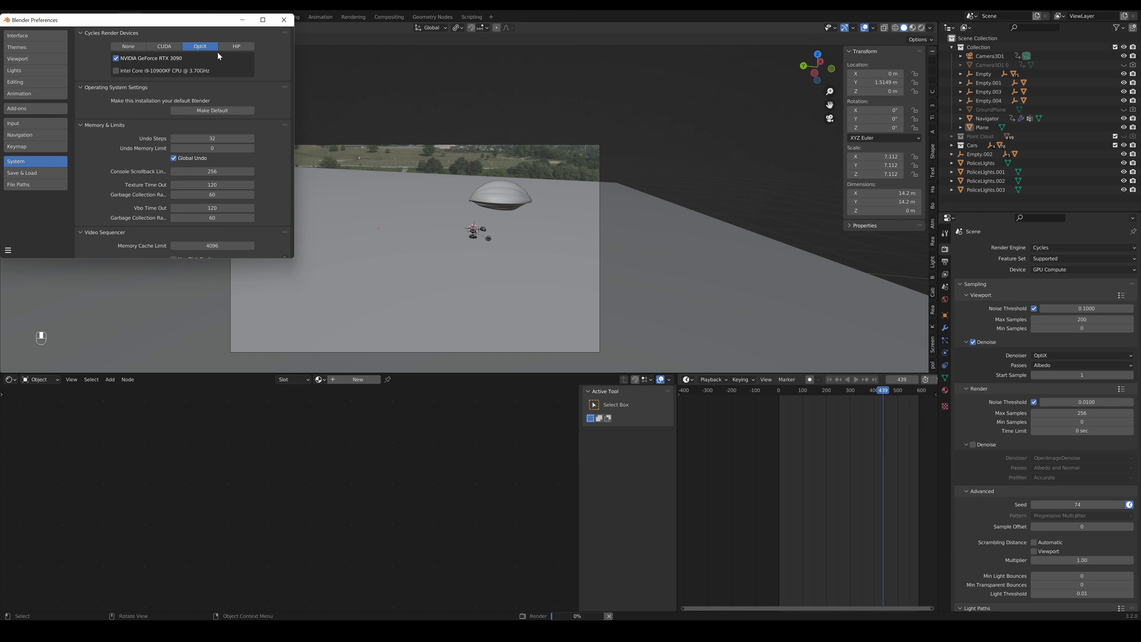
left_click(284, 20)
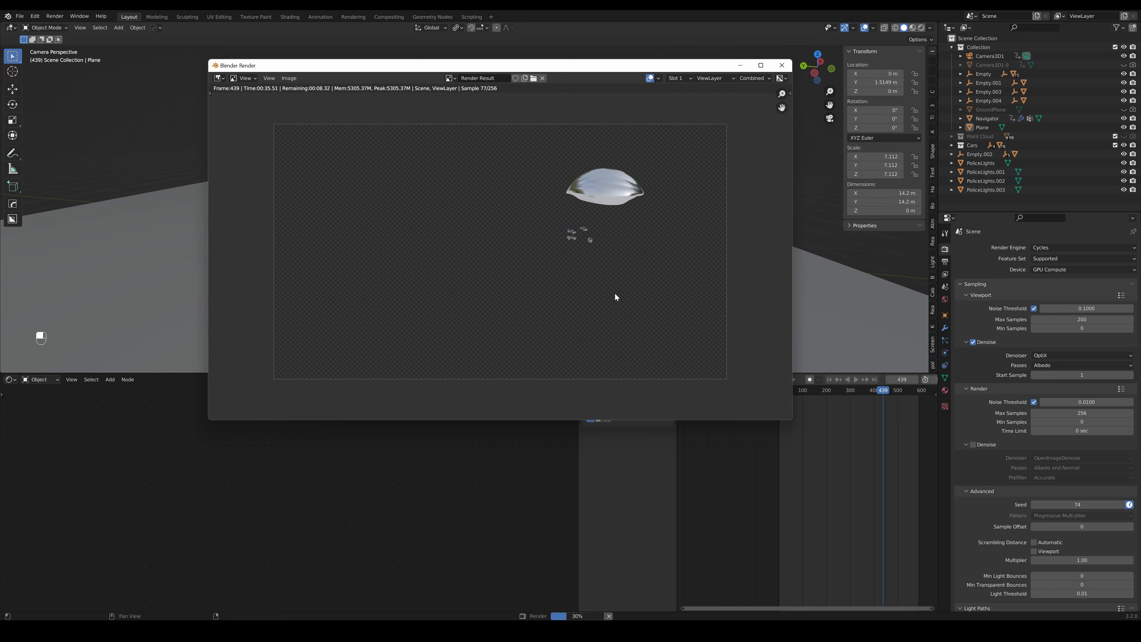
Examine the Navigator ship and the four police cars up close in the test render for noise and quality
scroll(661, 227, "up", 5)
left_click_drag(687, 265, 486, 353)
scroll(654, 303, "up", 5)
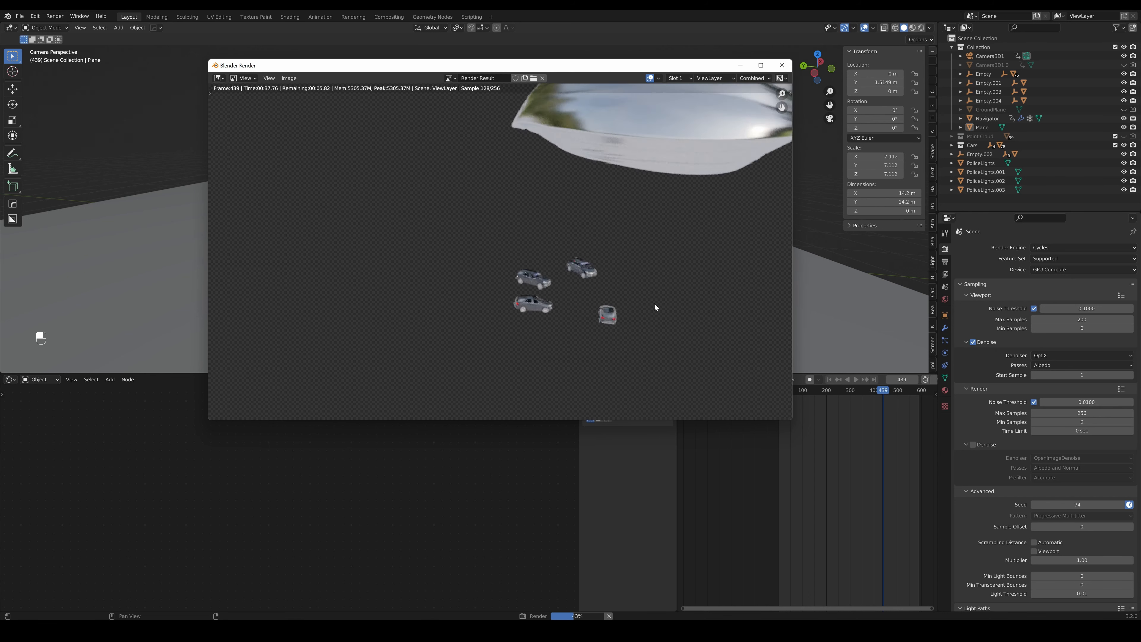
left_click_drag(690, 344, 604, 255)
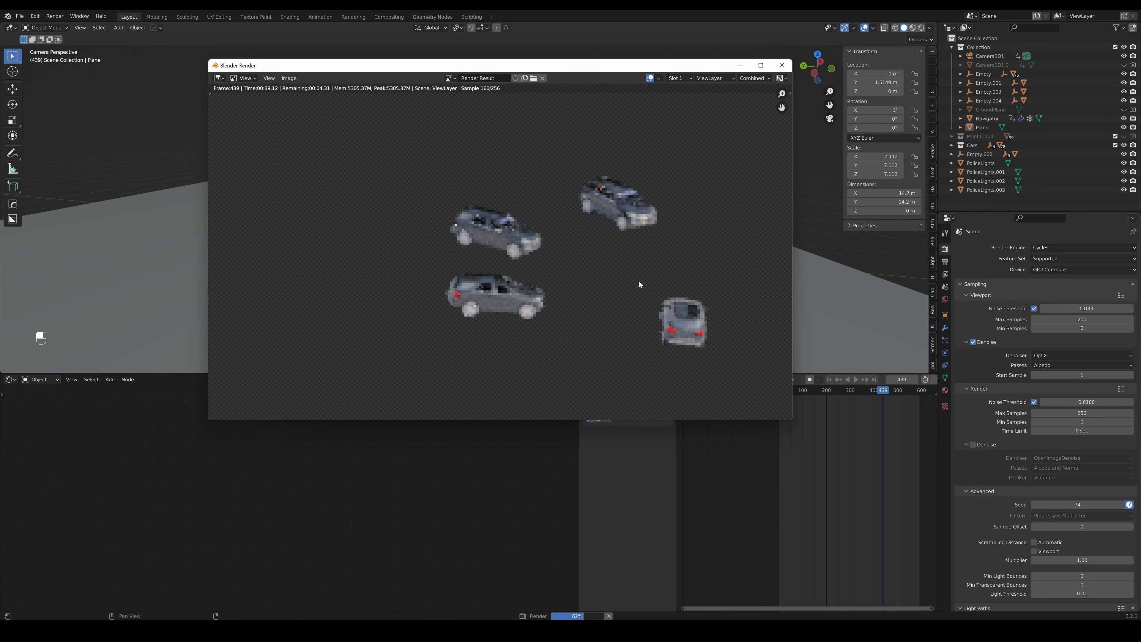
scroll(635, 293, "down", 10)
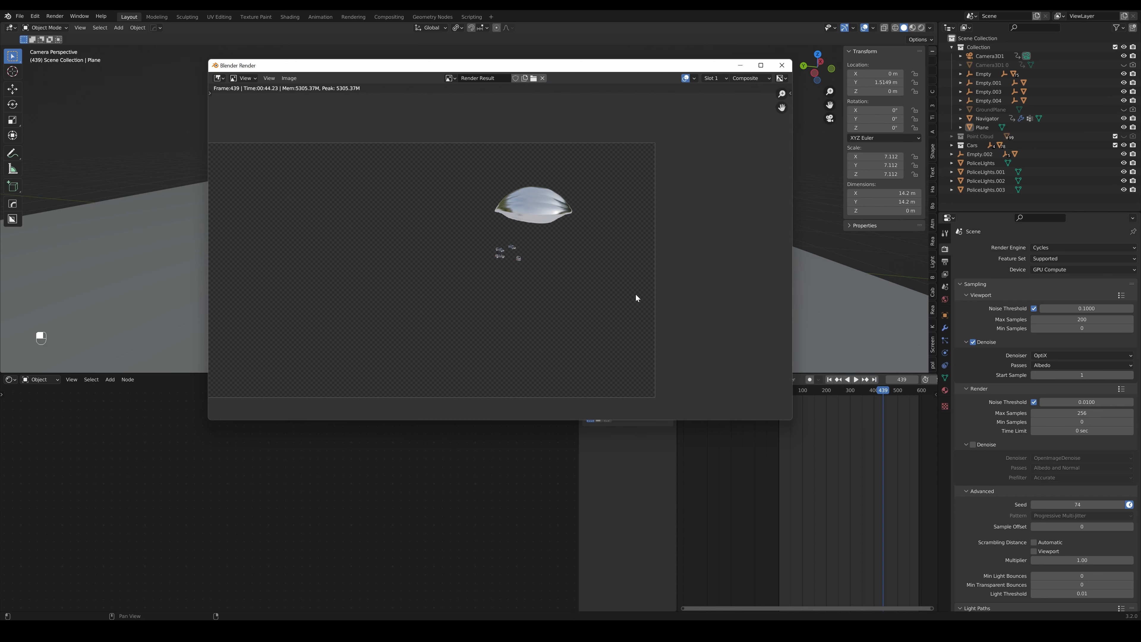
scroll(566, 249, "up", 8)
scroll(586, 276, "down", 8)
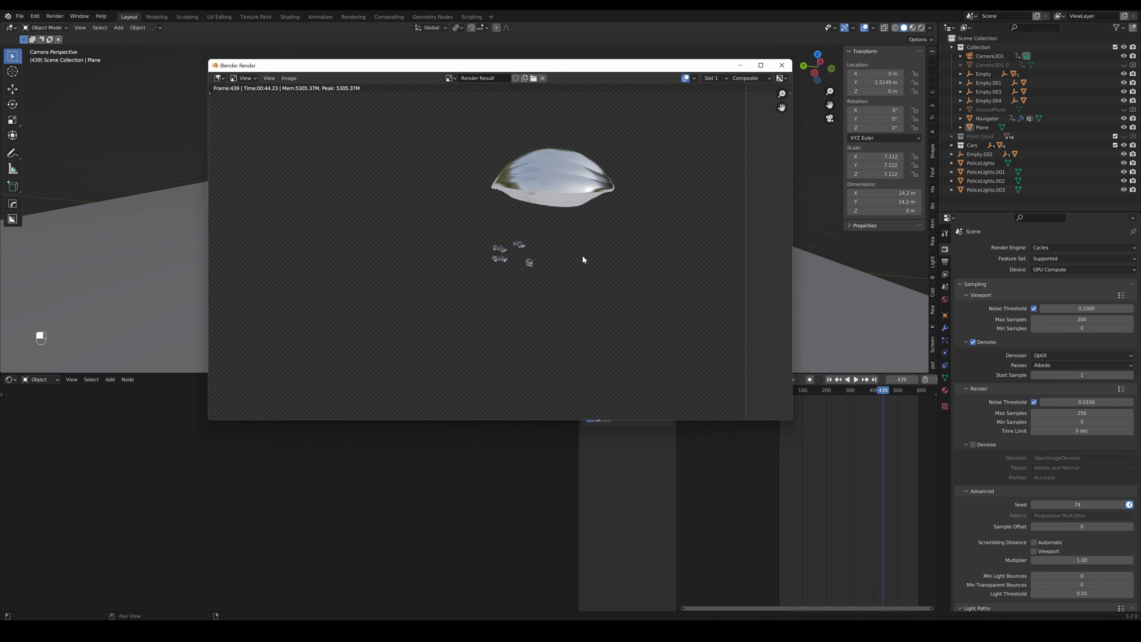
left_click_drag(525, 227, 531, 255)
scroll(588, 246, "up", 2)
scroll(588, 245, "down", 5)
scroll(590, 253, "up", 2)
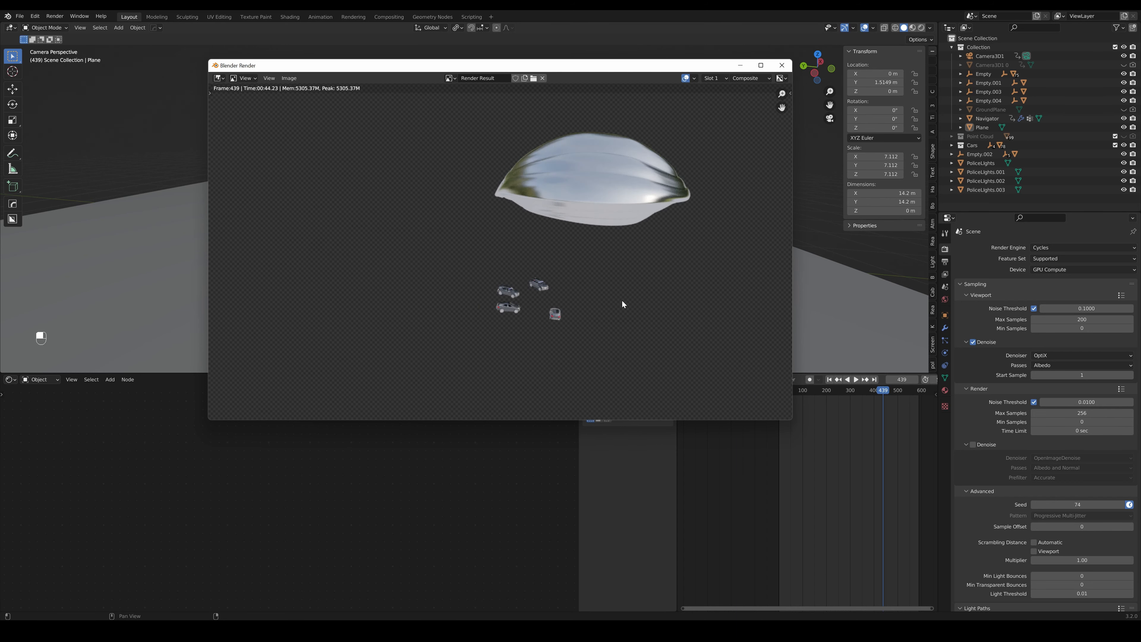
left_click_drag(621, 303, 522, 321)
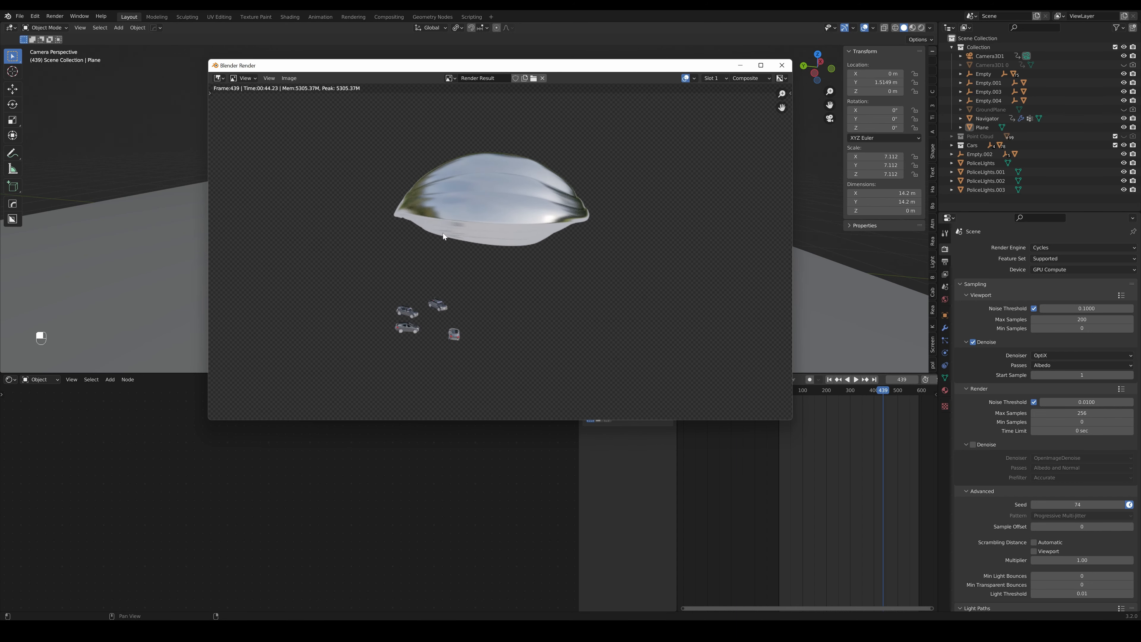
scroll(436, 344, "up", 4)
left_click_drag(436, 344, 642, 224)
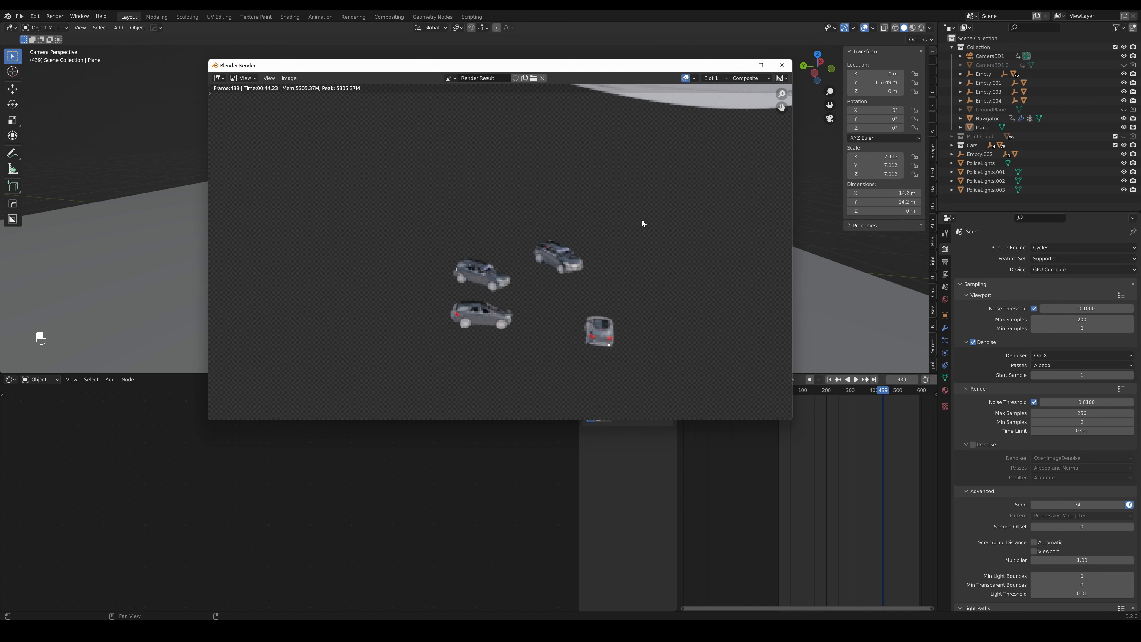
left_click_drag(527, 311, 541, 287)
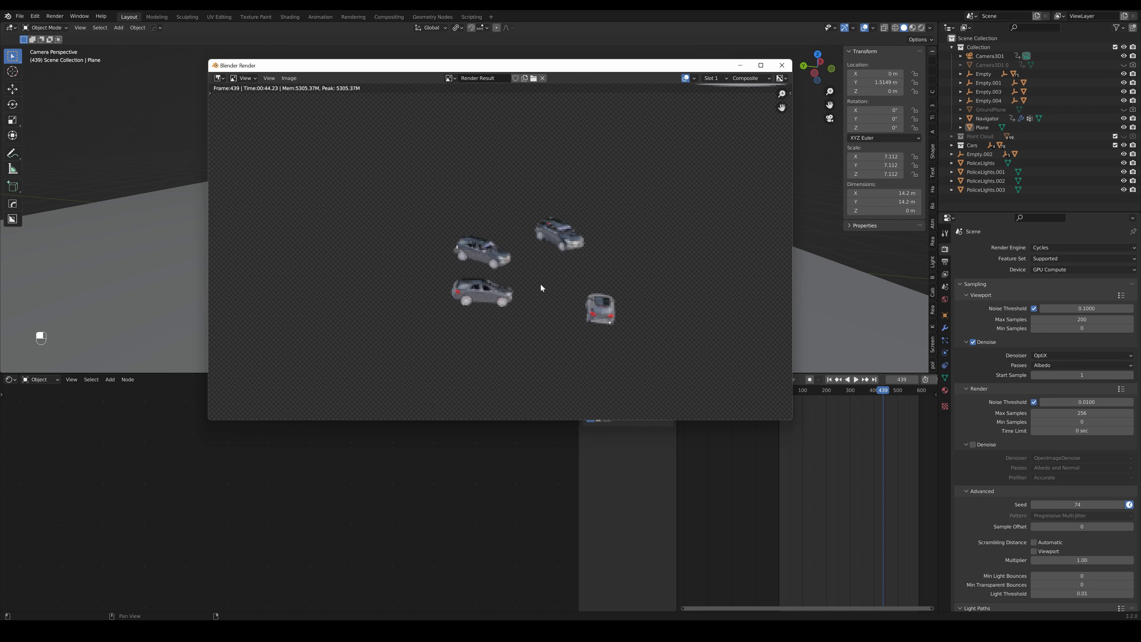
Close the test render and set the render Max Samples to 512
left_click(784, 66)
left_click(1059, 412)
type("512")
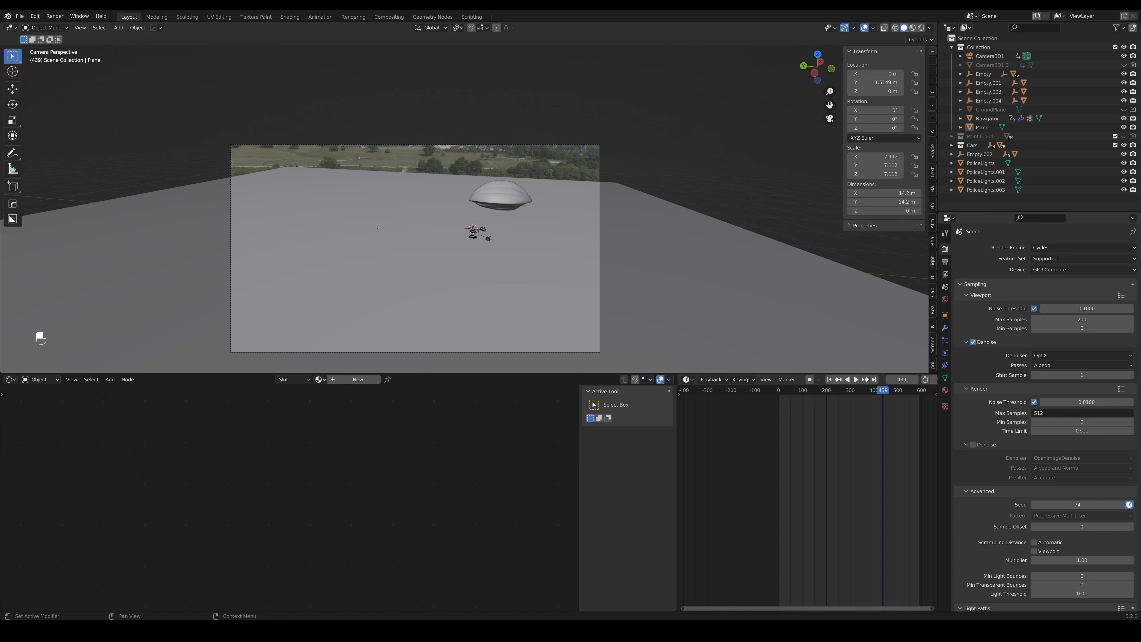
key("Return")
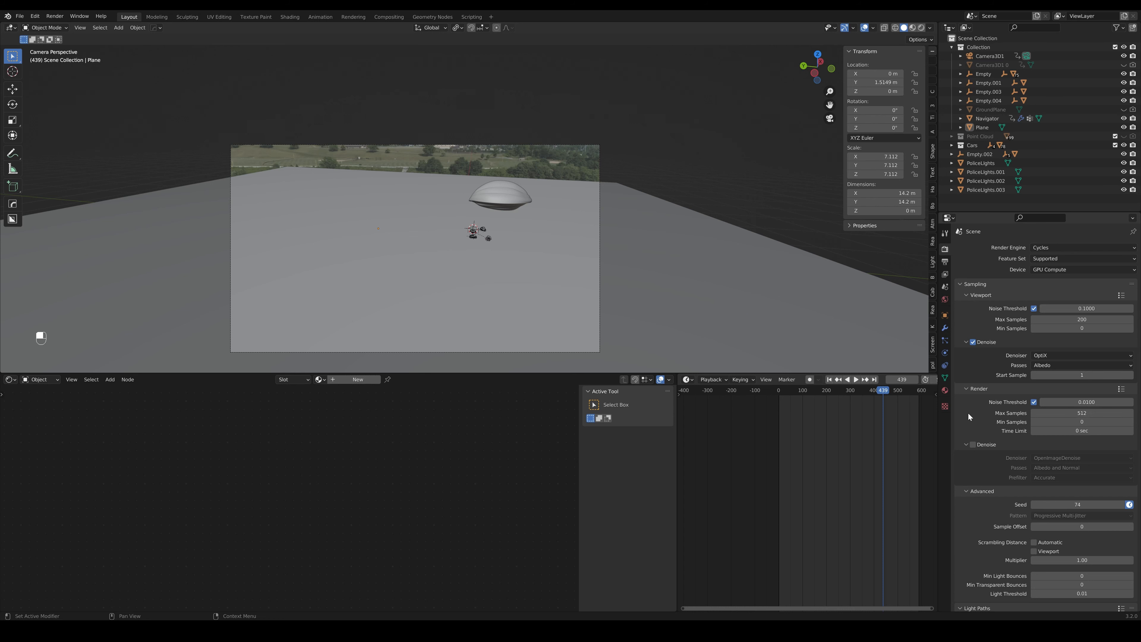
Save the scene file, render the current frame again and inspect the ship and cars
key("ctrl+s")
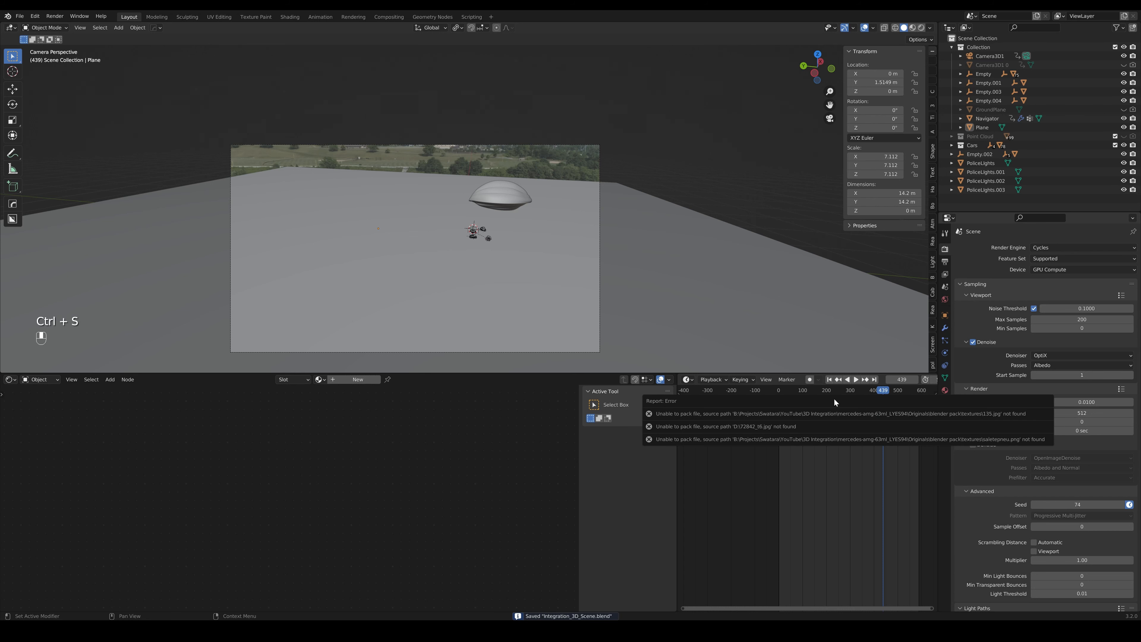
left_click(55, 16)
left_click(67, 28)
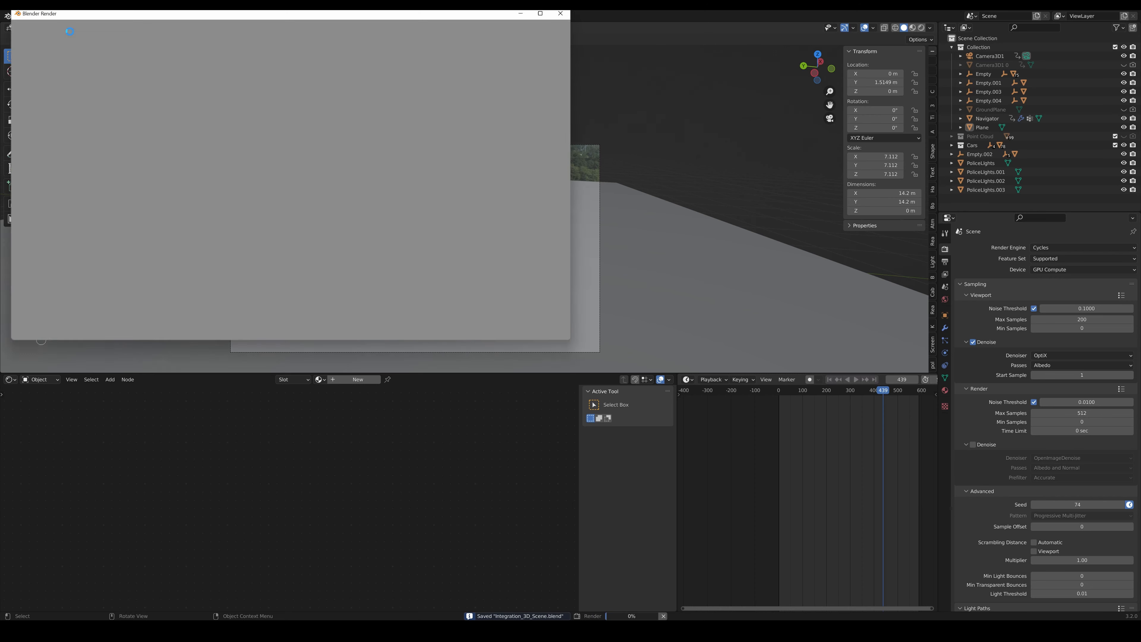
scroll(451, 186, "up", 4)
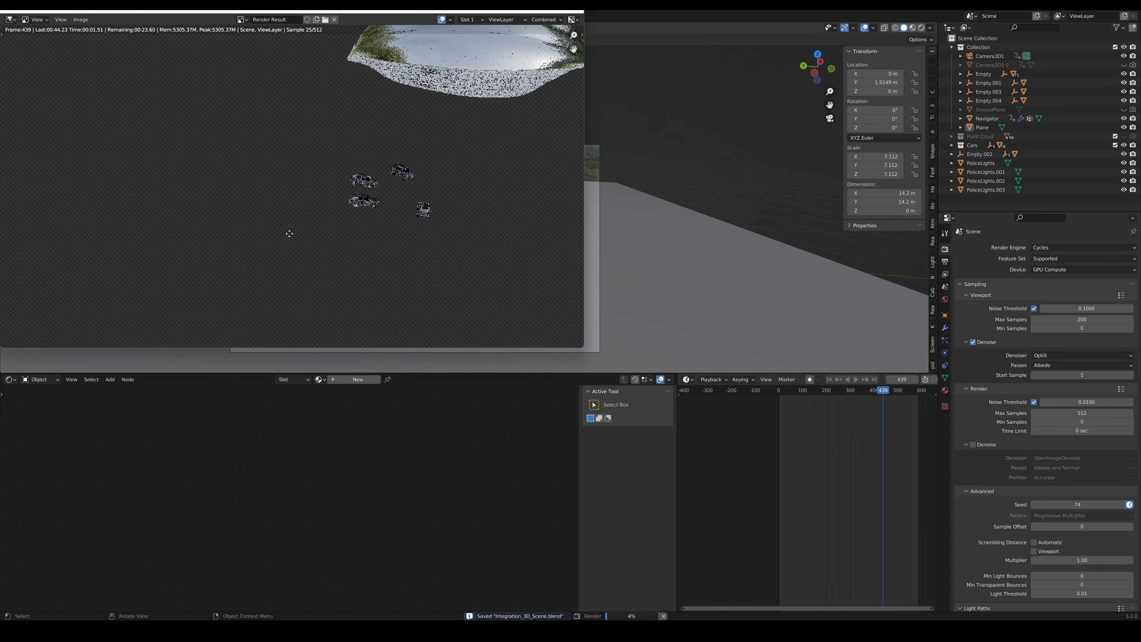
left_click_drag(364, 186, 346, 214)
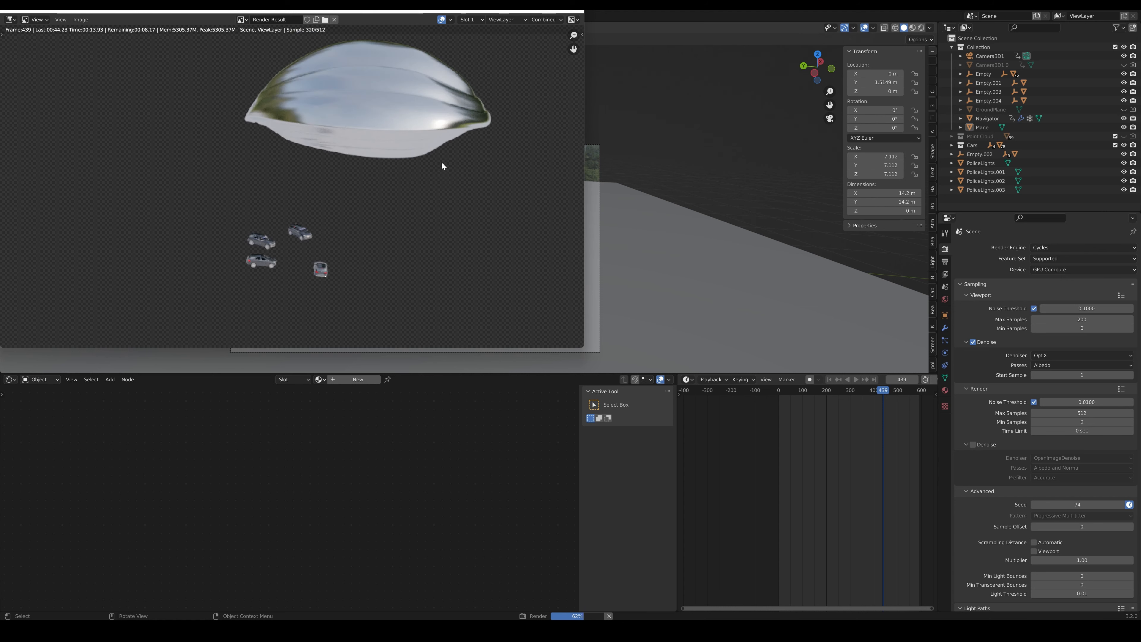
left_click_drag(442, 163, 428, 190)
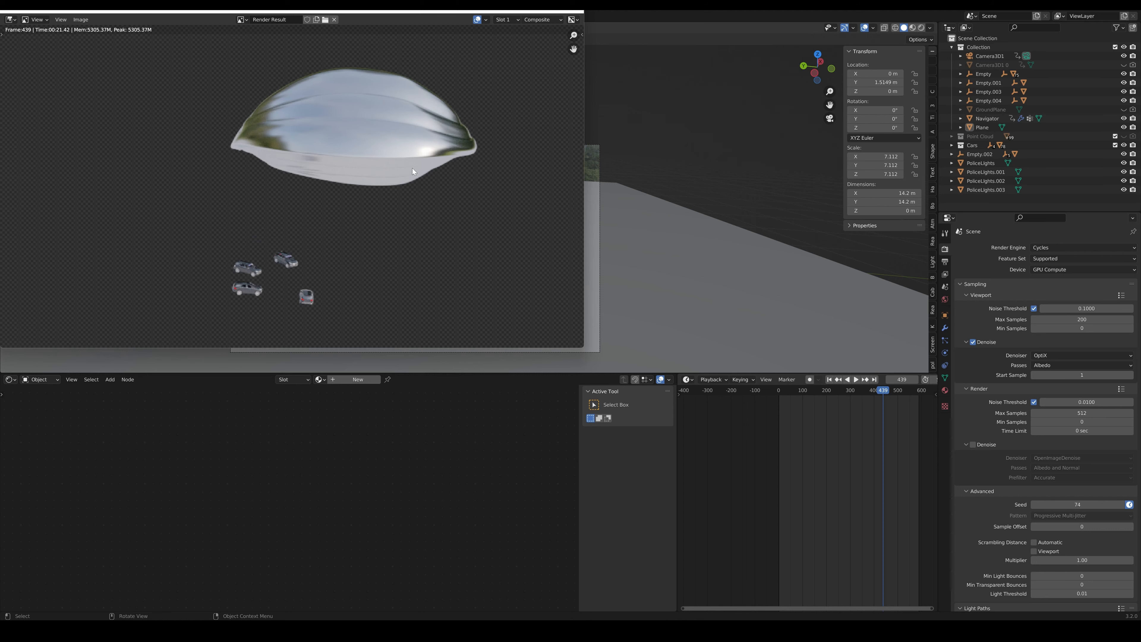
Close the still render, check the output settings and start rendering the full animation
left_click(575, 13)
left_click(944, 263)
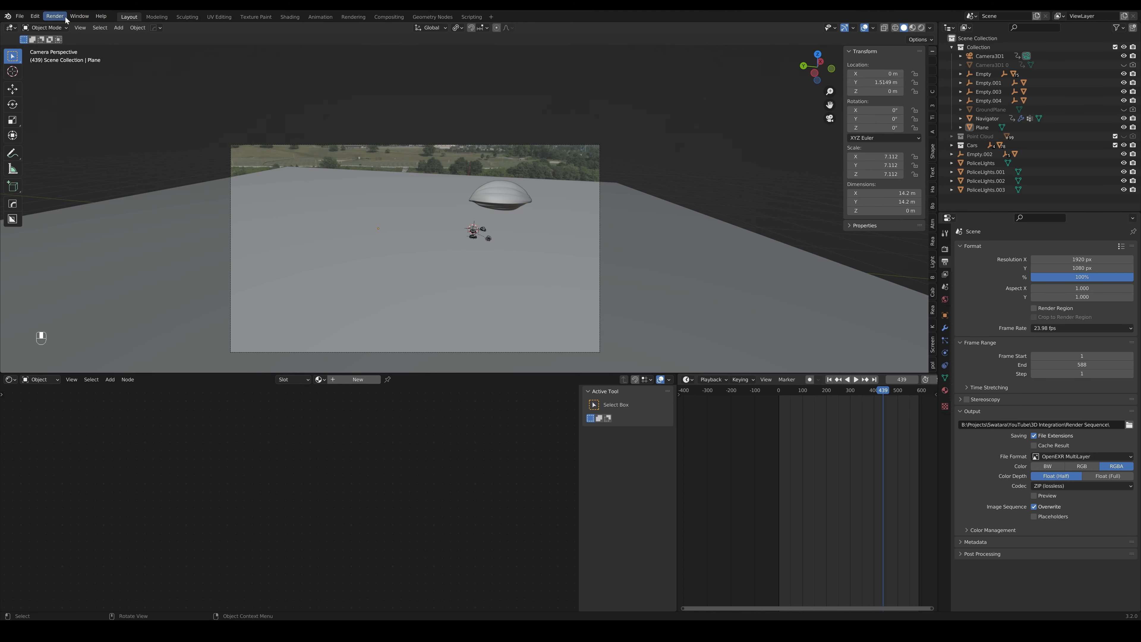
left_click(55, 16)
left_click(71, 36)
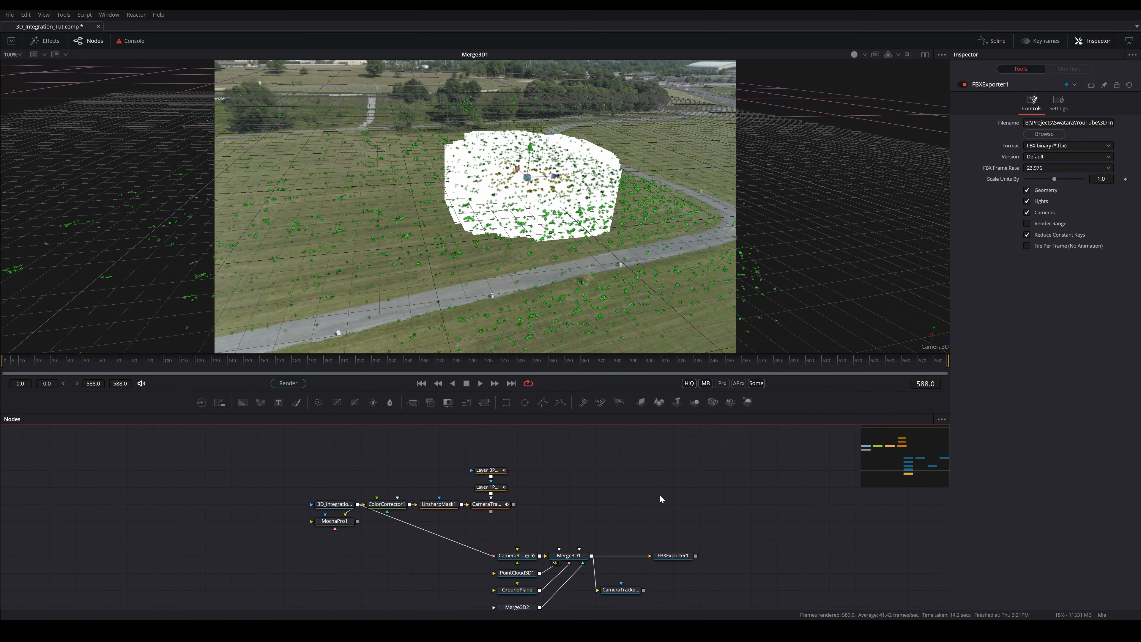
Switch to the Fusion composition, add a Merge node, connect the original footage loader as its background and display it in the viewer
left_click_drag(742, 512, 597, 529)
scroll(545, 498, "down", 3)
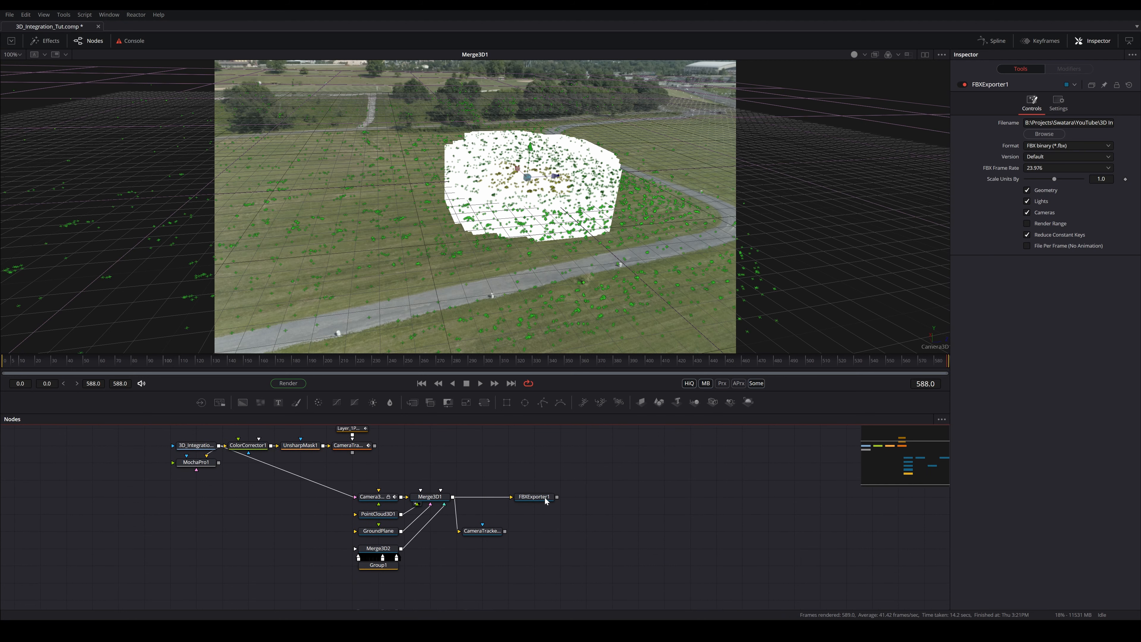
left_click_drag(518, 494, 563, 493)
left_click(281, 473)
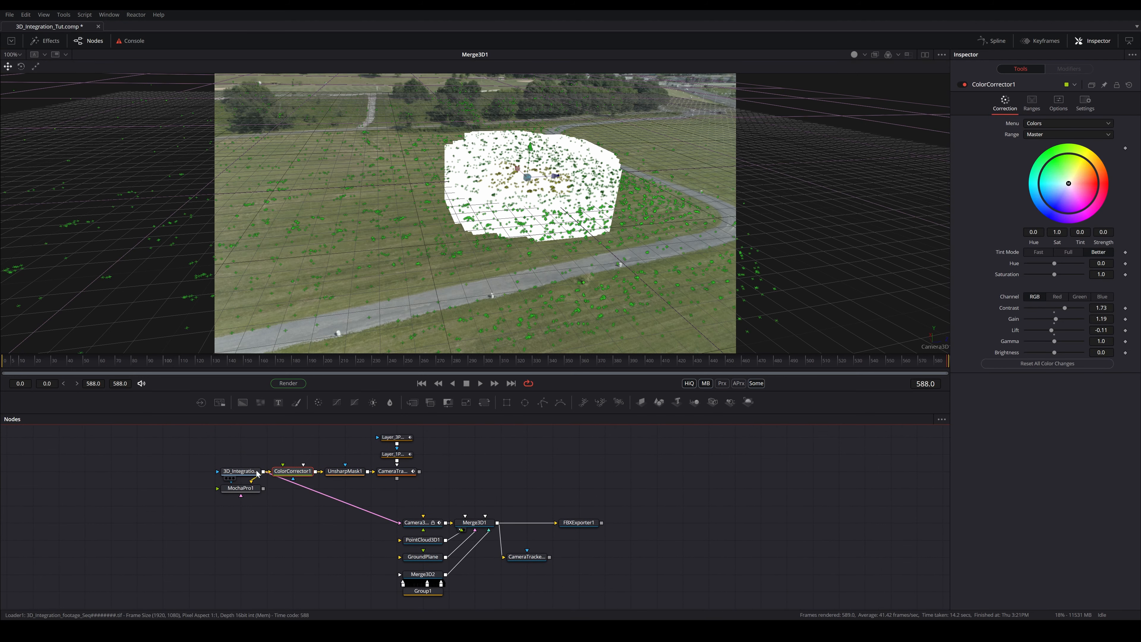
left_click(254, 472)
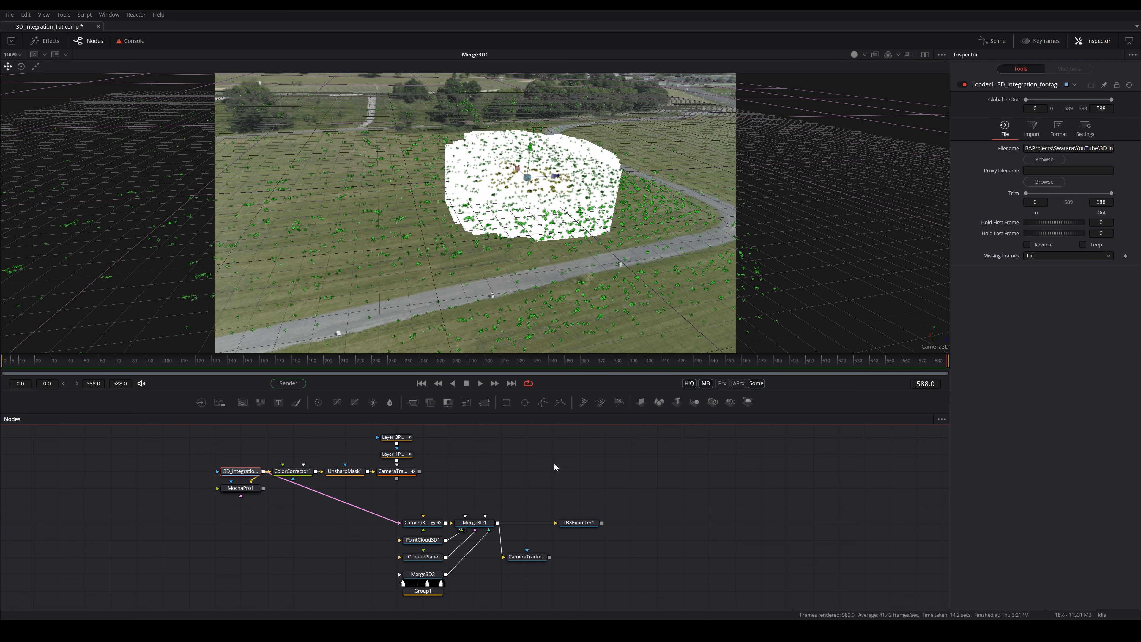
key("shift+space")
type("fbx")
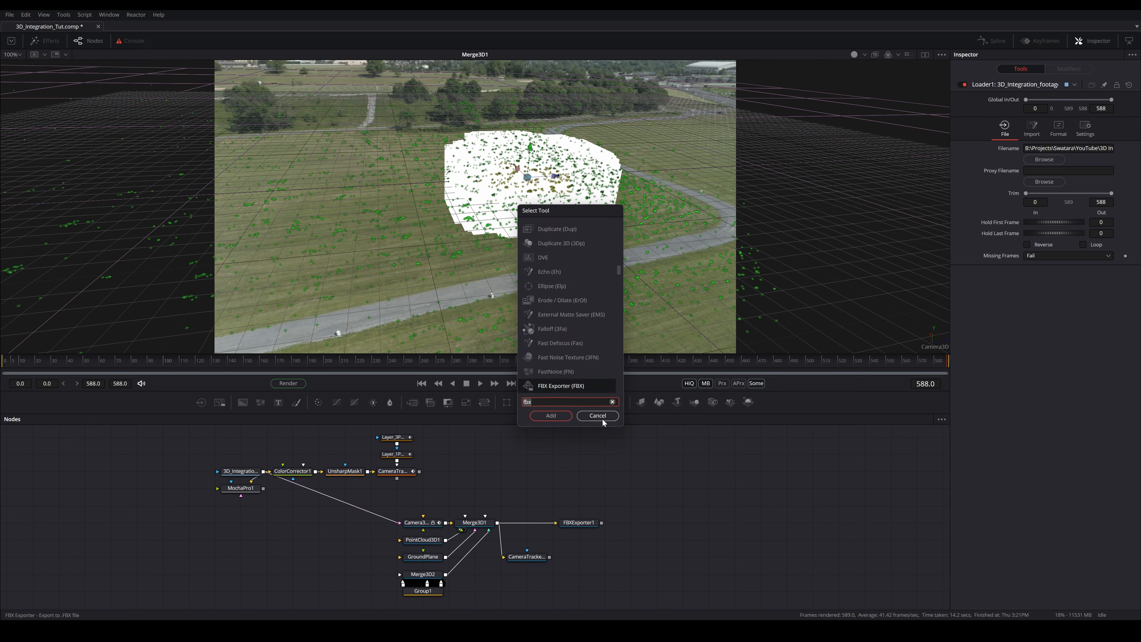
type("merge")
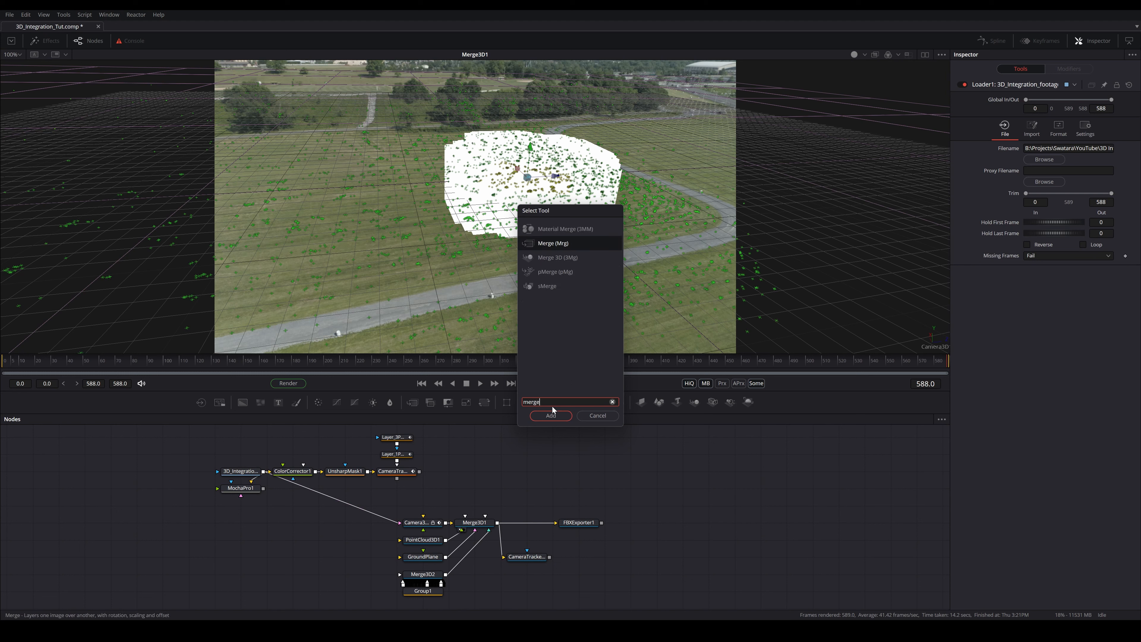
left_click(551, 415)
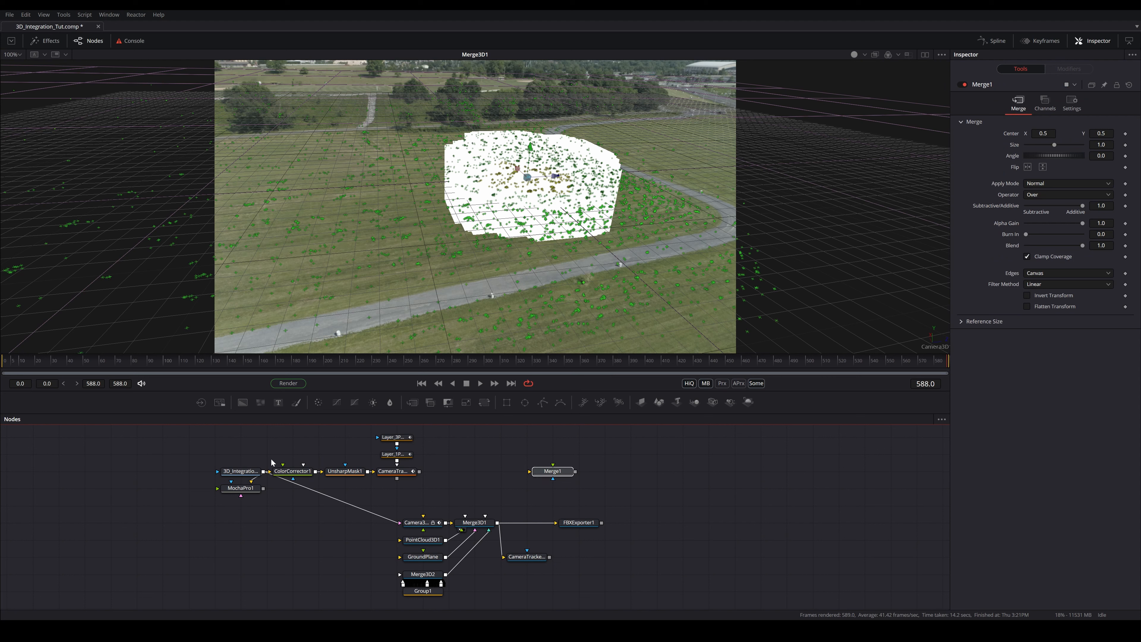
left_click_drag(264, 471, 574, 219)
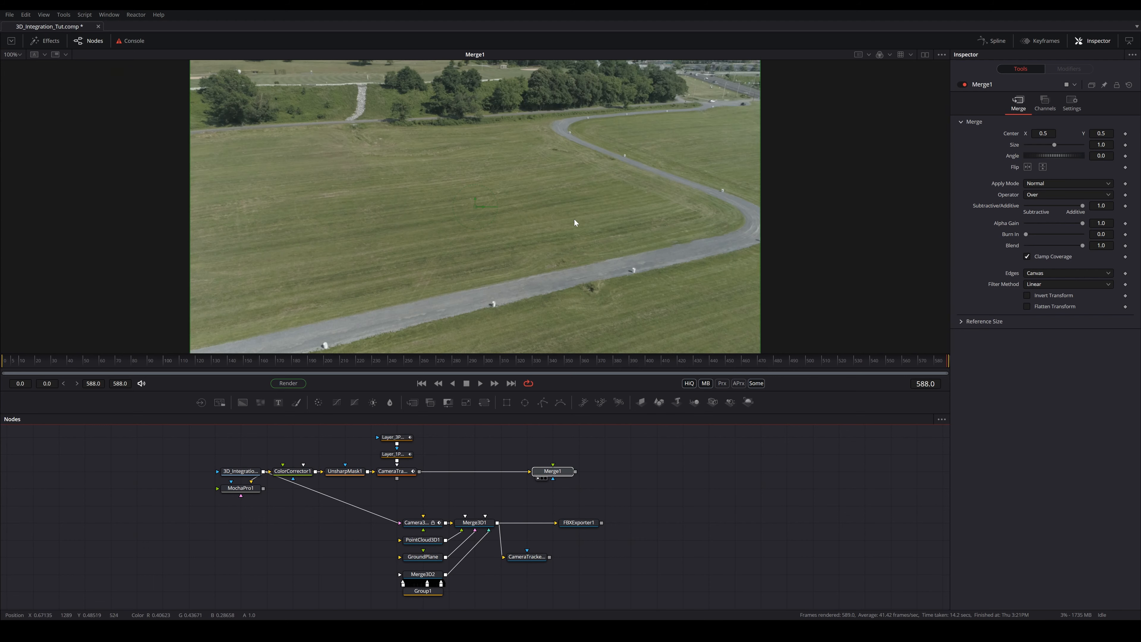
Play back the drone footage from the start through the Merge node and stop after a short stretch
key("space")
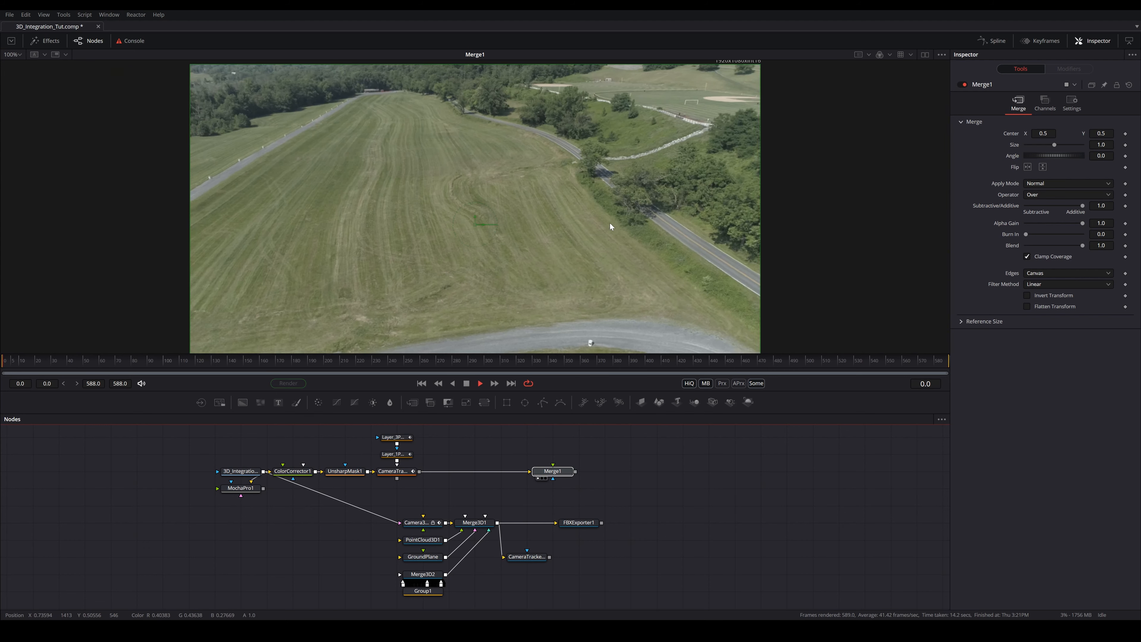
key("space")
left_click(621, 485)
Add a Loader node in the empty area above the existing nodes and load the rendered ####.exr sequence into it
left_click_drag(628, 430, 479, 487)
scroll(453, 467, "up", 2)
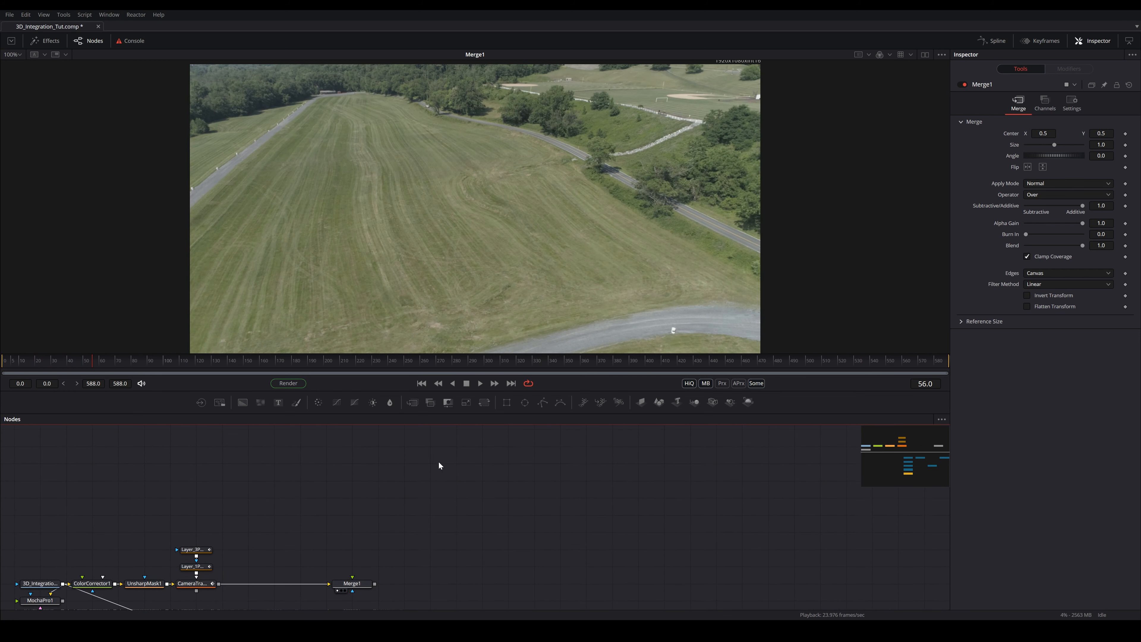
key("shift+space")
type("merge")
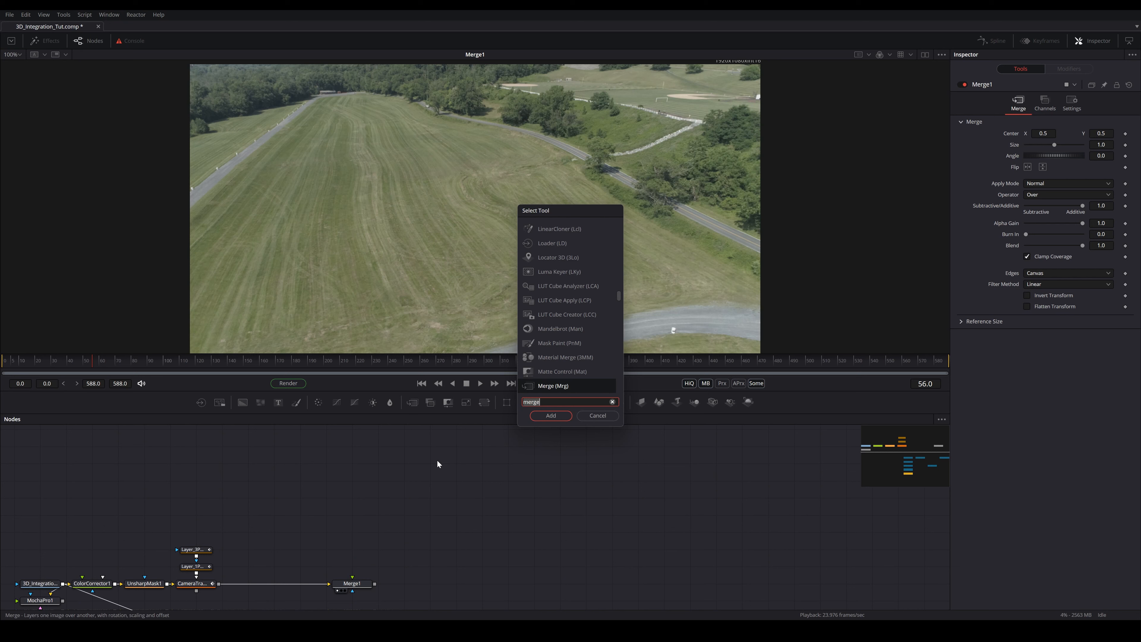
key("BackSpace")
key("BackSpace")
key("BackSpace")
key("BackSpace")
key("BackSpace")
type("load")
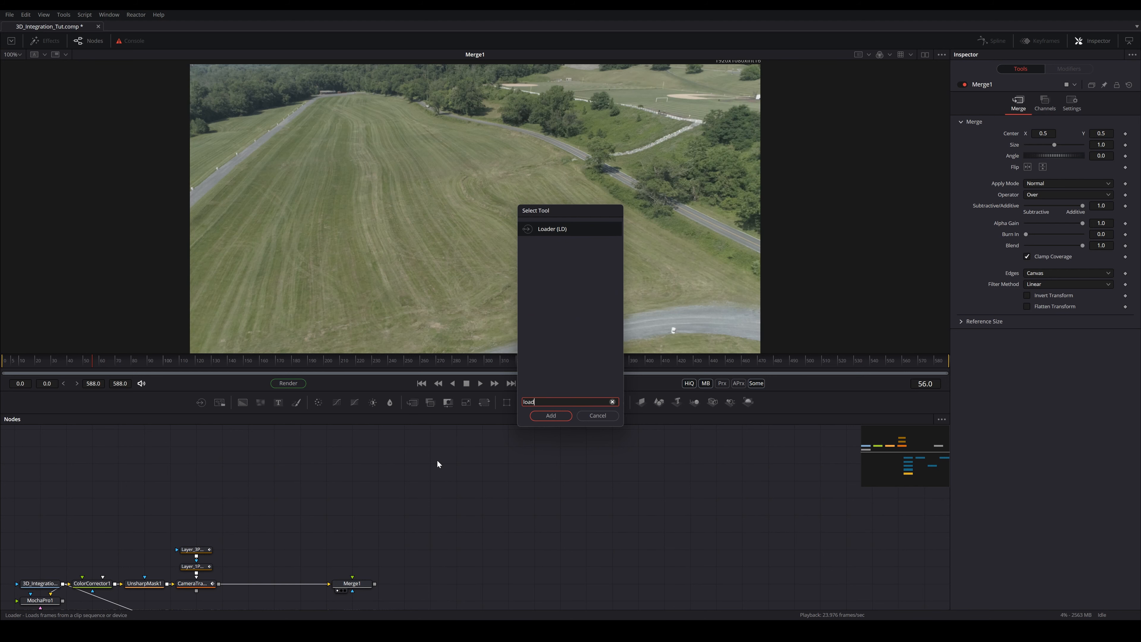
key("Return")
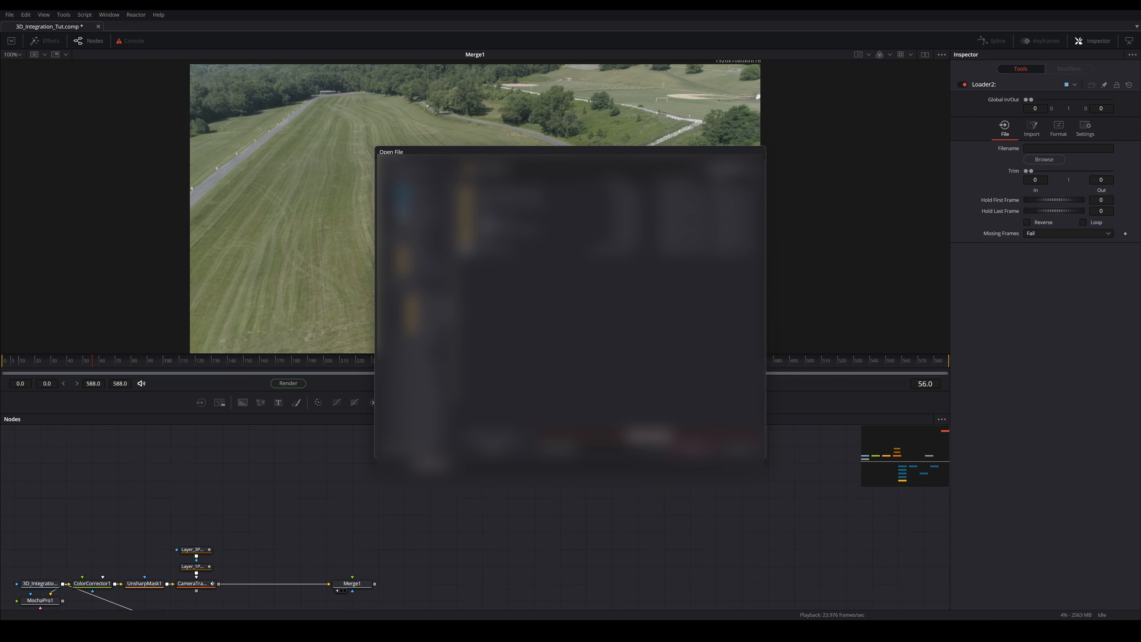
double_click(488, 194)
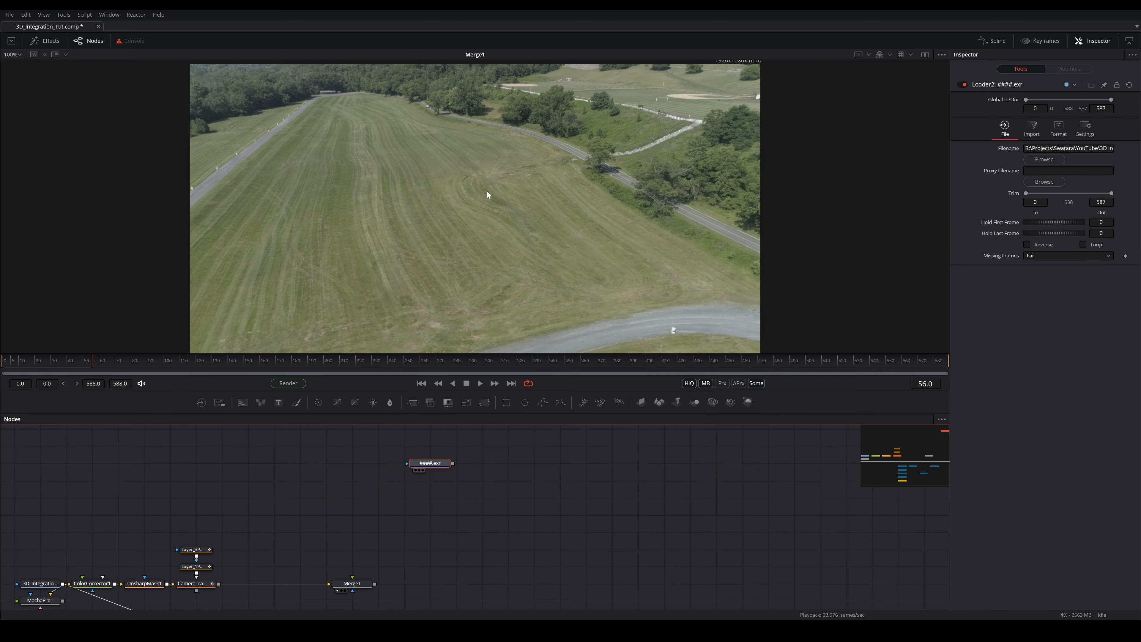
Display the EXR loader in the viewer and position its node directly above the Merge1 node
left_click_drag(433, 465, 440, 269)
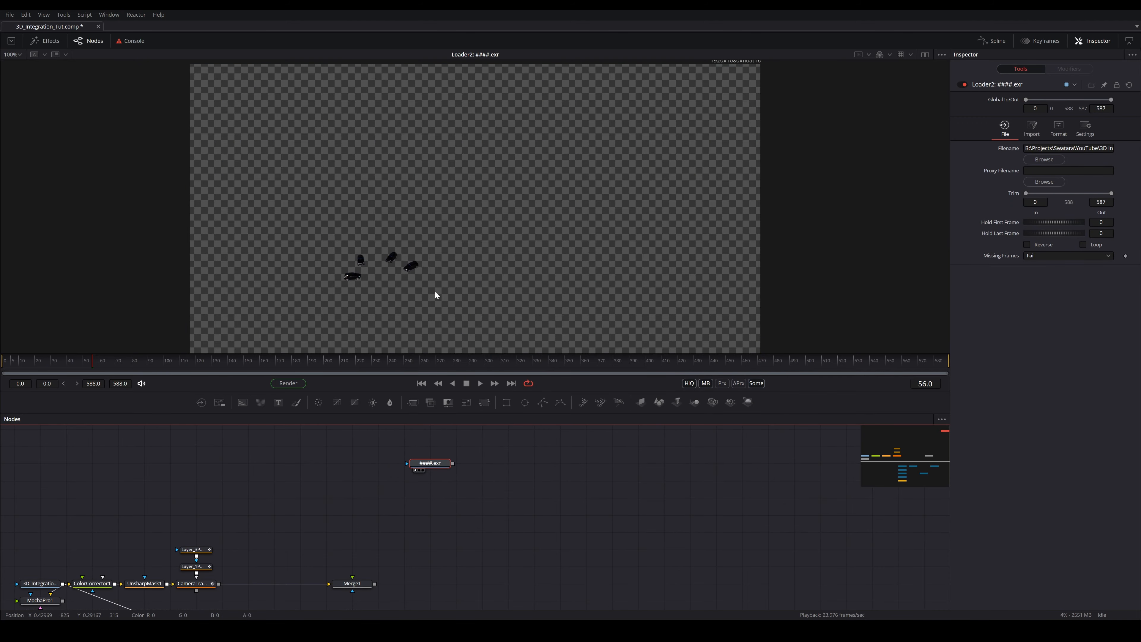
left_click_drag(357, 275, 364, 274)
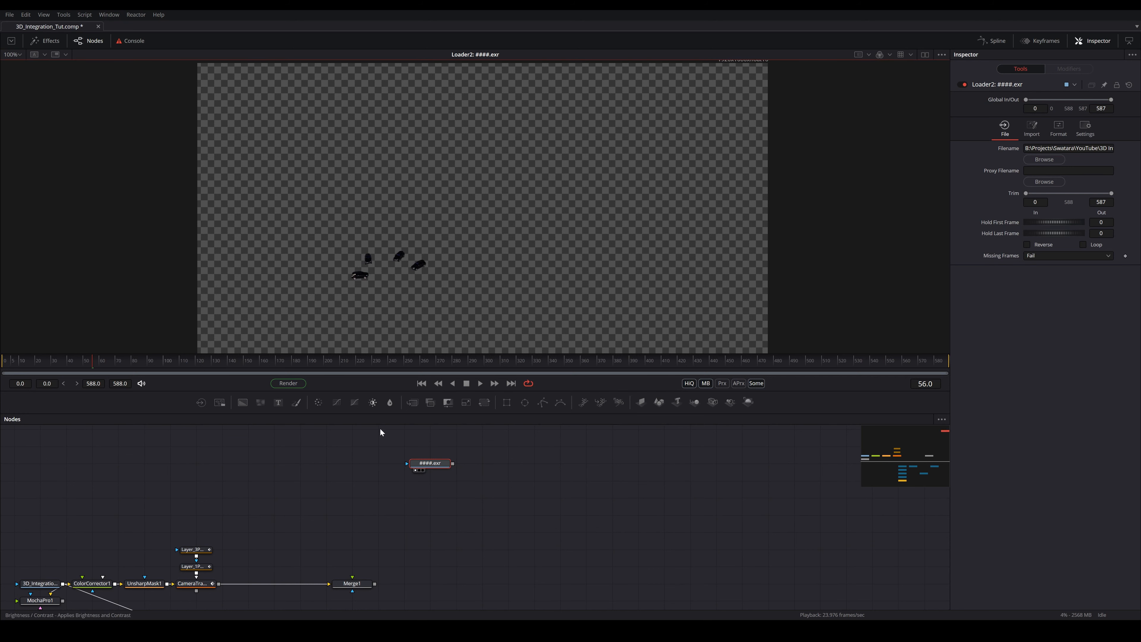
left_click(432, 462)
left_click_drag(433, 465, 278, 465)
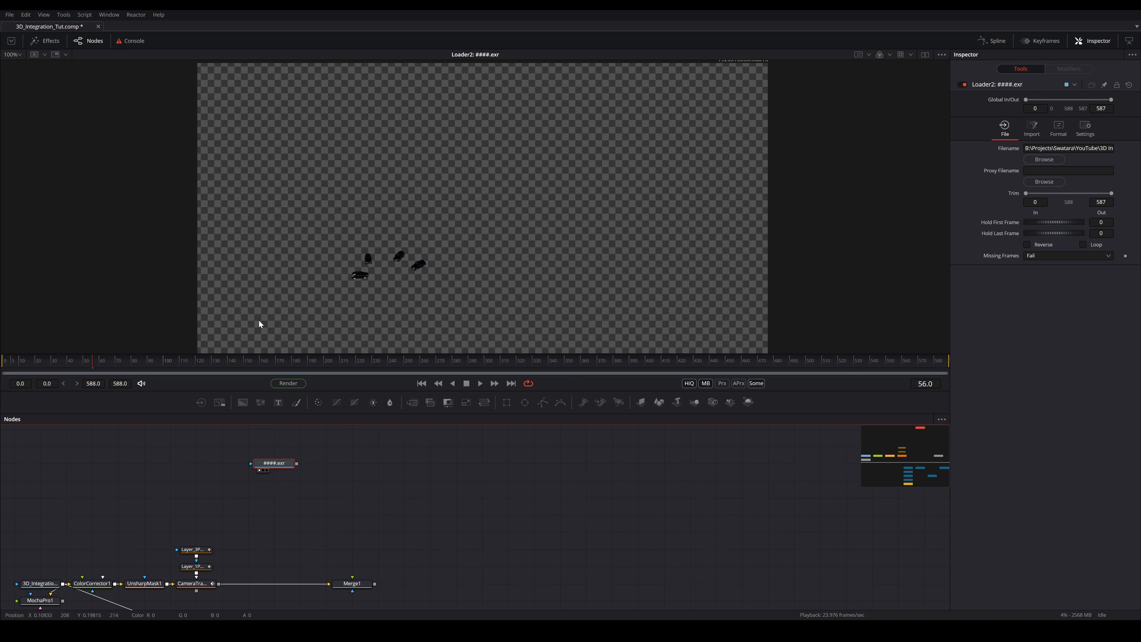
left_click_drag(260, 469, 313, 486)
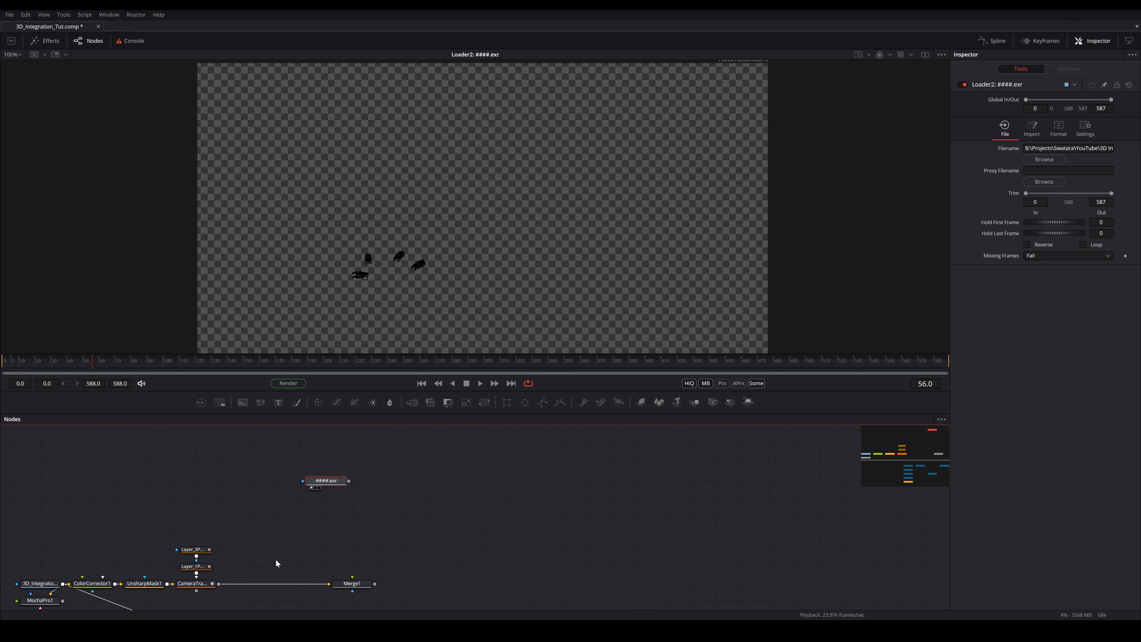
left_click_drag(339, 486, 365, 486)
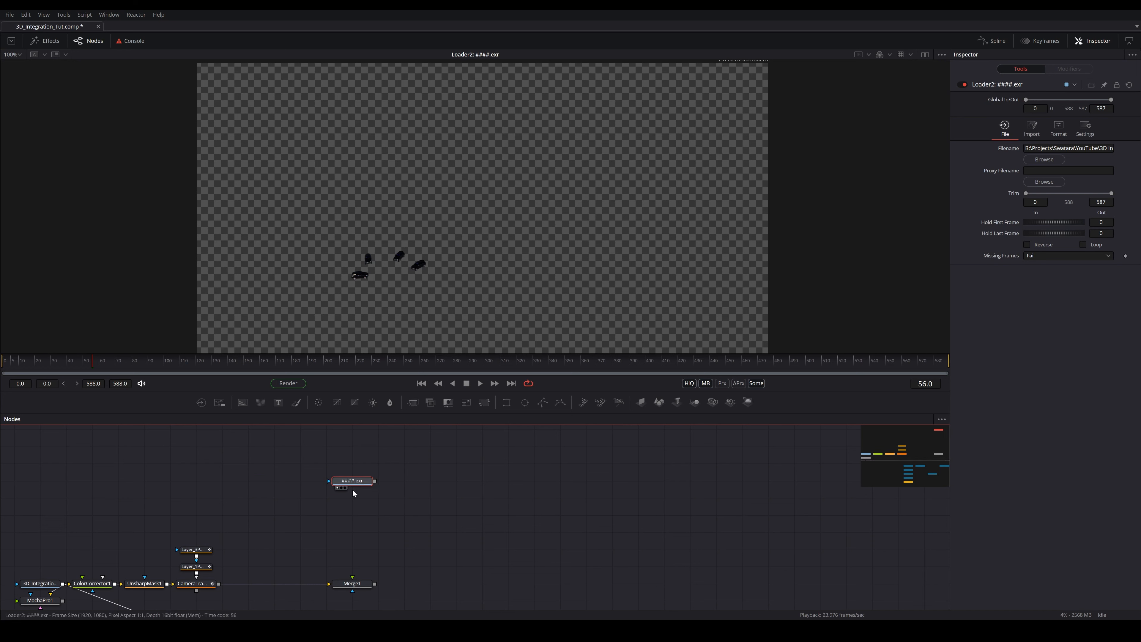
Switch to the browser, review the Reactor 3 Release Announcement page and its installer section, and return to the Fusion composition
key("alt+Tab")
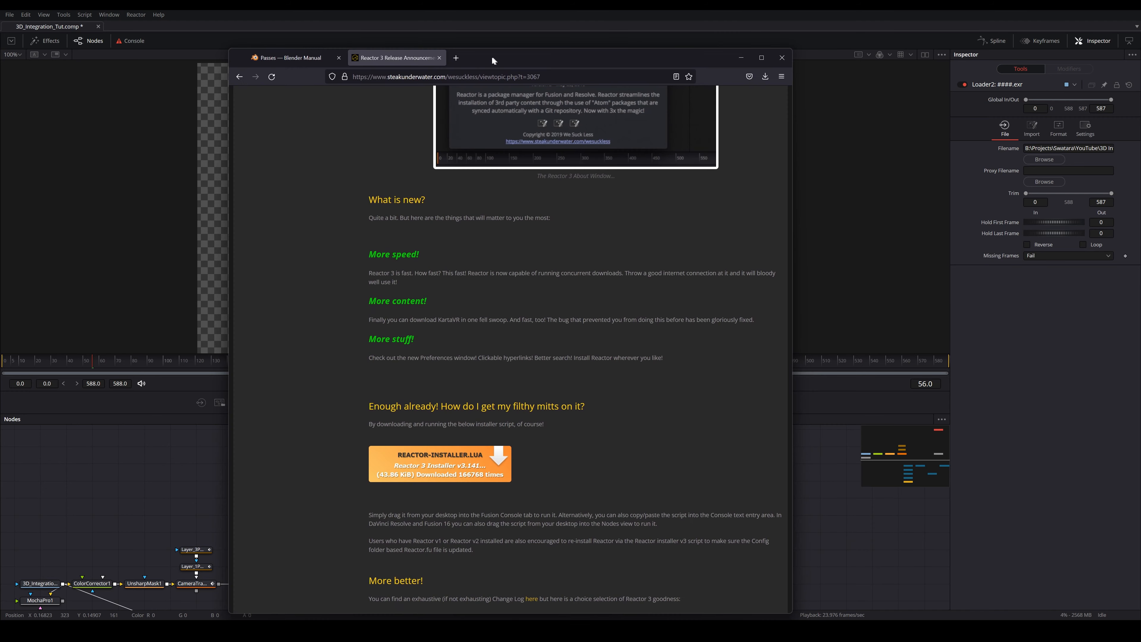
scroll(634, 319, "up", 12)
scroll(587, 335, "down", 7)
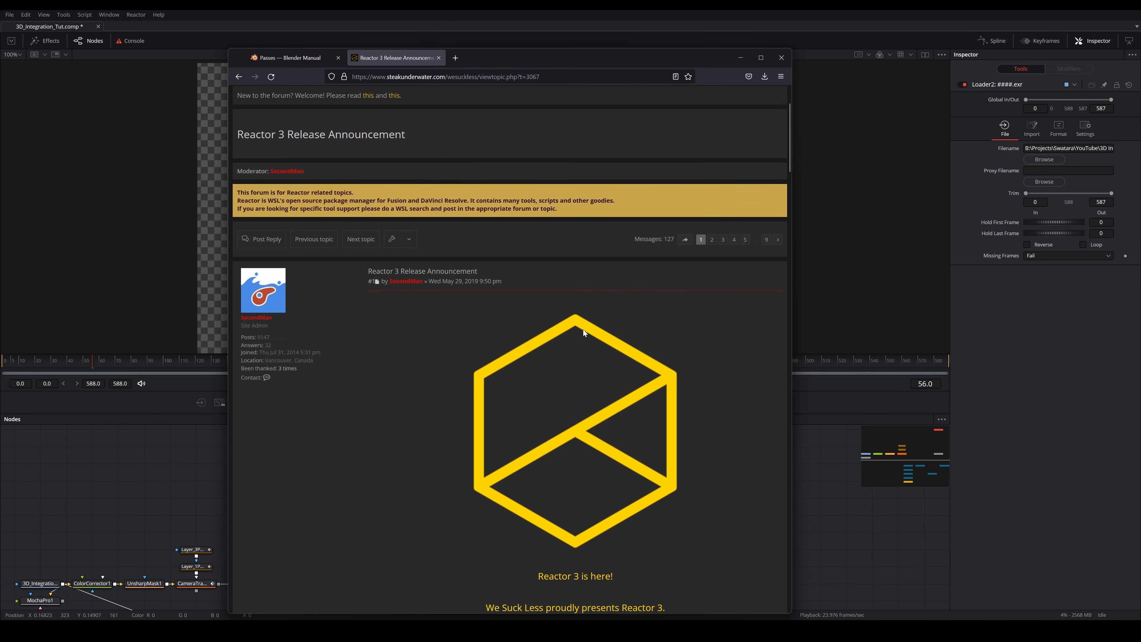
scroll(575, 323, "down", 8)
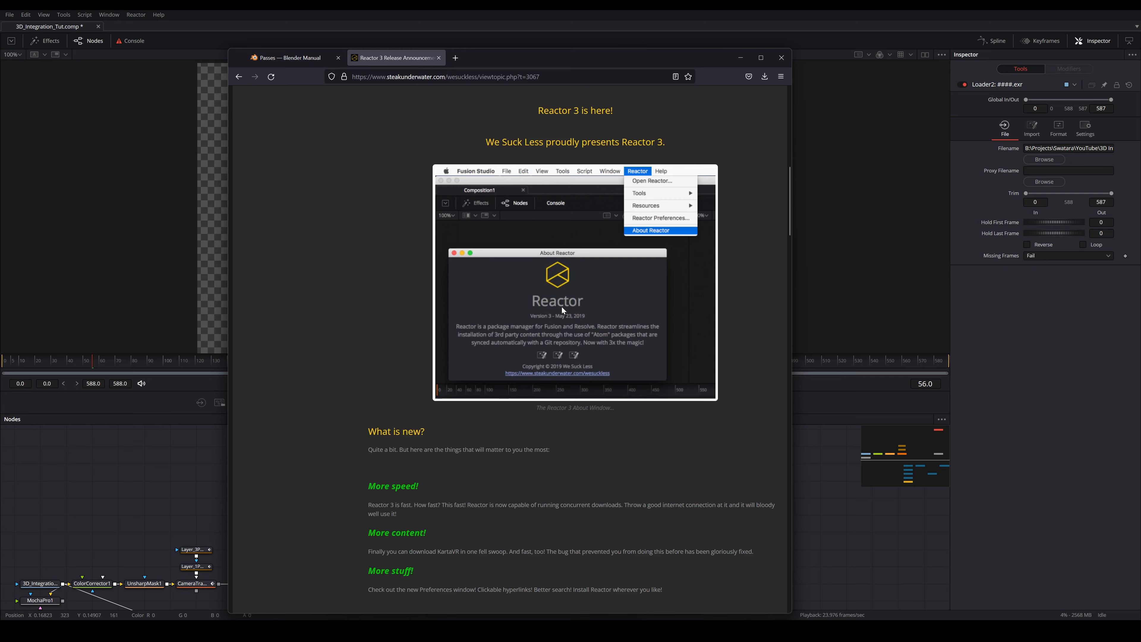
scroll(562, 312, "down", 5)
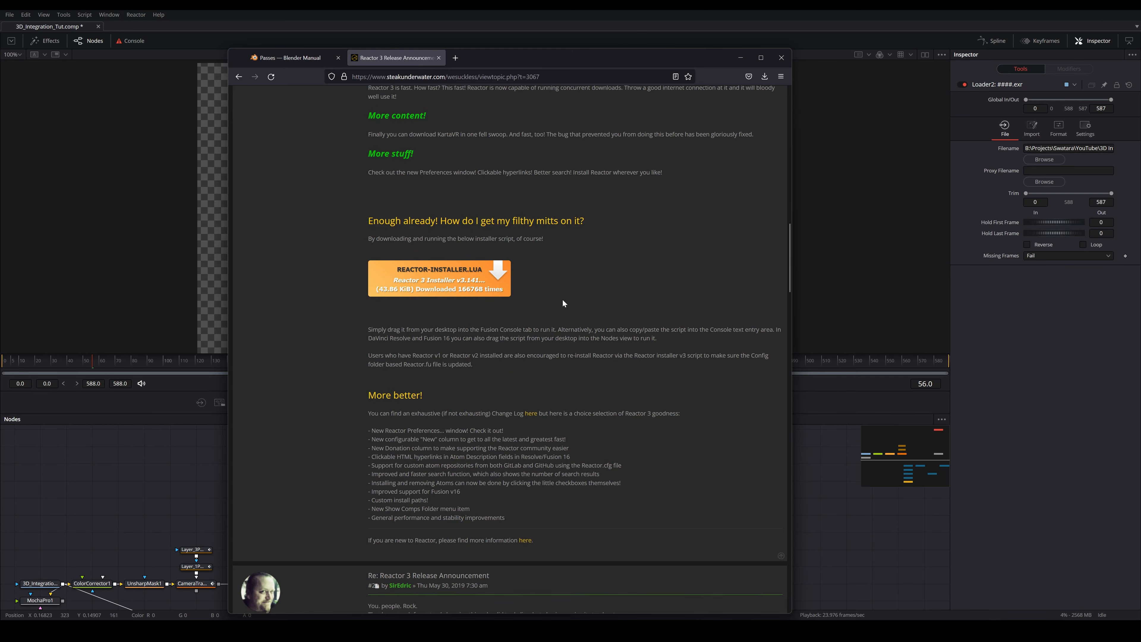
scroll(565, 331, "up", 2)
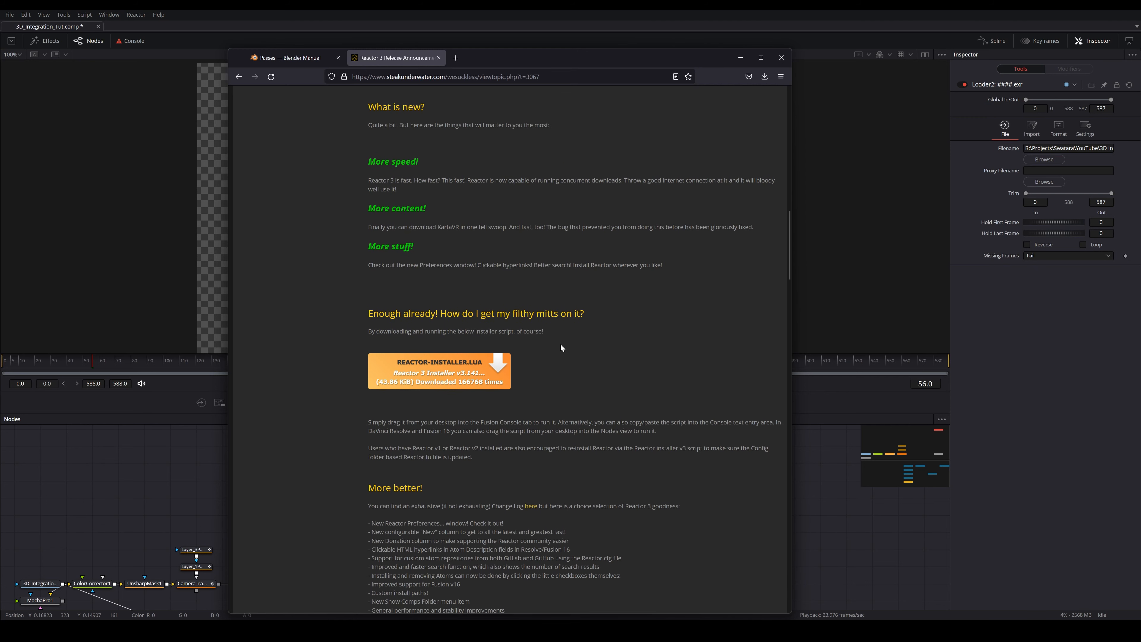
scroll(558, 348, "up", 3)
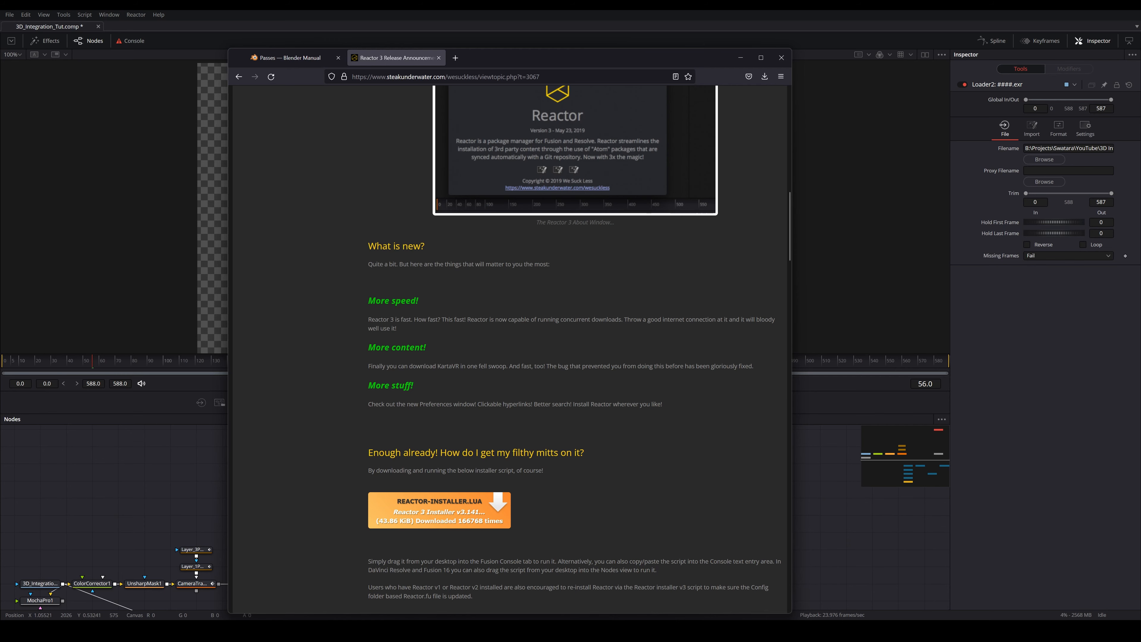
left_click(836, 503)
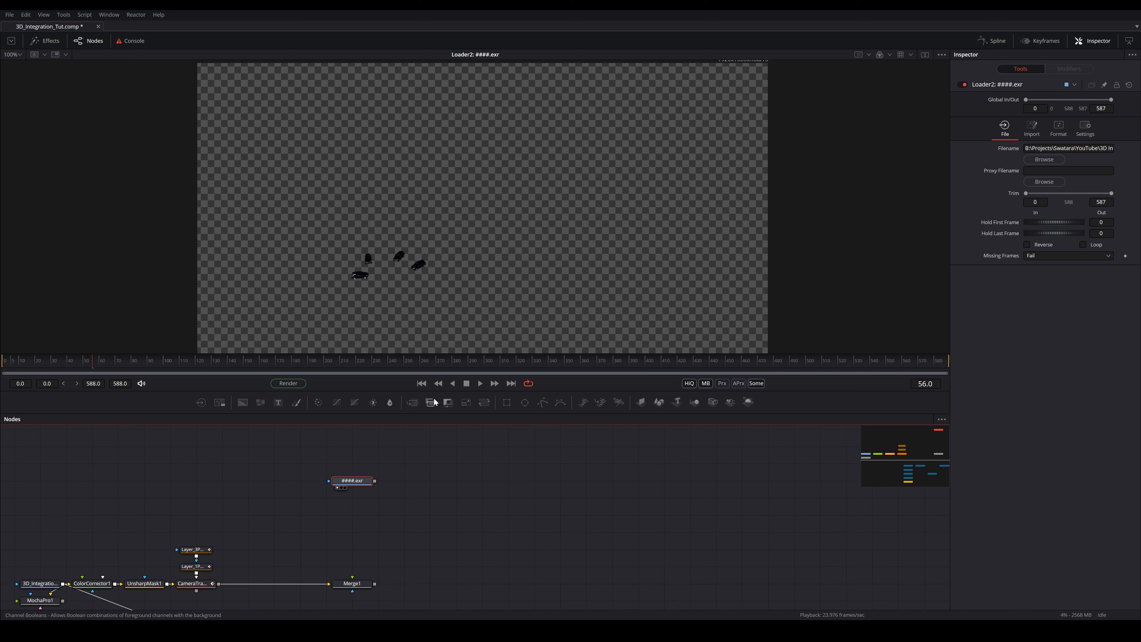
Search the Reactor package manager for "oidn" and "hos", and view the details of the hos_SplitEXR_Ultra package
left_click(85, 15)
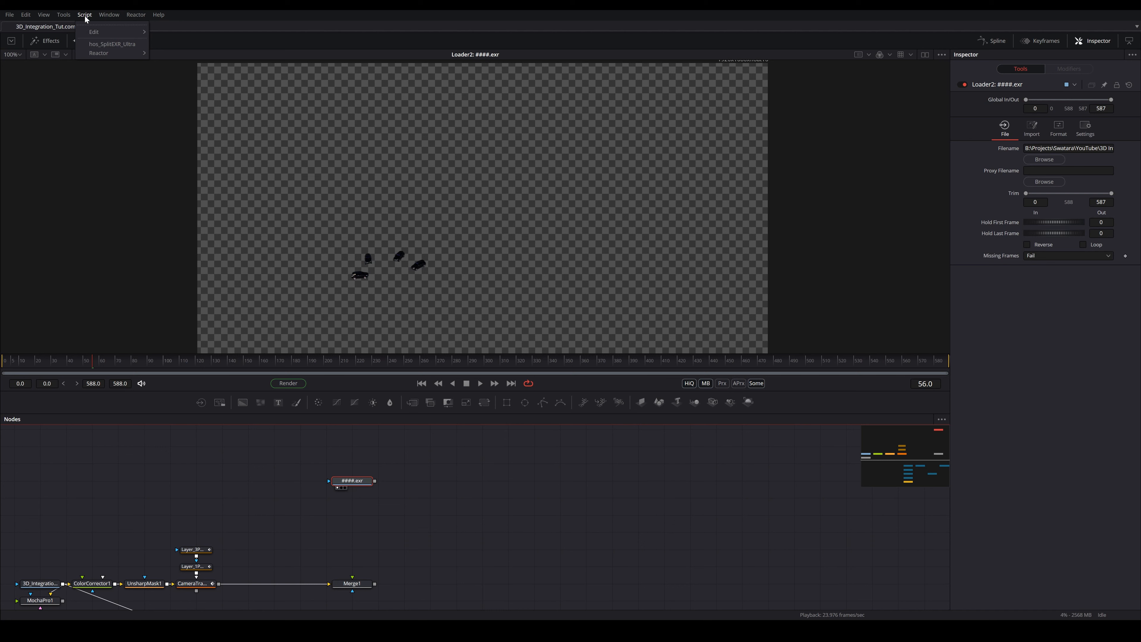
mouse_move(95, 55)
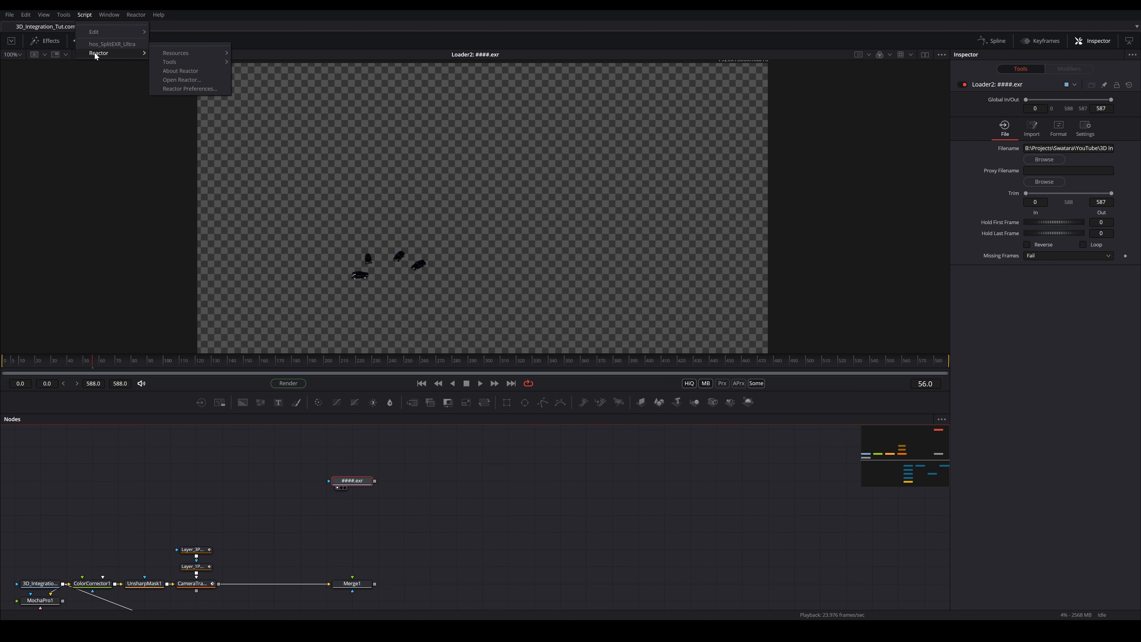
left_click(188, 80)
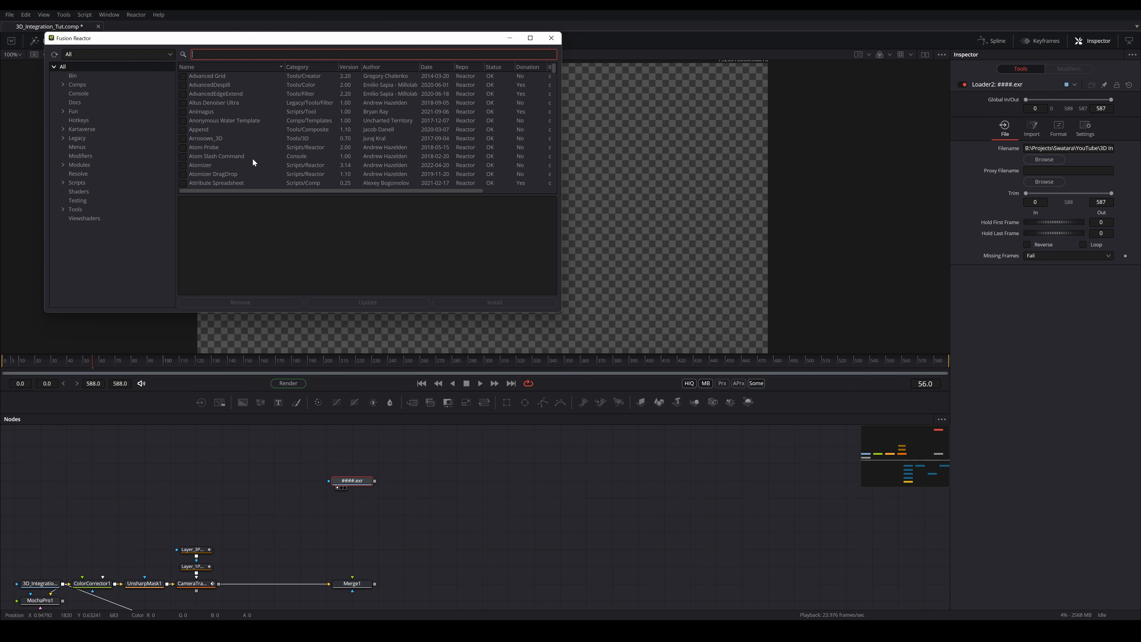
type("oidn")
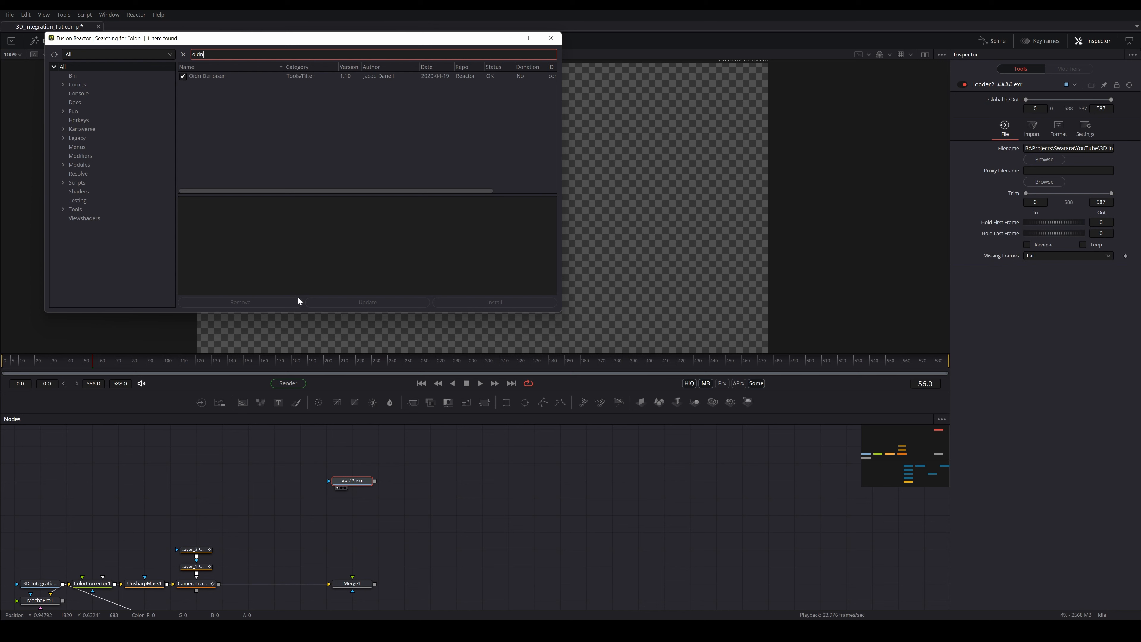
left_click_drag(204, 54, 180, 54)
type("hos")
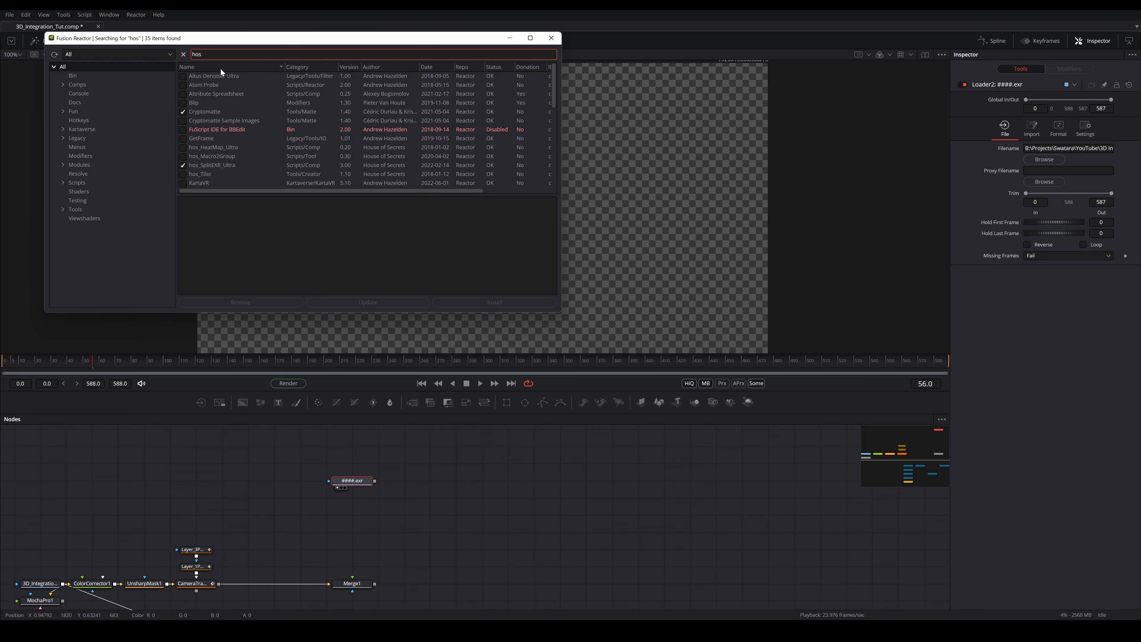
left_click(222, 165)
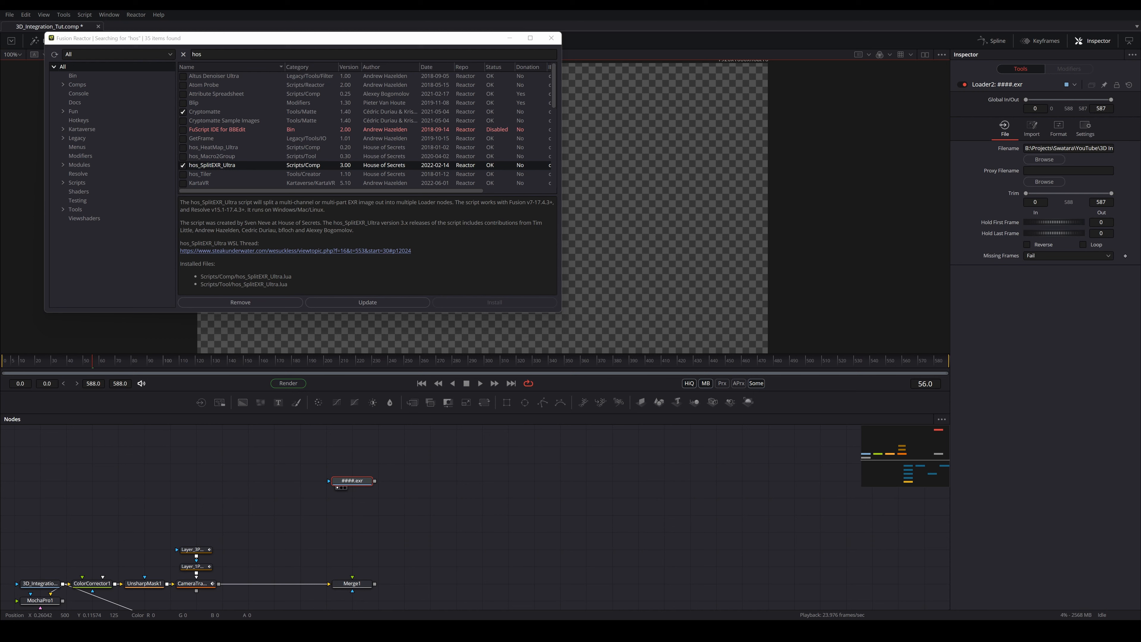
left_click(551, 38)
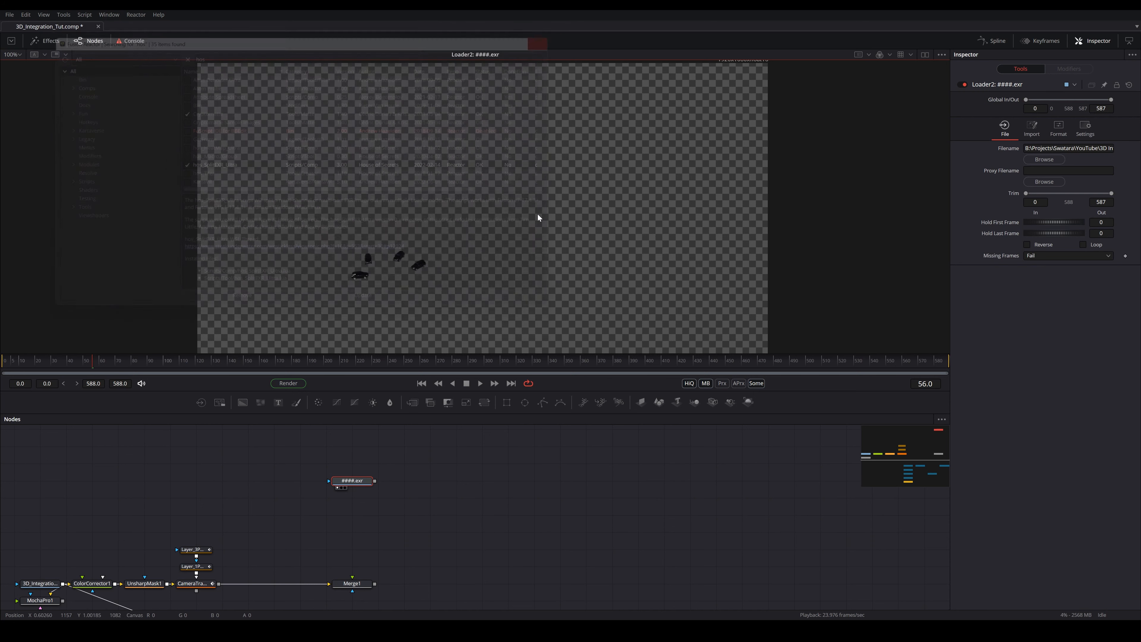
Run the hos_SplitEXR_Ultra script on the EXR loader with nodes placed horizontally, and close its dialog
left_click(367, 480)
left_click_drag(367, 481, 341, 464)
scroll(344, 475, "up", 1)
scroll(344, 476, "down", 2)
mouse_move(346, 476)
left_mouse_down()
mouse_move(386, 520)
mouse_move(349, 487)
left_mouse_up()
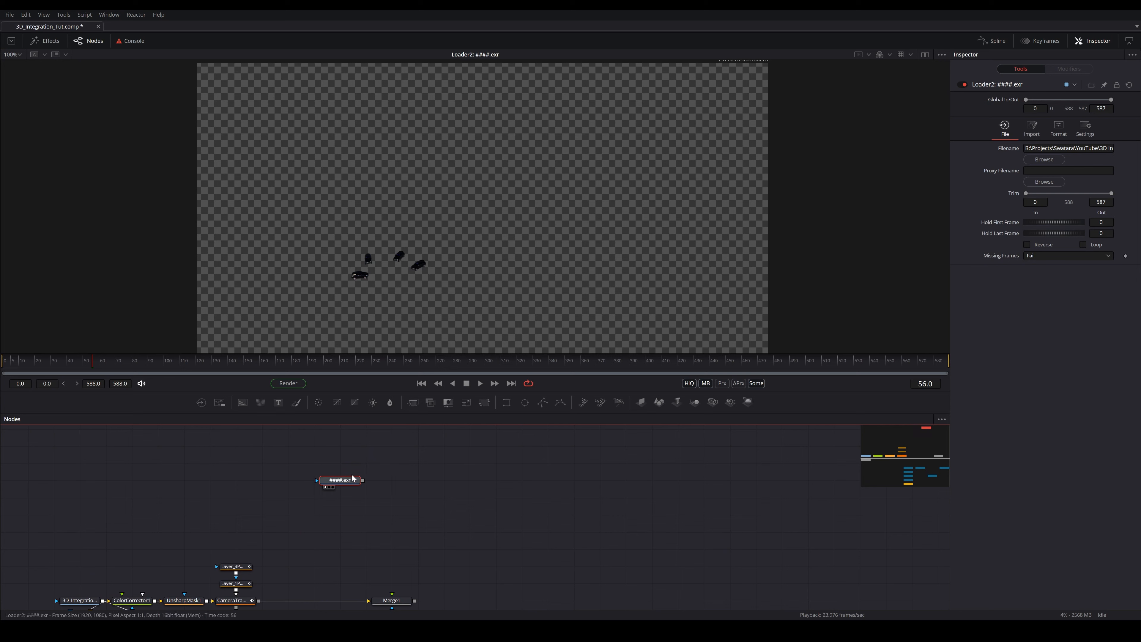
right_click(350, 480)
mouse_move(365, 475)
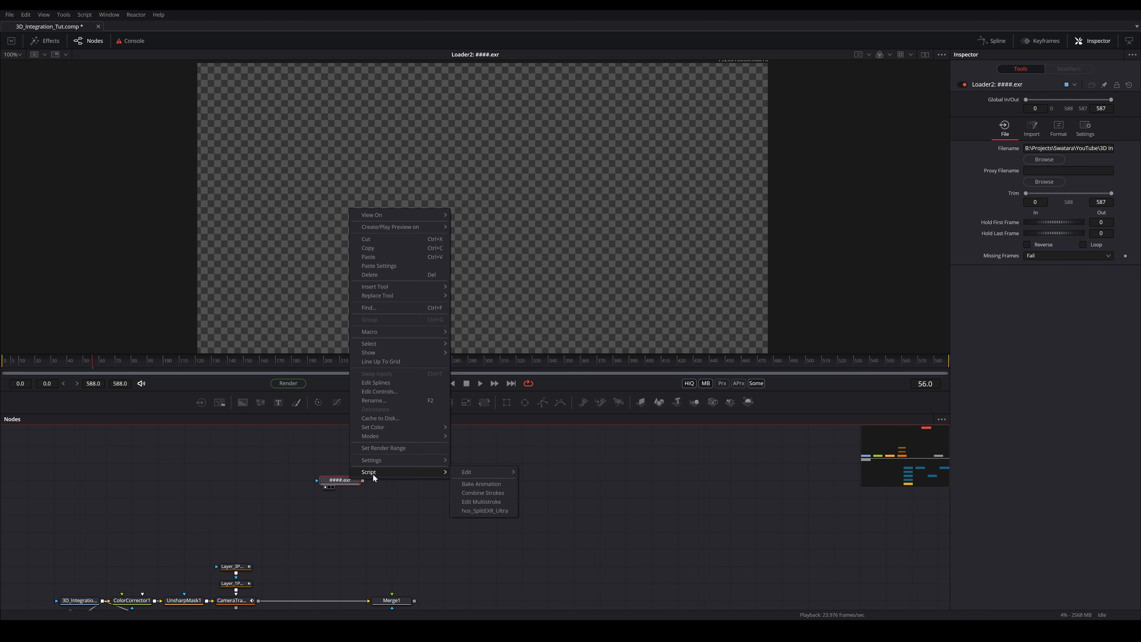
left_click(485, 510)
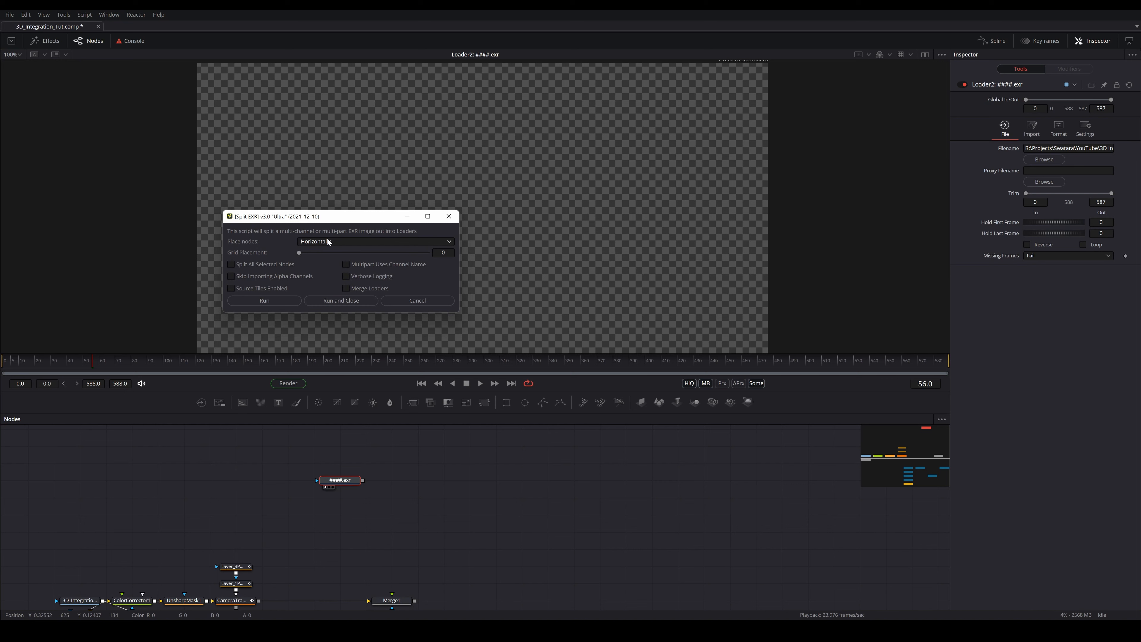
left_click(304, 243)
left_click(317, 243)
left_click(330, 299)
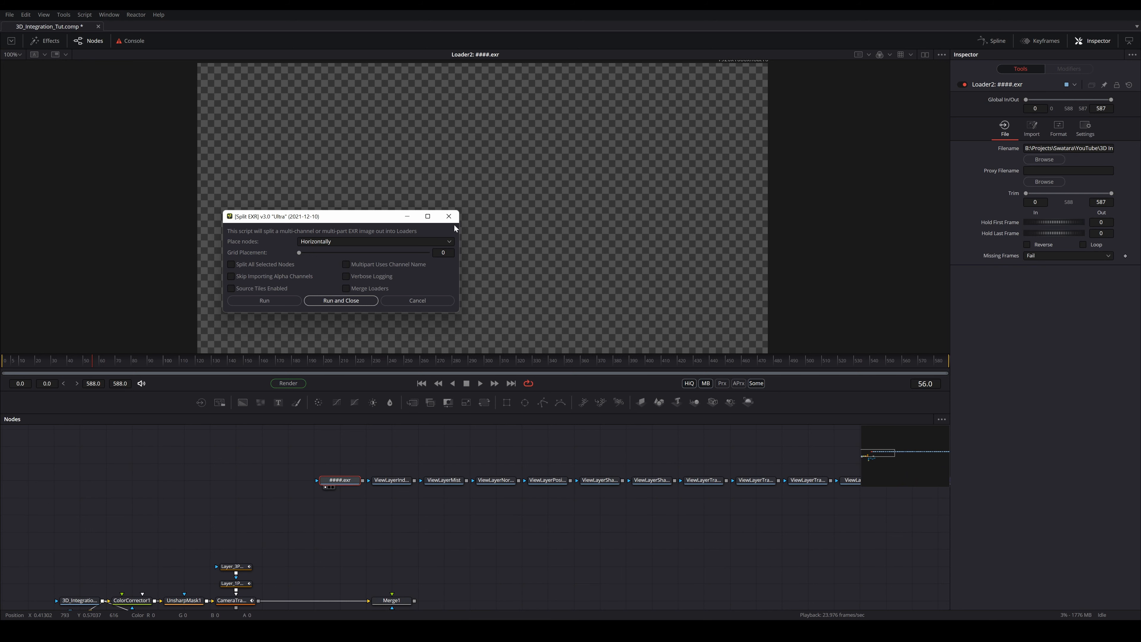
left_click(449, 216)
Move the original ####.exr loader away from the row of split pass loaders and look through the pass nodes
left_click_drag(658, 465, 540, 468)
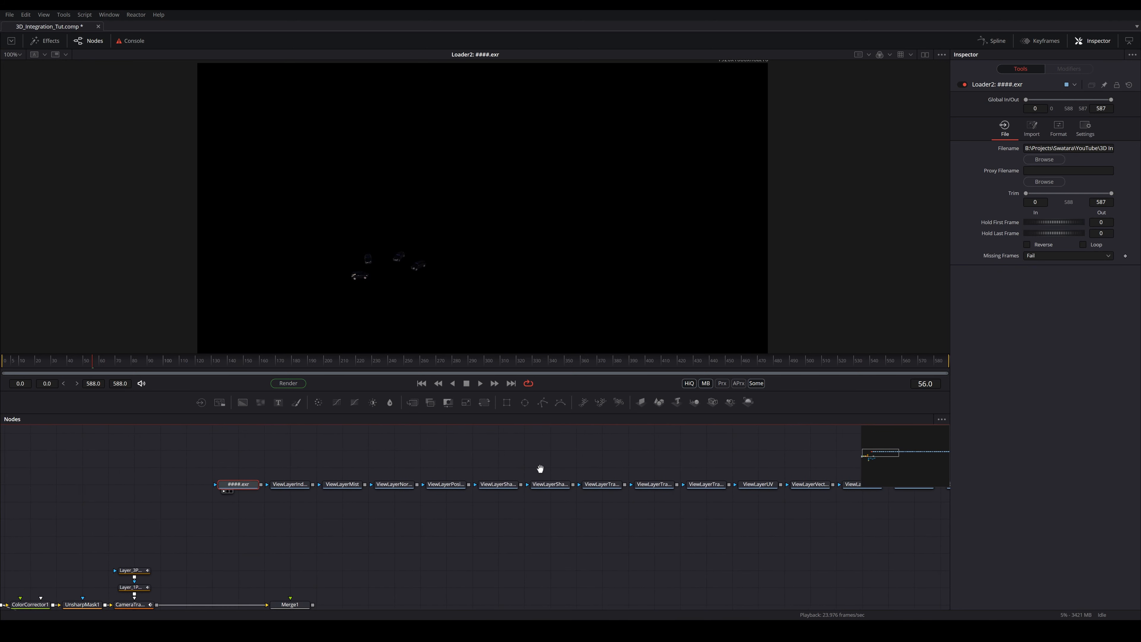
left_click_drag(238, 484, 212, 484)
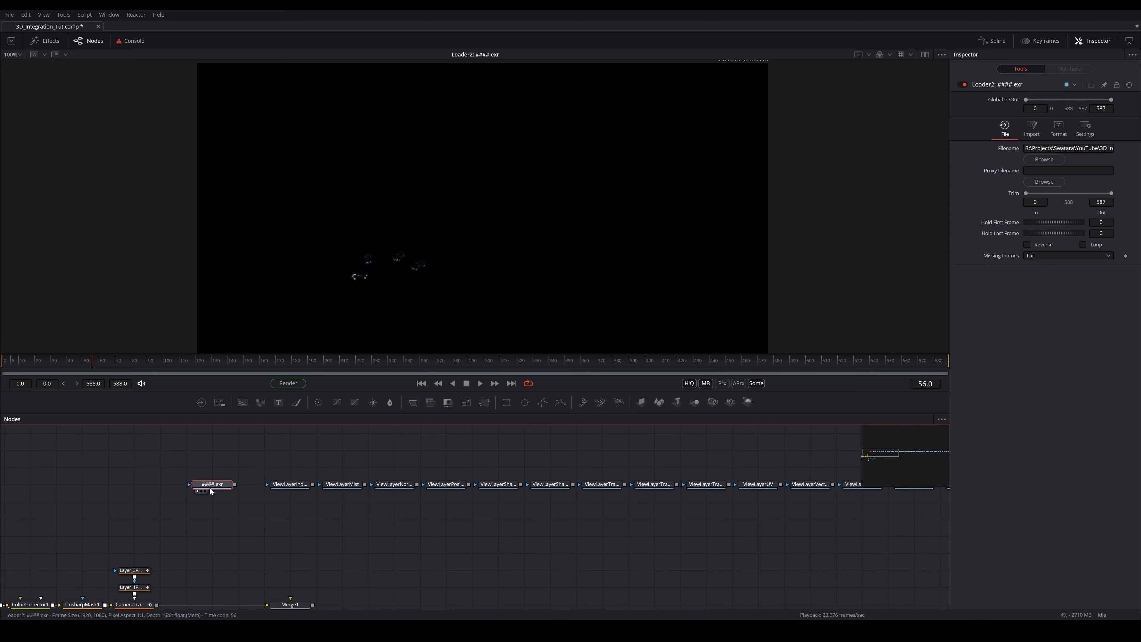
left_click(293, 486)
left_click(345, 485)
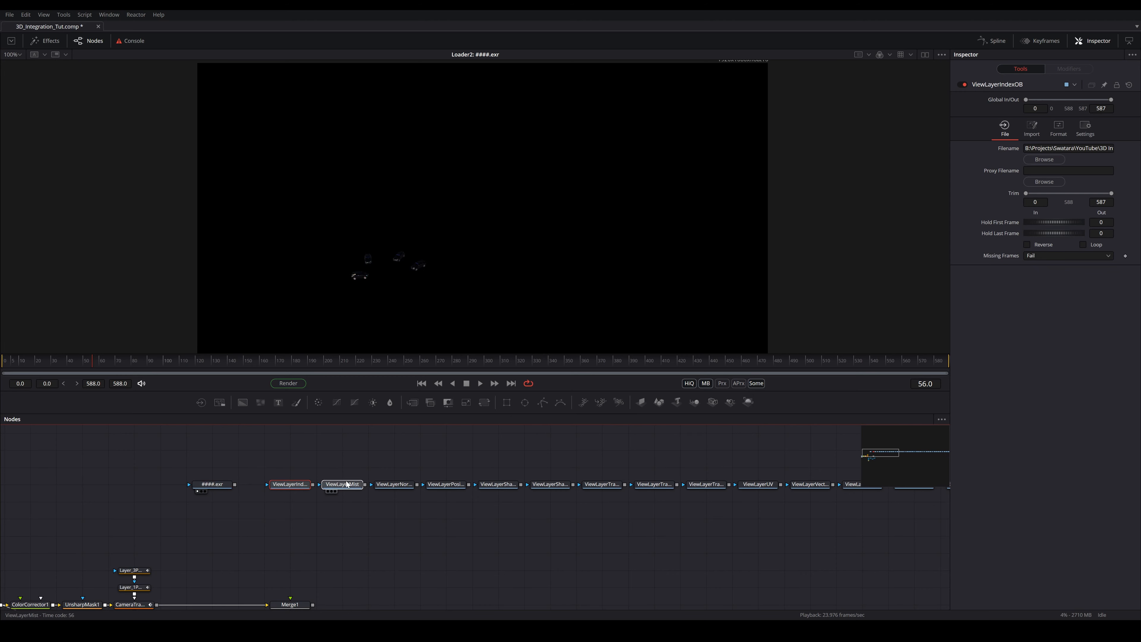
left_click(393, 487)
left_click_drag(573, 486, 296, 505)
left_click_drag(629, 503, 382, 501)
left_click_drag(844, 516, 723, 502)
left_click_drag(359, 480, 673, 480)
left_click_drag(475, 482, 501, 488)
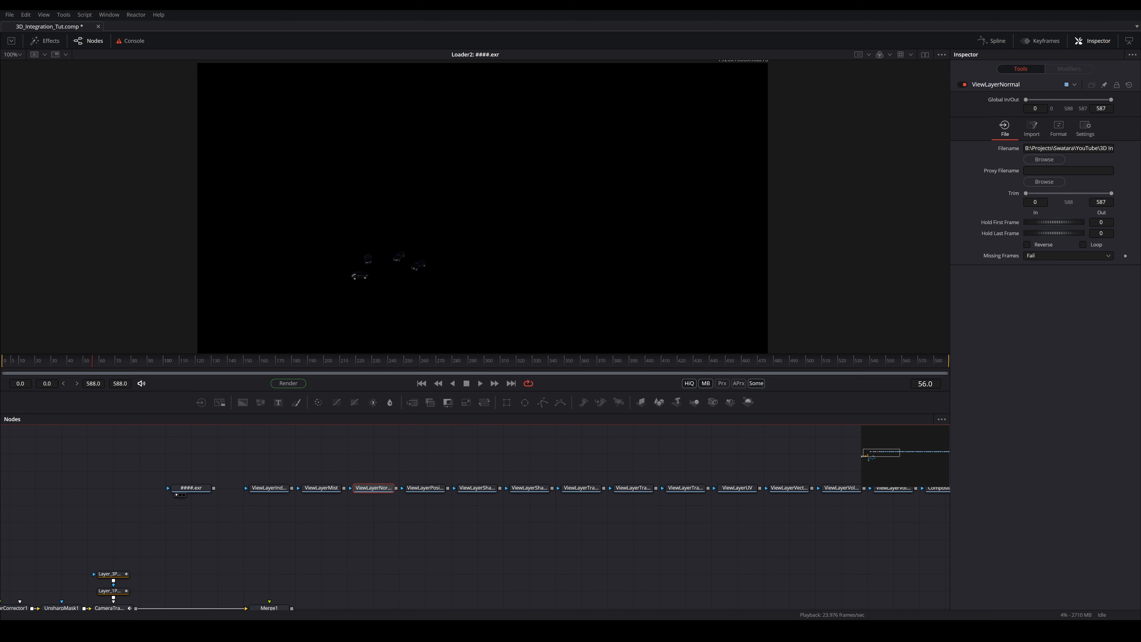
Switch to the Blender Manual's Passes page, examine the Cycles pass-combining diagram, and return to the Fusion composition
key("alt+Tab")
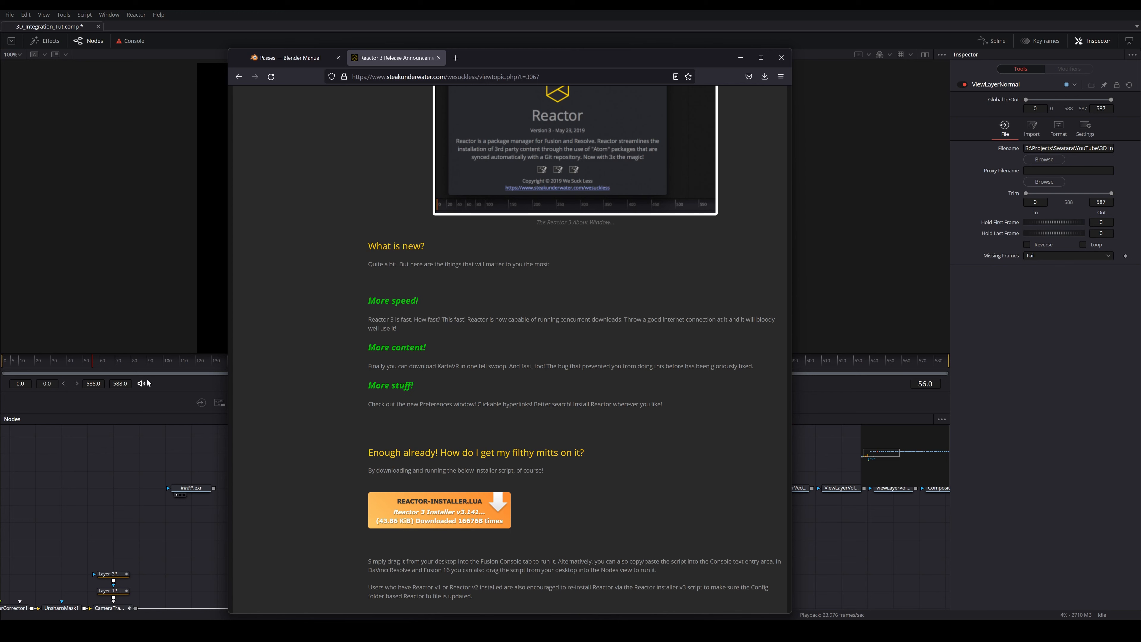
left_click(294, 59)
scroll(613, 372, "up", 7)
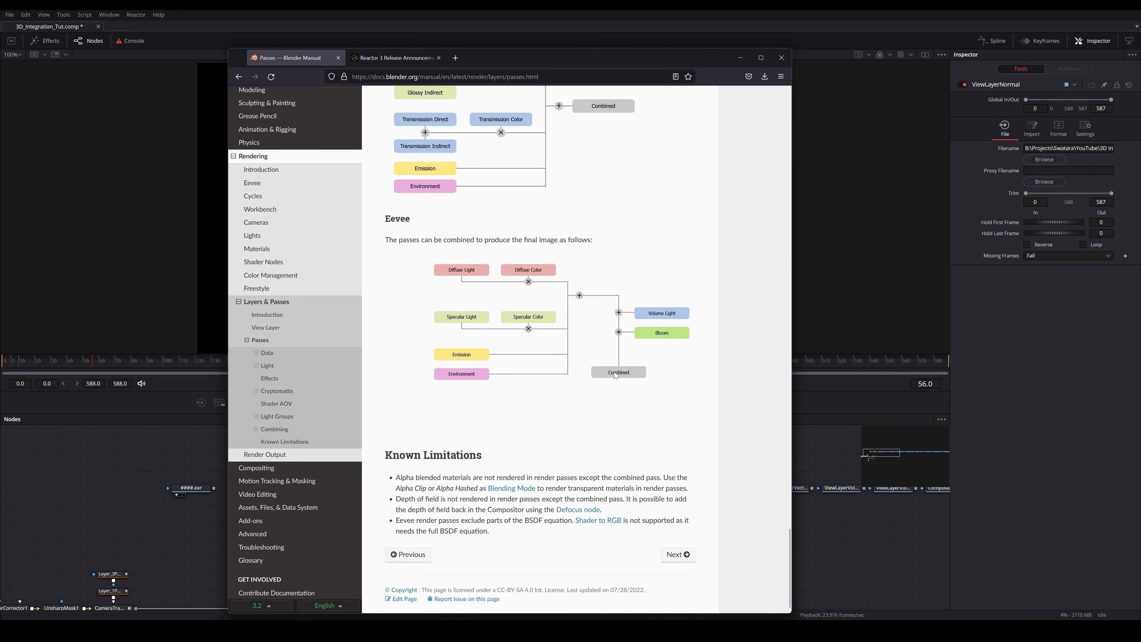
scroll(611, 373, "down", 1)
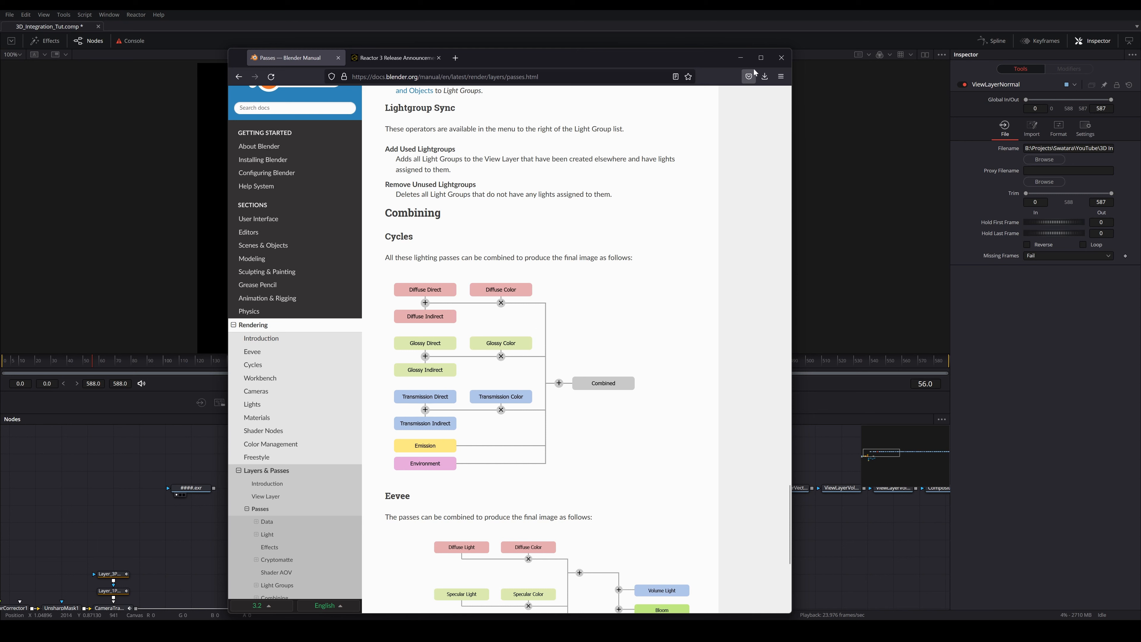
left_click(740, 58)
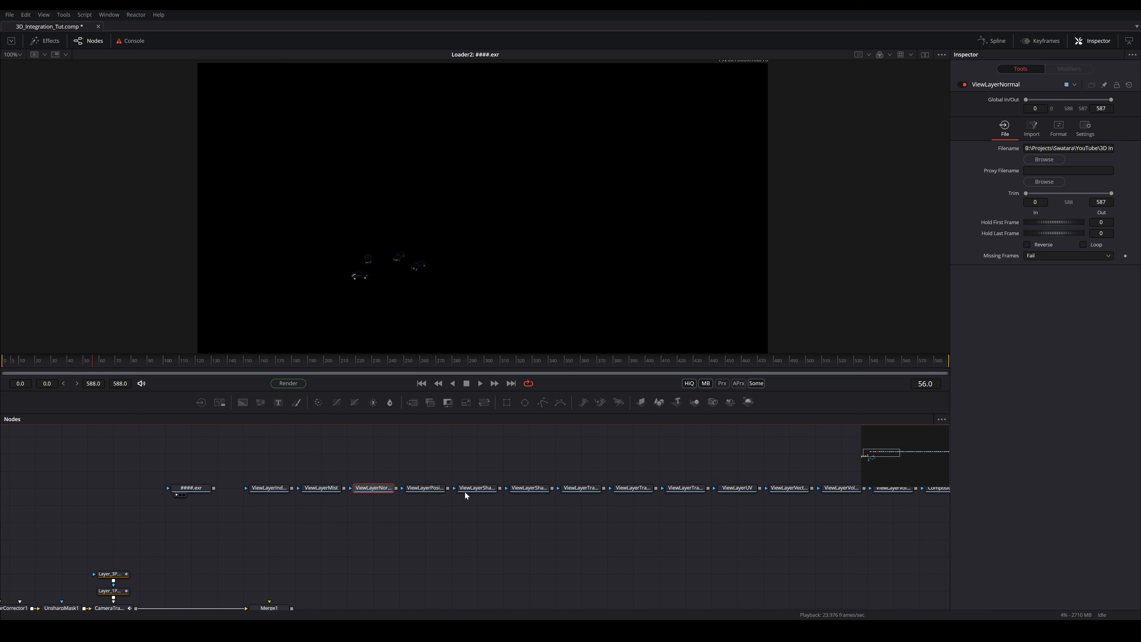
Identify the two shadow pass loaders and move ViewLayerShadowCatcher below the row of loaders
left_click_drag(527, 488, 453, 496)
left_click_drag(559, 500, 464, 502)
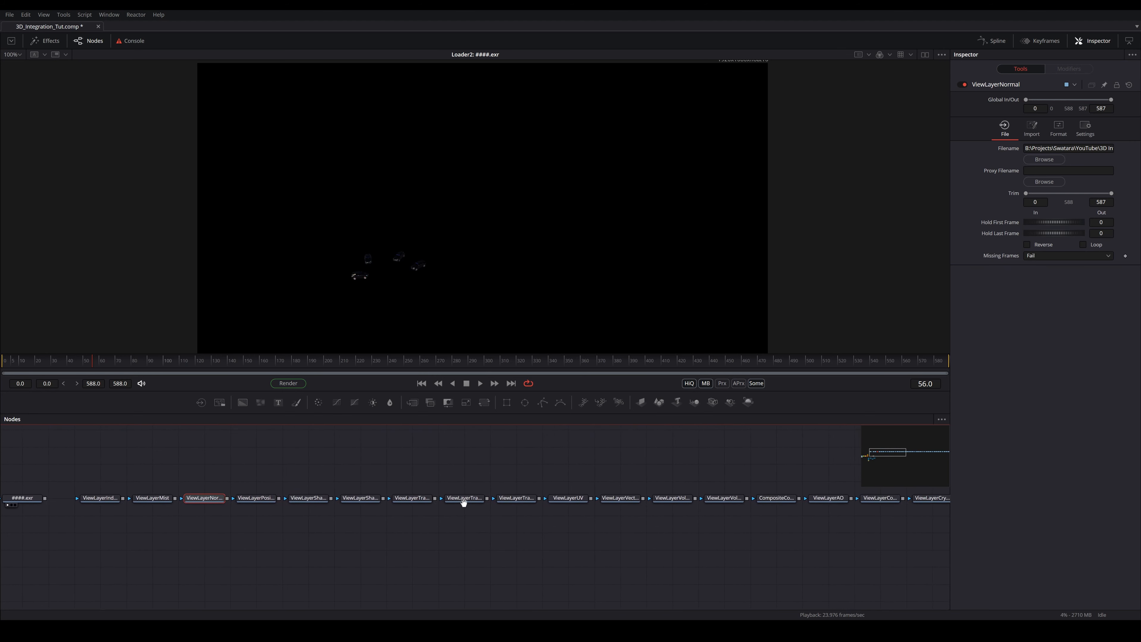
left_click(314, 498)
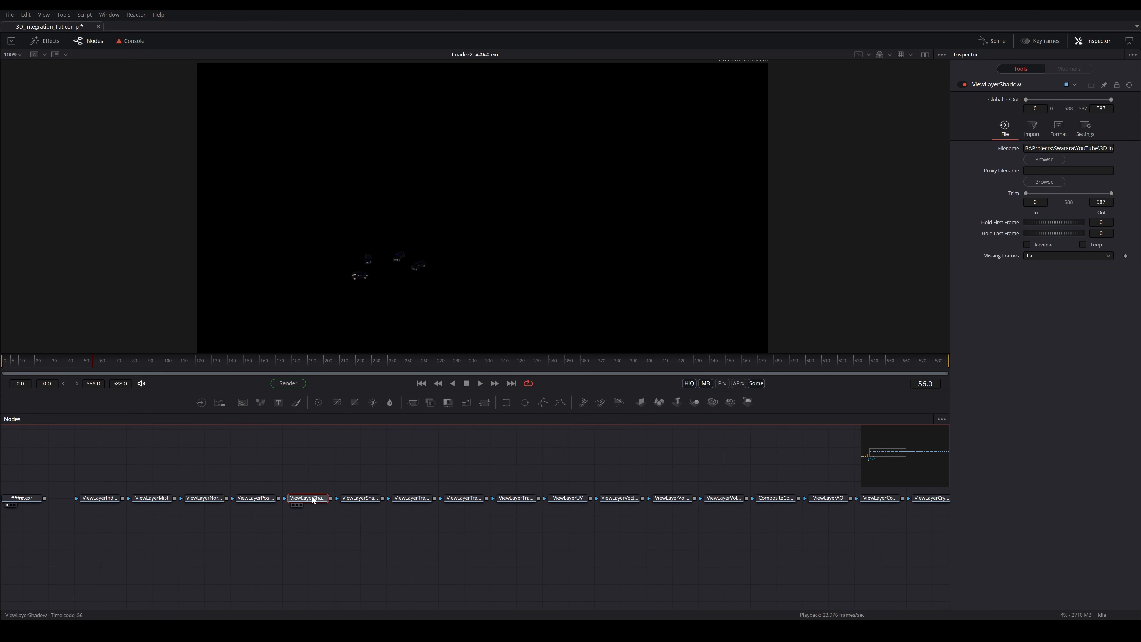
left_click(360, 498)
left_click_drag(360, 498, 359, 549)
Move the ViewLayerTransCol, ViewLayerTransDir, ViewLayerTransInd and CompositeCombined loaders down beside the shadow catcher loader
left_click_drag(481, 534, 389, 531)
left_click(426, 495)
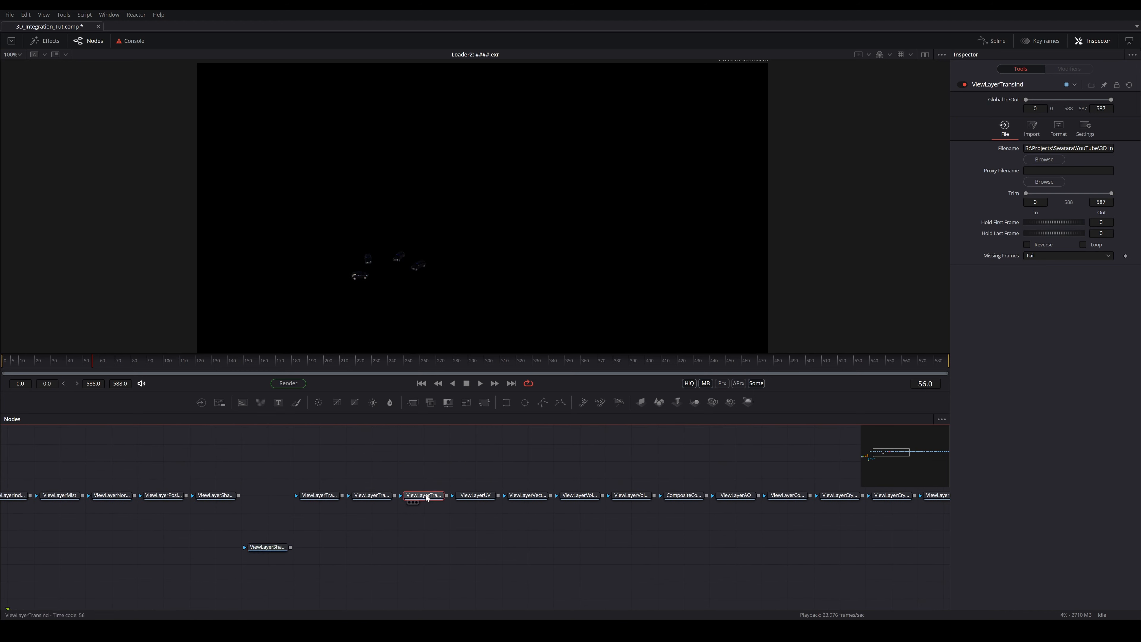
left_click(372, 495)
left_click_drag(315, 472, 435, 551)
left_click_drag(522, 550, 368, 550)
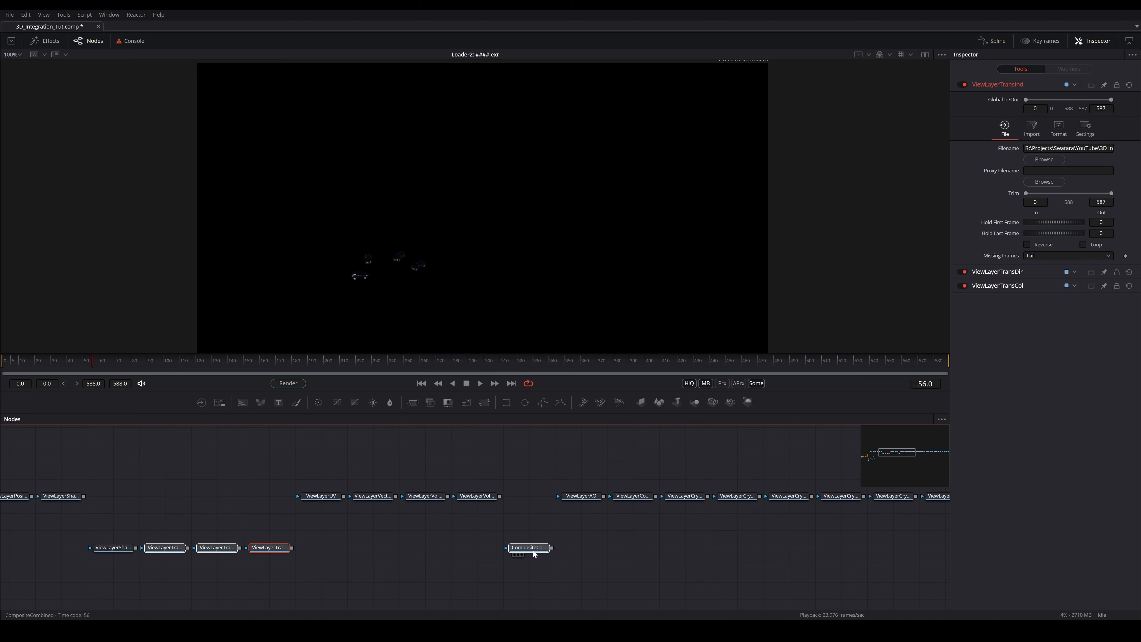
left_click(532, 546)
Identify the denoising loaders and move ViewLayerDenoisingNormal and ViewLayerDenoisingAlbedo below the row
left_click_drag(606, 535, 456, 521)
left_click_drag(593, 509, 461, 518)
left_click_drag(650, 528, 450, 520)
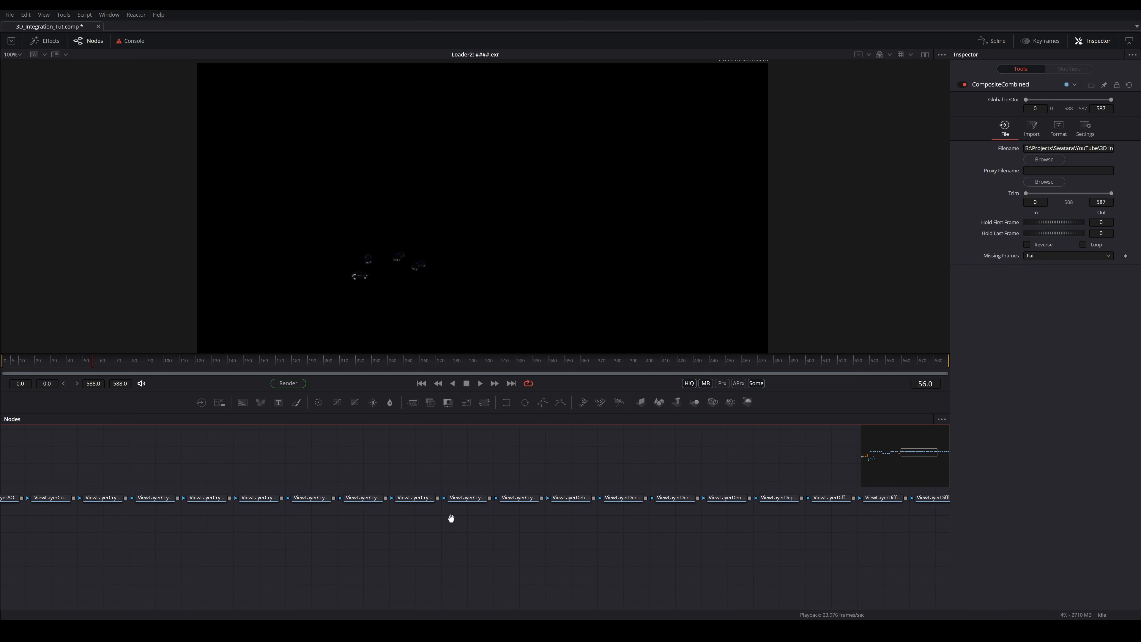
left_click(615, 502)
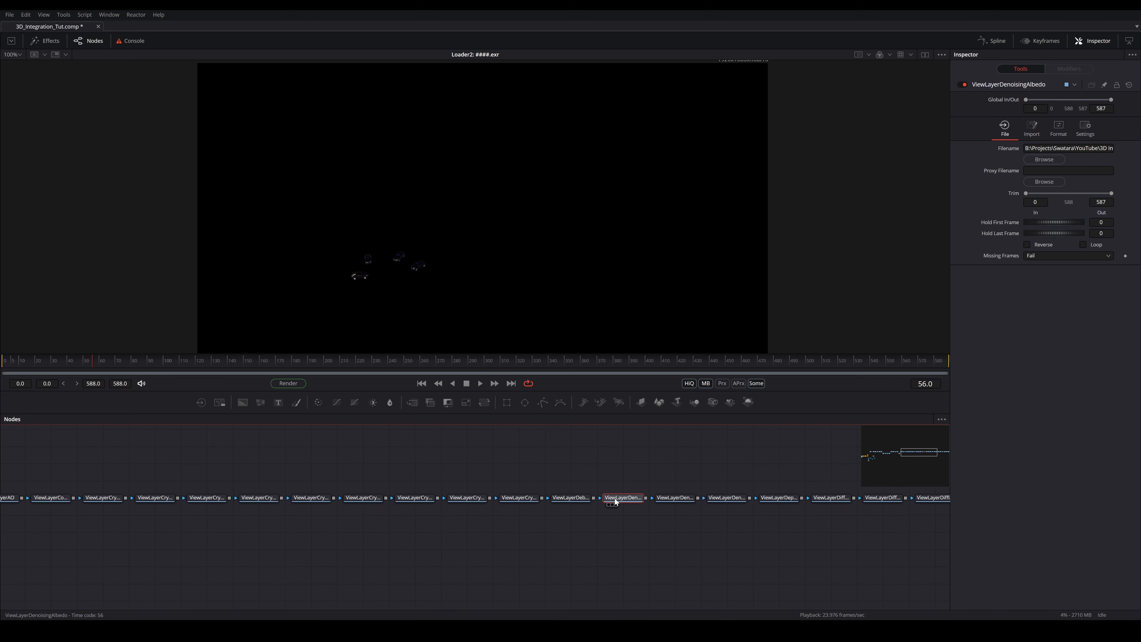
left_click(662, 498)
left_click(633, 499)
left_click(728, 499)
left_click_drag(727, 499, 728, 533)
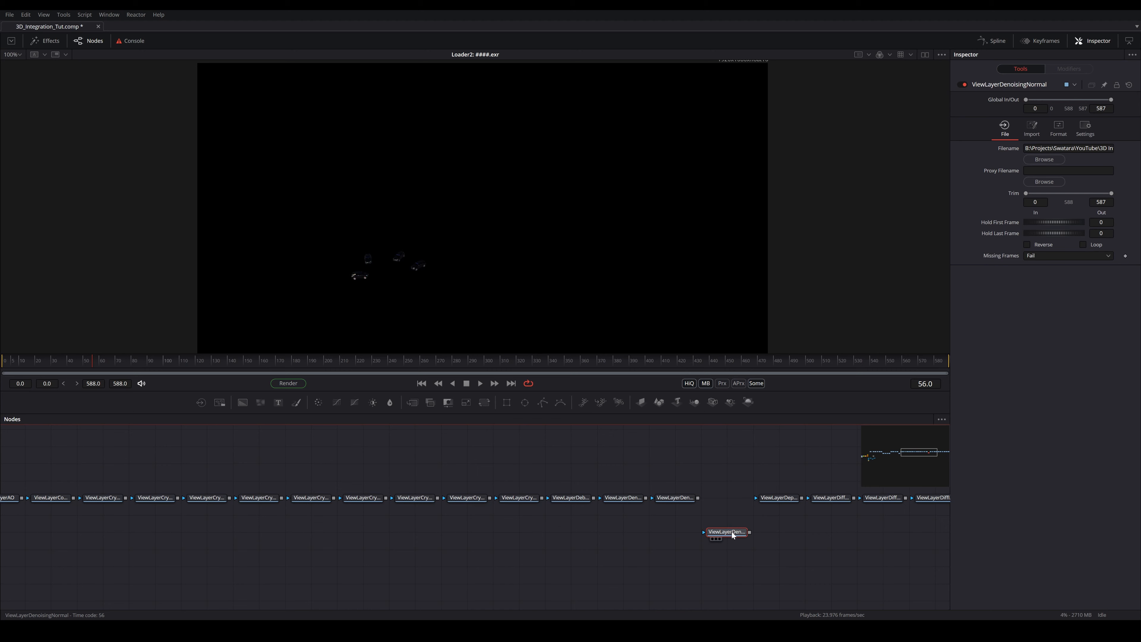
left_click_drag(621, 497, 621, 515)
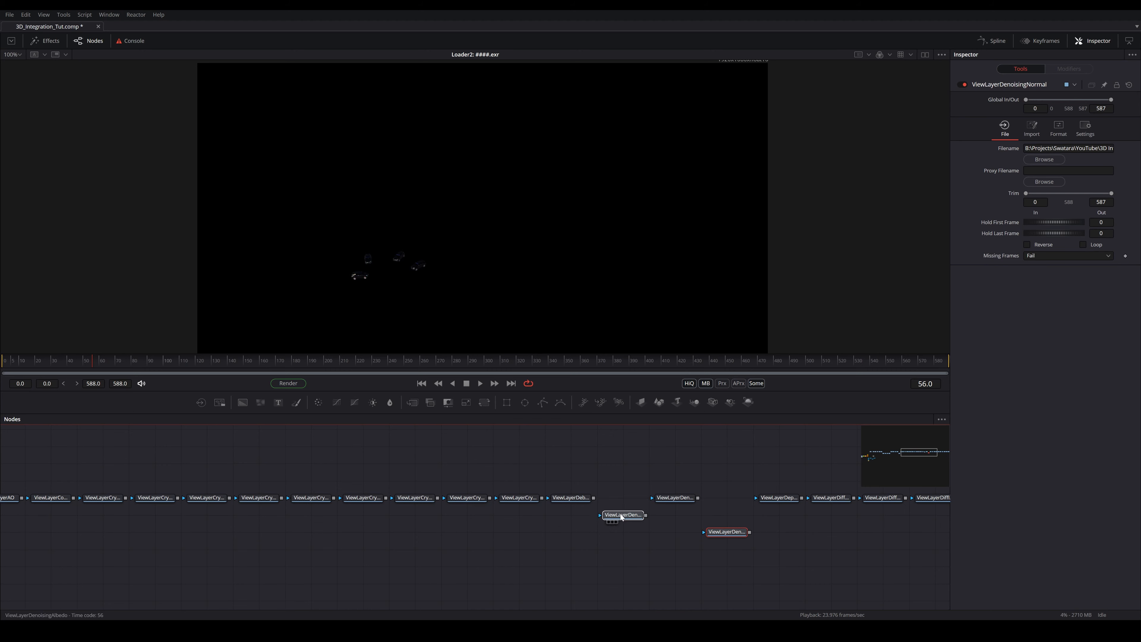
left_click(620, 531)
Move the diffuse and emission loaders and the three glossy loaders below the row of unneeded passes
left_click_drag(691, 517, 415, 519)
left_click_drag(562, 511, 537, 514)
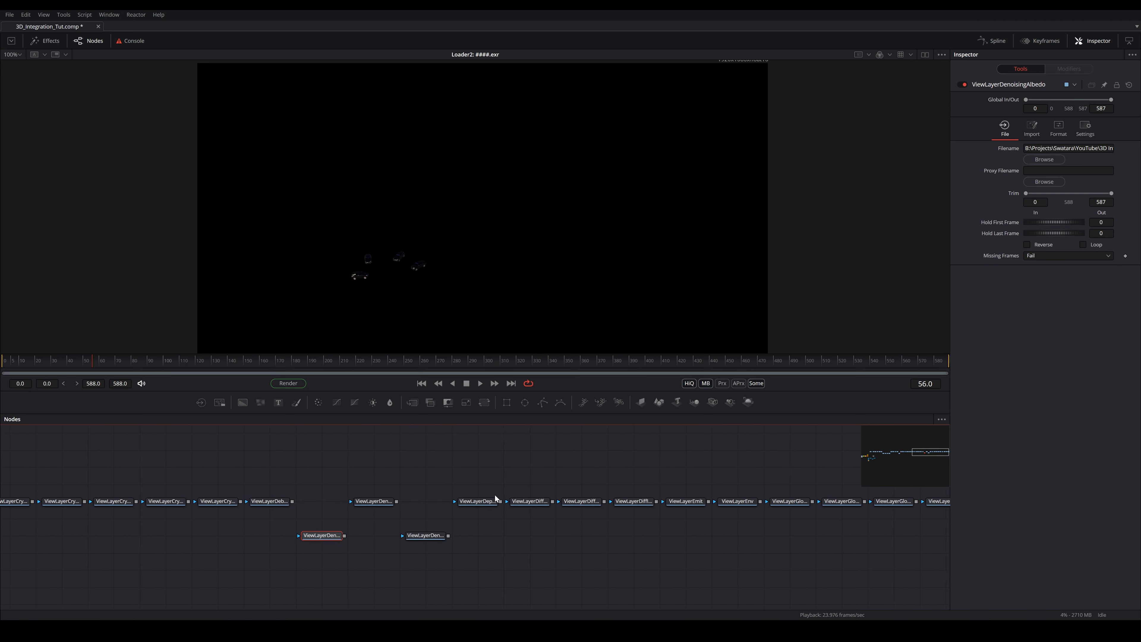
left_click_drag(518, 475, 697, 543)
left_click_drag(760, 549, 541, 546)
left_click_drag(570, 468, 677, 536)
Select all loaders remaining in the upper row and combine them into one group
scroll(472, 568, "down", 5)
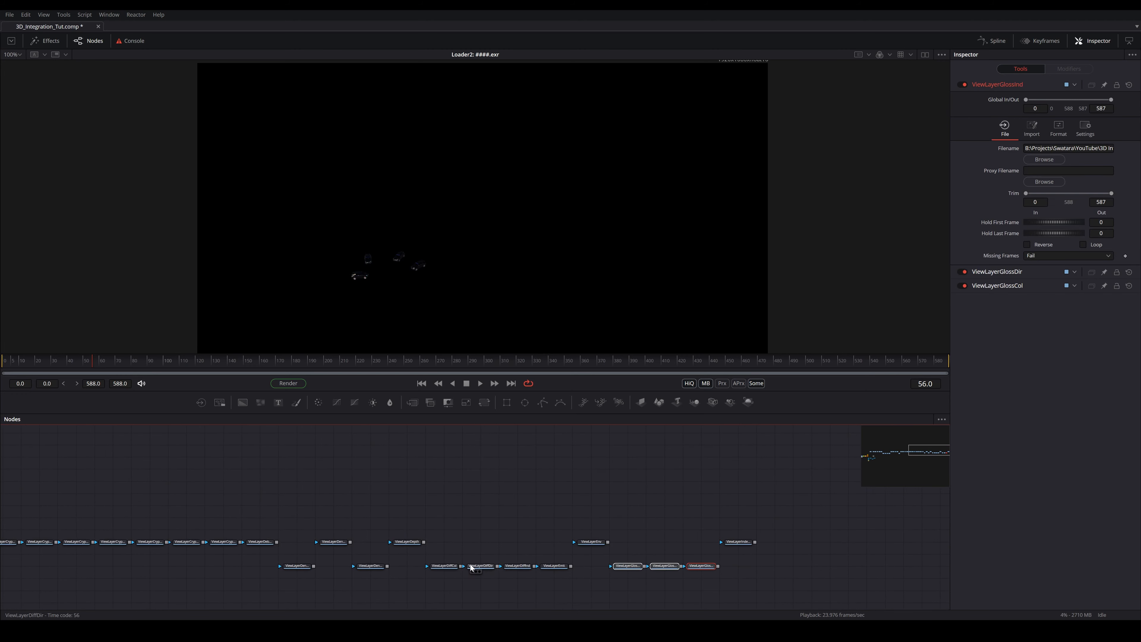
scroll(465, 565, "down", 4)
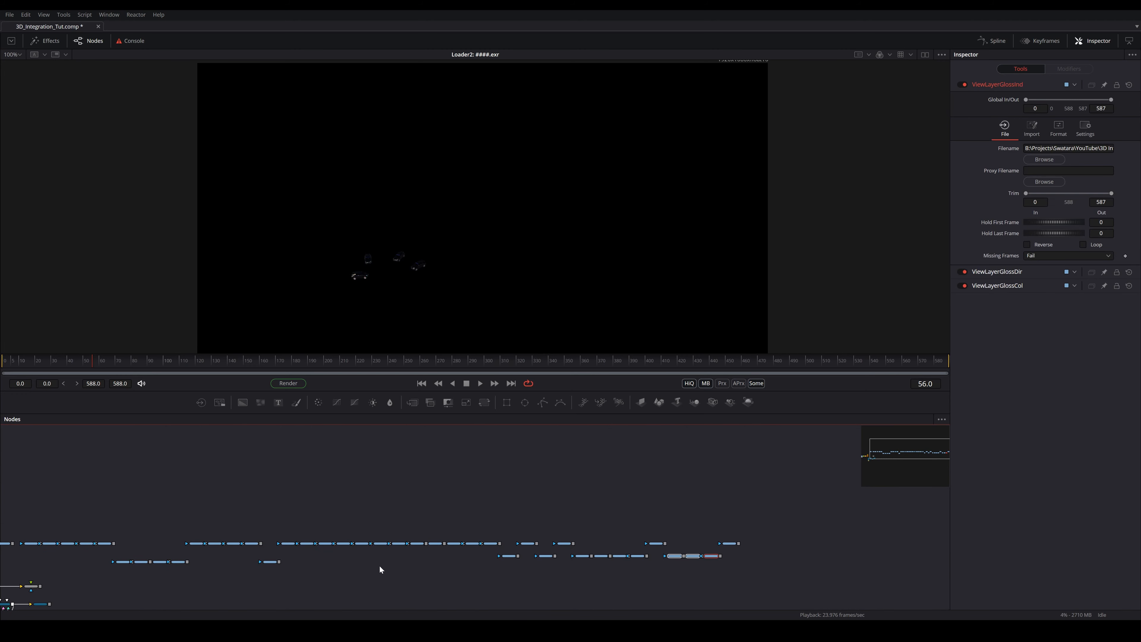
left_click_drag(830, 510, 65, 543)
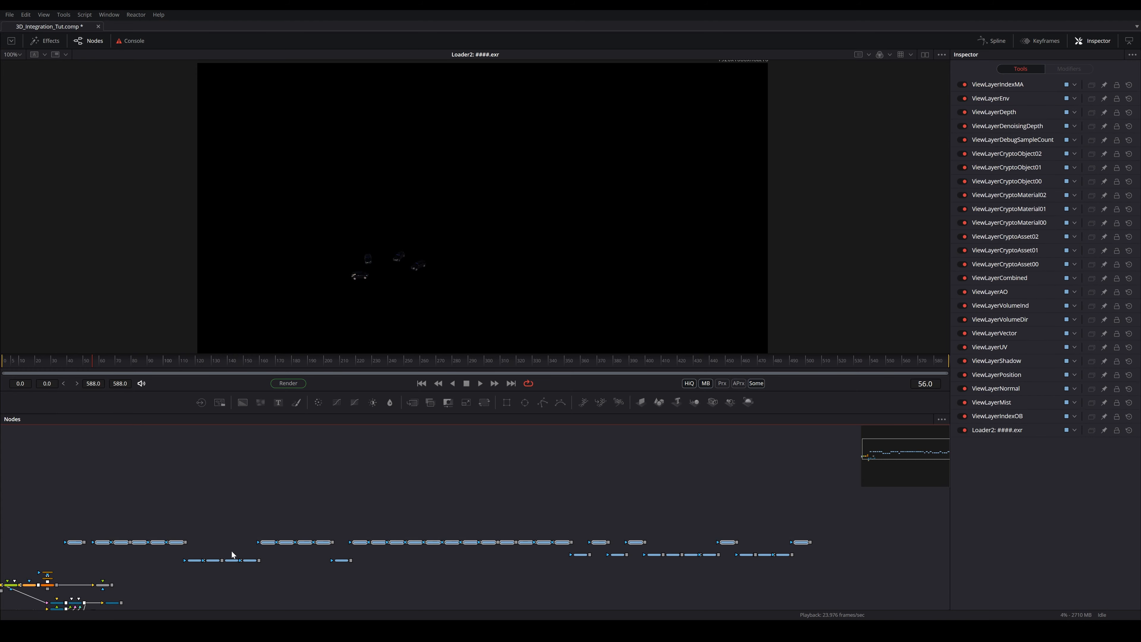
right_click(284, 543)
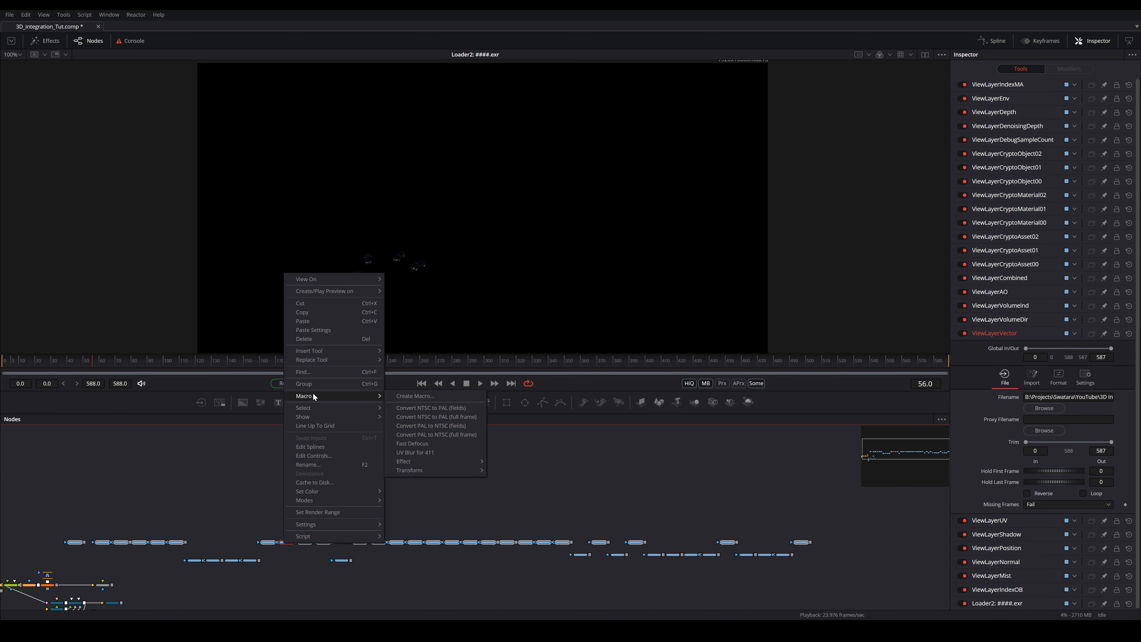
left_click(314, 382)
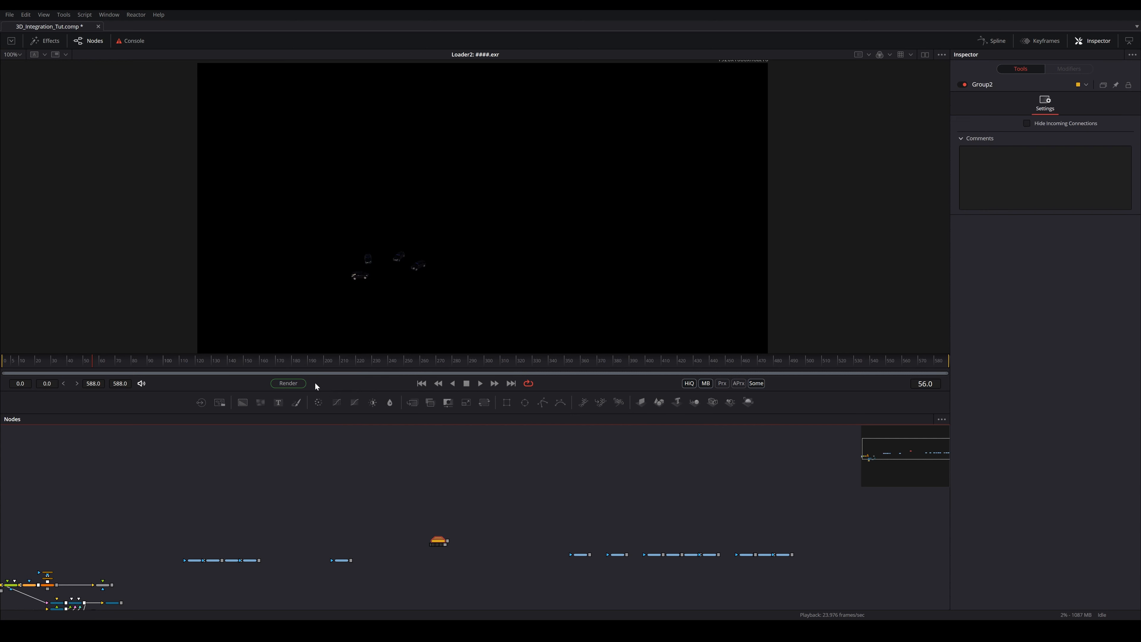
Move the new group of unused passes to free space above the existing node tree
left_click_drag(440, 545, 68, 467)
left_click_drag(145, 520, 237, 520)
left_click_drag(161, 462, 96, 456)
Gather the composite, denoising, diffuse, emission and glossy loaders into compact rows with the transmission loaders
left_click(251, 502)
left_click_drag(405, 556, 309, 539)
left_click(371, 539)
left_click_drag(569, 513, 257, 550)
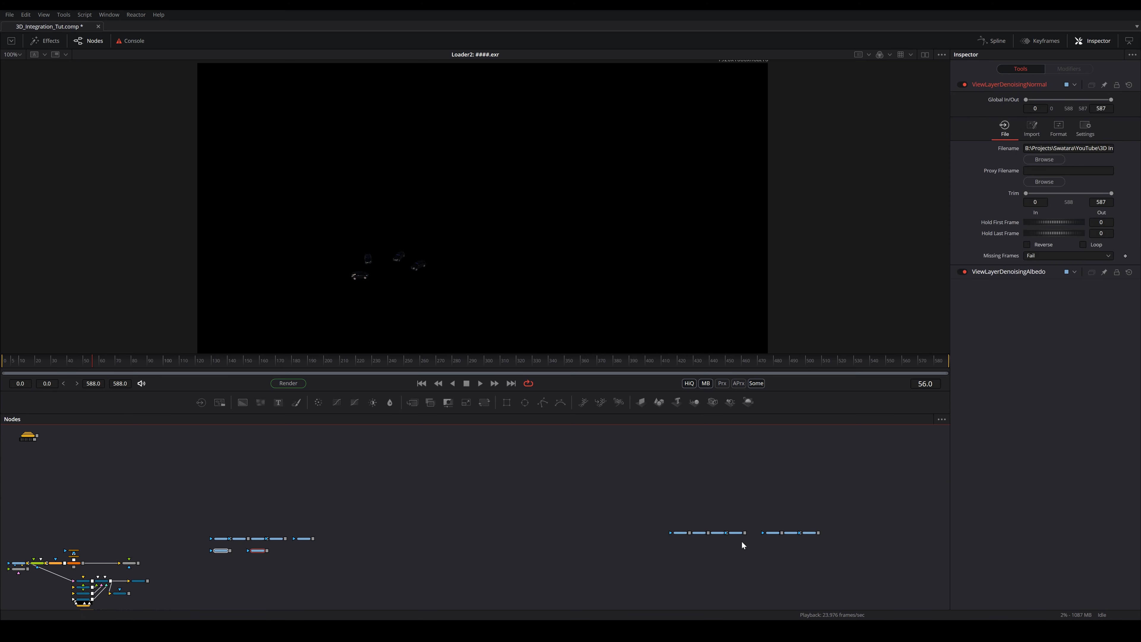
left_click_drag(650, 511, 273, 564)
left_click_drag(750, 528, 254, 573)
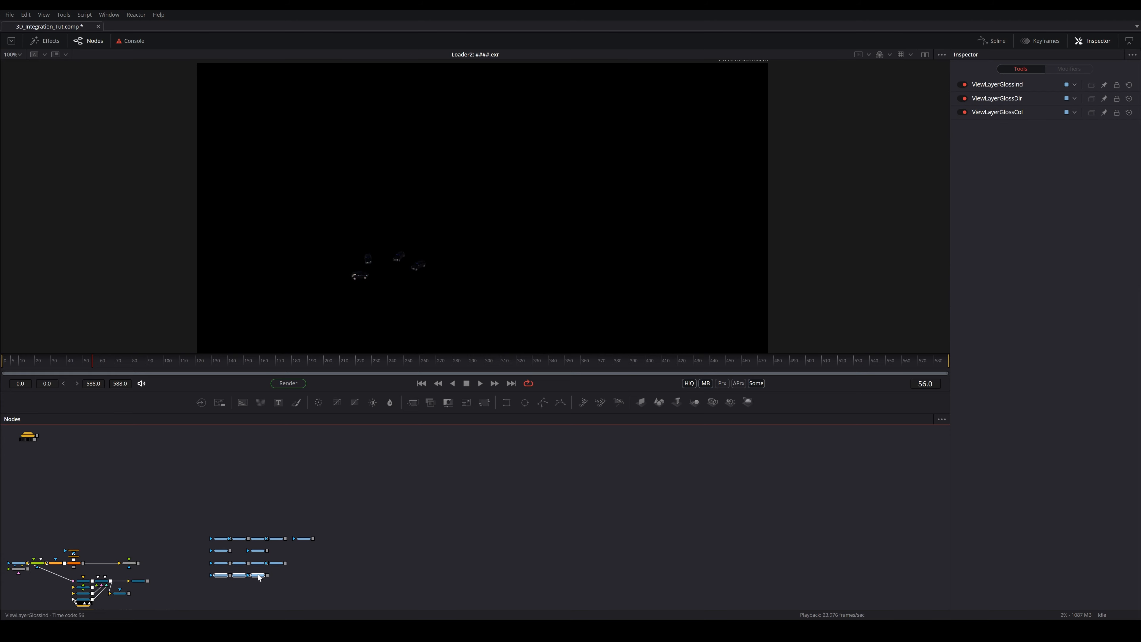
Select the whole block of needed pass loaders and move it closer to the grouped passes, above the node tree
left_click_drag(199, 527, 346, 581)
left_click_drag(304, 541, 232, 454)
left_click_drag(224, 486, 409, 538)
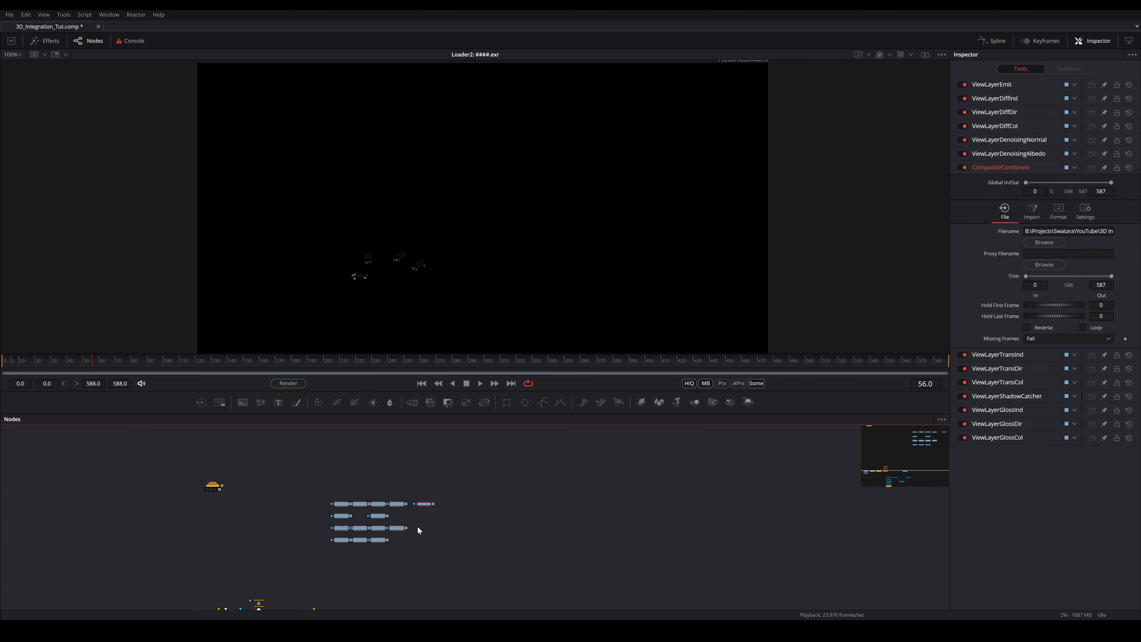
scroll(390, 544, "up", 5)
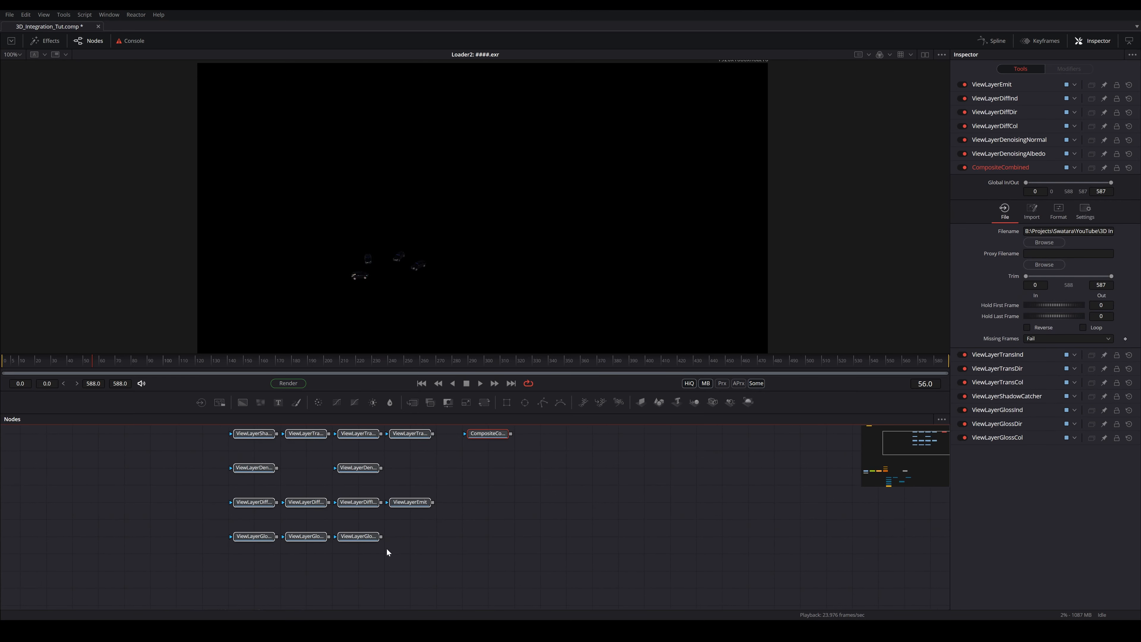
left_click(395, 551)
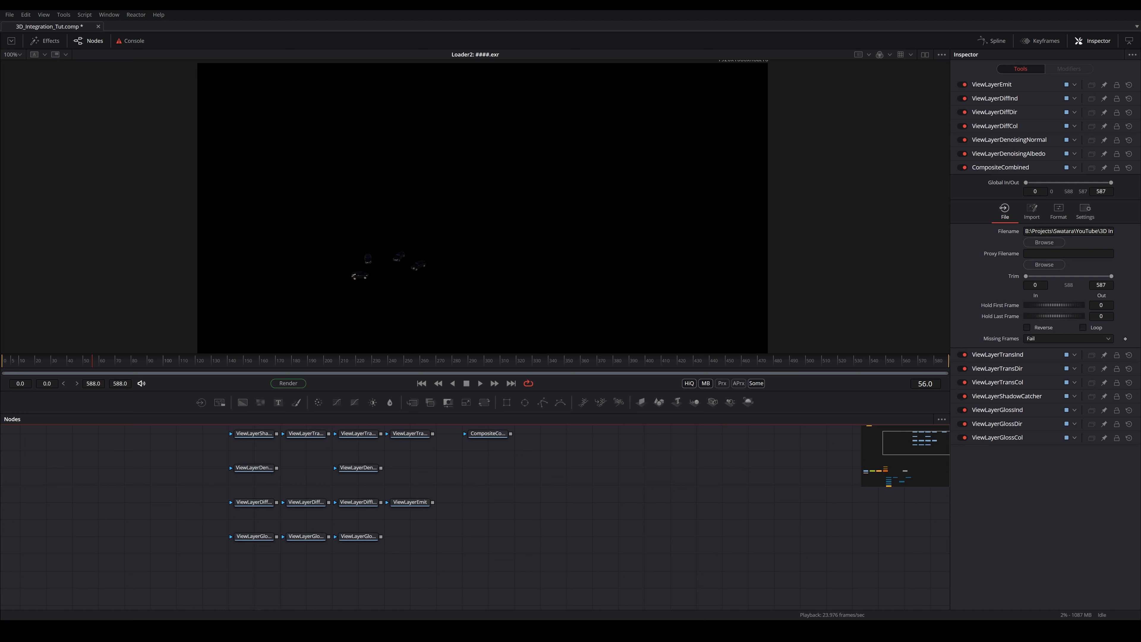
Switch to the browser's Blender Manual page and examine the Cycles diagram for combining passes, returning to the composition
key("alt+Tab")
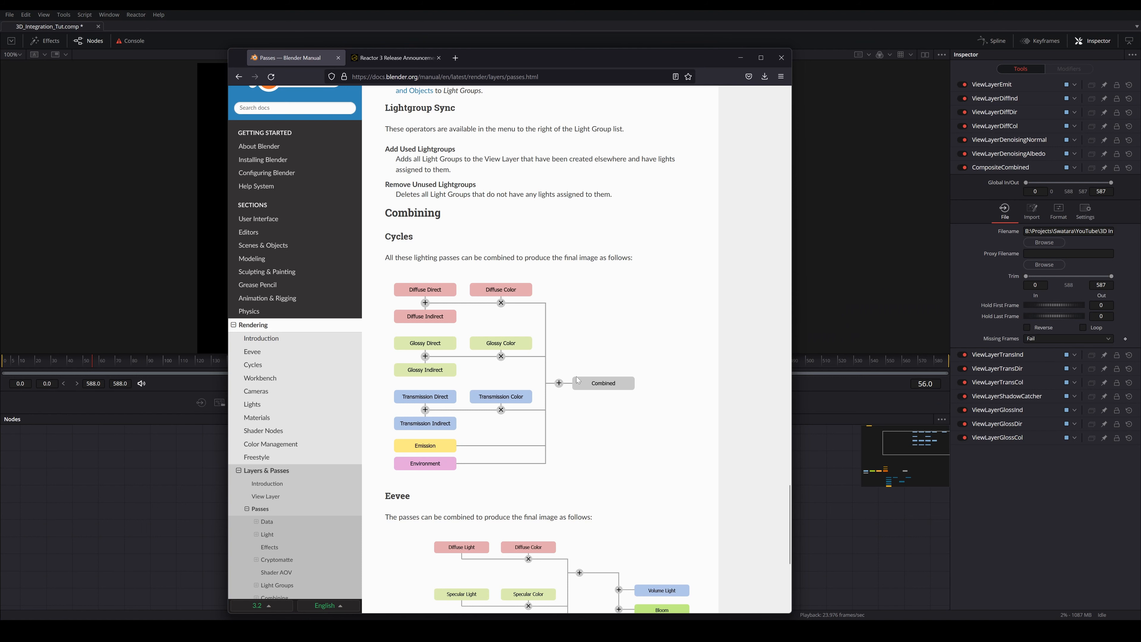
scroll(629, 365, "down", 2)
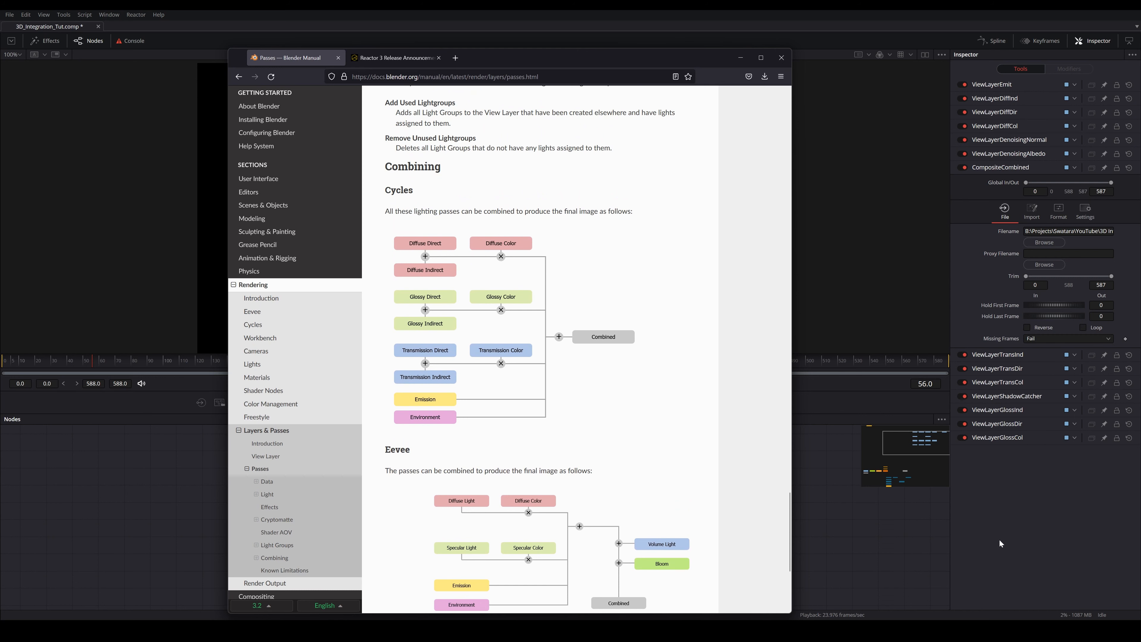
left_click(983, 548)
Arrange the diffuse loaders in free space below, with ViewLayerDiffDir above ViewLayerDiffInd and ViewLayerDiffCol beside them
left_click_drag(467, 565, 543, 555)
left_click(373, 536)
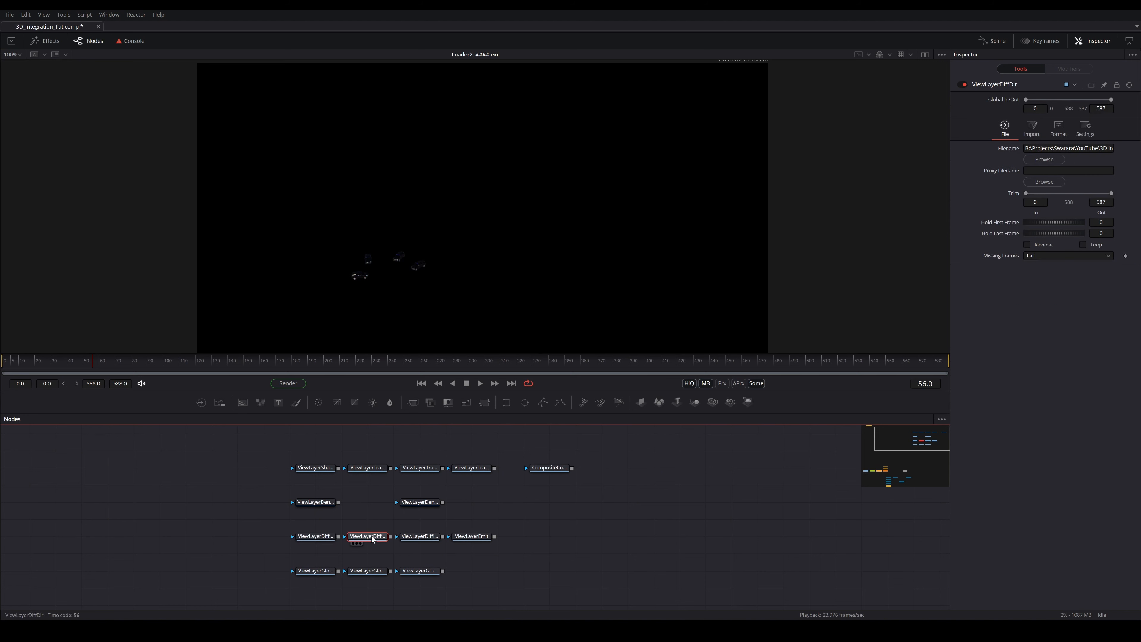
left_click_drag(357, 539, 228, 573)
left_click_drag(250, 531, 379, 571)
left_click(351, 465)
left_click_drag(453, 465, 273, 550)
left_click_drag(351, 517, 363, 470)
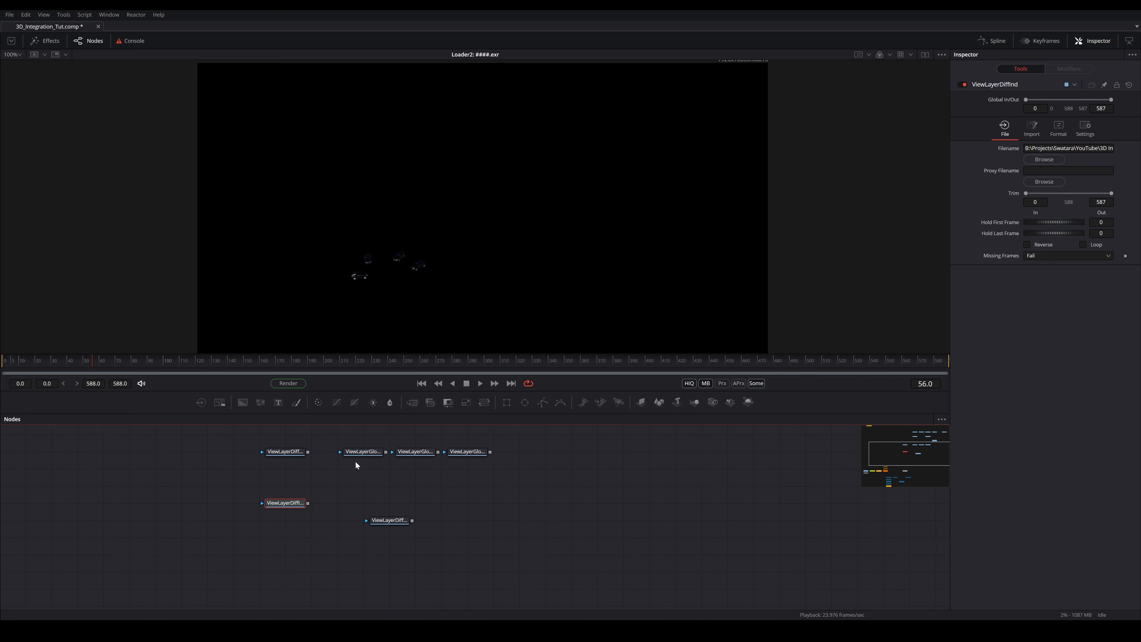
left_click_drag(294, 437, 320, 571)
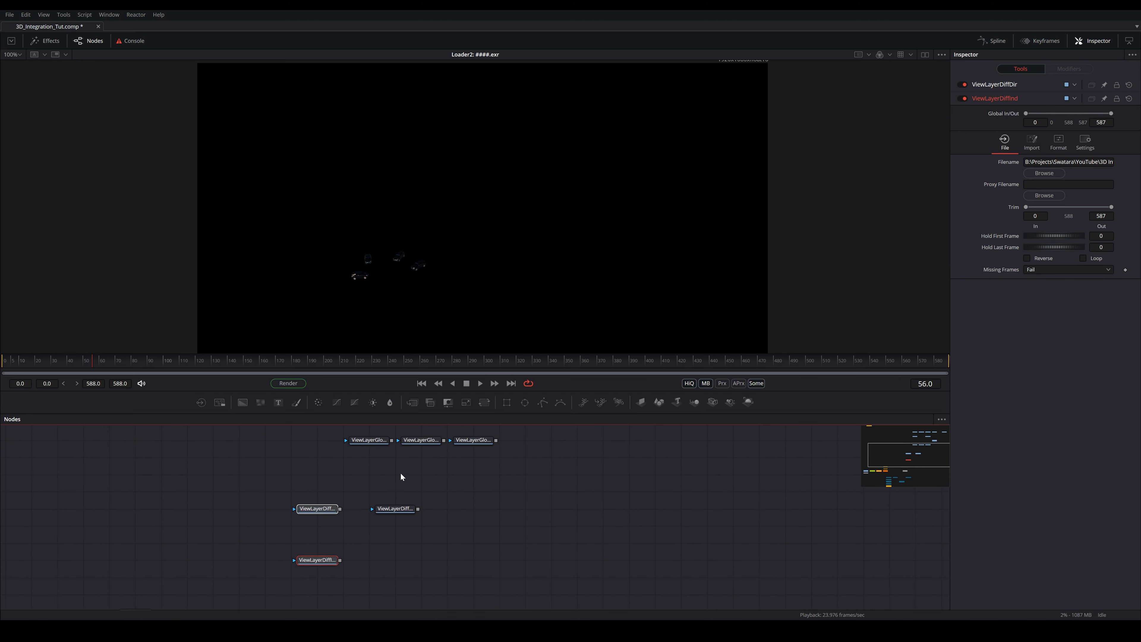
left_click_drag(397, 507, 436, 514)
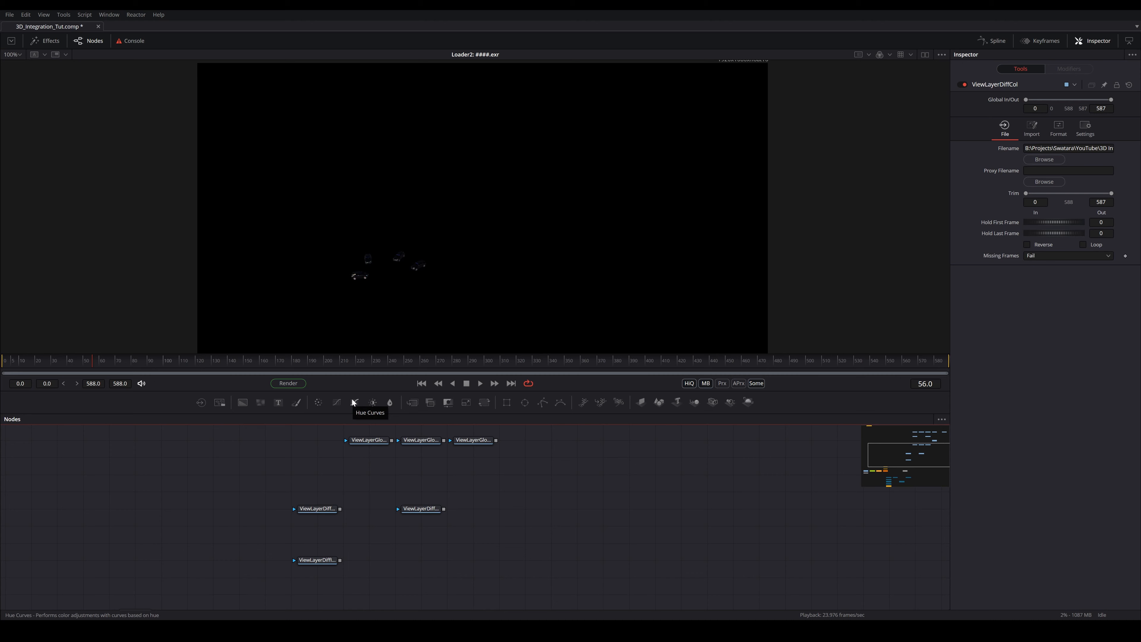
Add a Channel Booleans node between ViewLayerDiffDir and ViewLayerDiffInd and set its operation to Add
left_click_drag(355, 402, 318, 528)
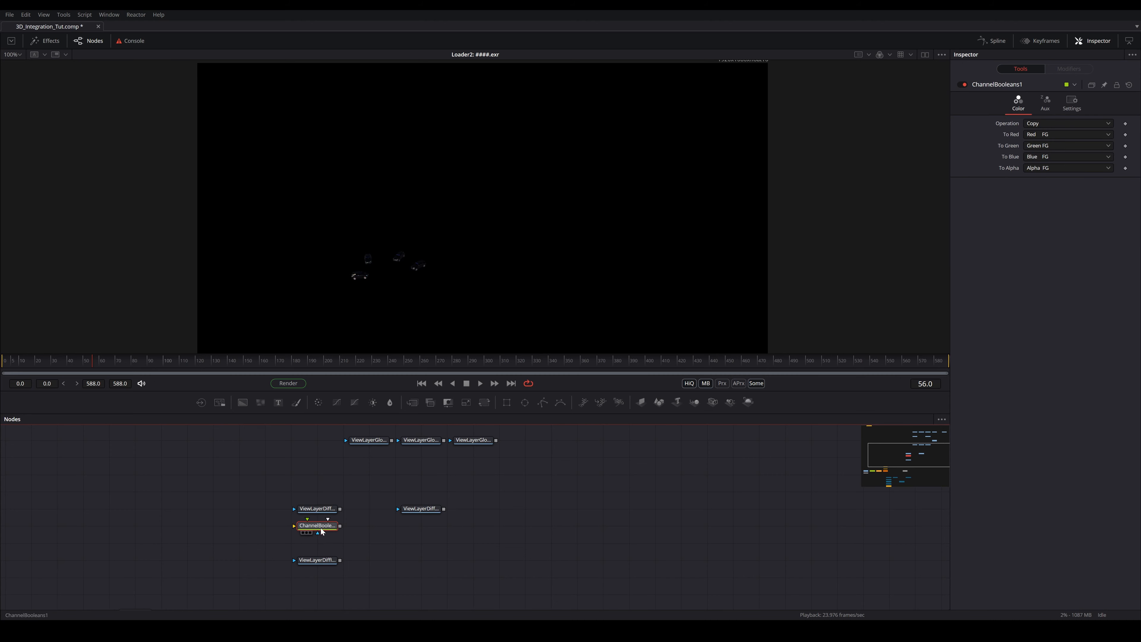
left_click(1057, 124)
left_click(1053, 134)
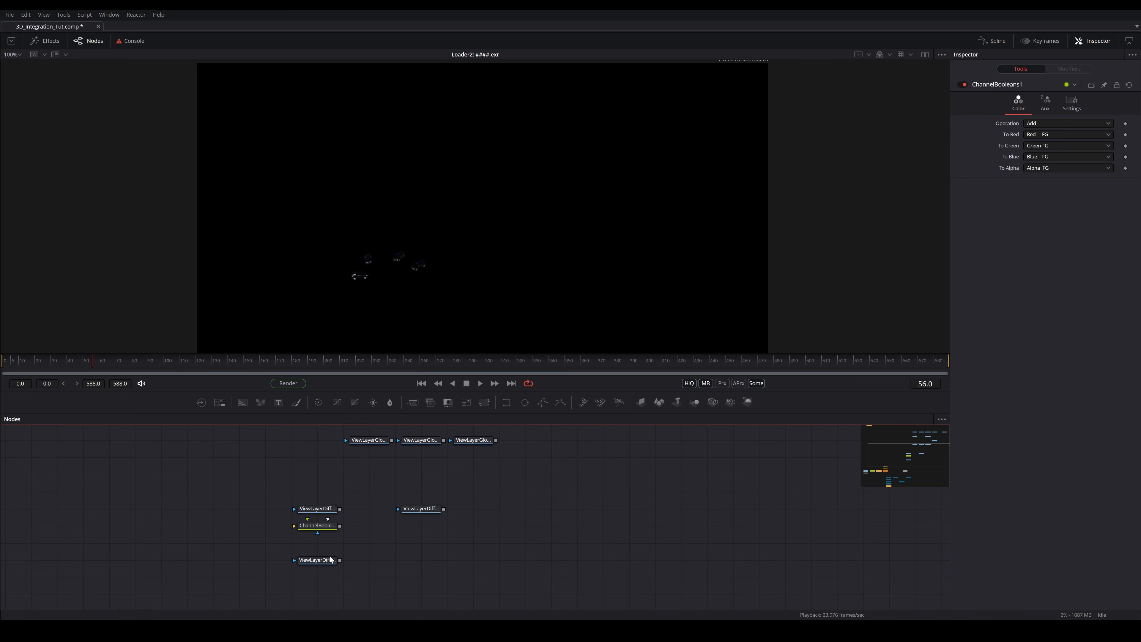
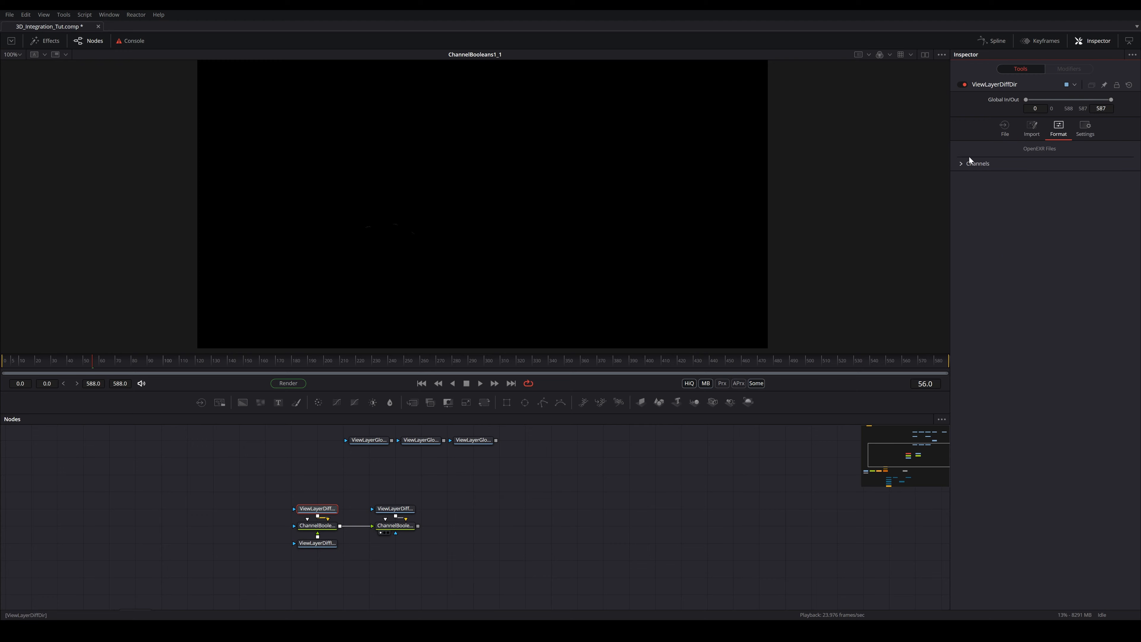
Assign Composite.Combined.A as the alpha channel of the ViewLayerDiffDir and ViewLayerDiffInd loaders
left_click(1074, 207)
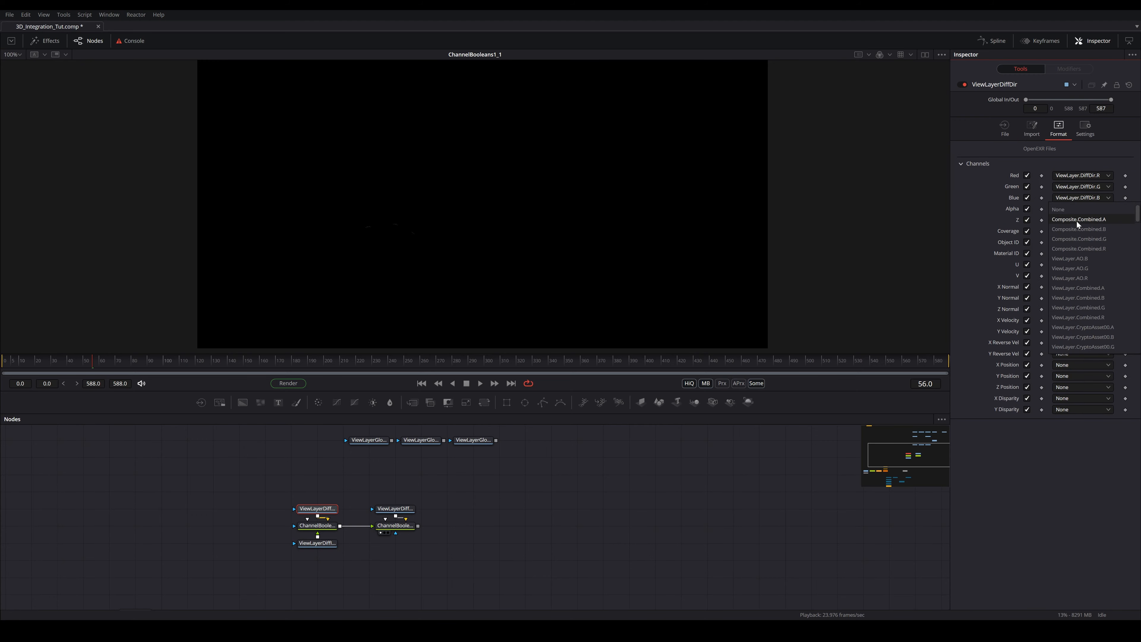
left_click(1076, 220)
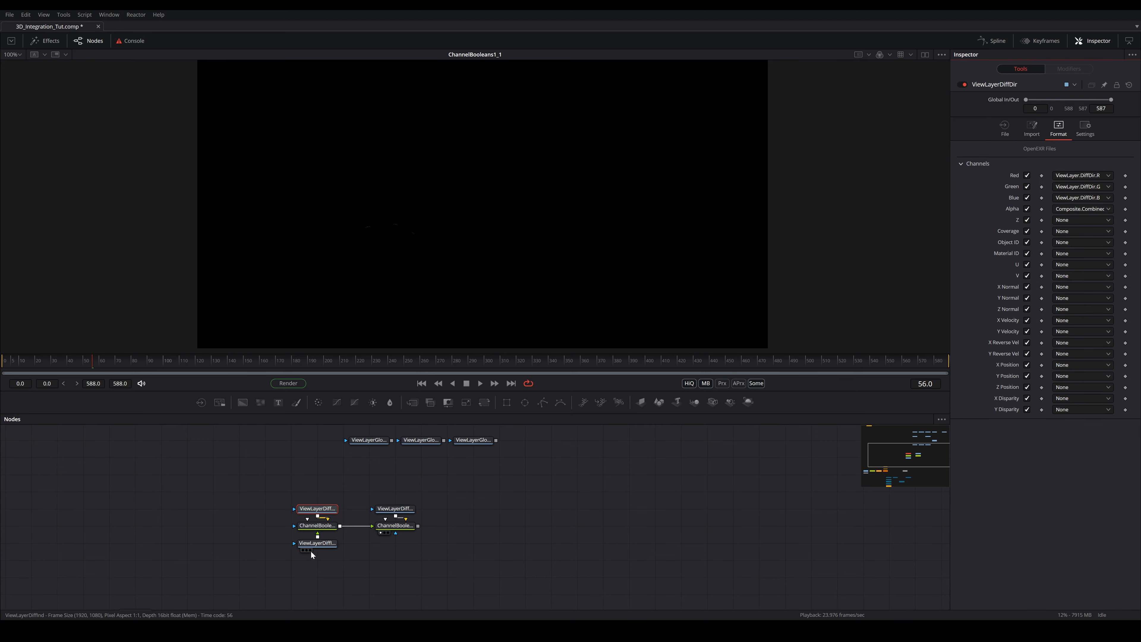
left_click(314, 543)
left_click(1040, 165)
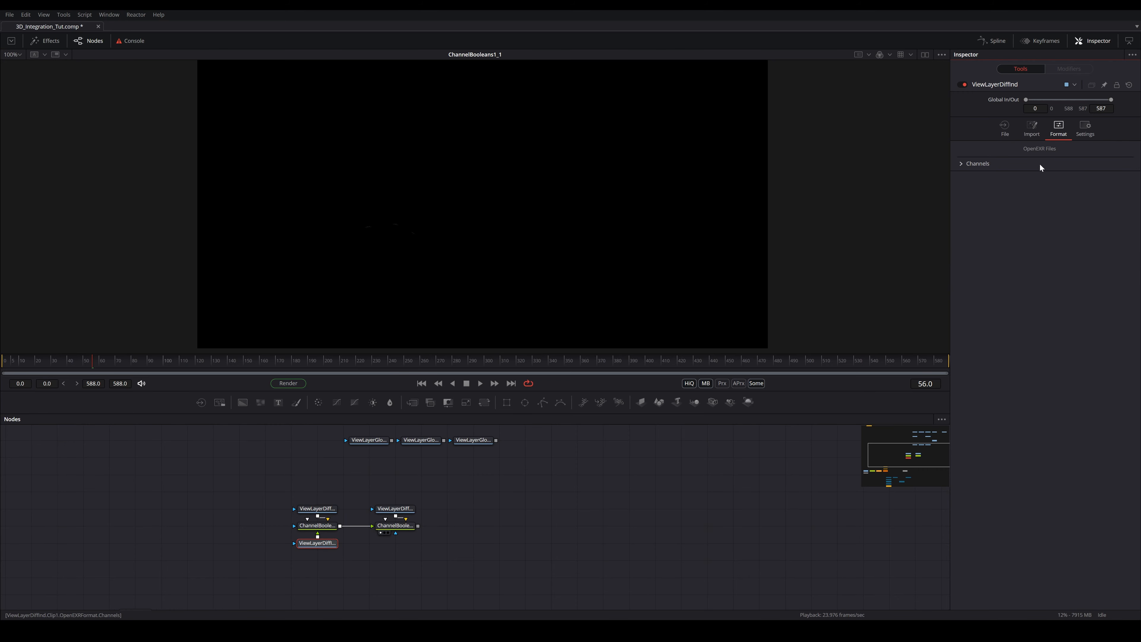
left_click(959, 164)
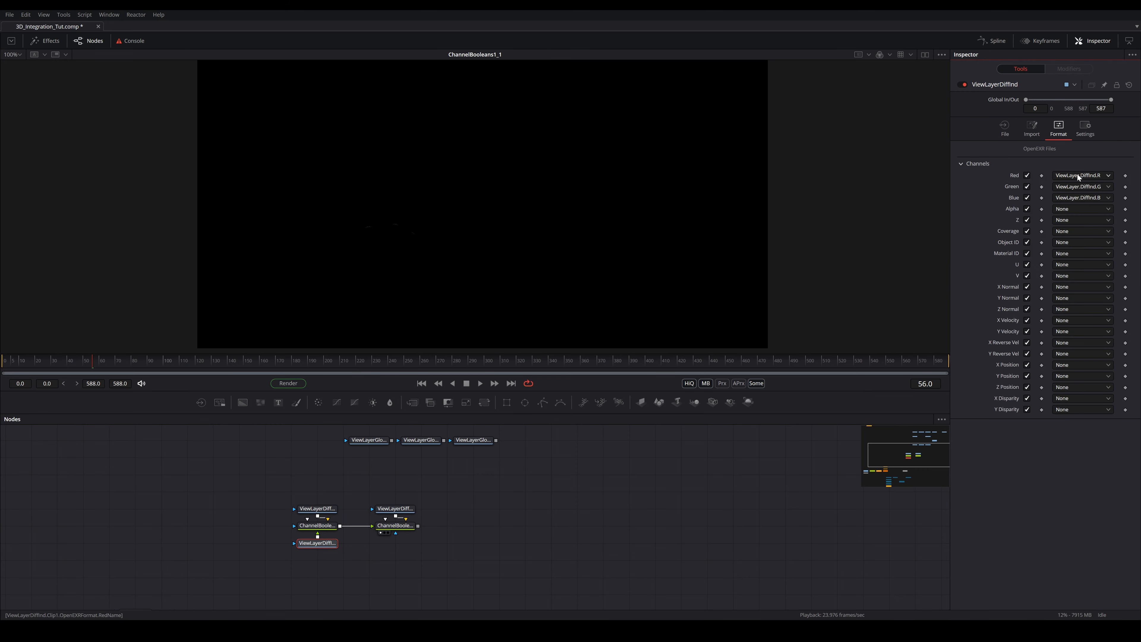
left_click(1067, 208)
left_click(1070, 220)
Assign Composite.Combined.A as the alpha channel of the ViewLayerDiffCol loader and inspect the cars up close in the viewer
left_click(400, 509)
left_click(1058, 131)
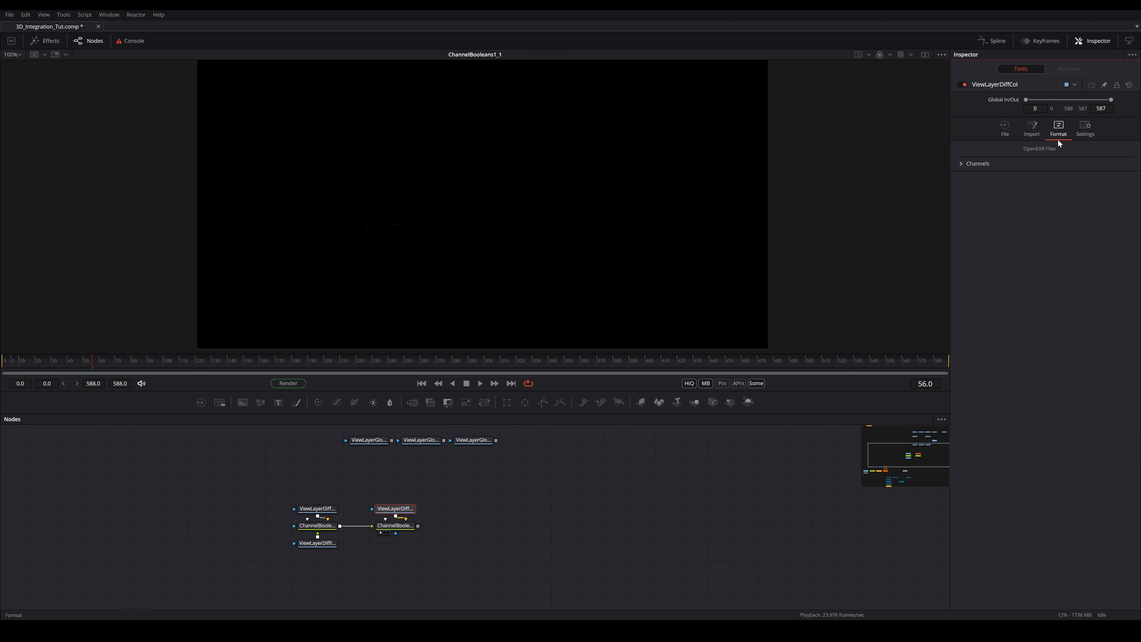
left_click(961, 164)
left_click(1077, 209)
left_click(1074, 219)
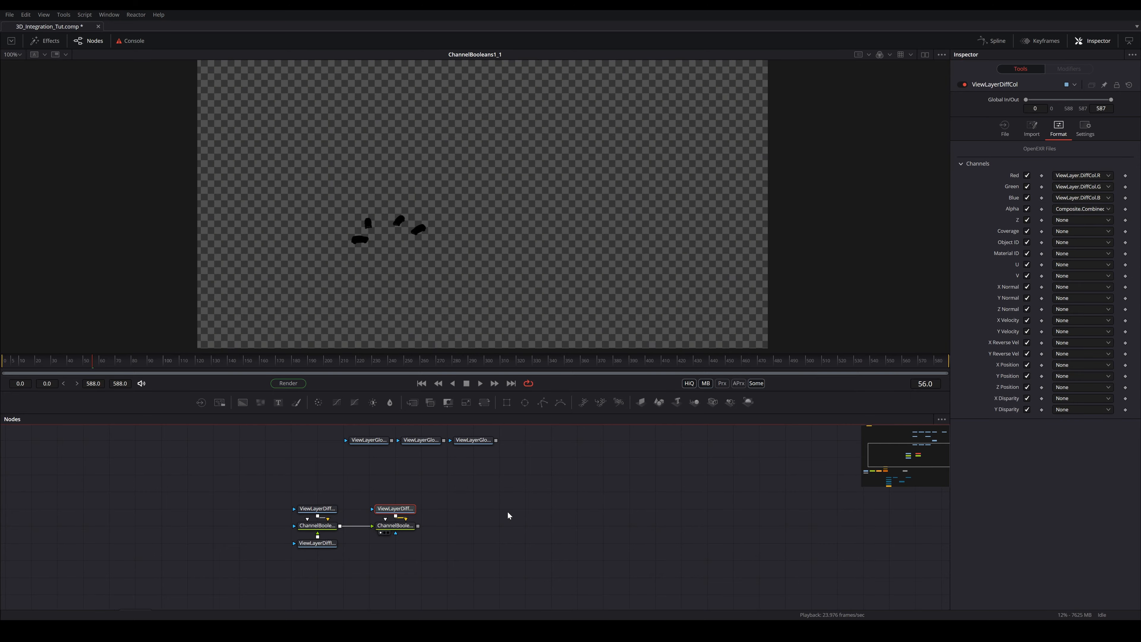
scroll(472, 249, "up", 6)
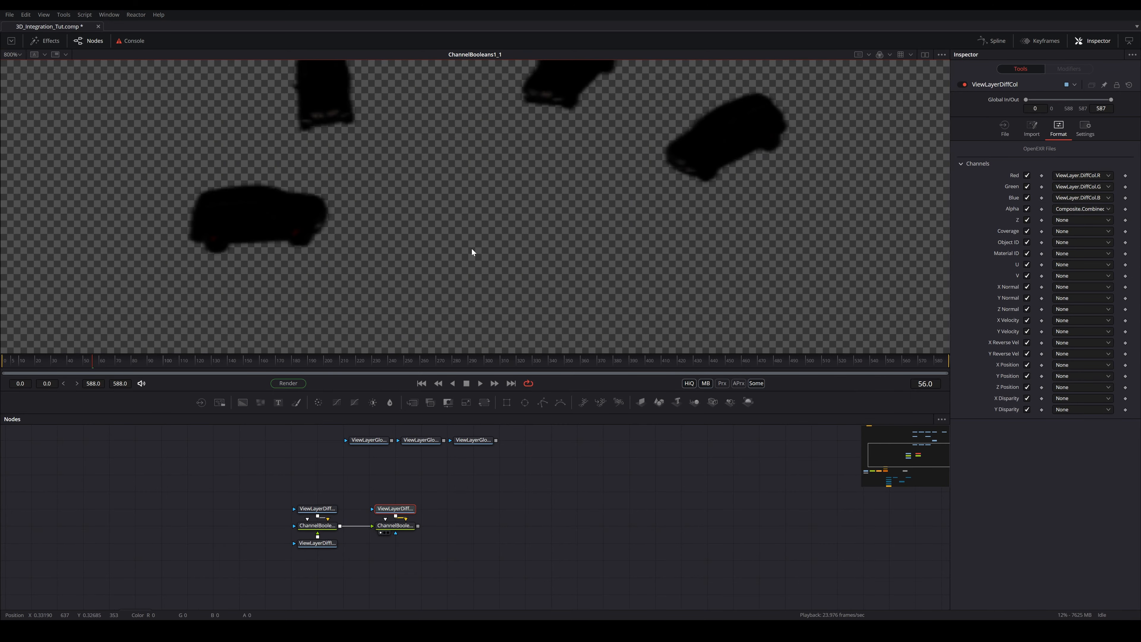
Duplicate the two connected Channel Booleans nodes of the diffuse group and place the copies in a row below it
scroll(472, 249, "down", 6)
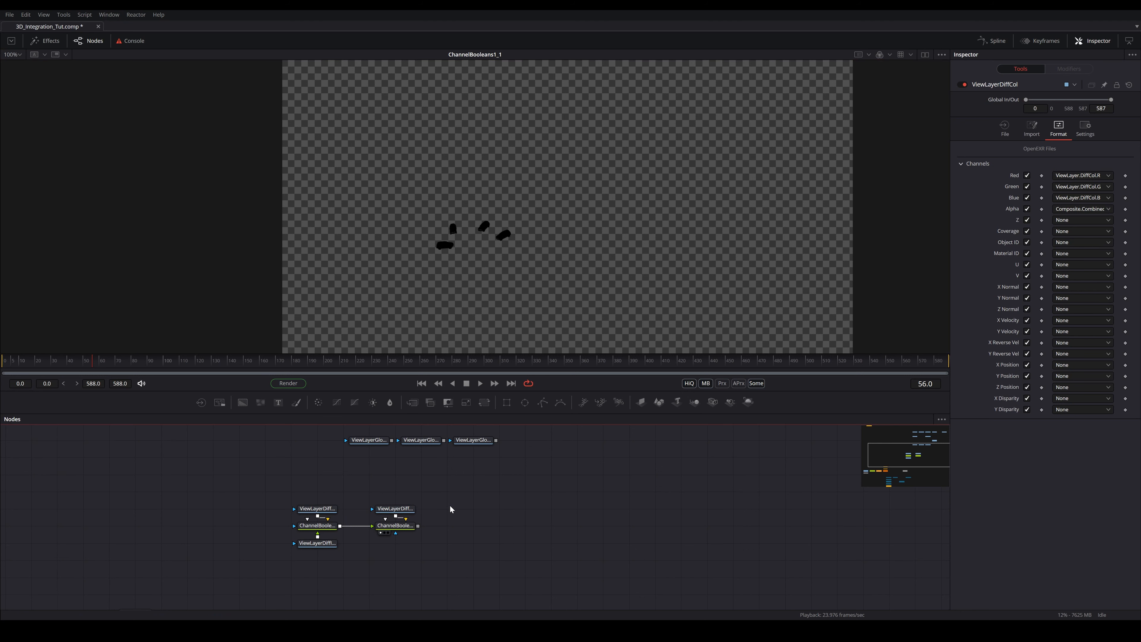
scroll(450, 505, "up", 5)
scroll(450, 506, "up", 2)
scroll(450, 506, "down", 5)
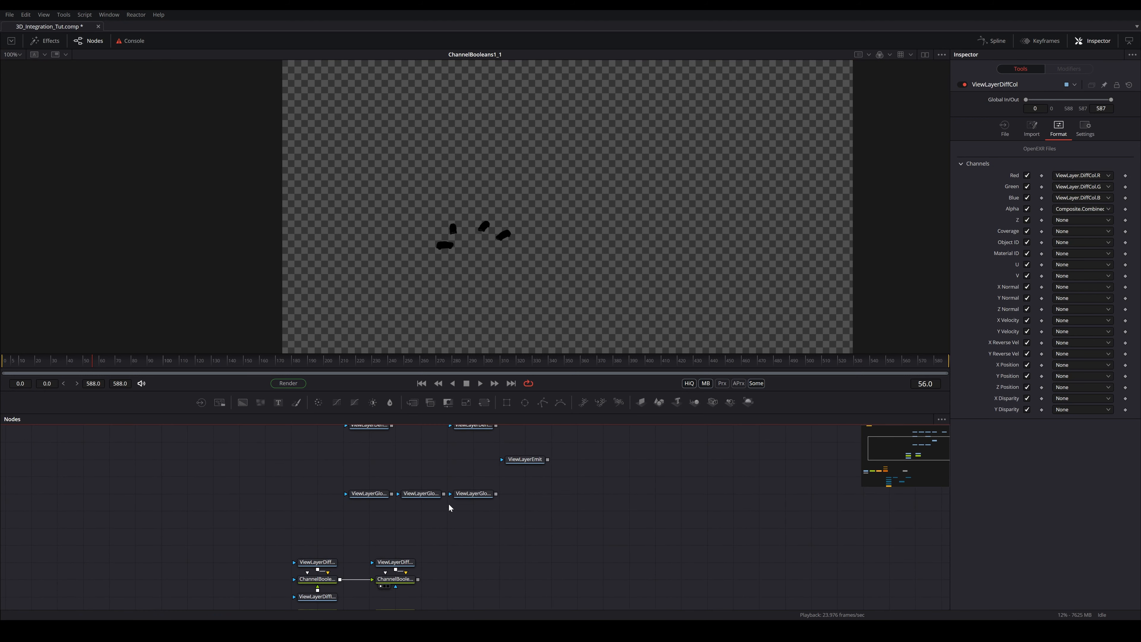
scroll(429, 483, "up", 2)
scroll(429, 484, "up", 2)
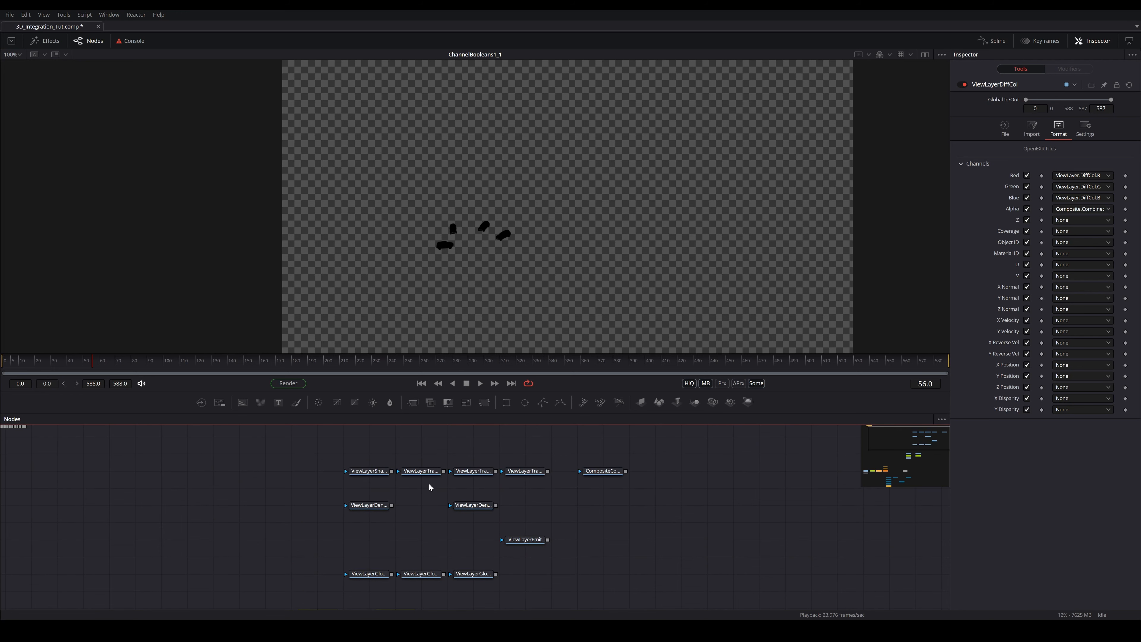
scroll(429, 483, "down", 6)
left_click_drag(427, 519, 323, 530)
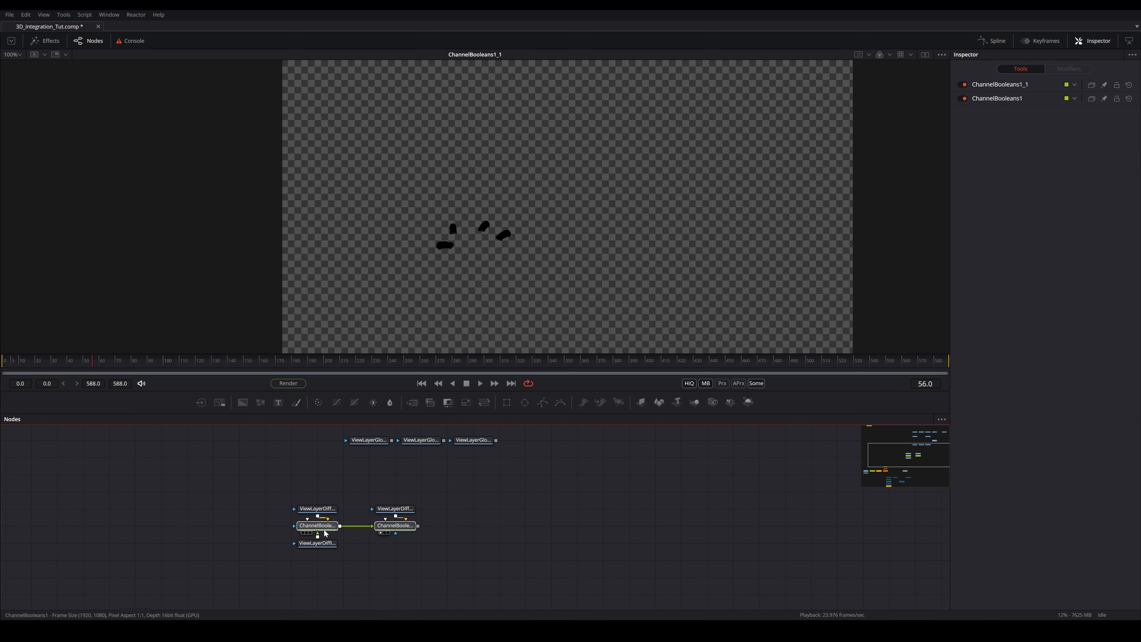
key("ctrl+c")
scroll(373, 558, "down", 3)
left_click(370, 559)
key("ctrl+v")
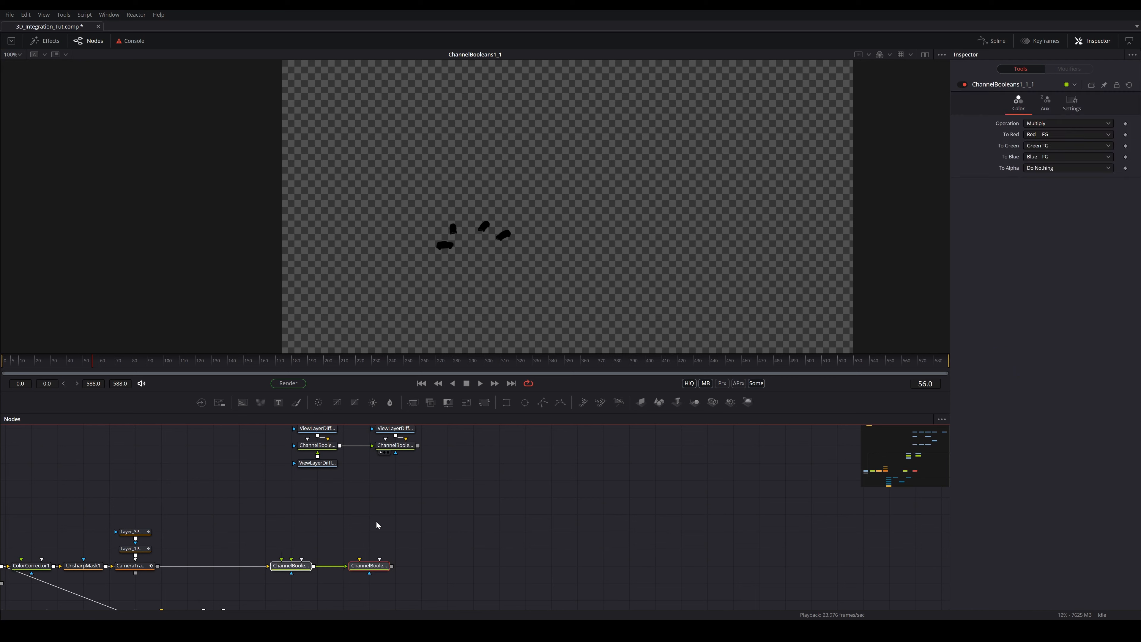
left_click_drag(376, 563, 408, 487)
scroll(408, 487, "down", 6)
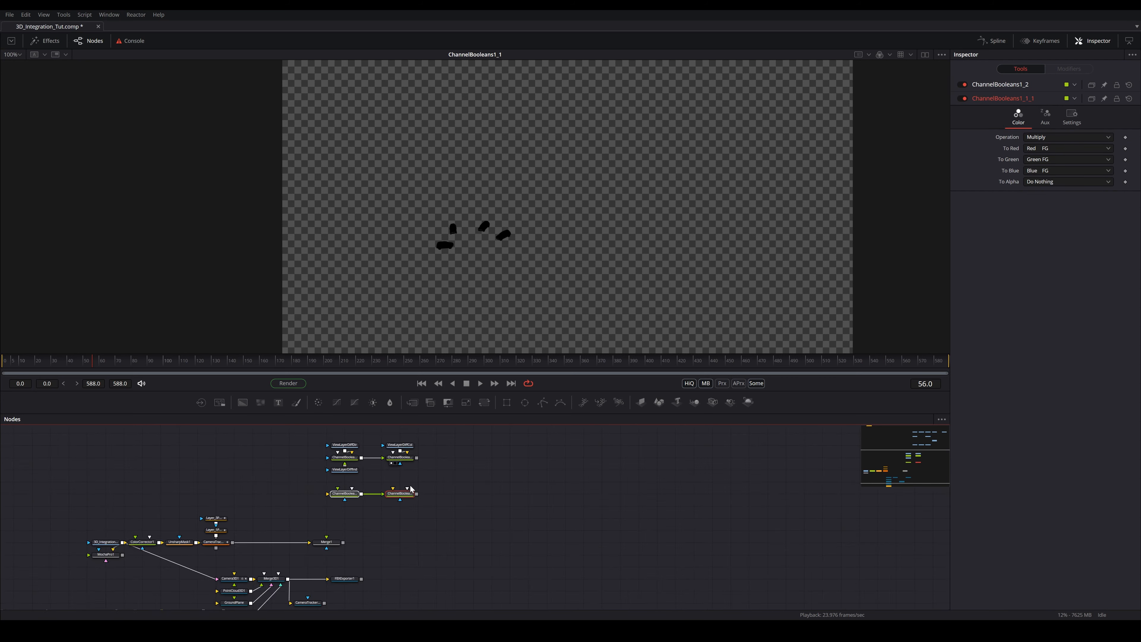
scroll(435, 520, "up", 2)
Move all the render-pass loaders together with the Channel Booleans nodes upward, away from the main composite nodes
left_click_drag(471, 592, 344, 466)
scroll(386, 586, "up", 4)
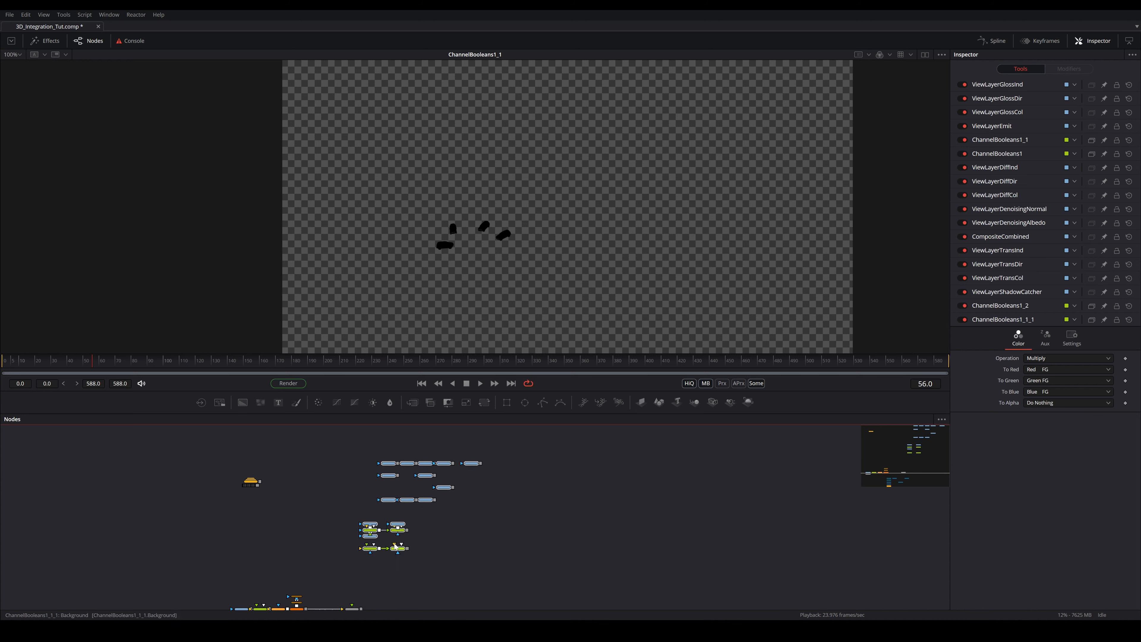
scroll(402, 512, "up", 5)
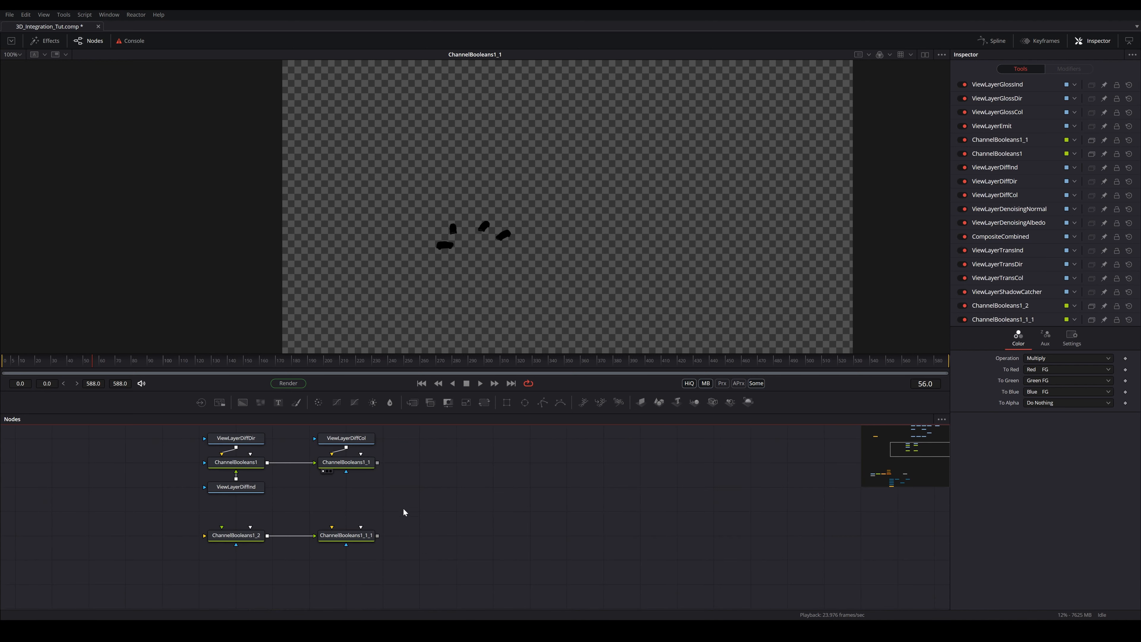
scroll(431, 523, "up", 3)
scroll(438, 526, "down", 3)
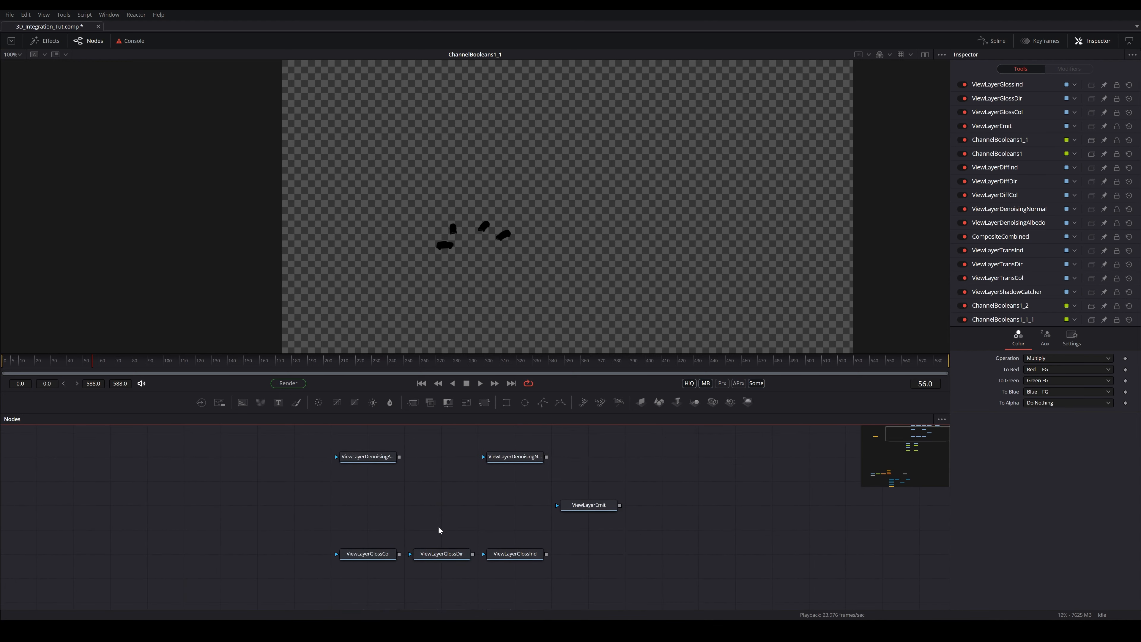
Bring the gloss loaders down beside the diffuse group, with ViewLayerGlossCol before it and ViewLayerGlossDir and ViewLayerGlossInd after it
left_click(452, 503)
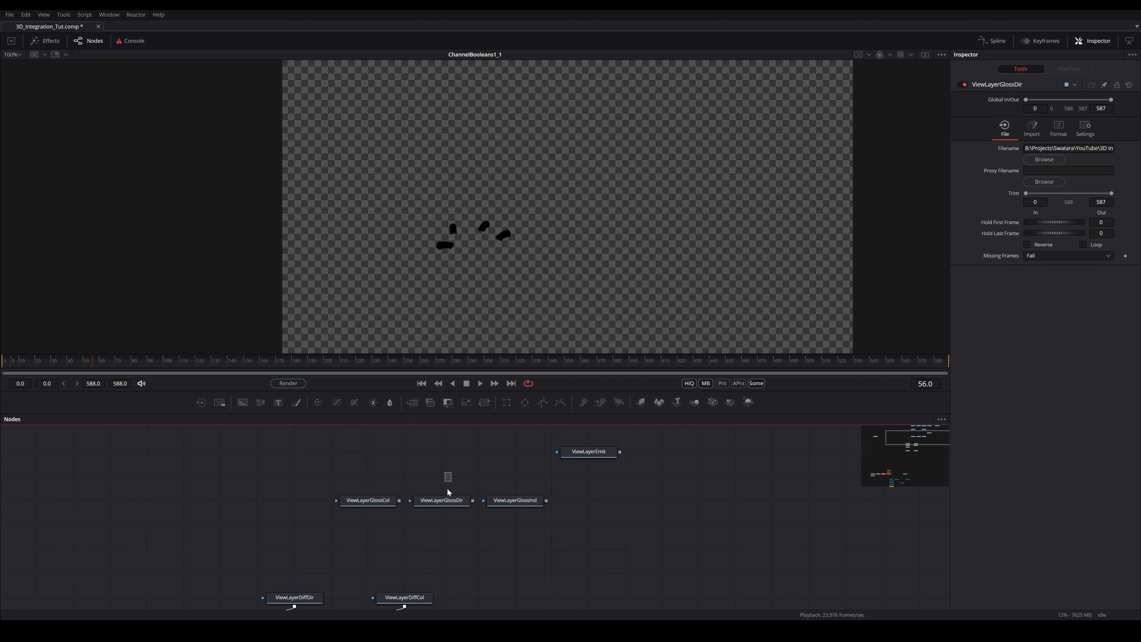
left_click(503, 500, "ctrl")
scroll(496, 523, "down", 2)
scroll(489, 506, "up", 1)
left_click_drag(503, 480, 577, 577)
left_click(379, 475)
left_click_drag(379, 475, 195, 597)
scroll(229, 527, "down", 1)
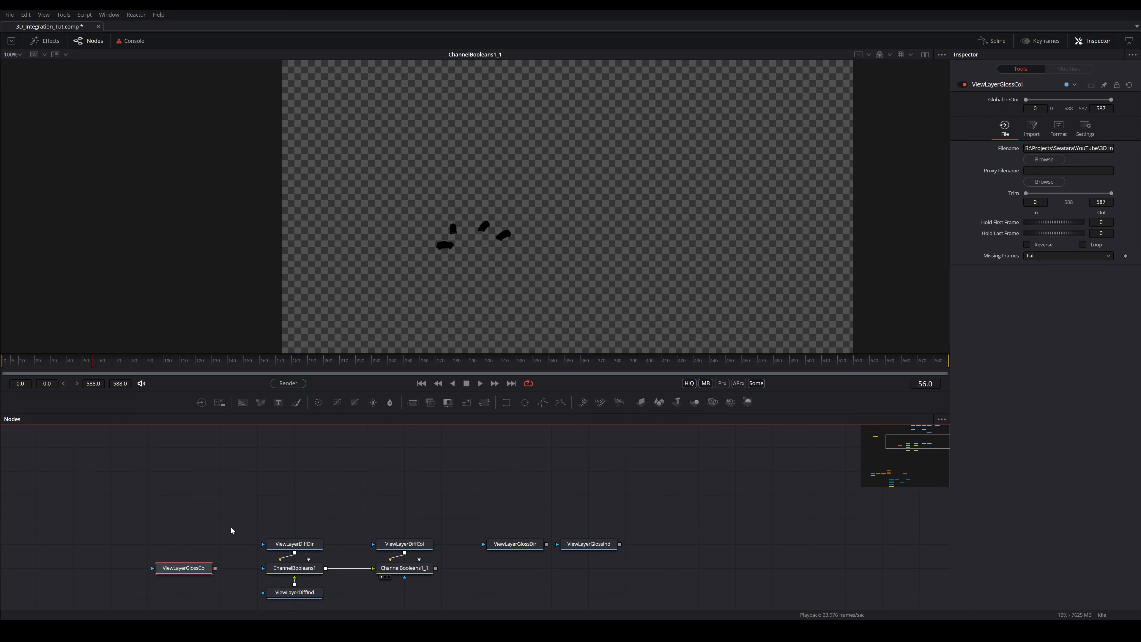
Attach ViewLayerGlossDir and ViewLayerGlossInd to the copied Add node, and ViewLayerGlossCol to the copied Multiply node
scroll(232, 527, "down", 3)
left_click_drag(537, 441, 280, 526)
left_click_drag(591, 443, 309, 544)
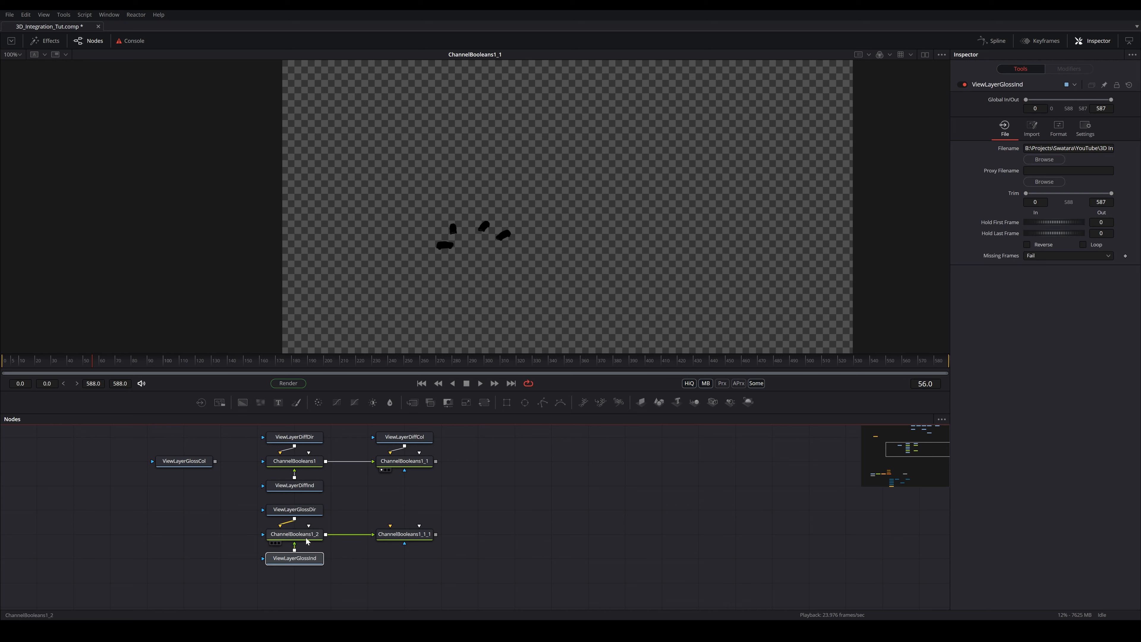
left_click_drag(205, 463, 398, 540)
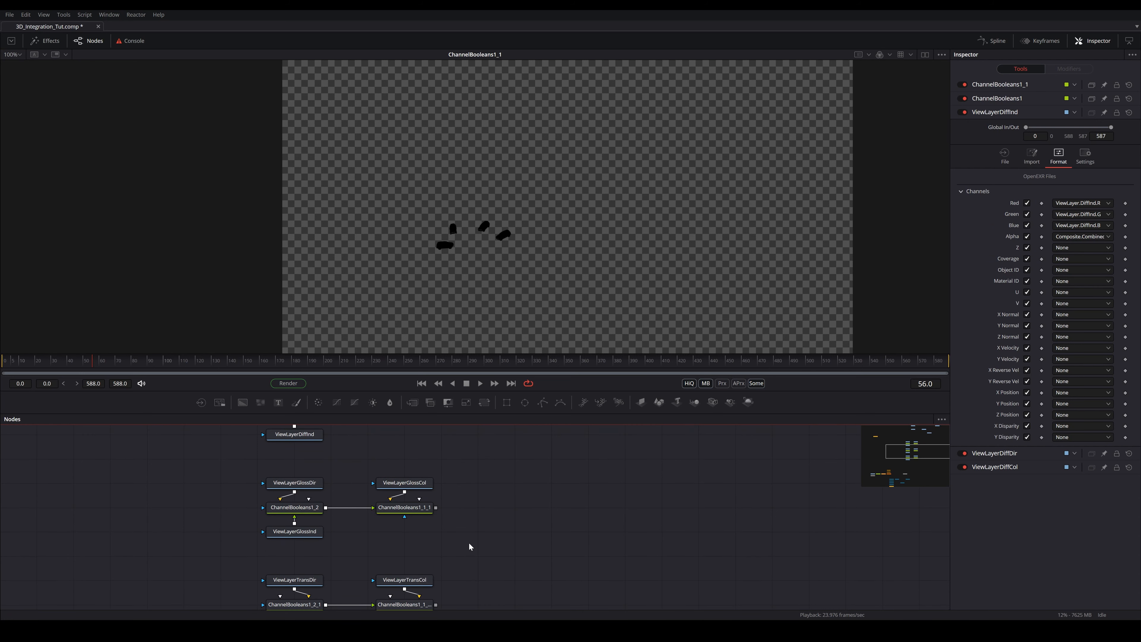
Assign Composite.Combined.A as the alpha channel of the ViewLayerGlossDir loader
scroll(449, 509, "down", 3)
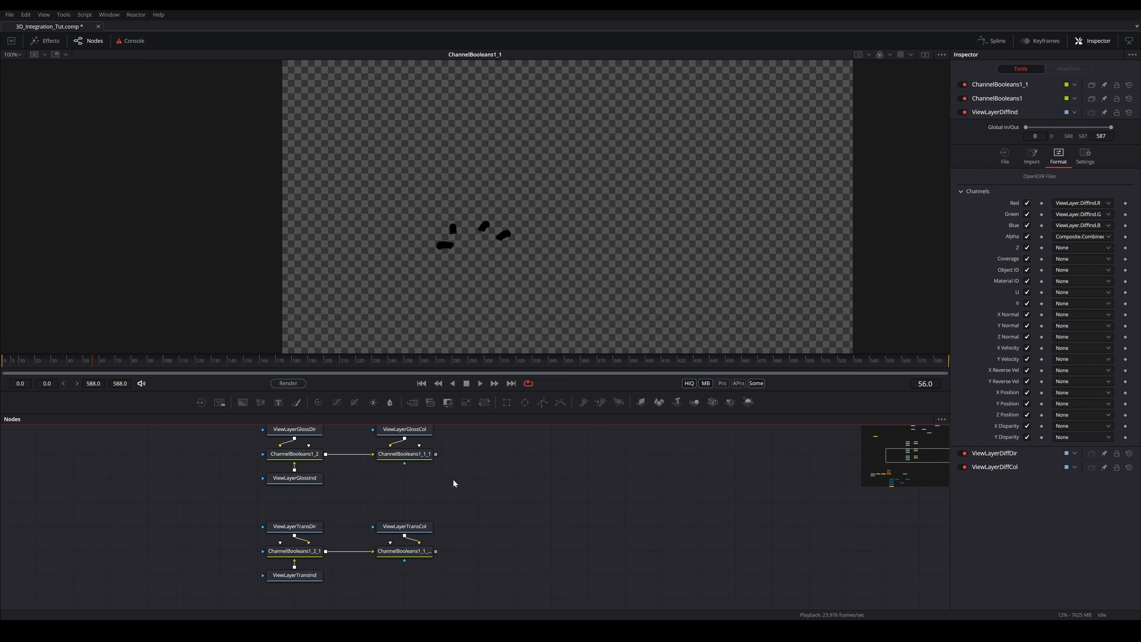
scroll(453, 481, "up", 3)
left_click(297, 483)
left_click(1058, 128)
left_click(963, 164)
left_click(1062, 210)
left_click(1074, 223)
Assign Composite.Combined.A as the alpha channel of the ViewLayerGlossCol and ViewLayerGlossInd loaders
left_click(404, 484)
left_click(1059, 128)
left_click(975, 165)
left_click(1078, 209)
left_click(1071, 220)
left_click(295, 531)
left_click(1056, 131)
left_click(970, 163)
left_click(1068, 220)
Assign Composite.Combined.A as the alpha channel of the ViewLayerTransInd and ViewLayerTransCol loaders and save the composition
left_click(295, 575)
left_click(1058, 128)
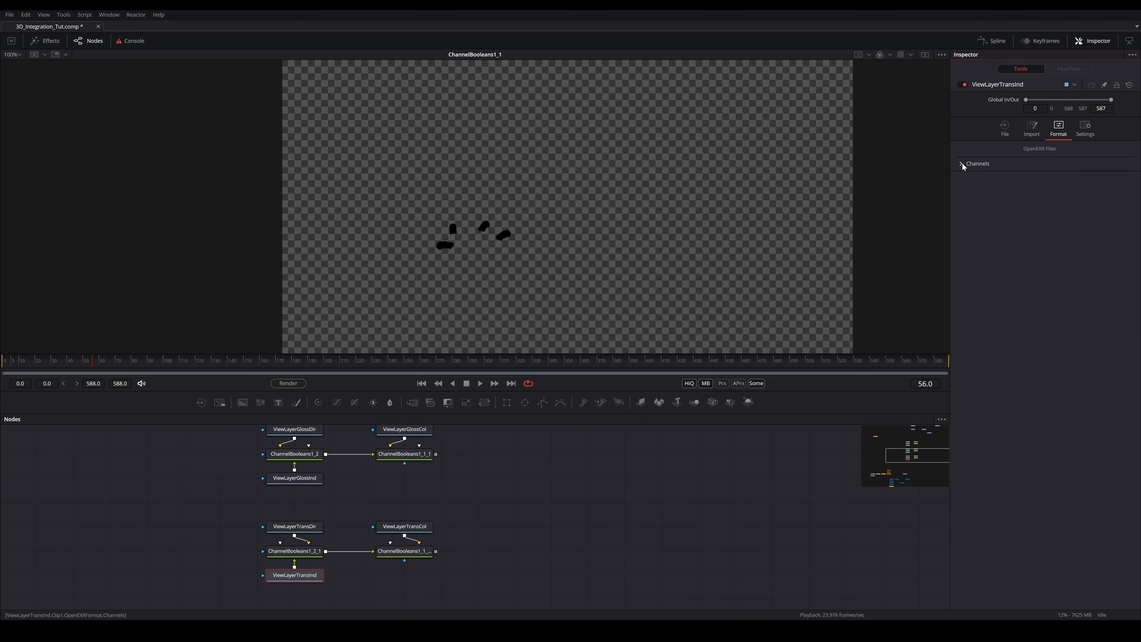
left_click(963, 164)
left_click(1078, 209)
left_click(1071, 220)
left_click(404, 527)
left_click(1059, 128)
scroll(468, 490, "down", 10)
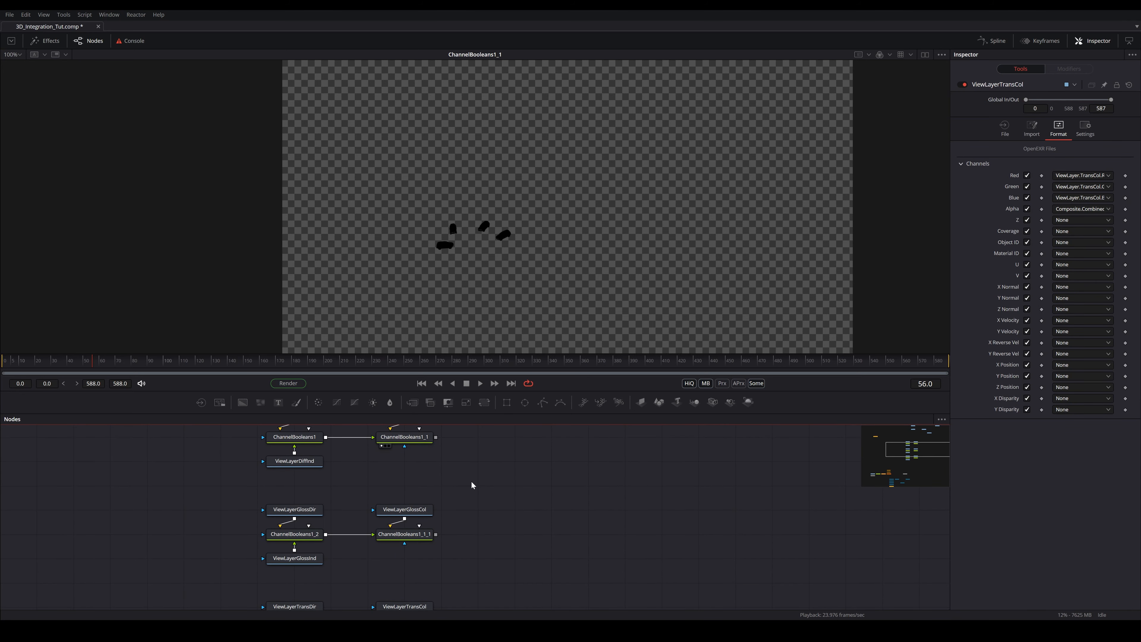
key("ctrl+s")
Move the ViewLayerEmit loader directly below the transmission group
left_click_drag(607, 504, 491, 577)
scroll(501, 544, "down", 1)
scroll(502, 544, "down", 5)
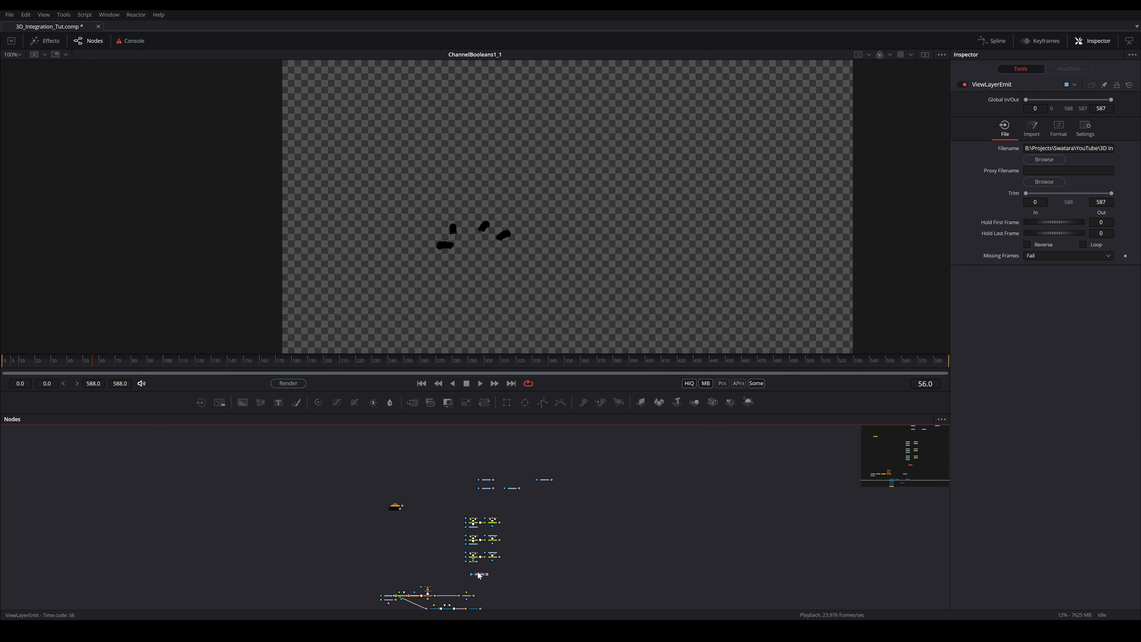
scroll(473, 573, "up", 6)
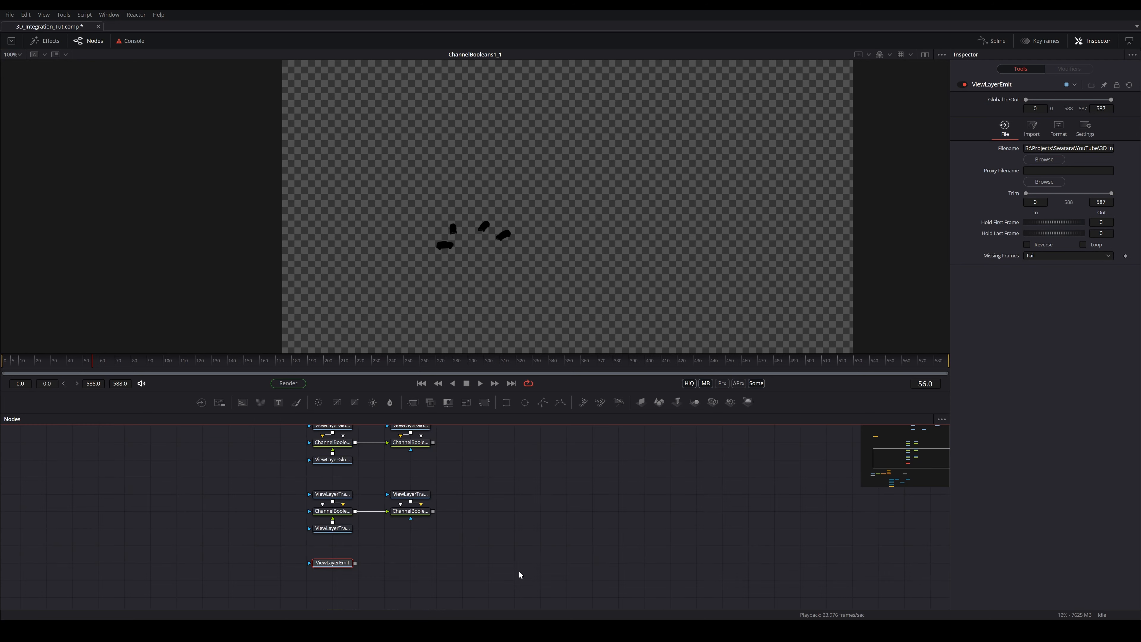
Copy the transmission group's Add Channel Booleans node and place three copies beside the diffuse, gloss and transmission groups
left_click(333, 542)
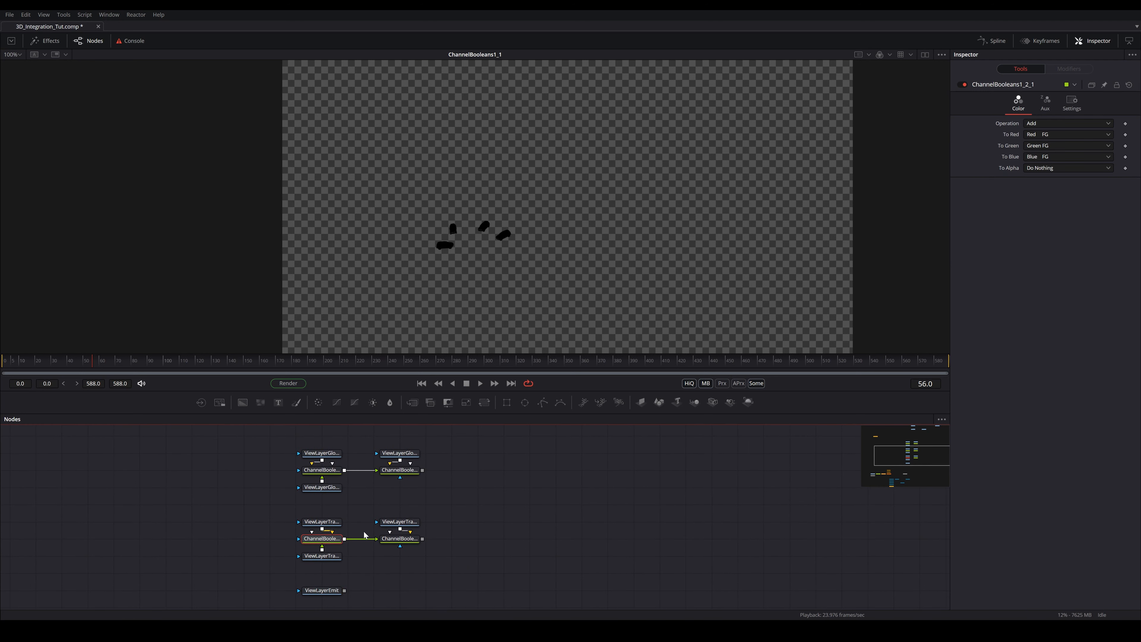
key("ctrl+v")
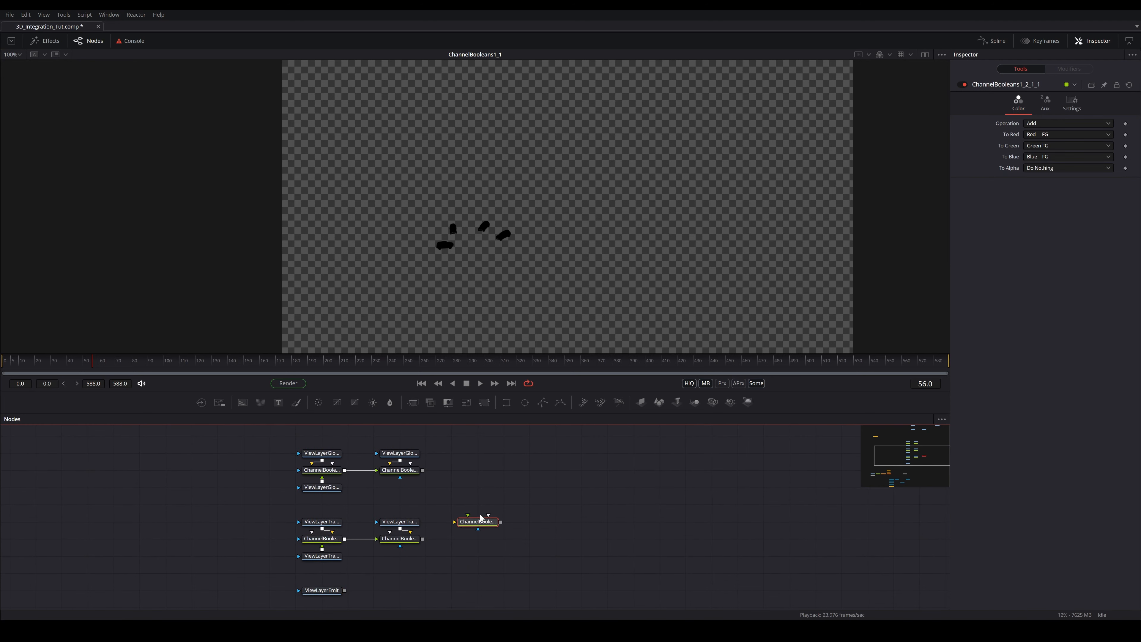
left_click_drag(481, 517, 480, 534)
scroll(479, 502, "up", 2)
key("ctrl+v")
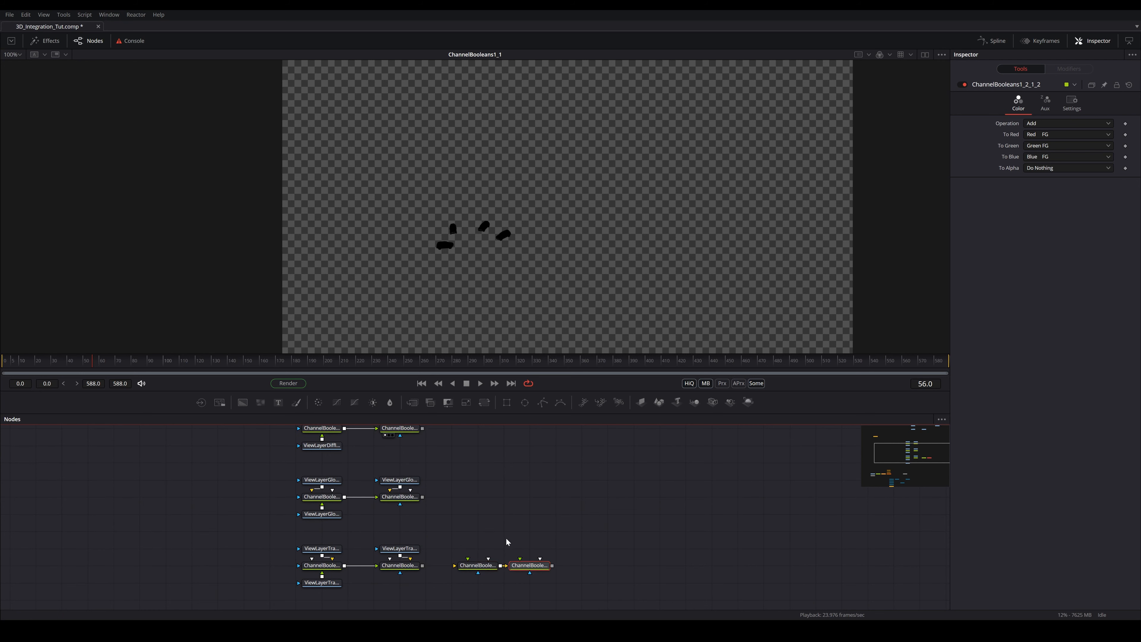
left_click_drag(527, 565, 476, 496)
scroll(472, 486, "up", 2)
key("ctrl+v")
left_click_drag(528, 524, 467, 470)
Combine the diffuse and gloss results in the upper new Add node and feed its output into the joining Add node
left_click_drag(422, 523, 471, 472)
left_click_drag(483, 522, 535, 522)
left_click_drag(501, 472, 507, 523)
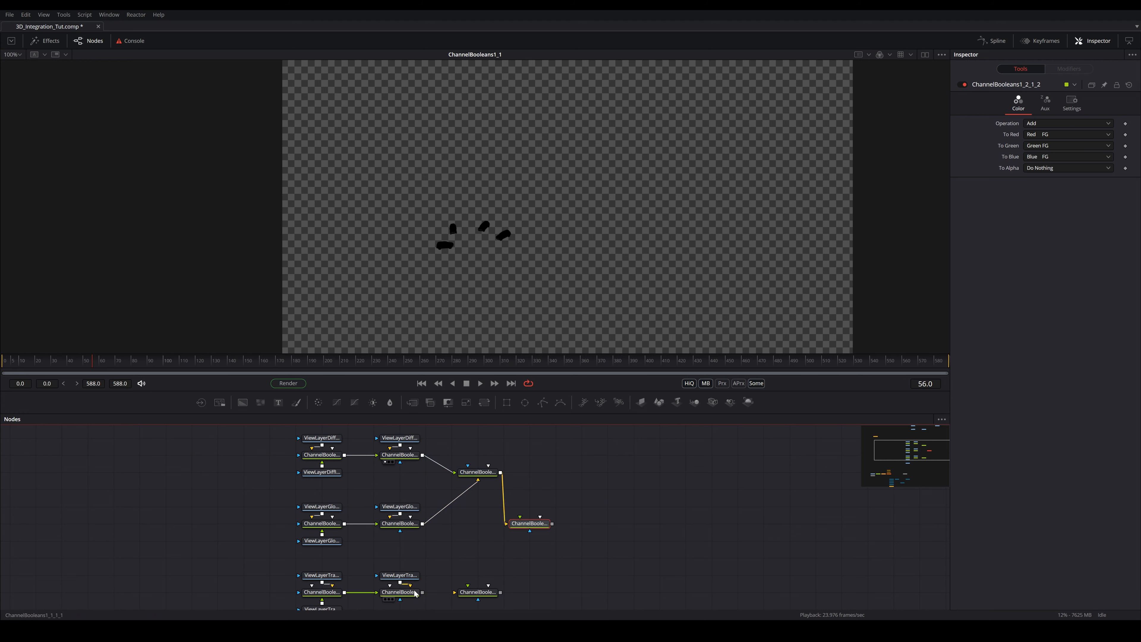
Route the transmission result through its Add node into the joining node, and align the joining node with the transmission row
left_click_drag(422, 592, 455, 591)
left_click_drag(530, 522, 530, 524)
scroll(532, 545, "down", 4)
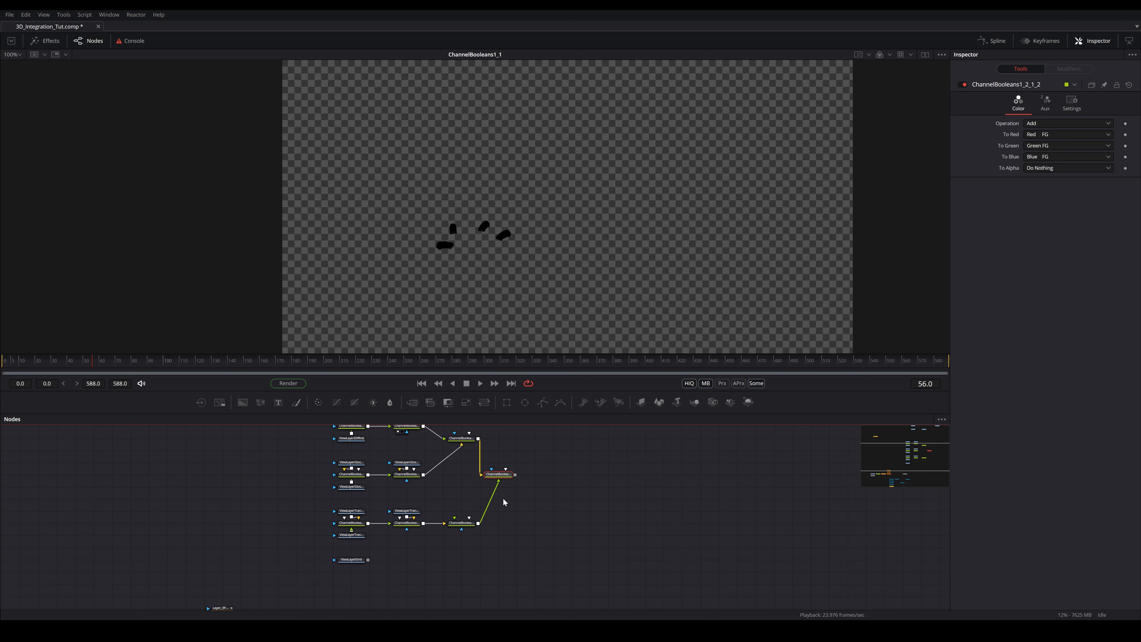
left_click_drag(504, 480, 522, 528)
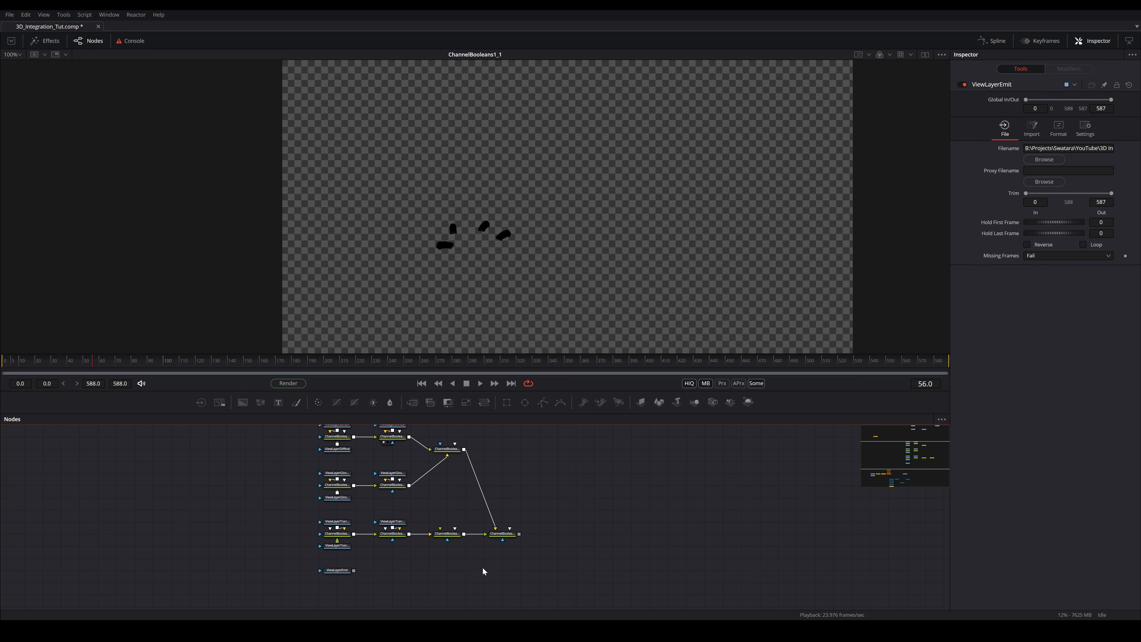
Paste another Add Channel Booleans node, connect ViewLayerEmit to it, and feed its output into the joining node
key("ctrl+v")
left_click_drag(484, 570, 466, 569)
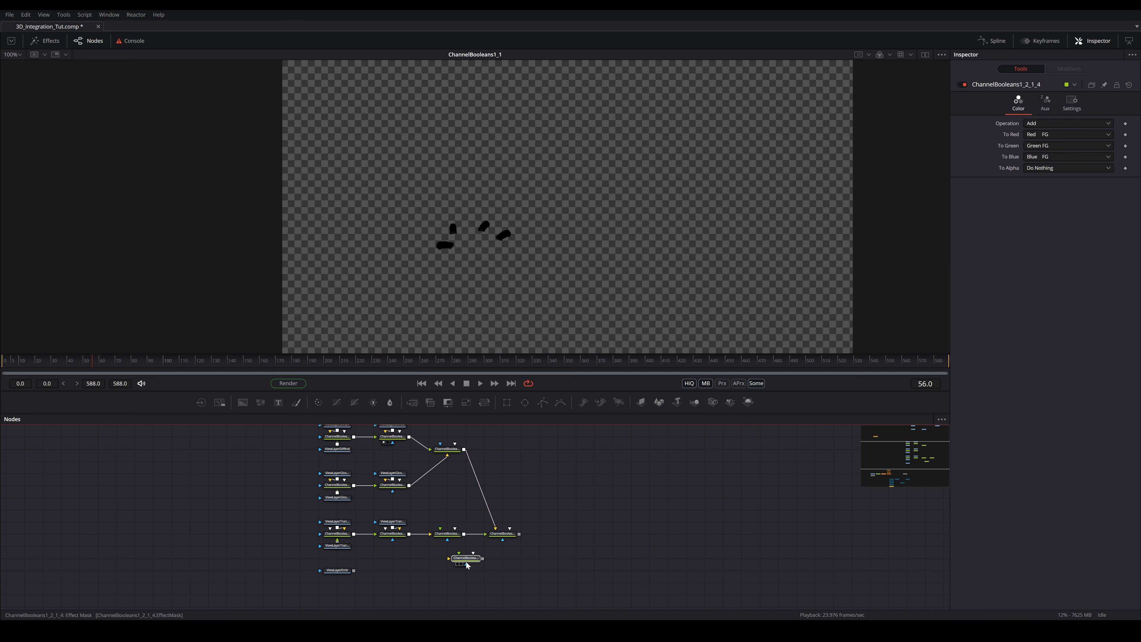
left_click_drag(353, 570, 498, 536)
Assign Composite.Combined.A as the alpha channel of the ViewLayerEmit loader
left_click(337, 569)
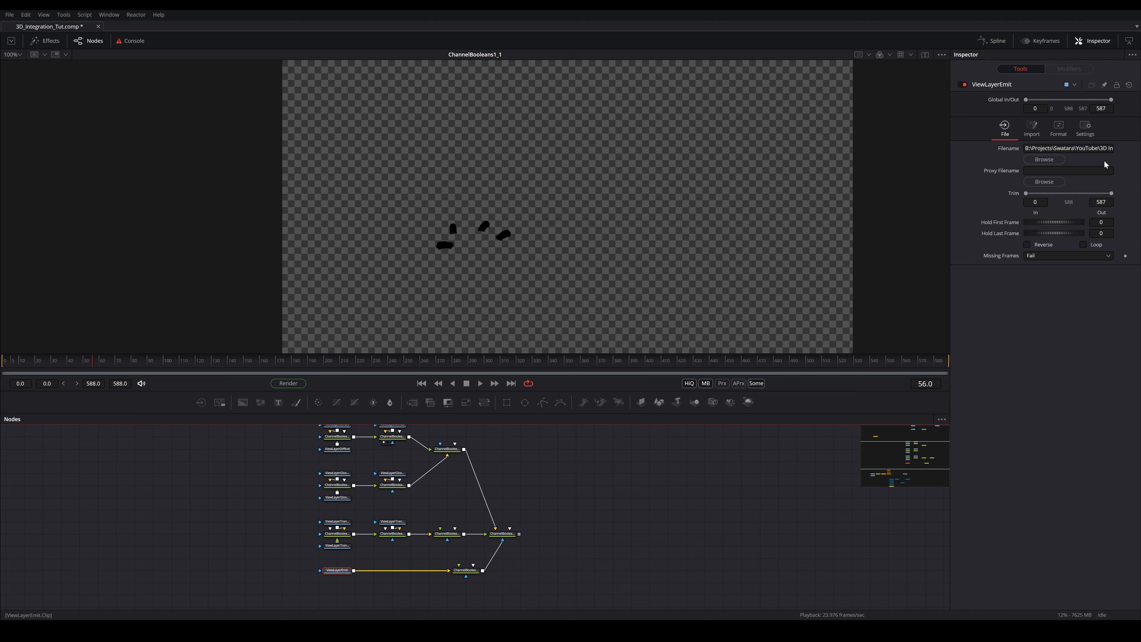
left_click(1059, 131)
left_click(1063, 209)
left_click(1063, 219)
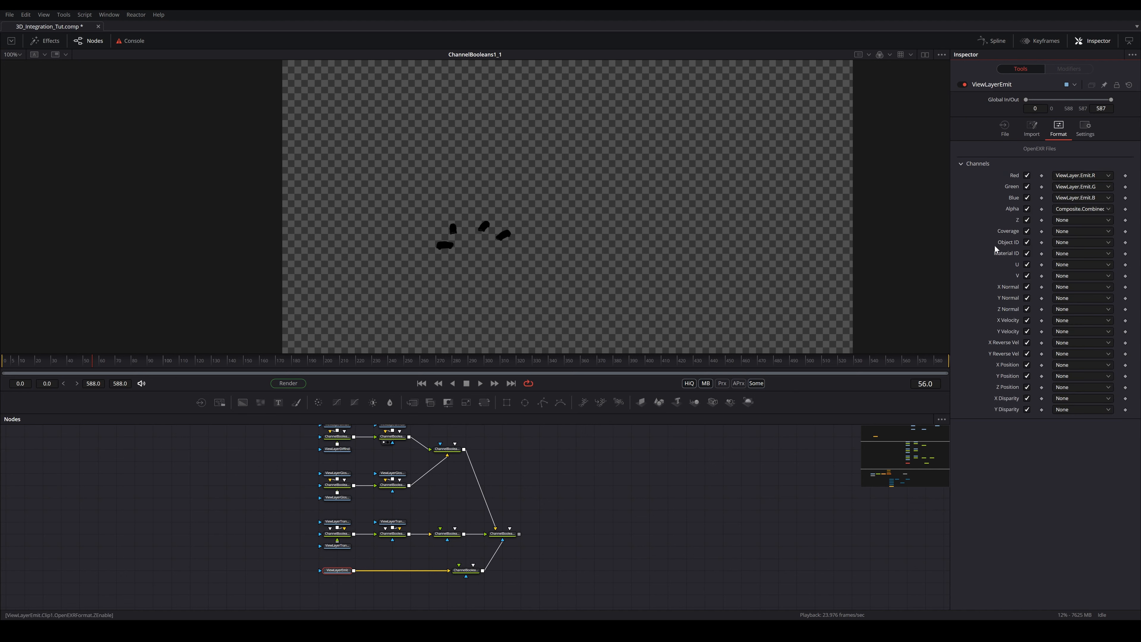
Inspect the recombined passes on the cars up close in the viewer and move the joining node into the emission row
left_click(403, 522)
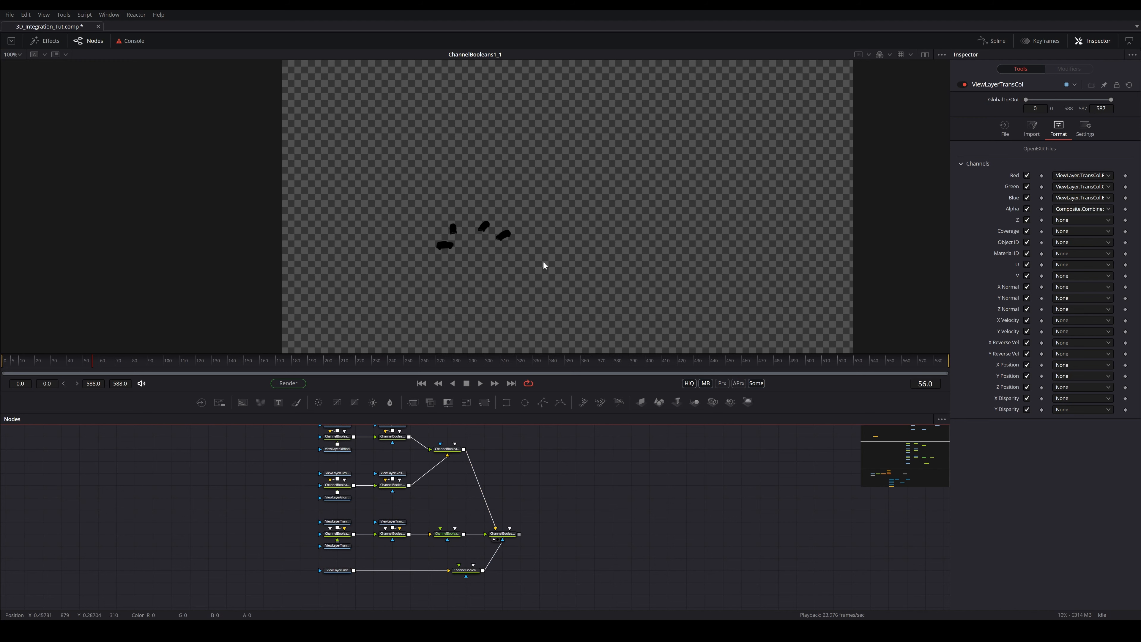
scroll(461, 250, "up", 3)
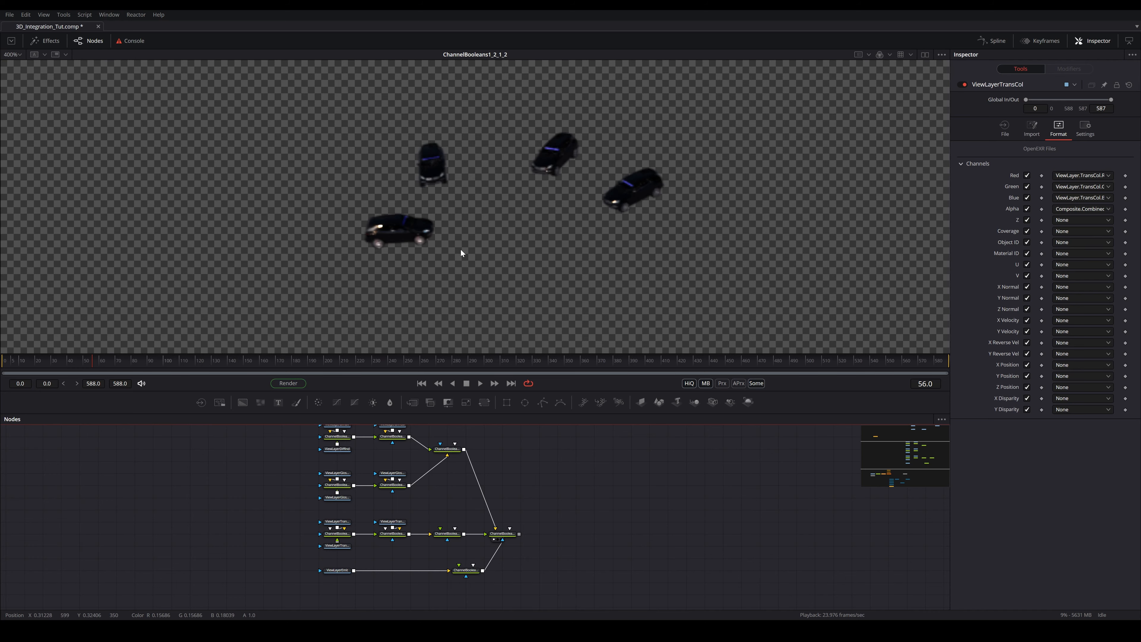
scroll(461, 250, "up", 2)
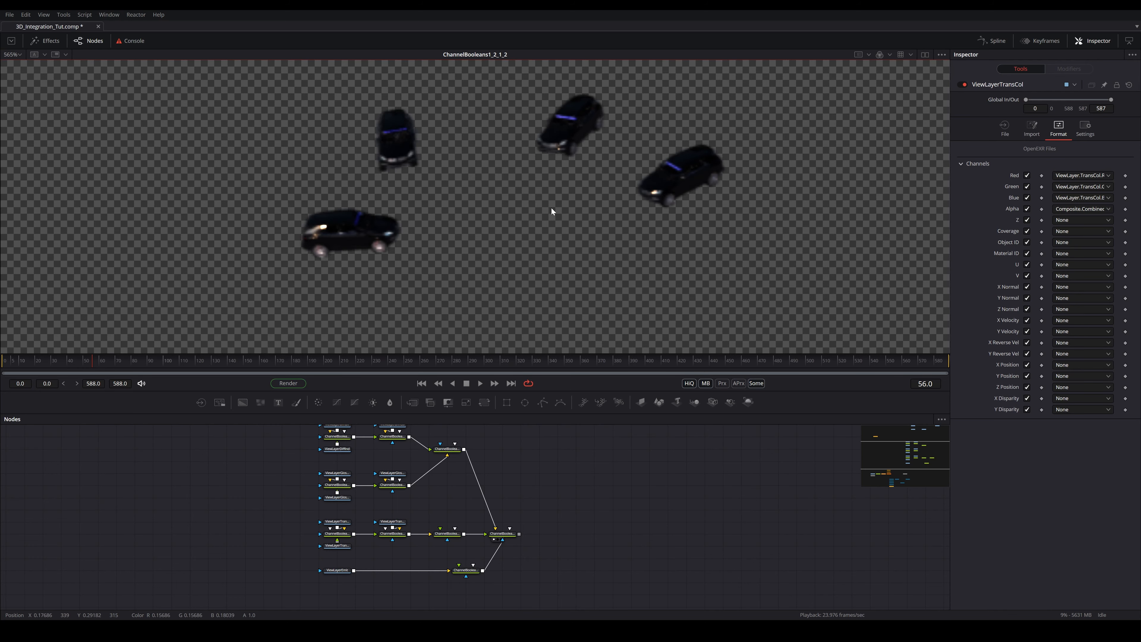
scroll(551, 207, "down", 3)
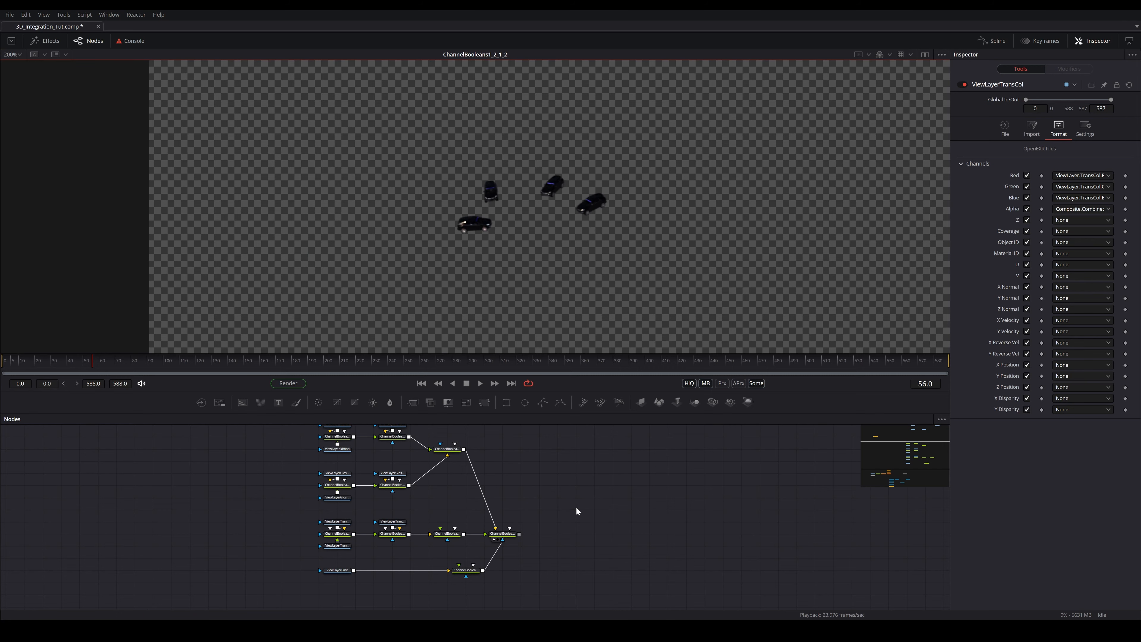
left_click_drag(503, 534, 522, 570)
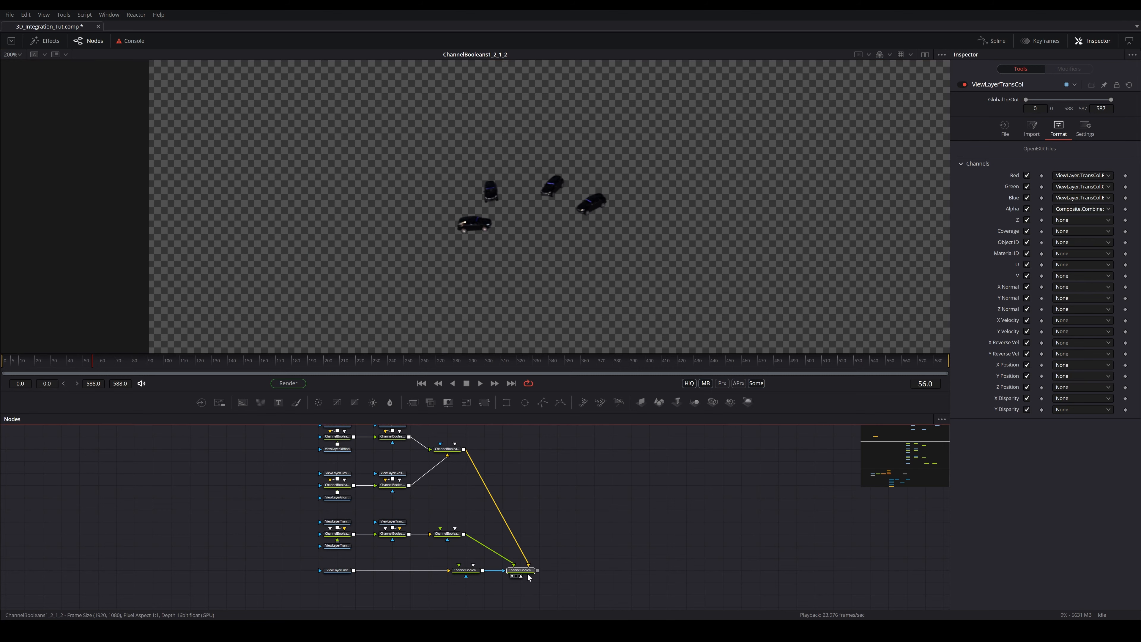
Move the ViewLayerShadowCatcher loader below ViewLayerEmit and show it in the viewer
scroll(575, 523, "up", 5)
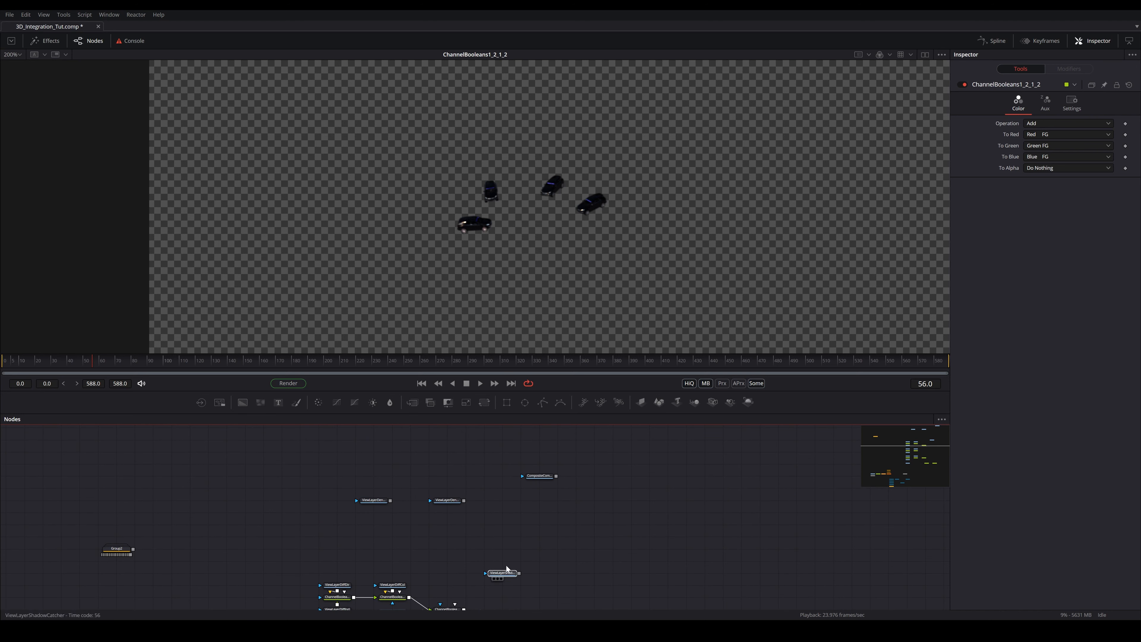
left_click(506, 571)
scroll(506, 567, "down", 2)
left_click_drag(507, 519, 553, 569)
scroll(554, 568, "down", 4)
left_click_drag(564, 456, 340, 602)
scroll(541, 520, "down", 2)
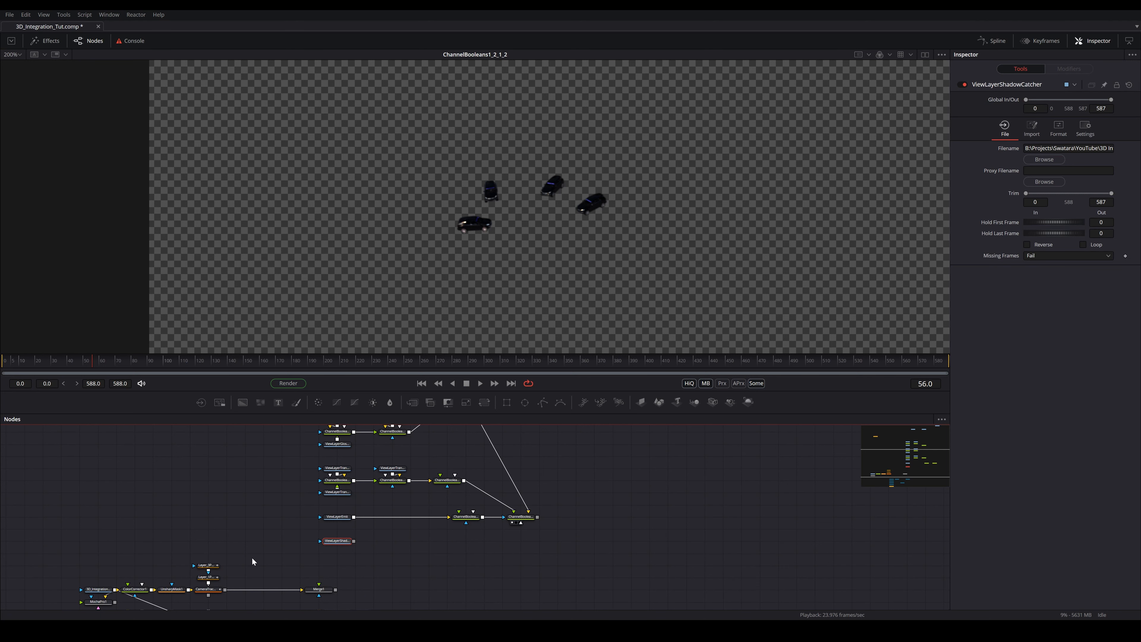
left_click_drag(337, 540, 384, 280)
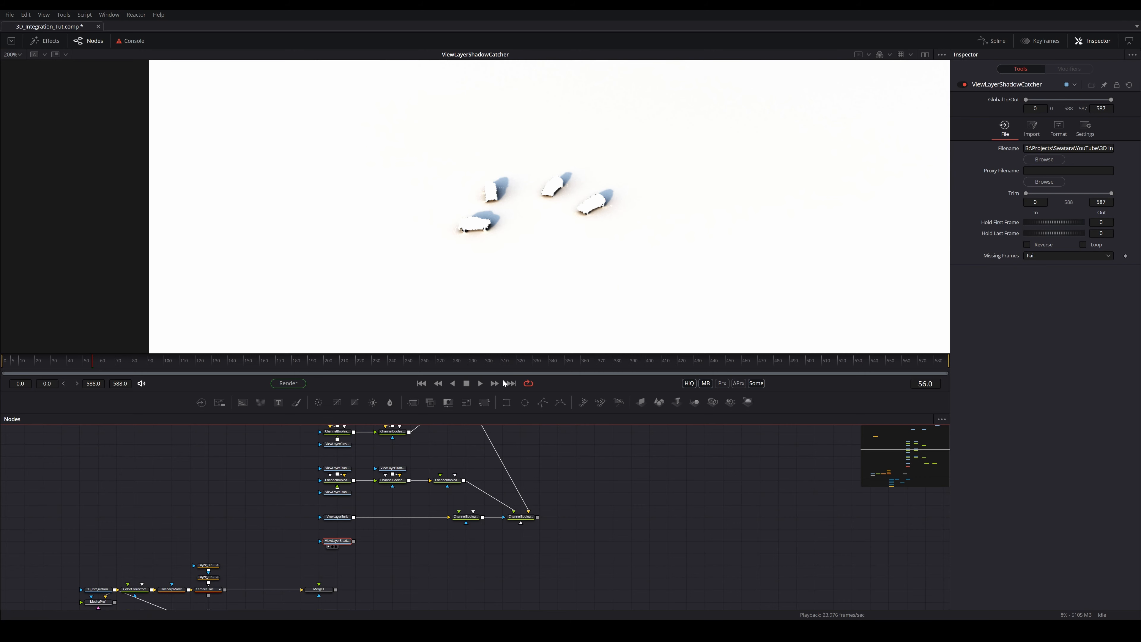
left_click(392, 546)
key("shift+space")
type("load")
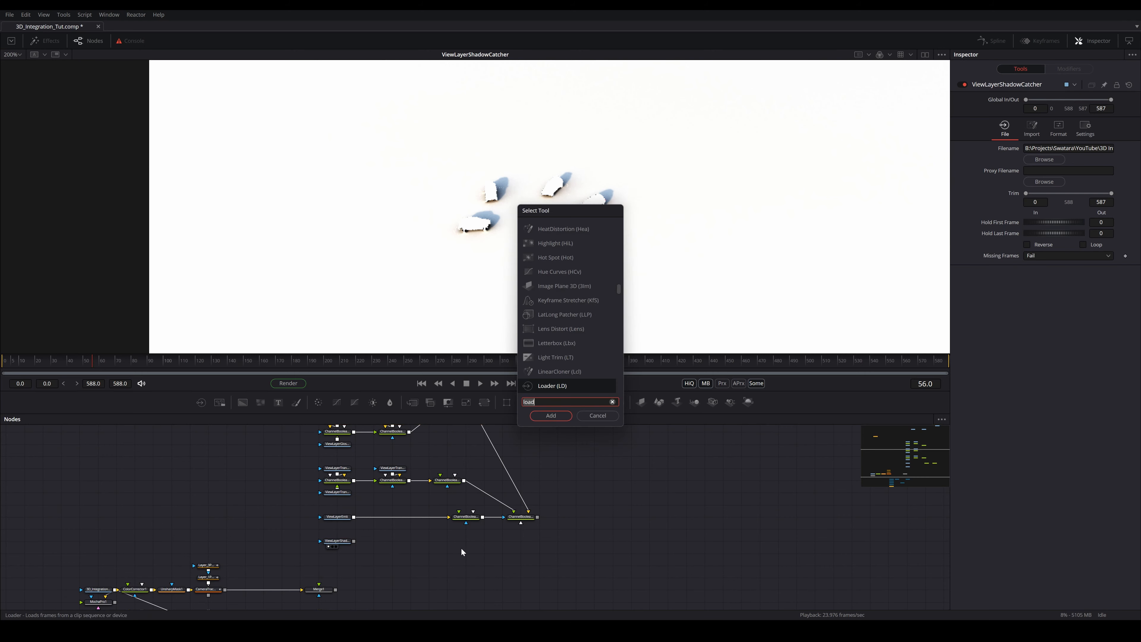
left_click(602, 417)
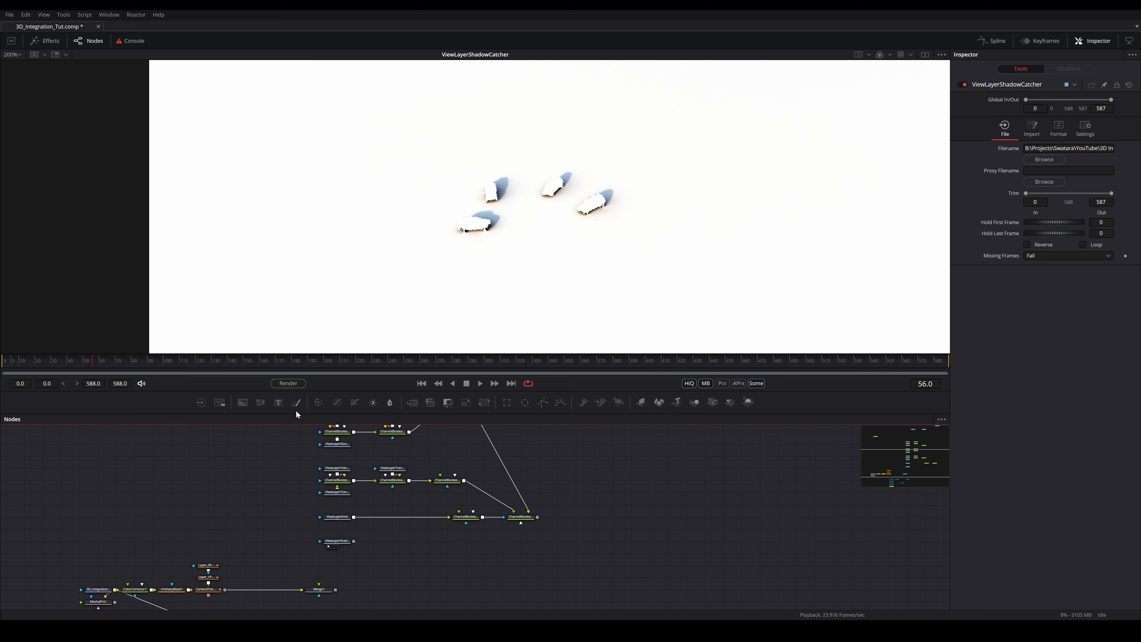
Add a Channel Booleans node after ViewLayerShadowCatcher and set its operation to invert the pass
left_click_drag(429, 406, 375, 541)
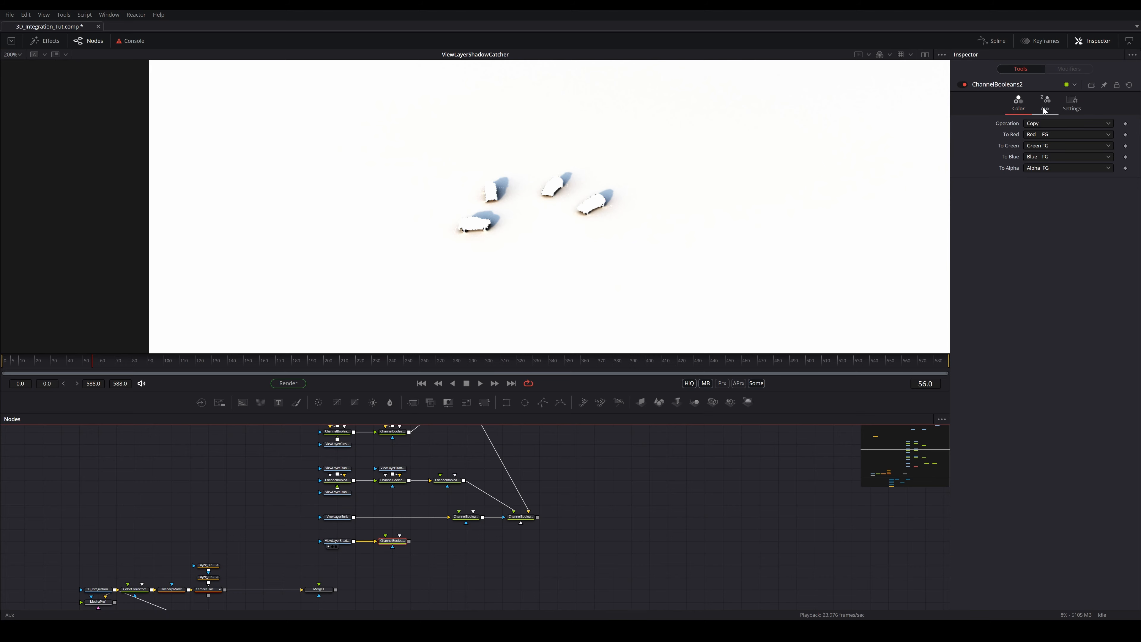
left_click(1037, 123)
left_click(1037, 221)
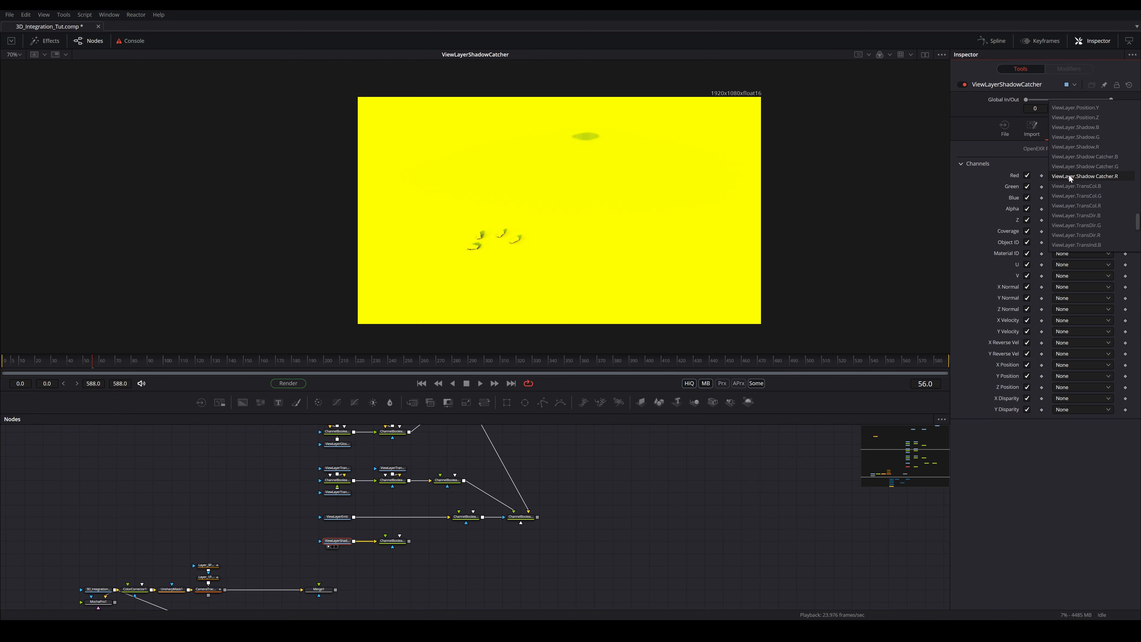
Set the ViewLayerShadowCatcher loader's colour channels to None, leaving only Alpha assigned to the ViewLayer.Shadow Catcher channel
scroll(1069, 175, "up", 15)
left_click(1081, 109)
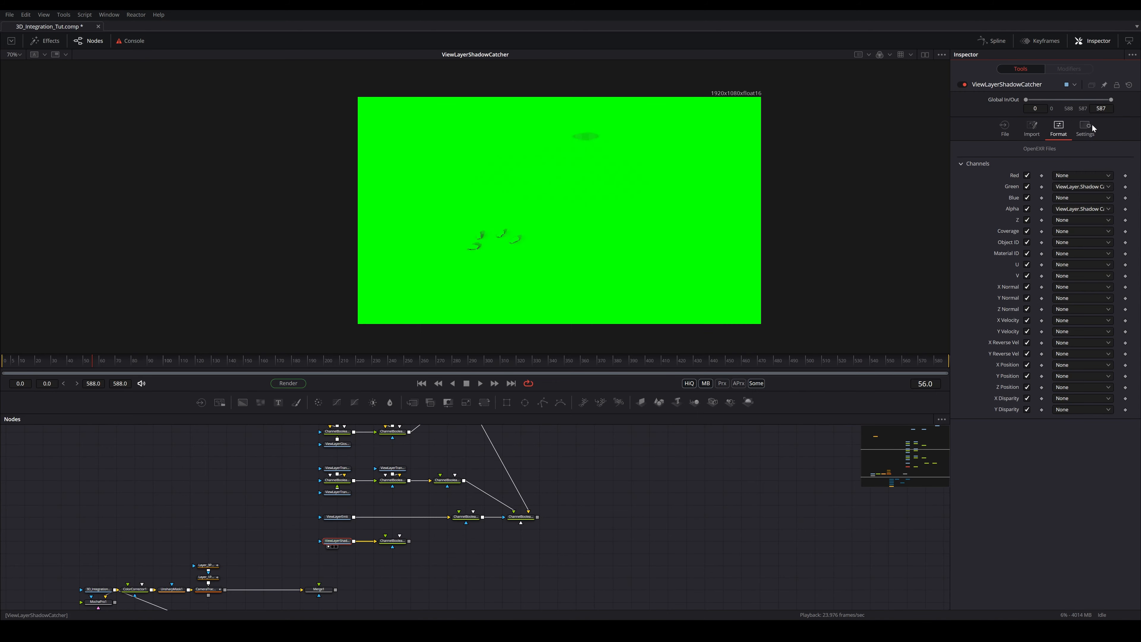
left_click(1100, 186)
scroll(1082, 167, "up", 15)
left_click(1071, 119)
left_click(1081, 211)
left_click(1082, 211)
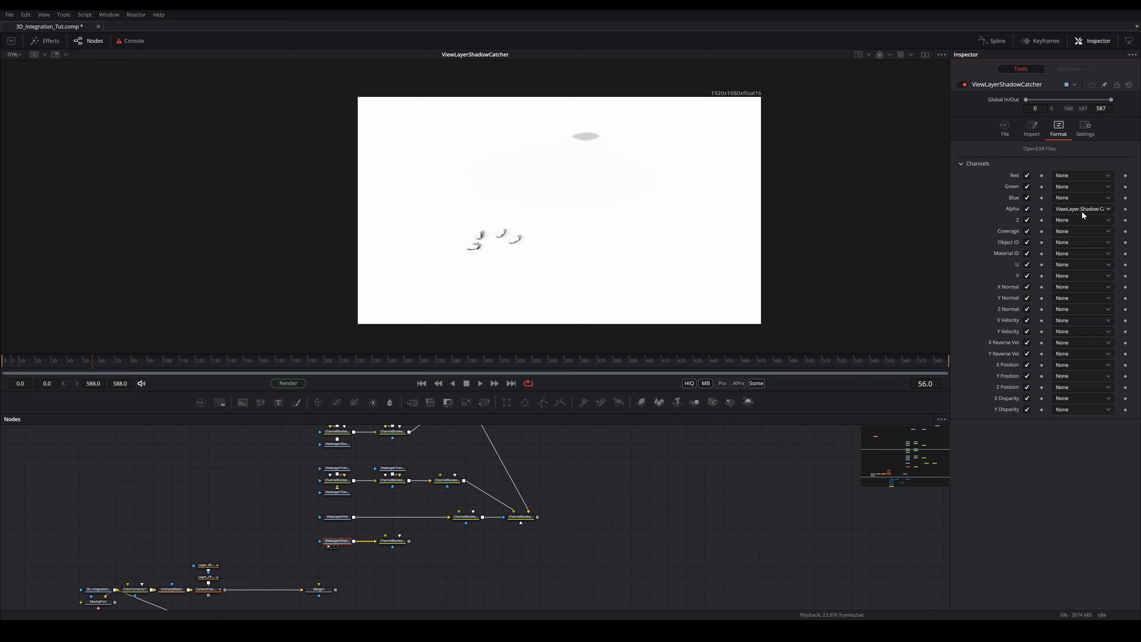
Show the shadow catcher's Channel Booleans node in the viewer and examine the car shadows up close
left_click(391, 541)
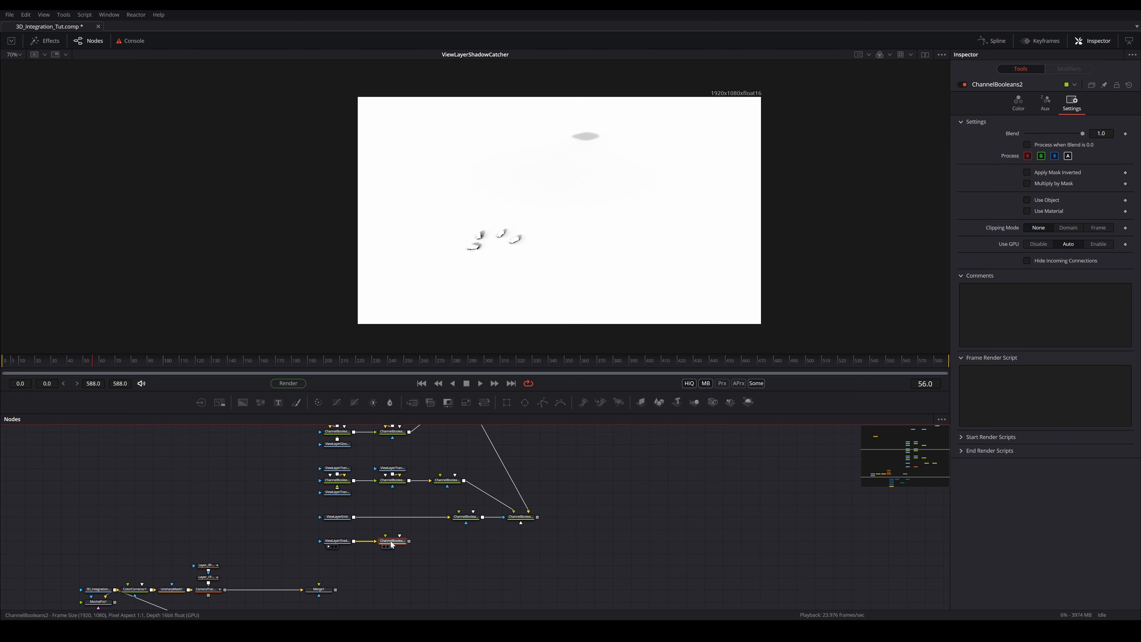
key("1")
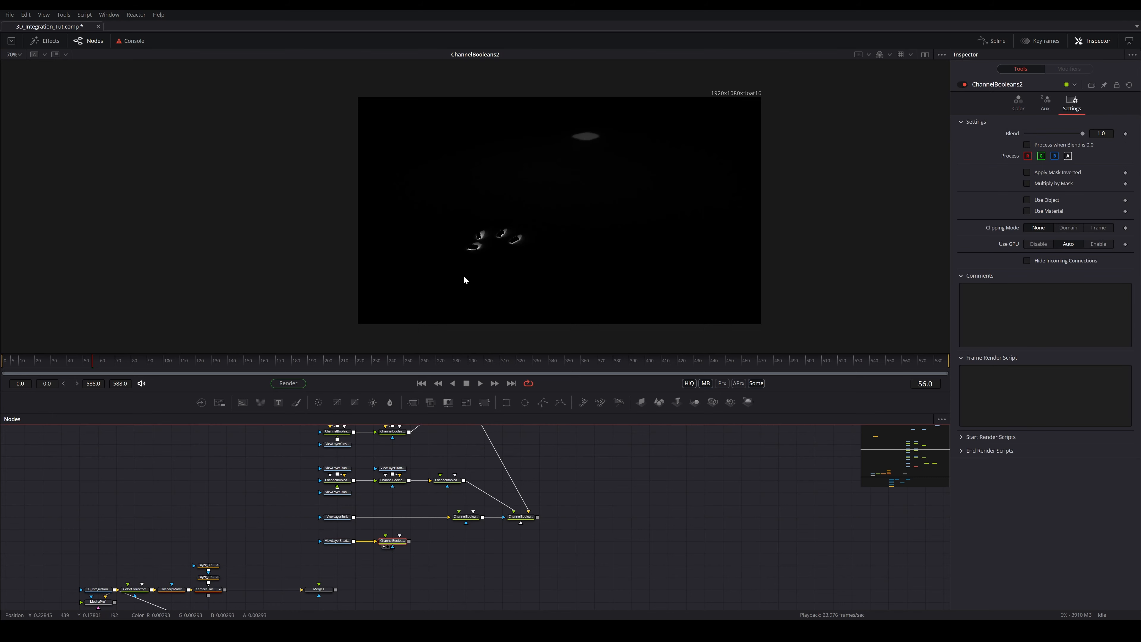
scroll(504, 263, "up", 4)
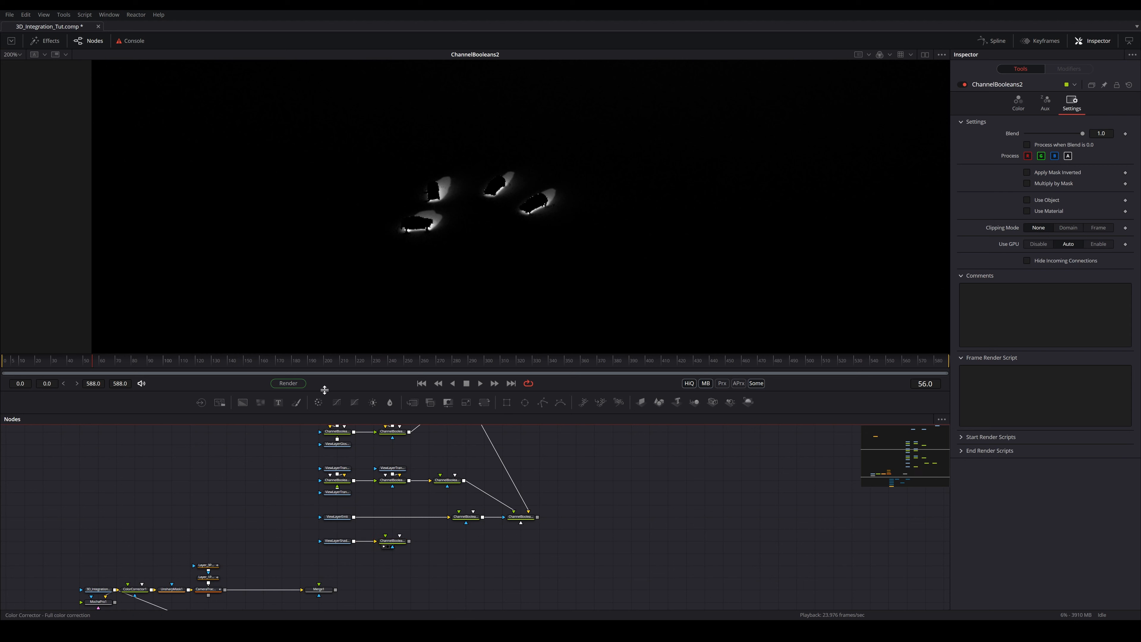
Add a black Background node masked by the inverted shadow catcher and show it in the viewer
left_click_drag(242, 403, 456, 540)
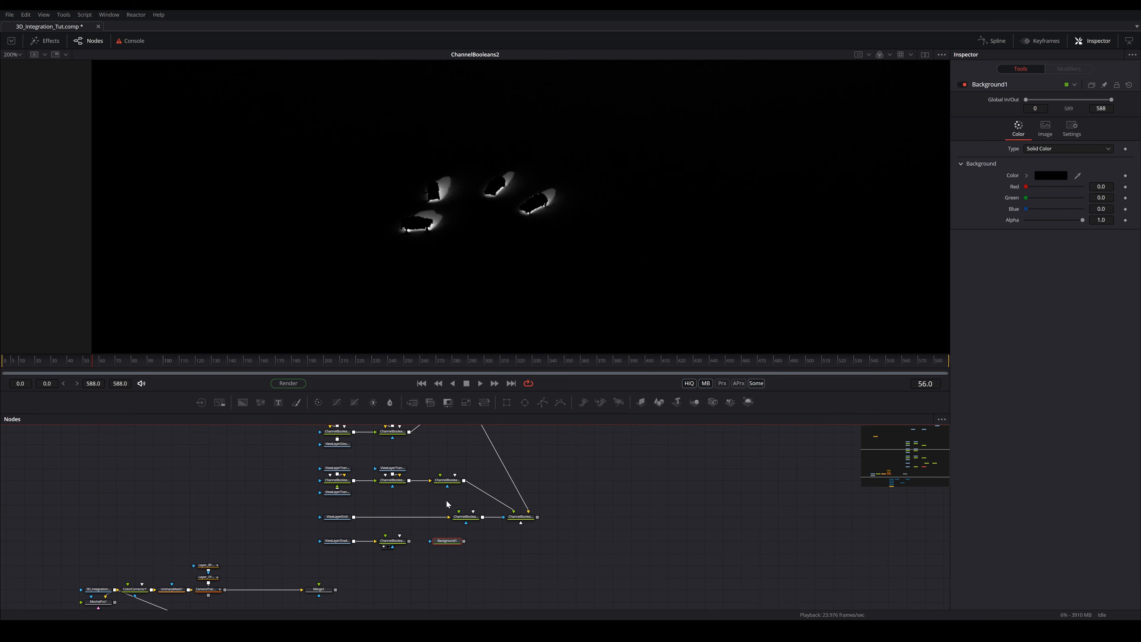
left_click_drag(409, 541, 510, 224)
scroll(469, 224, "up", 4)
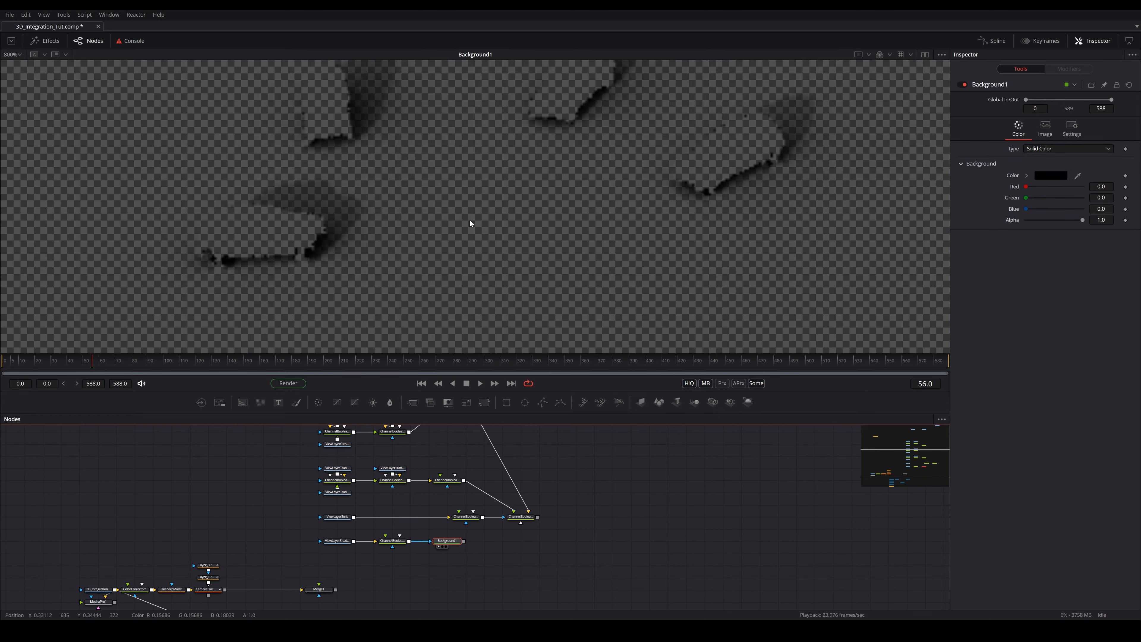
Examine the transparent black shadows around the cars in the viewer at different magnifications
scroll(427, 239, "down", 1)
scroll(426, 241, "up", 1)
scroll(468, 259, "up", 1)
scroll(468, 264, "down", 3)
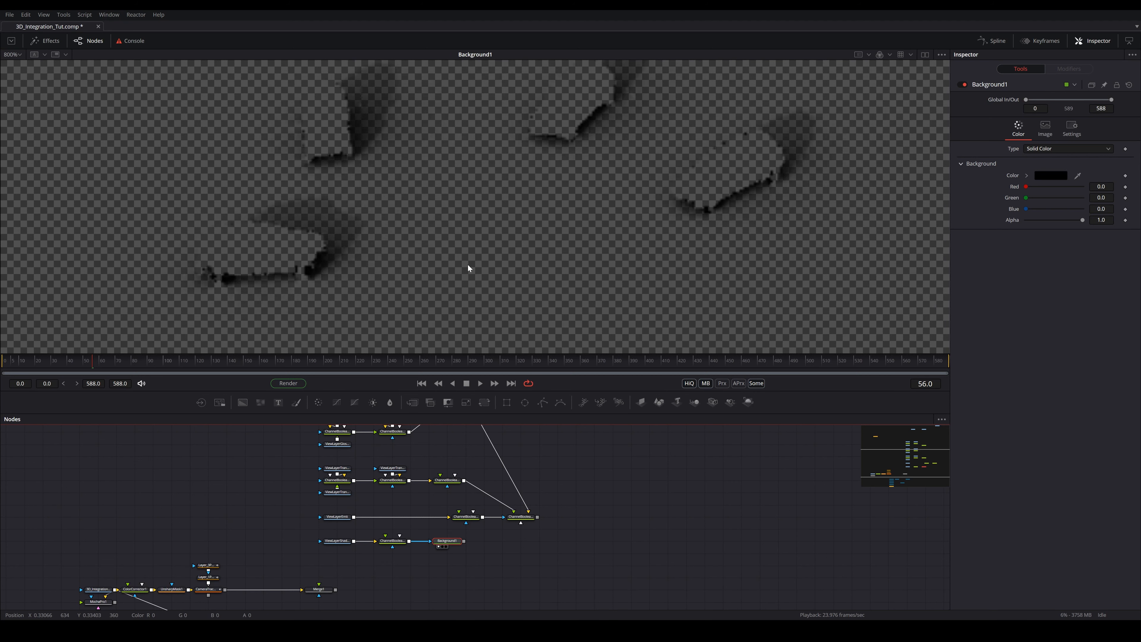
scroll(469, 258, "down", 1)
scroll(468, 257, "down", 1)
scroll(469, 258, "up", 3)
left_click_drag(554, 258, 537, 232)
scroll(487, 265, "up", 3)
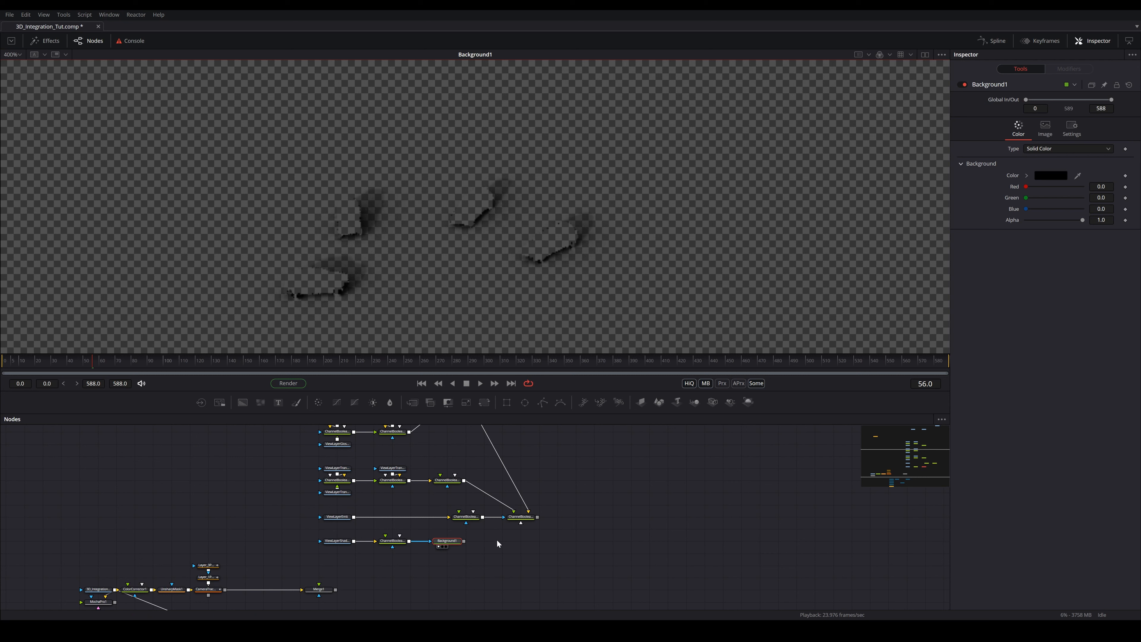
Align the shadow Background below the emission row and merge the recombined passes over it, showing the Merge in the viewer
left_click_drag(453, 541, 473, 540)
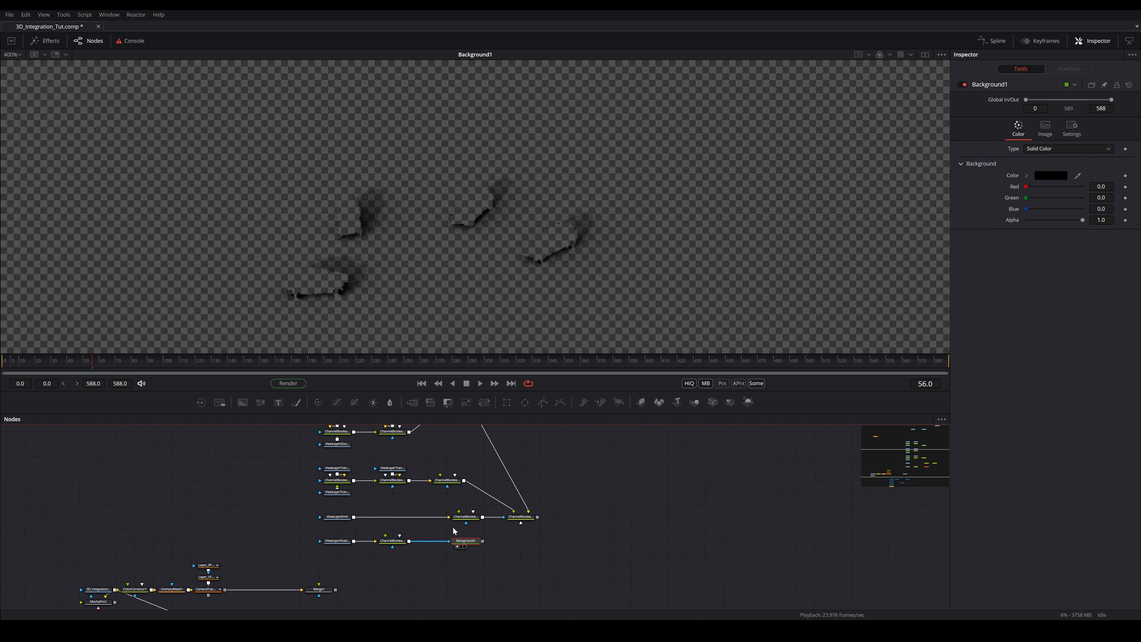
left_click_drag(471, 532, 337, 556)
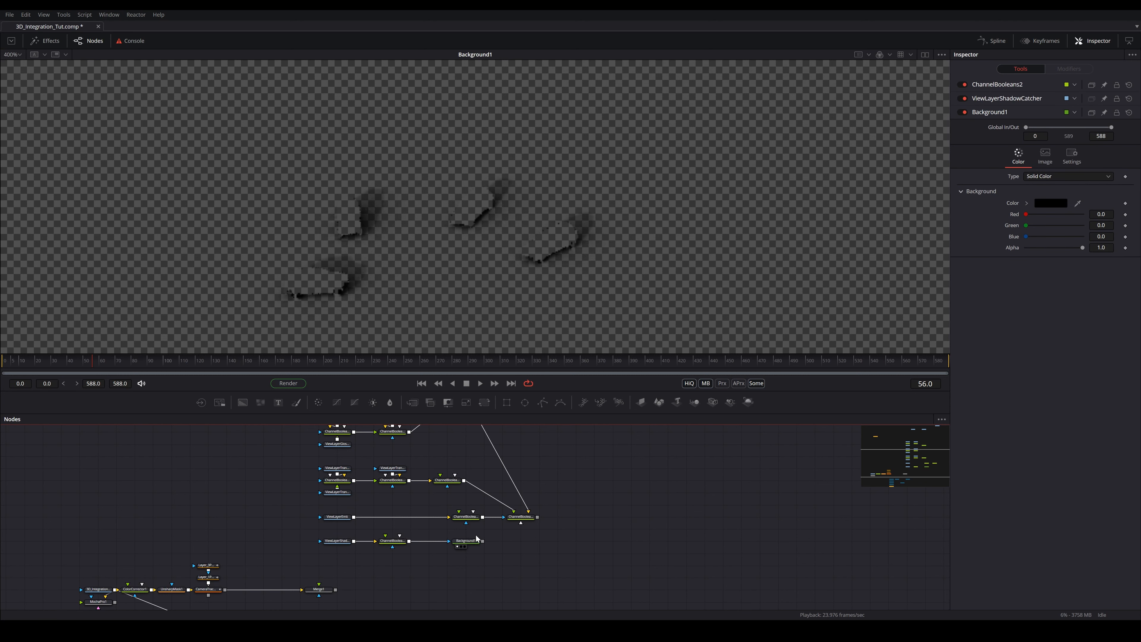
left_click(467, 541)
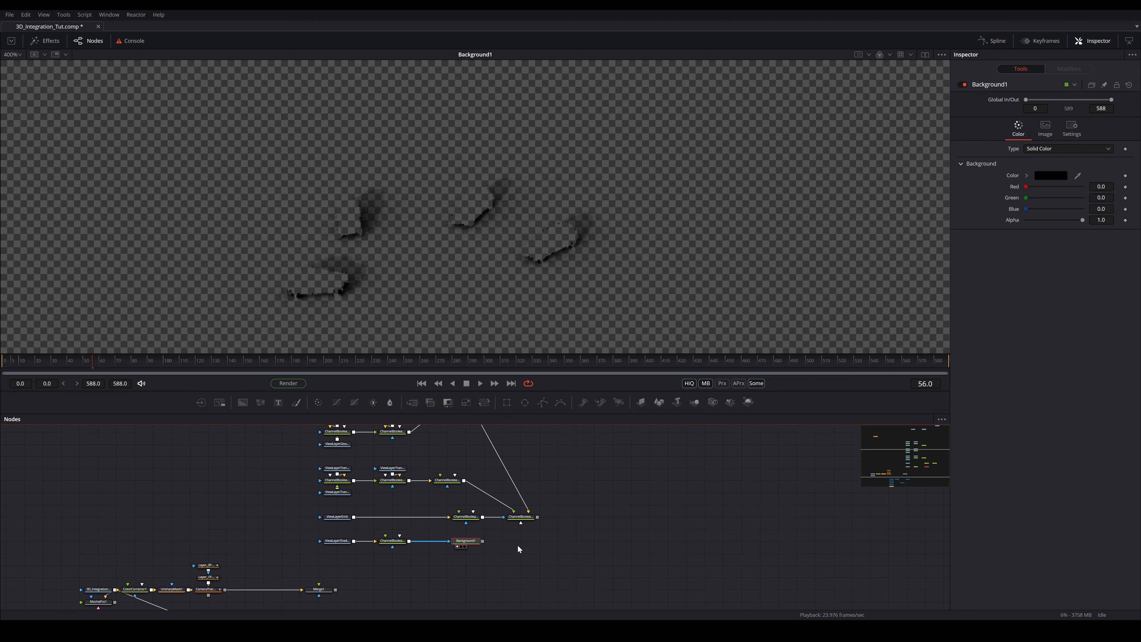
left_click_drag(413, 402, 510, 545)
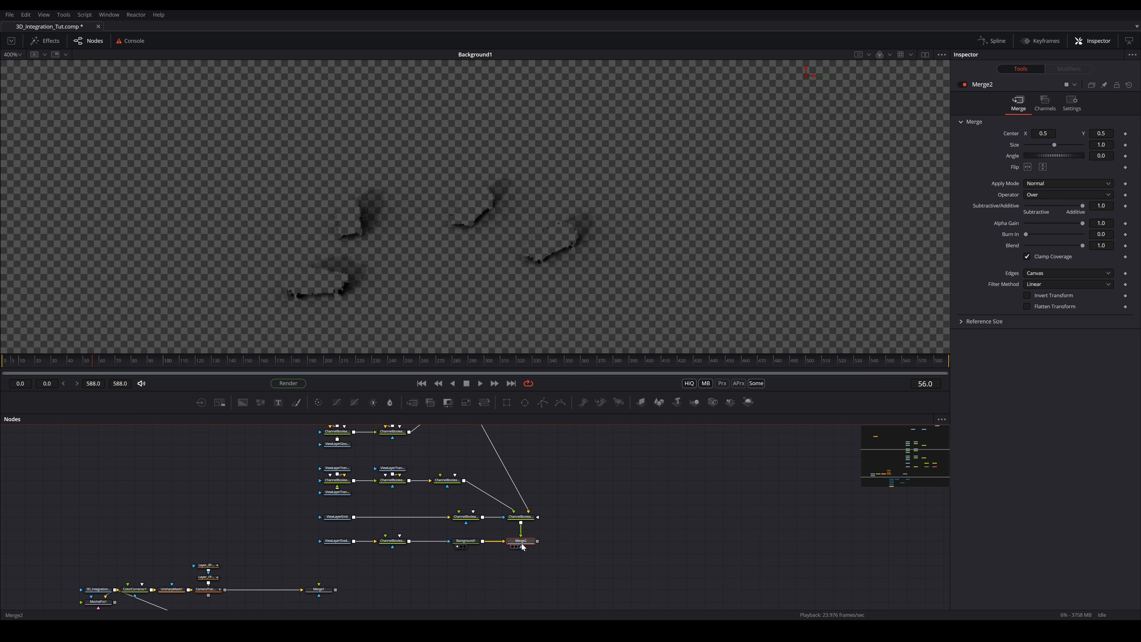
key("1")
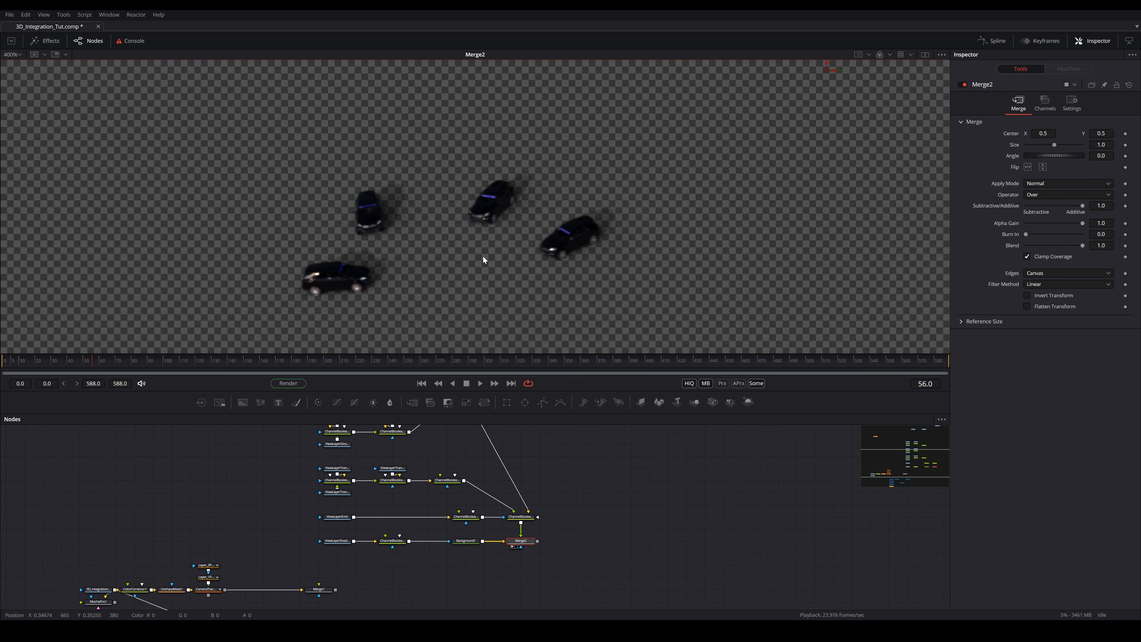
Go to around frame 262 and examine the merged object, cars and shadows in the viewer
left_click(422, 359)
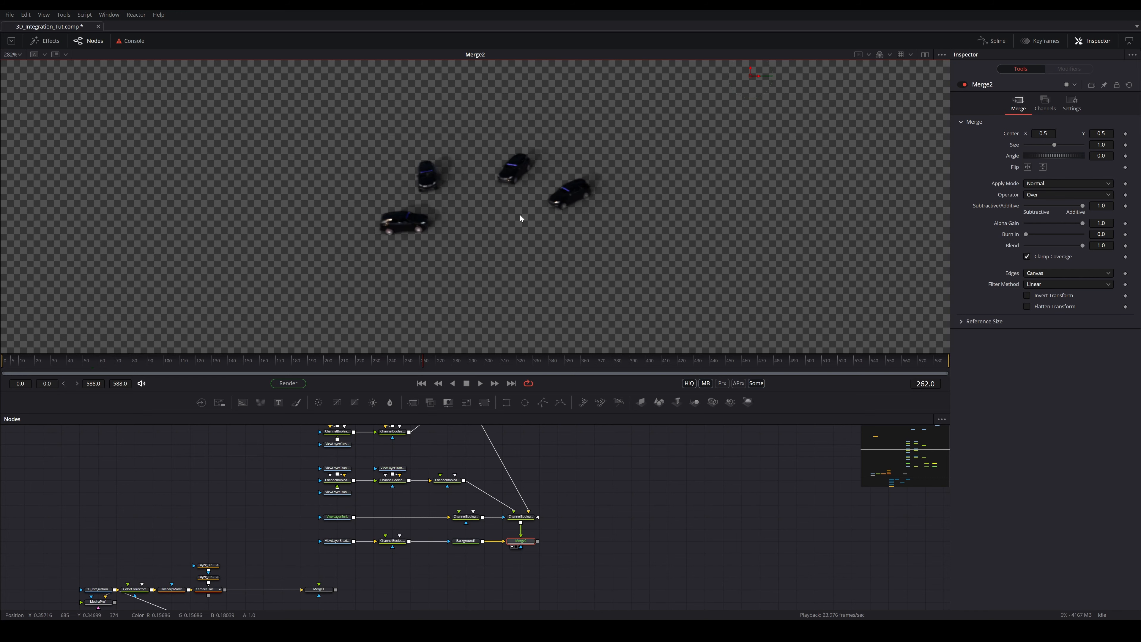
scroll(519, 215, "down", 3)
left_click_drag(754, 202, 482, 311)
scroll(588, 262, "up", 3)
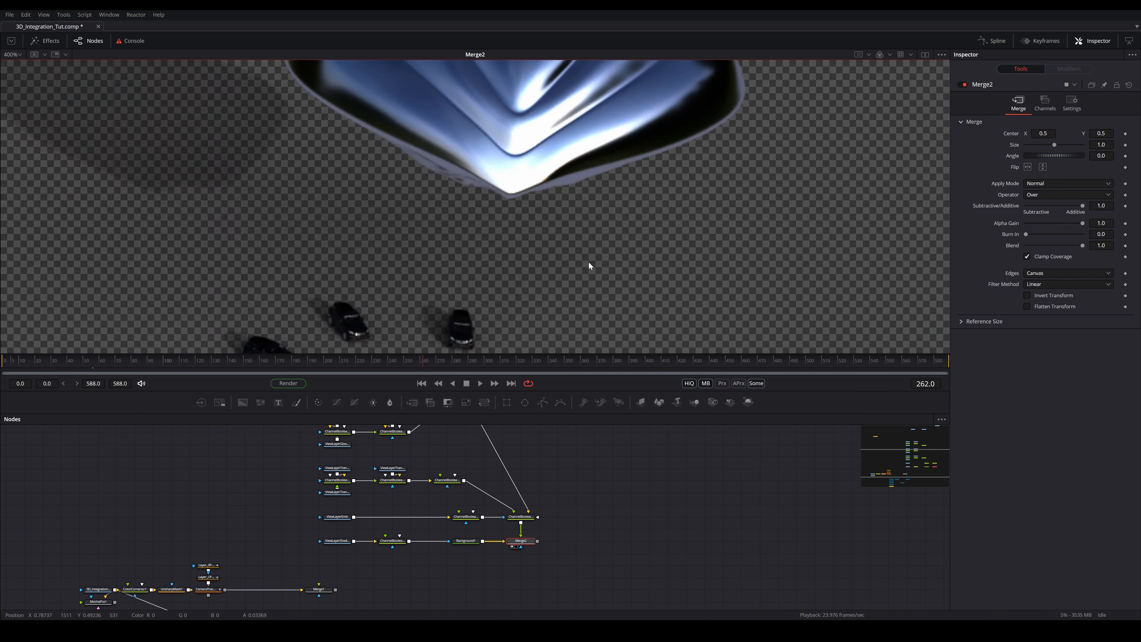
scroll(599, 204, "down", 1)
scroll(589, 208, "up", 5)
scroll(570, 236, "up", 2)
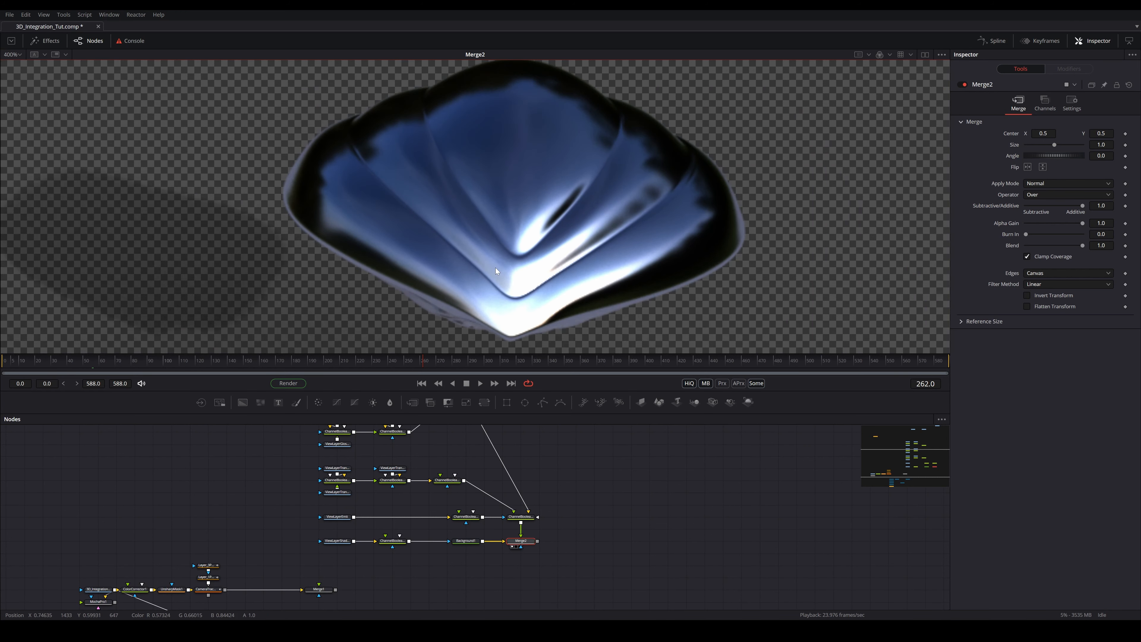
scroll(482, 267, "down", 5)
scroll(519, 225, "up", 2)
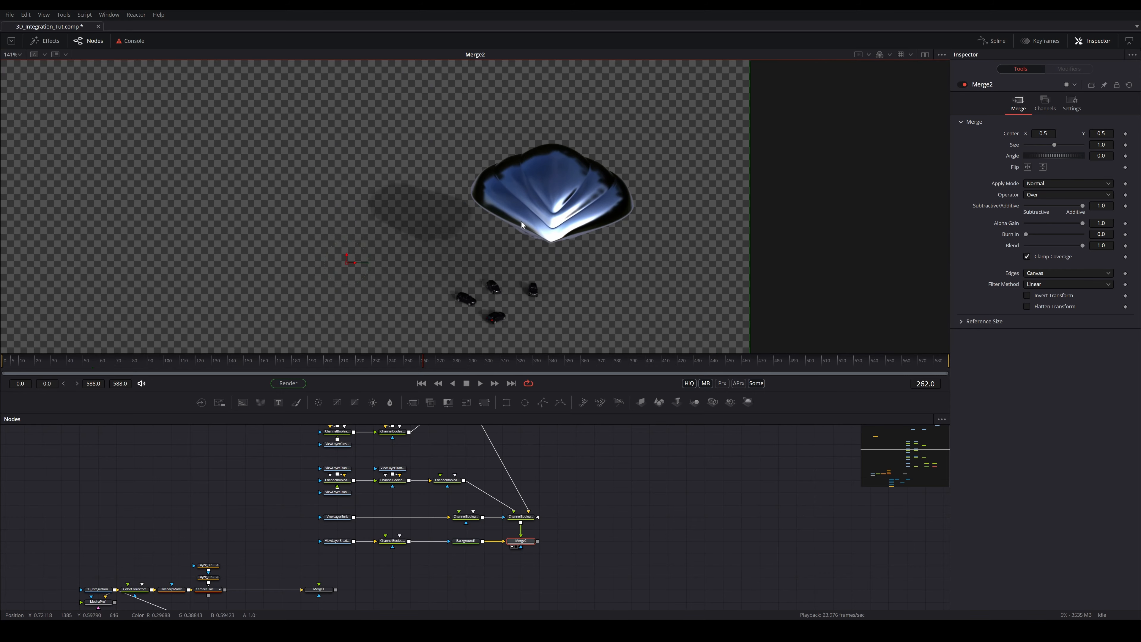
left_click_drag(599, 190, 562, 212)
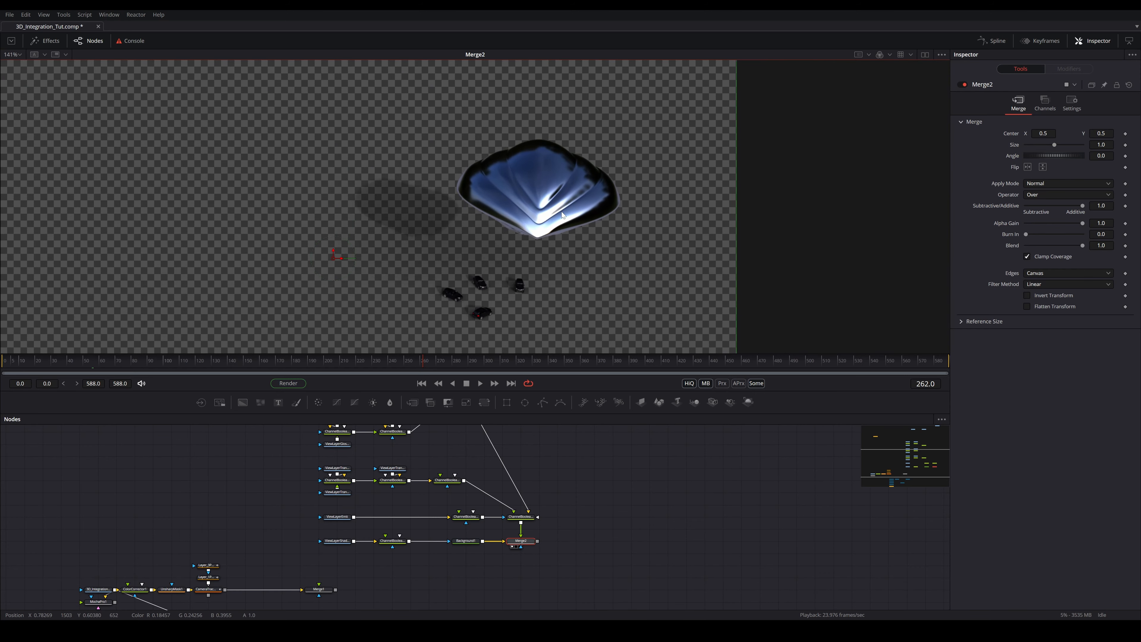
scroll(561, 211, "up", 8)
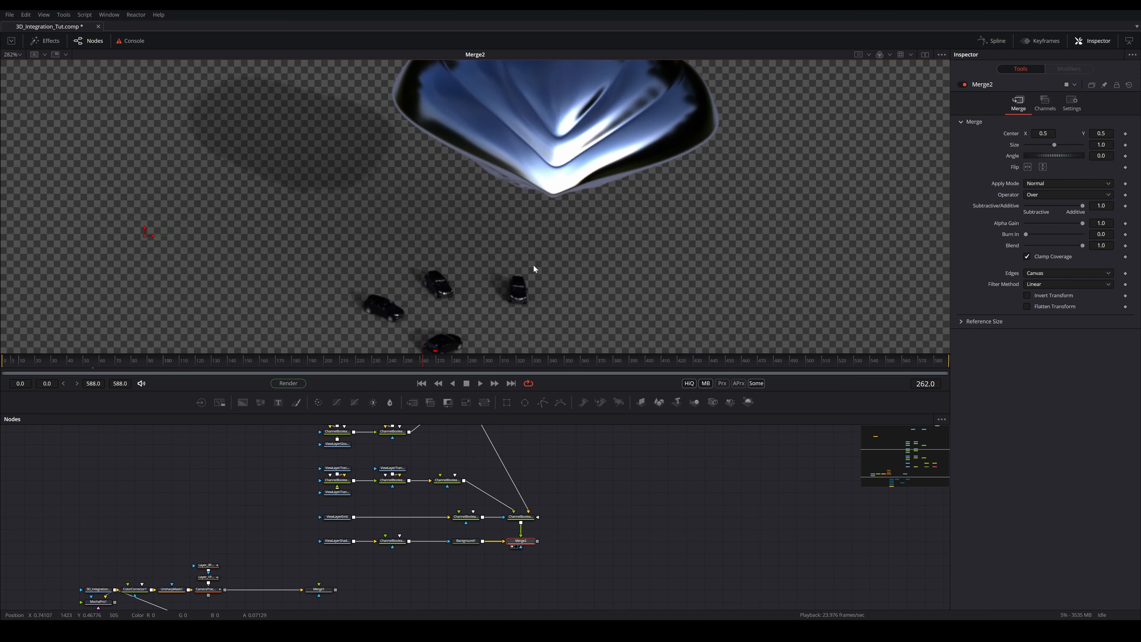
scroll(529, 275, "down", 6)
left_click_drag(529, 275, 574, 242)
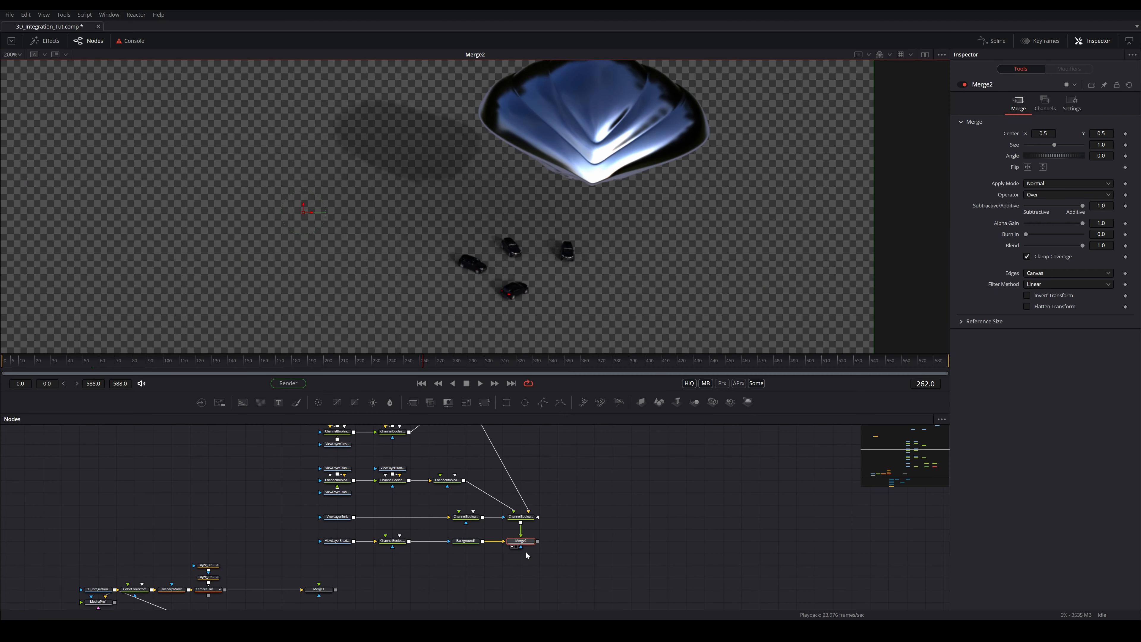
Add an Oidn Denoiser node and connect the shadow Merge to its Beauty input
left_click_drag(577, 524, 546, 536)
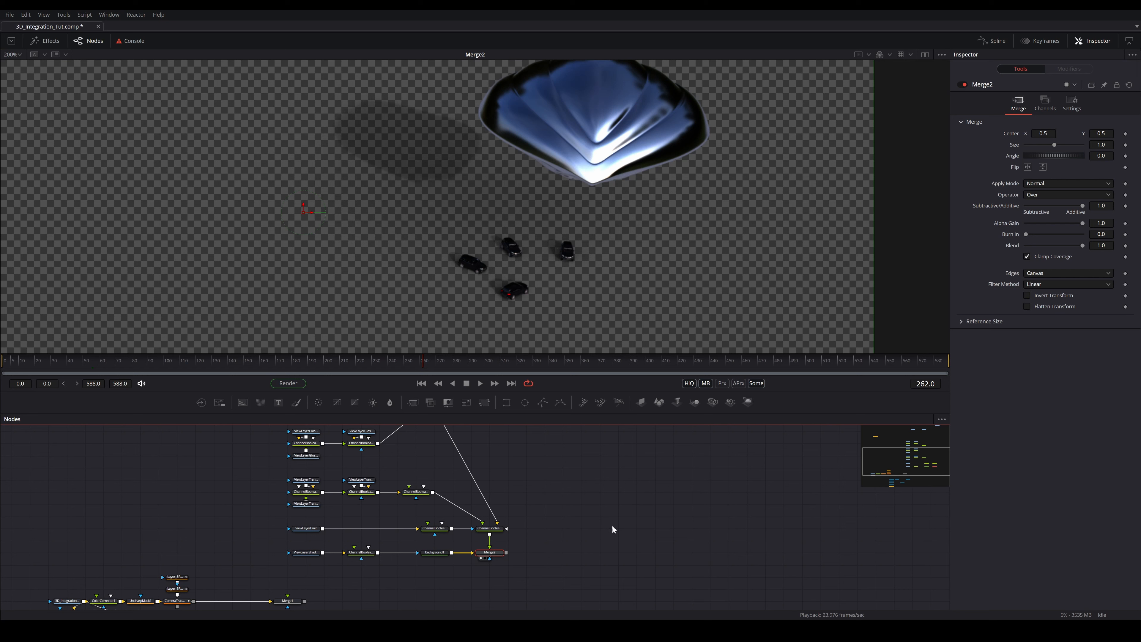
key("shift+space")
type("load")
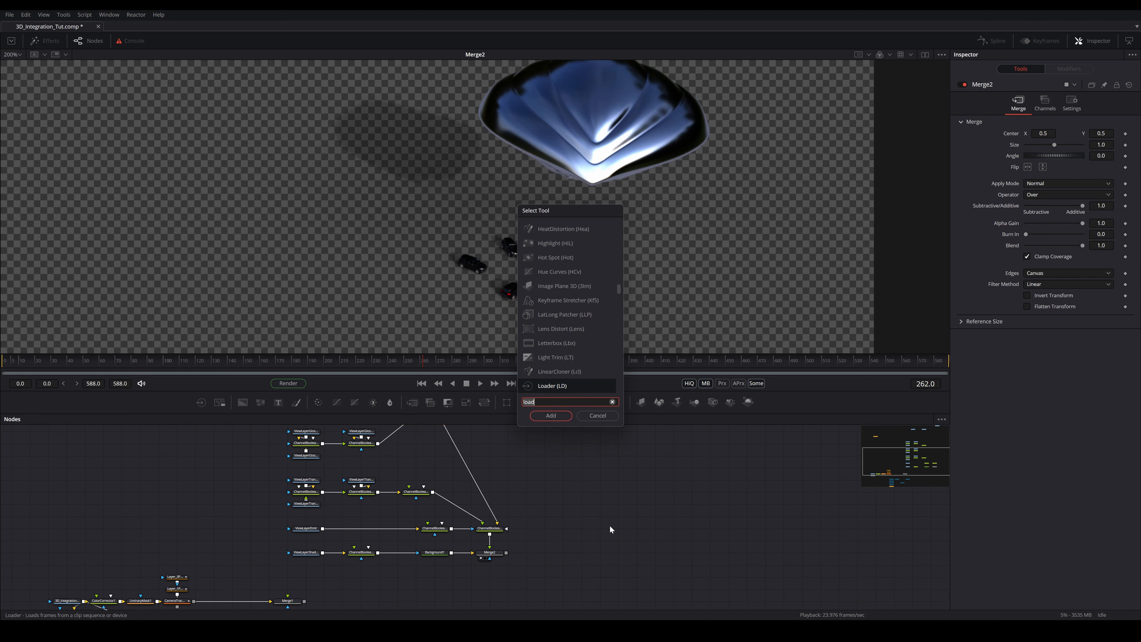
key("BackSpace")
key("BackSpace")
key("BackSpace")
key("BackSpace")
type("oidn")
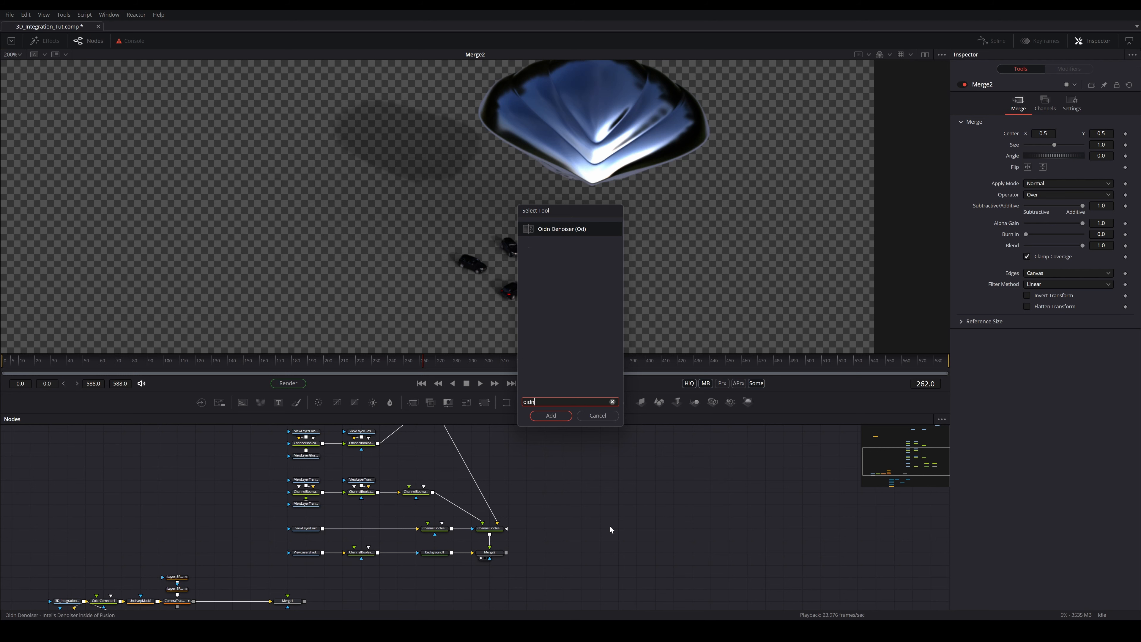
key("Return")
left_click_drag(610, 528, 528, 555)
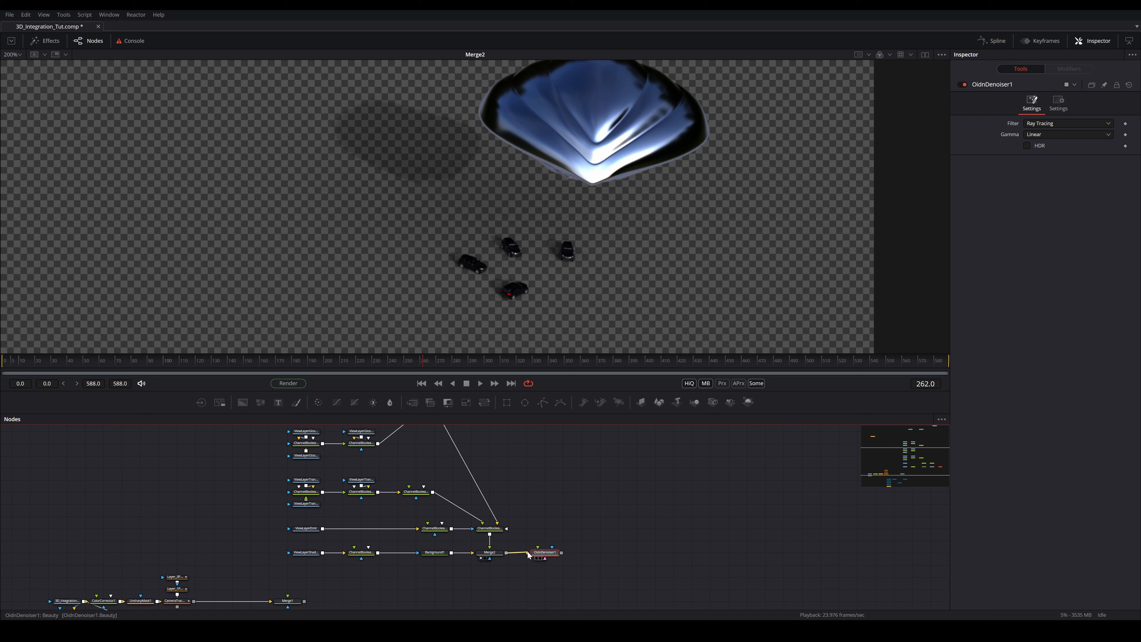
Move the ViewLayerDenoisingAlbedo and ViewLayerDenoisingNormal loaders down next to the Oidn Denoiser
scroll(550, 504, "up", 5)
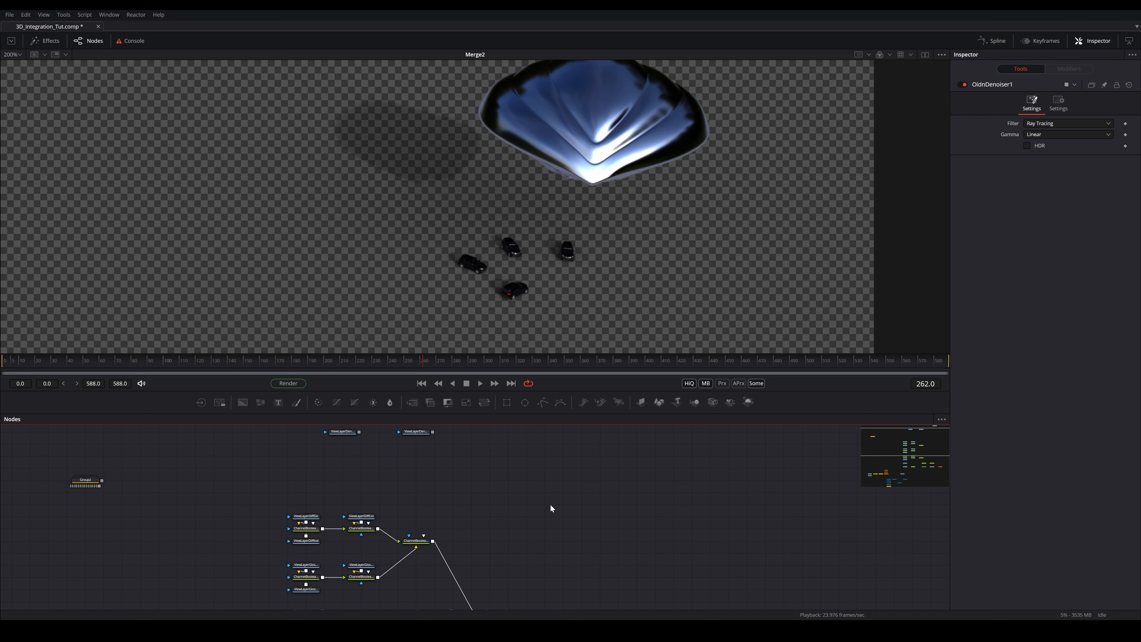
left_click_drag(457, 461, 542, 607)
scroll(484, 579, "down", 4)
scroll(530, 587, "down", 1)
left_click(542, 469)
left_click_drag(541, 471, 545, 581)
scroll(549, 583, "up", 3)
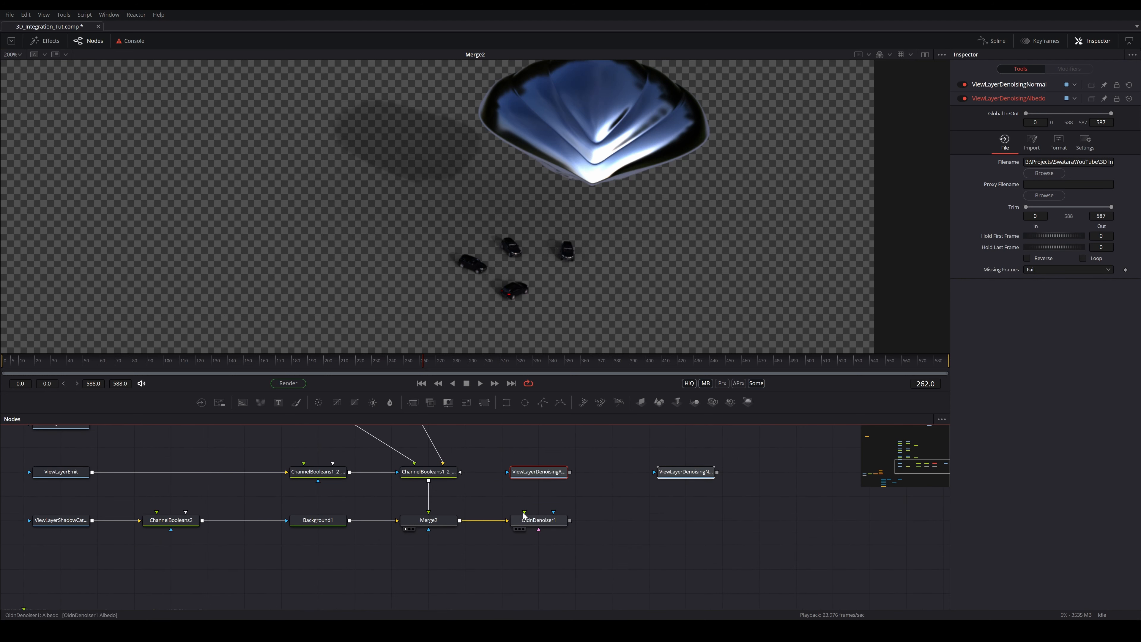
Connect ViewLayerDenoisingAlbedo and ViewLayerDenoisingNormal to the denoiser's albedo and normal inputs and show its output in the viewer
left_click(563, 497)
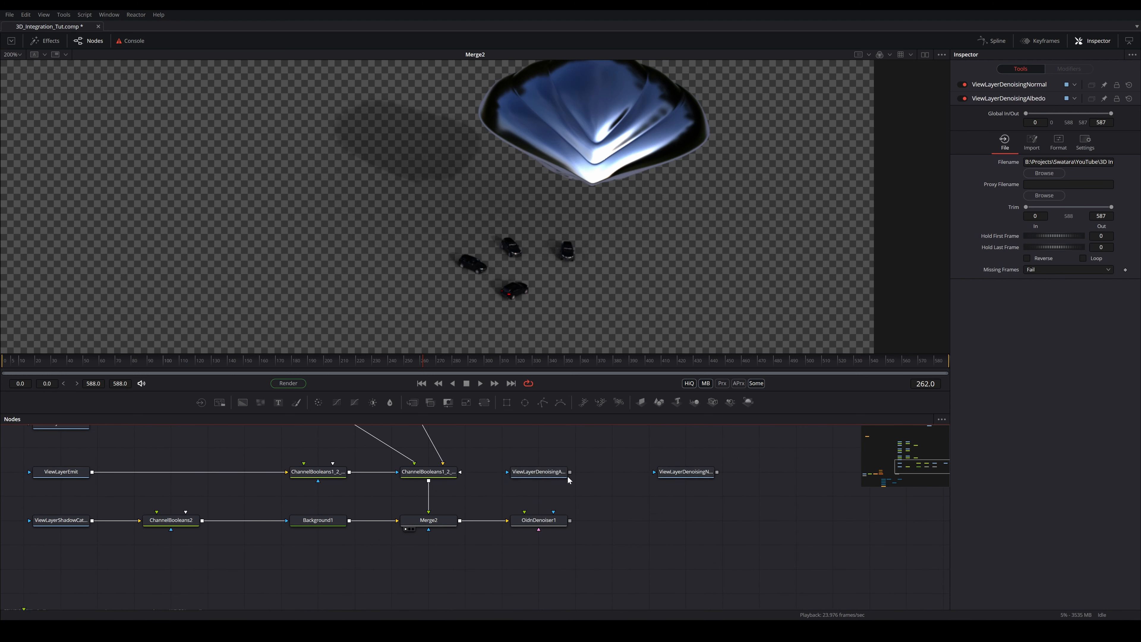
left_click_drag(569, 472, 524, 512)
left_click_drag(680, 472, 539, 529)
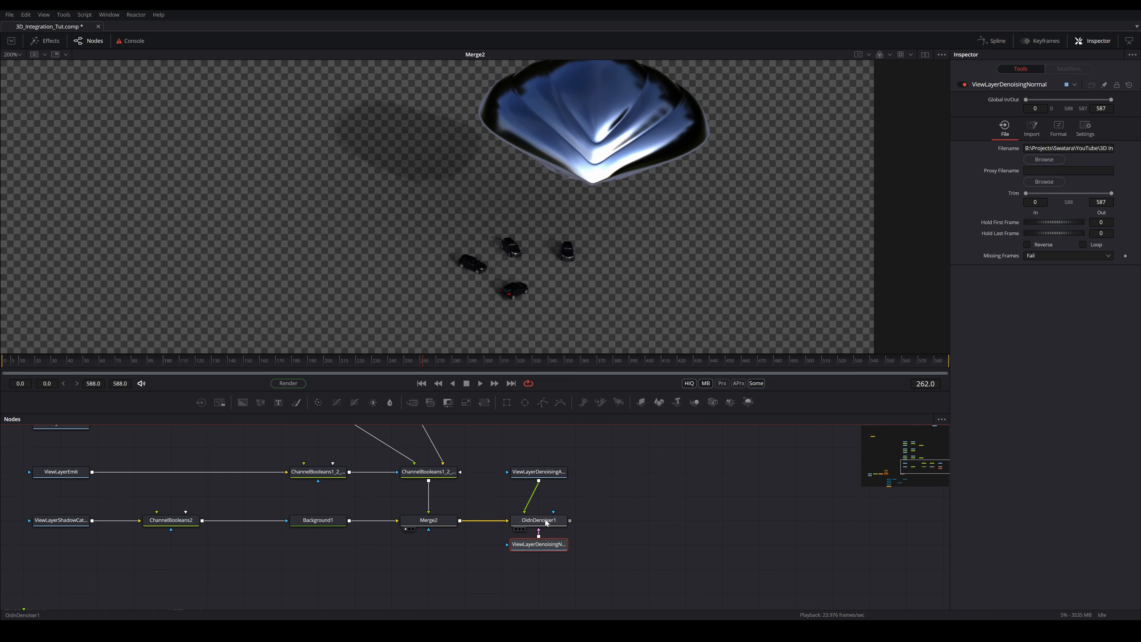
left_click(547, 523)
left_click_drag(544, 481, 543, 505)
left_click(542, 521)
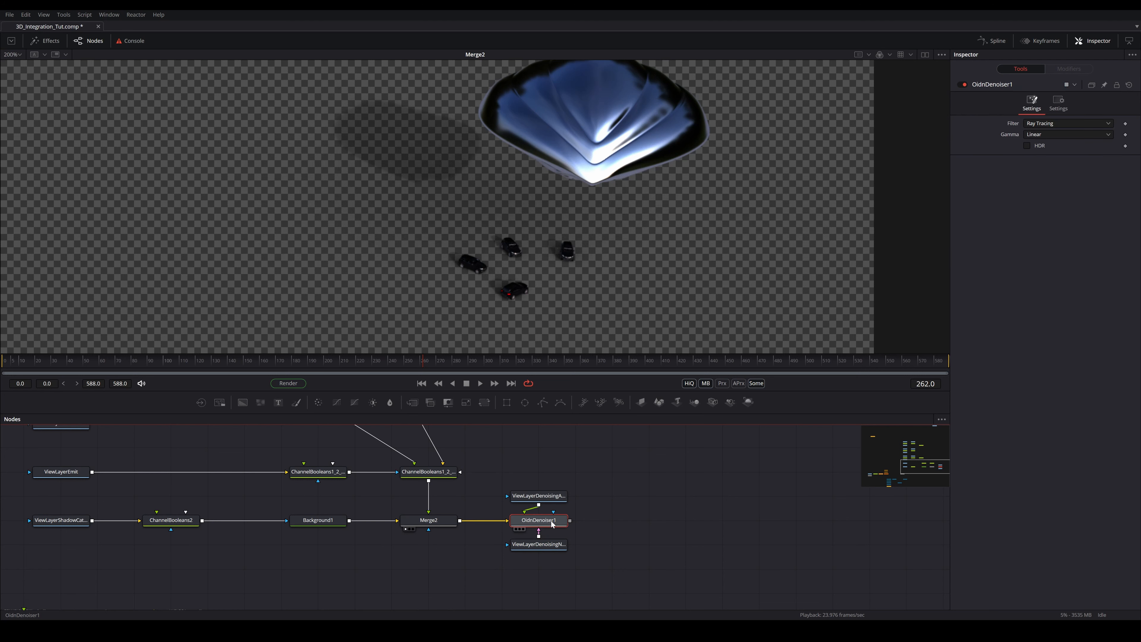
key("1")
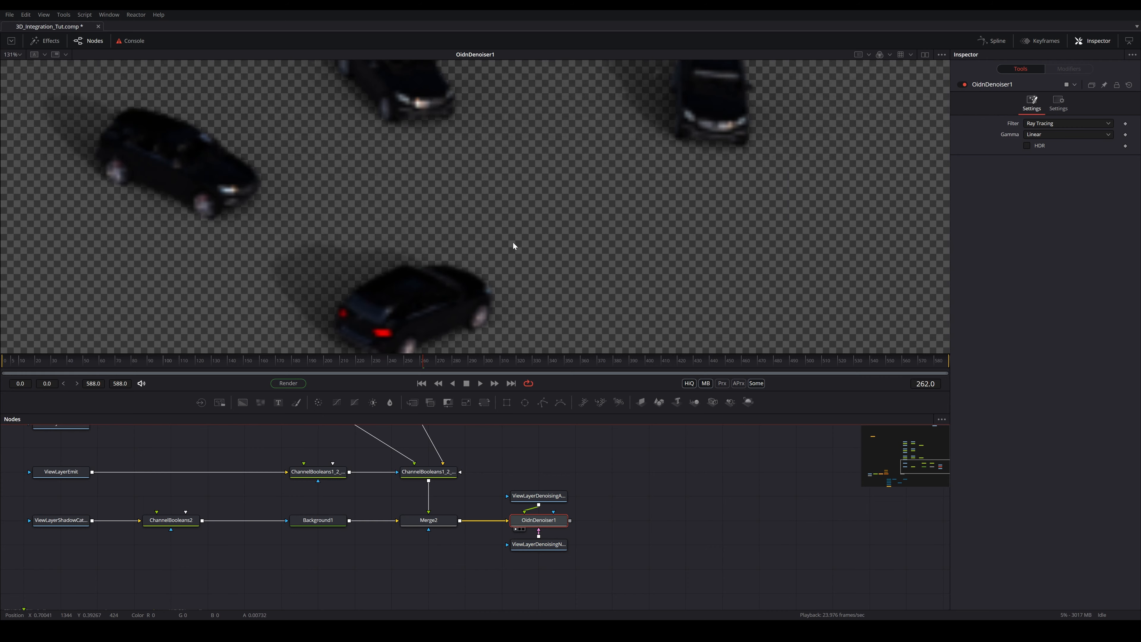
Toggle the Oidn Denoiser off and on several times to compare the object's surface with and without denoising
left_click_drag(539, 93, 510, 334)
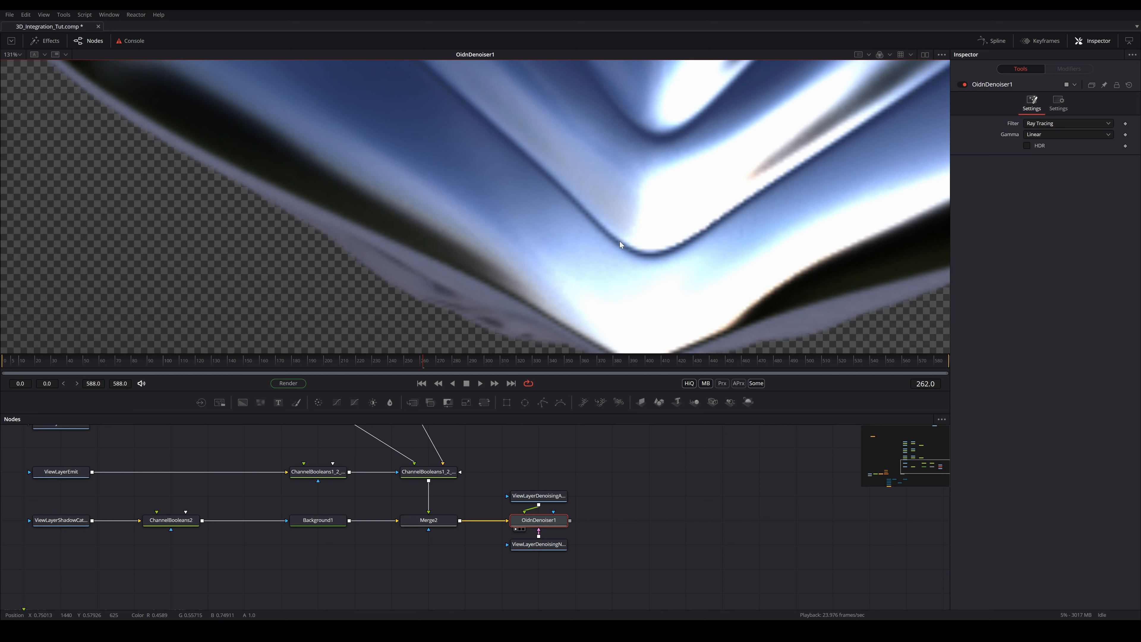
key("ctrl+p")
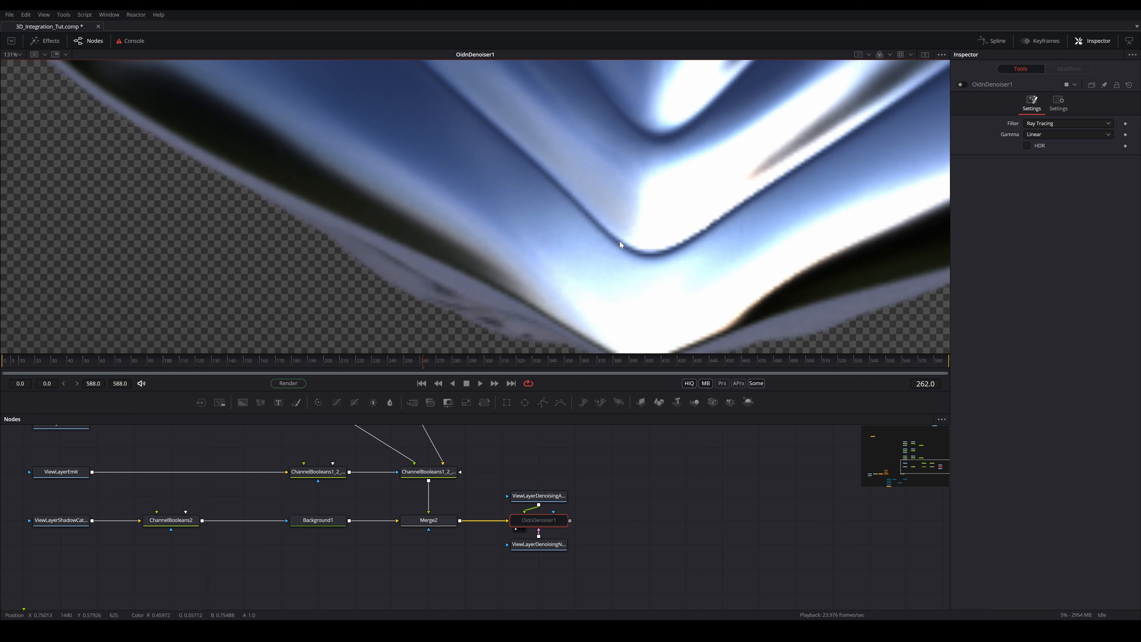
key("ctrl+p")
key("ctrl+p")
key("ctrl+p")
key("ctrl+p")
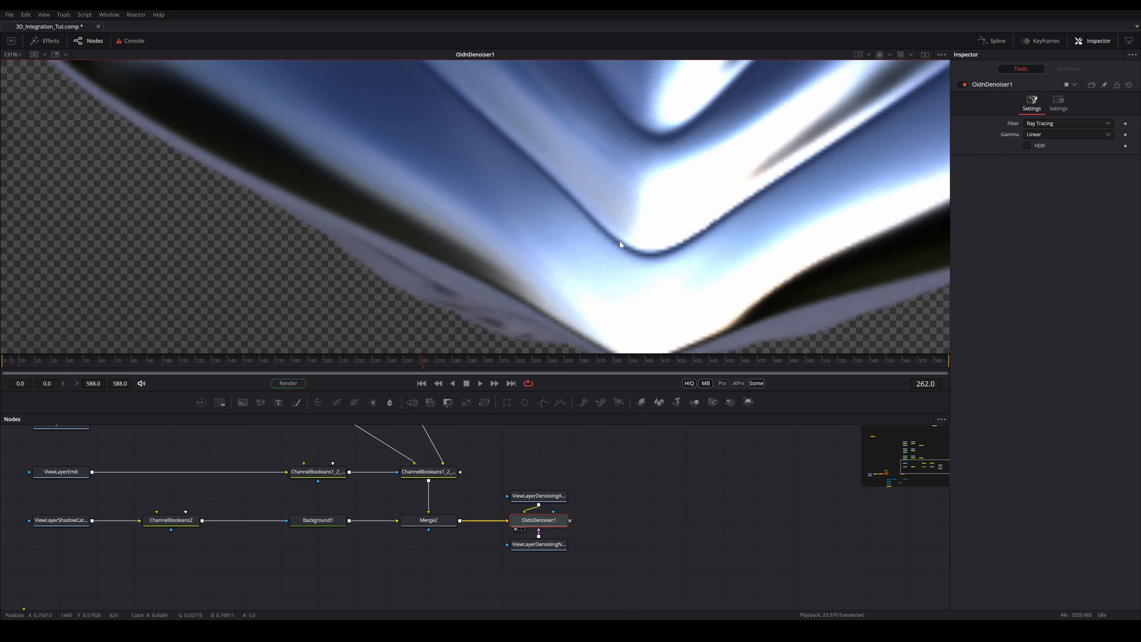
scroll(639, 180, "down", 5)
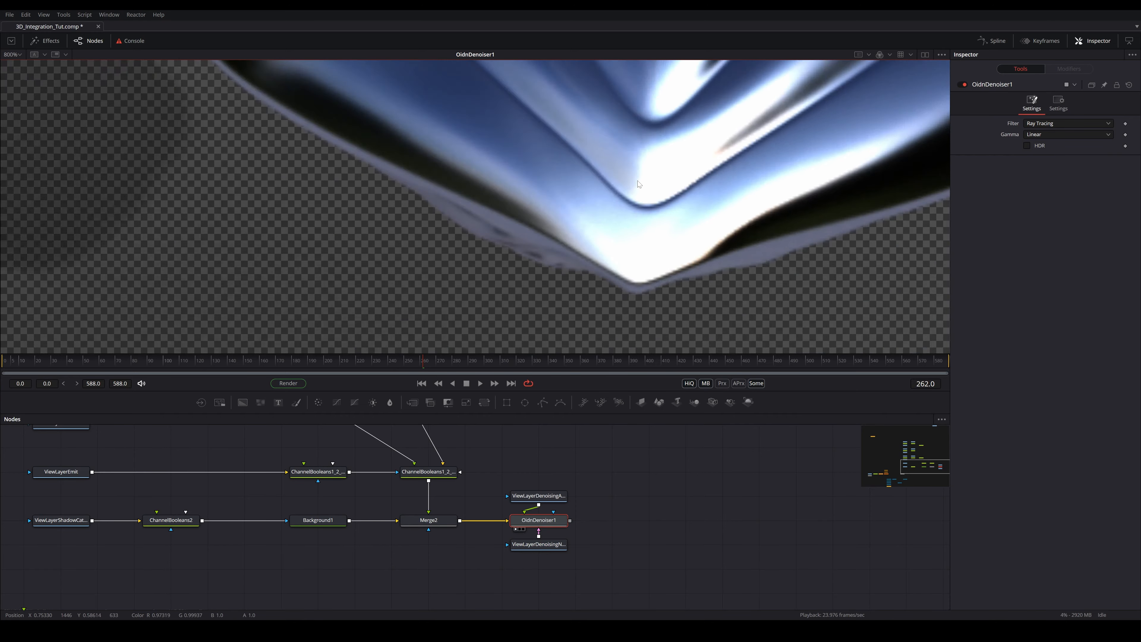
scroll(637, 182, "up", 3)
scroll(639, 185, "down", 5)
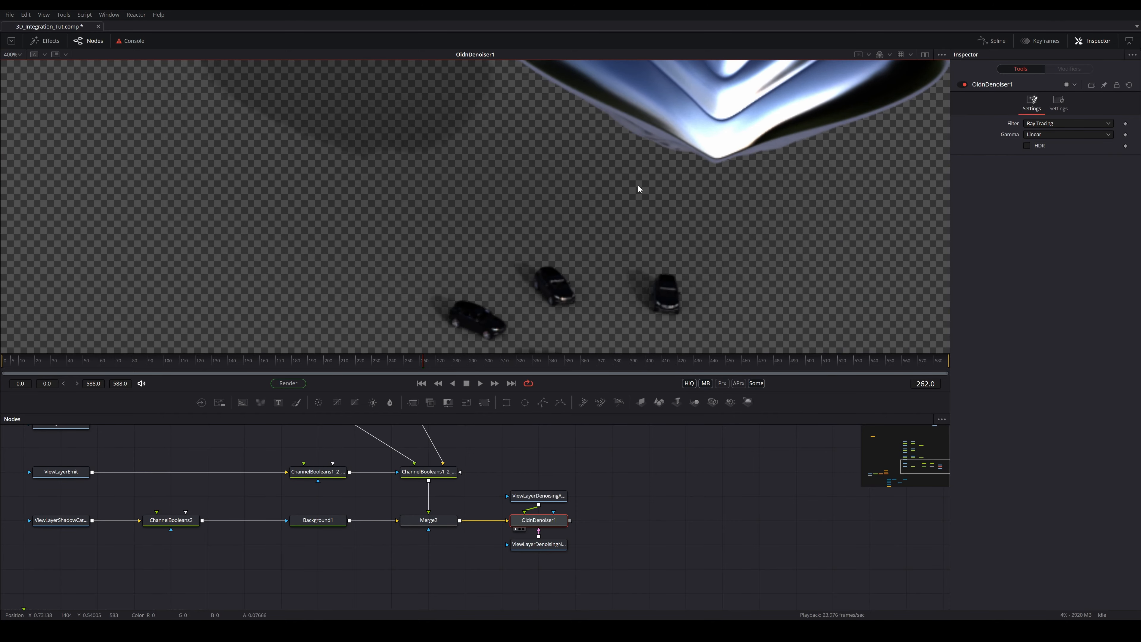
left_click_drag(674, 242, 700, 248)
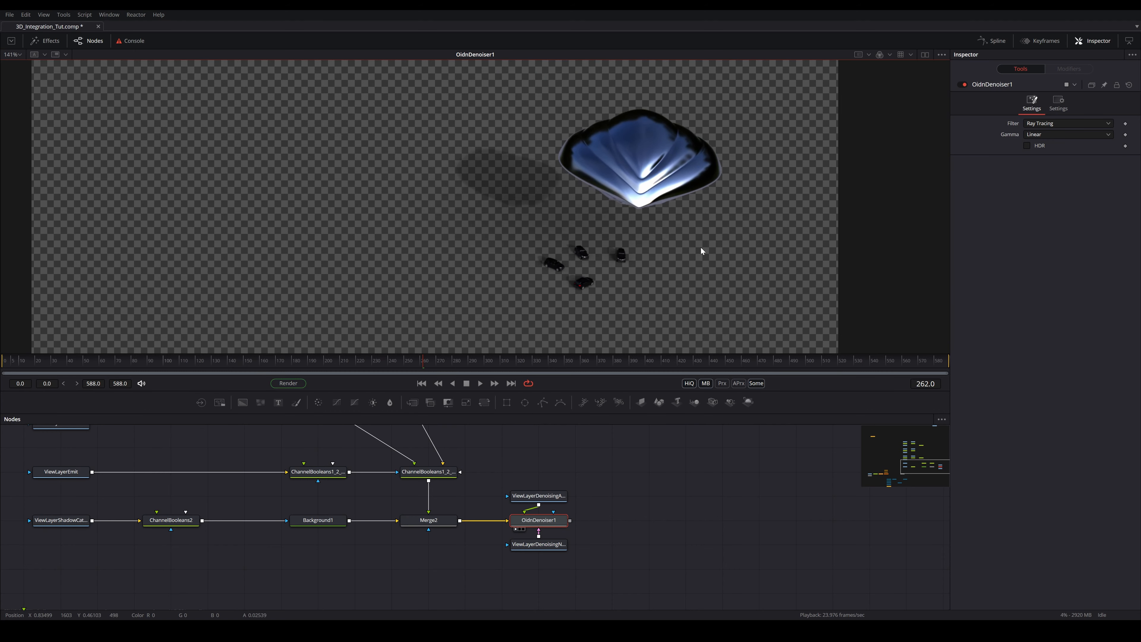
Go to frame 320 and examine the denoised object, its shadow and the cars up close
left_click_drag(425, 367, 515, 359)
scroll(653, 270, "up", 2)
scroll(653, 270, "down", 3)
scroll(640, 257, "up", 2)
scroll(640, 257, "up", 1)
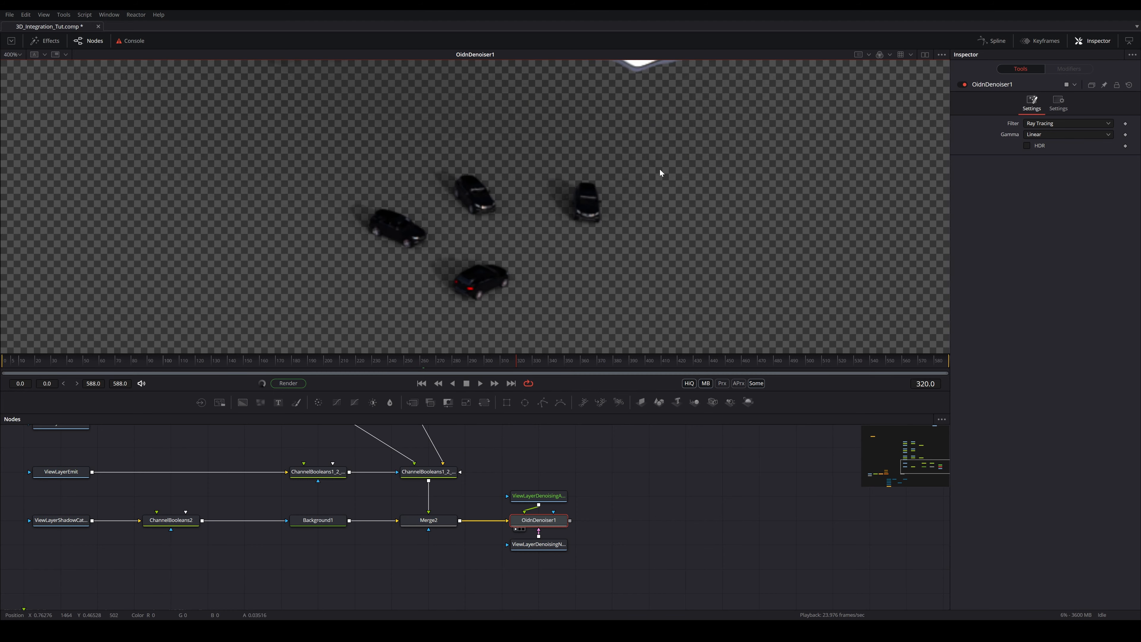
left_click_drag(659, 169, 624, 290)
left_click_drag(647, 198, 631, 301)
scroll(631, 276, "down", 4)
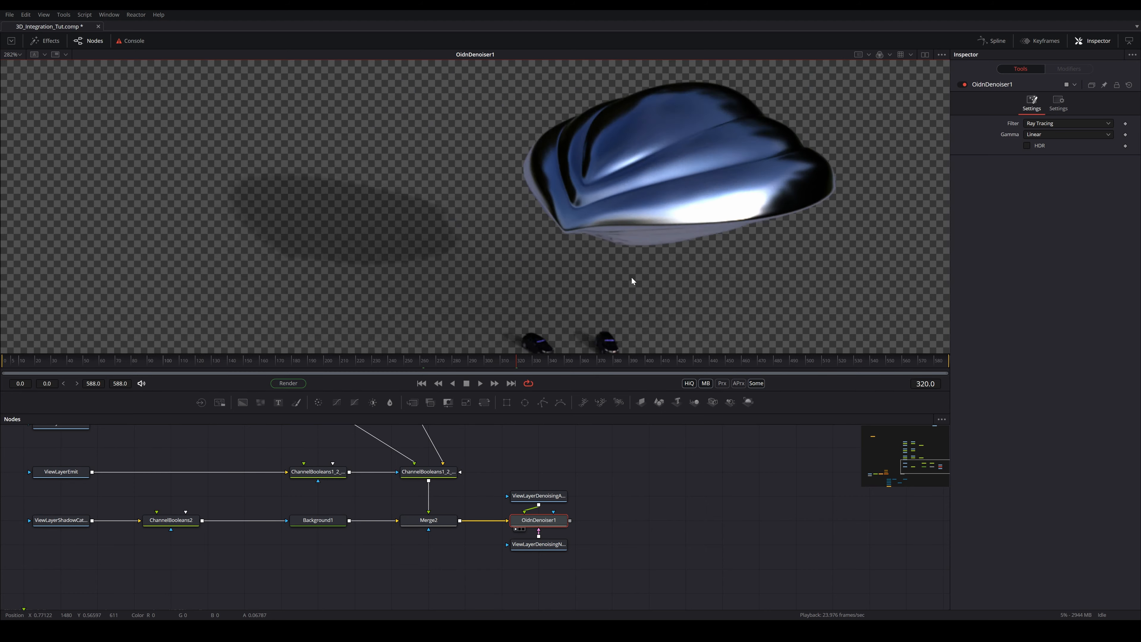
scroll(676, 265, "up", 1)
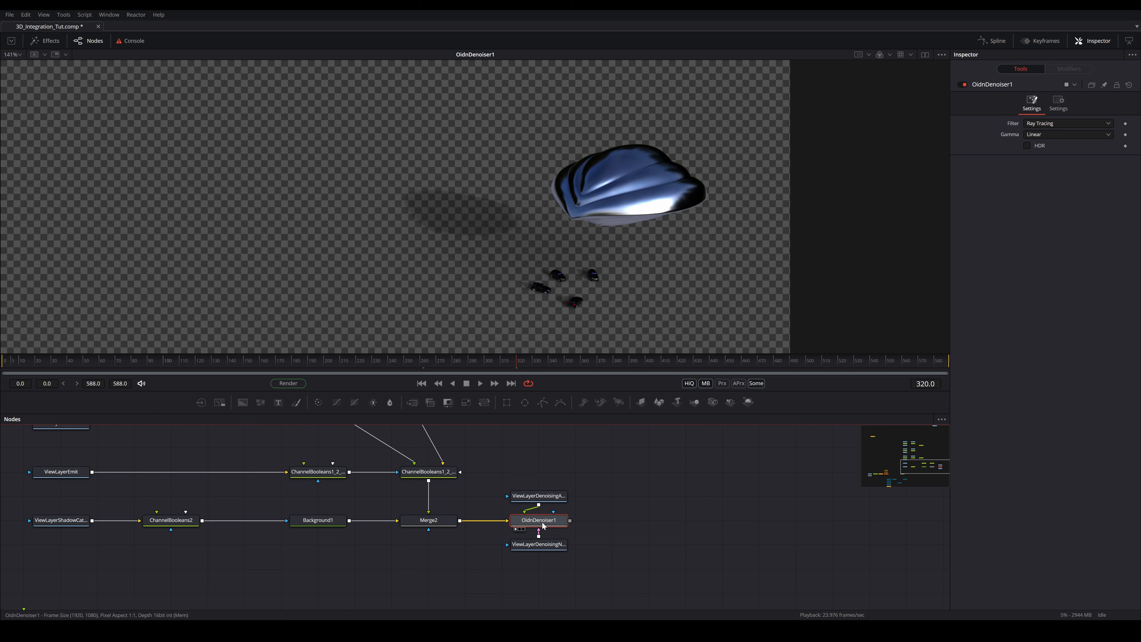
Disable the Oidn Denoiser and move Merge1 farther along the footage row, away from the camera tracker
key("ctrl+p")
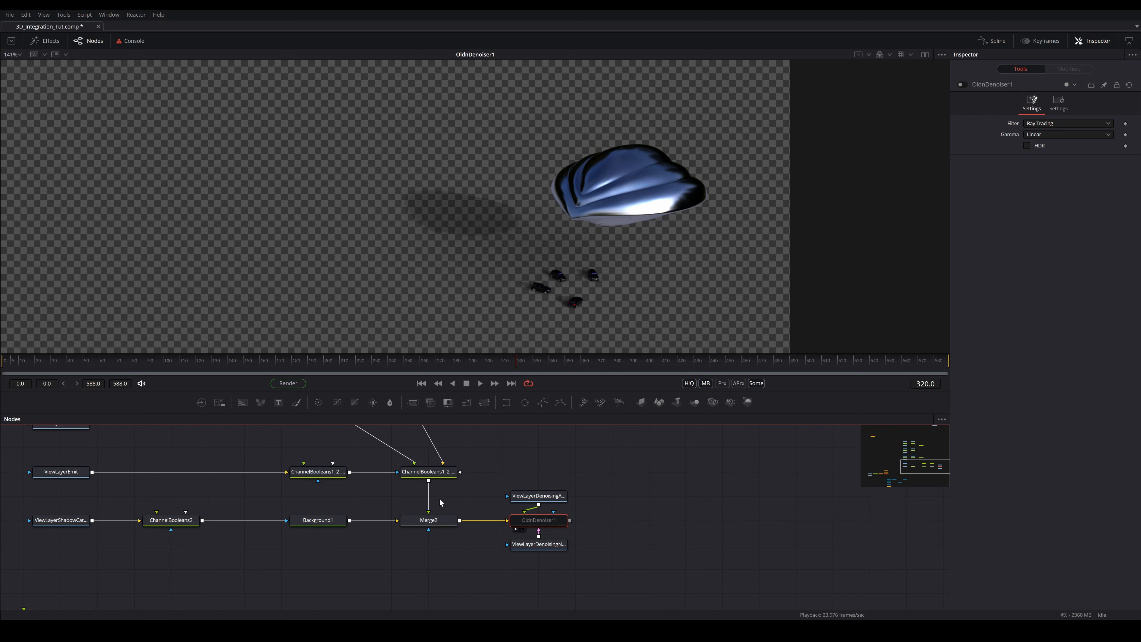
scroll(479, 485, "down", 5)
scroll(273, 552, "up", 3)
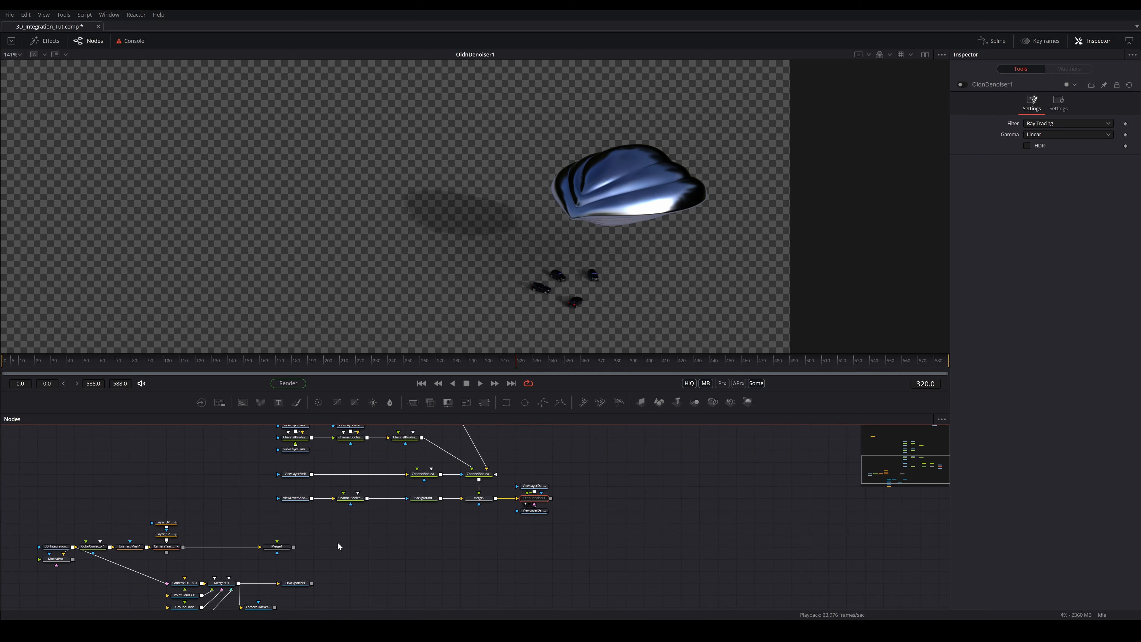
left_click_drag(272, 551, 385, 552)
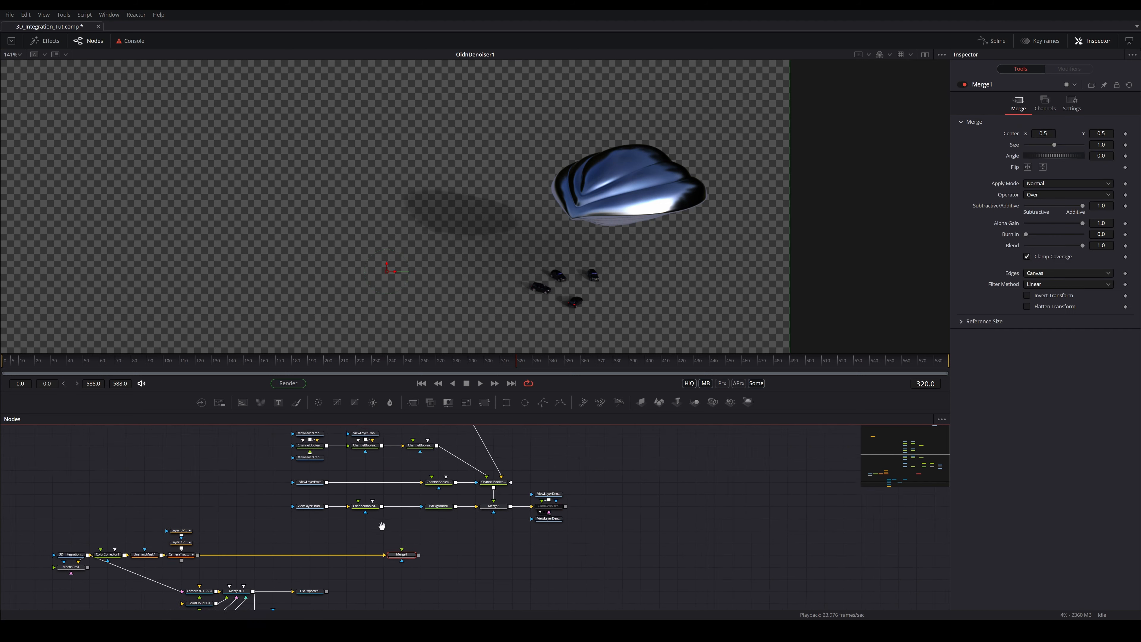
Move the whole render pass node tree so that its denoiser sits directly above Merge1
scroll(470, 530, "down", 3)
left_click_drag(596, 493, 588, 496)
left_click_drag(572, 554, 395, 450)
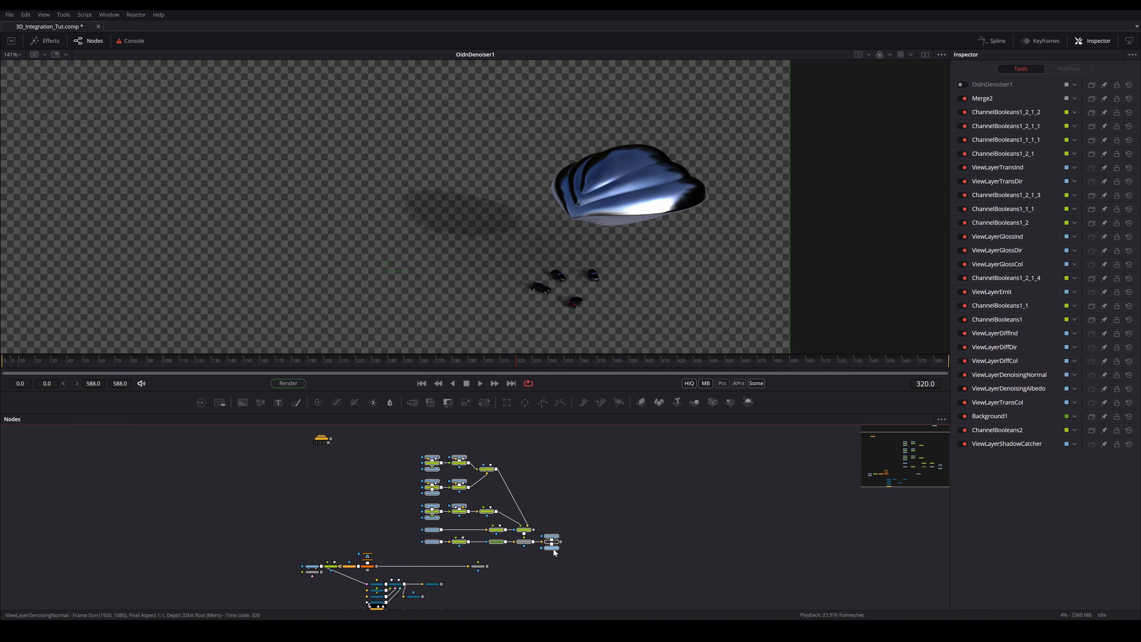
left_click_drag(557, 549, 480, 541)
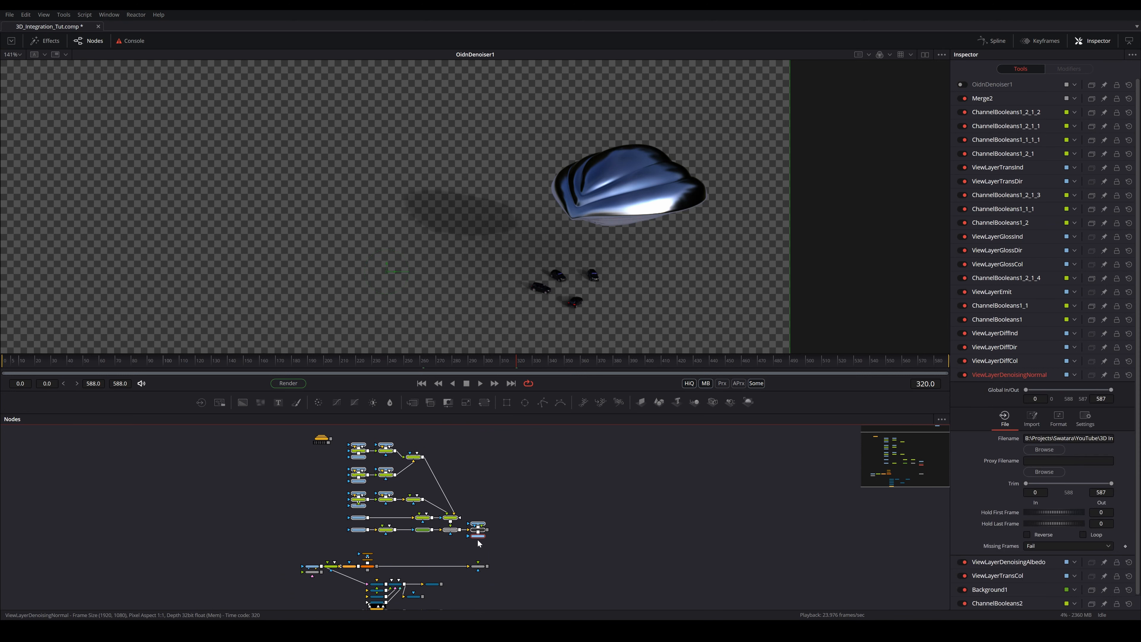
Connect the output of OidnDenoiser1 to Merge1 as the foreground over the footage
scroll(484, 554, "up", 3)
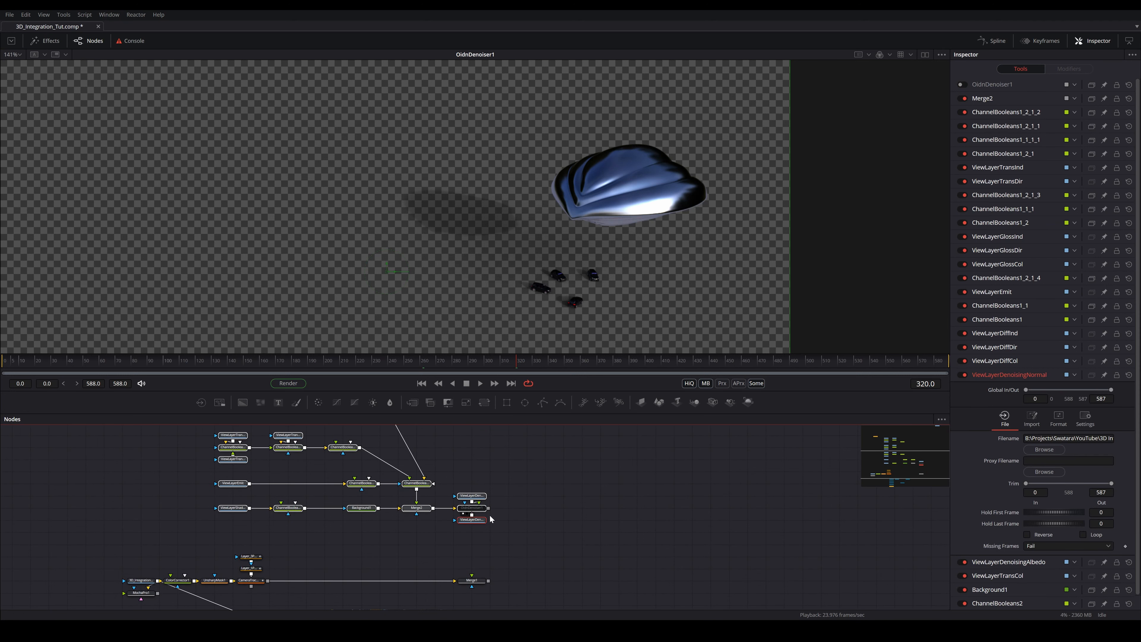
left_click_drag(488, 509, 478, 582)
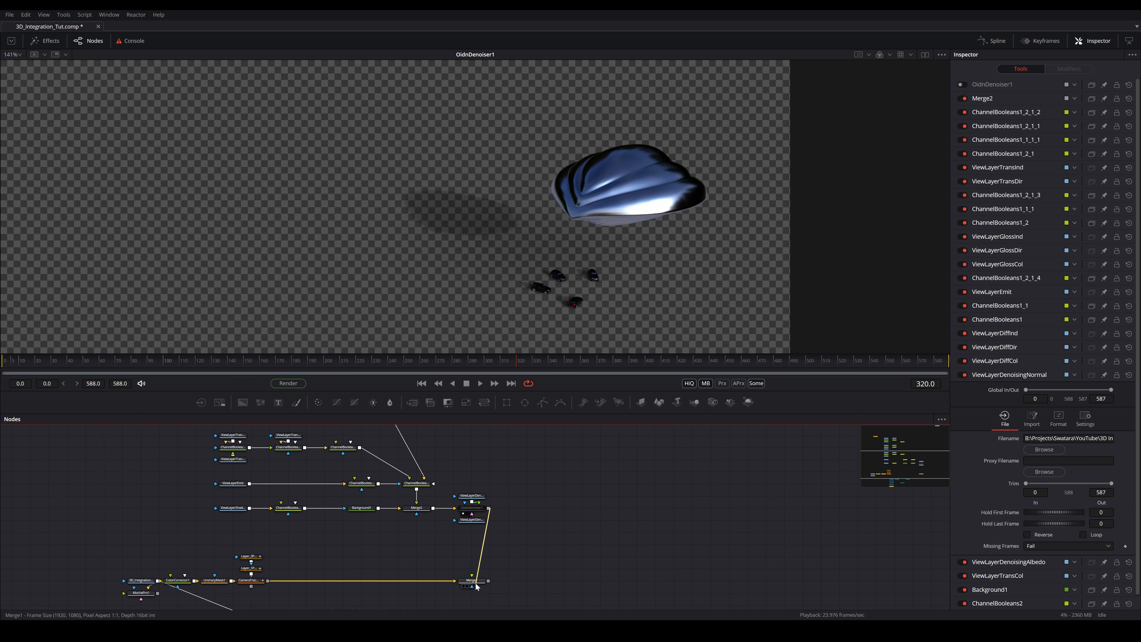
left_click(514, 539)
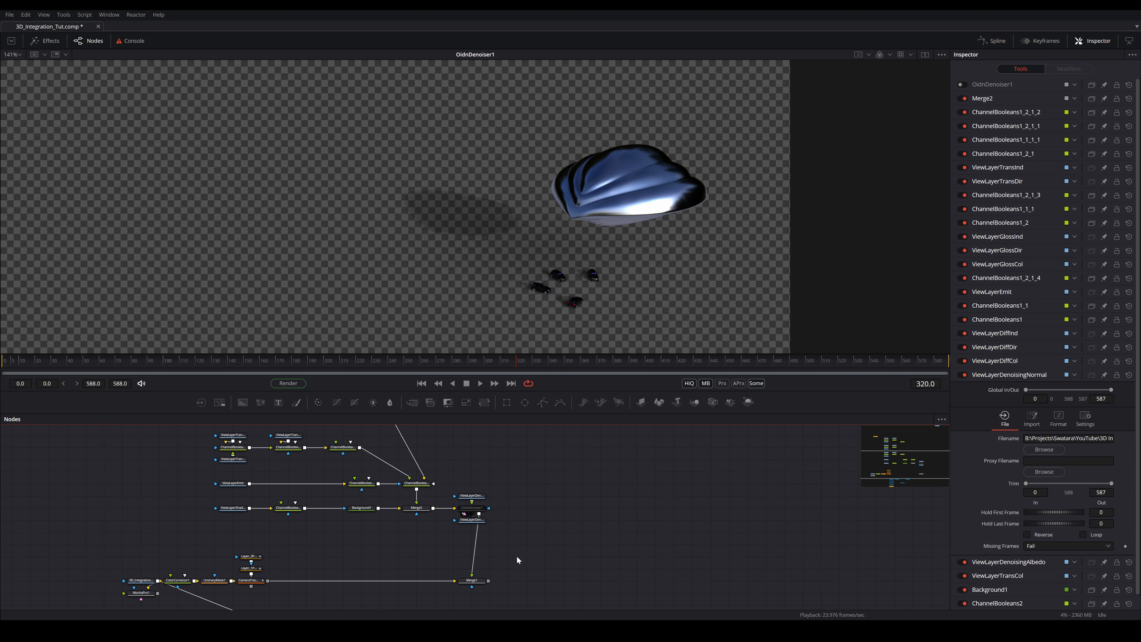
Show Merge1 in the viewer, play it briefly and examine the composite at several frames, including 447 and 537
left_click_drag(471, 580, 477, 277)
scroll(479, 271, "down", 2)
scroll(479, 271, "up", 2)
key("space")
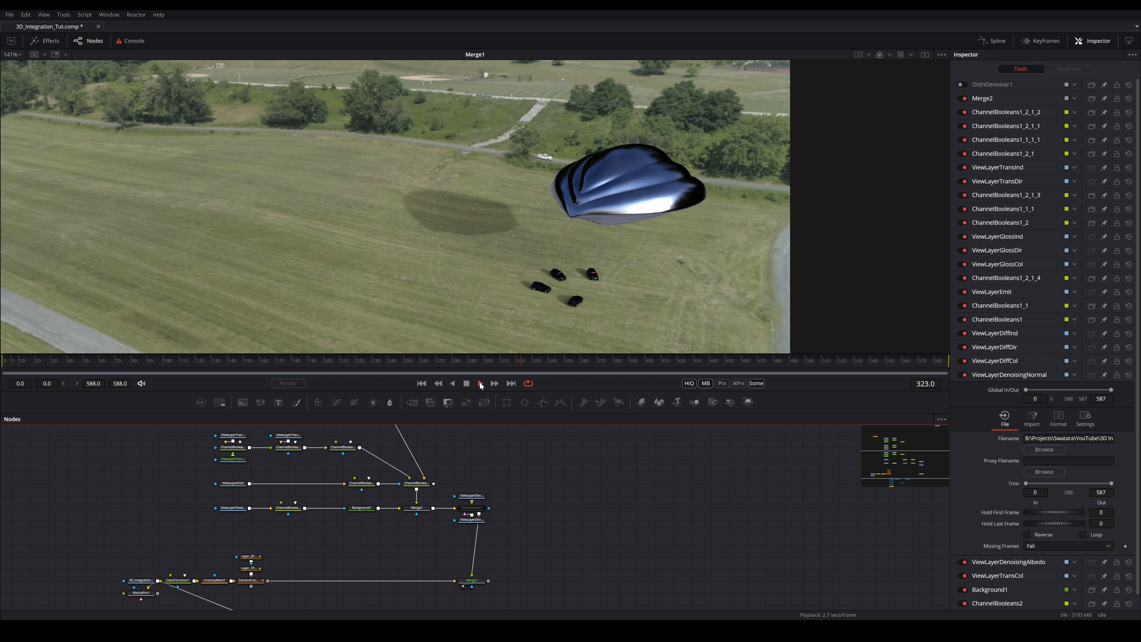
left_click(466, 384)
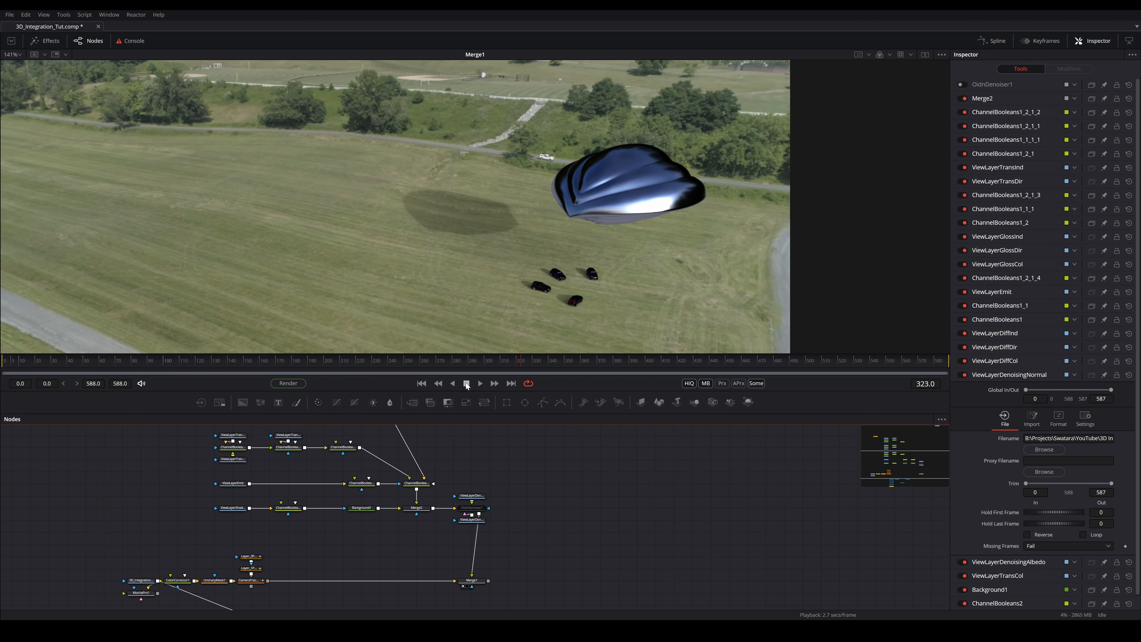
left_click(472, 362)
left_click(720, 359)
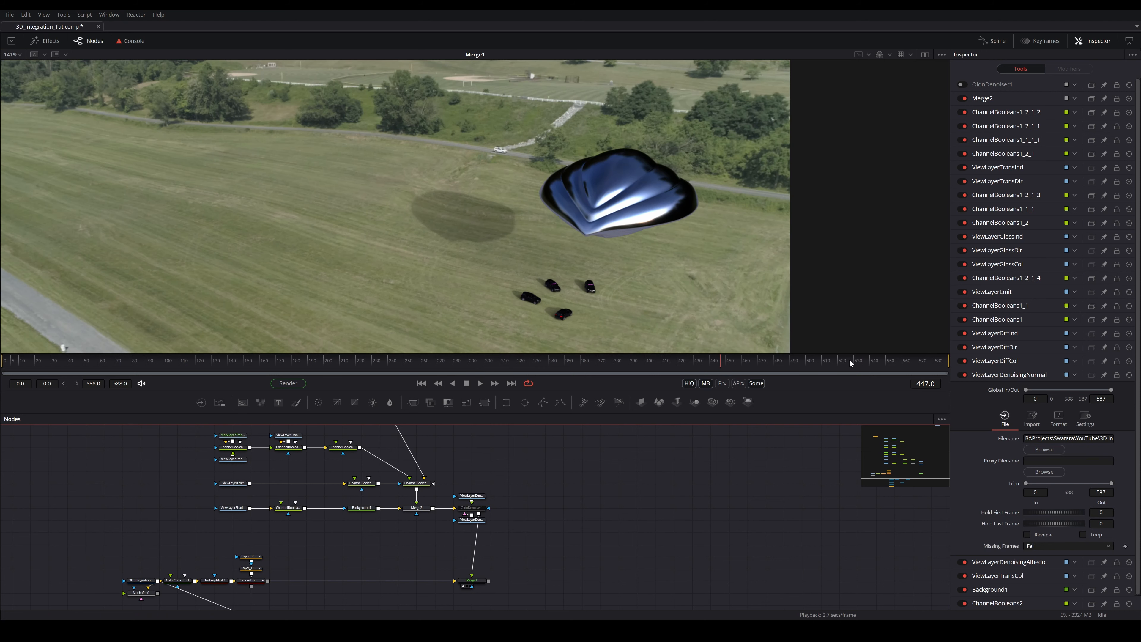
left_click(864, 360)
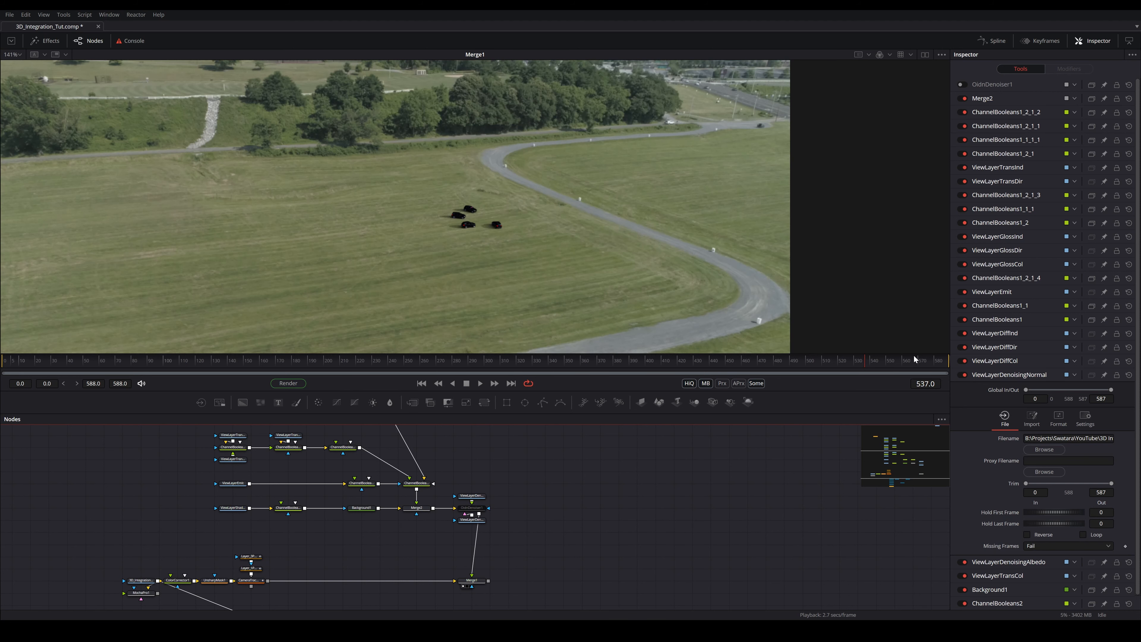
left_click(854, 361)
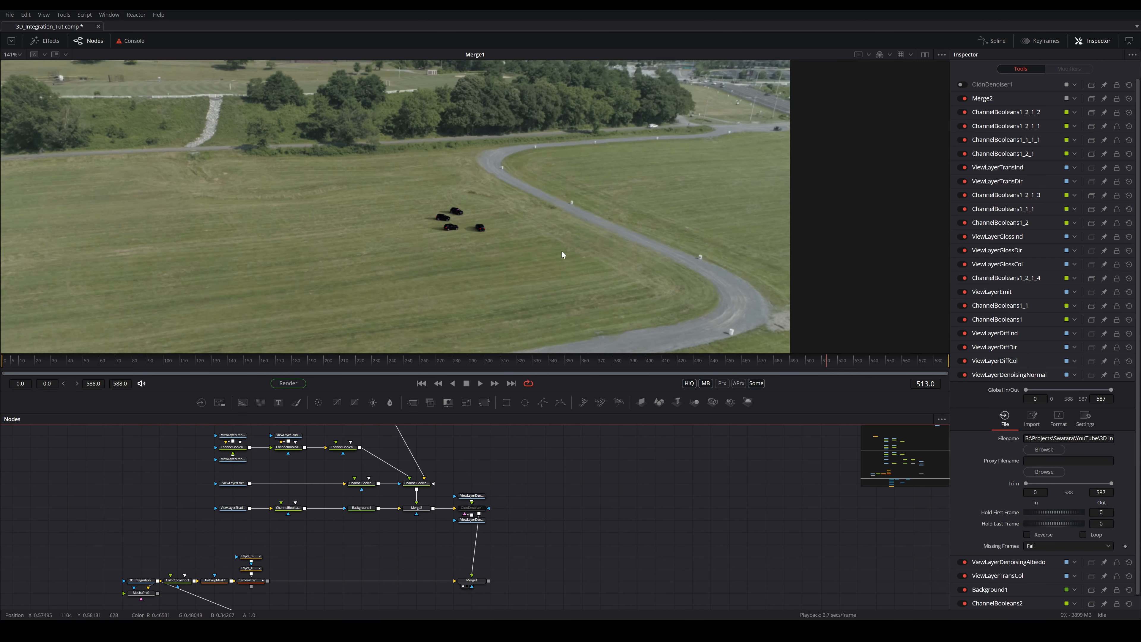
left_click(681, 361)
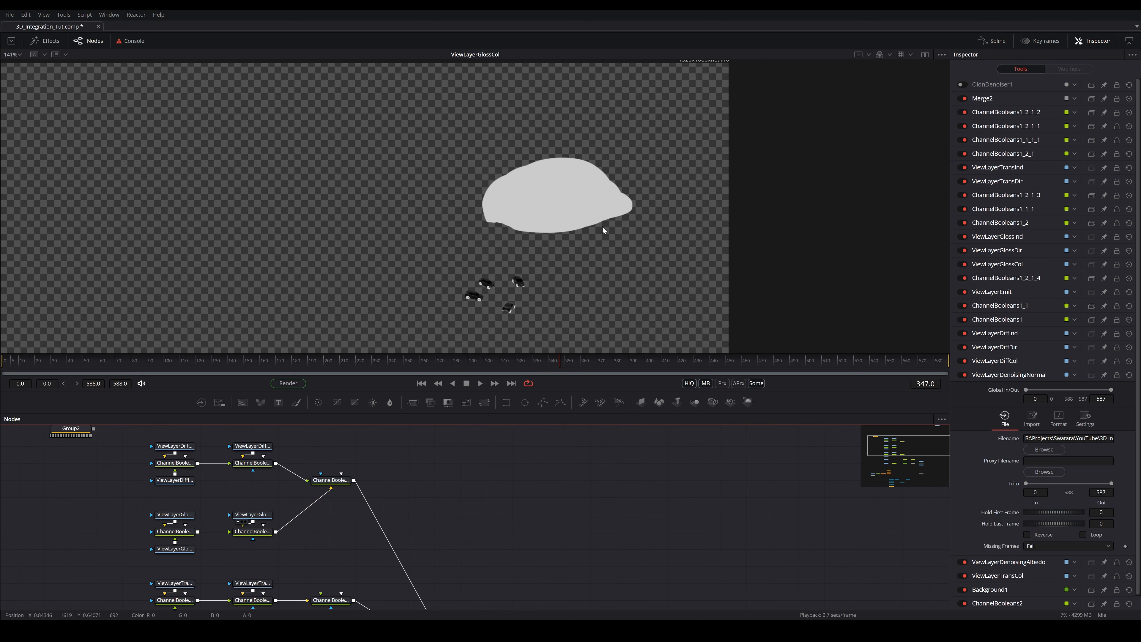
View the GlossCol, DiffDir, DiffInd, DiffCol and GlossDir passes one after another and compare what each contributes
scroll(603, 230, "up", 5)
scroll(603, 230, "down", 3)
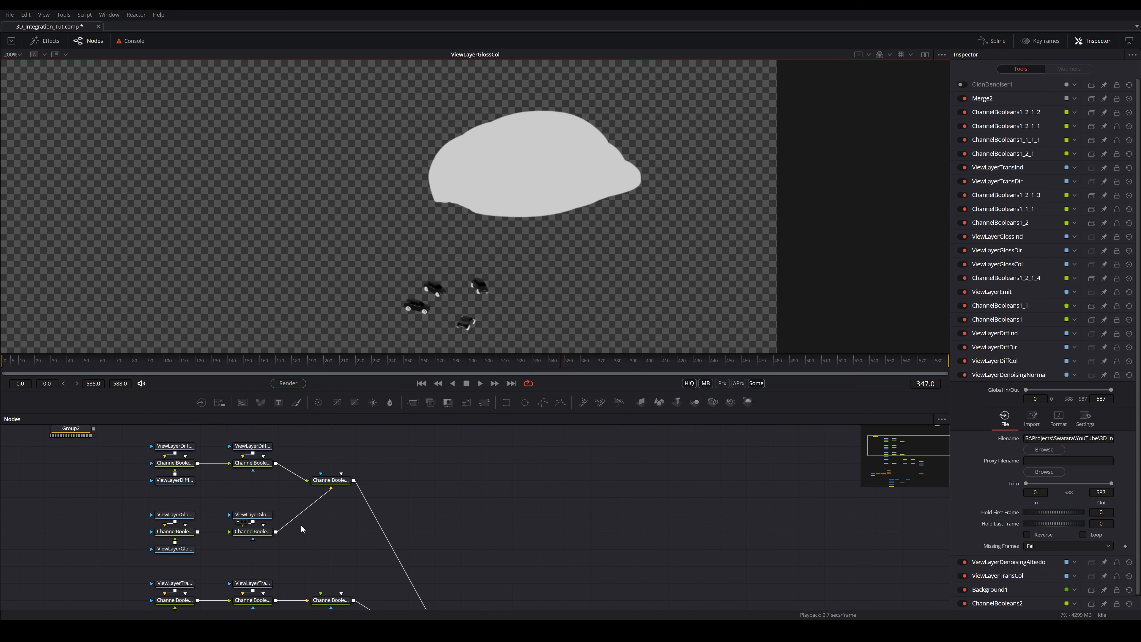
left_click_drag(179, 447, 281, 276)
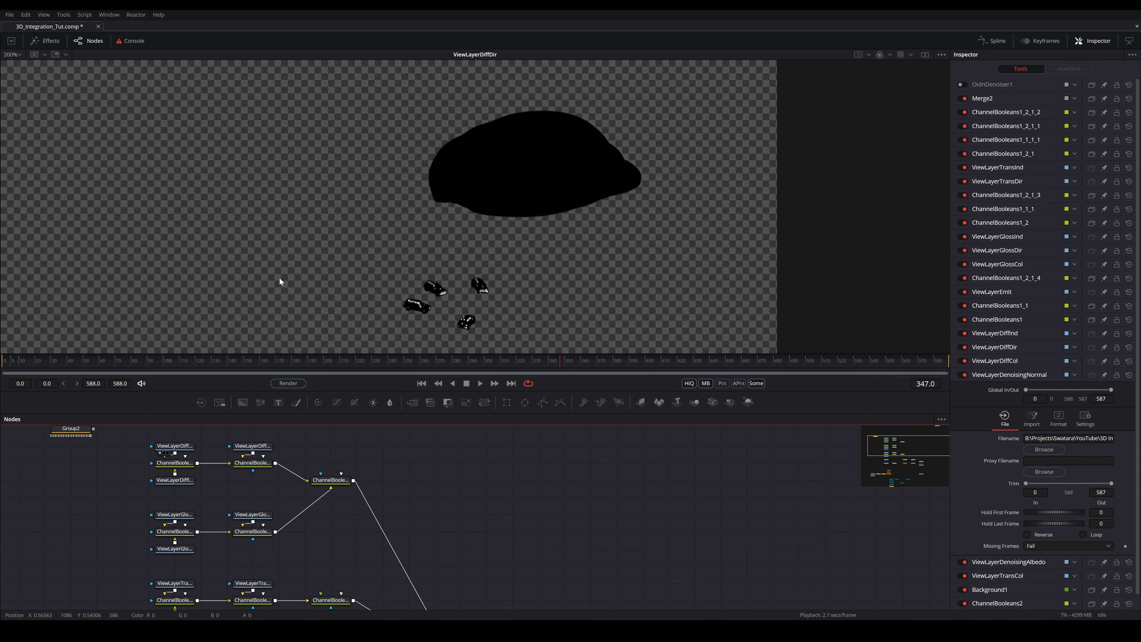
left_click_drag(174, 480, 238, 294)
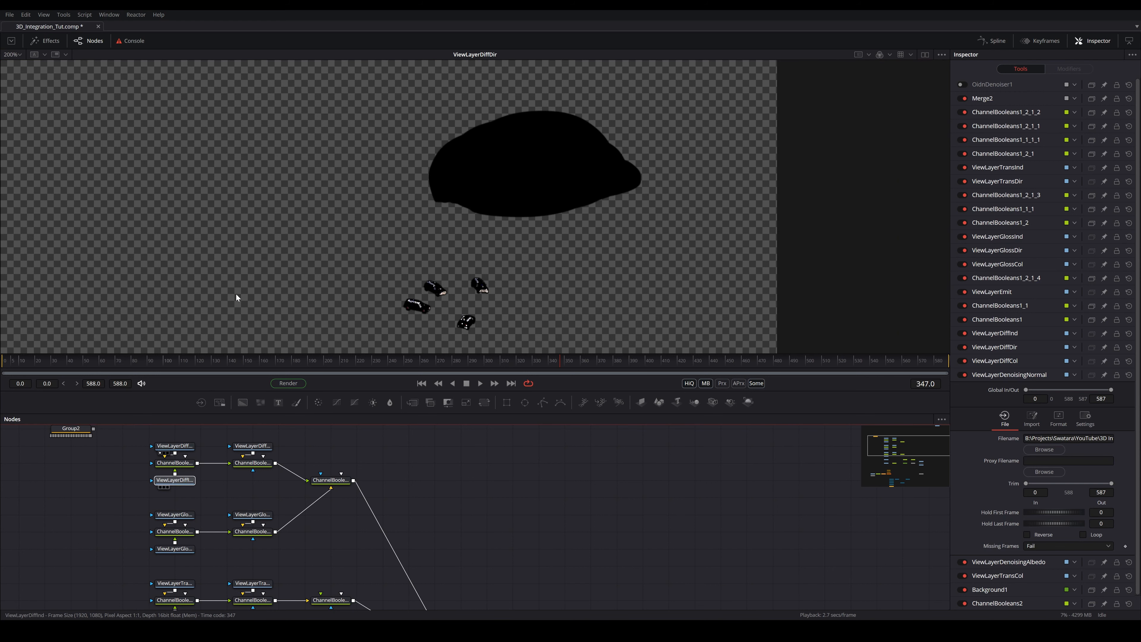
left_click_drag(483, 250, 460, 242)
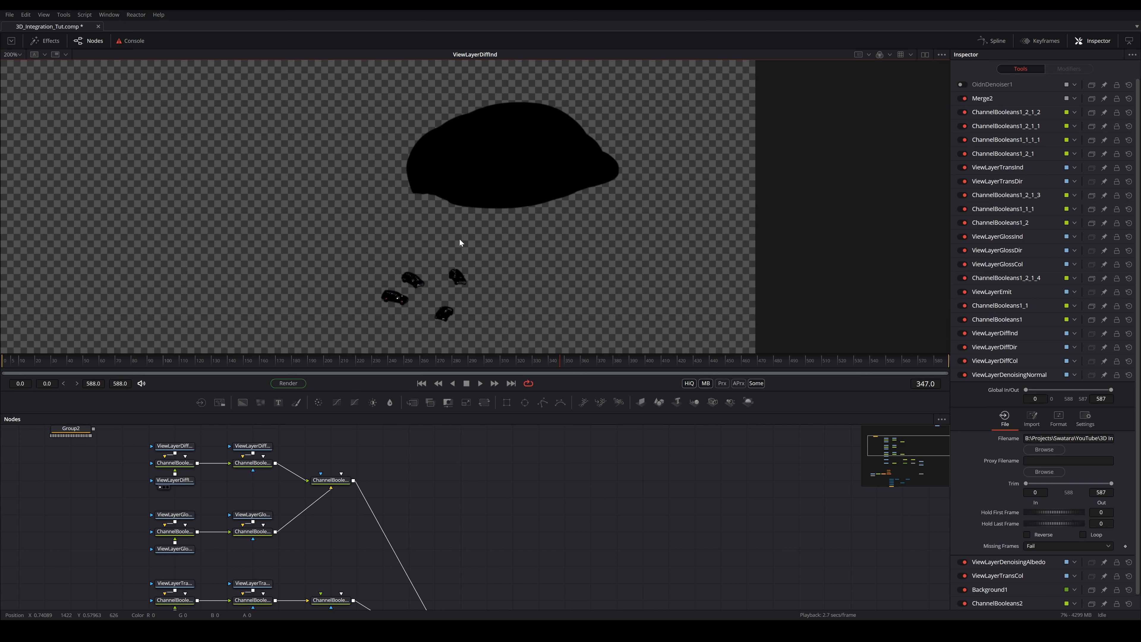
left_click_drag(404, 323, 415, 309)
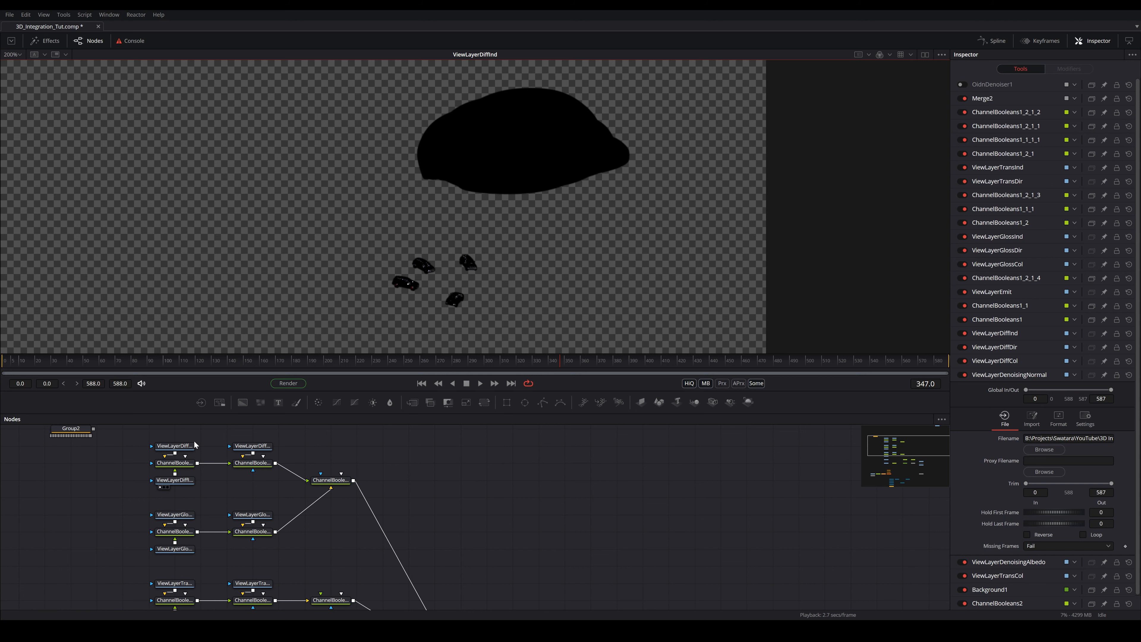
left_click_drag(250, 449, 332, 224)
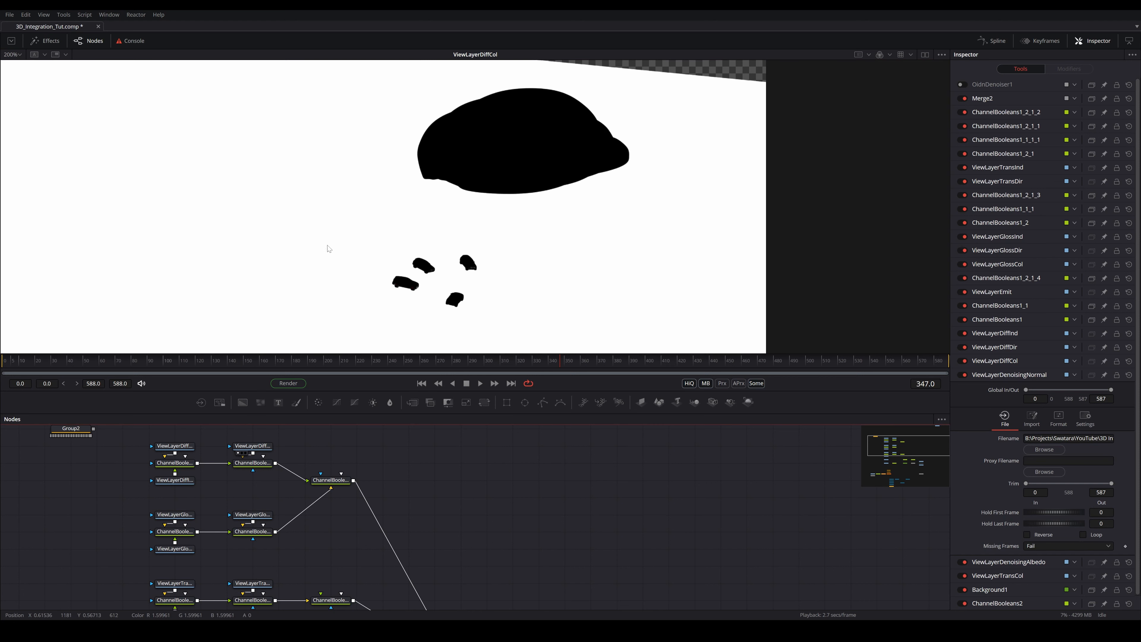
left_click(253, 447)
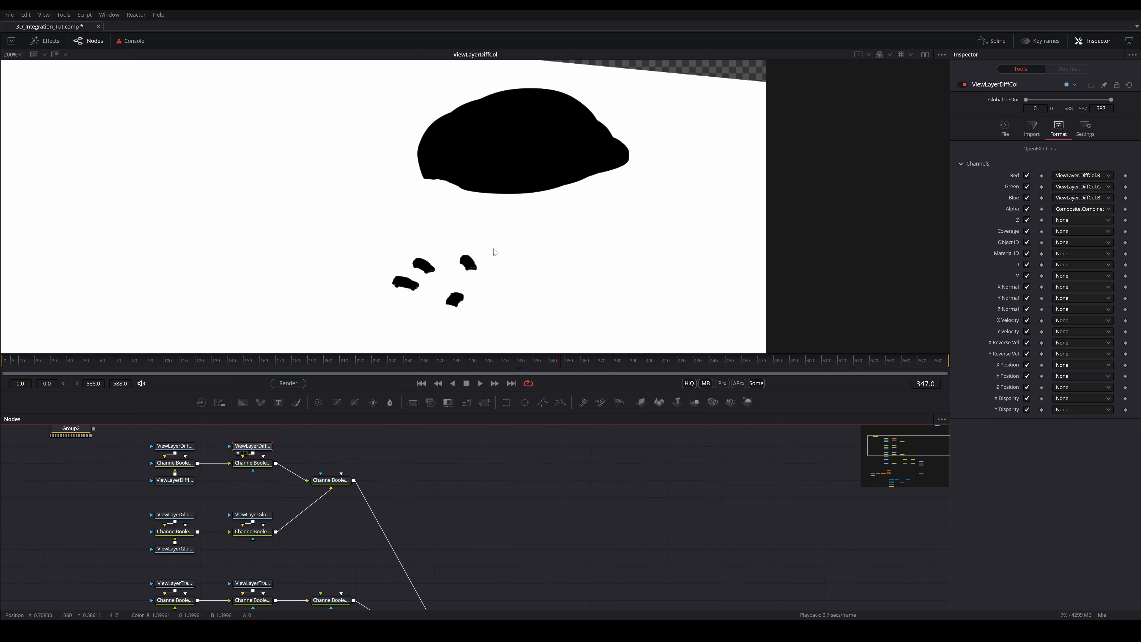
scroll(295, 510, "down", 1)
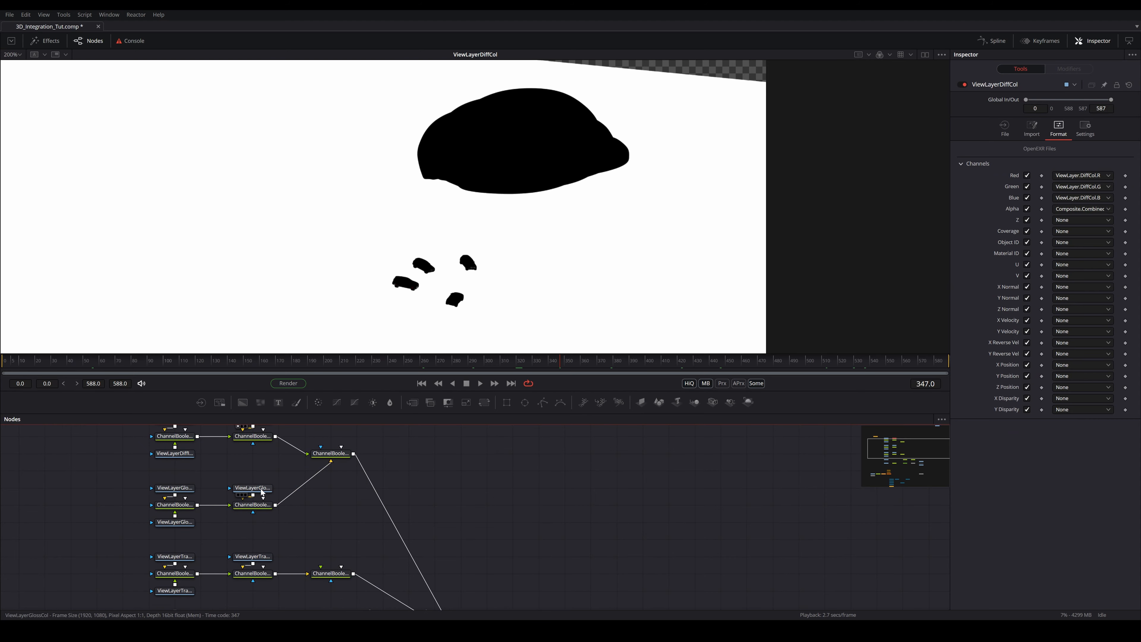
left_click(241, 494)
left_click_drag(421, 475, 506, 457)
left_click(245, 477)
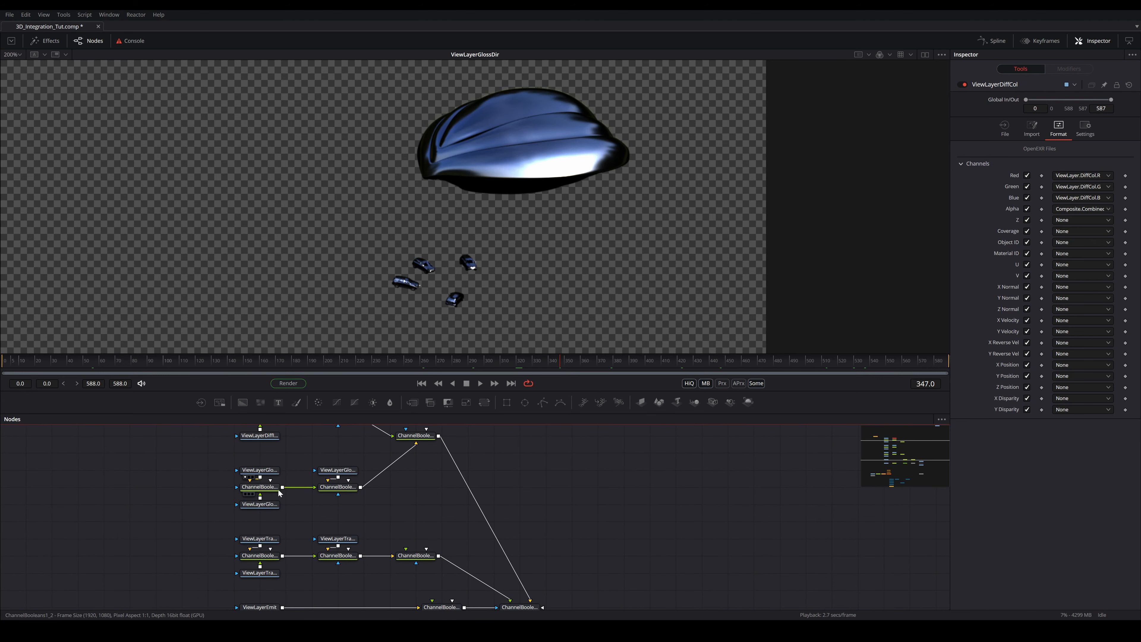
Move the ViewLayerGlossDir loader up, insert a Color Corrector between it and its Channel Booleans node, and open the corrector's settings
left_click_drag(270, 471, 270, 454)
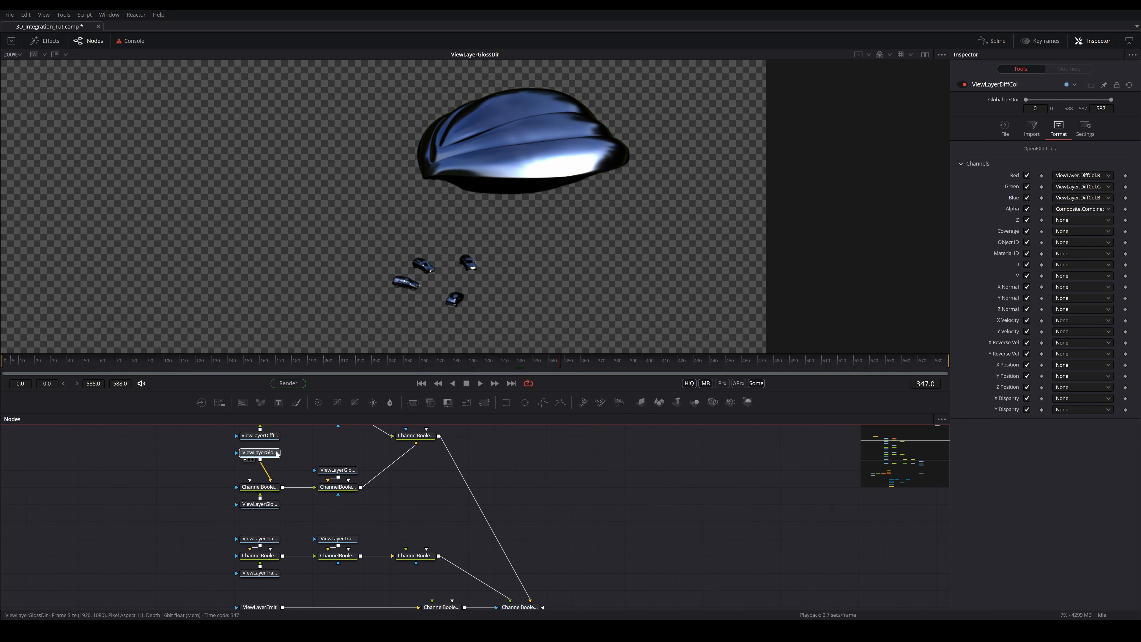
left_click_drag(318, 402, 266, 470)
left_click(257, 452)
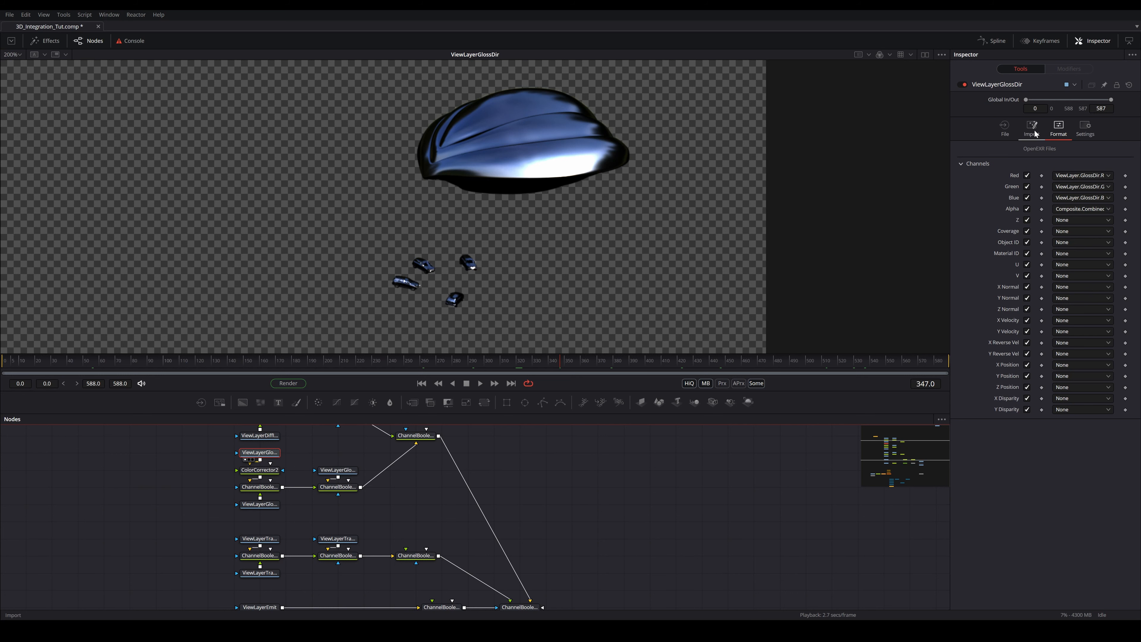
left_click(1016, 130)
left_click(259, 470)
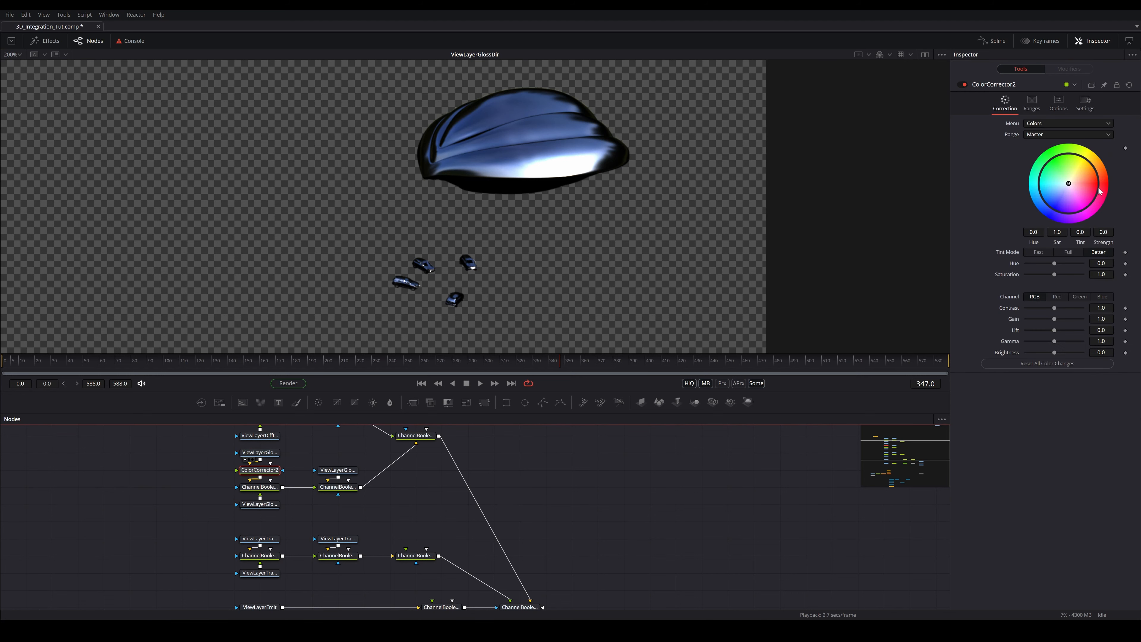
Check ColorCorrector2's options, show Merge2 in the viewer and review the corrector's contrast, gain and lift controls
left_click(1058, 103)
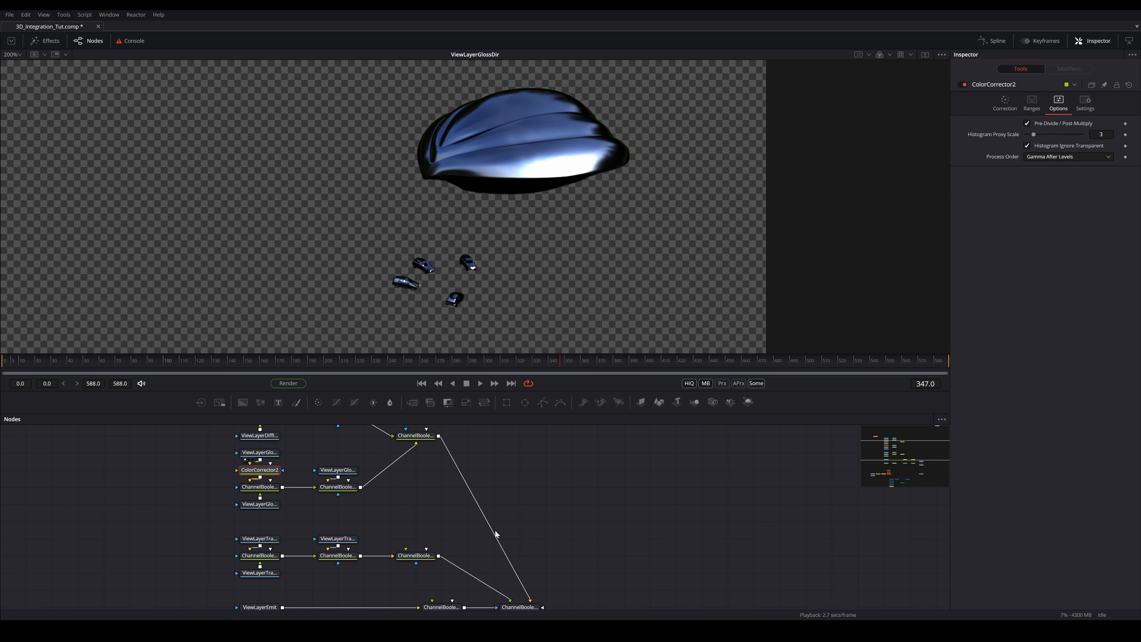
scroll(499, 532, "down", 4)
left_click(505, 568)
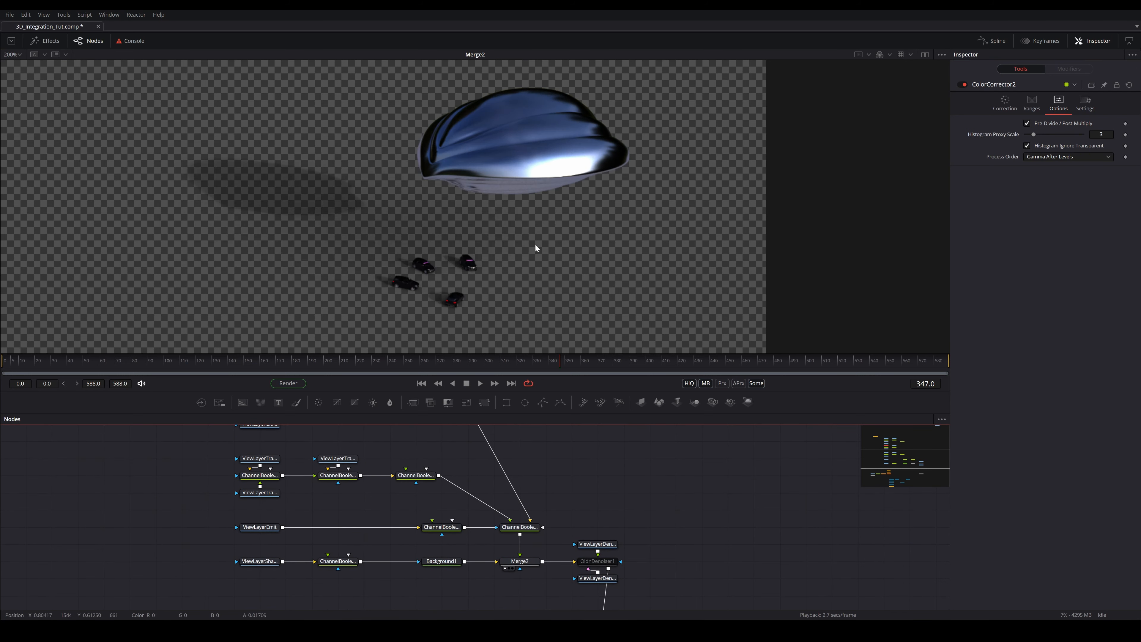
scroll(305, 508, "up", 3)
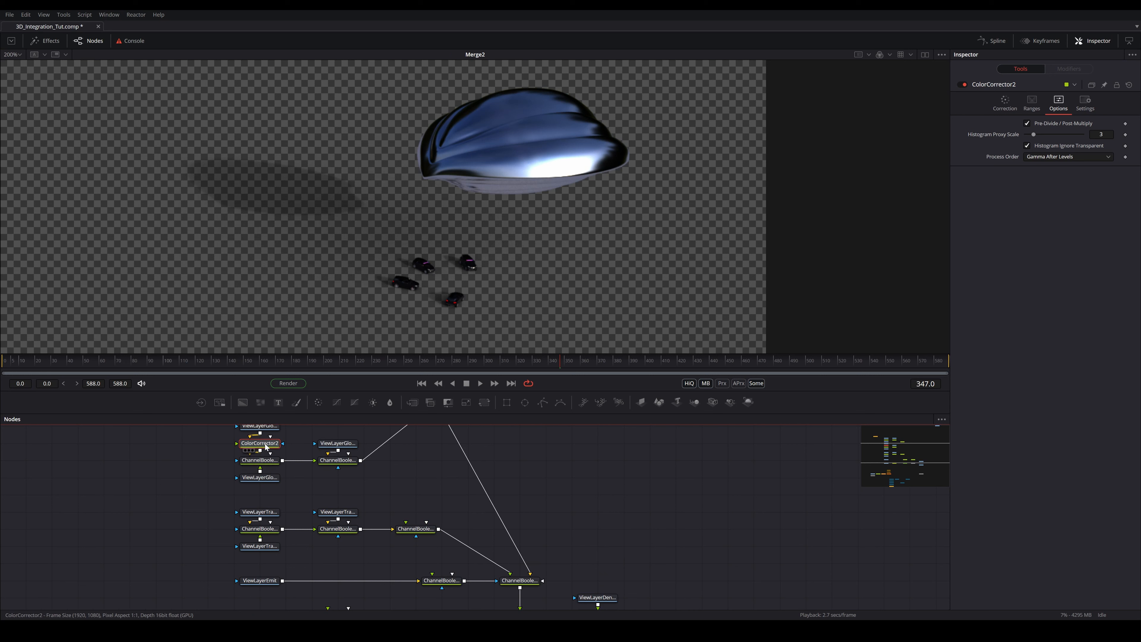
left_click(1004, 102)
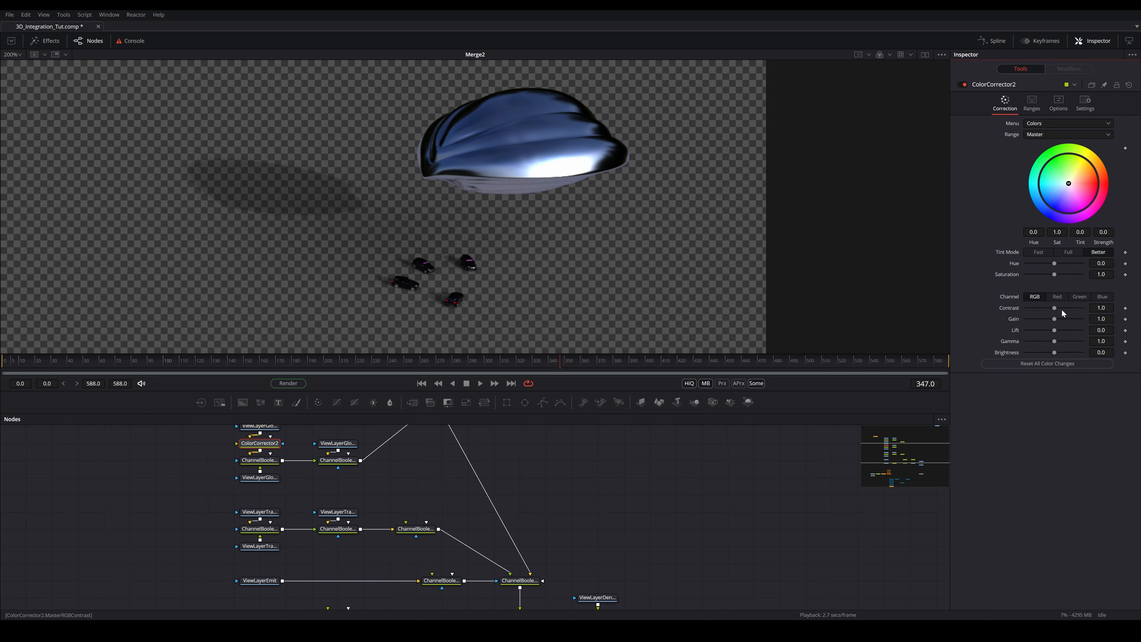
mouse_move(1056, 320)
left_mouse_down()
mouse_move(1022, 324)
mouse_move(1075, 324)
mouse_move(1017, 326)
mouse_move(1056, 330)
left_mouse_up()
Delete ColorCorrector2 from the ViewLayerGlossDir pass and move the pass loader back down beside its Channel Booleans node
left_click(271, 443)
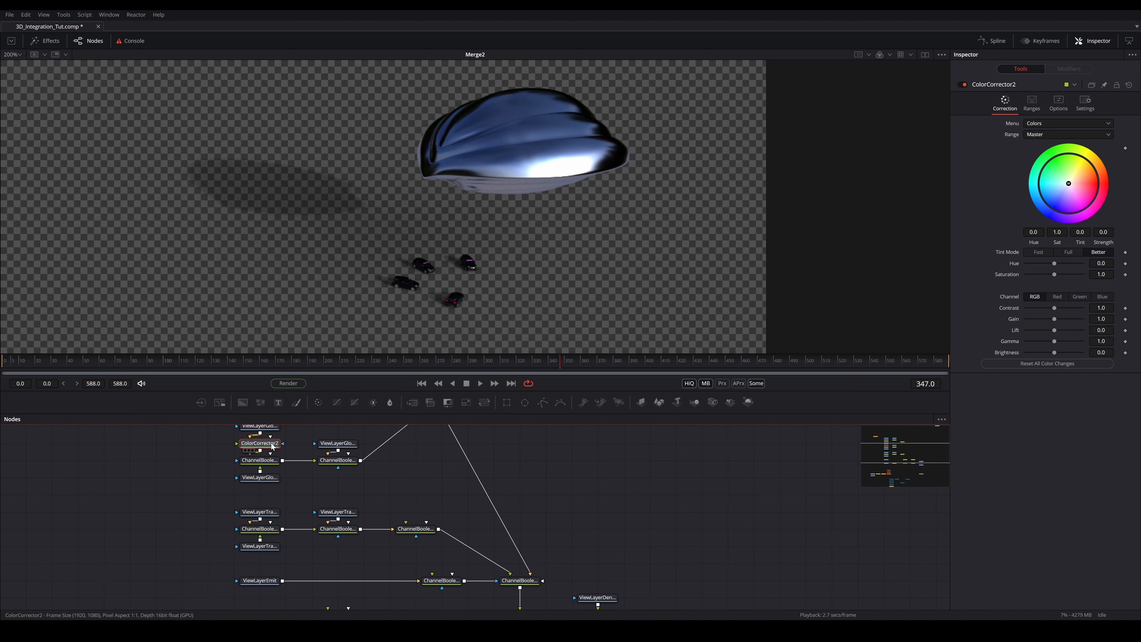
key("Delete")
left_click_drag(271, 445, 270, 462)
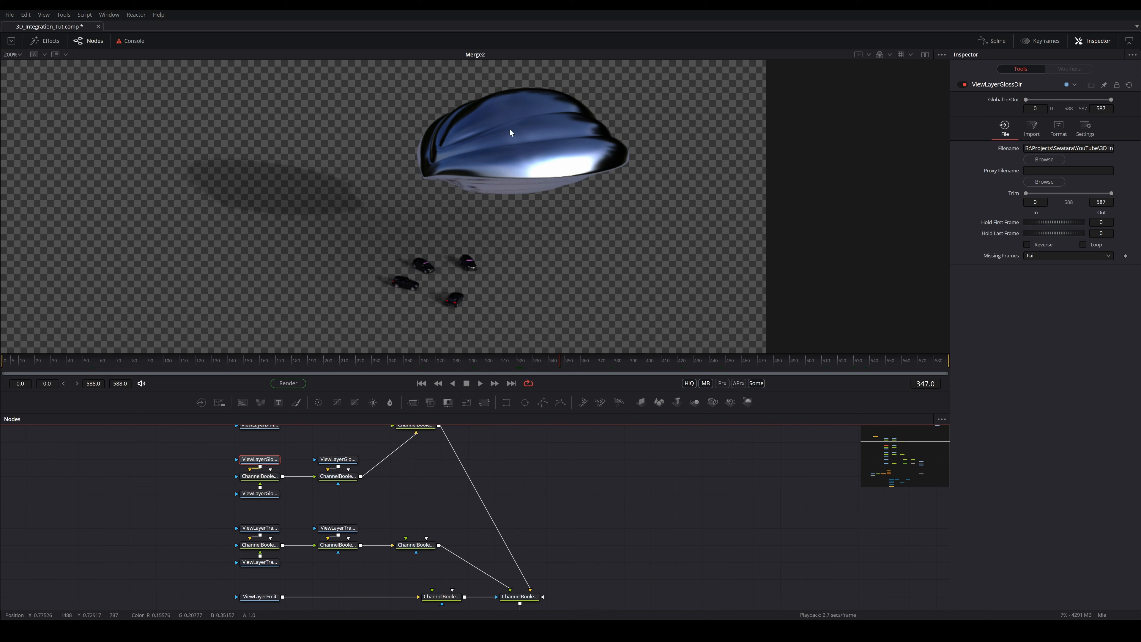
Show Merge1 beside Merge2 in a second viewer and examine the shadow of the white roadside object in the footage
scroll(491, 496, "down", 2)
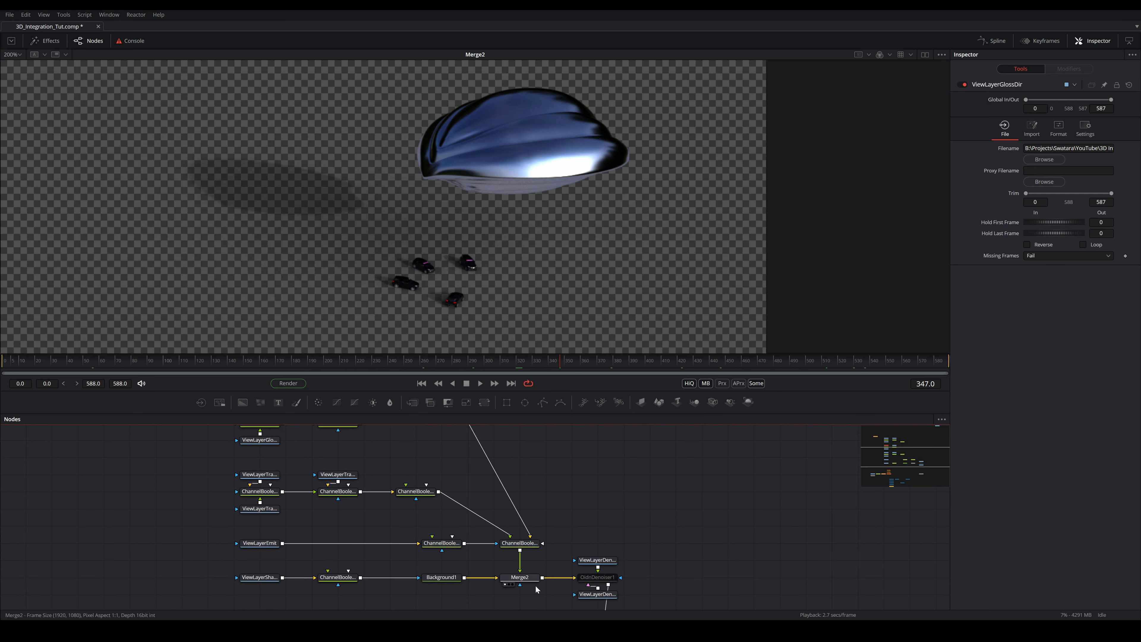
scroll(544, 548, "down", 2)
scroll(532, 453, "up", 3)
scroll(586, 497, "down", 1)
scroll(650, 519, "down", 7)
scroll(650, 519, "up", 5)
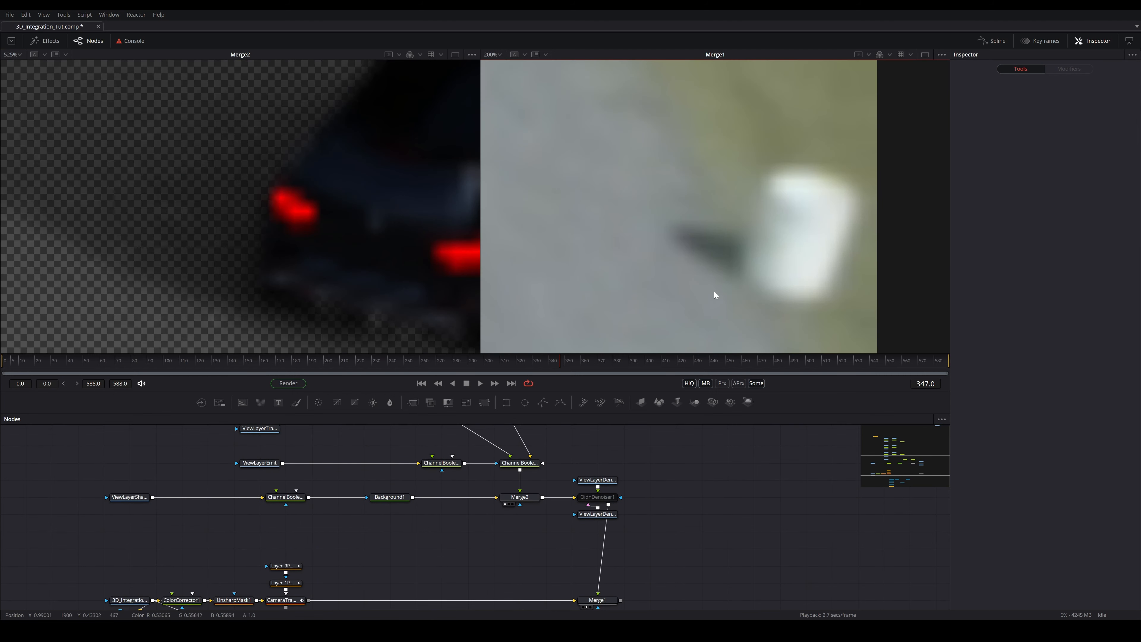
scroll(718, 283, "down", 3)
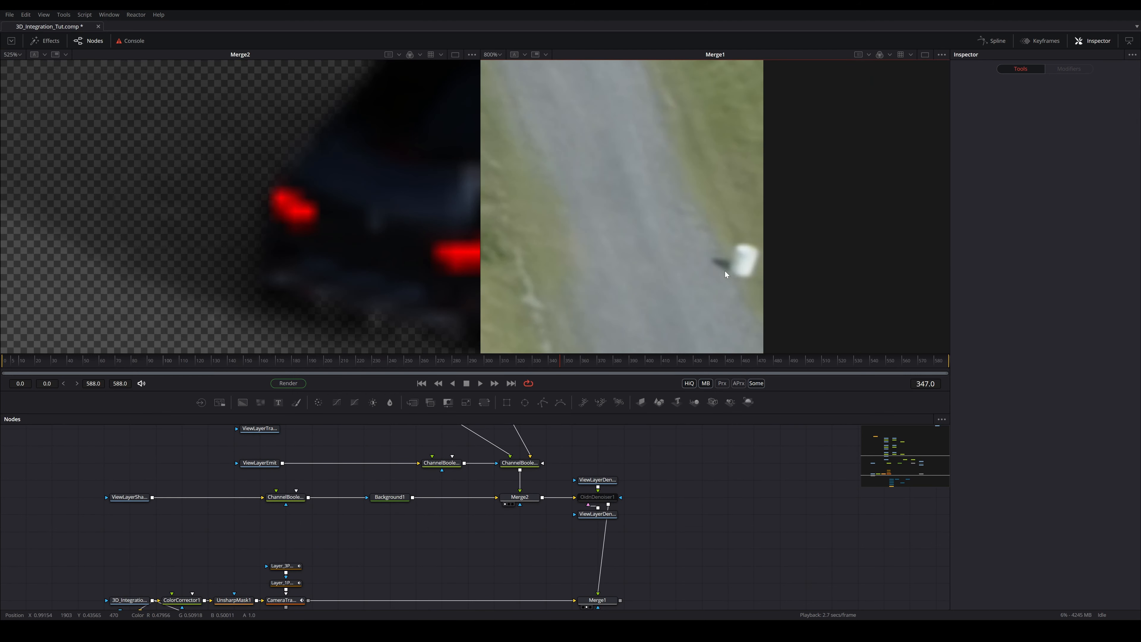
scroll(724, 282, "up", 5)
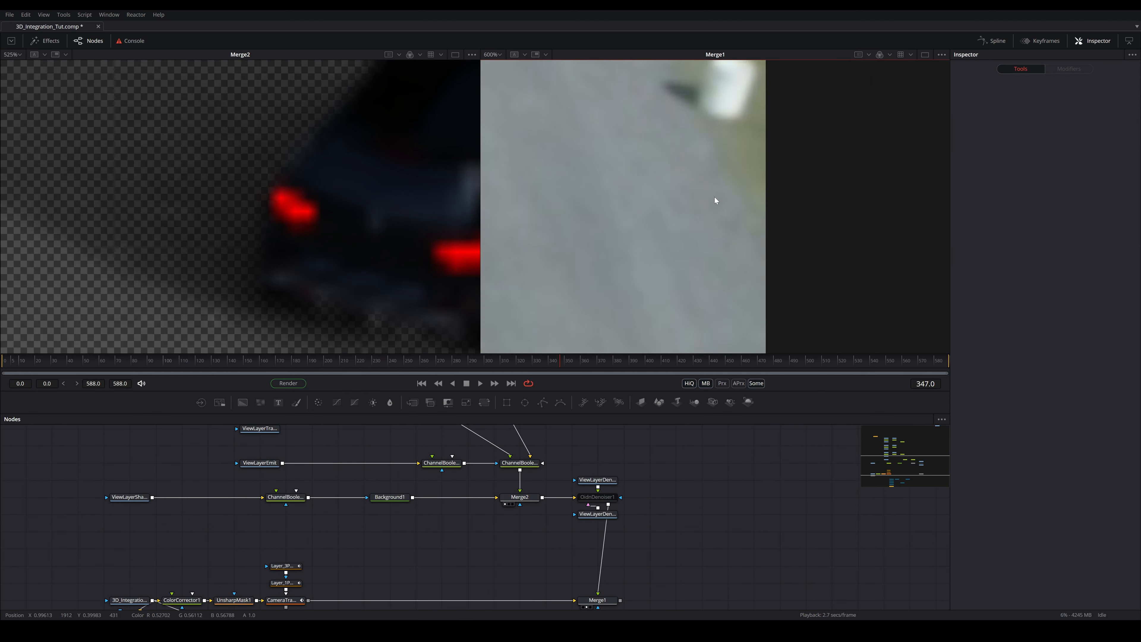
scroll(691, 245, "up", 3)
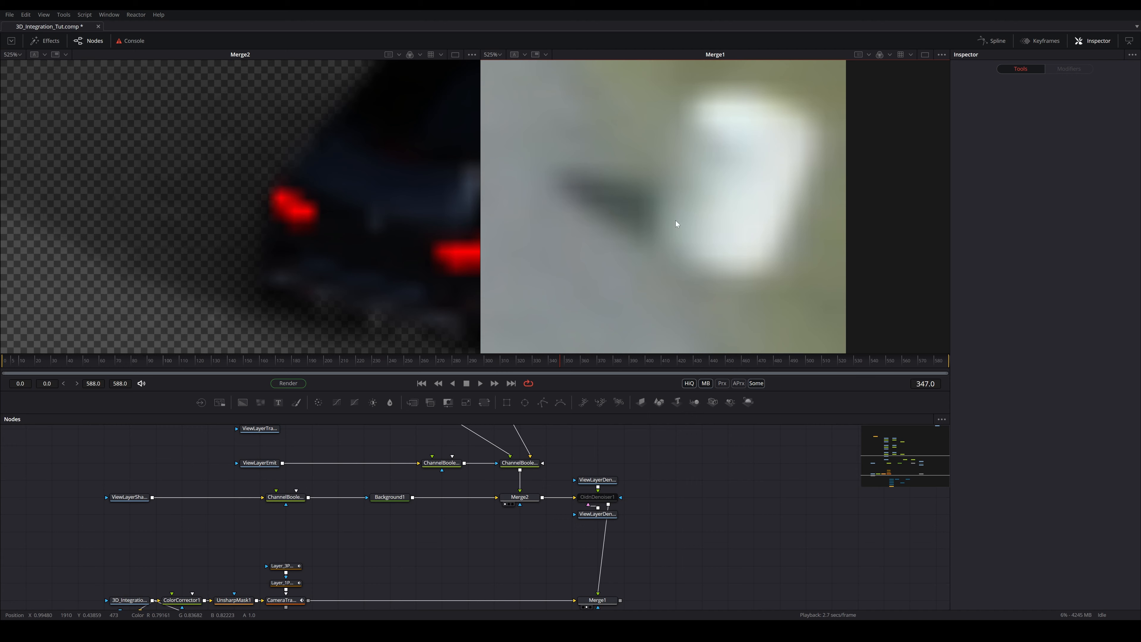
scroll(676, 220, "down", 6)
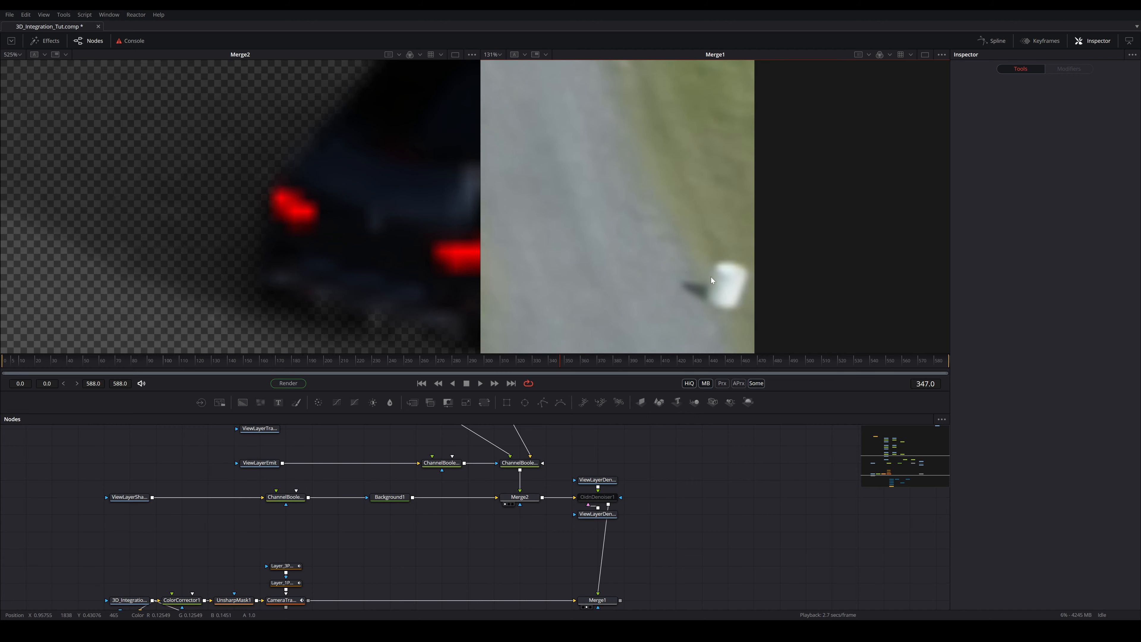
scroll(710, 277, "up", 2)
scroll(236, 265, "down", 5)
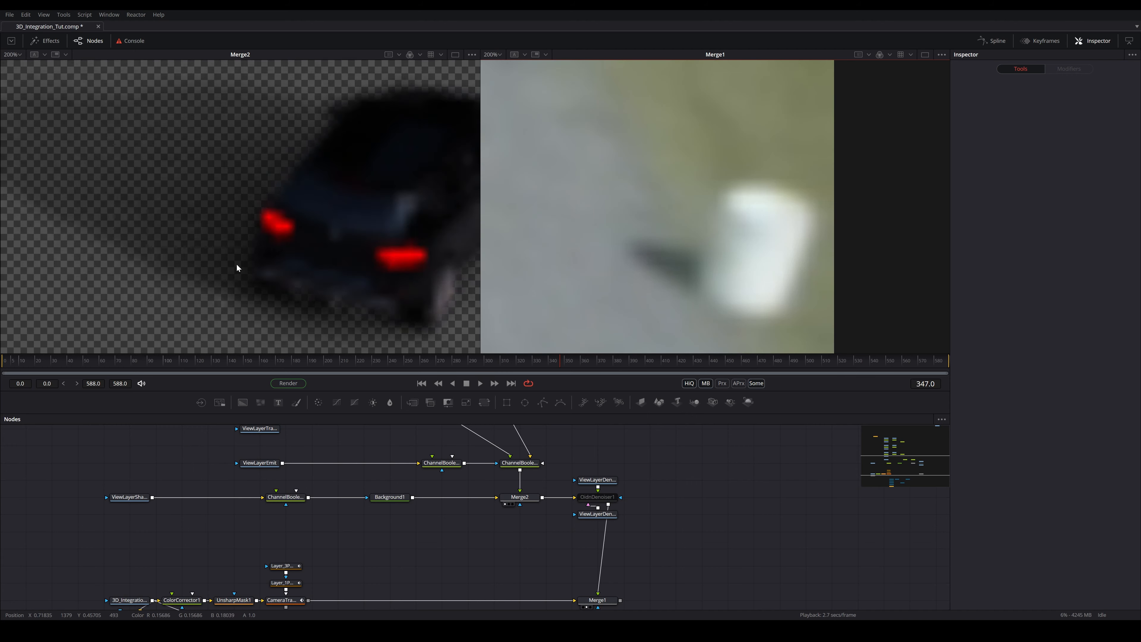
Compare the black levels of the cars in Merge2 with the dark areas of the Merge1 composite
scroll(194, 218, "up", 3)
left_click_drag(194, 218, 306, 260)
scroll(342, 248, "down", 3)
mouse_move(386, 246)
left_mouse_down()
mouse_move(307, 245)
mouse_move(373, 258)
left_mouse_up()
scroll(308, 247, "up", 5)
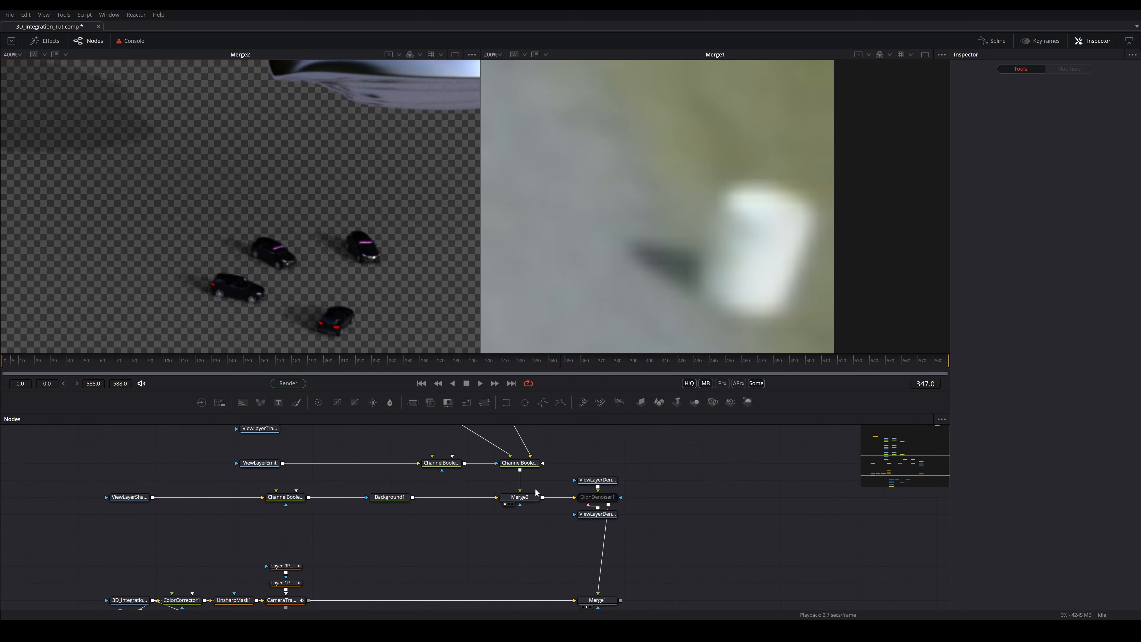
left_click_drag(403, 265, 371, 269)
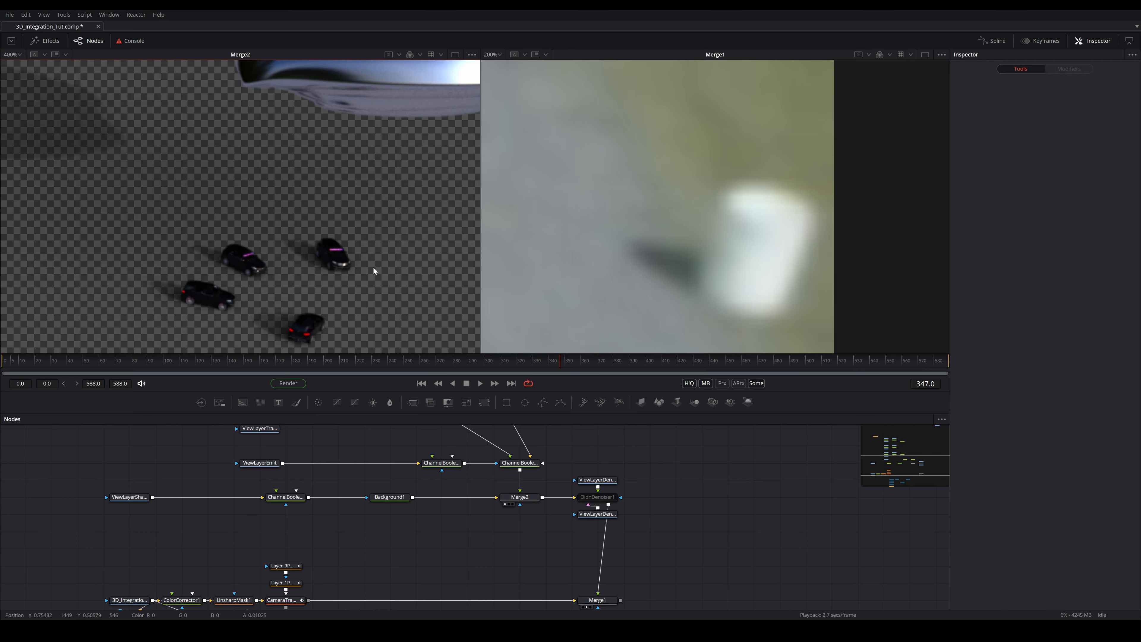
left_click_drag(628, 257, 806, 247)
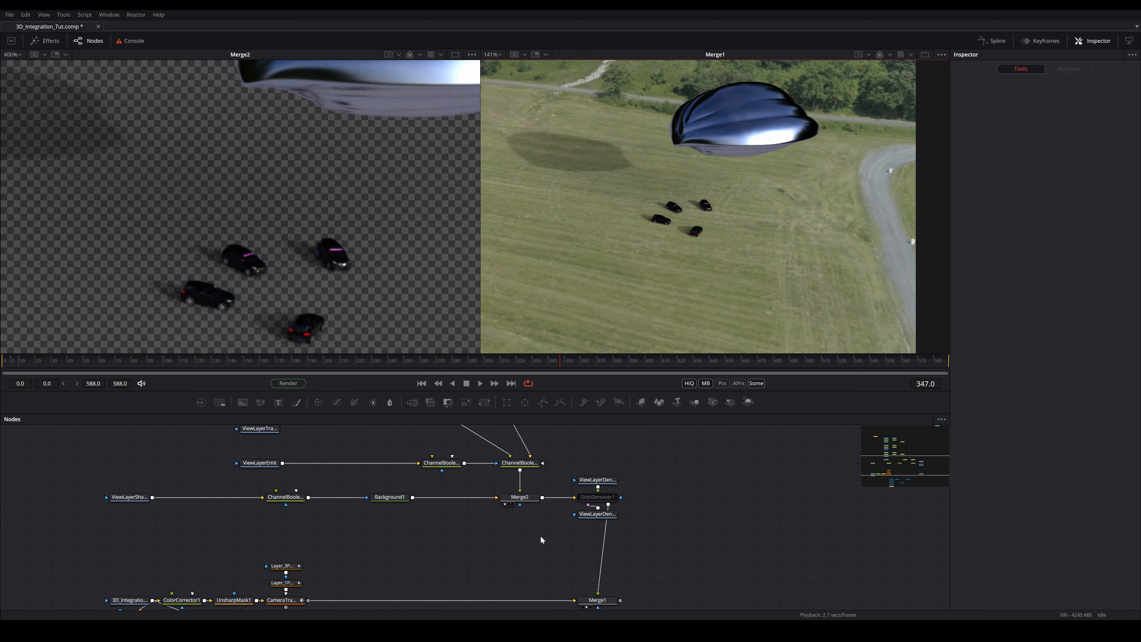
Show Merge1 in the first viewer, return to a single viewer, and compare the cars with the white roadside objects and their shadows
left_click_drag(592, 596, 404, 270)
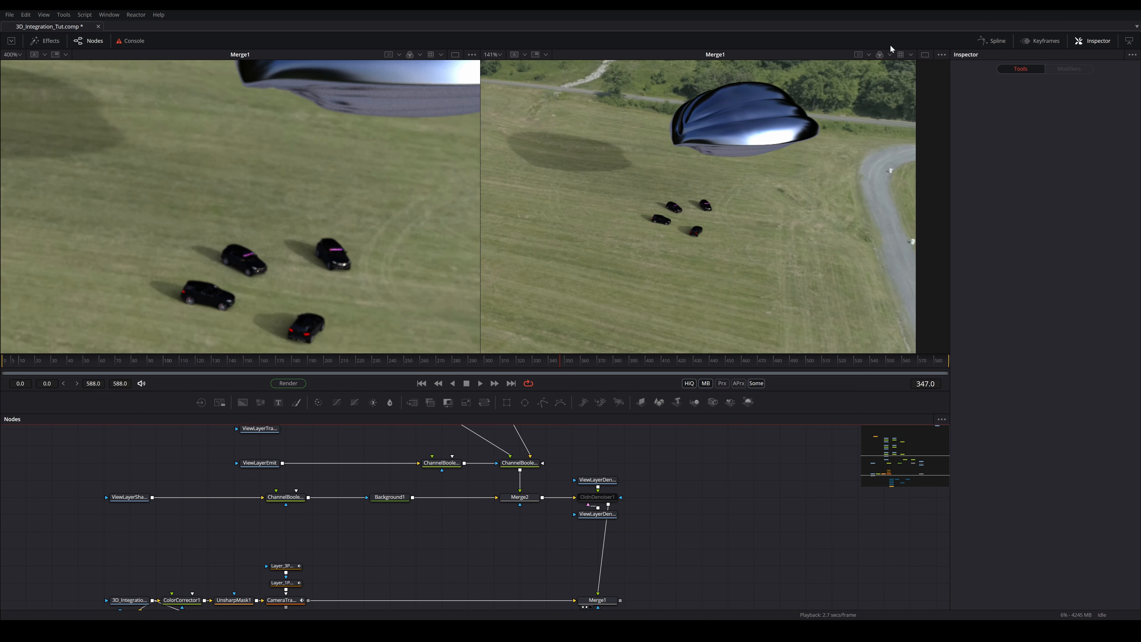
left_click(924, 54)
left_click_drag(595, 188, 675, 213)
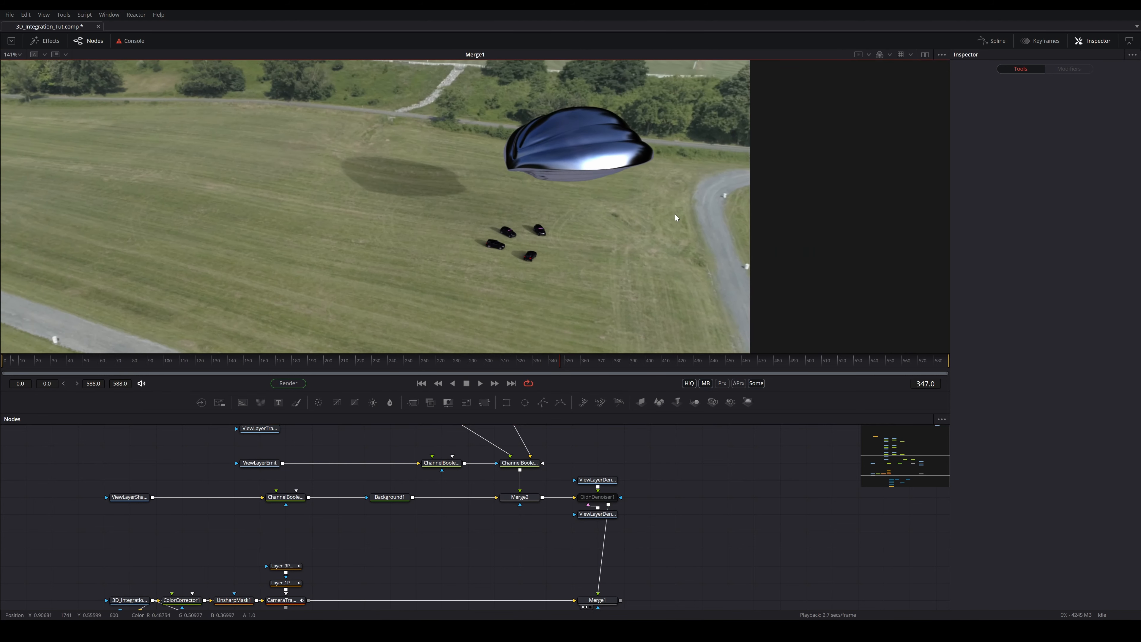
scroll(552, 230, "down", 2)
scroll(551, 230, "up", 10)
scroll(561, 229, "right", 5)
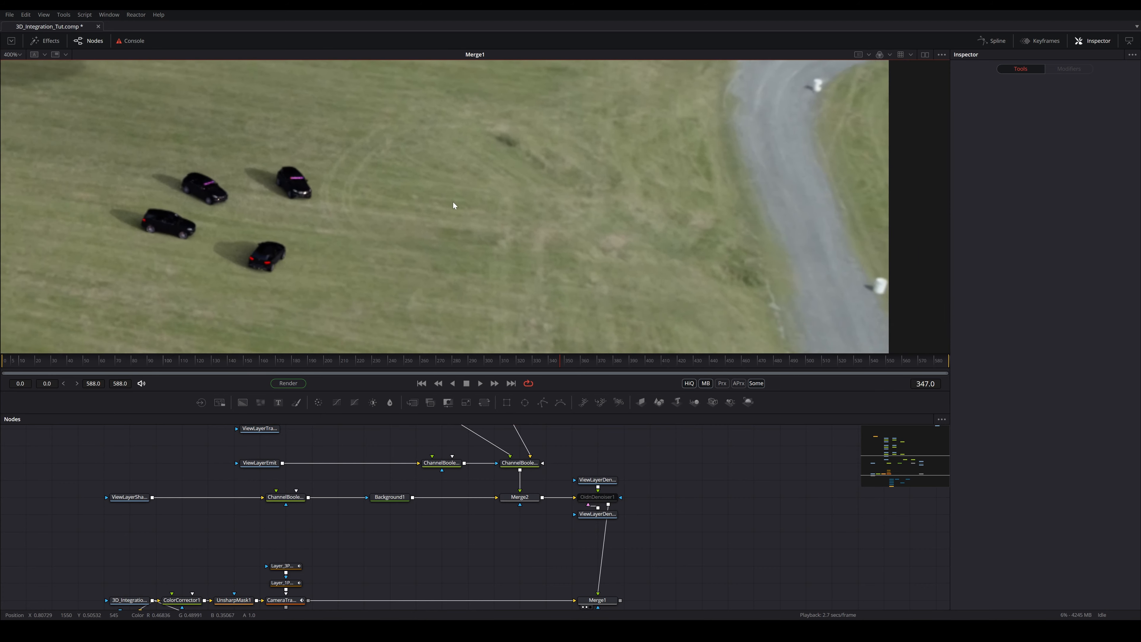
left_click_drag(629, 239, 567, 225)
scroll(757, 253, "down", 3)
scroll(753, 252, "up", 6)
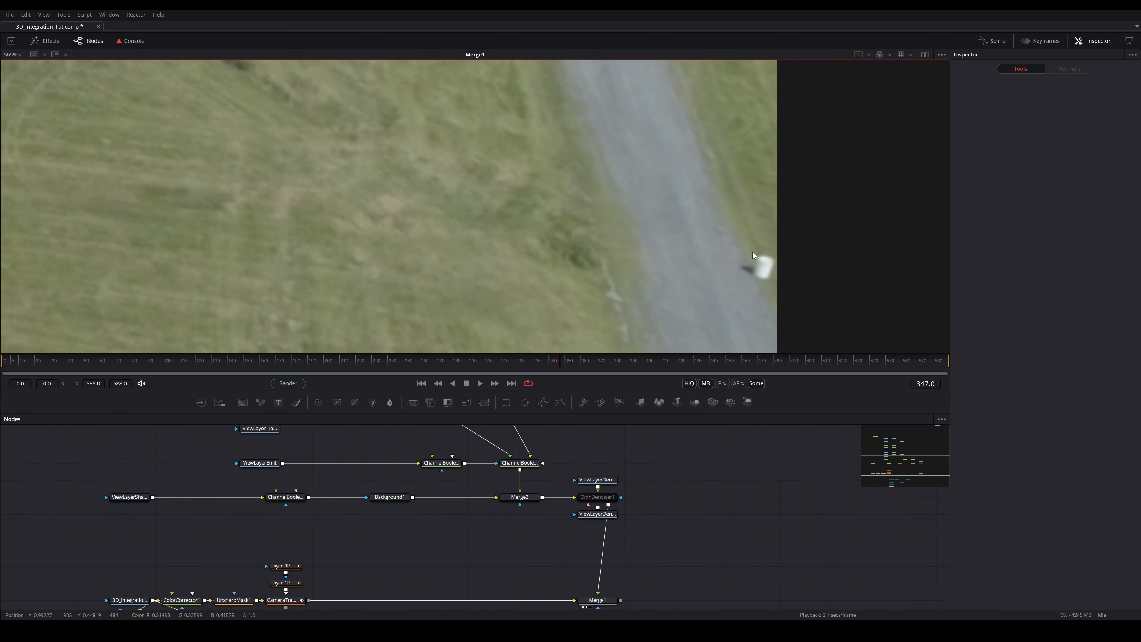
scroll(335, 147, "down", 3)
scroll(521, 239, "up", 7)
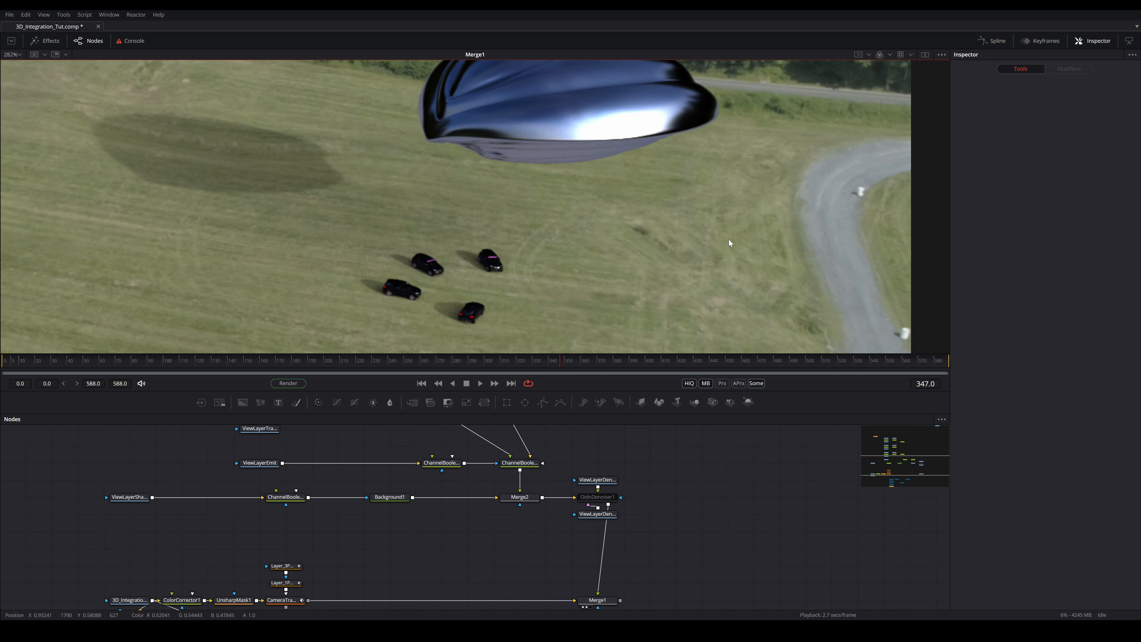
left_click_drag(604, 264, 663, 243)
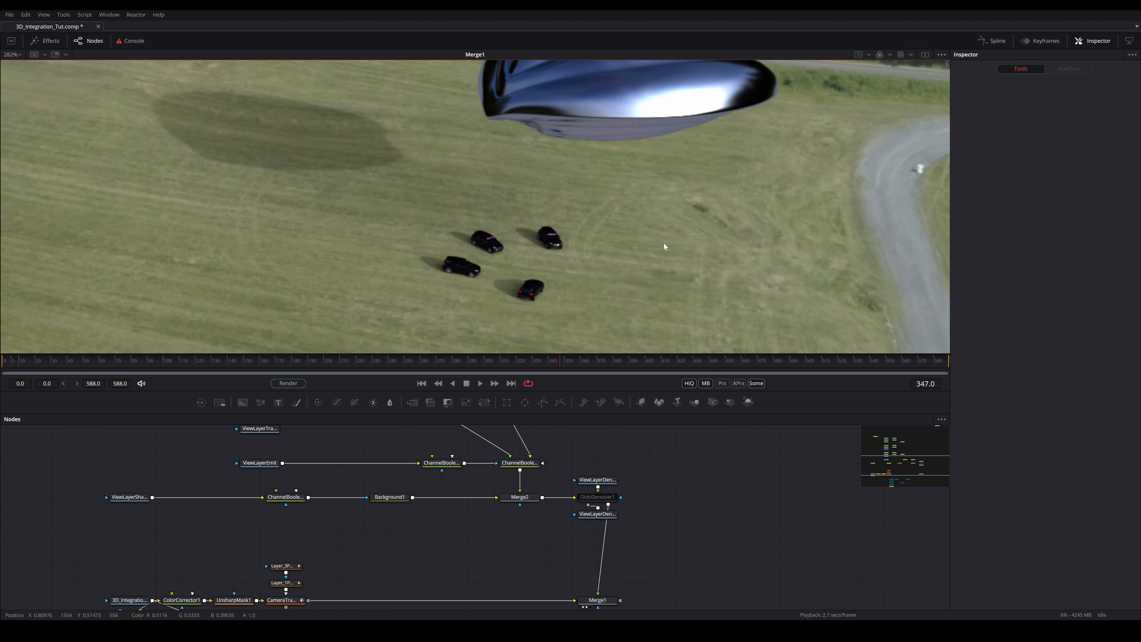
Insert a Color Corrector between OidnDenoiser1 and Merge1 and raise its master gamma to 2.02
left_click_drag(318, 402, 598, 548)
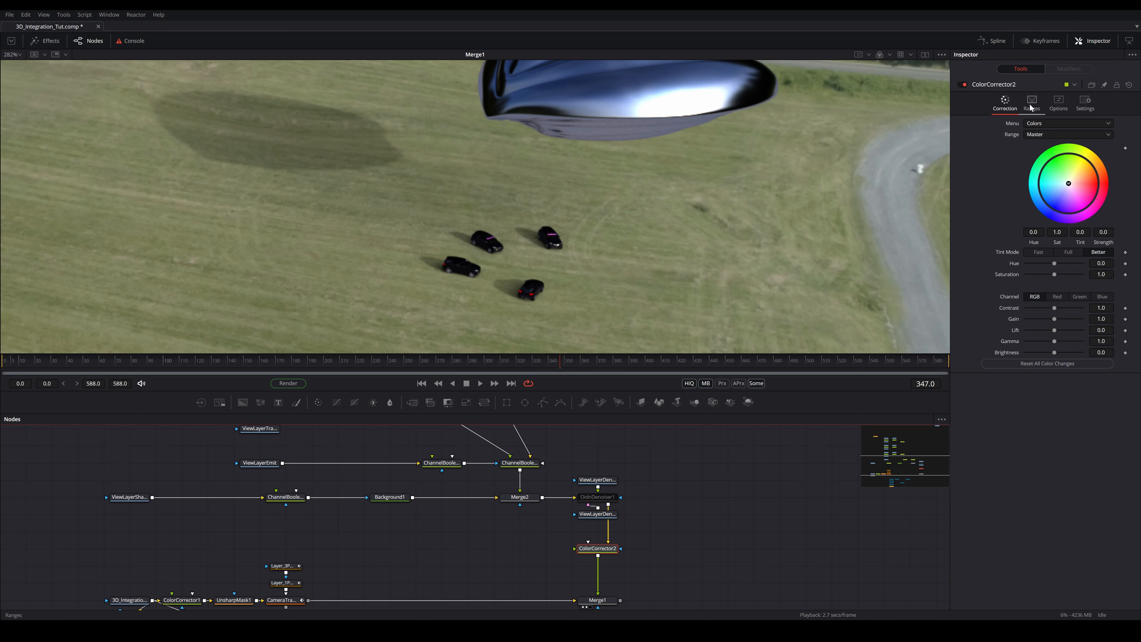
left_click_drag(574, 232, 610, 261)
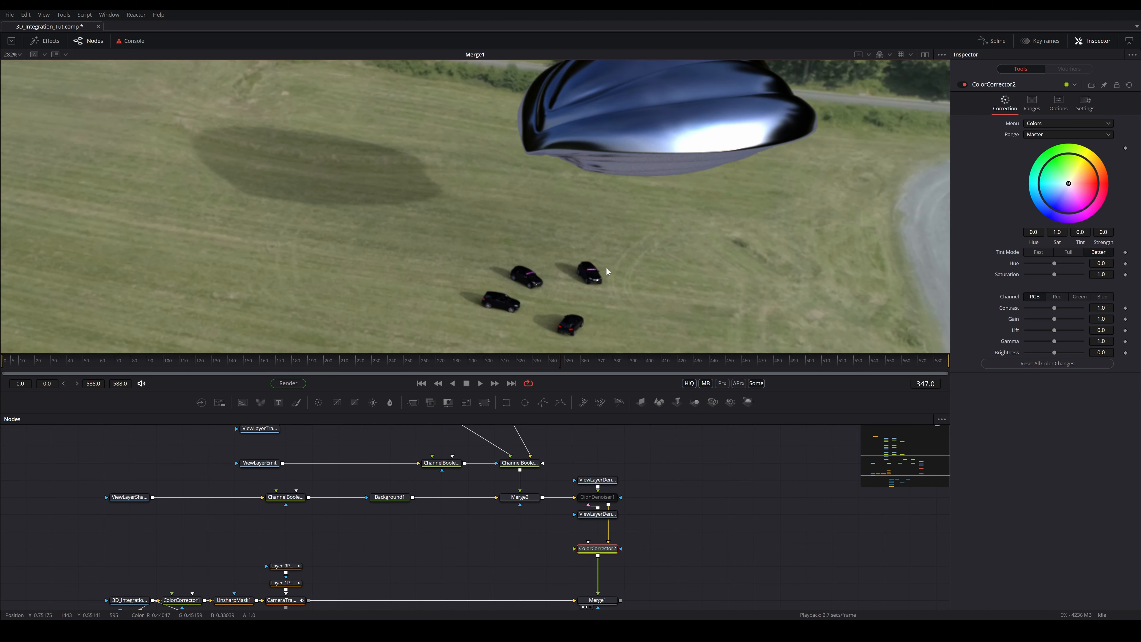
scroll(610, 233, "down", 2)
scroll(609, 234, "up", 1)
scroll(769, 218, "down", 2)
scroll(768, 221, "up", 2)
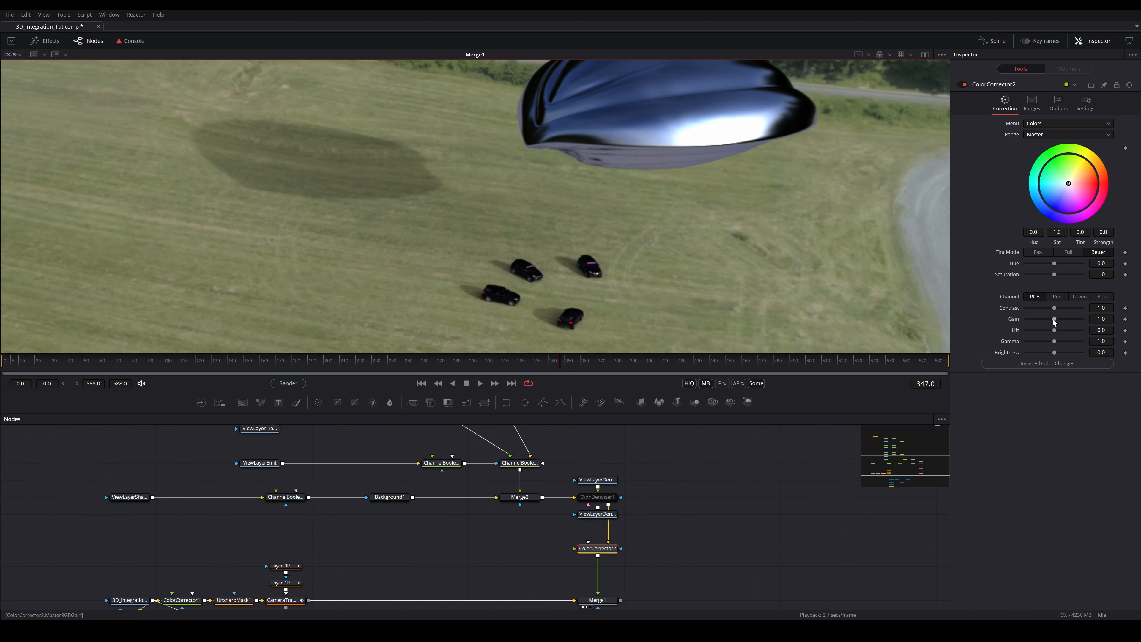
left_click(1058, 101)
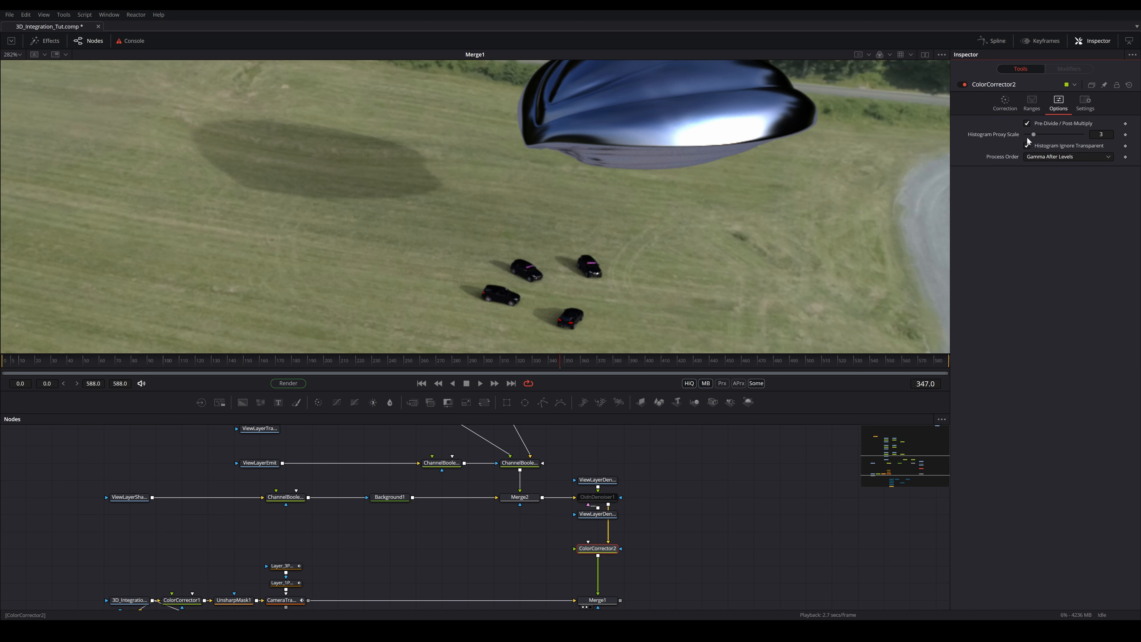
left_click(1005, 103)
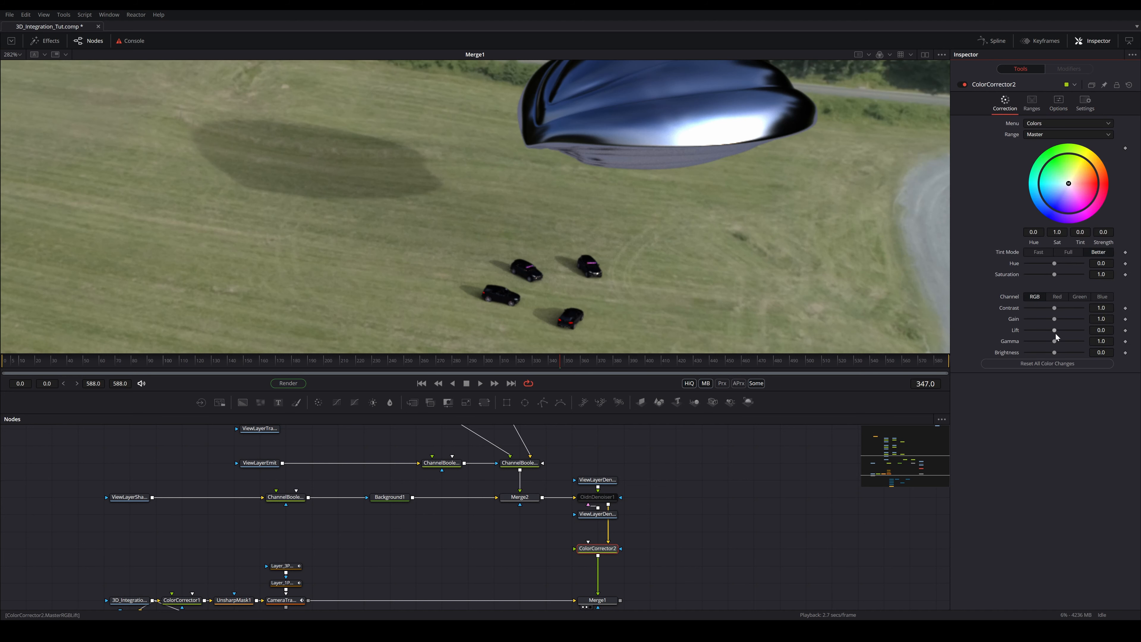
left_click_drag(1055, 341, 1065, 342)
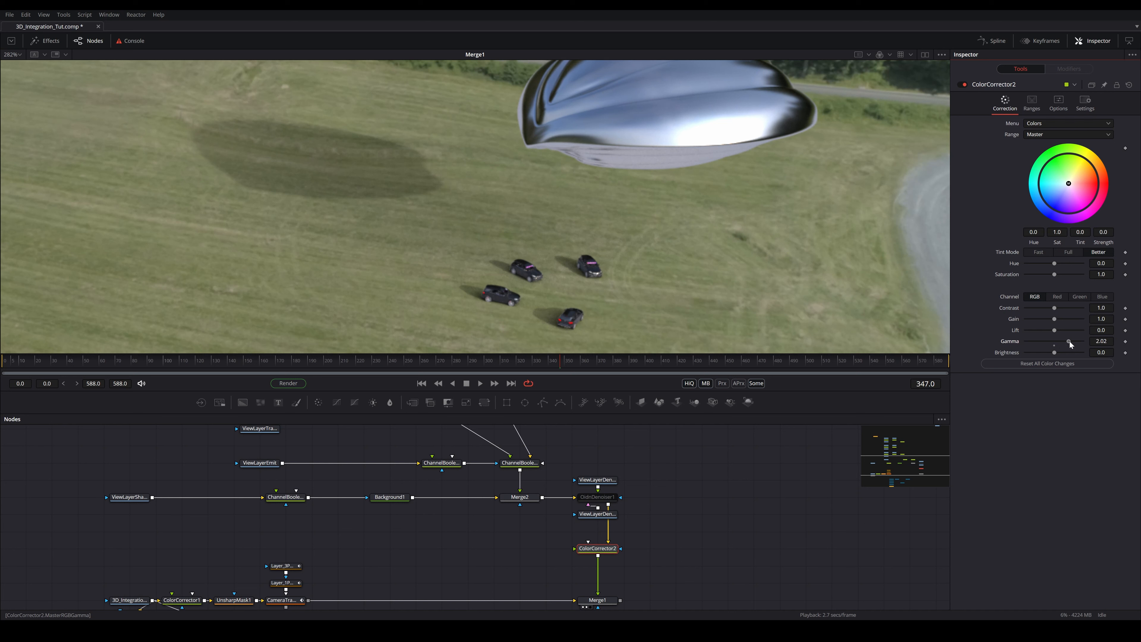
Enable OidnDenoiser1 and inspect the denoised cars in the Merge1 composite up close
left_click(595, 501)
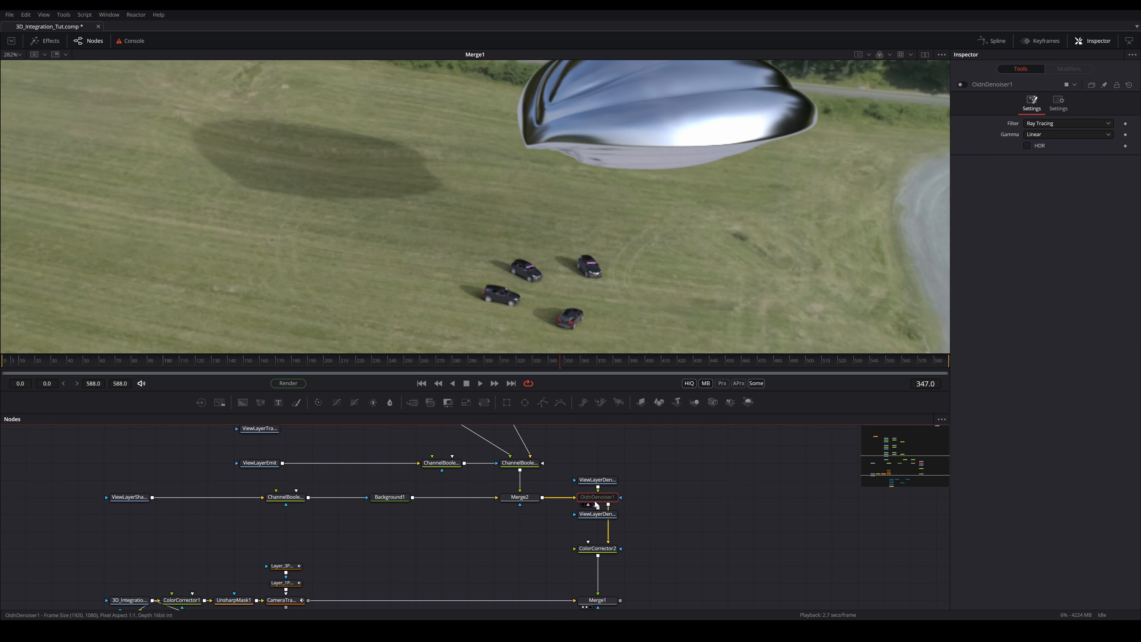
key("ctrl+p")
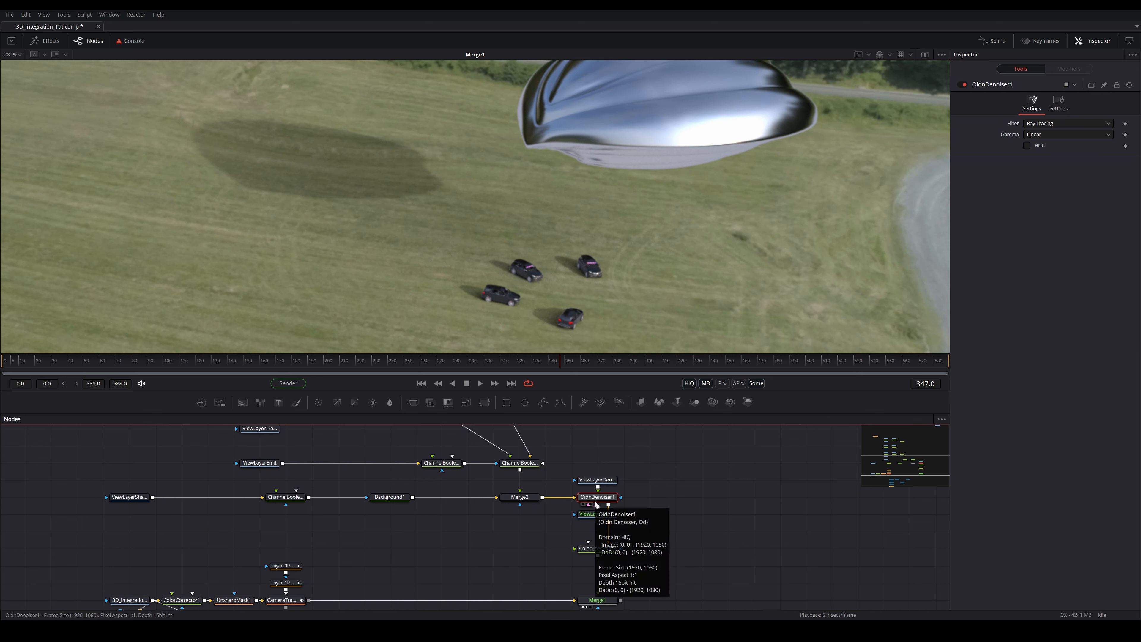
scroll(598, 332, "up", 5)
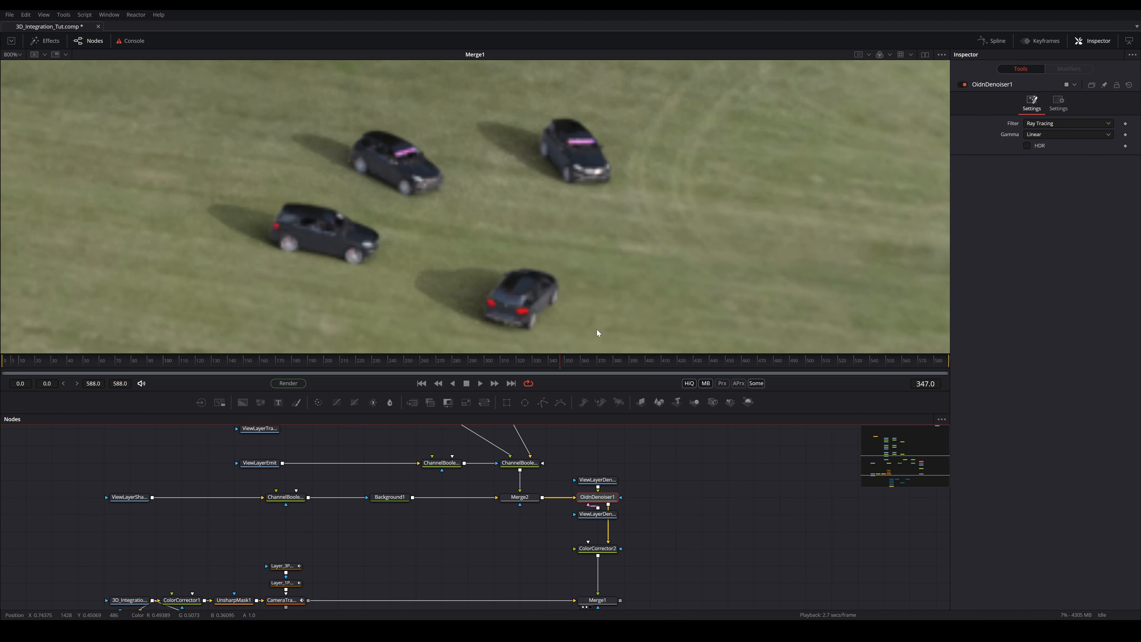
scroll(669, 257, "down", 5)
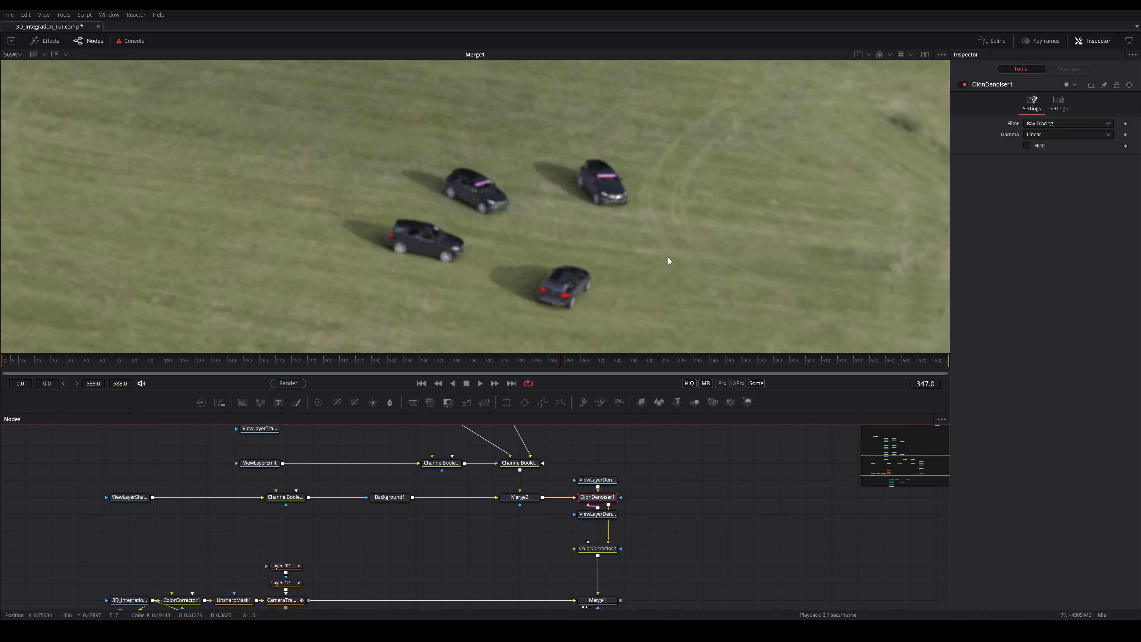
mouse_move(705, 207)
left_mouse_down()
mouse_move(636, 266)
mouse_move(720, 211)
left_mouse_up()
scroll(629, 275, "up", 2)
scroll(633, 297, "up", 1)
scroll(633, 297, "down", 1)
left_click_drag(642, 286, 658, 276)
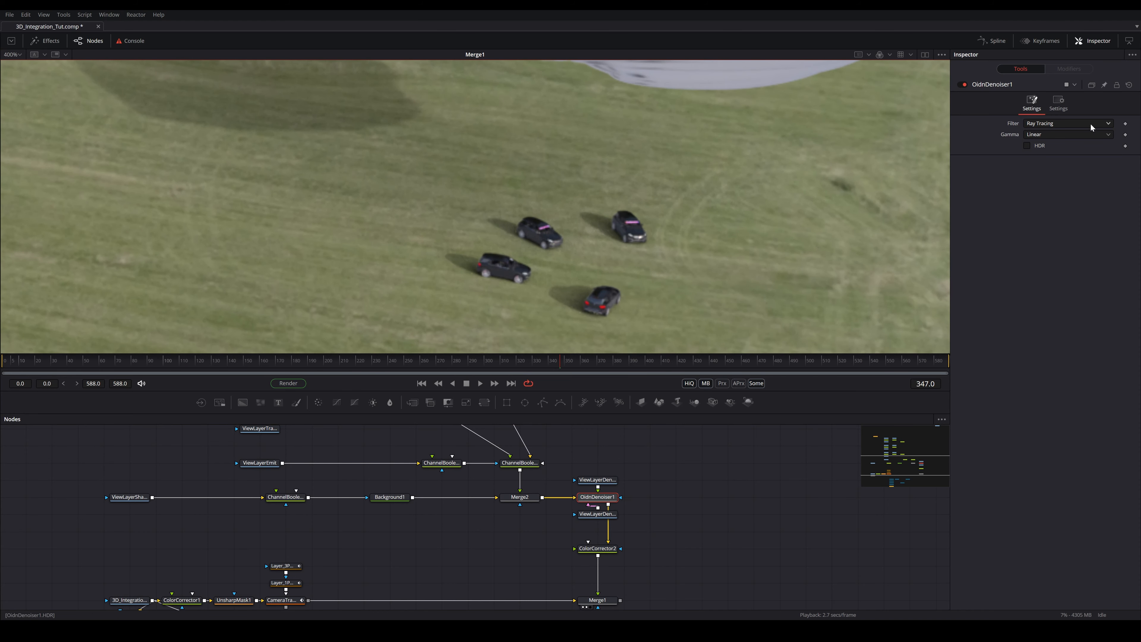
Set the master gamma of ColorCorrector2 to 1.98
left_click(595, 546)
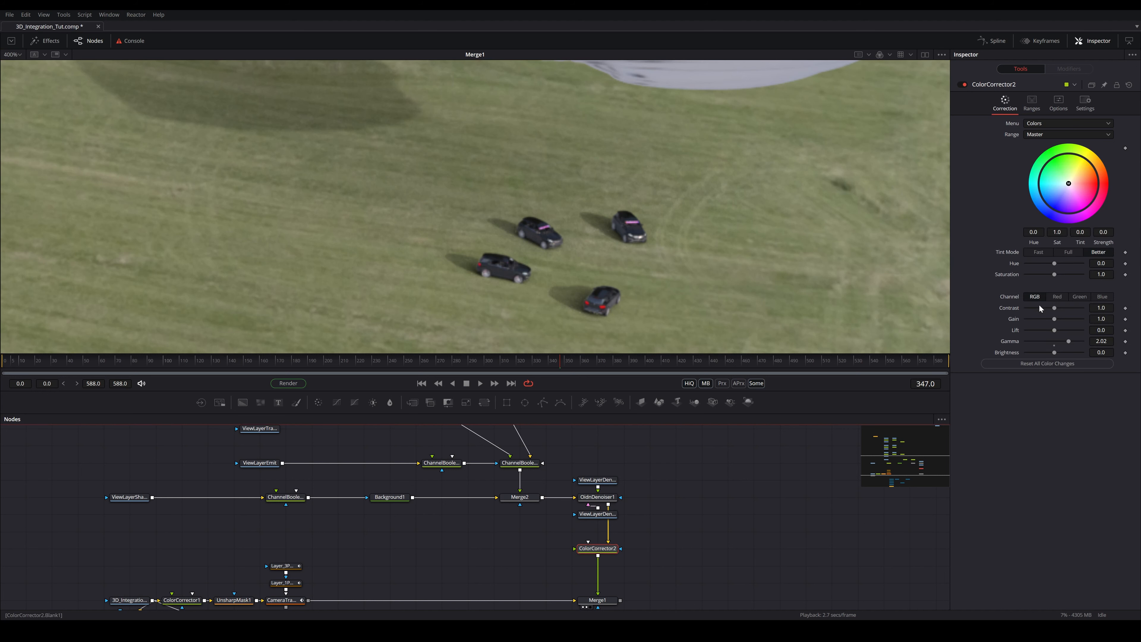
left_click_drag(1070, 343, 1065, 348)
left_click_drag(1067, 346, 1066, 346)
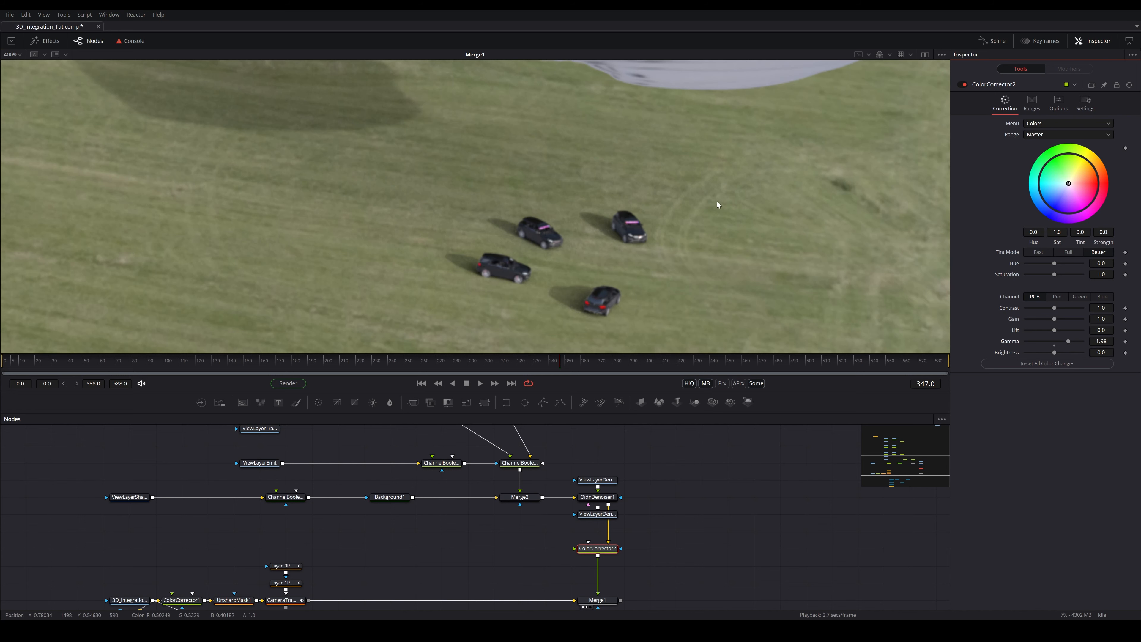
Set the master lift of ColorCorrector2 to -0.005 and its master gain to 1.247
scroll(684, 239, "down", 8)
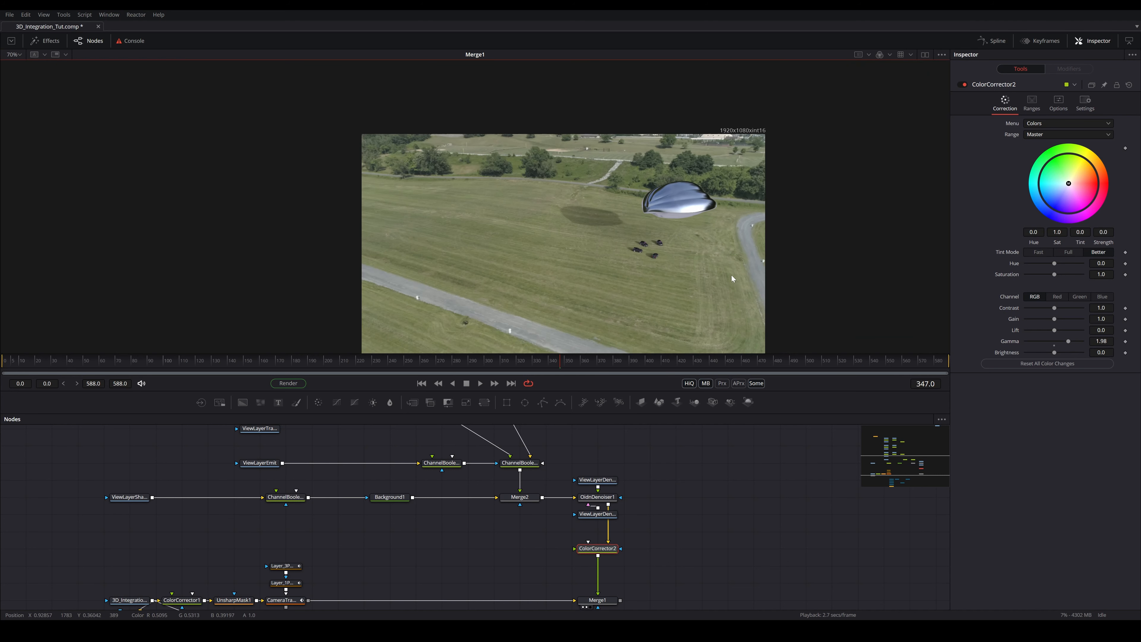
scroll(589, 291, "up", 6)
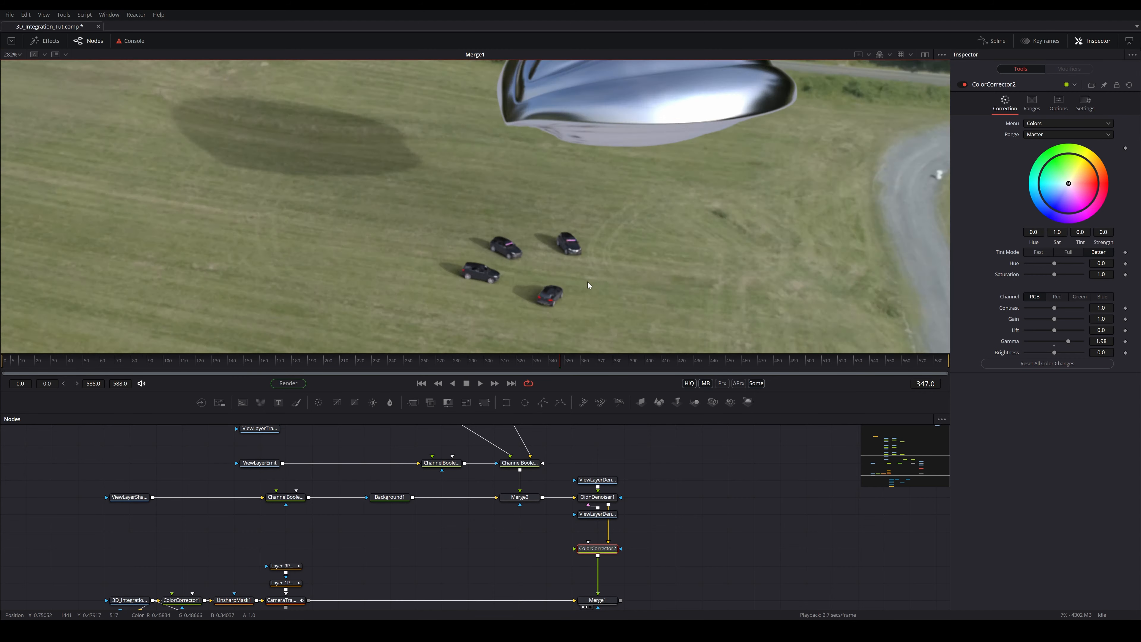
scroll(588, 285, "up", 4)
left_click_drag(618, 274, 597, 309)
left_click(1054, 330)
double_click(1054, 330)
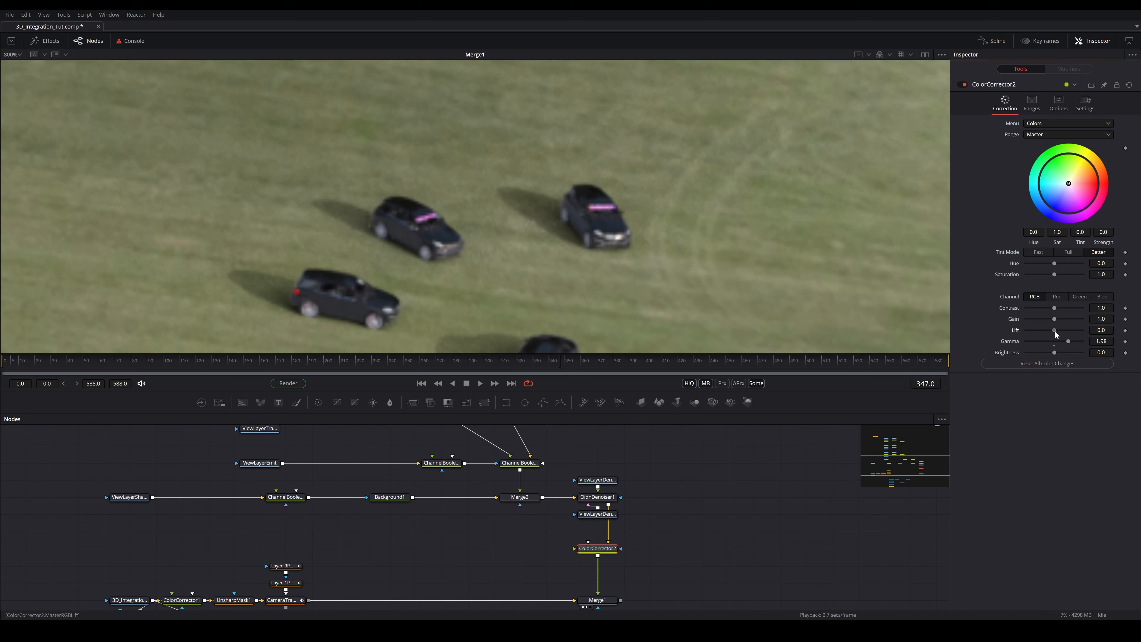
left_click_drag(1053, 330, 1054, 330)
left_click_drag(1053, 319, 1056, 319)
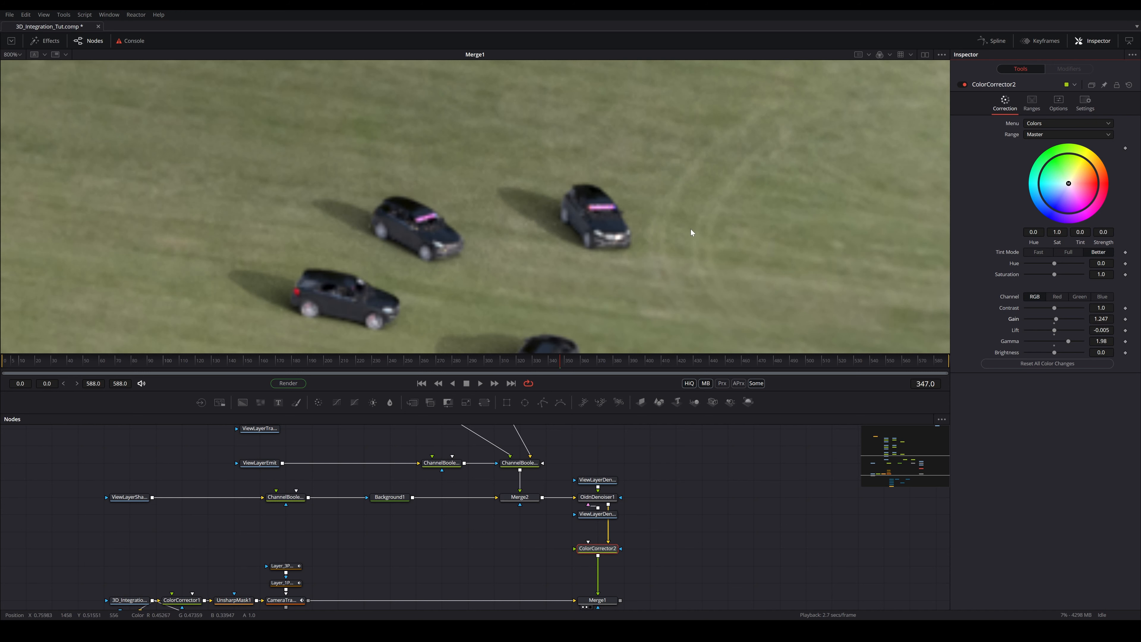
Examine the cars, their shadows, the metallic object and the roadside objects in the Merge1 composite, both overall and up close
scroll(690, 233, "down", 10)
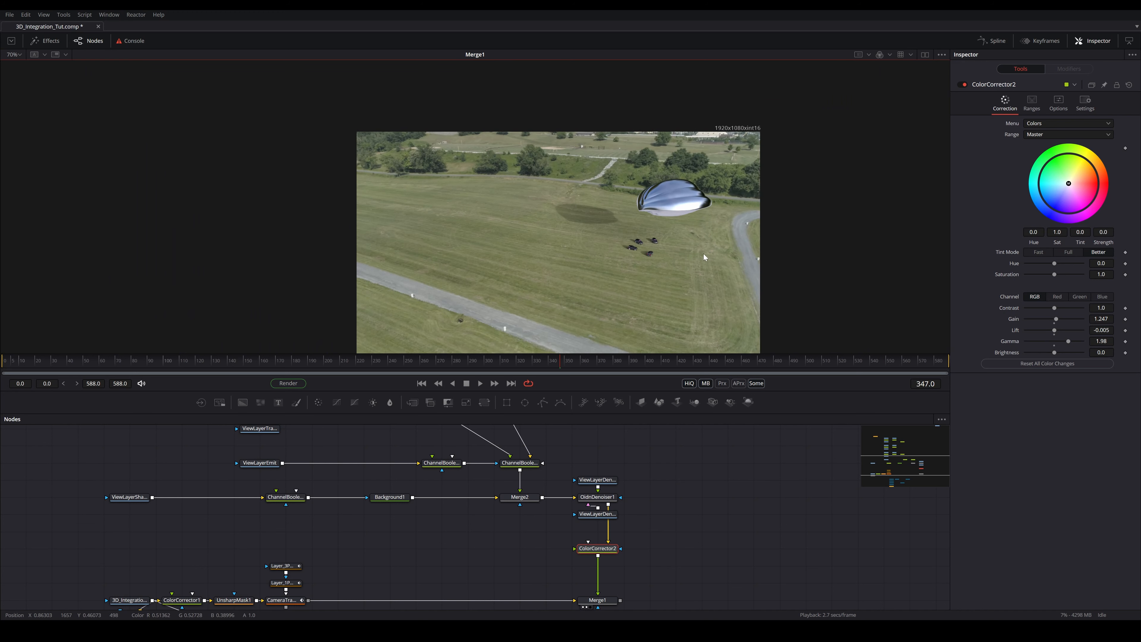
scroll(703, 254, "up", 3)
left_click_drag(658, 213, 676, 255)
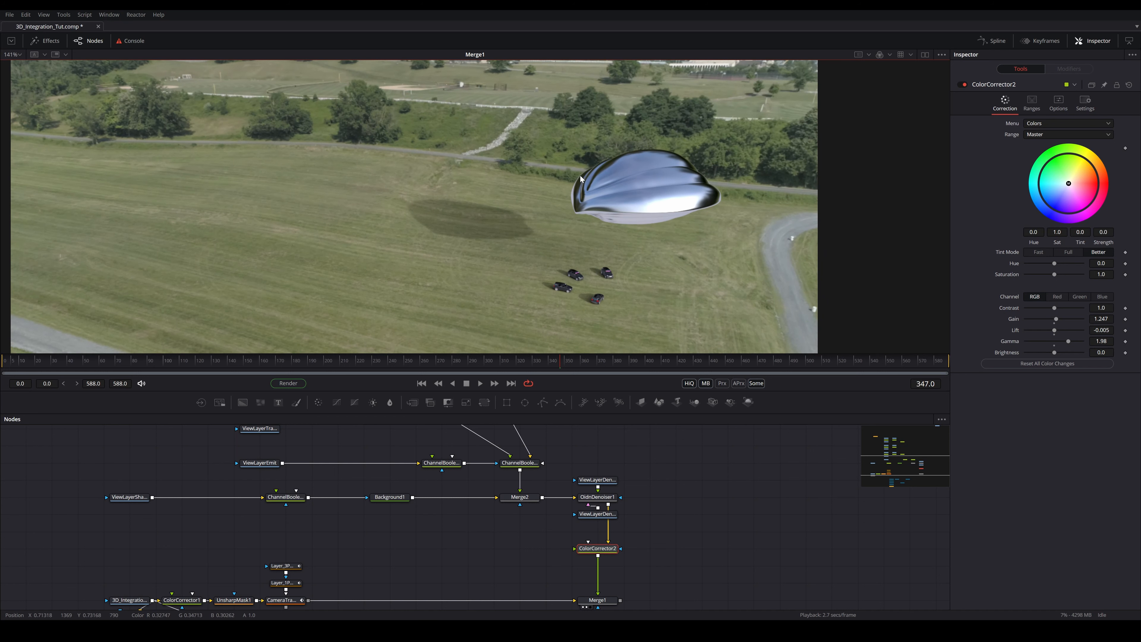
scroll(619, 270, "up", 5)
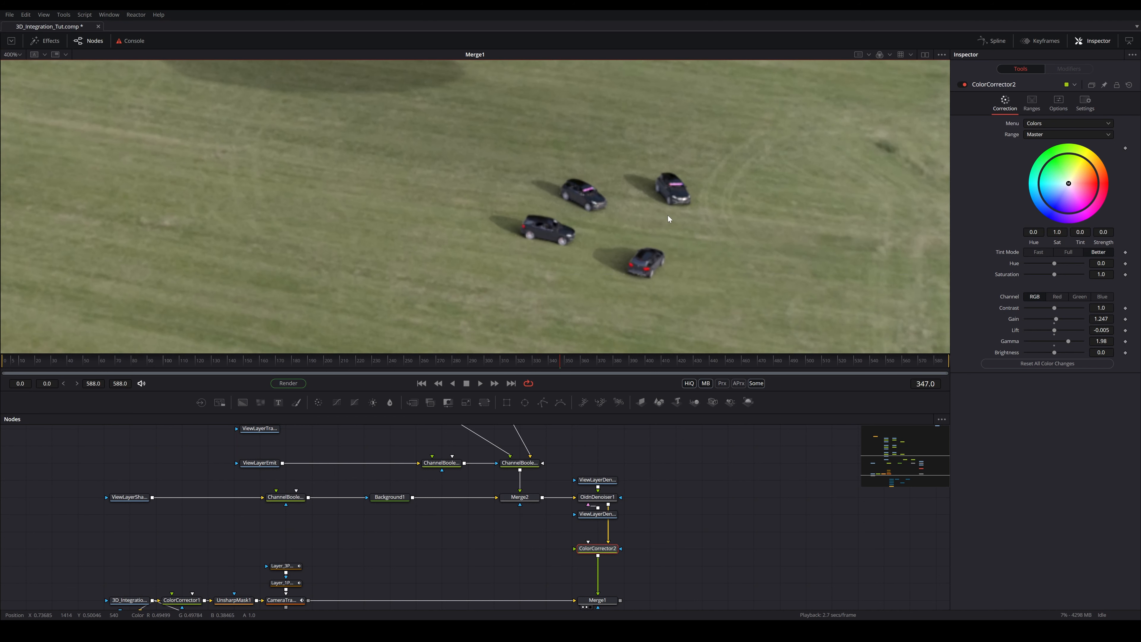
scroll(659, 255, "up", 3)
scroll(649, 251, "down", 2)
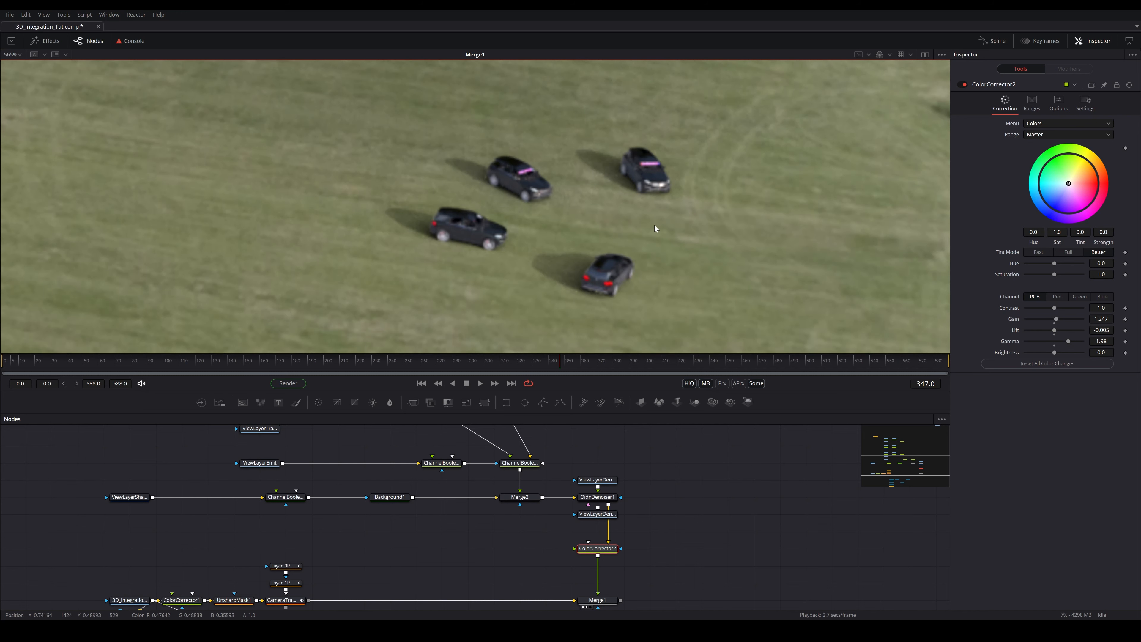
scroll(654, 224, "down", 2)
left_click_drag(648, 224, 621, 255)
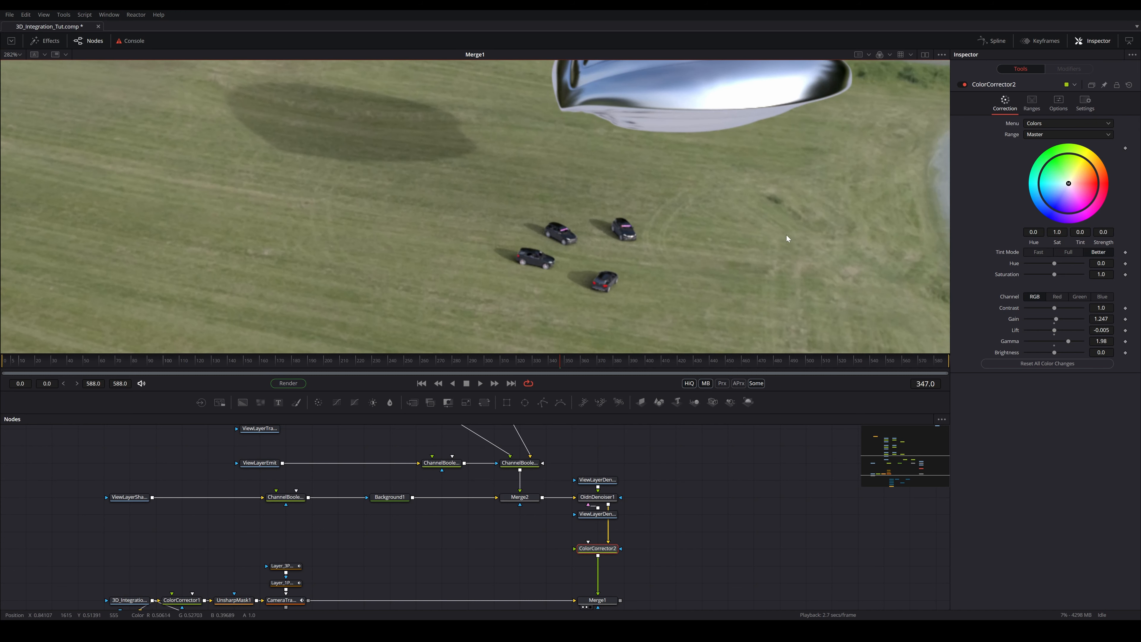
left_click_drag(786, 236, 732, 251)
left_click_drag(706, 291, 674, 253)
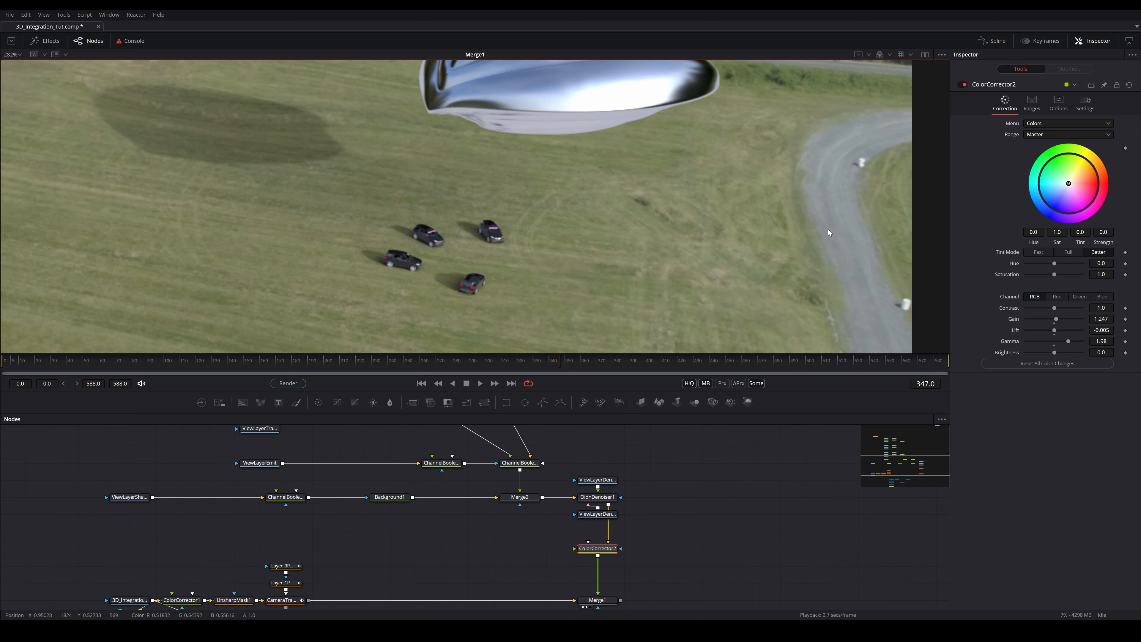
left_click_drag(515, 234, 600, 212)
scroll(565, 257, "up", 3)
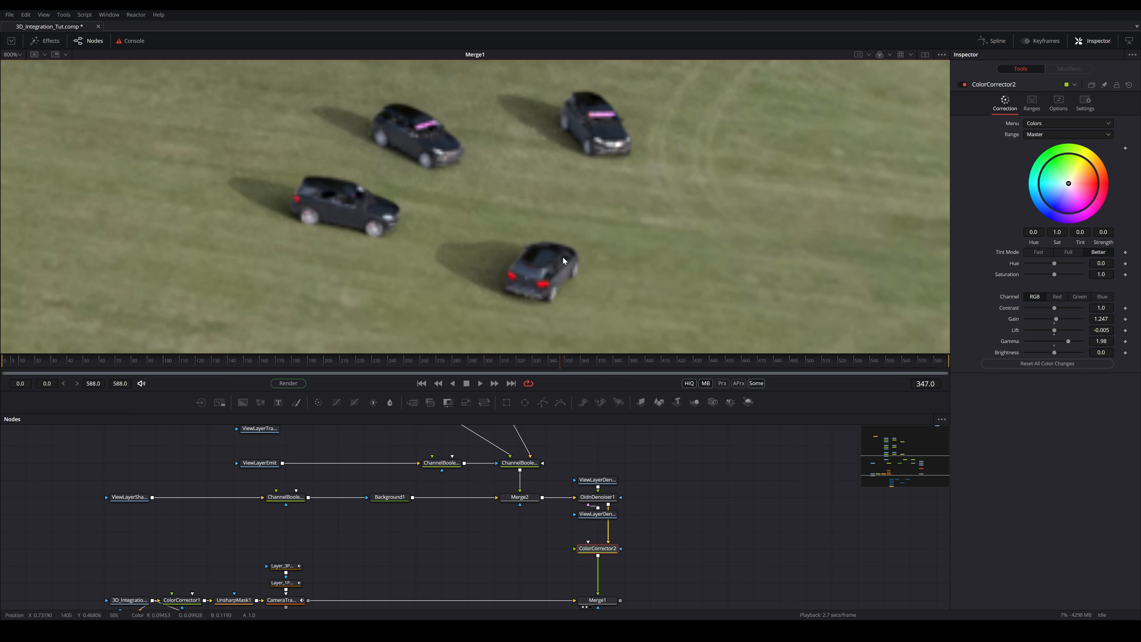
scroll(565, 256, "down", 2)
left_click_drag(573, 253, 616, 283)
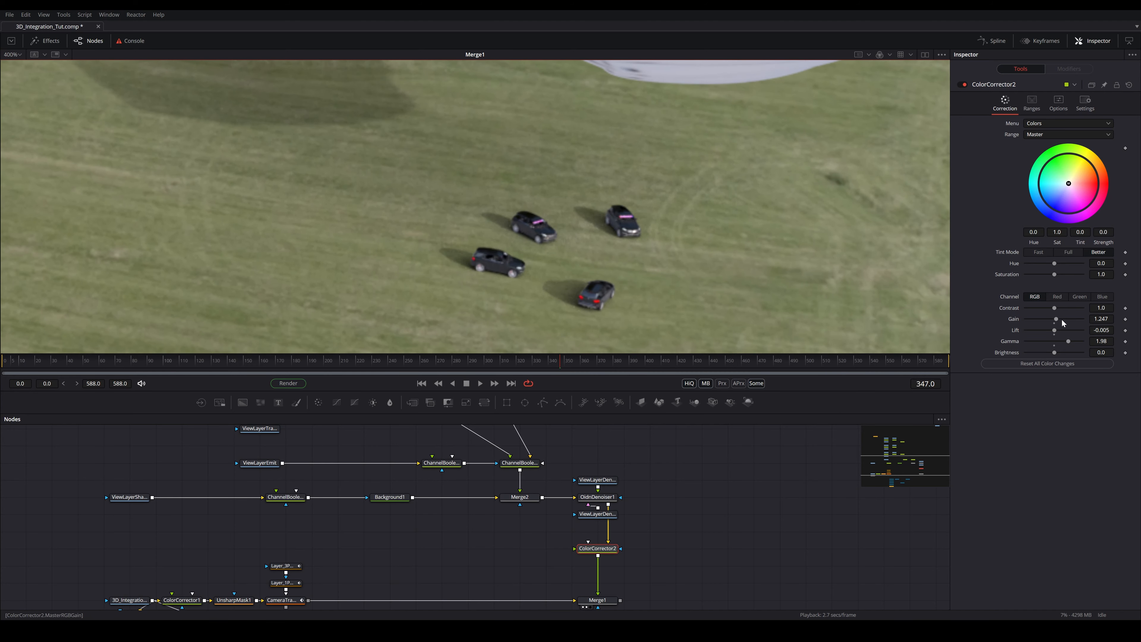
Raise the master gain of ColorCorrector2 to 2.08 and check the metallic object's highlights in the composite
left_click_drag(1056, 320, 1062, 320)
scroll(784, 214, "down", 4)
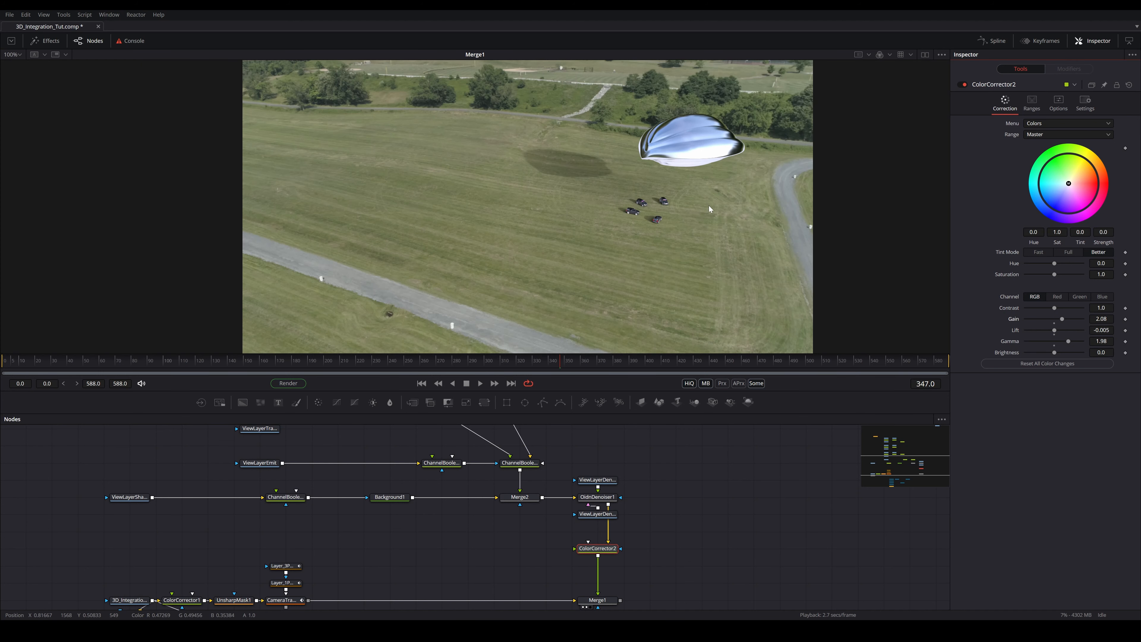
left_click_drag(744, 200, 696, 258)
scroll(696, 258, "up", 4)
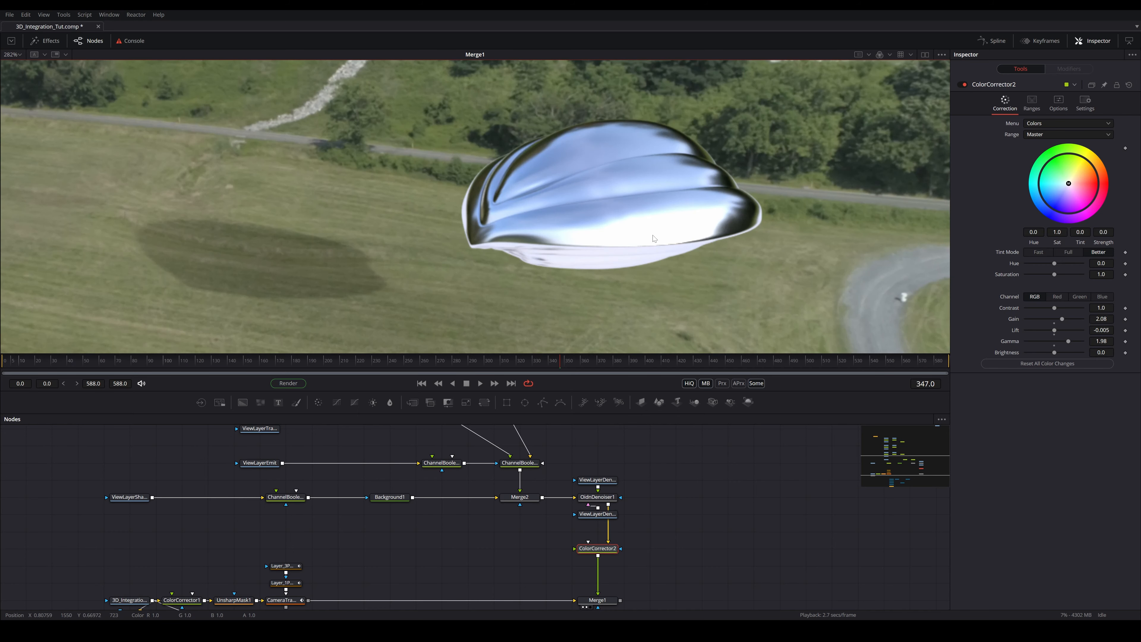
Insert a Color Corrector between ViewLayerGlossDir and its Channel Booleans node, and show ViewLayerGlossDir in the viewer
scroll(344, 482, "up", 8)
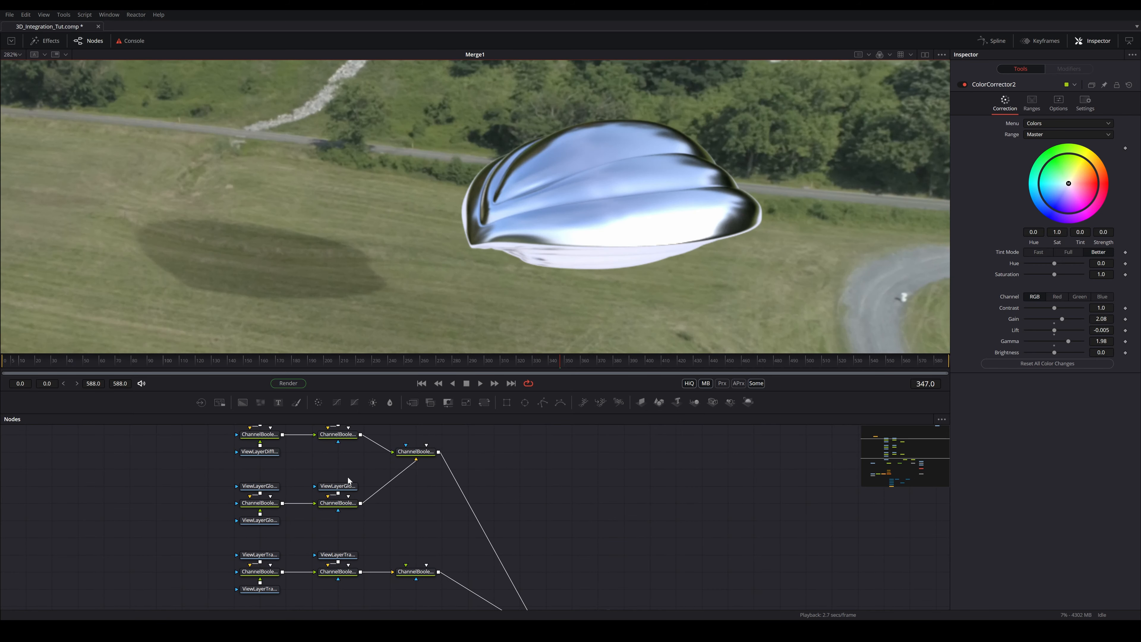
left_click_drag(263, 512, 263, 494)
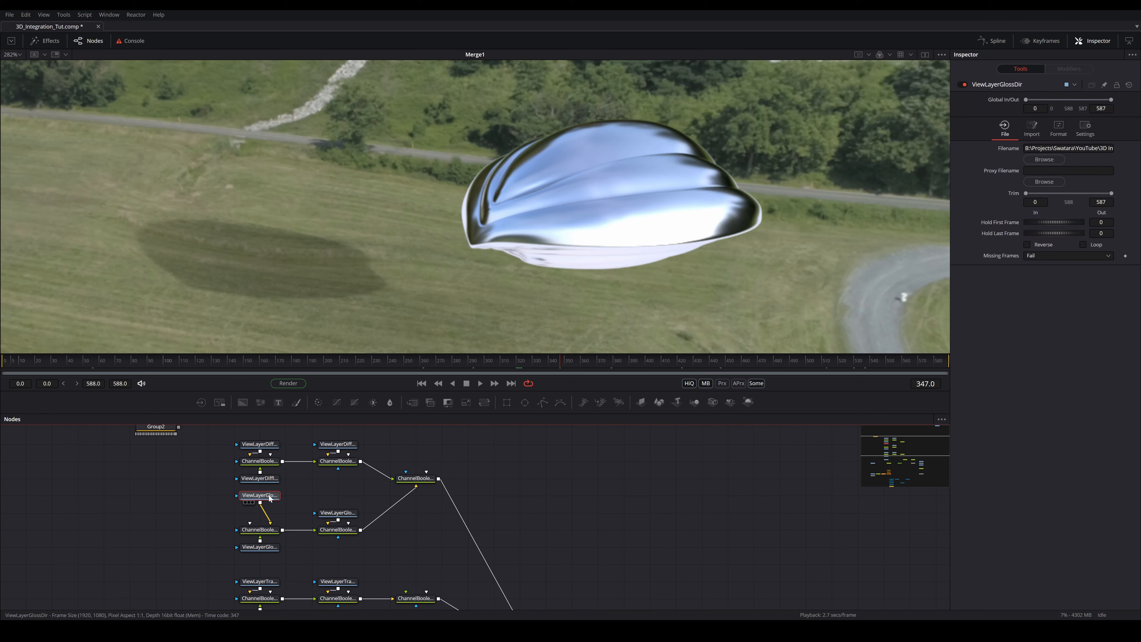
scroll(504, 231, "down", 5)
scroll(512, 247, "up", 6)
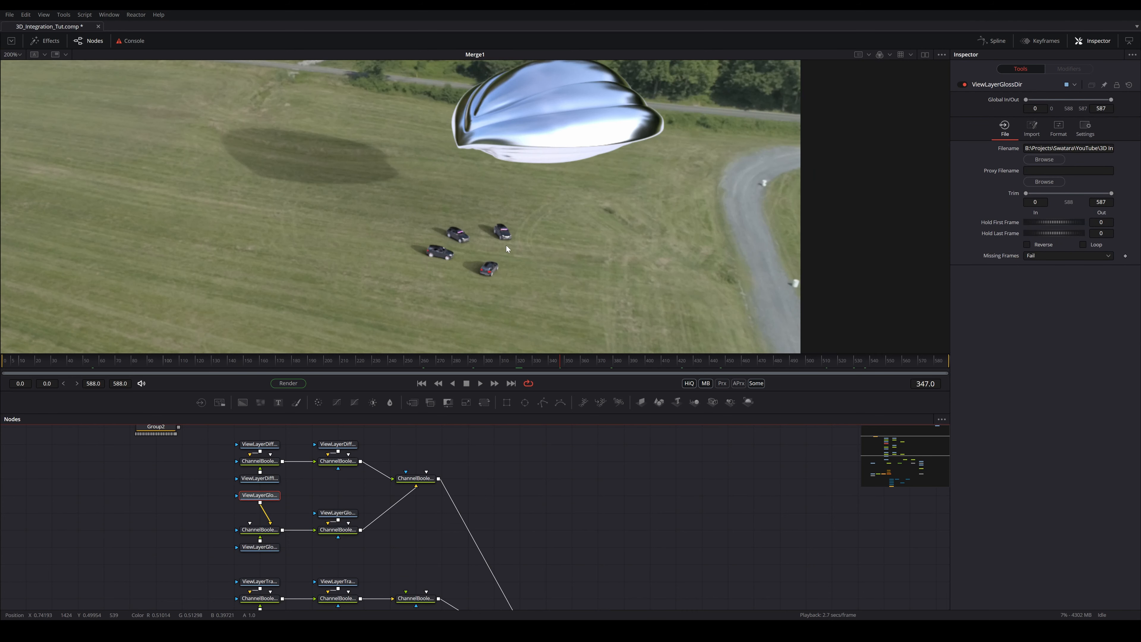
left_click_drag(384, 401, 397, 257)
left_click_drag(531, 189, 510, 324)
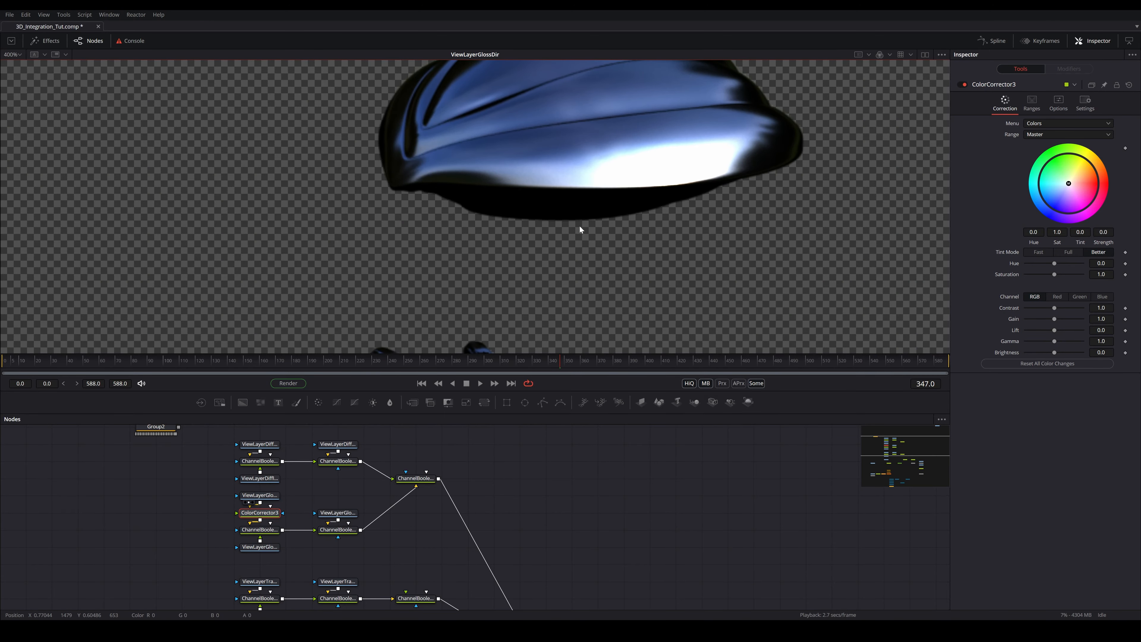
left_click_drag(579, 224, 563, 259)
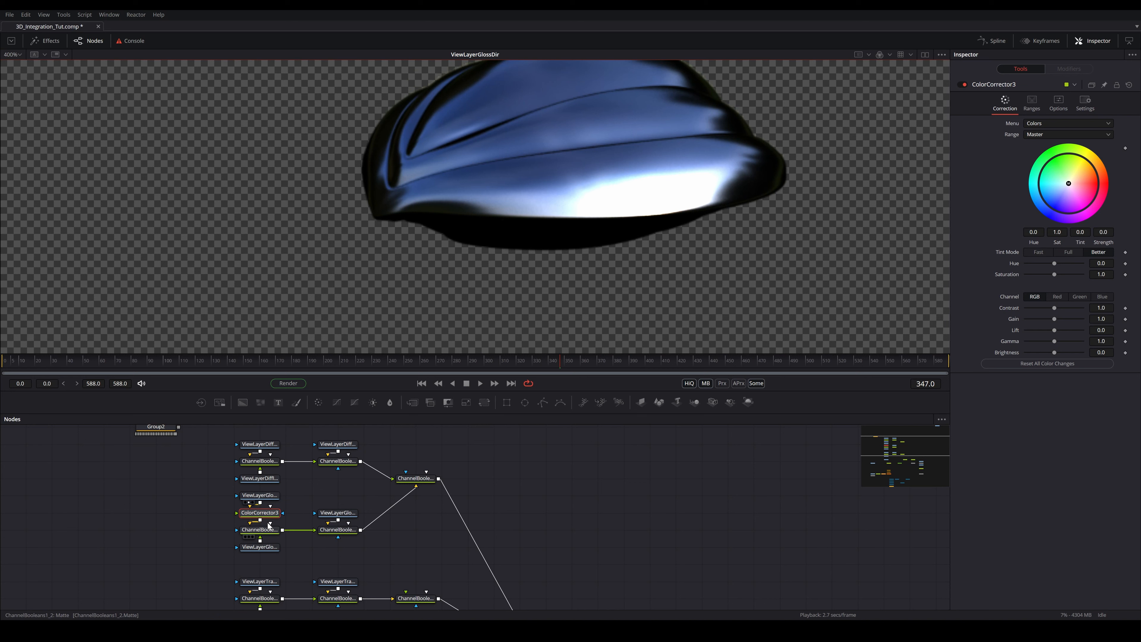
Show Merge1 in the viewer again and return to ColorCorrector3 in the node graph
scroll(359, 521, "down", 3)
scroll(542, 501, "down", 5)
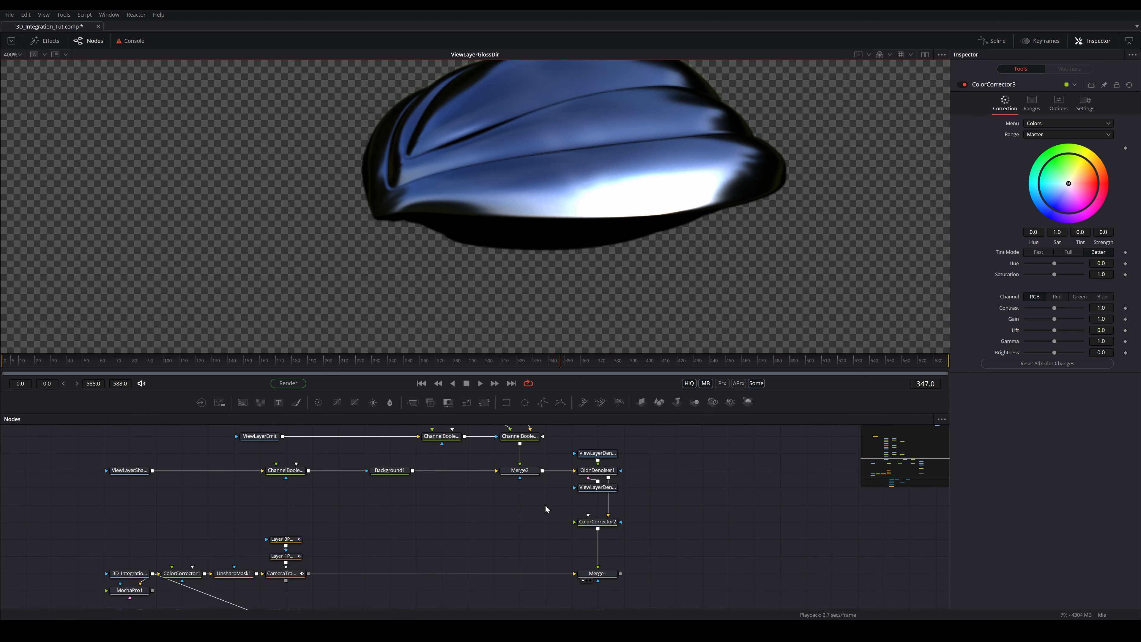
left_click_drag(597, 573, 587, 249)
scroll(617, 215, "down", 2)
left_click_drag(681, 223, 656, 208)
scroll(332, 515, "up", 6)
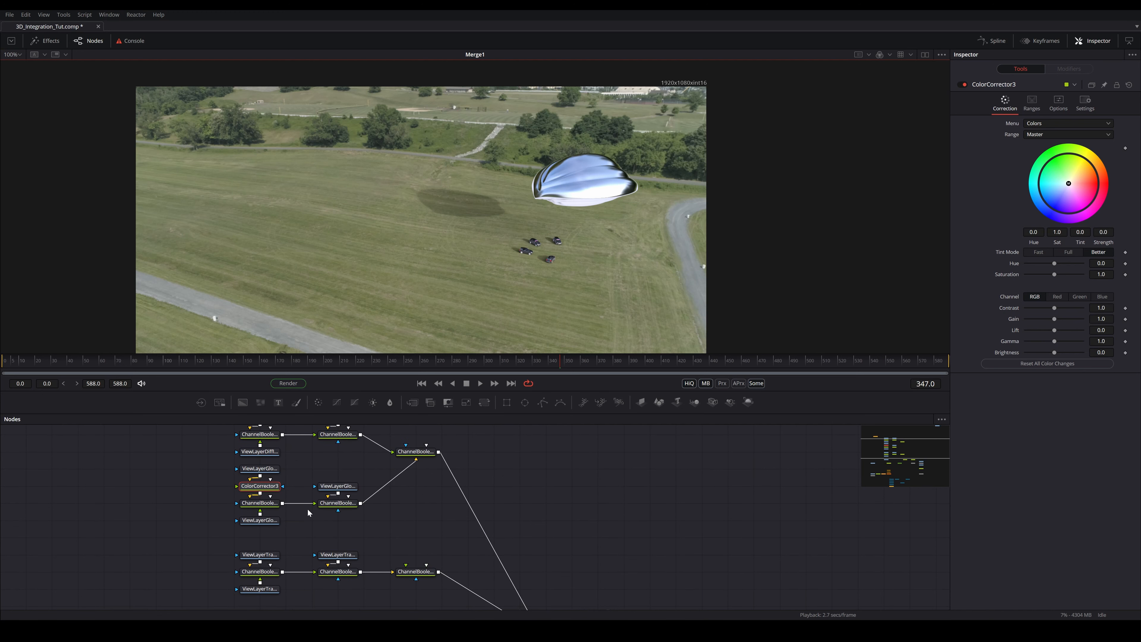
Switch ColorCorrector3 to the Highlights range and try lowering the highlights gamma
left_click(1058, 103)
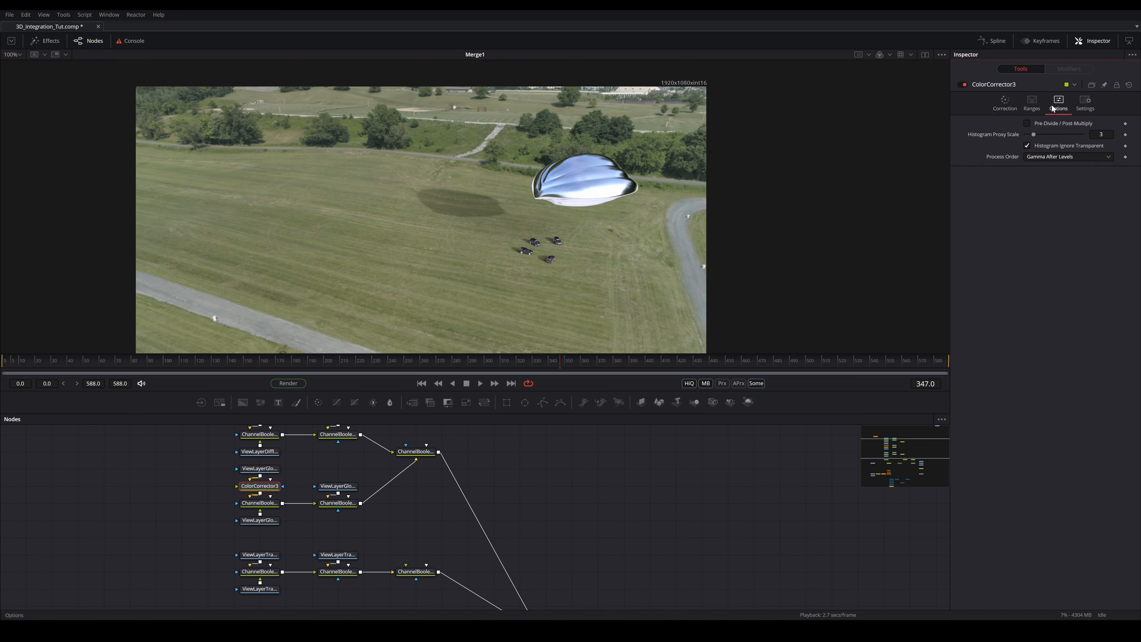
left_click(1003, 111)
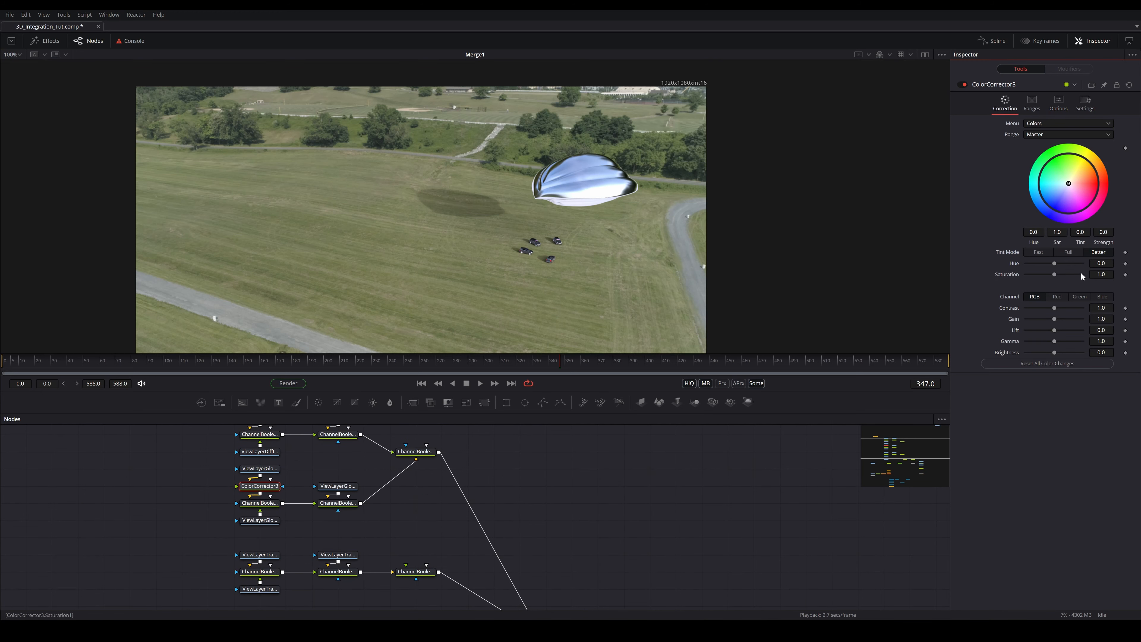
left_click(1050, 125)
left_click(1045, 125)
left_click(1038, 137)
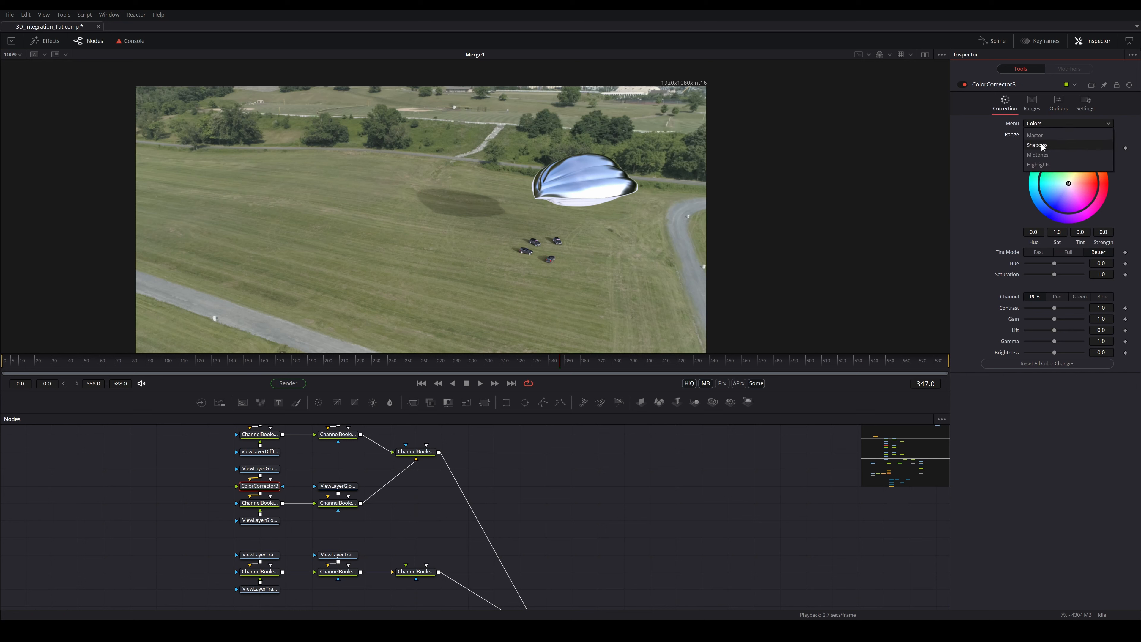
left_click(1045, 166)
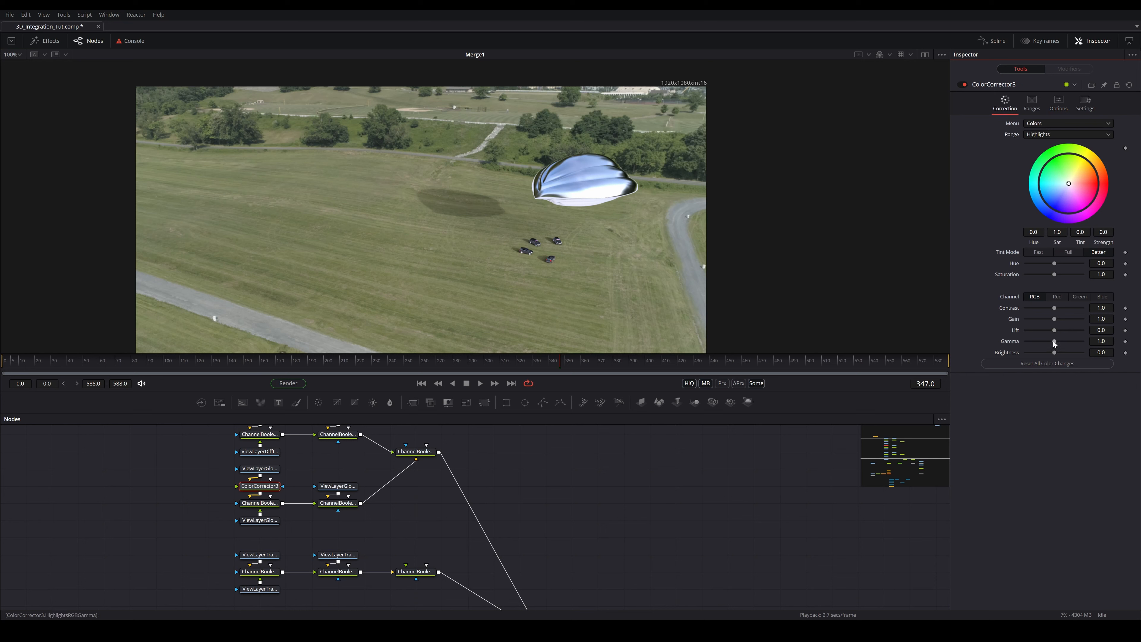
mouse_move(1055, 341)
left_mouse_down()
mouse_move(1020, 345)
mouse_move(1052, 343)
left_mouse_up()
Return ColorCorrector3 to the Master range and set its master gamma to 0.86
left_click(1039, 123)
left_click(1039, 123)
left_click(1042, 135)
left_click(1051, 106)
left_click_drag(1054, 340, 1053, 340)
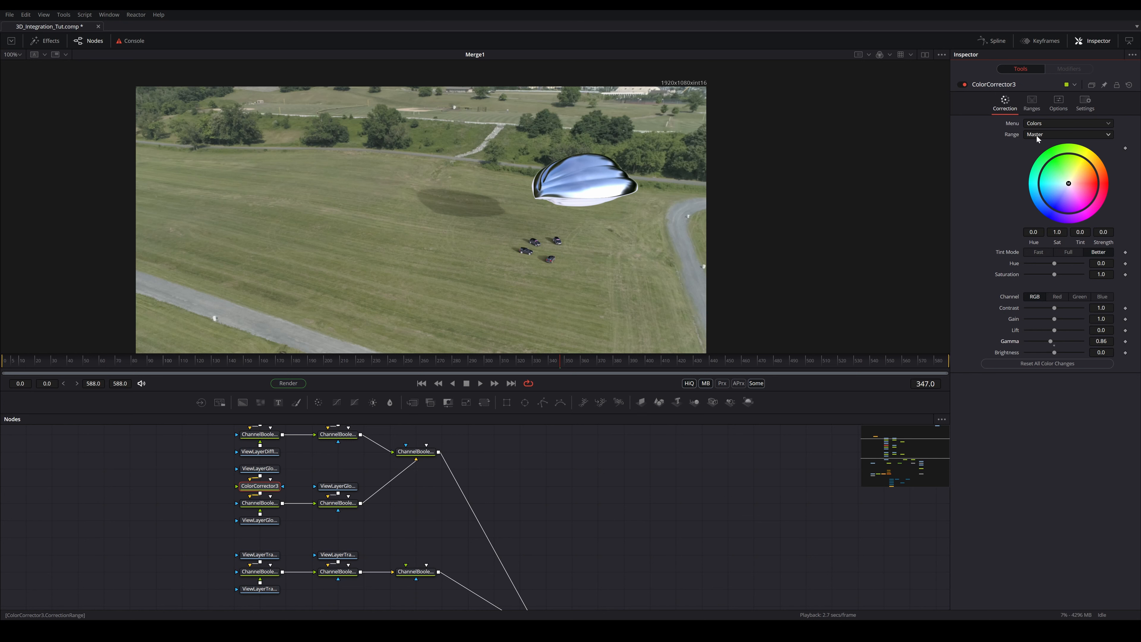
Inspect the metallic object's reflections up close and switch ColorCorrector3 to the Shadows range
scroll(624, 159, "up", 8)
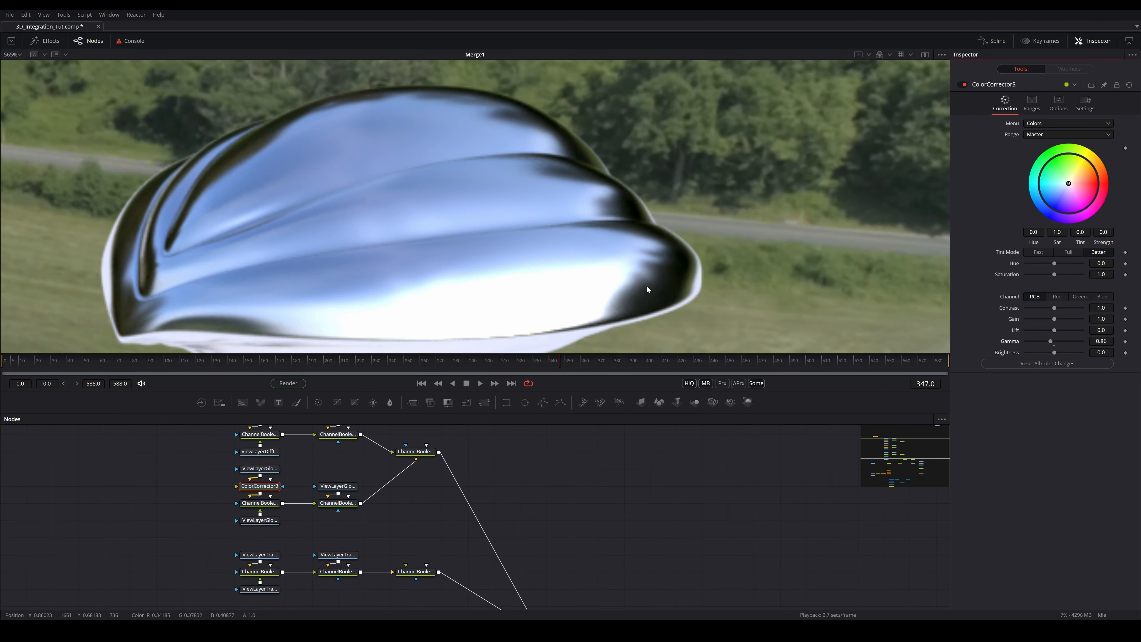
scroll(624, 282, "down", 6)
scroll(611, 283, "up", 5)
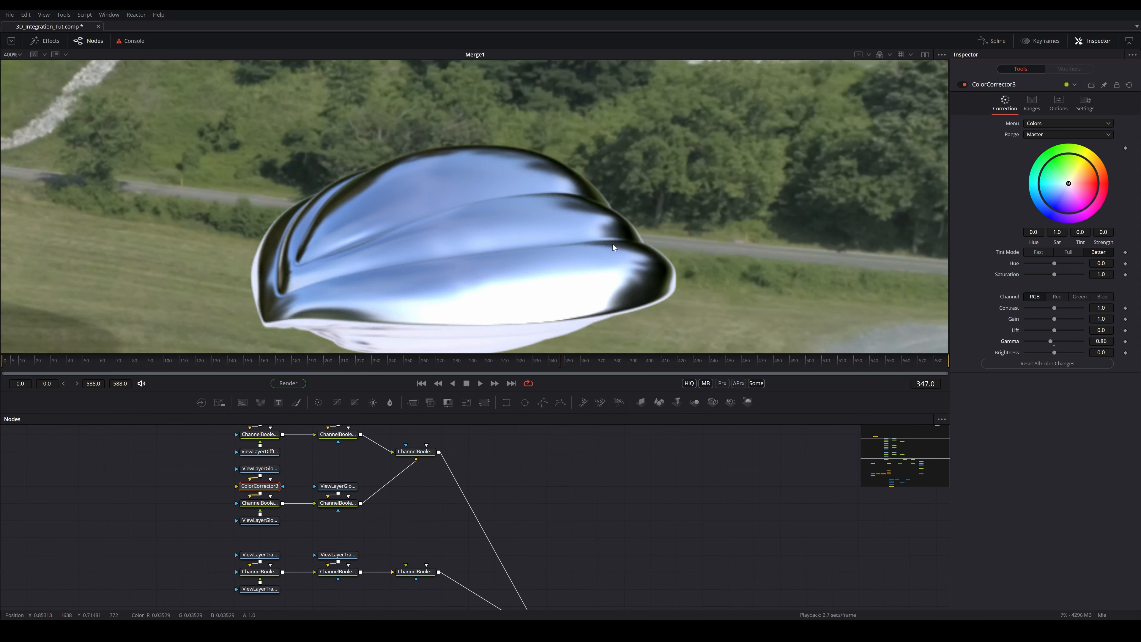
left_click_drag(607, 281, 679, 246)
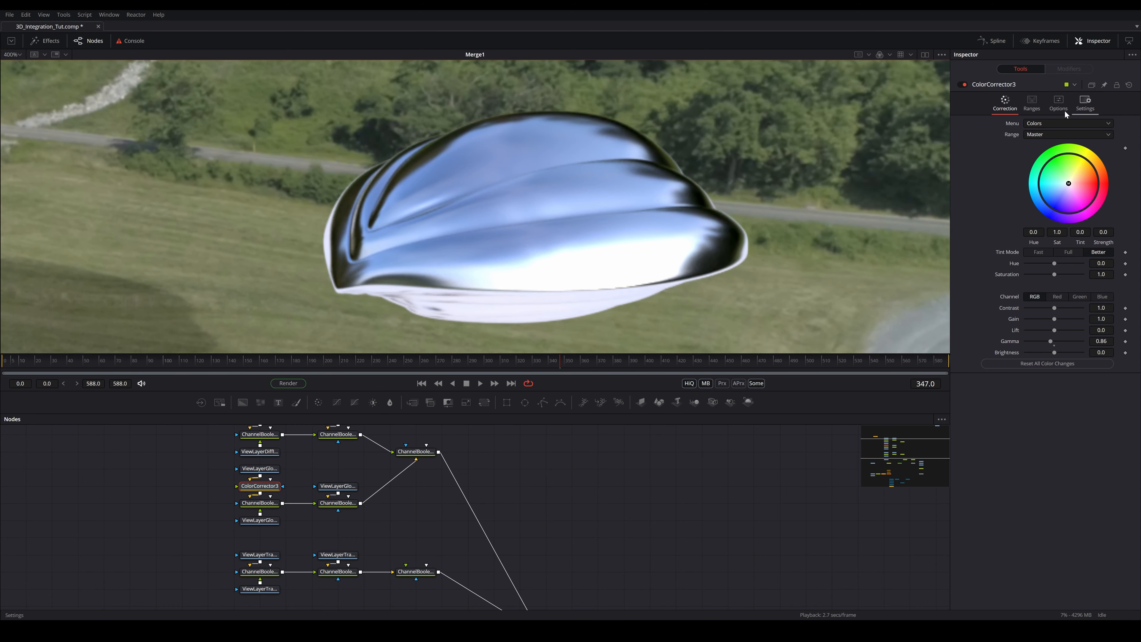
left_click(1038, 135)
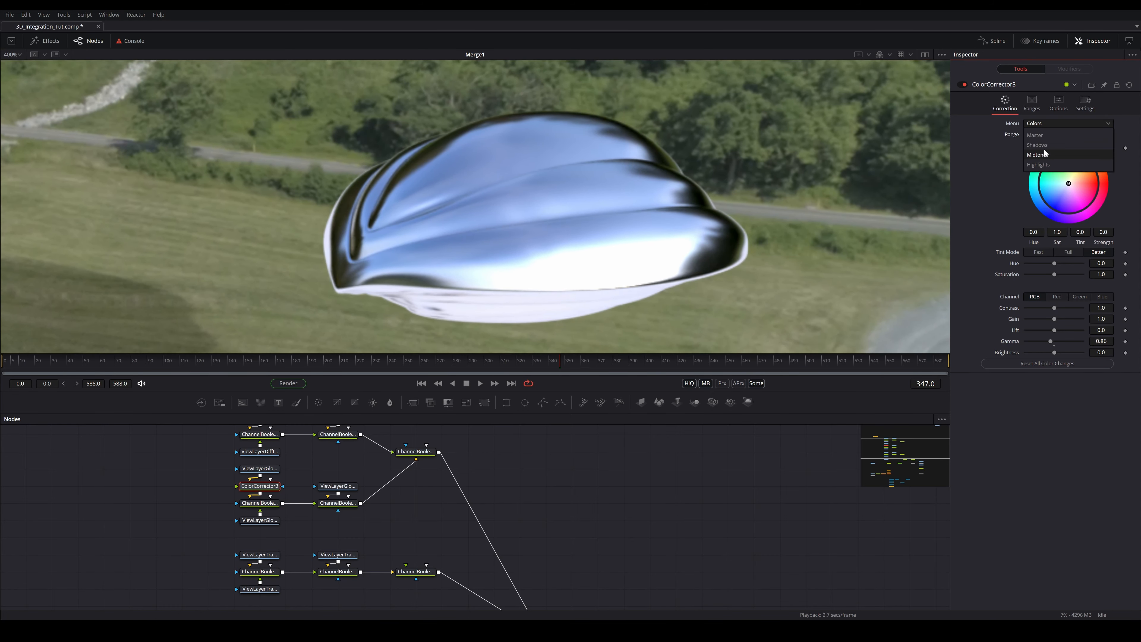
left_click(1041, 147)
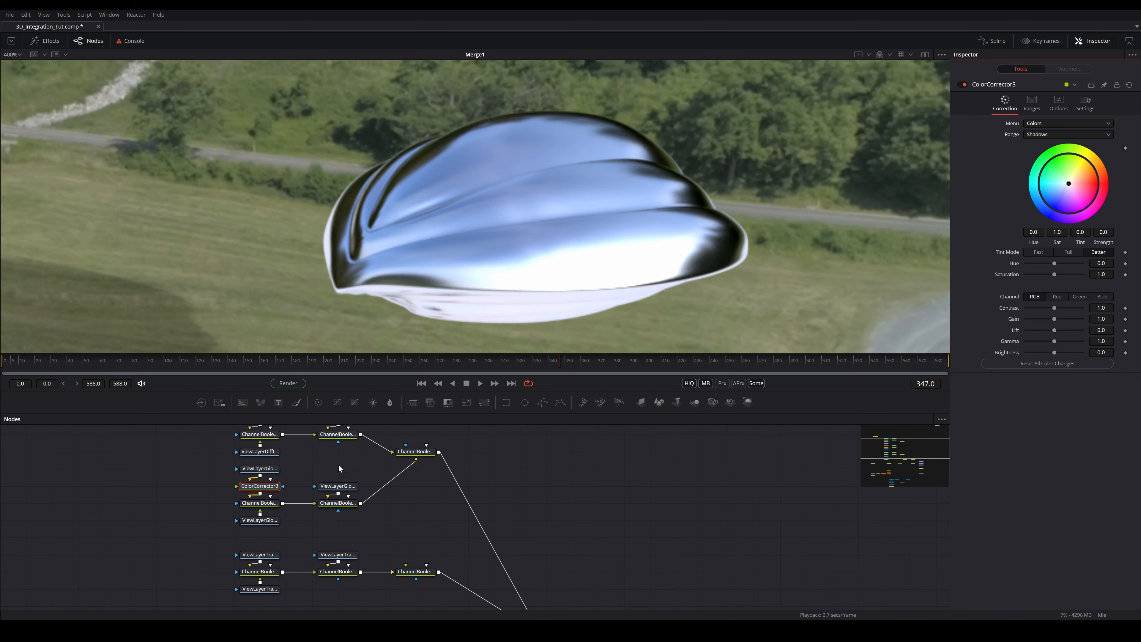
Show ViewLayerGlossInd in the viewer and insert a Color Corrector between it and its Channel Booleans node
key("1")
key("1")
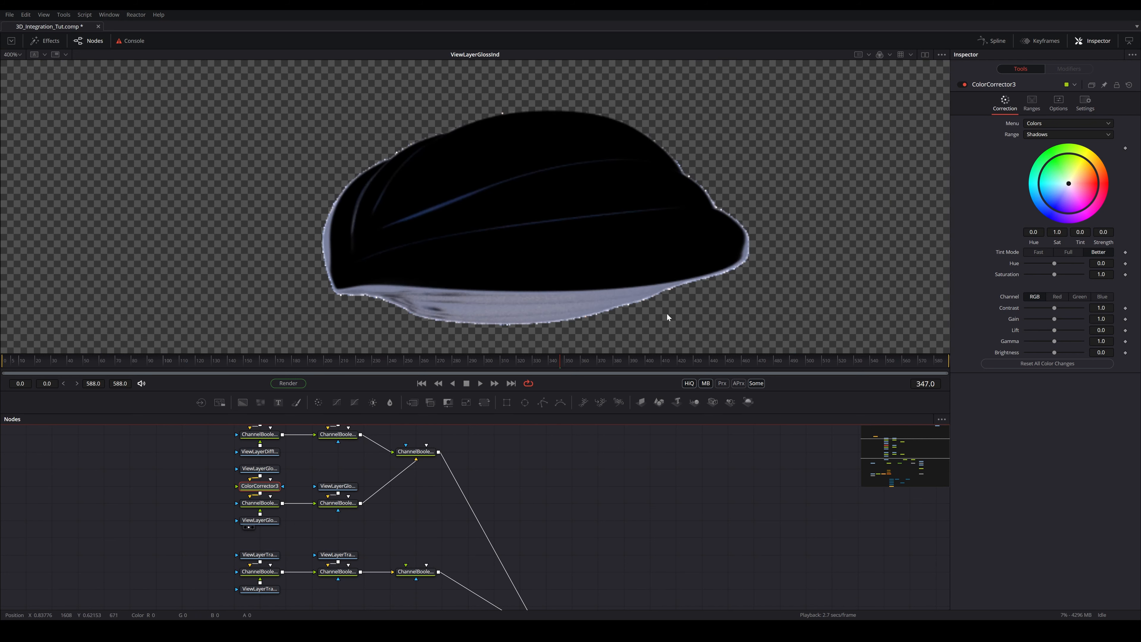
left_click(263, 520)
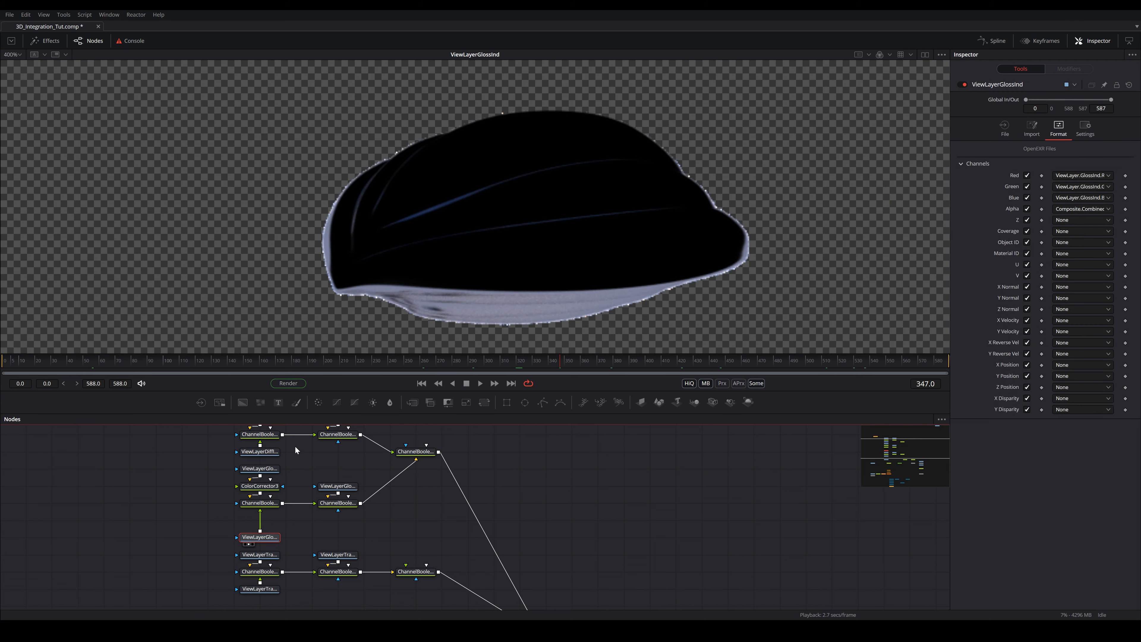
left_click_drag(337, 402, 421, 560)
Move the transmission pass nodes down to make room and place ViewLayerGlossInd directly beneath ColorCorrector4
scroll(292, 523, "down", 1)
left_click_drag(429, 514, 261, 580)
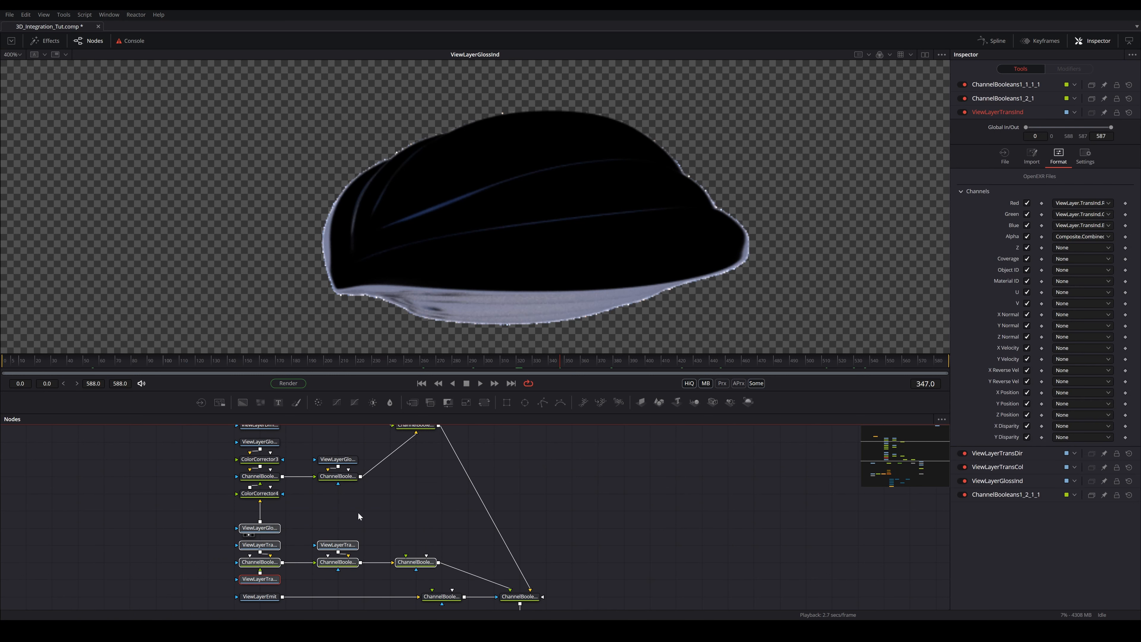
scroll(358, 512, "up", 1)
scroll(313, 533, "down", 1)
left_click(279, 533)
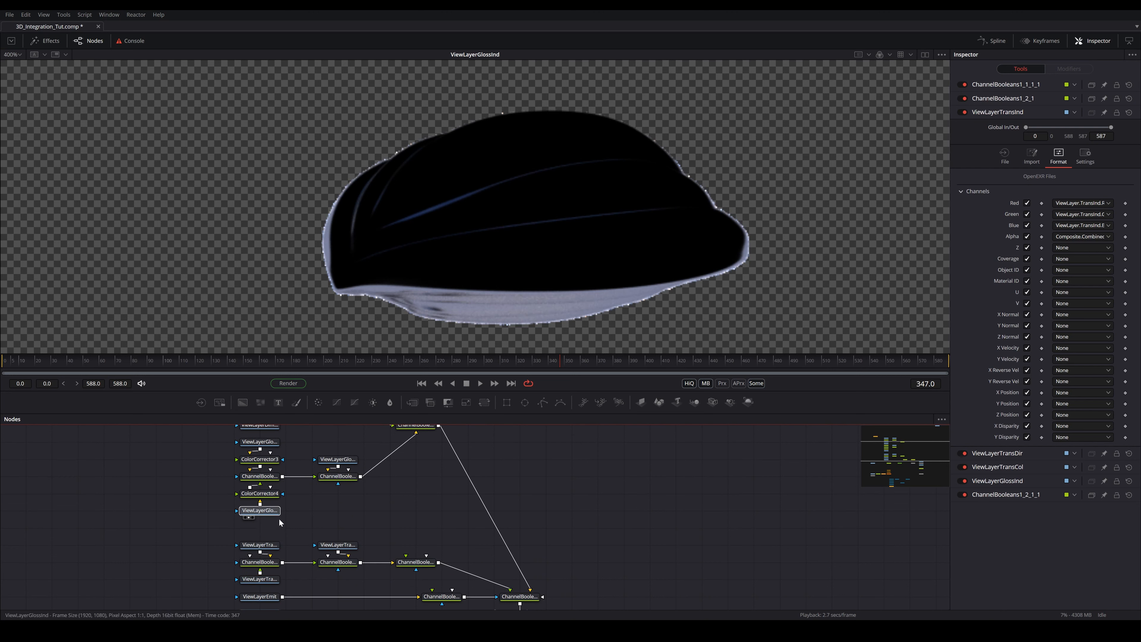
Select the group of diffuse pass nodes and move it slightly up, away from the glossy pass nodes
scroll(302, 510, "up", 3)
left_click_drag(338, 510, 264, 462)
left_click_drag(333, 493, 332, 459)
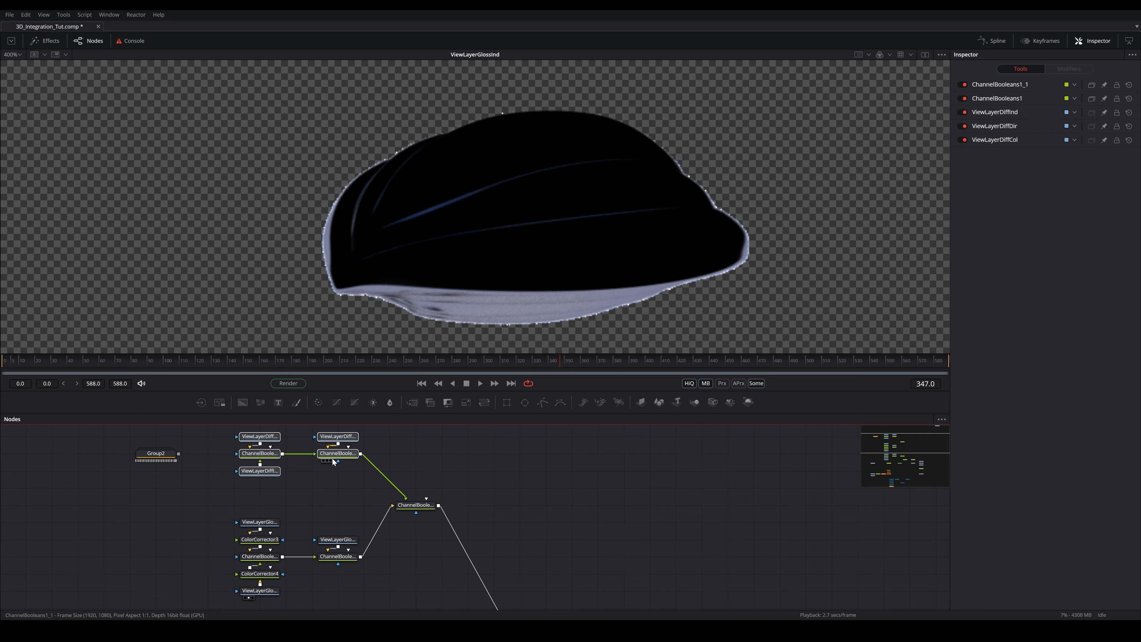
scroll(343, 513, "down", 1)
Switch ColorCorrector4 to the Shadows range and enable its Pre-Divide / Post-Multiply option
left_click(275, 542)
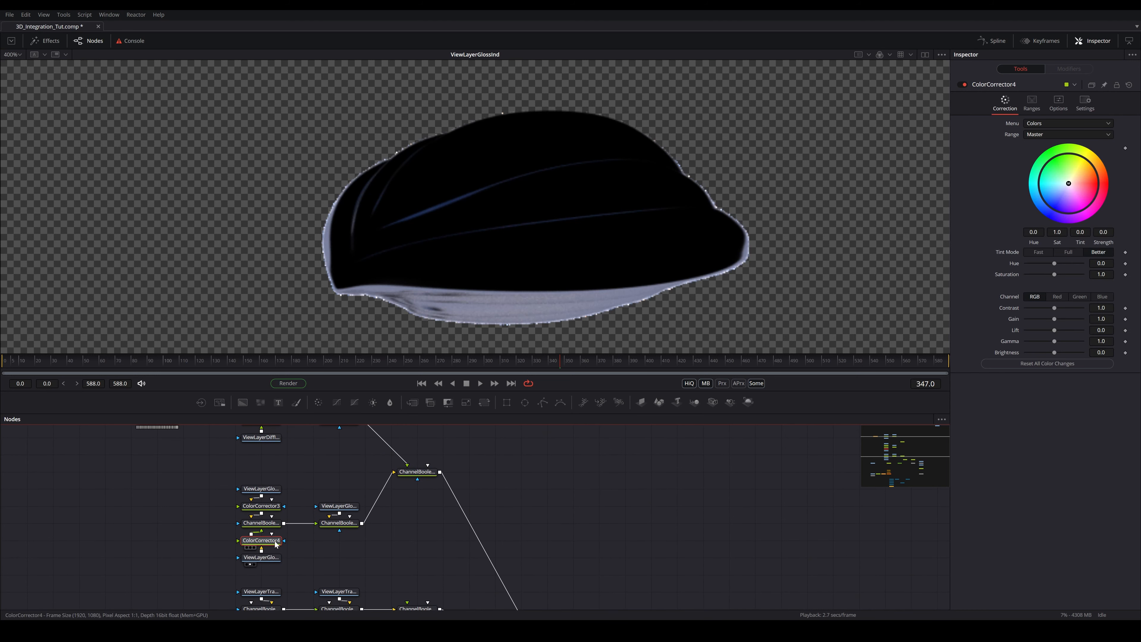
left_click(1050, 124)
left_click(1034, 123)
left_click(1033, 134)
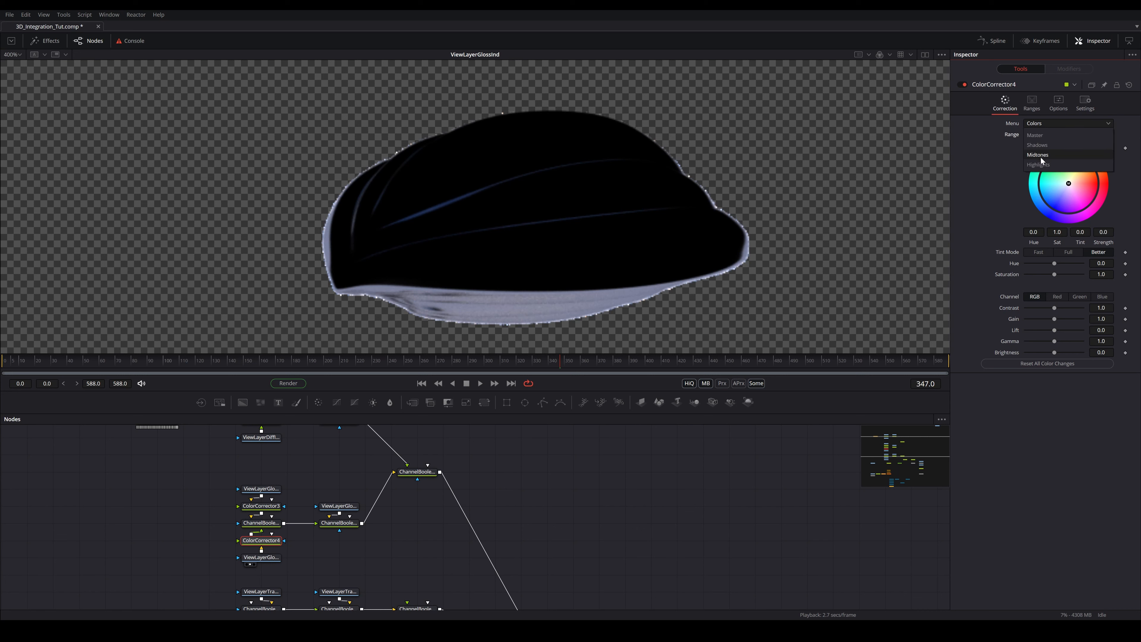
left_click(1037, 144)
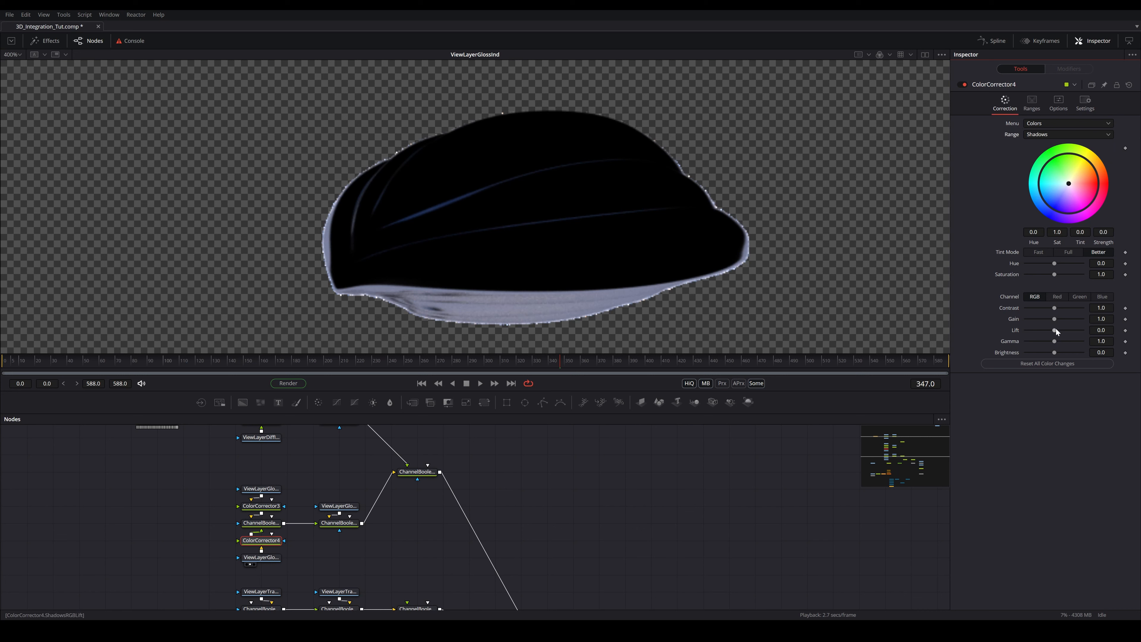
left_click(1058, 103)
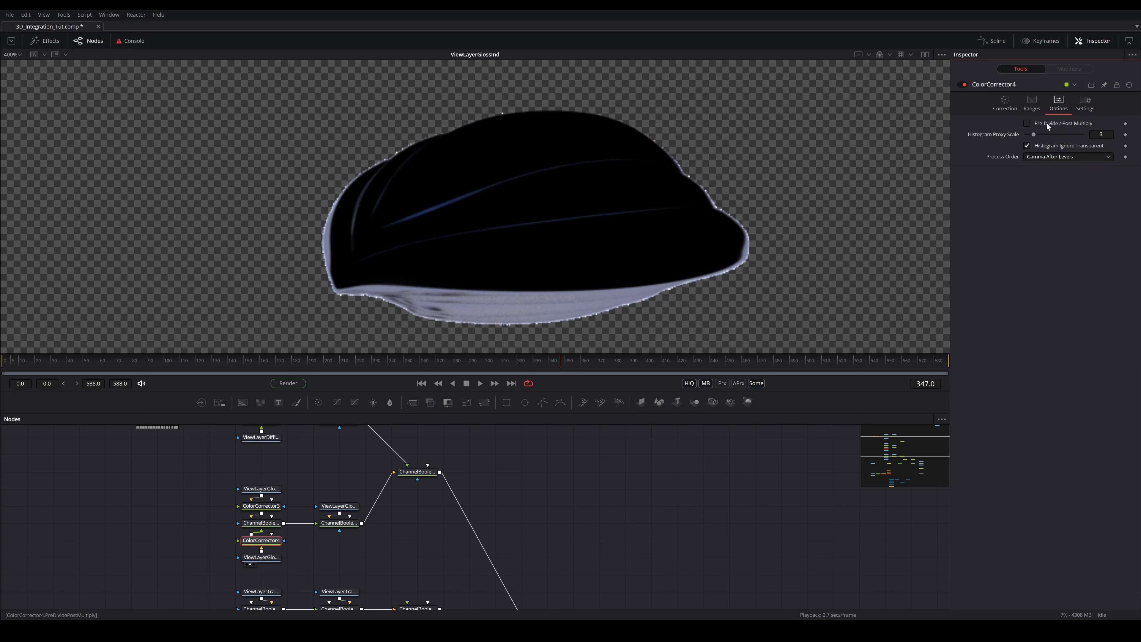
left_click(1005, 104)
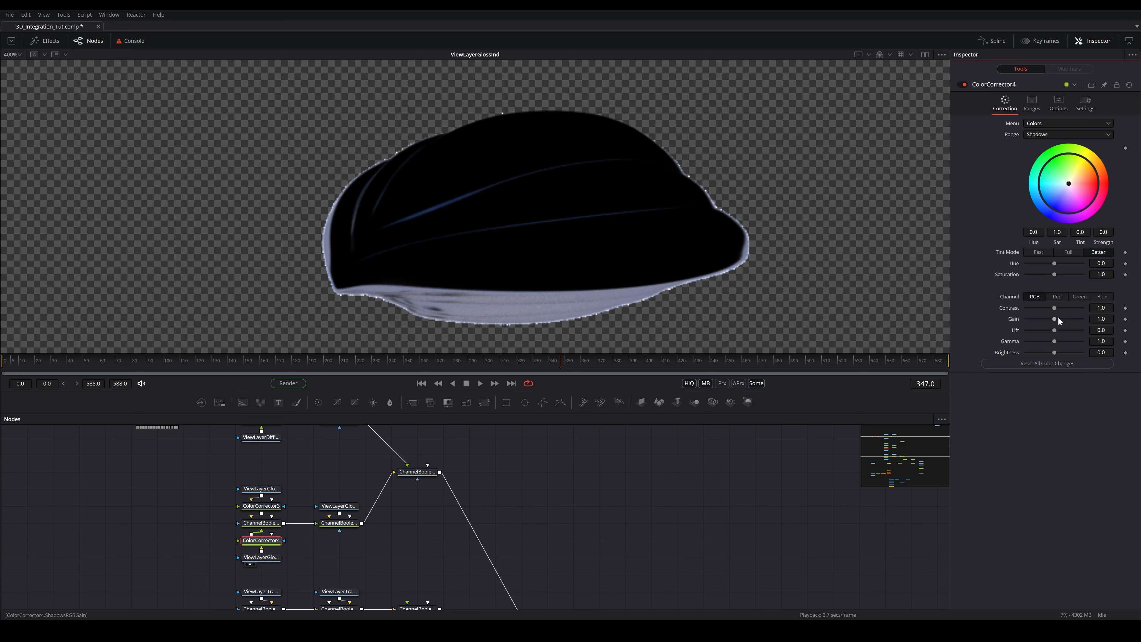
left_click(1058, 104)
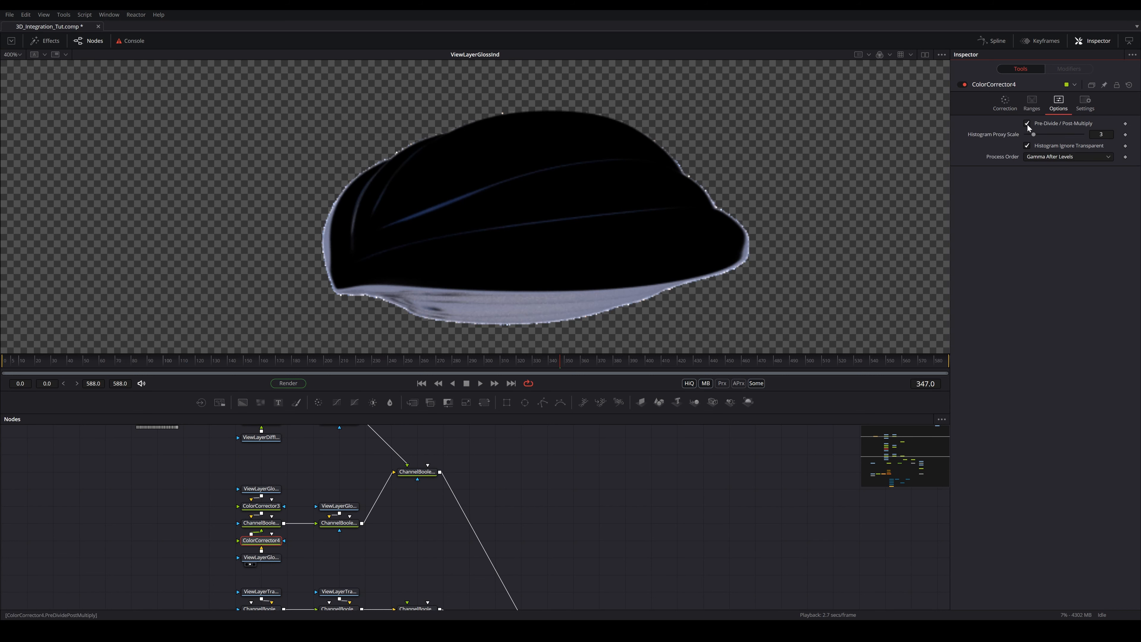
left_click(1004, 104)
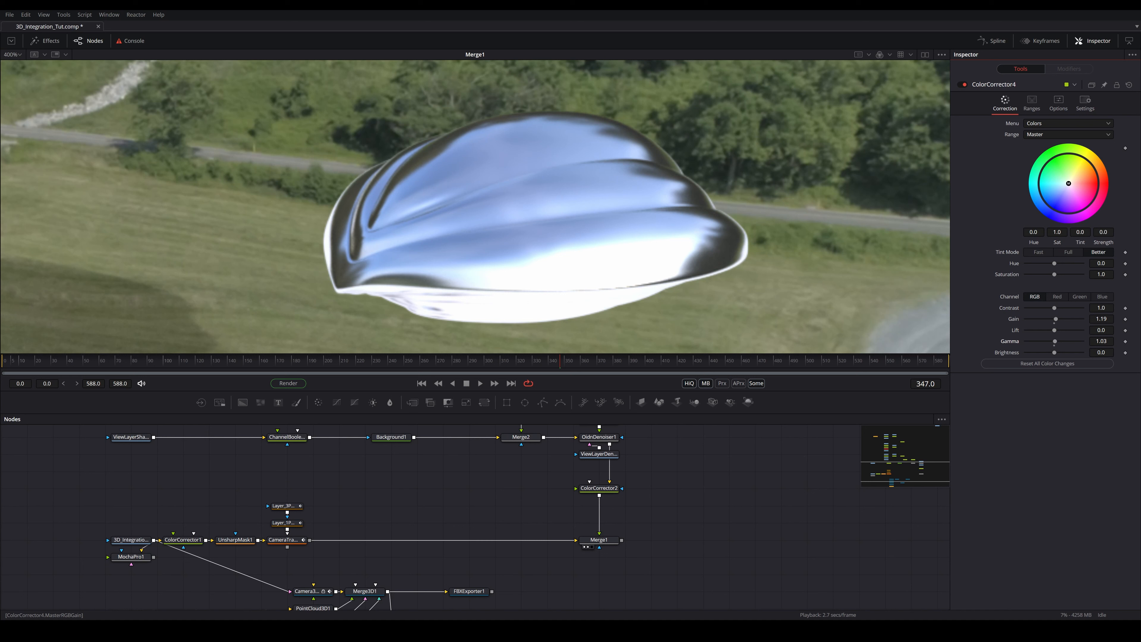
Lower ColorCorrector4's master gain to 1.074
left_click_drag(1100, 318, 1091, 318)
left_click_drag(1100, 318, 1096, 318)
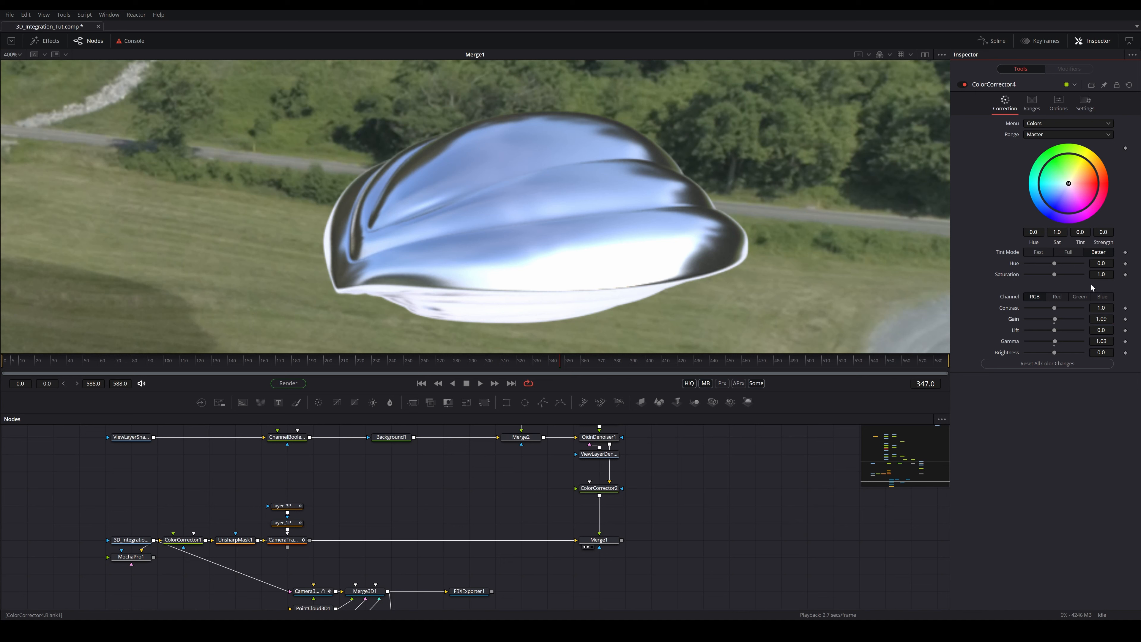
left_click_drag(1101, 319, 1094, 318)
Fine-tune ColorCorrector4's master gamma to 1.03 while checking the metallic object's edge up close
left_click_drag(1101, 341, 1095, 341)
scroll(794, 230, "down", 4)
left_click_drag(838, 238, 807, 231)
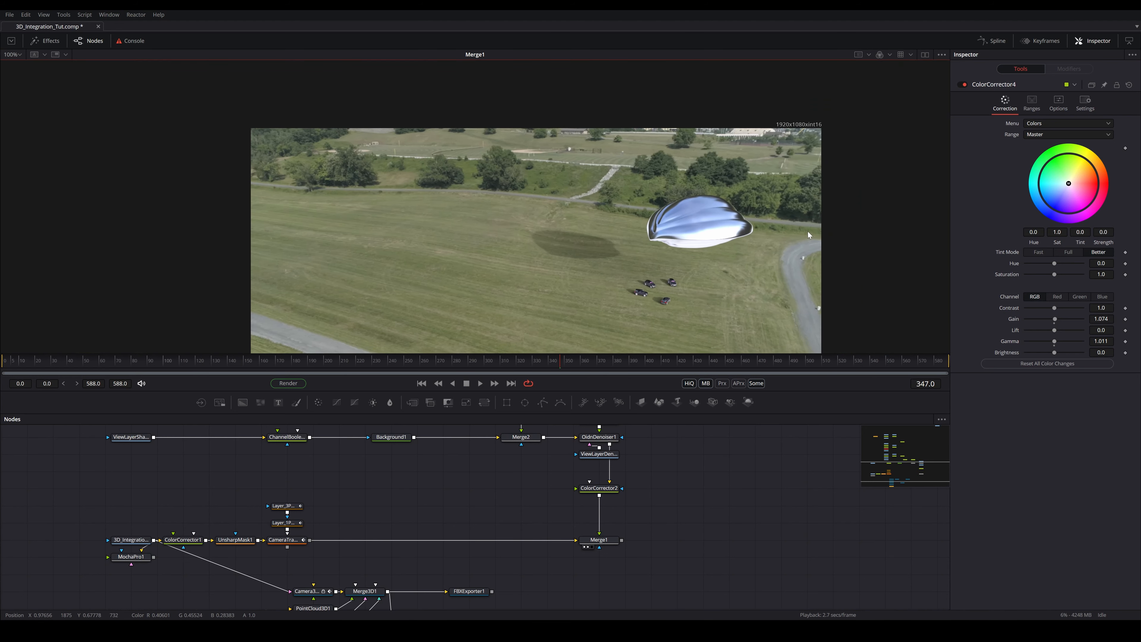
scroll(766, 221, "up", 6)
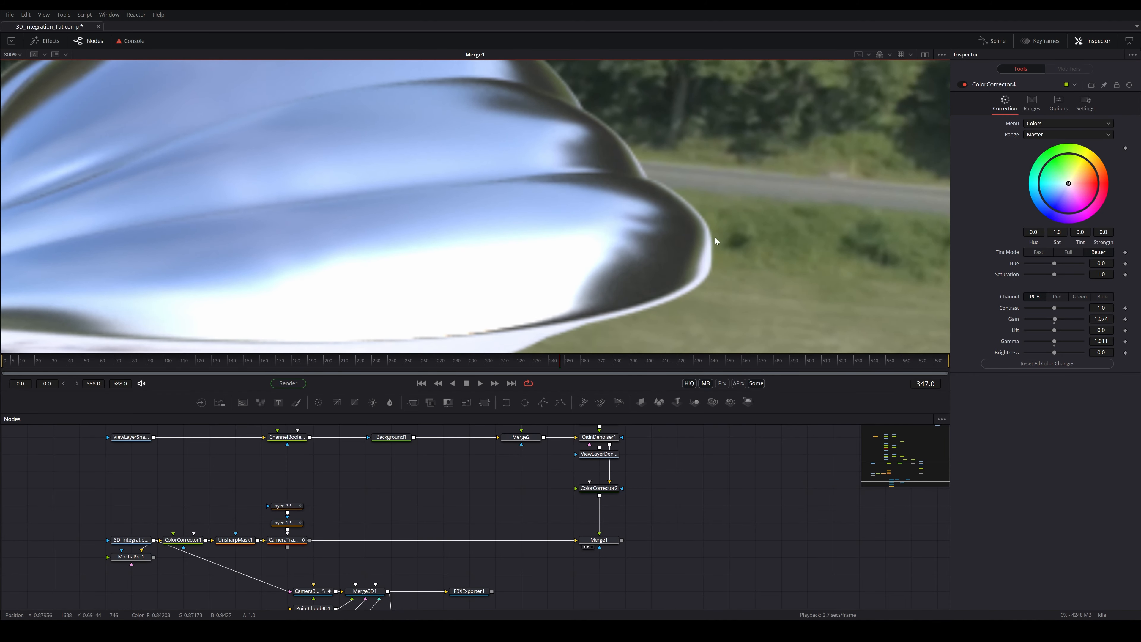
left_click_drag(710, 238, 738, 228)
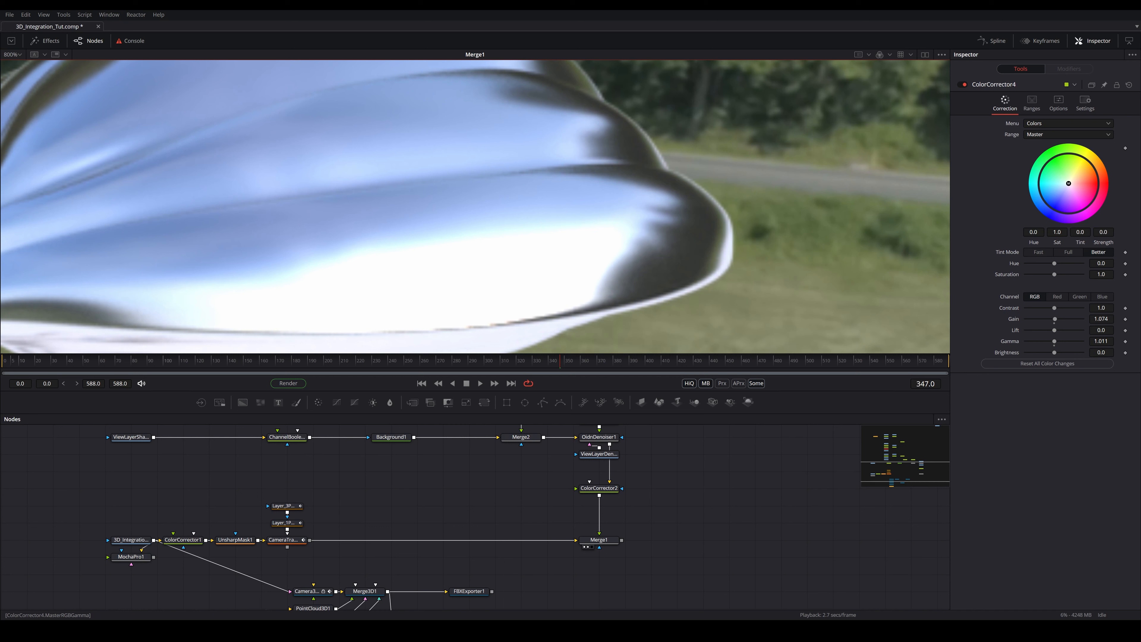
left_click_drag(1099, 341, 1108, 341)
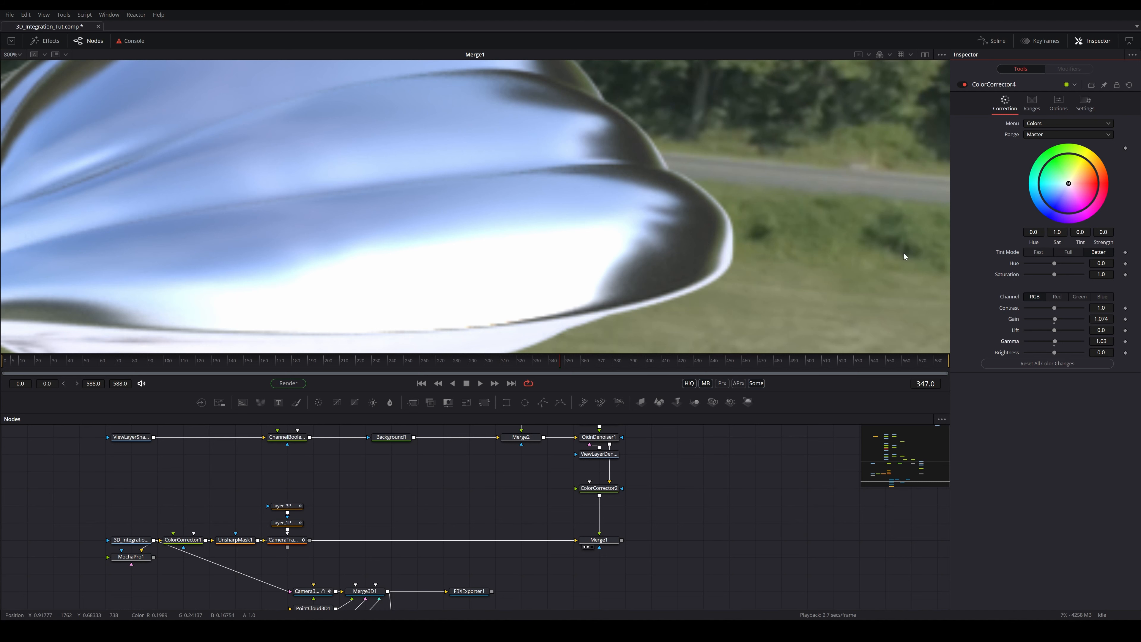
Fit the composite in the viewer and check the object at frames 459, 464 and 426
key("ctrl+f")
left_click(740, 361)
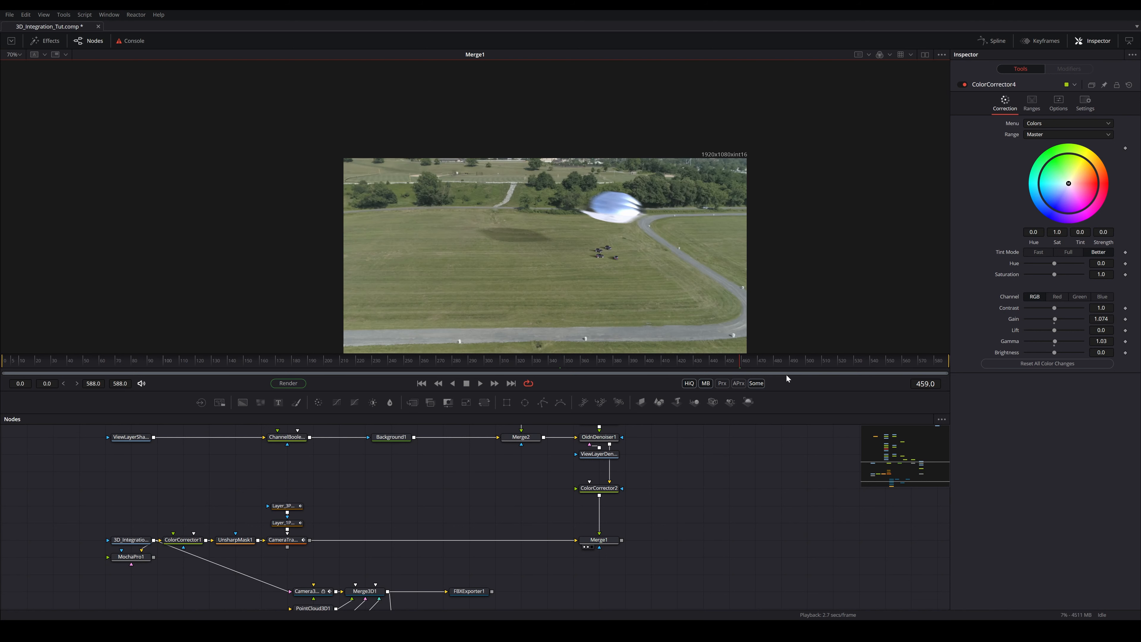
left_click(748, 362)
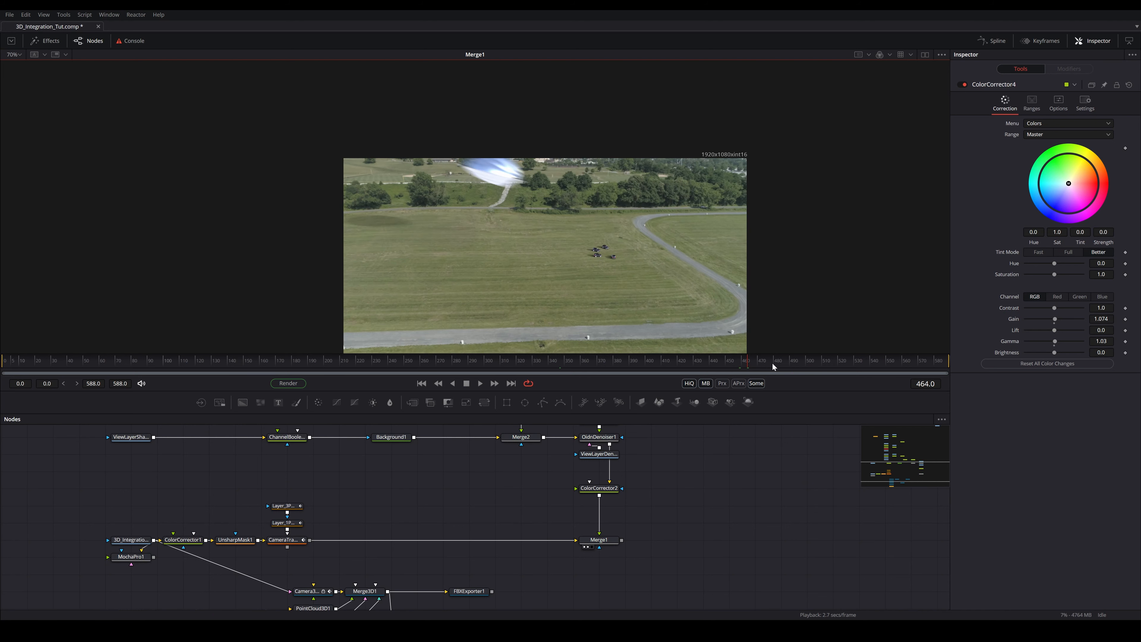
left_click(735, 367)
left_click(687, 361)
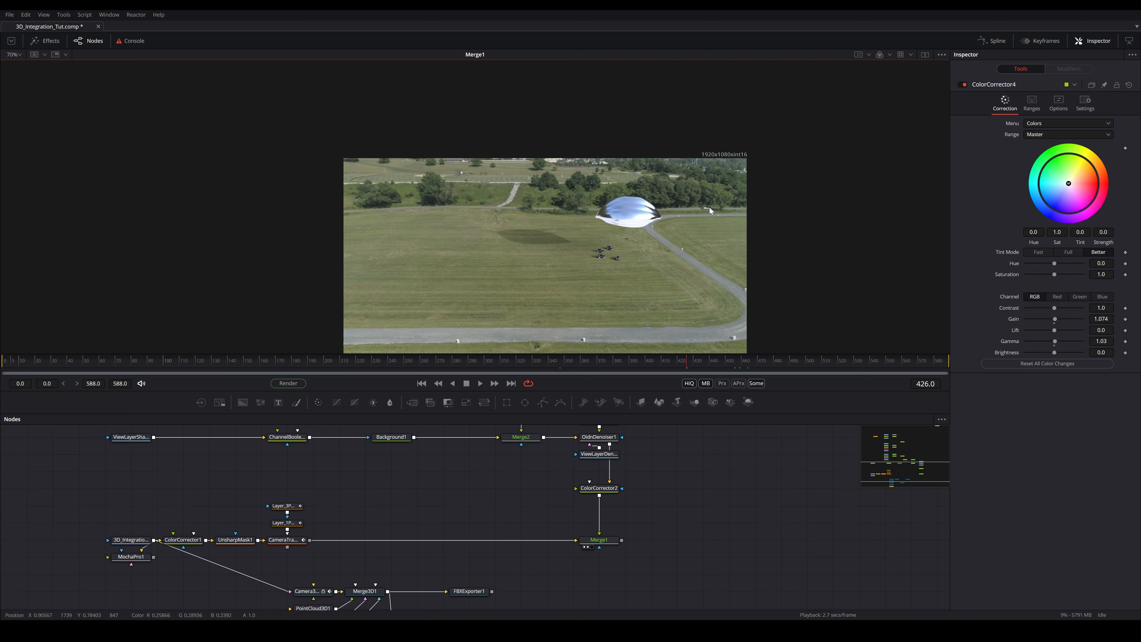
Compare the object's brightness with the white car and road, and examine the dark cars on the field
left_click_drag(712, 209, 650, 246)
scroll(650, 245, "up", 4)
scroll(624, 262, "up", 3)
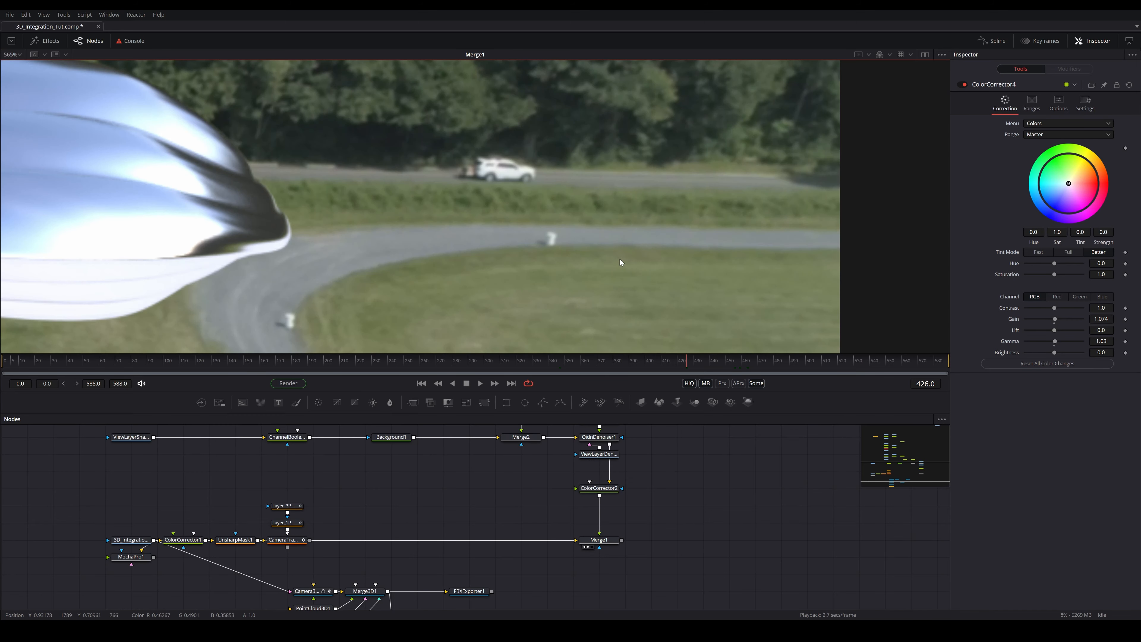
scroll(494, 174, "down", 3)
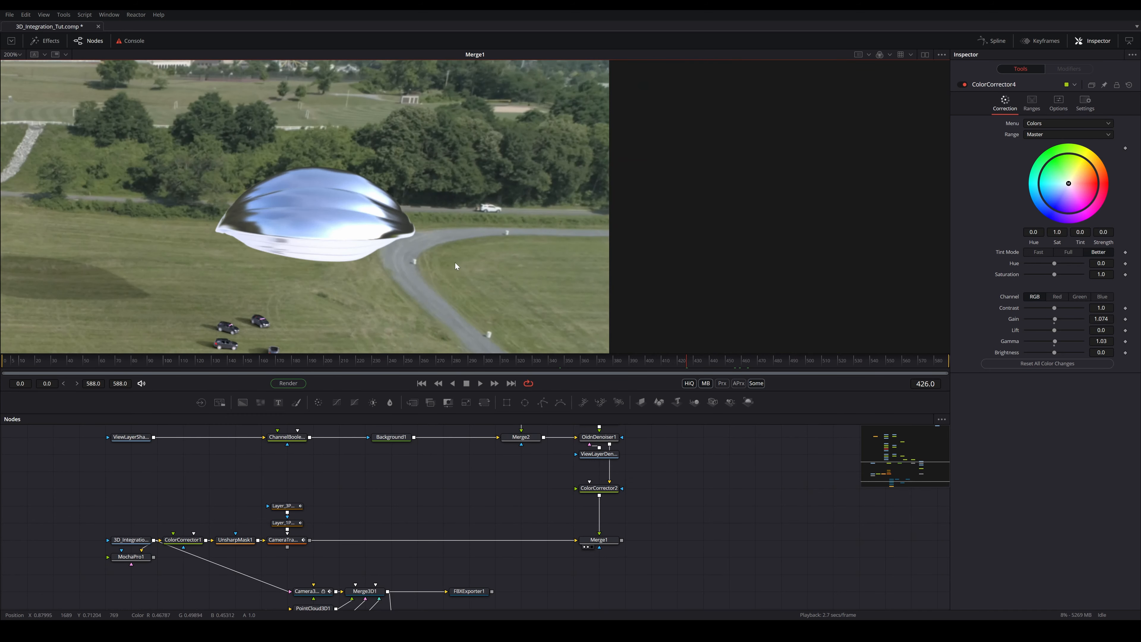
left_click_drag(455, 262, 620, 167)
scroll(387, 233, "up", 3)
scroll(390, 233, "up", 2)
scroll(390, 233, "down", 3)
scroll(389, 234, "up", 2)
scroll(390, 233, "down", 4)
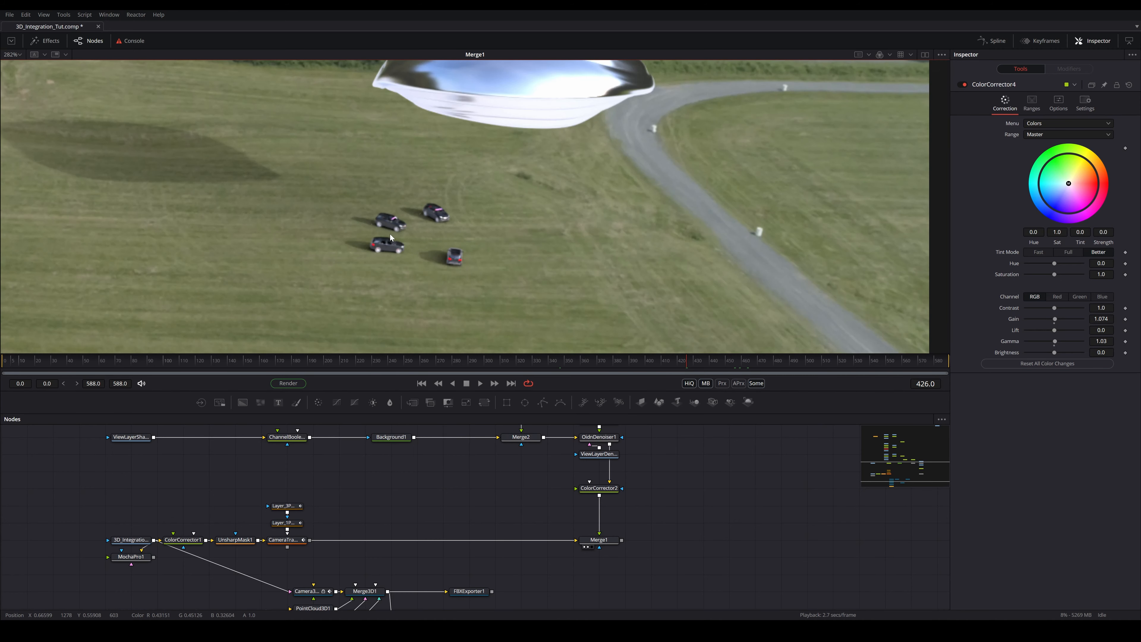
Set ColorCorrector2's master gain to 1.32 while viewing the dark cars up close
scroll(390, 234, "up", 4)
left_click(599, 488)
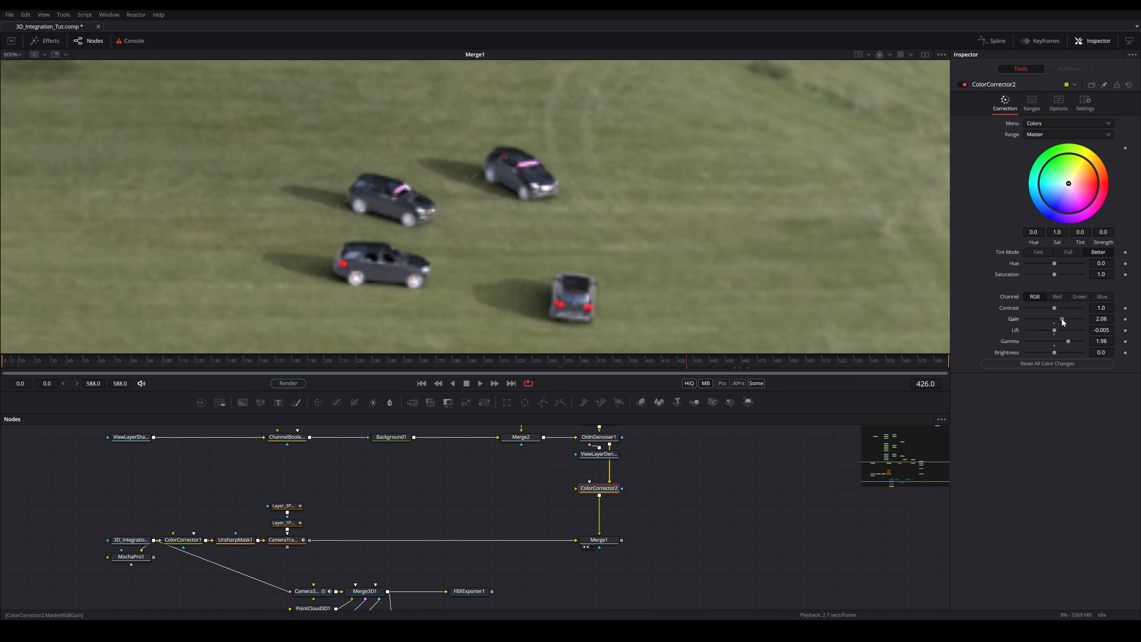
left_click_drag(1062, 319, 1064, 320)
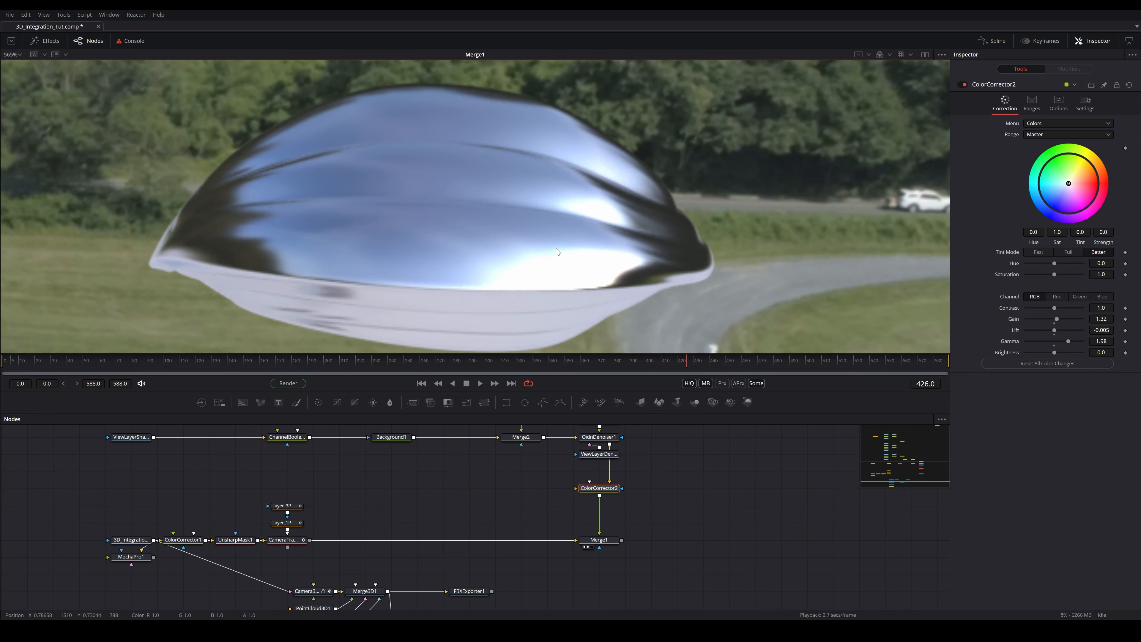
Inspect the corrected object, the cars and the object's ground shadow against the footage
scroll(554, 251, "down", 4)
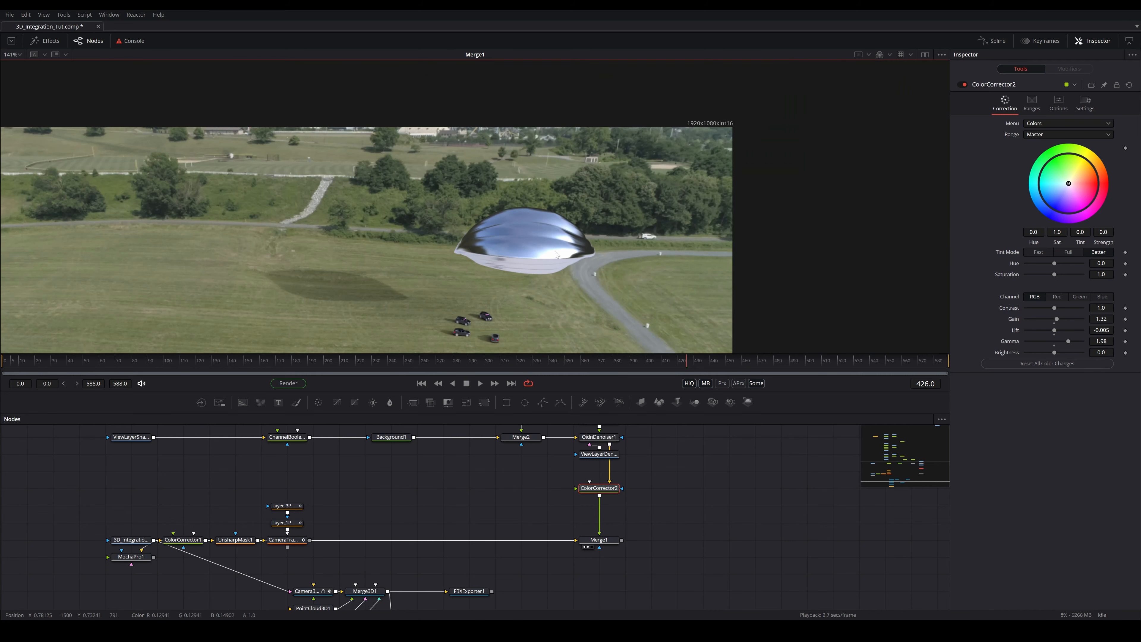
left_click_drag(564, 288, 644, 237)
left_click_drag(707, 211, 669, 239)
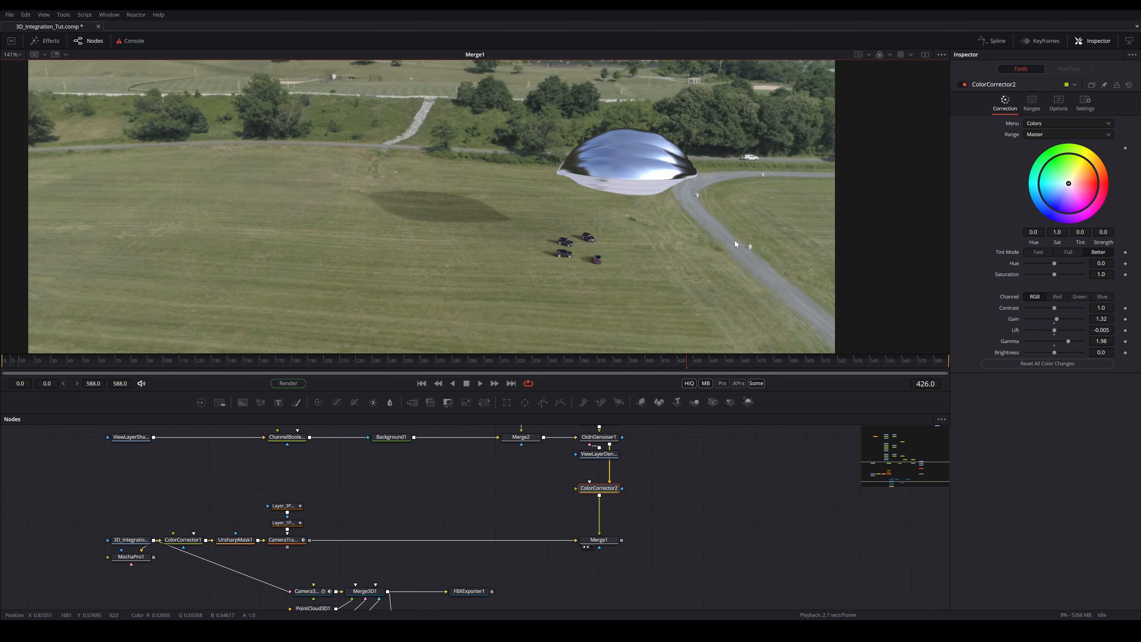
scroll(445, 233, "up", 6)
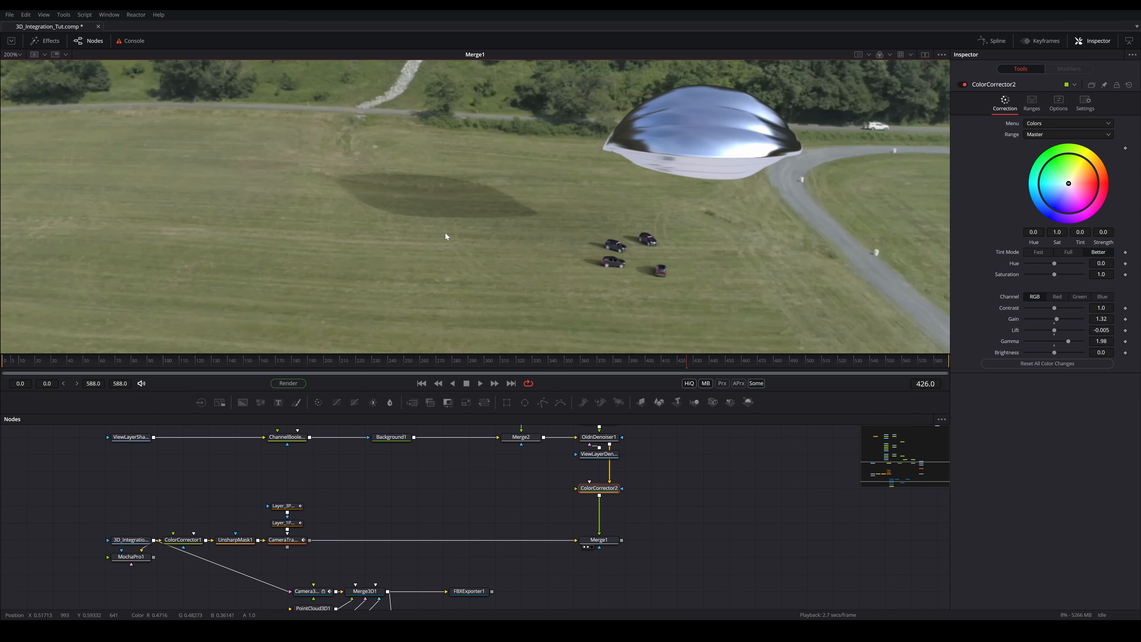
left_click_drag(567, 238, 486, 176)
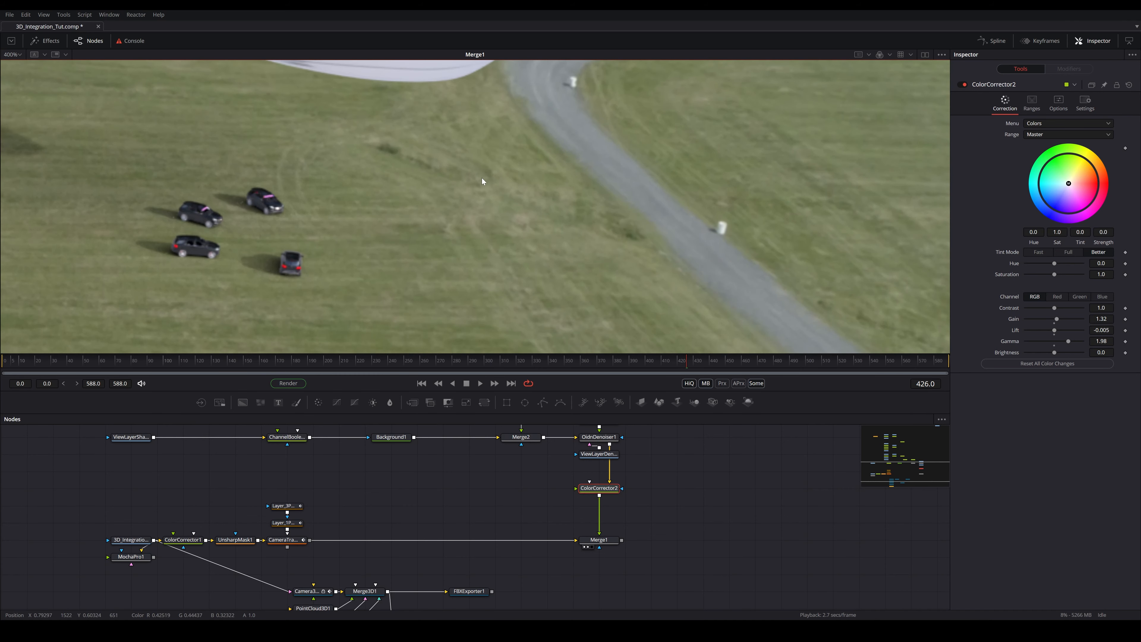
left_click_drag(360, 180, 606, 215)
left_click_drag(580, 142, 602, 282)
Insert a Blur node between Background1 and Merge2 and set its blur size to 1
scroll(453, 450, "up", 2)
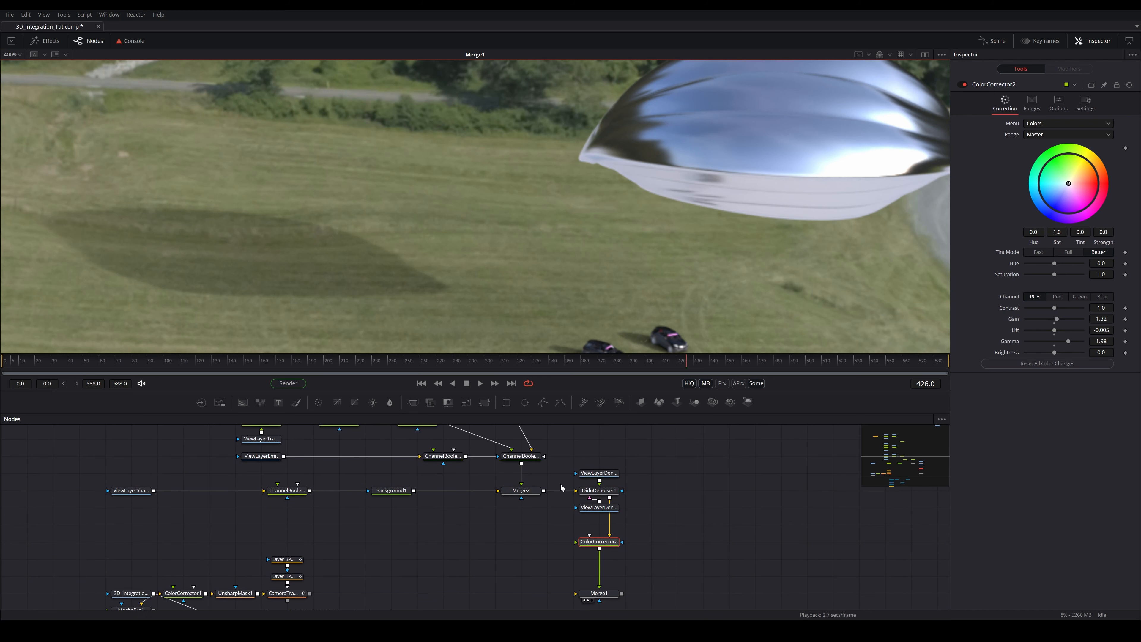
left_click_drag(390, 402, 455, 489)
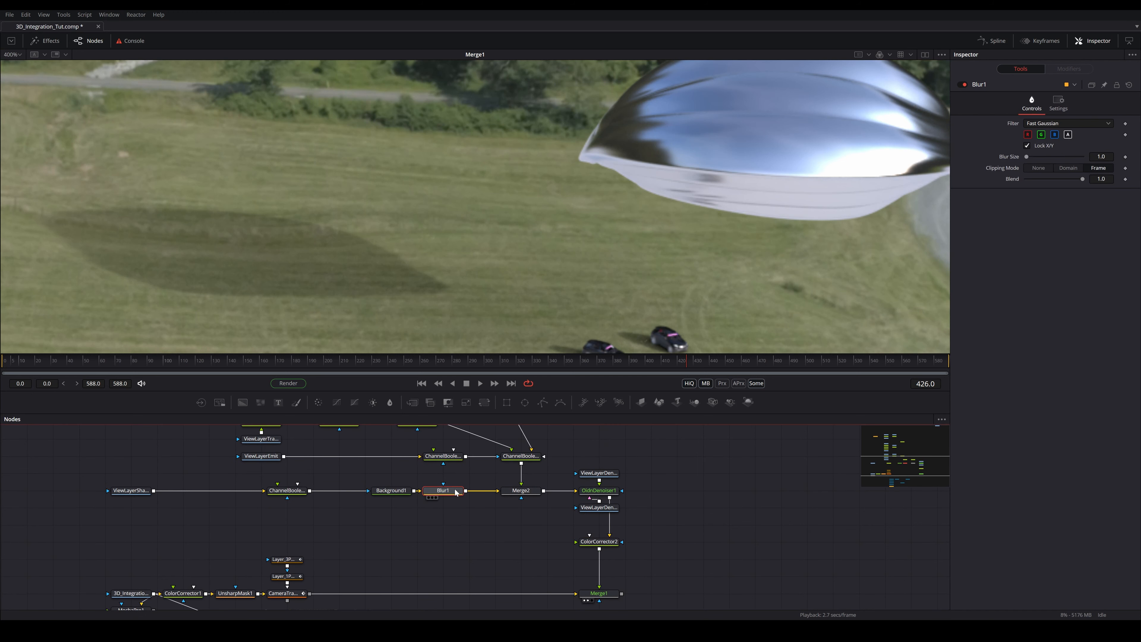
left_click_drag(1029, 158, 1004, 157)
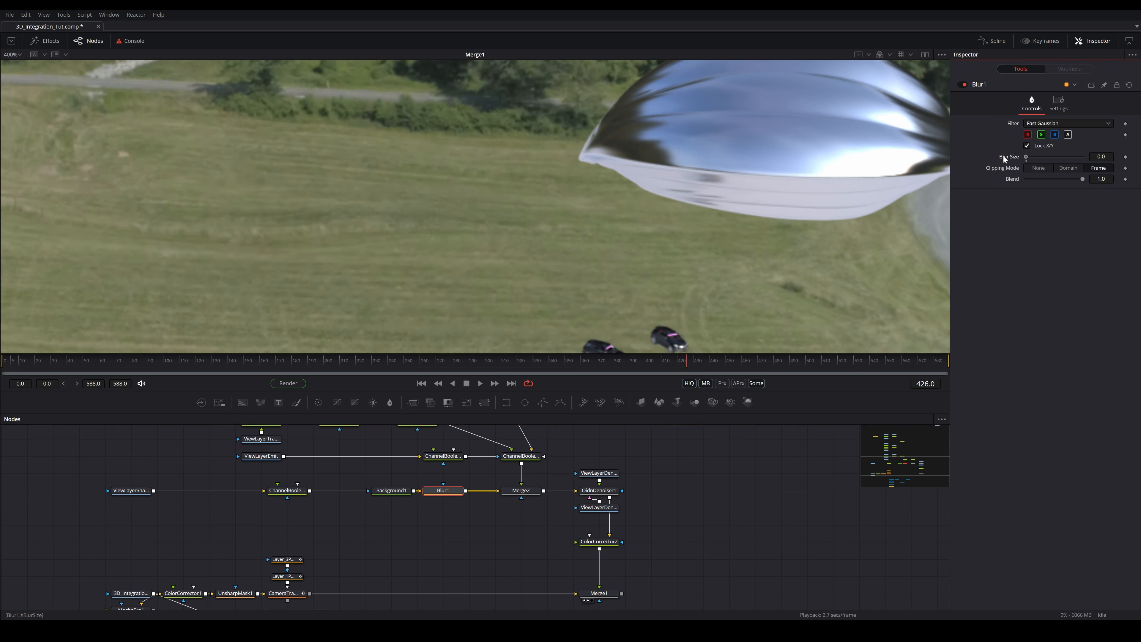
left_click(1100, 156)
type("1")
key("Return")
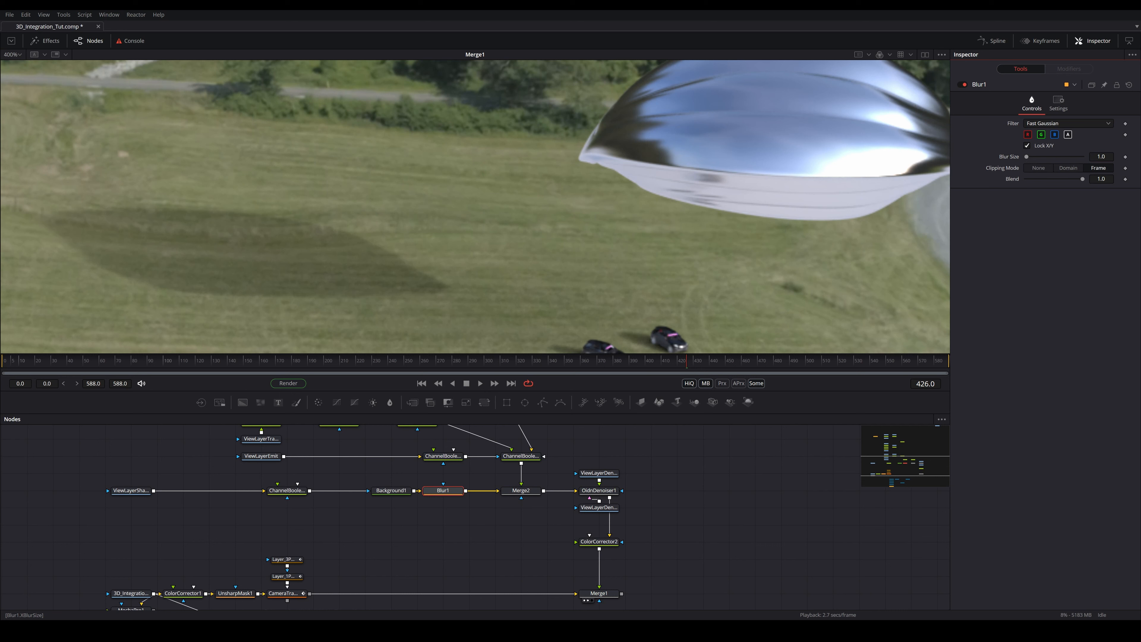
Increase Blur1's blur size to 2 and check the softened ground shadow in the wider shot
left_click(1099, 156)
type("2")
key("Return")
scroll(663, 177, "down", 2)
scroll(662, 176, "down", 4)
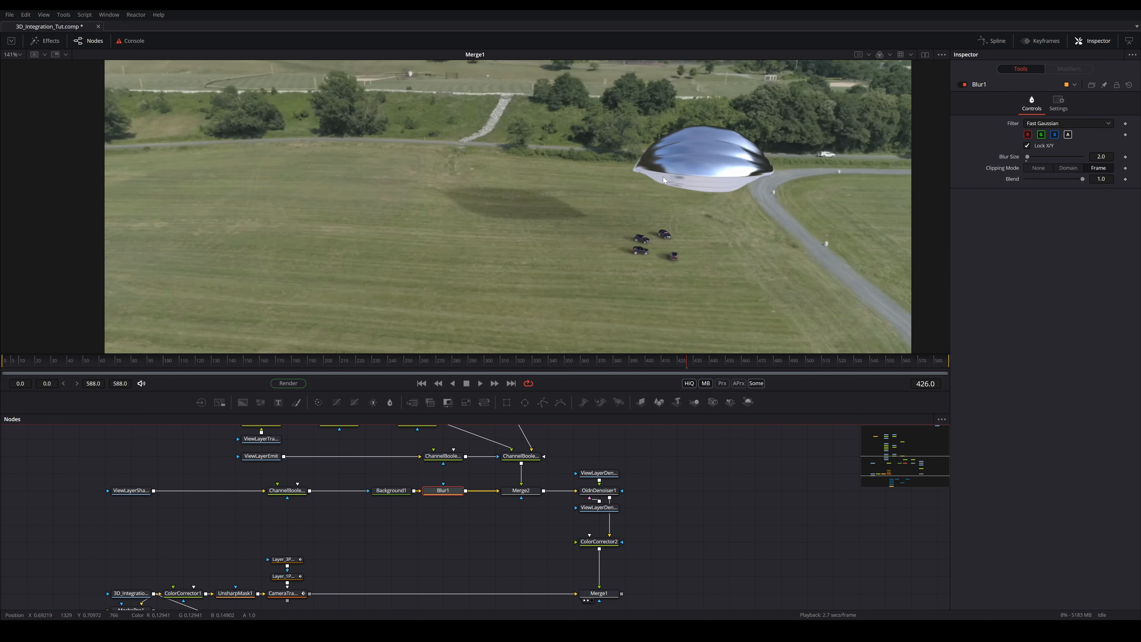
Examine the cars up close, open the OidnDenoiser1 settings and review the object, cars and shadow together
scroll(526, 163, "up", 2)
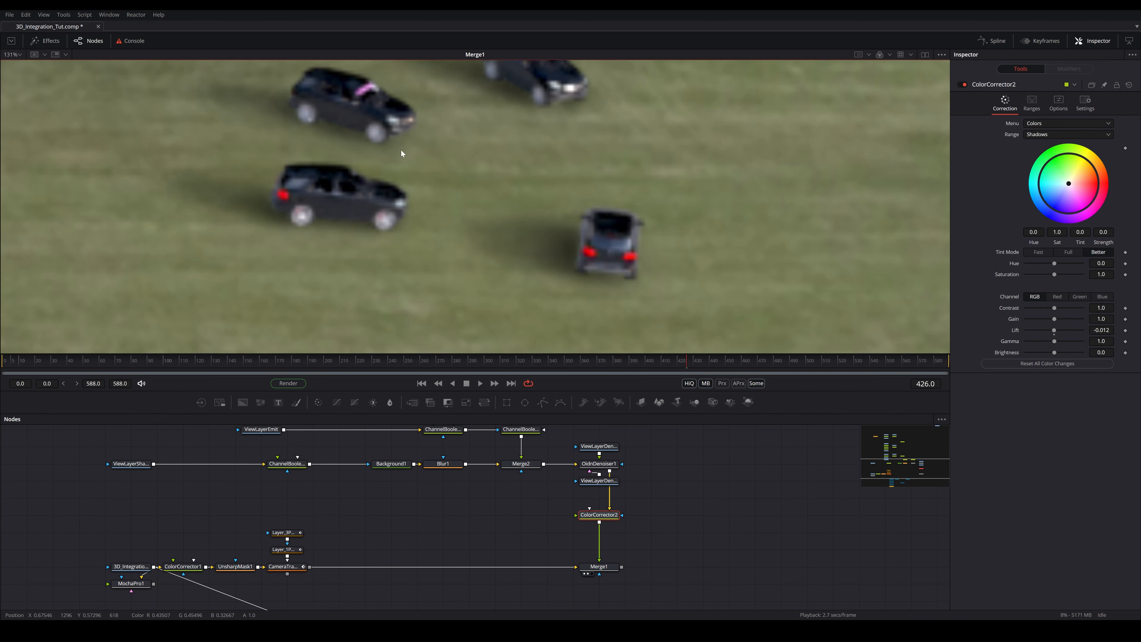
left_click_drag(560, 244, 541, 324)
left_click_drag(506, 232, 460, 304)
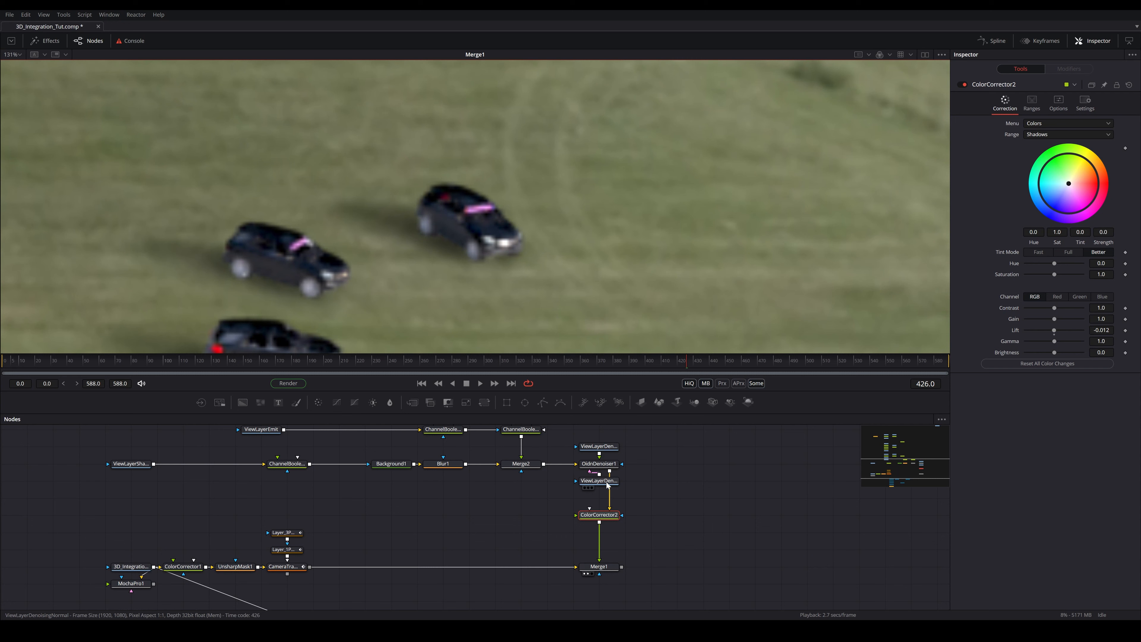
left_click(610, 466)
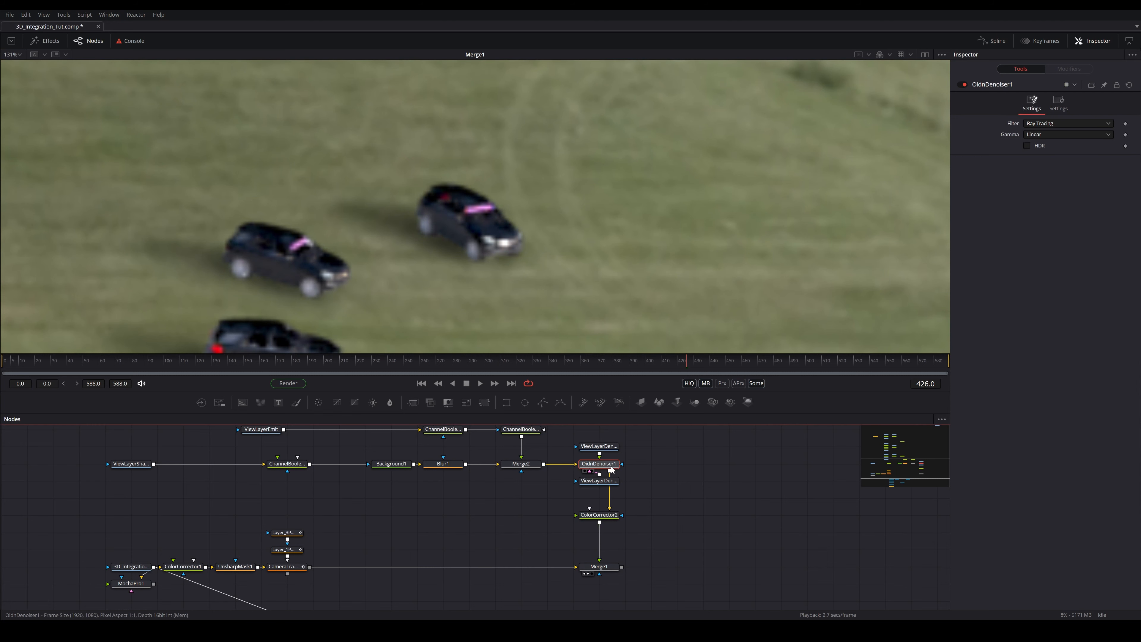
scroll(584, 271, "up", 4)
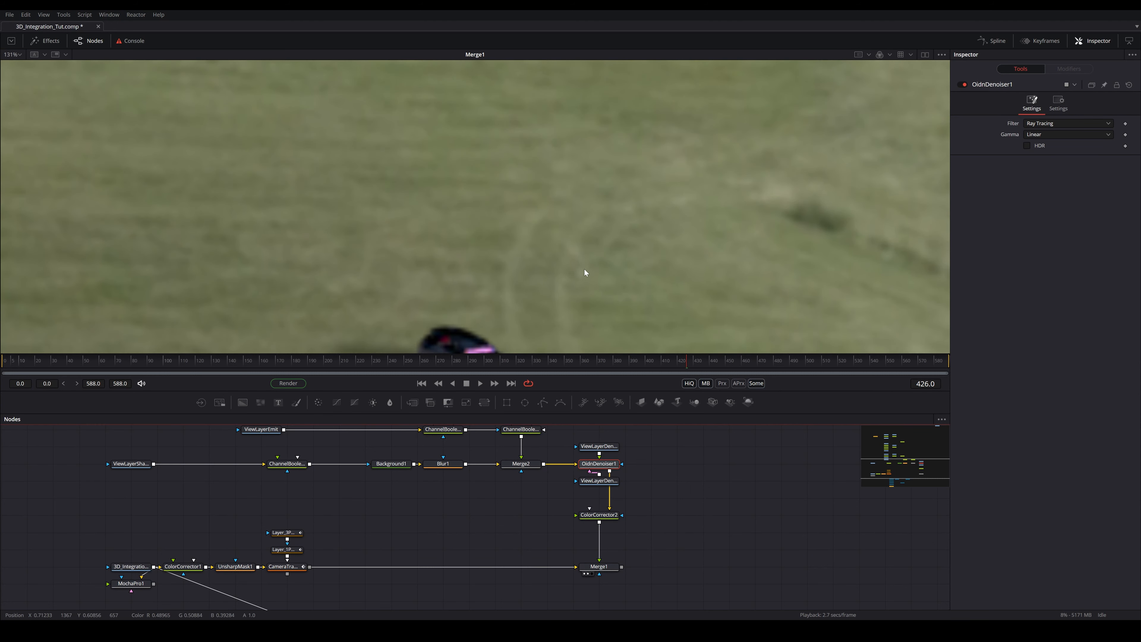
scroll(584, 262, "down", 4)
scroll(584, 262, "down", 1)
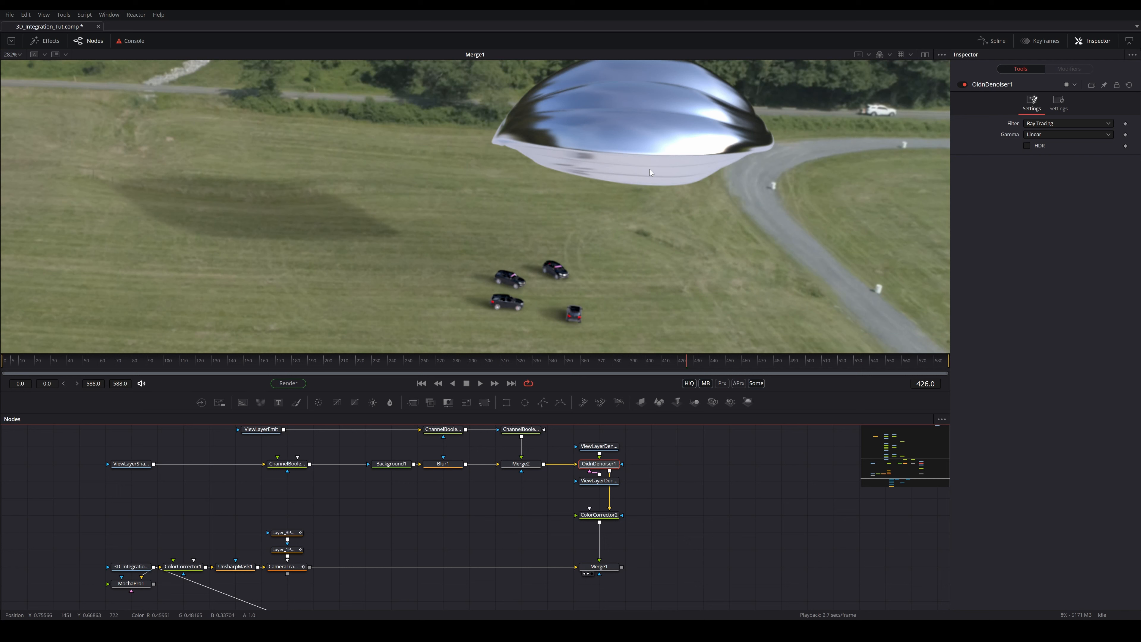
Compare the sharpness of the object, the cars and the surrounding grass at close range
left_click_drag(485, 161, 688, 334)
left_click_drag(843, 308, 655, 210)
left_click_drag(568, 270, 681, 143)
scroll(615, 249, "down", 6)
scroll(616, 248, "up", 10)
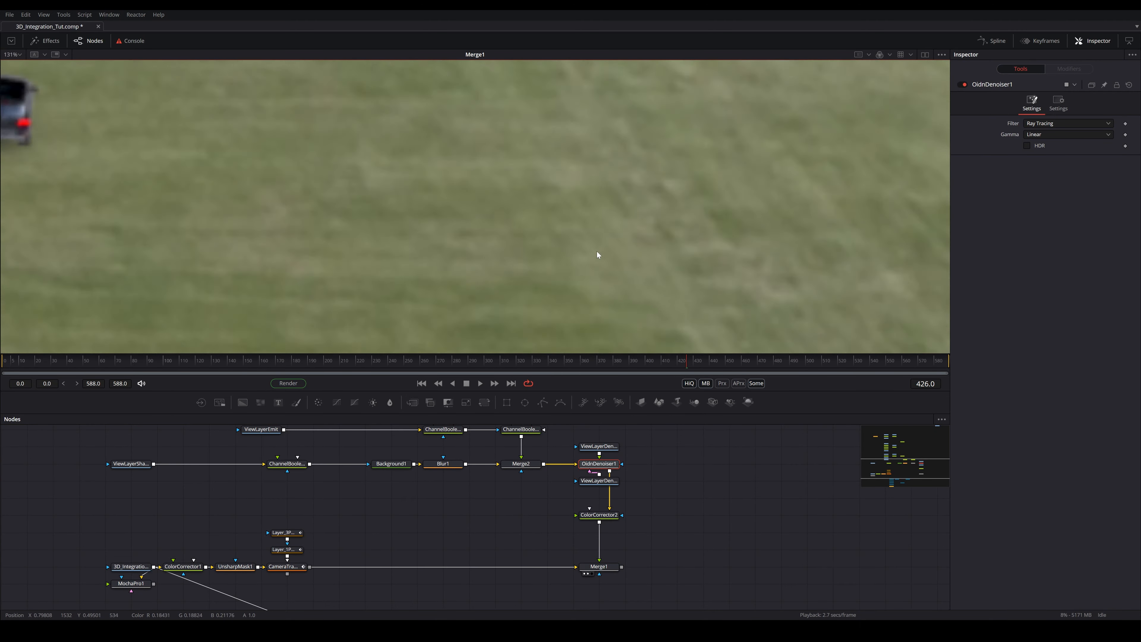
scroll(597, 252, "up", 2)
left_click_drag(467, 184, 382, 180)
left_click_drag(643, 202, 668, 217)
scroll(479, 207, "down", 6)
scroll(475, 204, "up", 4)
left_click_drag(475, 206, 719, 350)
Make room below ColorCorrector2 and insert a Defocus node between it and Merge1
left_click_drag(610, 519, 610, 502)
key("shift+space")
type("def")
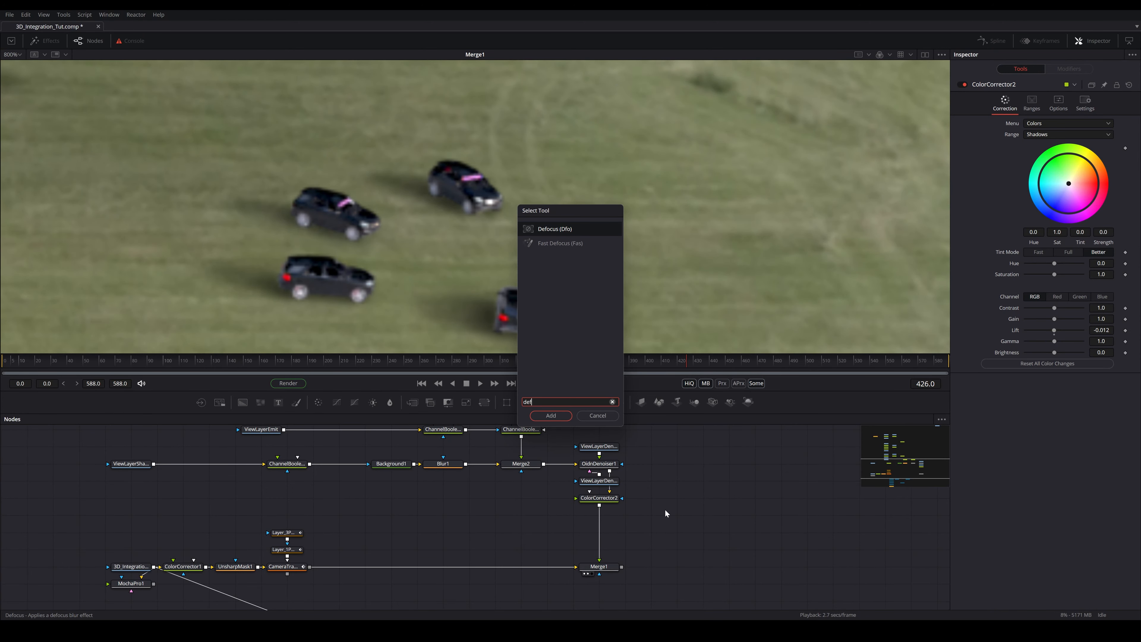
left_click(560, 412)
left_click_drag(681, 520, 607, 524)
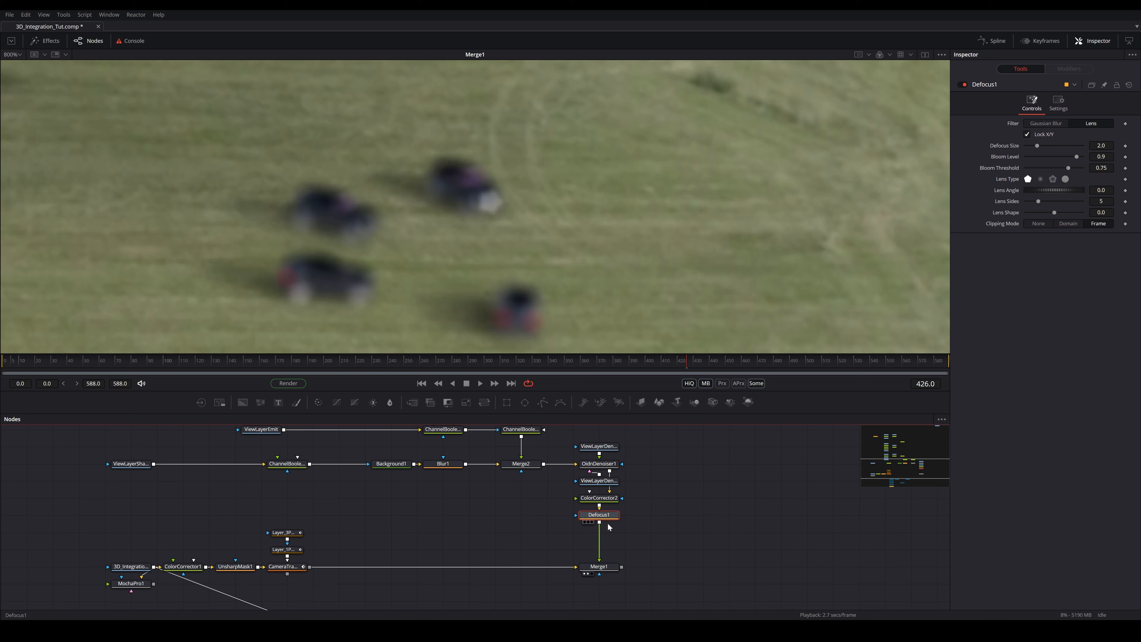
Set Defocus1's defocus size to 0.26
left_click_drag(1037, 145, 1026, 145)
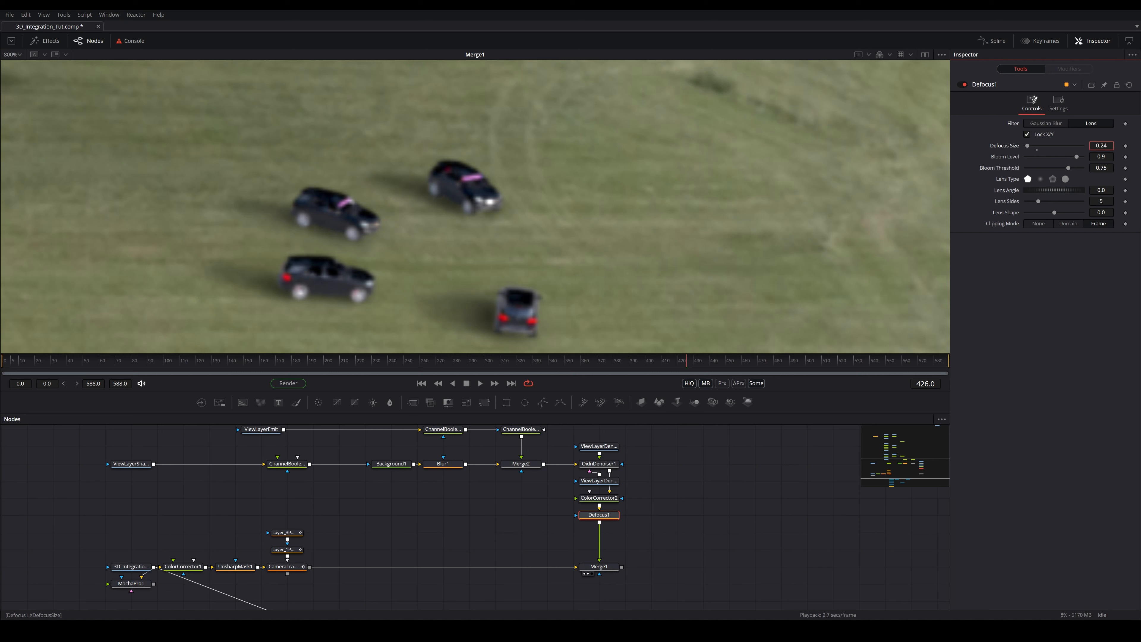
left_click_drag(1027, 145, 1026, 145)
left_click_drag(1026, 146, 1026, 145)
Examine the defocused cars, object and ground shadow against the footage in both close and wide framings
scroll(715, 189, "down", 1)
scroll(715, 189, "down", 5, "ctrl")
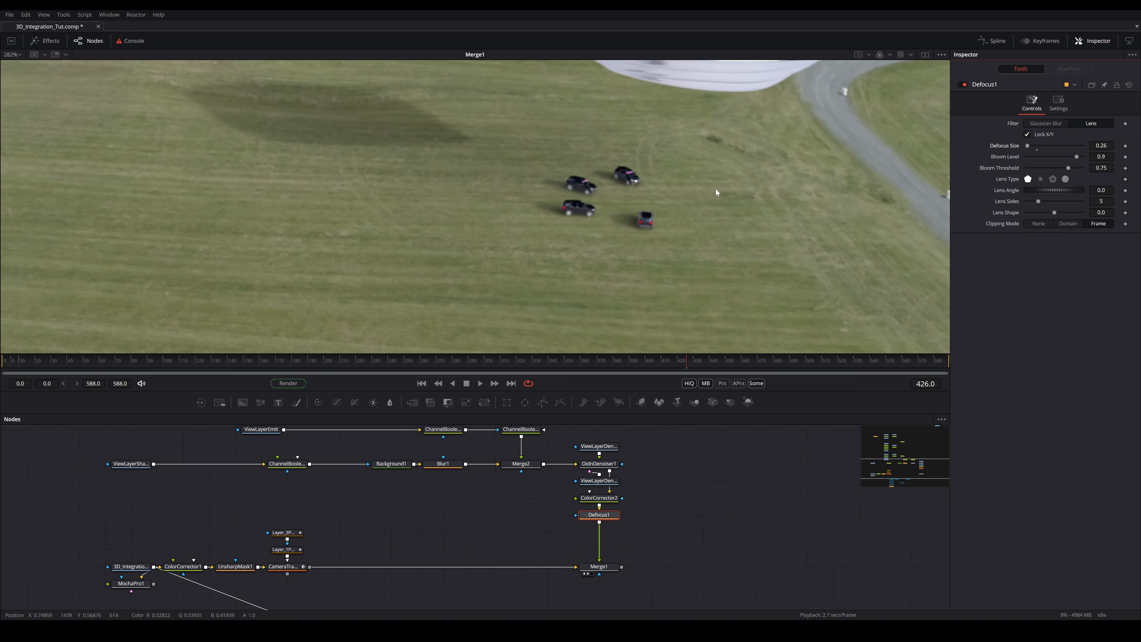
scroll(716, 190, "down", 1, "ctrl")
left_click_drag(738, 165, 669, 223)
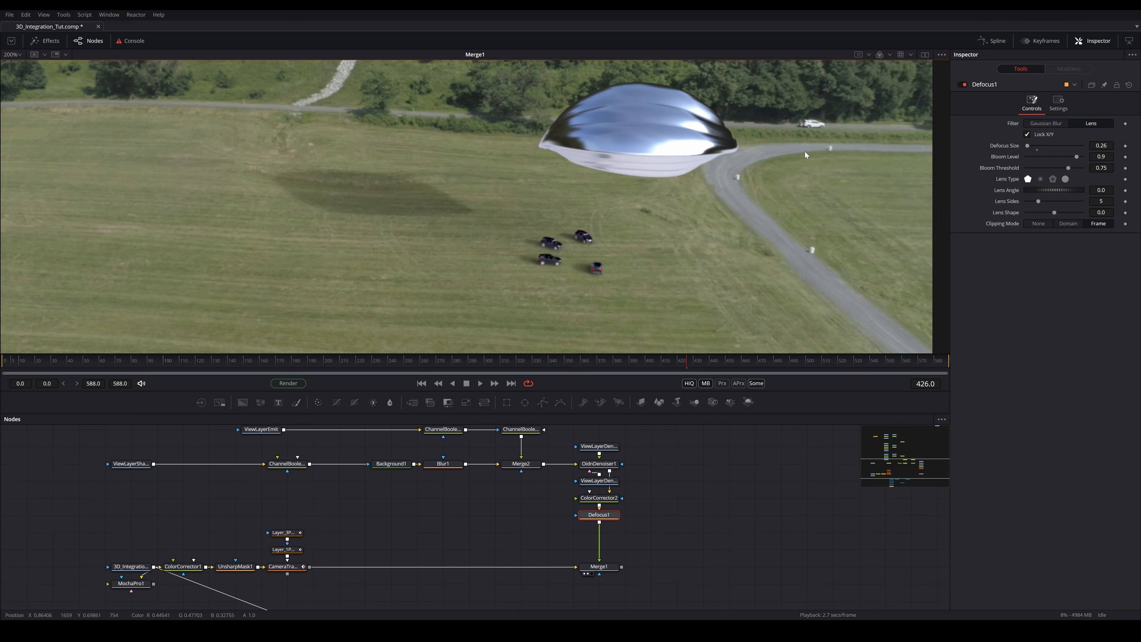
left_click_drag(861, 157, 756, 158)
scroll(666, 230, "up", 5, "ctrl")
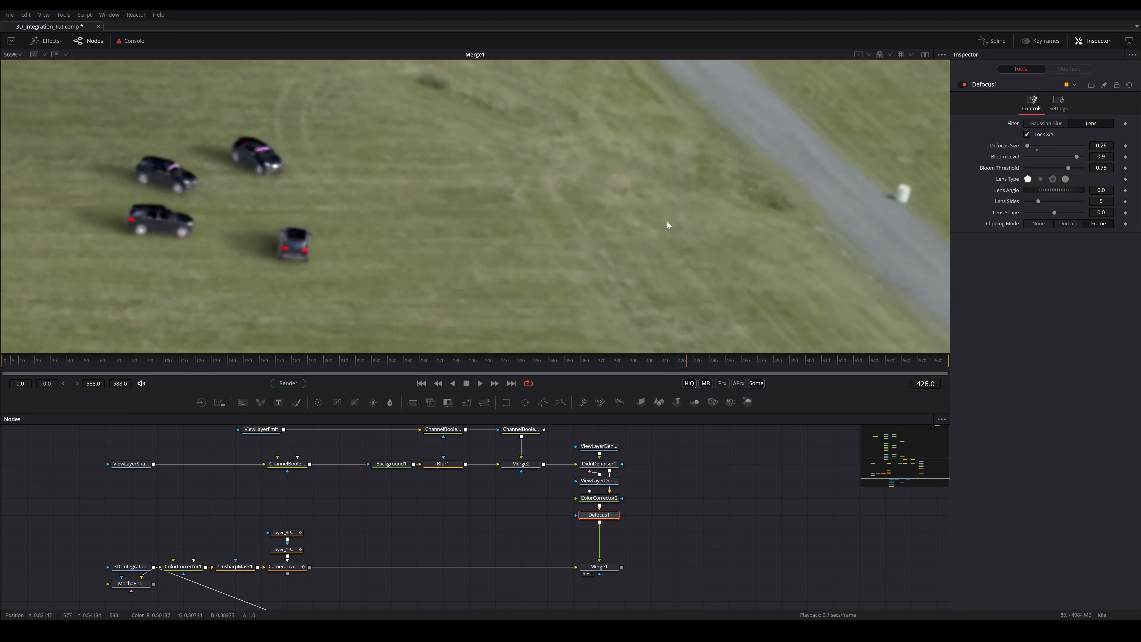
scroll(666, 221, "down", 5, "ctrl")
left_click_drag(647, 200, 716, 216)
scroll(623, 220, "up", 3, "ctrl")
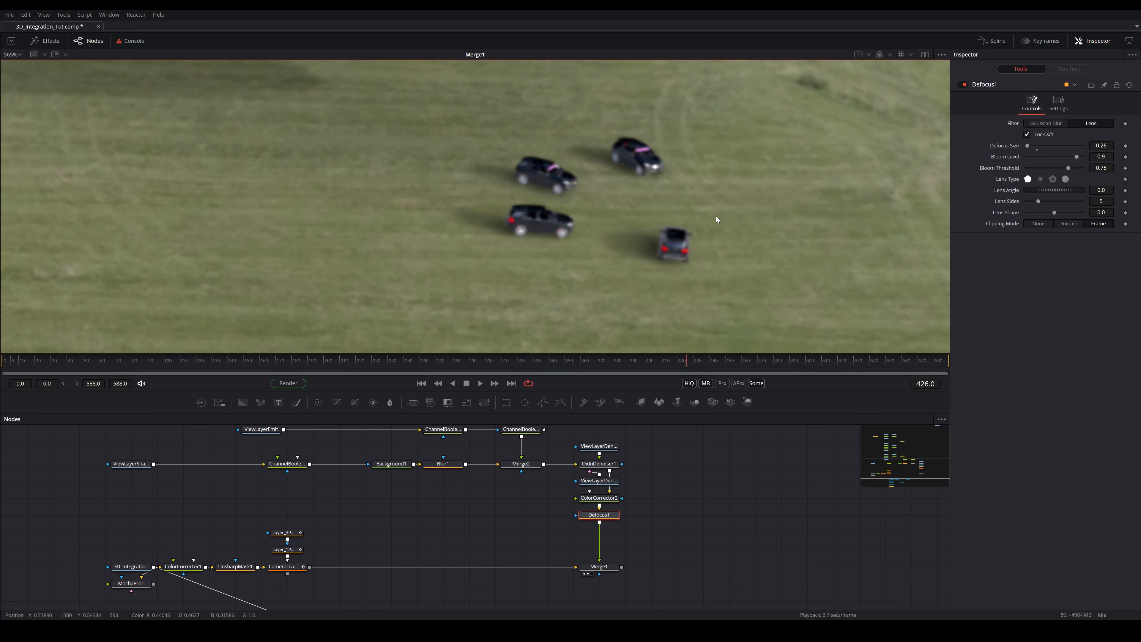
scroll(733, 196, "down", 4, "ctrl")
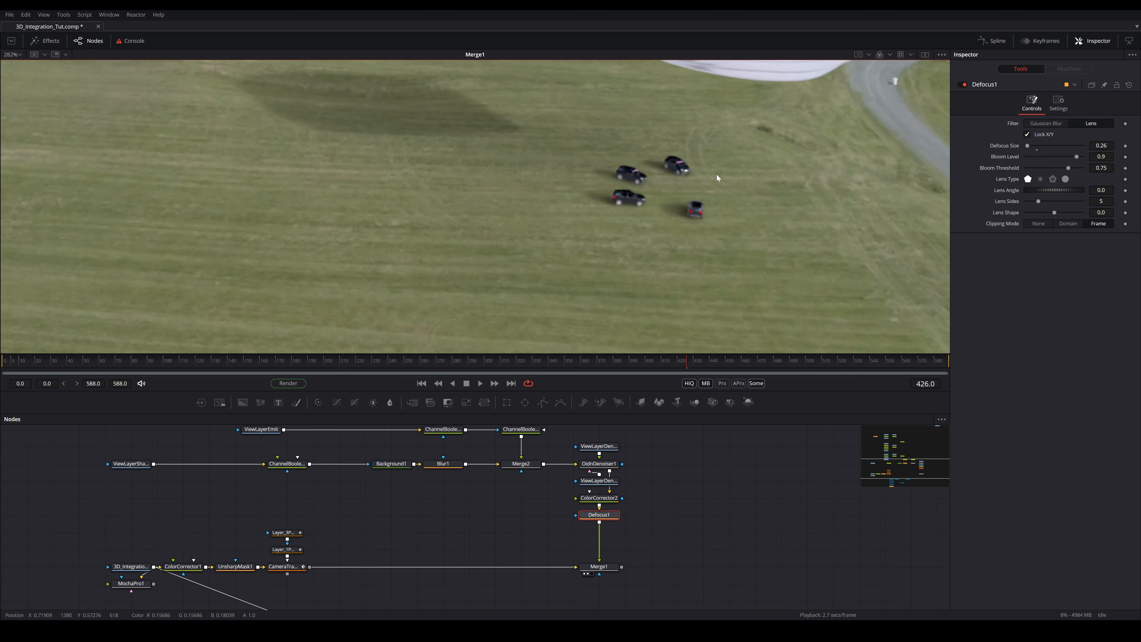
scroll(698, 205, "down", 3, "ctrl")
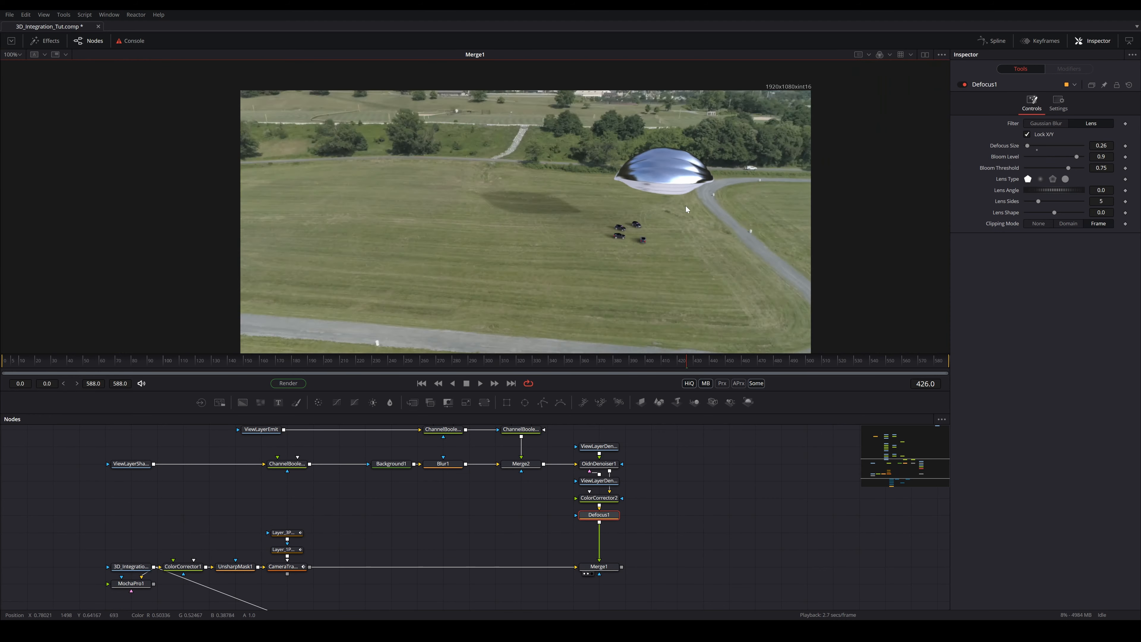
scroll(687, 209, "up", 5, "ctrl")
left_click_drag(672, 209, 720, 250)
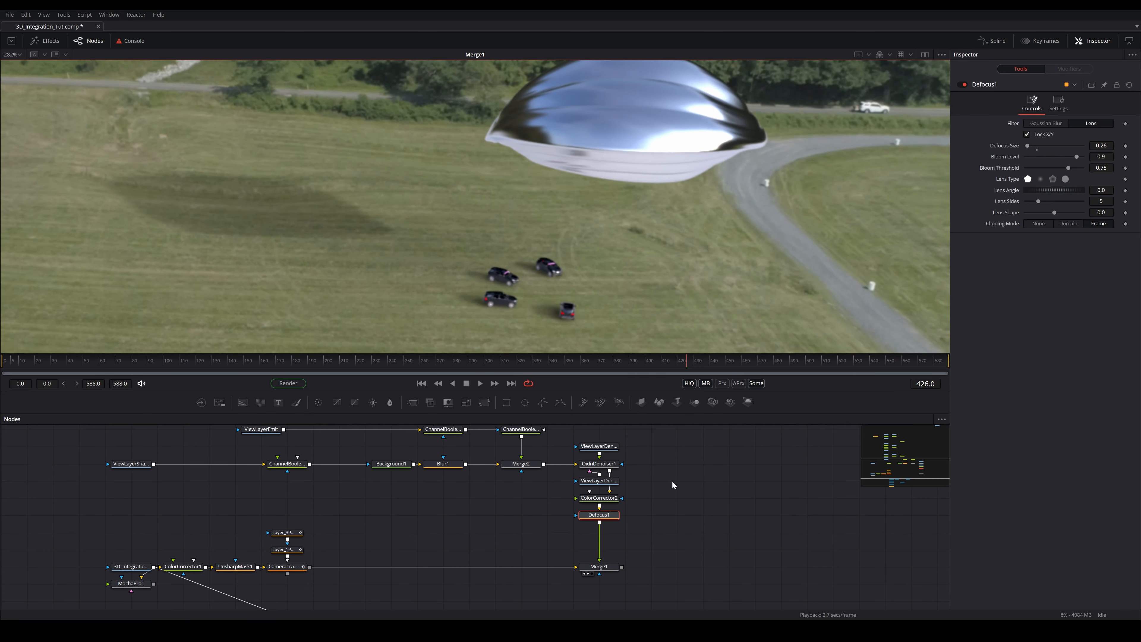
scroll(609, 310, "up", 4, "ctrl")
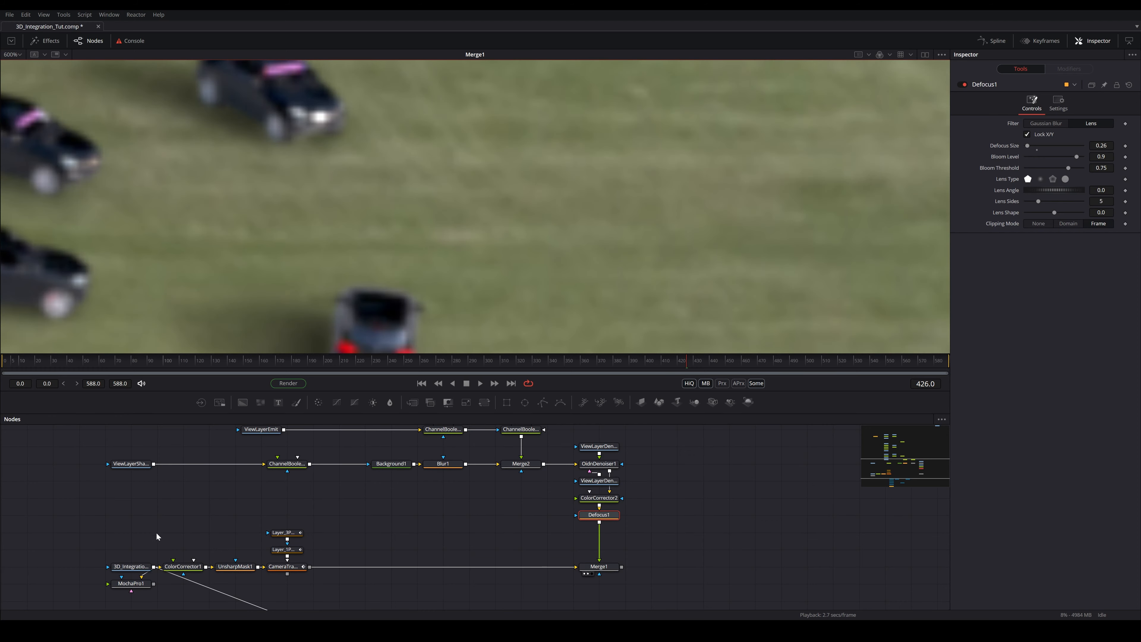
Play the original footage up close to study its texture, and compare it with the cars and object in the Merge1 composite
left_click_drag(139, 564, 174, 208)
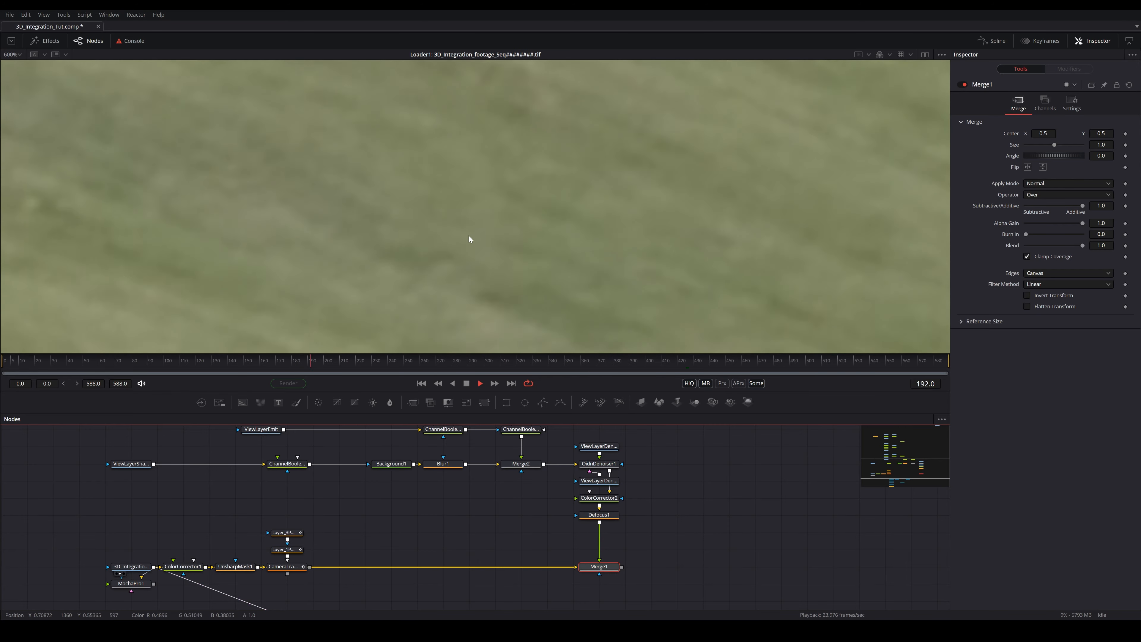
key("space")
left_click_drag(598, 567, 591, 217)
scroll(648, 196, "up", 6)
scroll(602, 237, "down", 5)
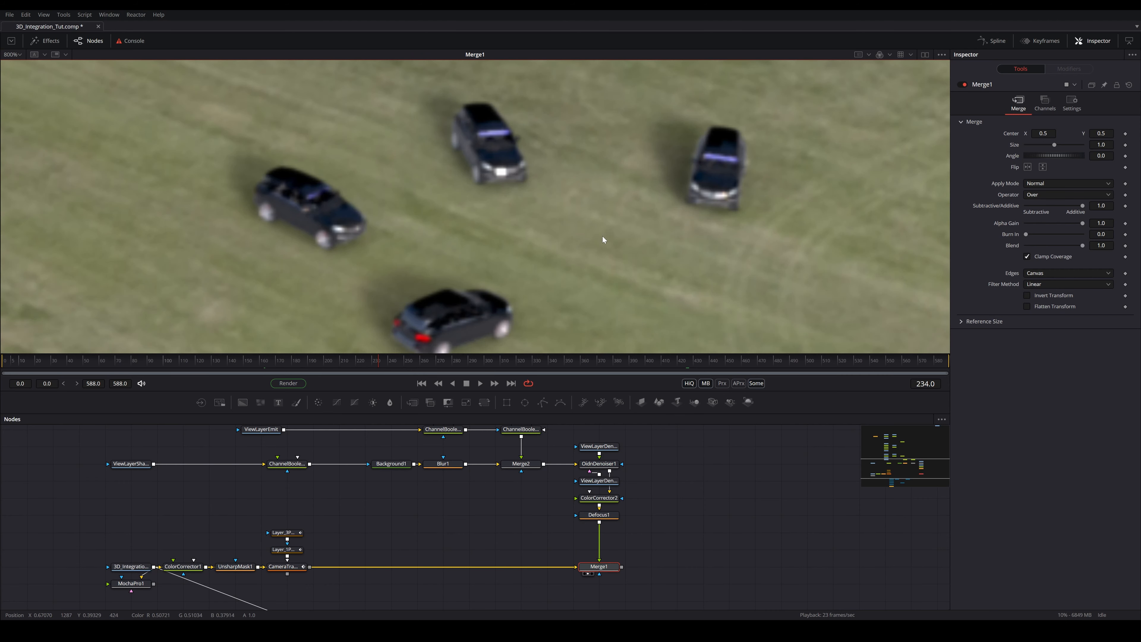
scroll(548, 177, "up", 5)
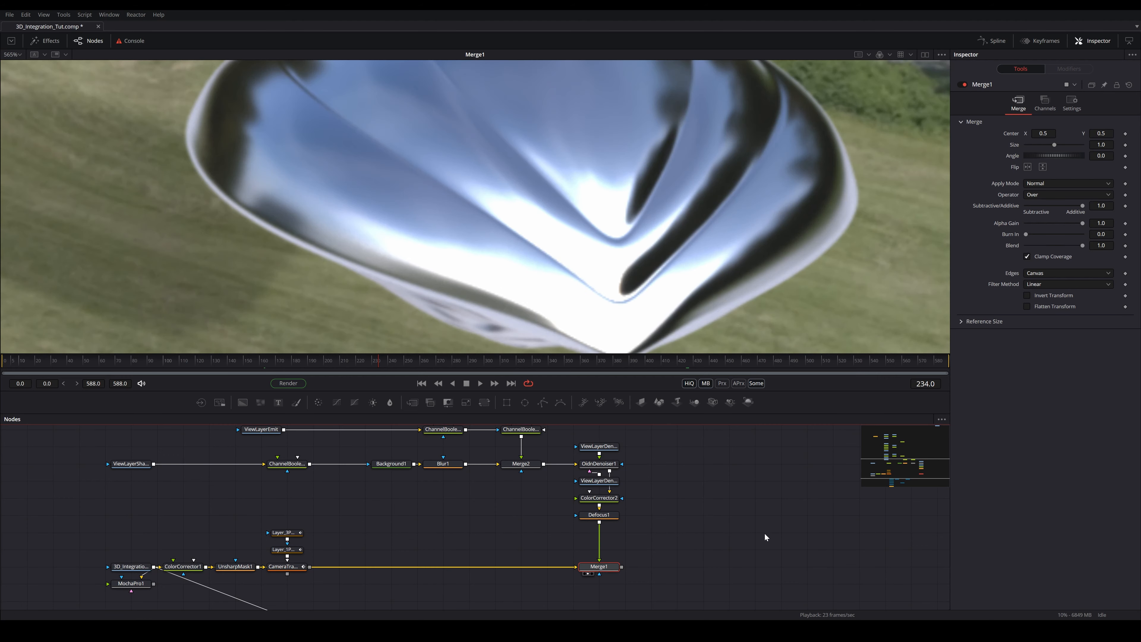
Add a Film Grain node and insert it between Defocus1 and Merge1
key("shift+space")
type("def")
key("BackSpace")
key("BackSpace")
key("BackSpace")
type("gra")
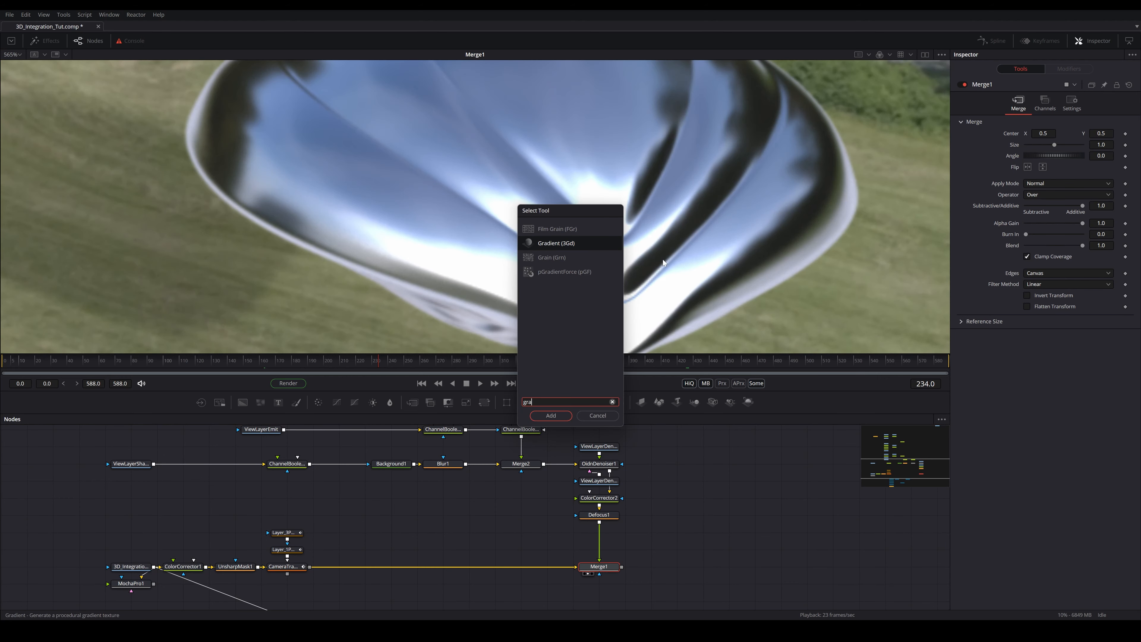
left_click(548, 229)
left_click(551, 415)
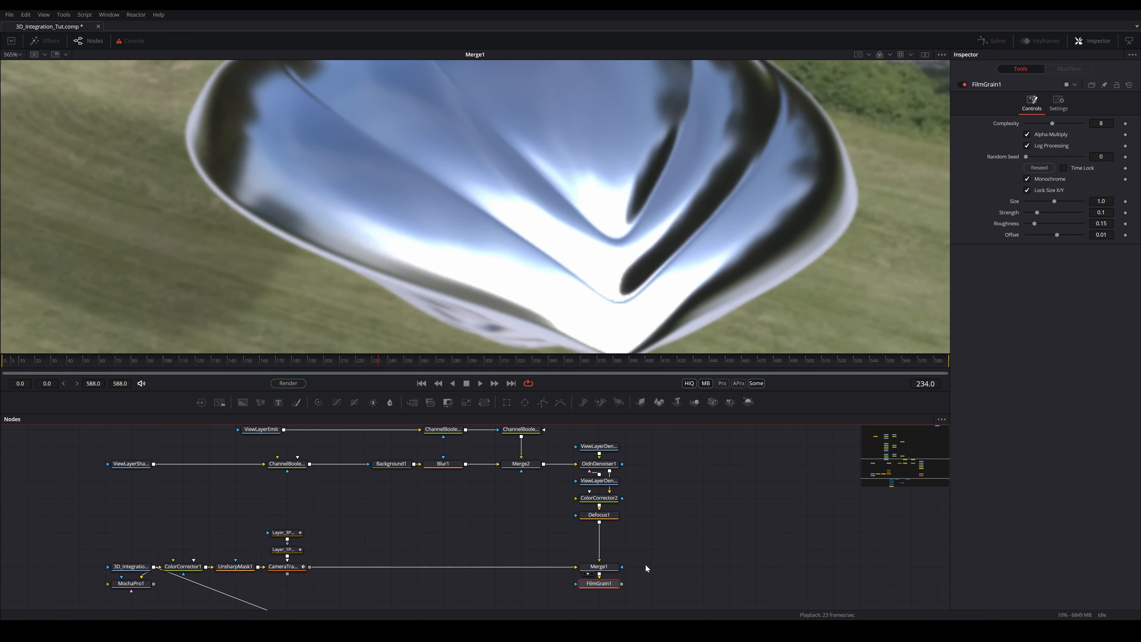
left_click_drag(612, 587, 611, 536)
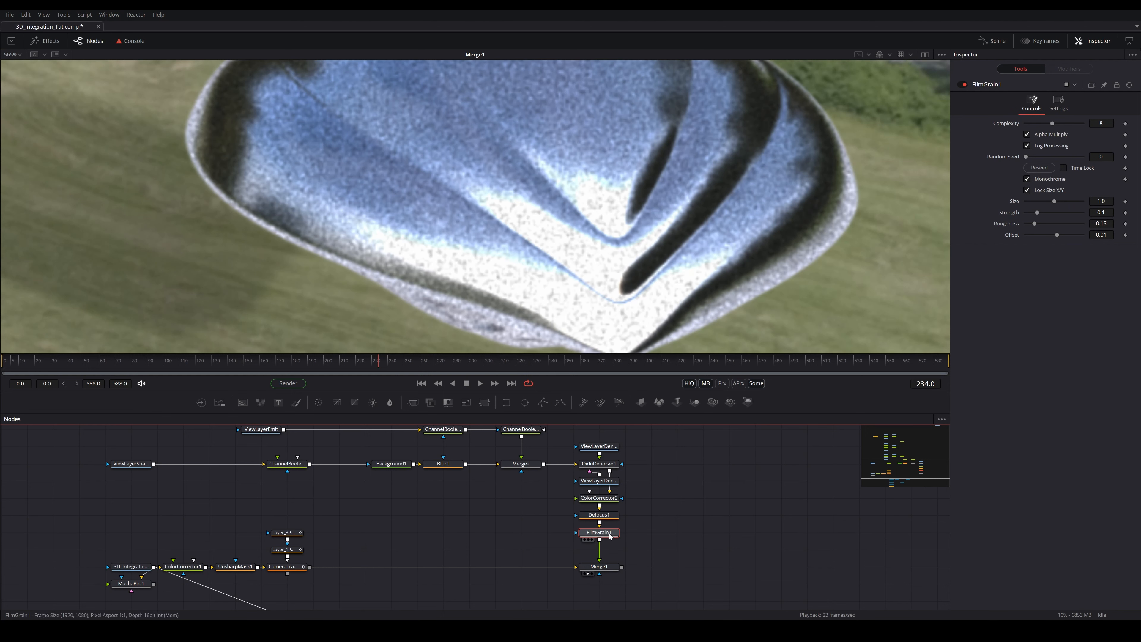
Set FilmGrain1's size to 0.008 and strength to 0.023, and check the result on the whole frame
left_click_drag(1056, 201, 1025, 209)
mouse_move(1099, 202)
left_mouse_down()
mouse_move(1089, 202)
mouse_move(1096, 212)
left_mouse_up()
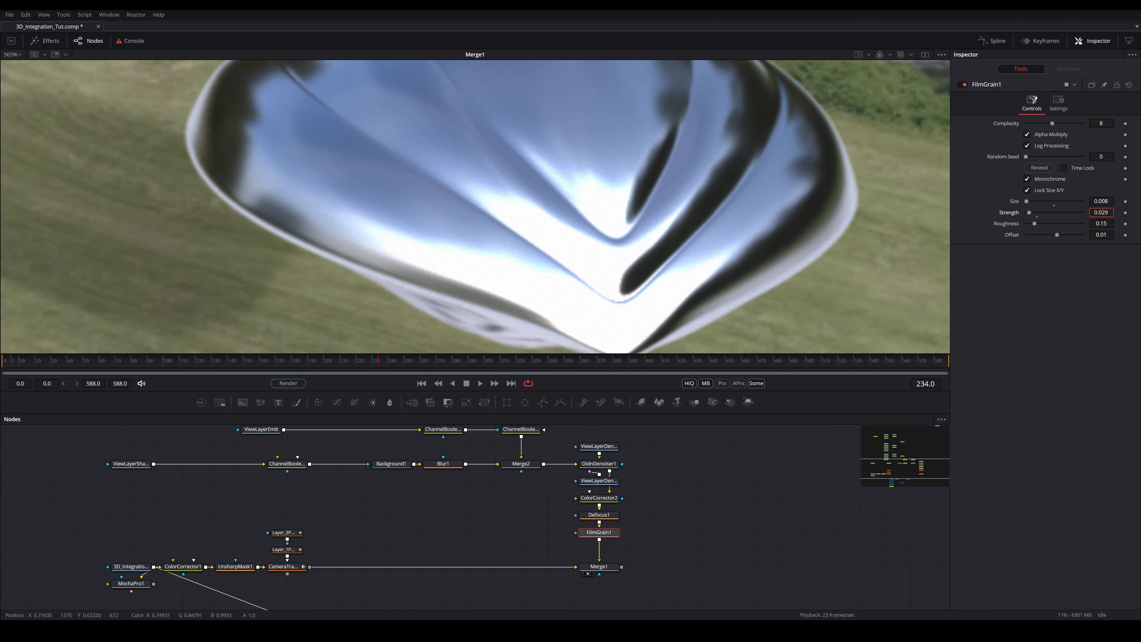
left_click_drag(1096, 212, 1095, 212)
scroll(703, 145, "down", 10)
scroll(680, 174, "down", 2)
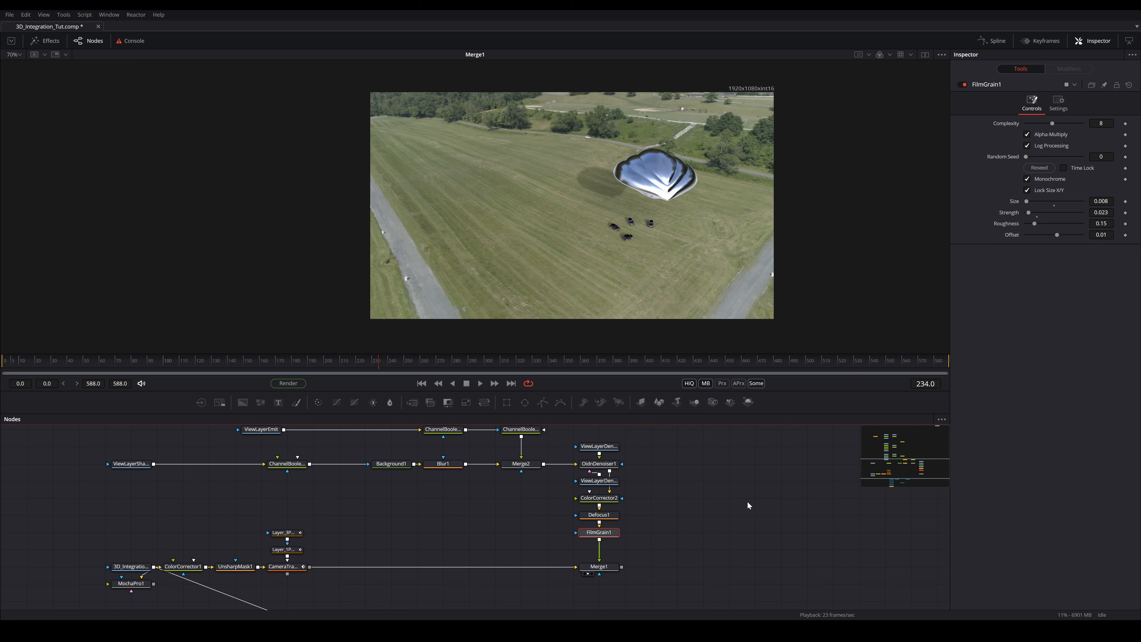
Add a Saver node to the composition
key("shift+space")
type("saver")
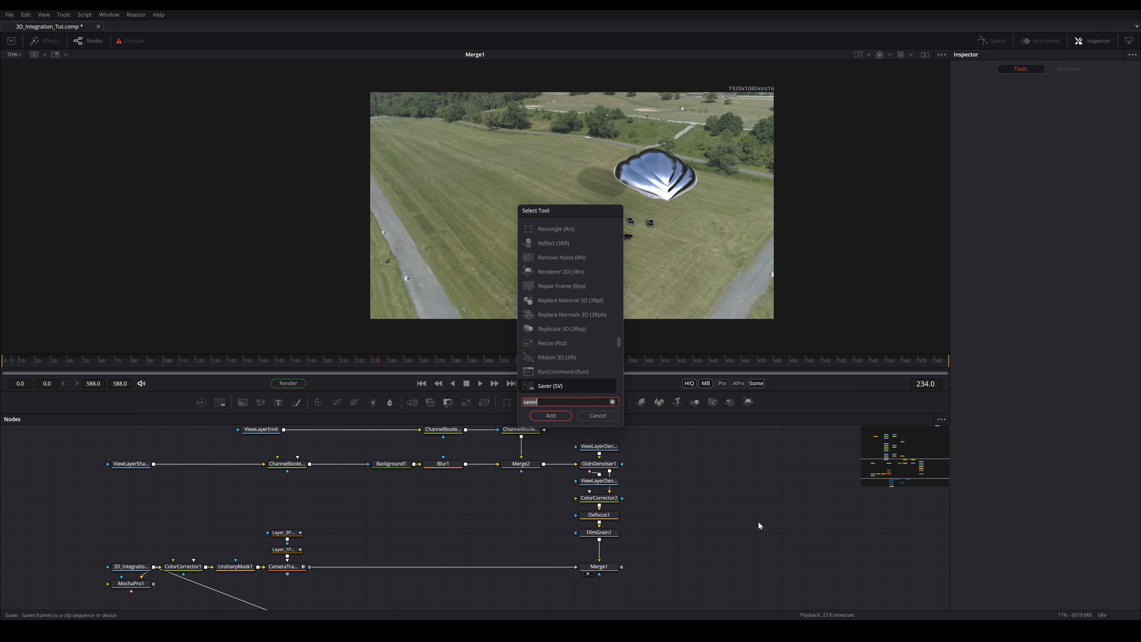
type("saver")
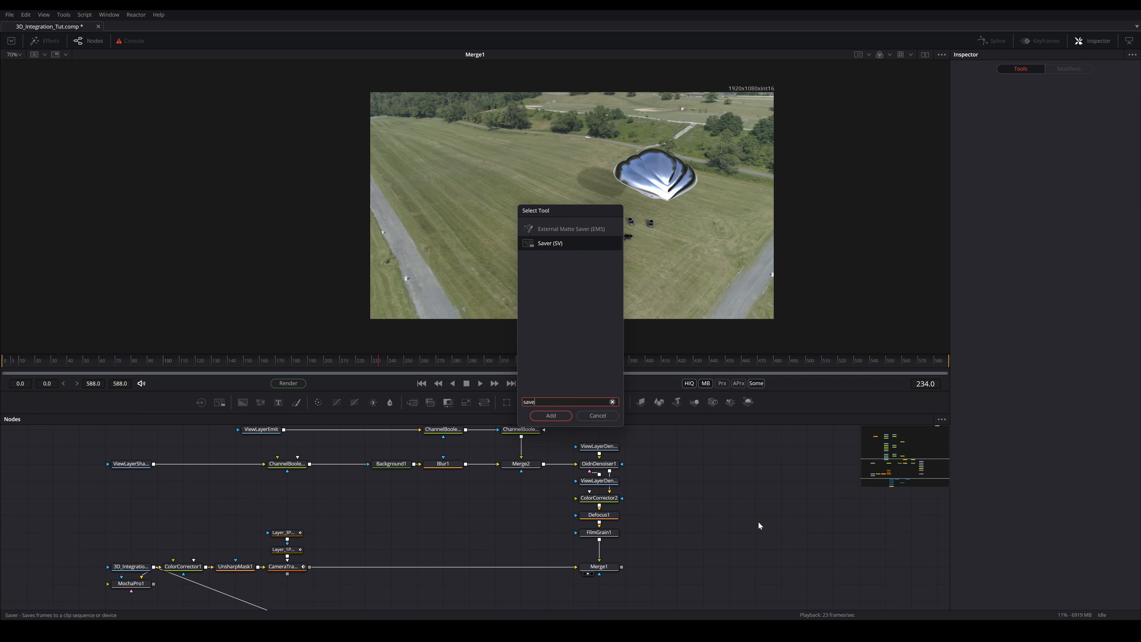
left_click(551, 415)
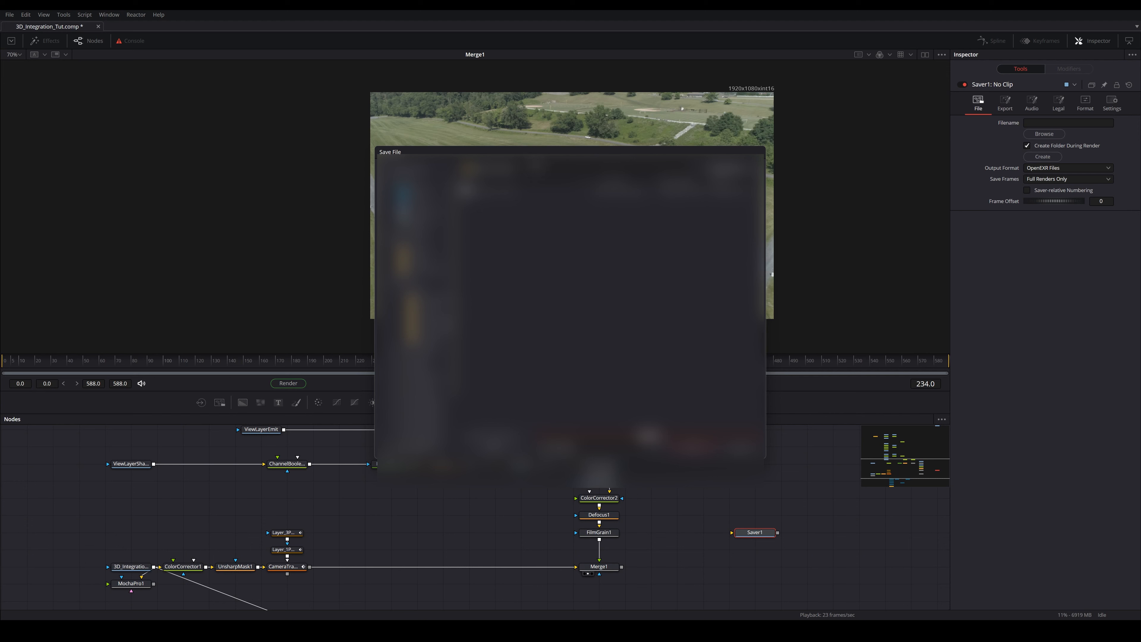
Set the Saver's output file to a QuickTime movie named Navigator_Test_##.mov
left_click(719, 170)
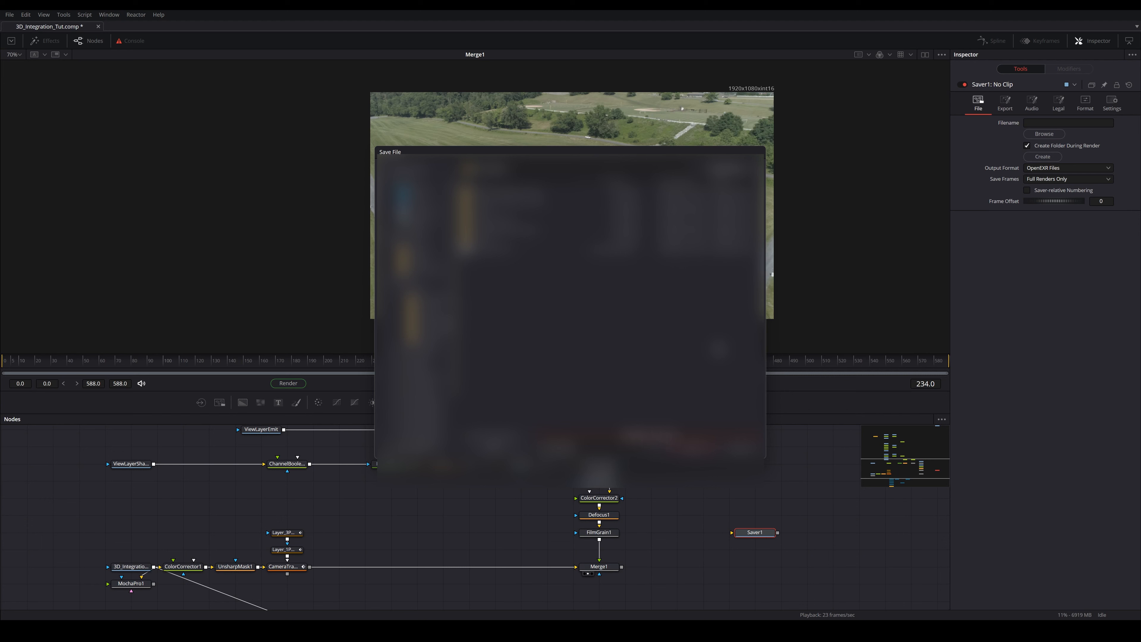
left_click(596, 446)
scroll(597, 520, "down", 6)
scroll(597, 520, "up", 2)
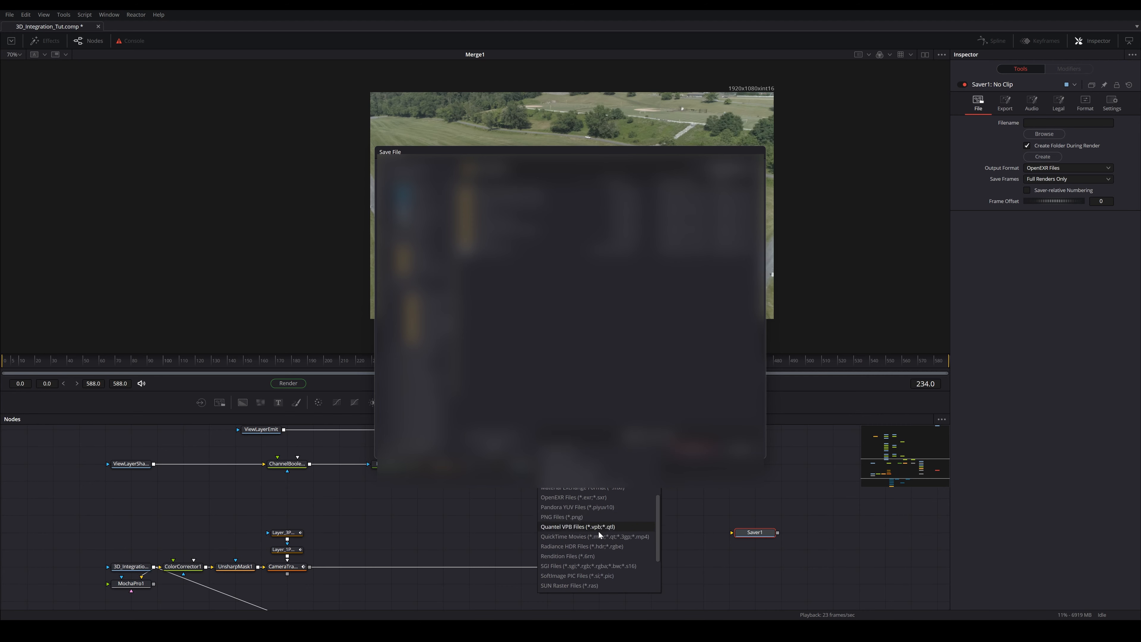
left_click(599, 532)
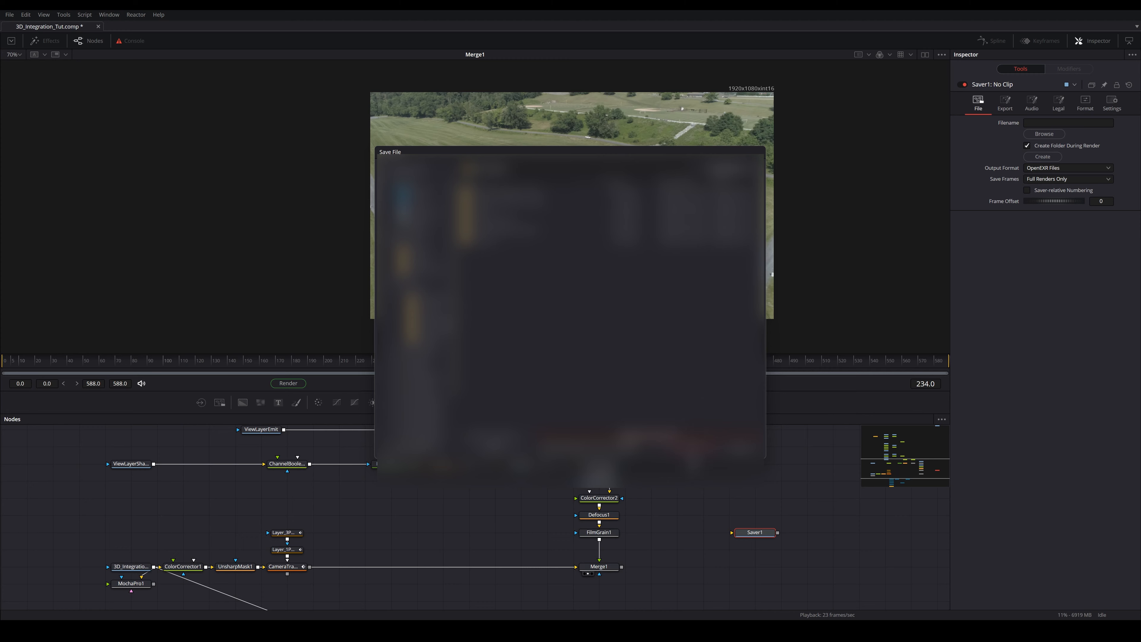
left_click(697, 447)
Connect Merge1's output to the Saver node and review its format and file settings
left_click_drag(762, 535, 709, 568)
left_click_drag(622, 566, 679, 566)
left_click(1084, 102)
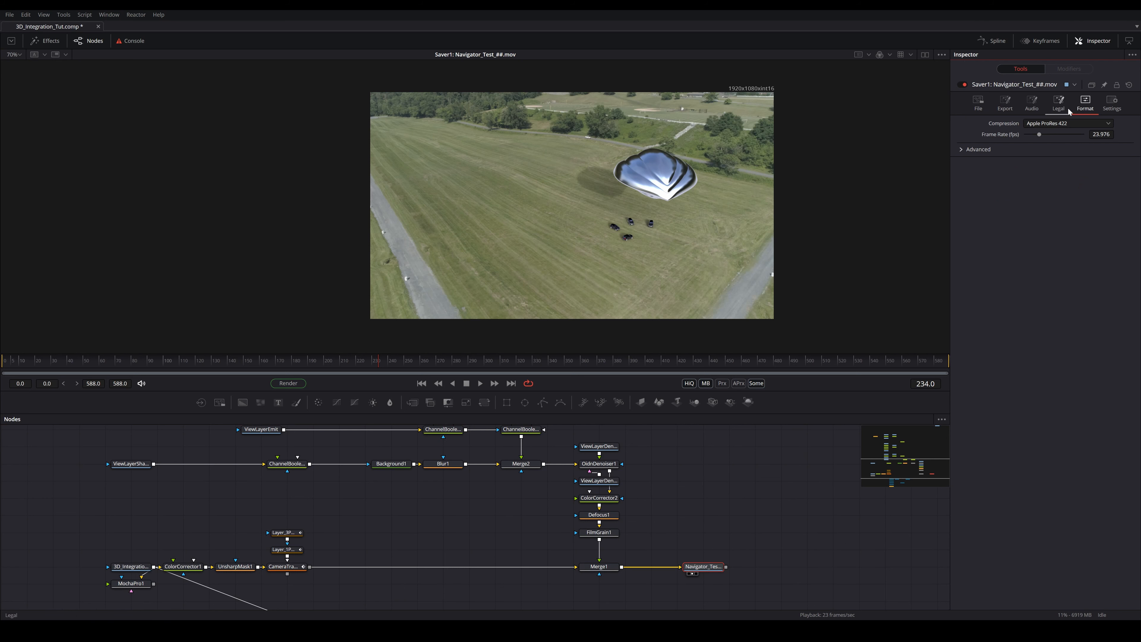
left_click(979, 108)
left_click(1082, 107)
left_click(983, 105)
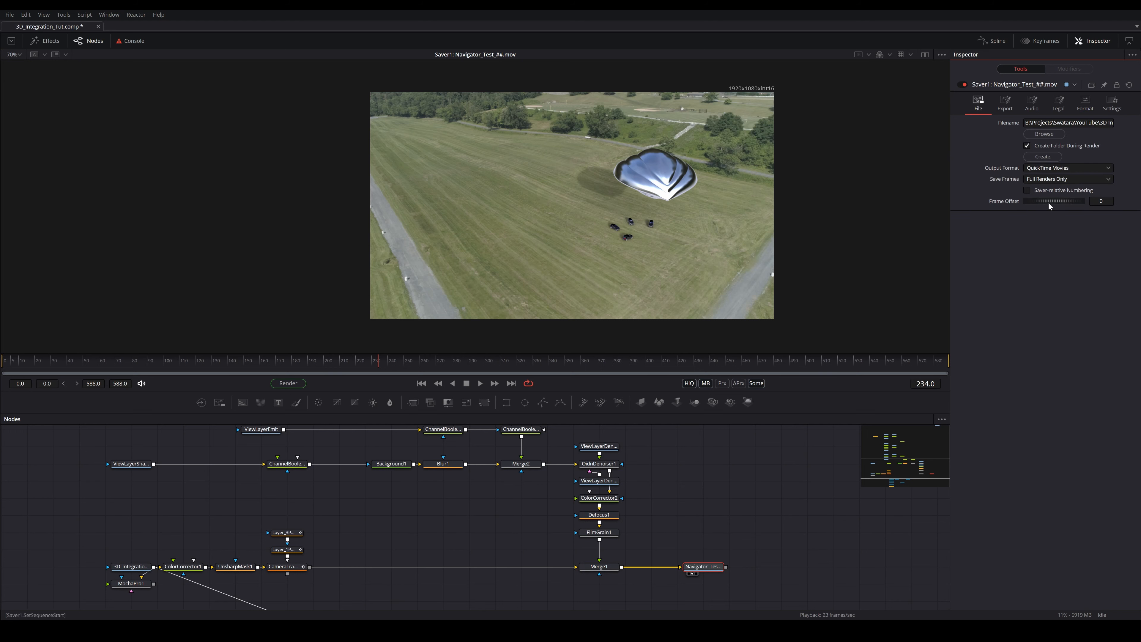
Render frames 0 to 588 at half size using the Preview configuration
left_click(299, 383)
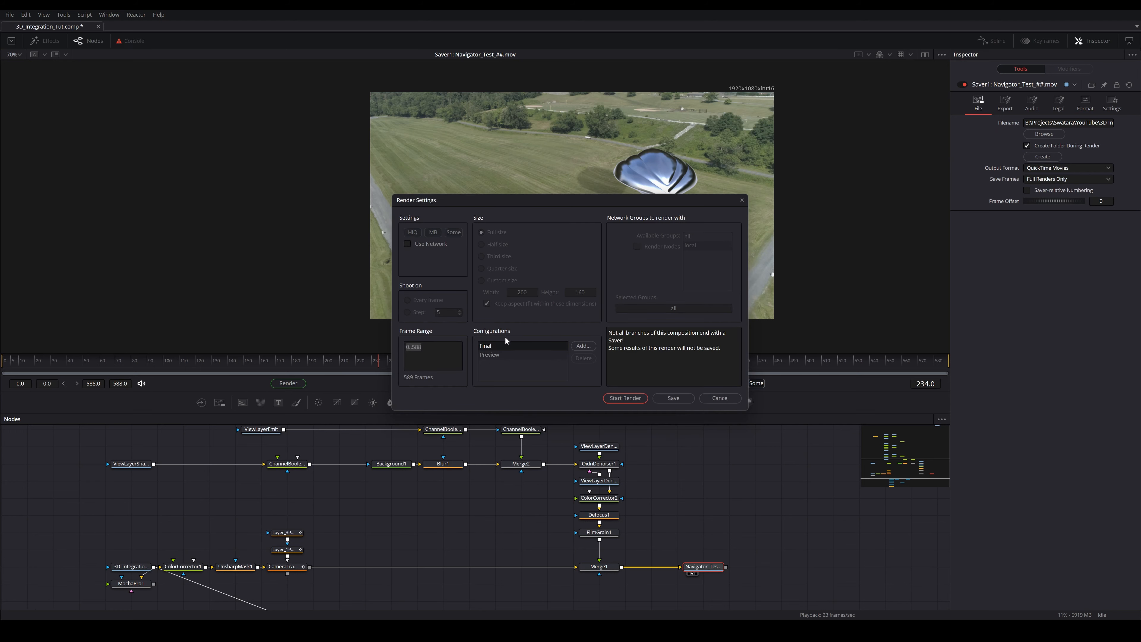
left_click(501, 353)
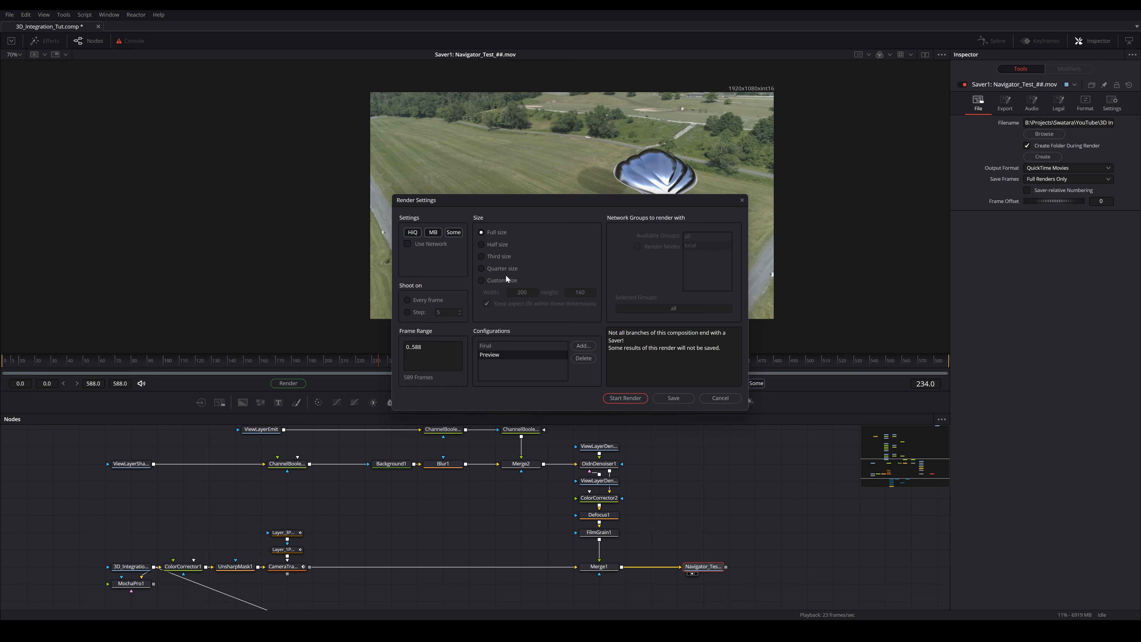
left_click(495, 241)
left_click(625, 398)
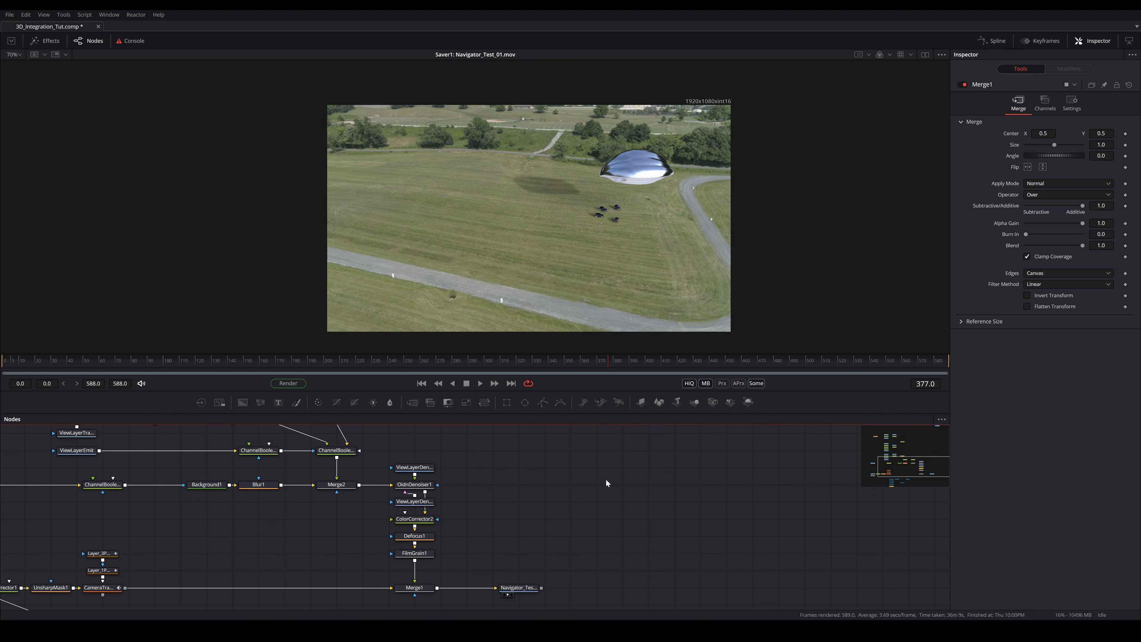
Add a Loader node that reads the rendered Navigator_Test_01.mov
key("shift+space")
type("loader")
key("Return")
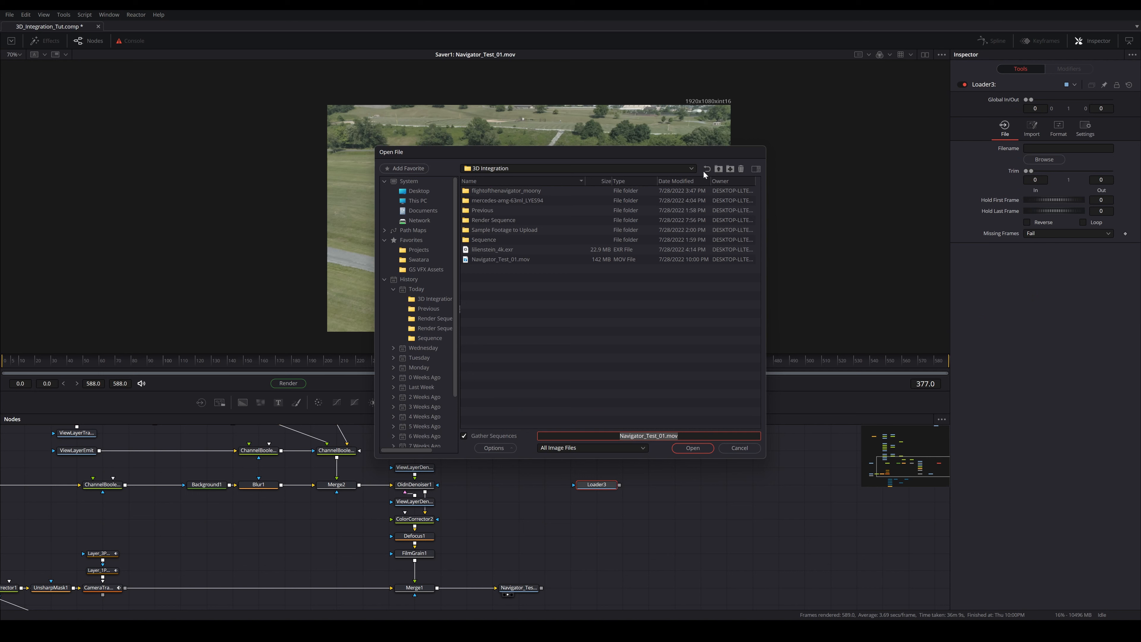
double_click(491, 259)
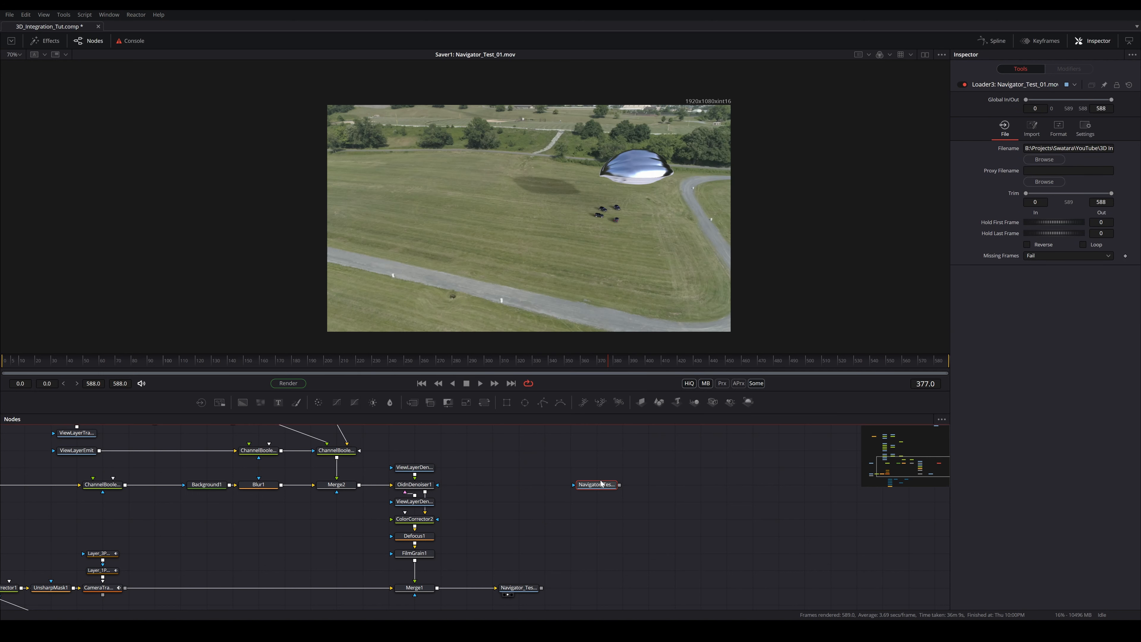
Show the loaded Navigator_Test_01.mov enlarged in the viewer and go to frame 0
left_click_drag(600, 485, 589, 235)
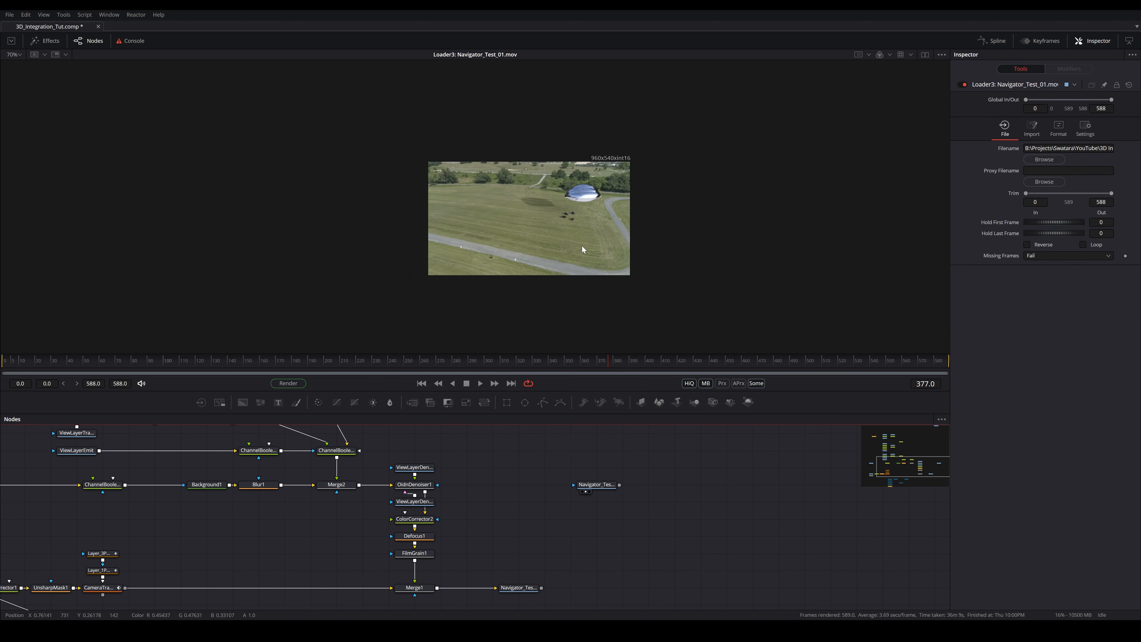
scroll(582, 246, "up", 3)
left_click_drag(579, 234, 596, 254)
left_click_drag(21, 363, 2, 362)
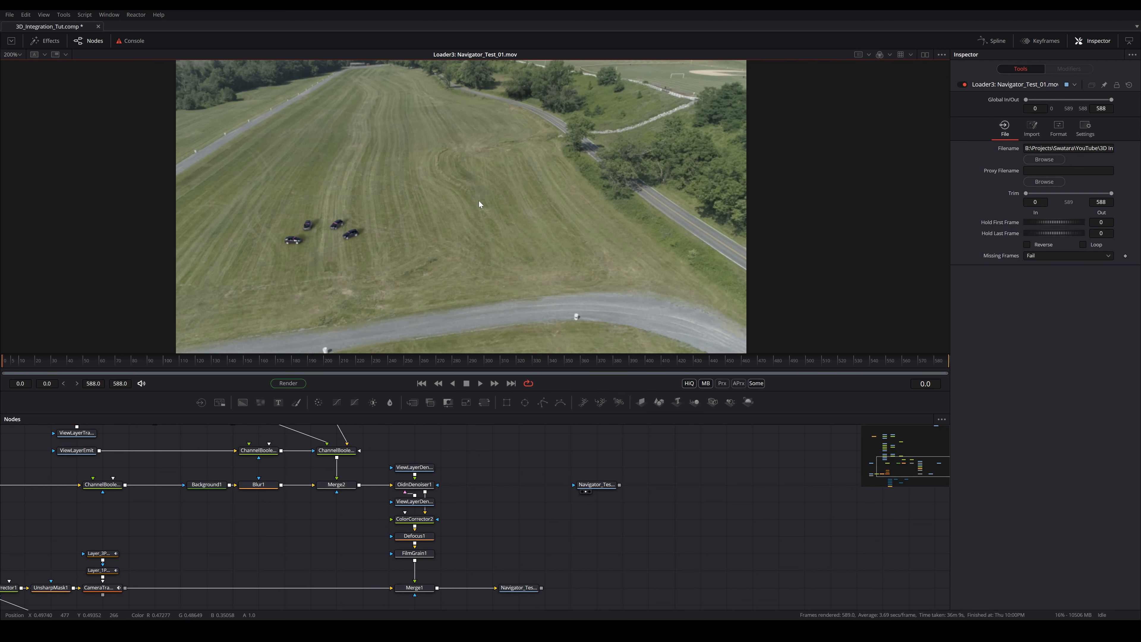
Play Navigator_Test_01.mov in the viewer and review how the reflective object and its shadow sit in the drone footage
key("space")
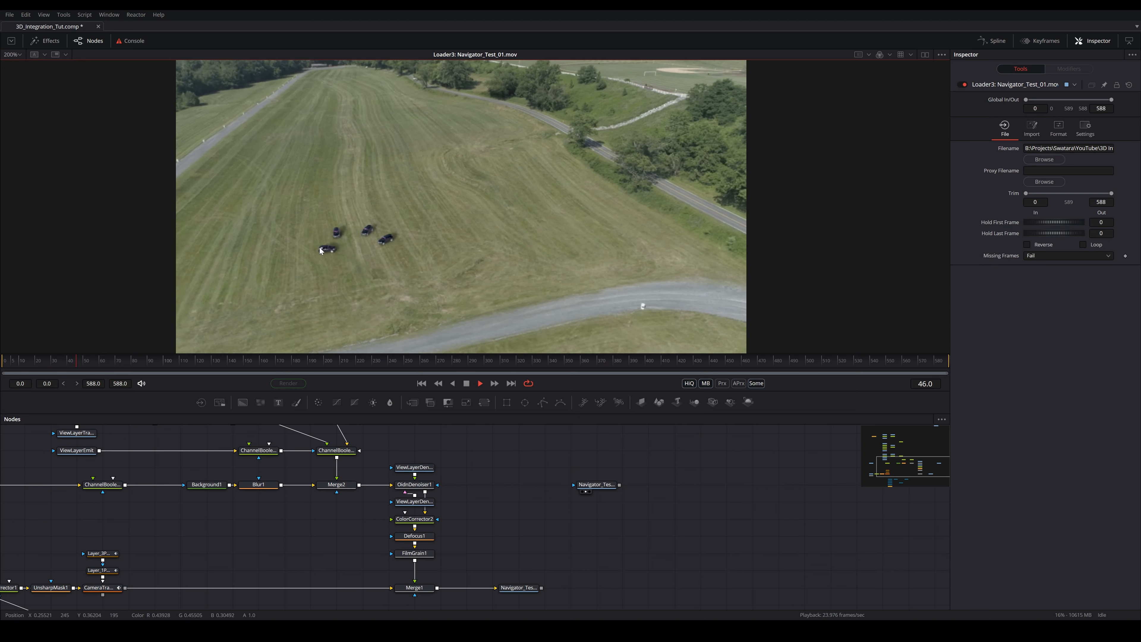
scroll(318, 249, "up", 4)
scroll(650, 247, "down", 5)
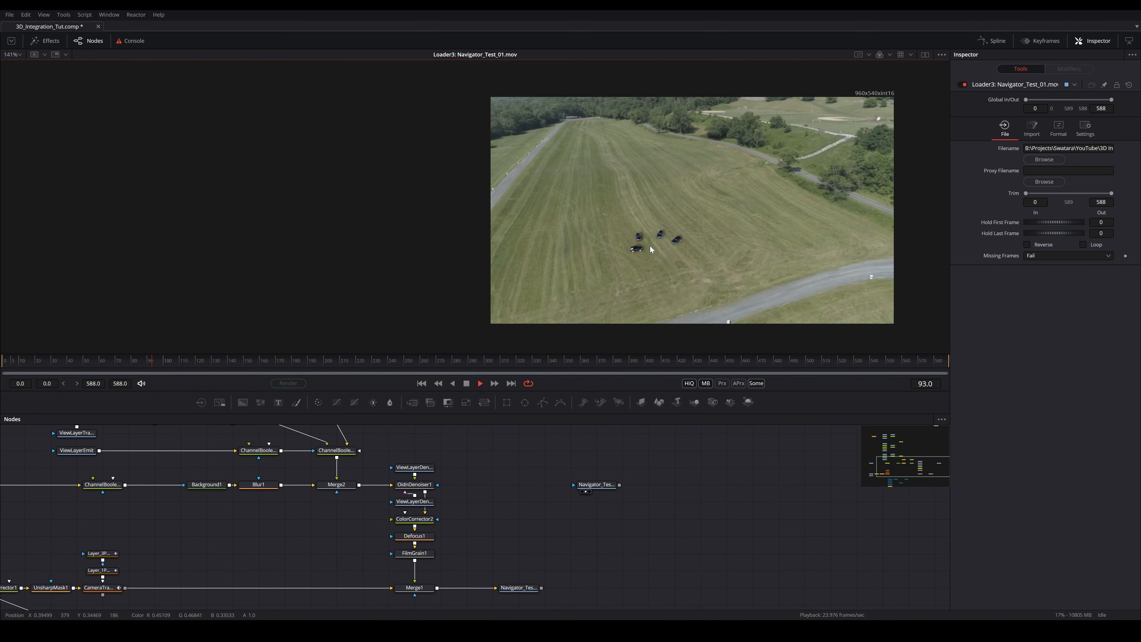
left_click_drag(713, 253, 550, 247)
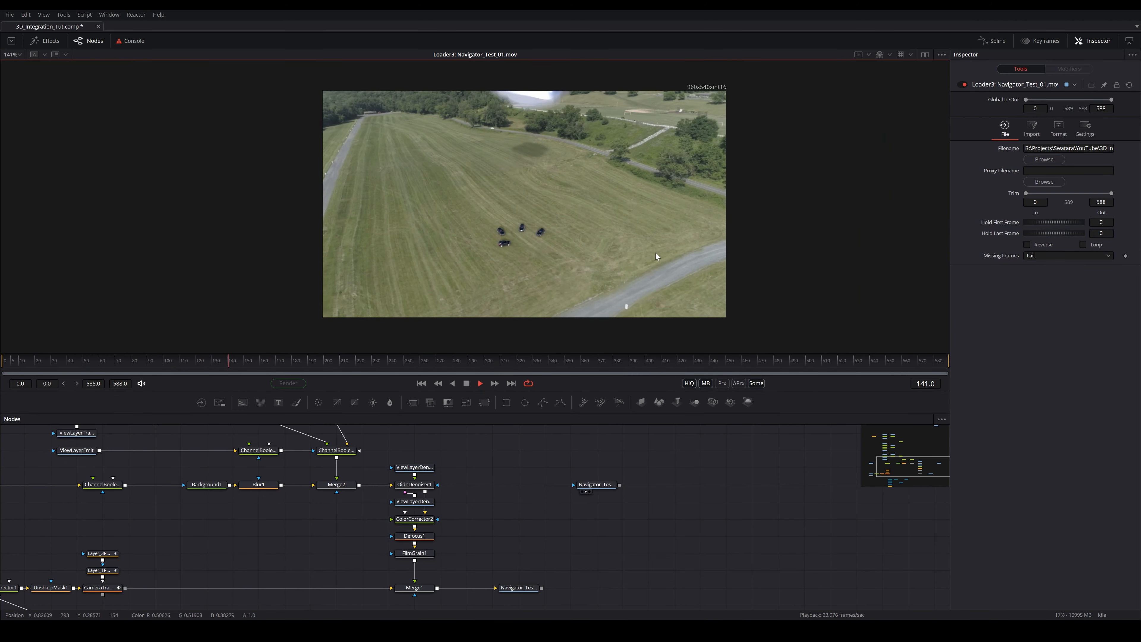
left_click_drag(659, 253, 614, 235)
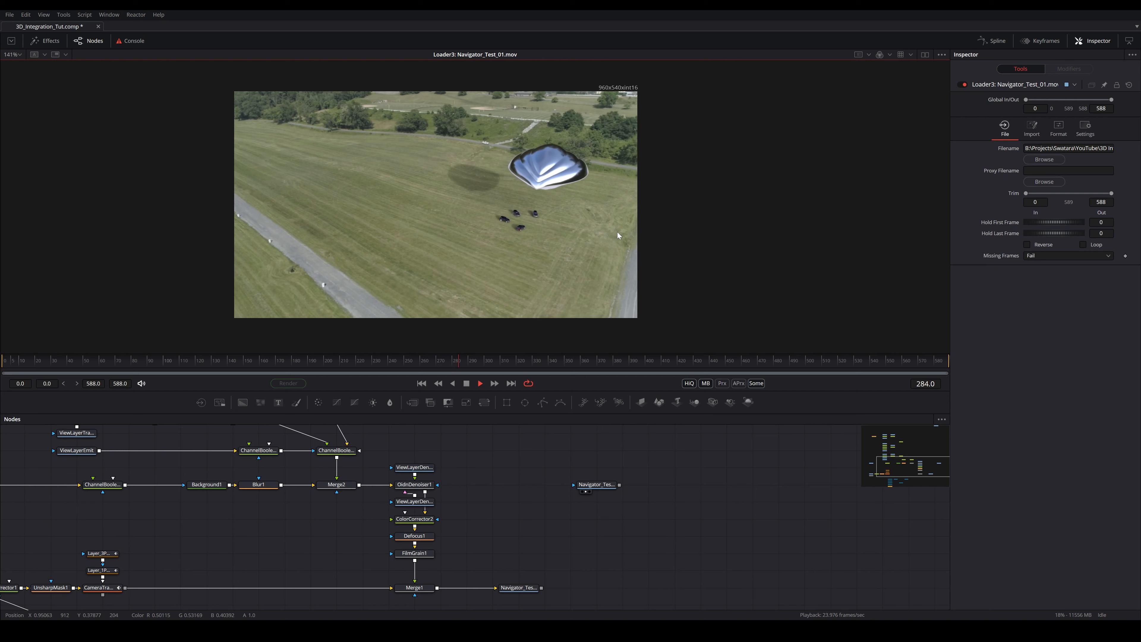
left_click_drag(623, 222, 586, 230)
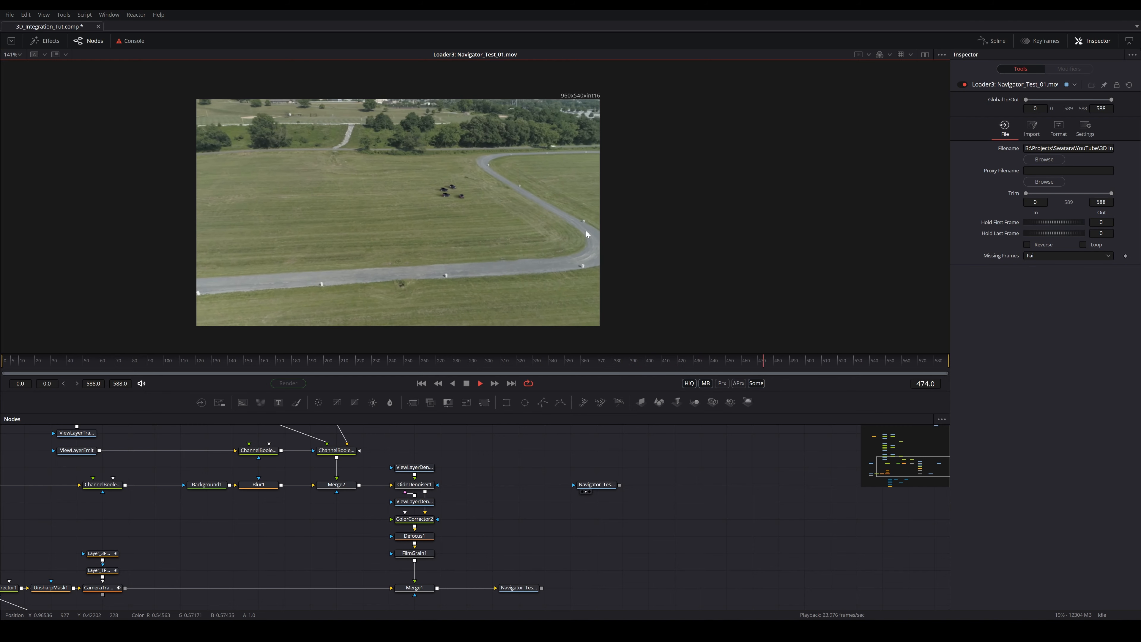
Inspect the four cars close up during looping playback, checking their softness, edges and shadows against the grass
scroll(496, 150, "up", 3)
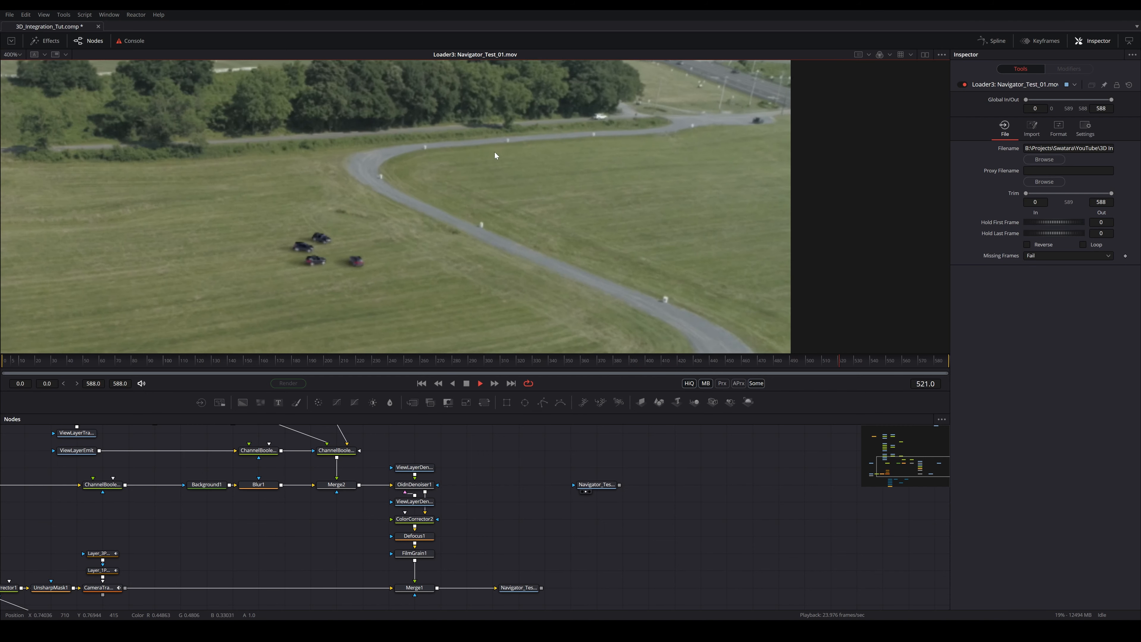
scroll(357, 260, "up", 3)
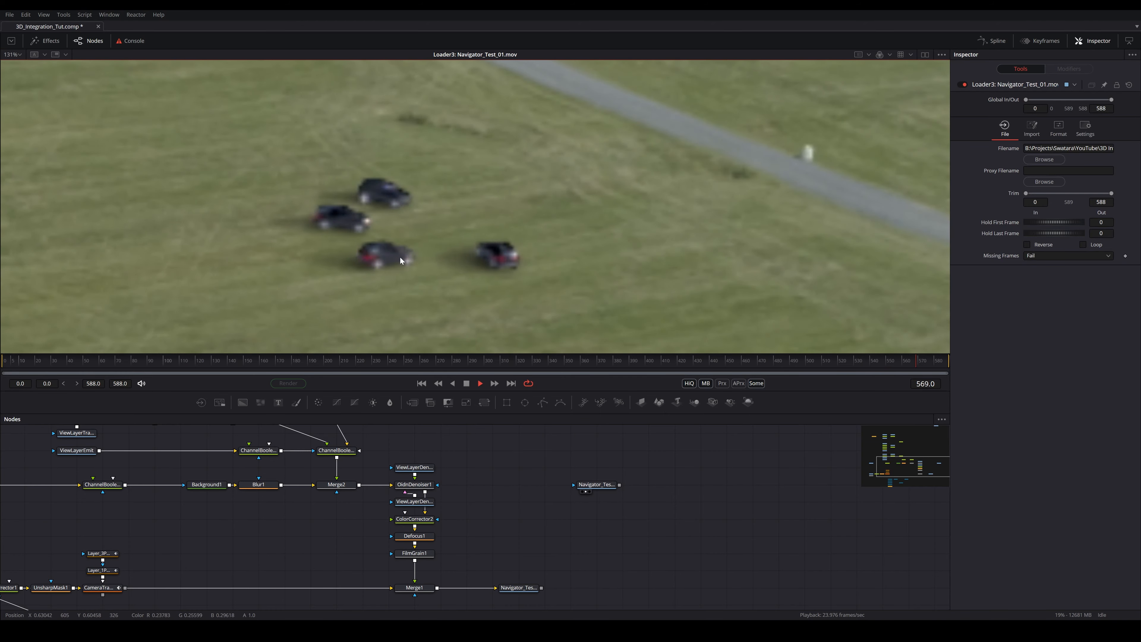
scroll(450, 249, "down", 3)
left_click_drag(395, 250, 534, 146)
scroll(331, 273, "up", 3)
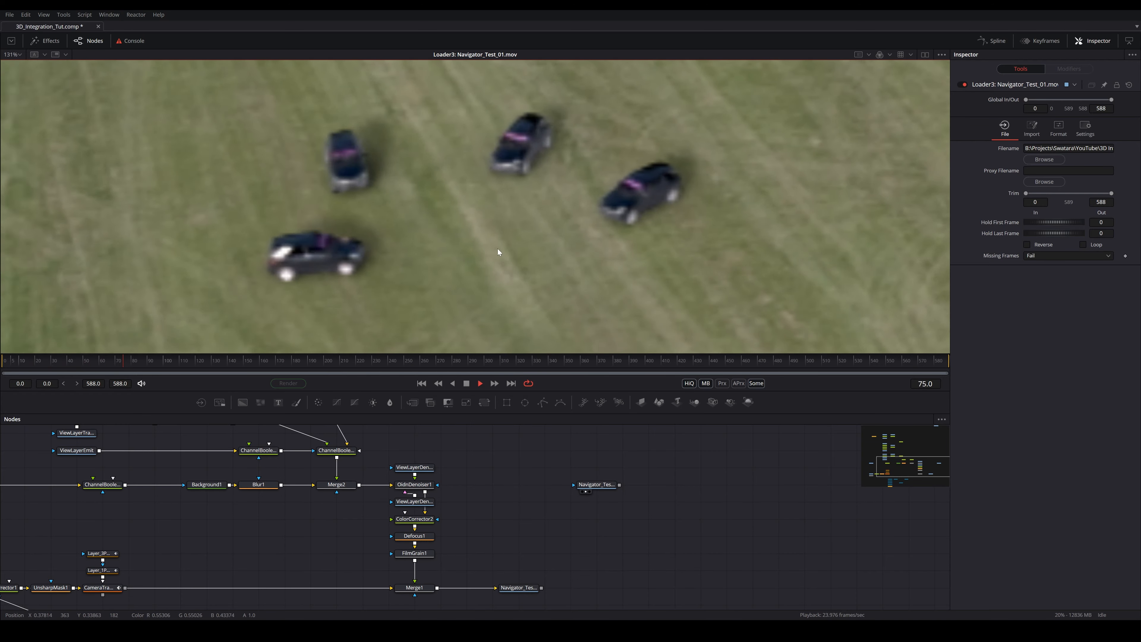
left_click_drag(370, 220, 251, 198)
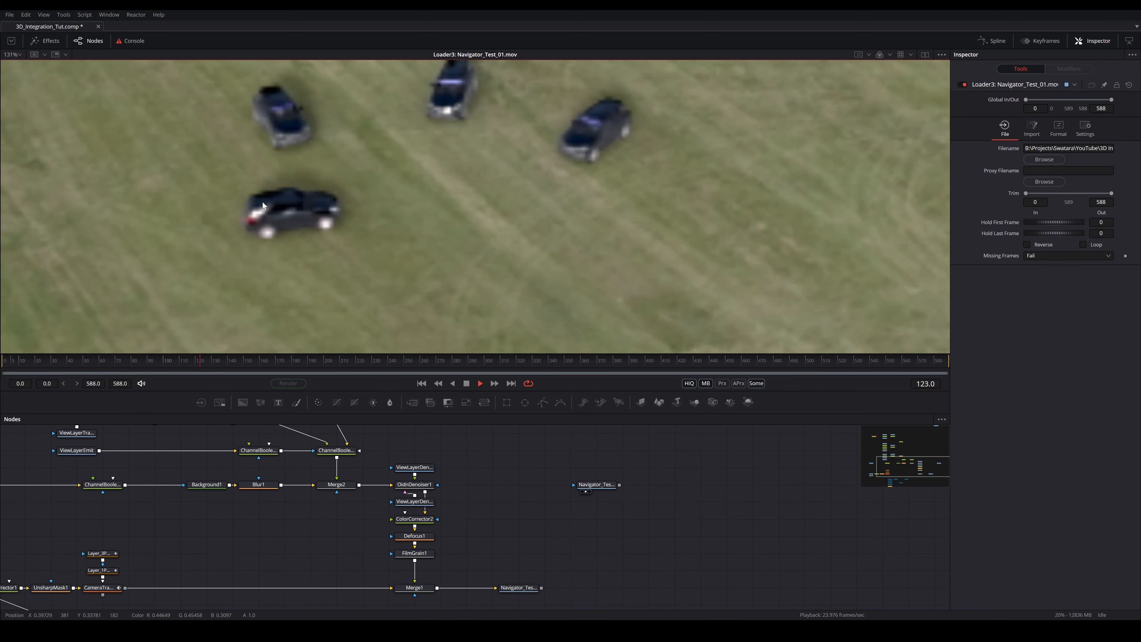
scroll(575, 223, "down", 3)
scroll(574, 223, "down", 3)
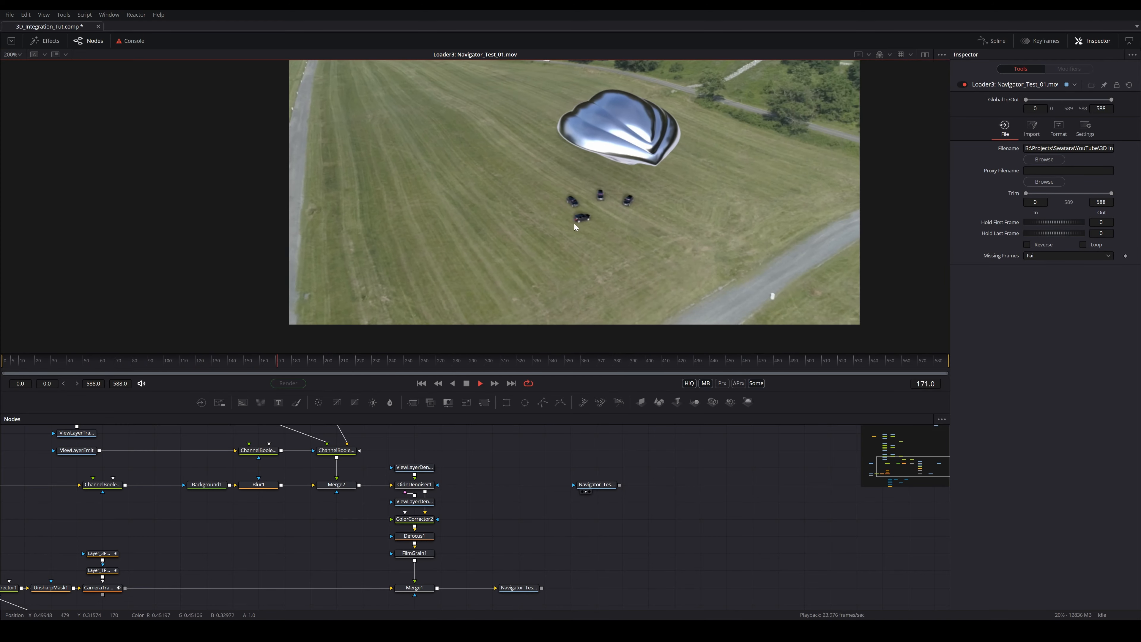
left_click_drag(627, 220, 536, 229)
scroll(578, 226, "up", 4)
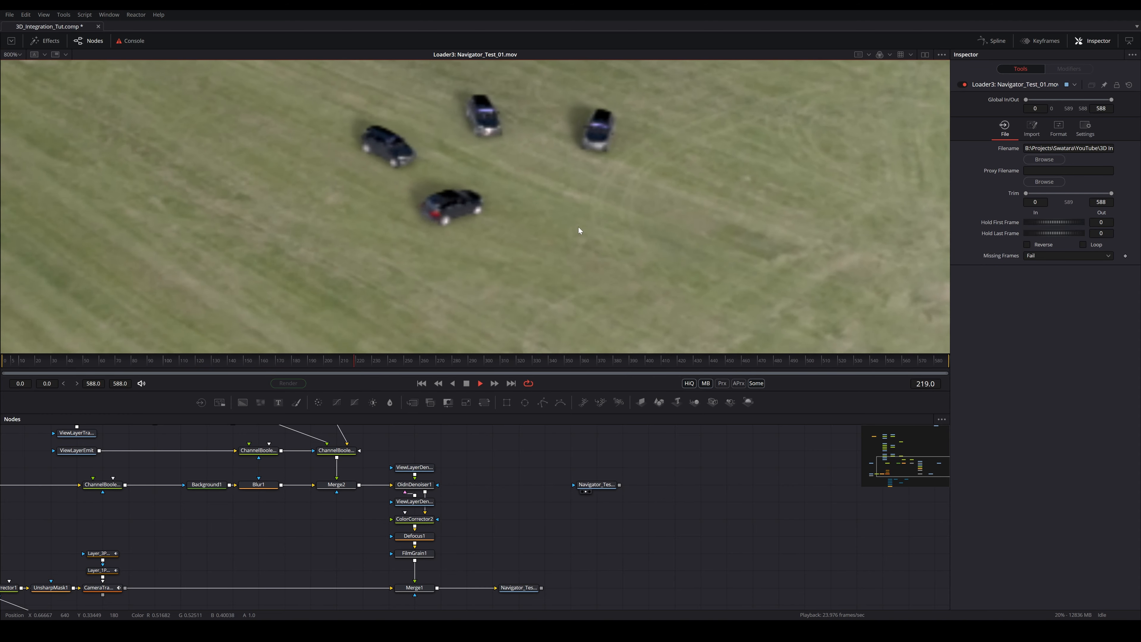
left_click_drag(620, 213, 487, 238)
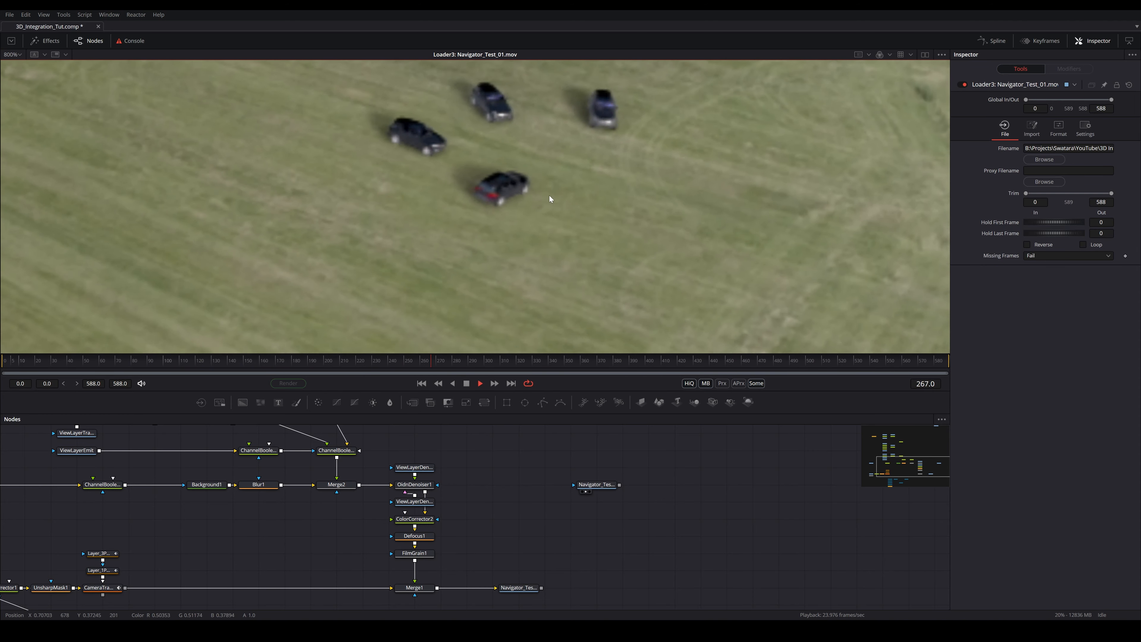
left_click_drag(565, 191, 473, 236)
left_click(502, 361)
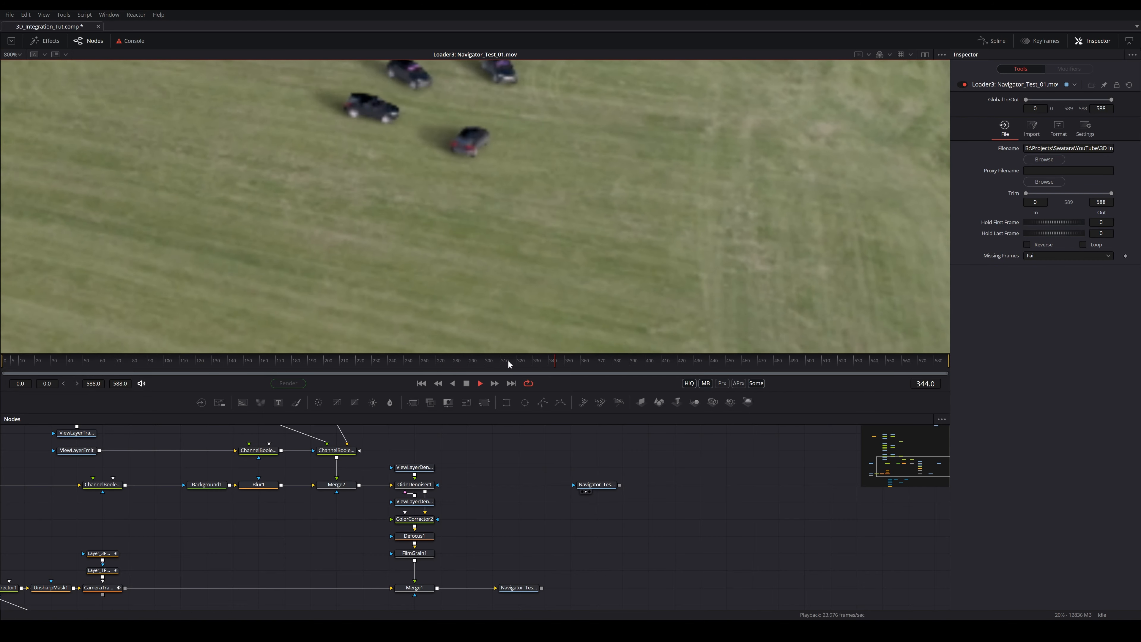
Examine the cars and the reflective object on the paused frame 225 at several magnifications
left_click_drag(563, 194, 551, 288)
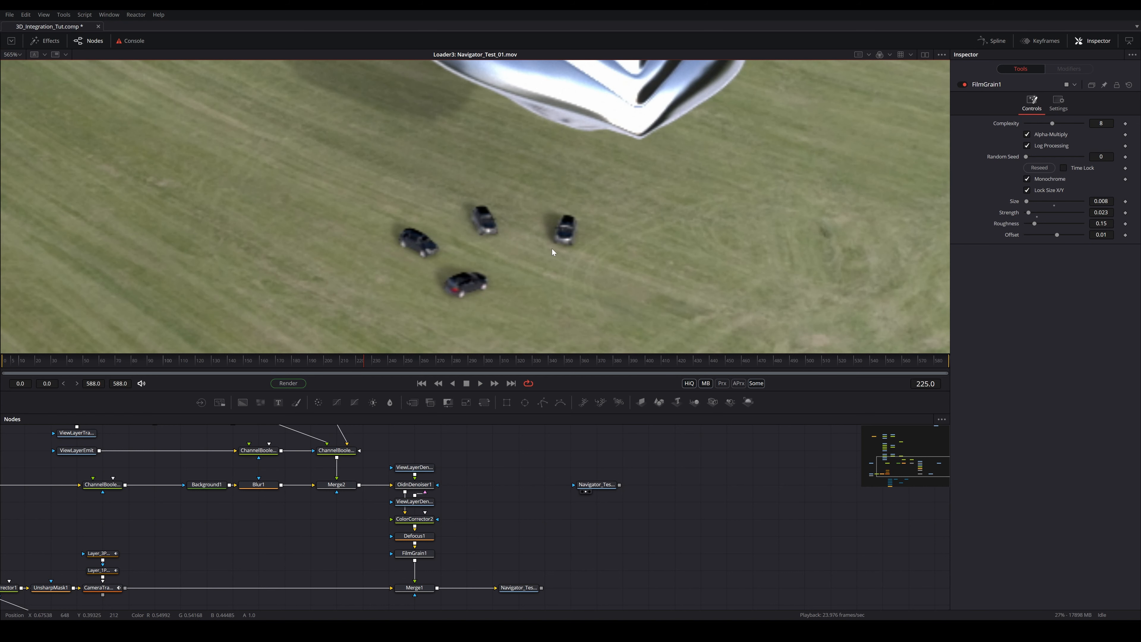
scroll(552, 249, "down", 2)
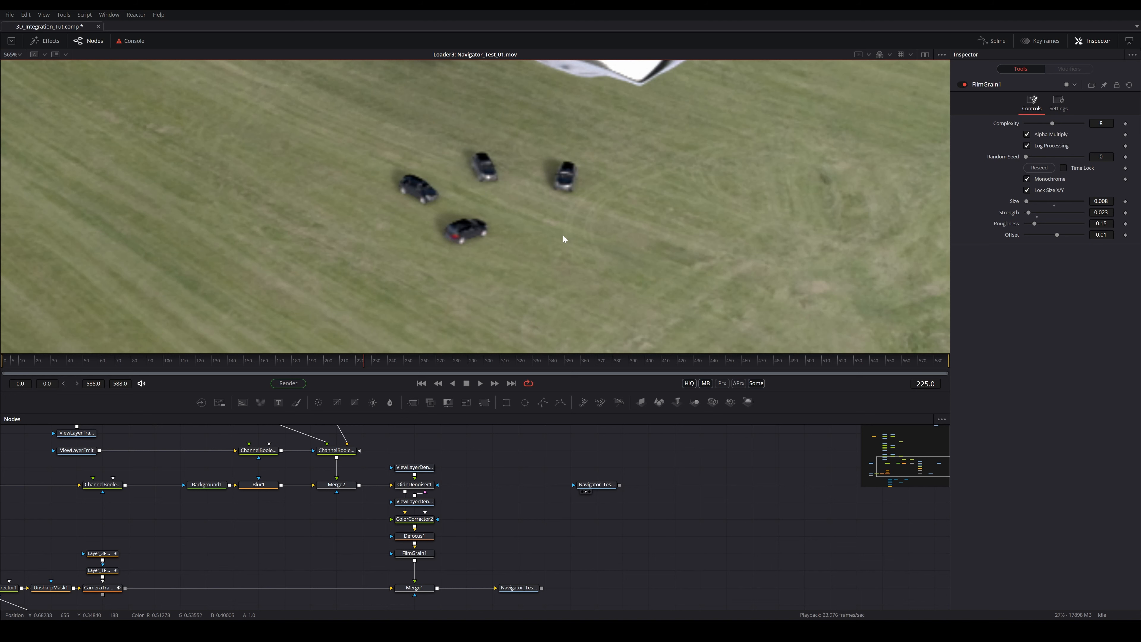
scroll(563, 237, "up", 2)
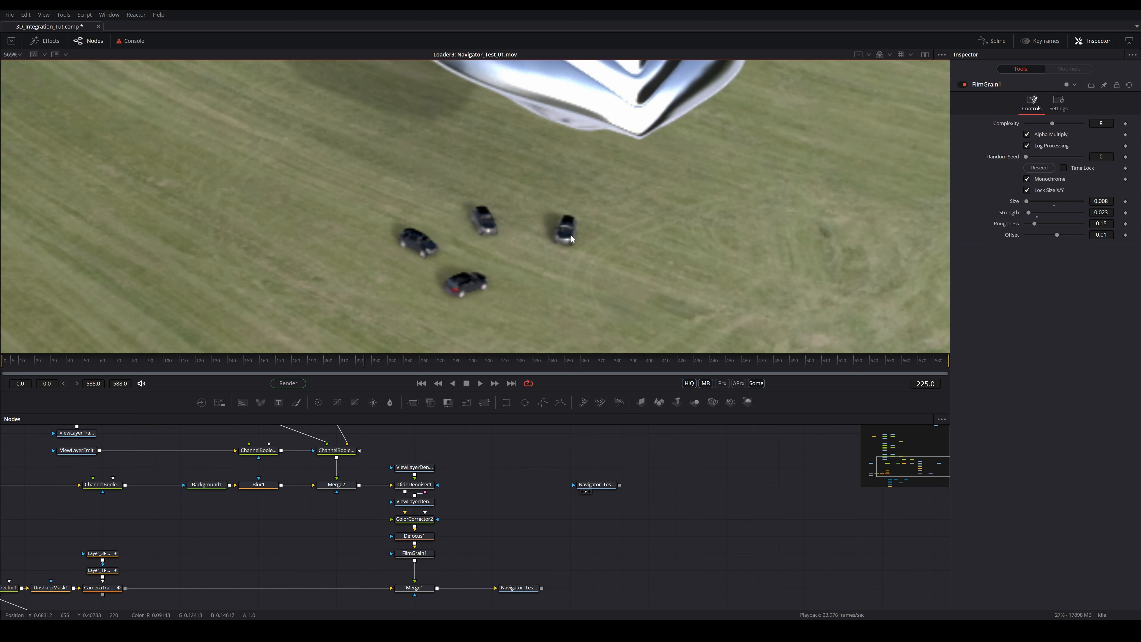
scroll(524, 218, "down", 3)
scroll(524, 218, "up", 2)
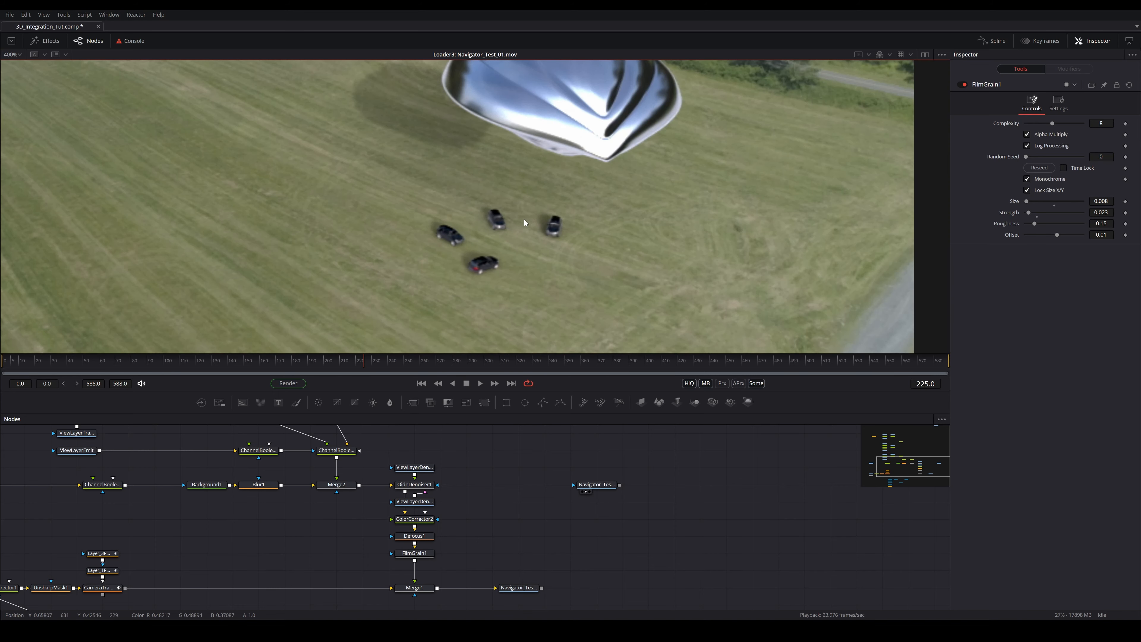
Resume playback from frame 225 and review the cars, the reflective object and its shadow through the end of the shot
key("space")
scroll(599, 214, "down", 3)
scroll(590, 217, "up", 2)
scroll(590, 218, "up", 1)
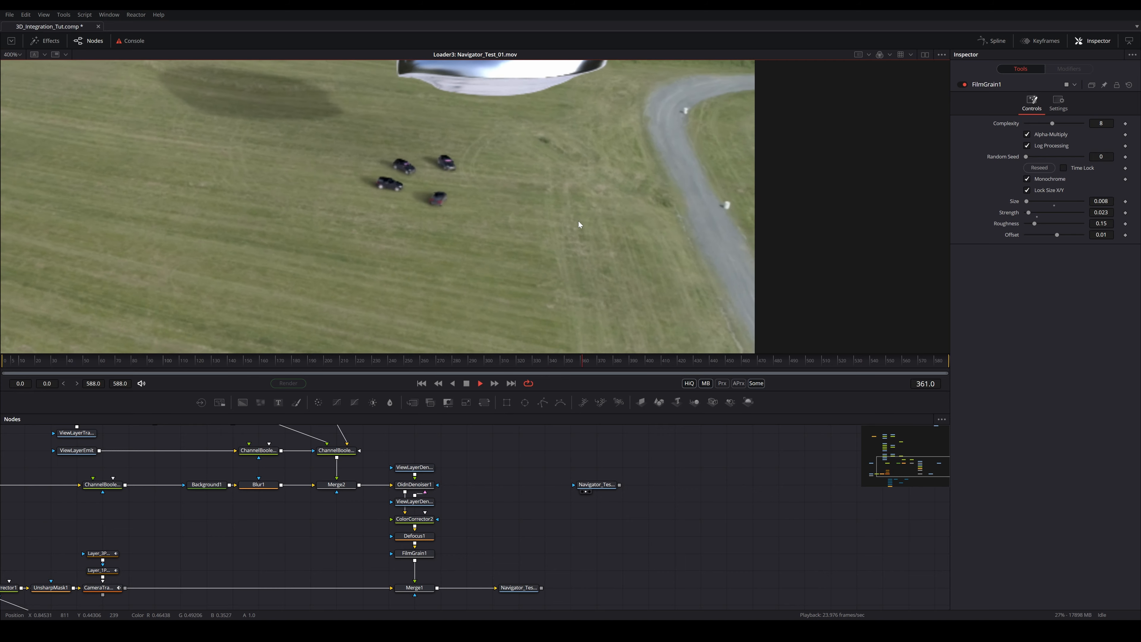
scroll(509, 217, "down", 1)
left_click_drag(476, 192, 503, 240)
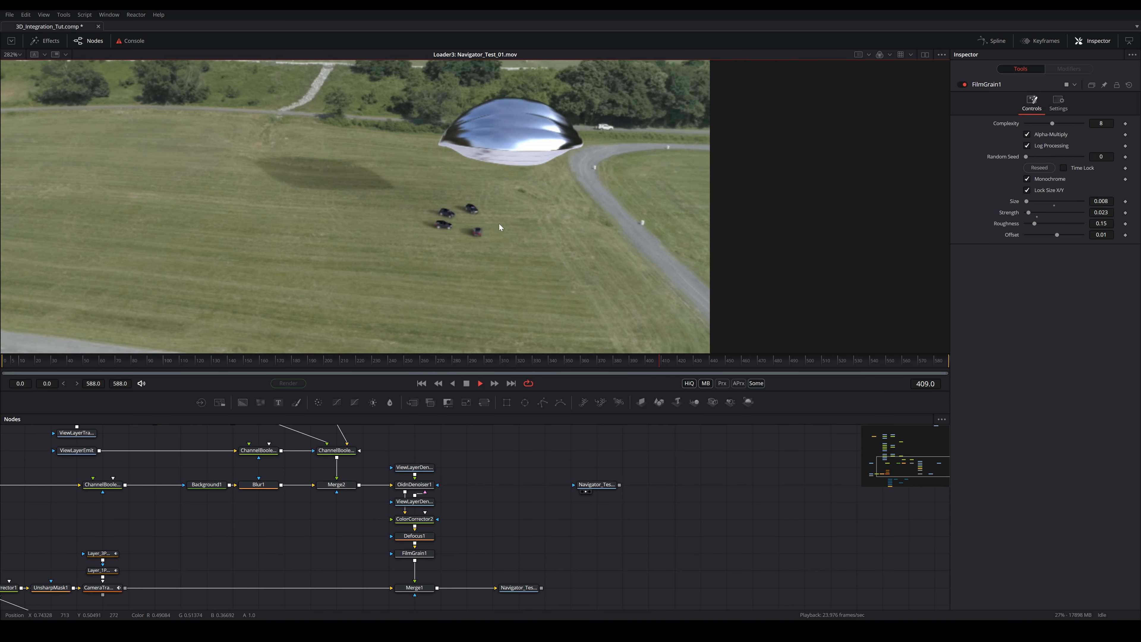
scroll(513, 247, "down", 2)
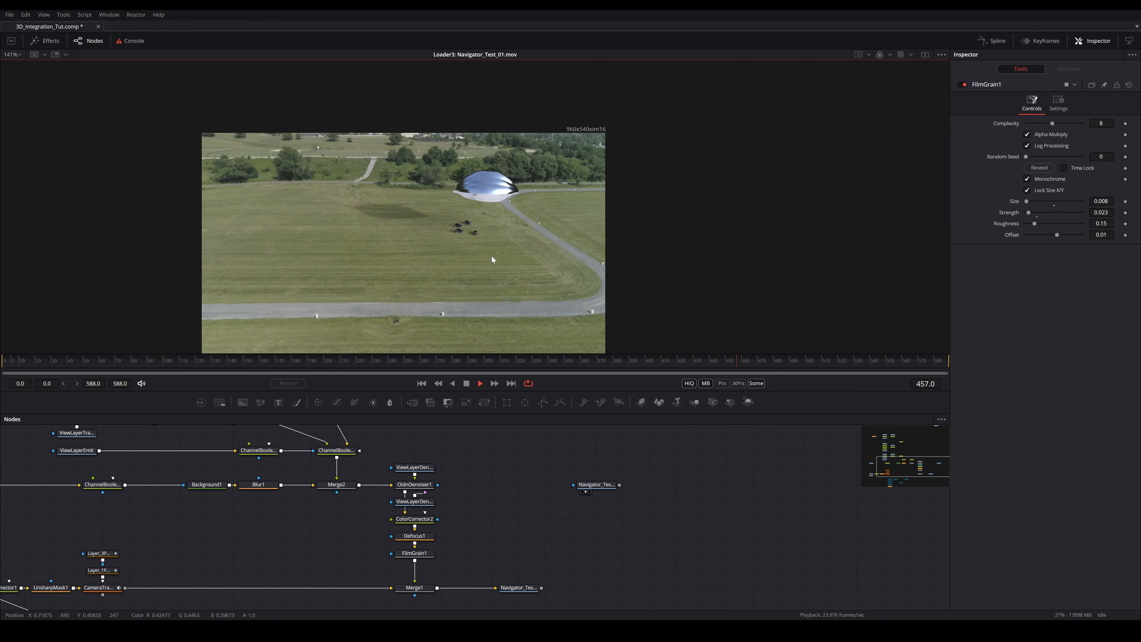
scroll(500, 237, "up", 1)
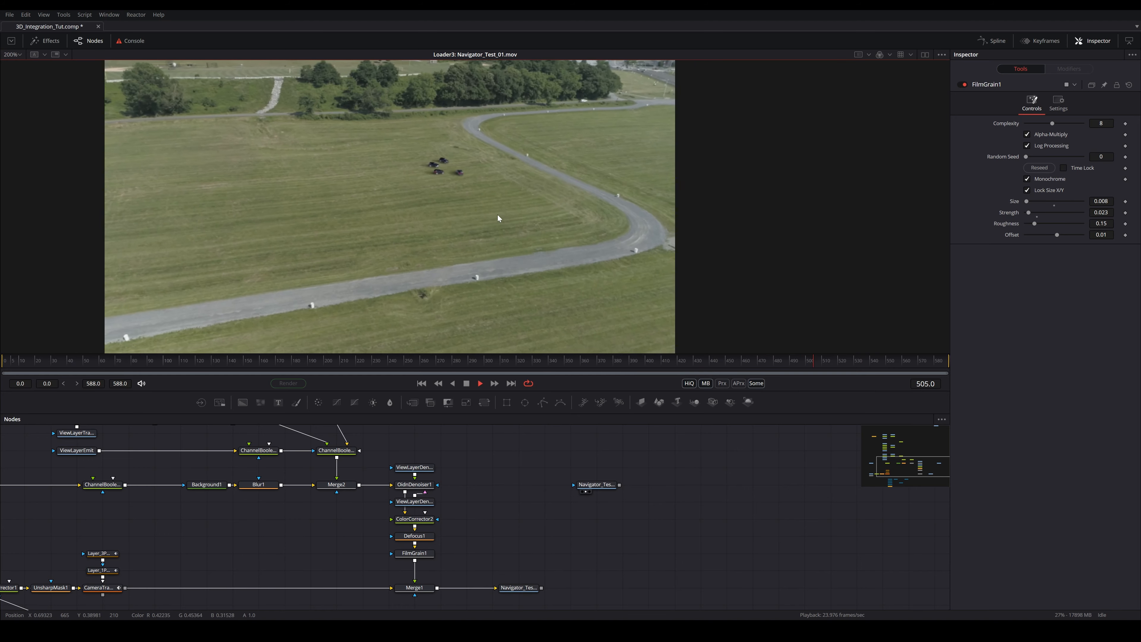
left_click_drag(474, 201, 457, 244)
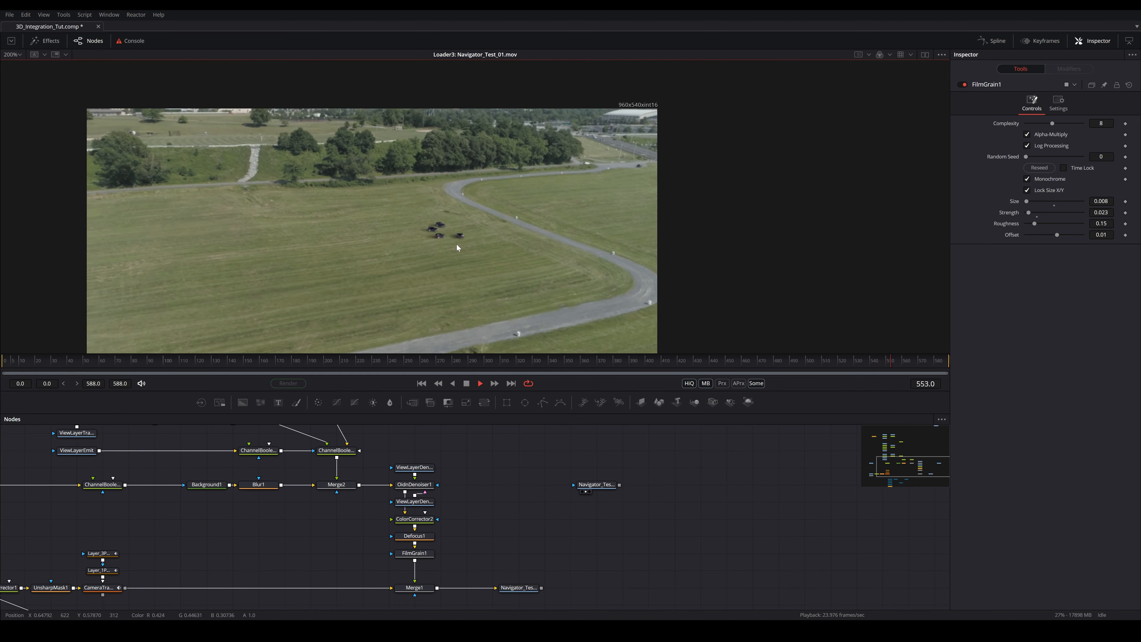
Replay the looping movie, comparing close views of the cars with the full frame to judge the overall integration
scroll(456, 244, "up", 4)
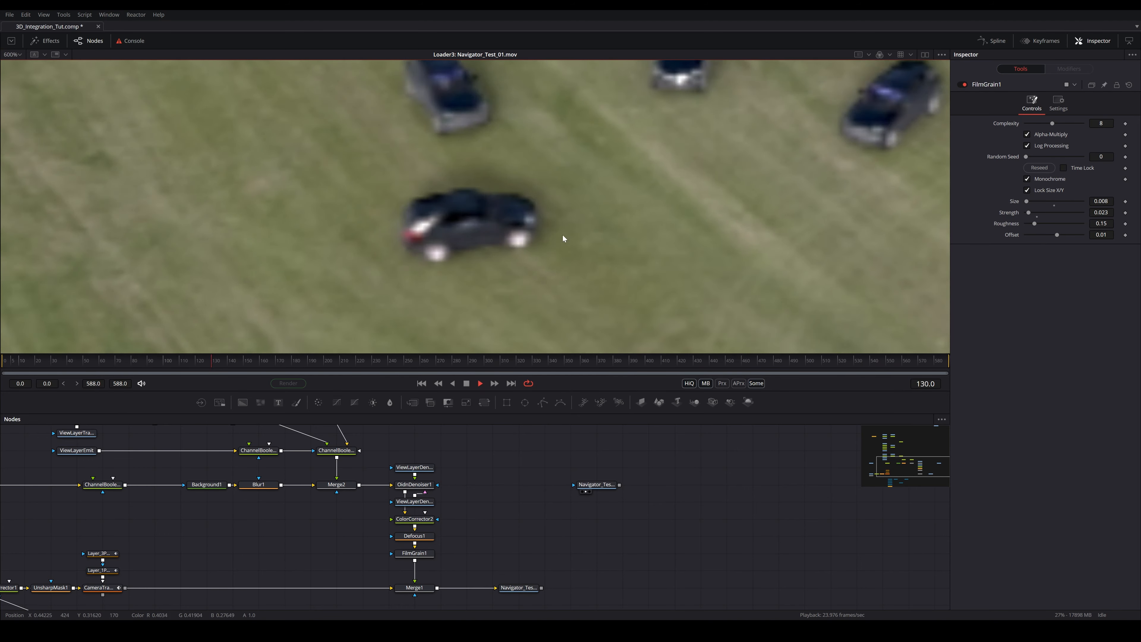
scroll(563, 234, "down", 4)
left_click_drag(551, 257, 536, 232)
scroll(536, 232, "down", 3)
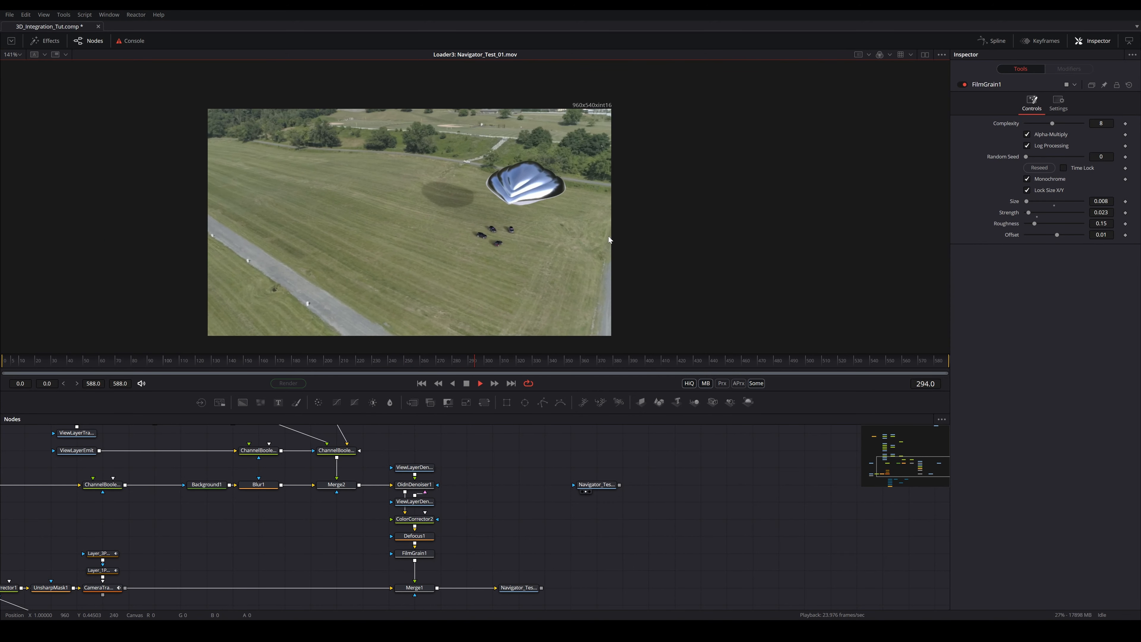
left_click_drag(607, 237, 520, 217)
scroll(516, 227, "up", 1)
scroll(516, 227, "down", 1)
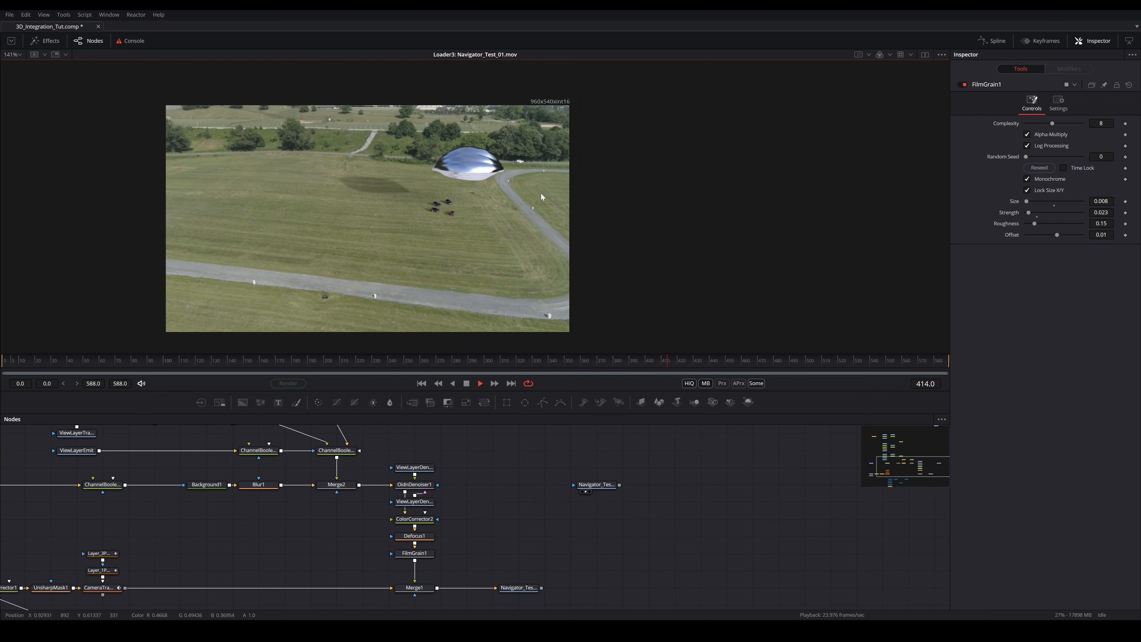
scroll(497, 219, "down", 1)
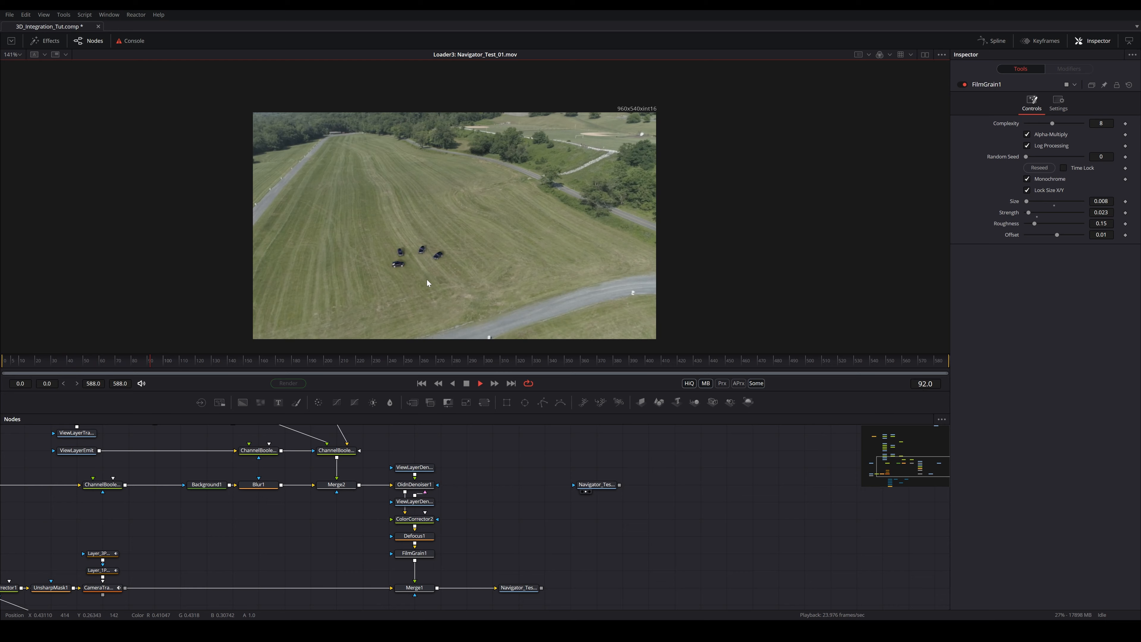
scroll(427, 279, "up", 3)
scroll(427, 279, "down", 3)
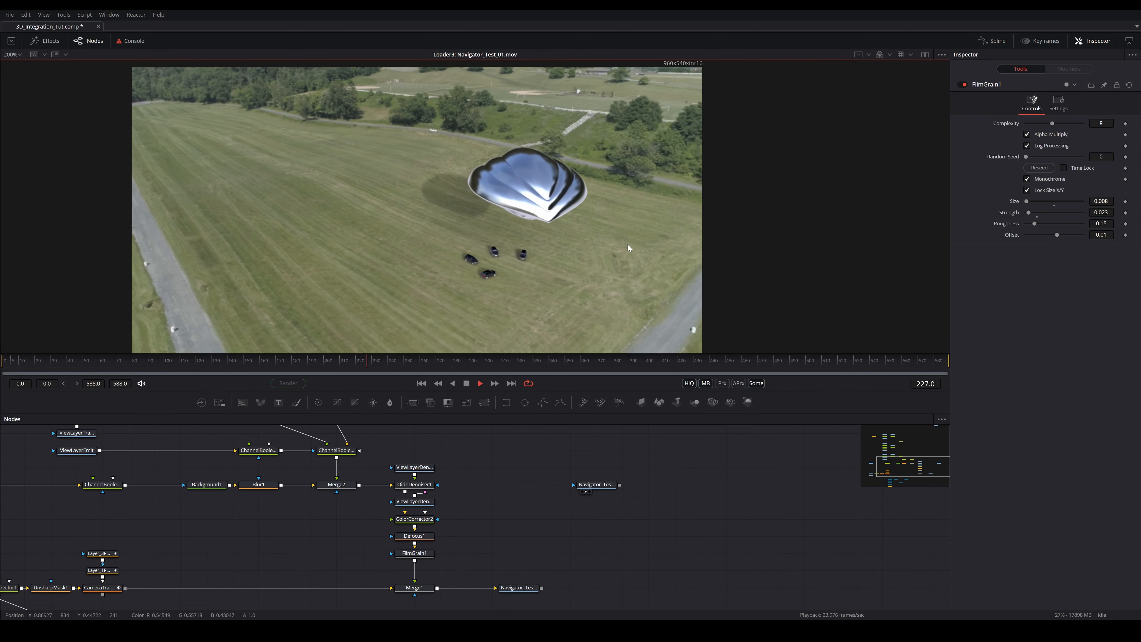
left_click_drag(627, 245, 579, 229)
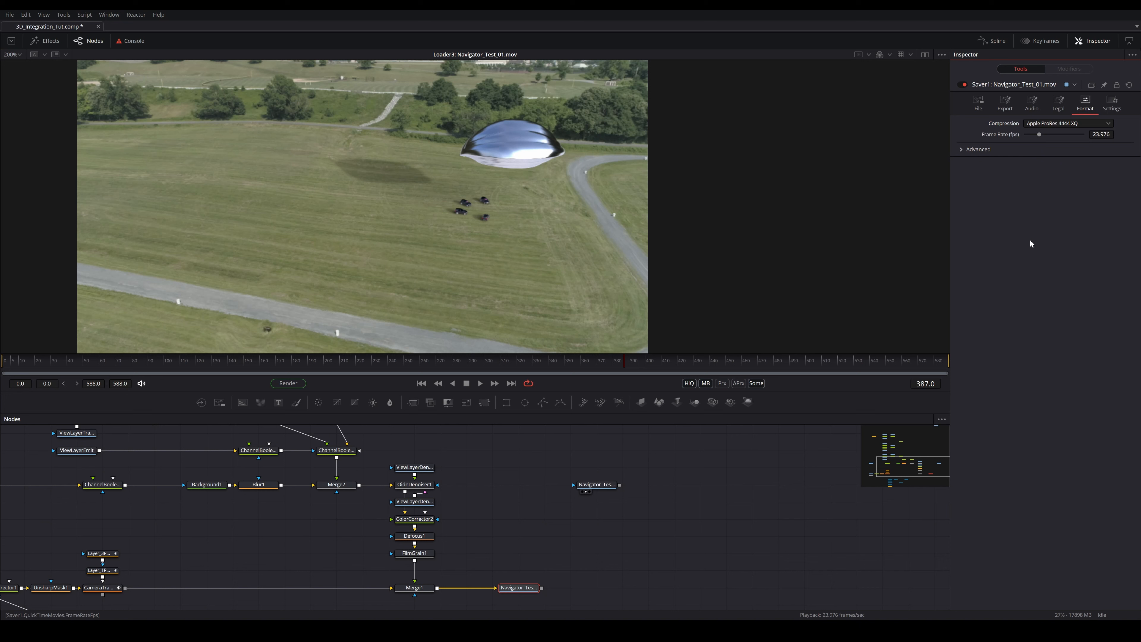
Review Saver1's export options, destination filename, ProRes compression and advanced format settings
left_click(1009, 111)
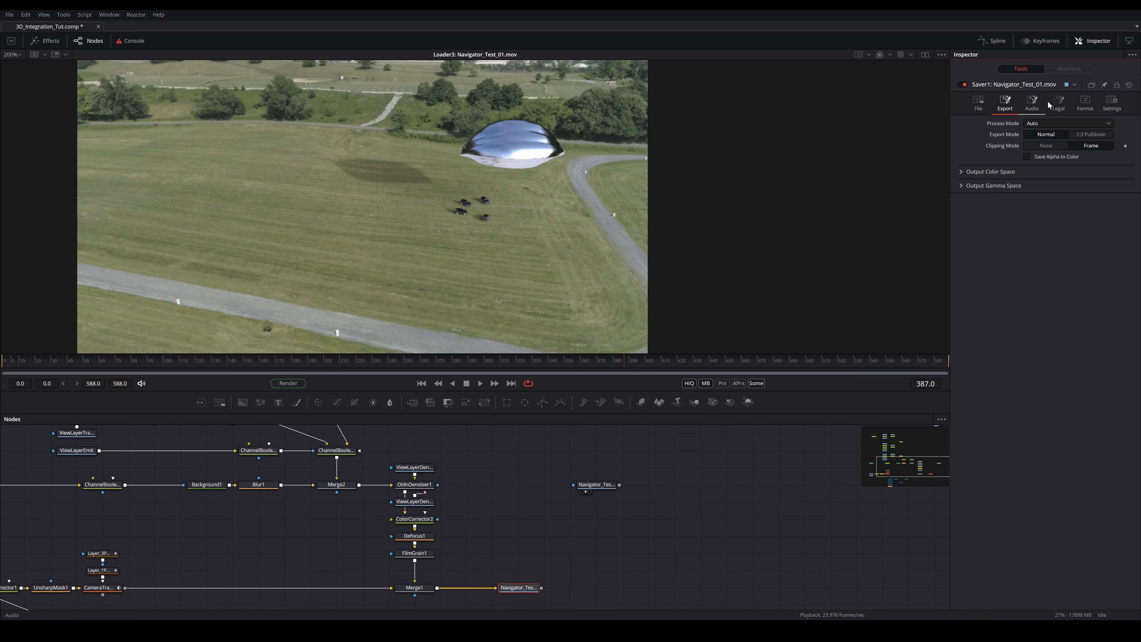
left_click(1084, 104)
left_click(977, 102)
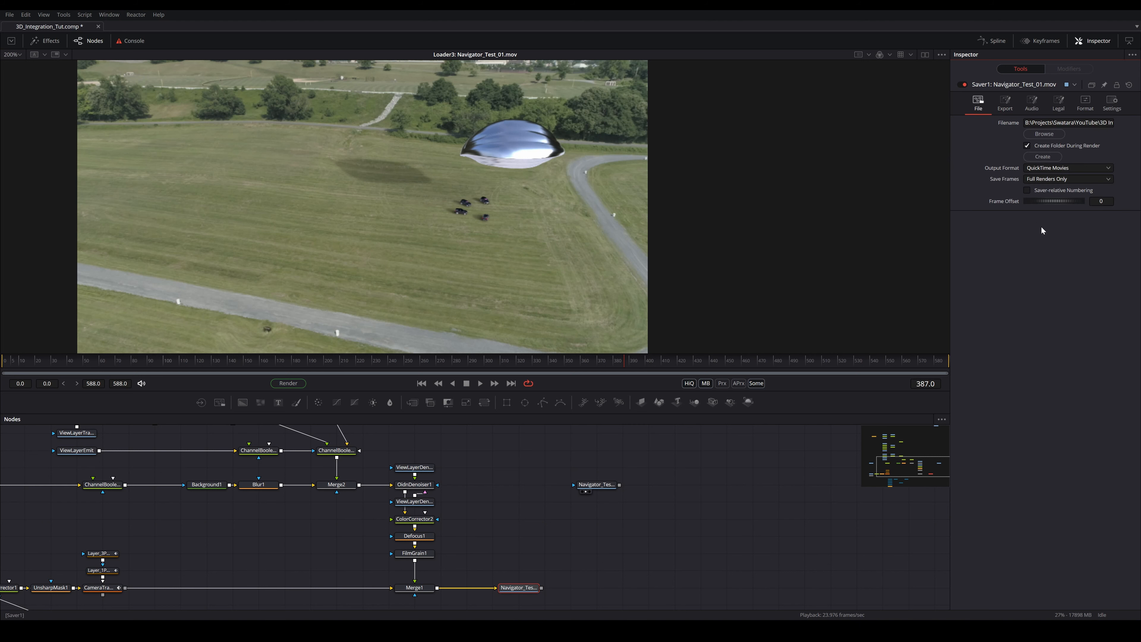
left_click(1087, 122)
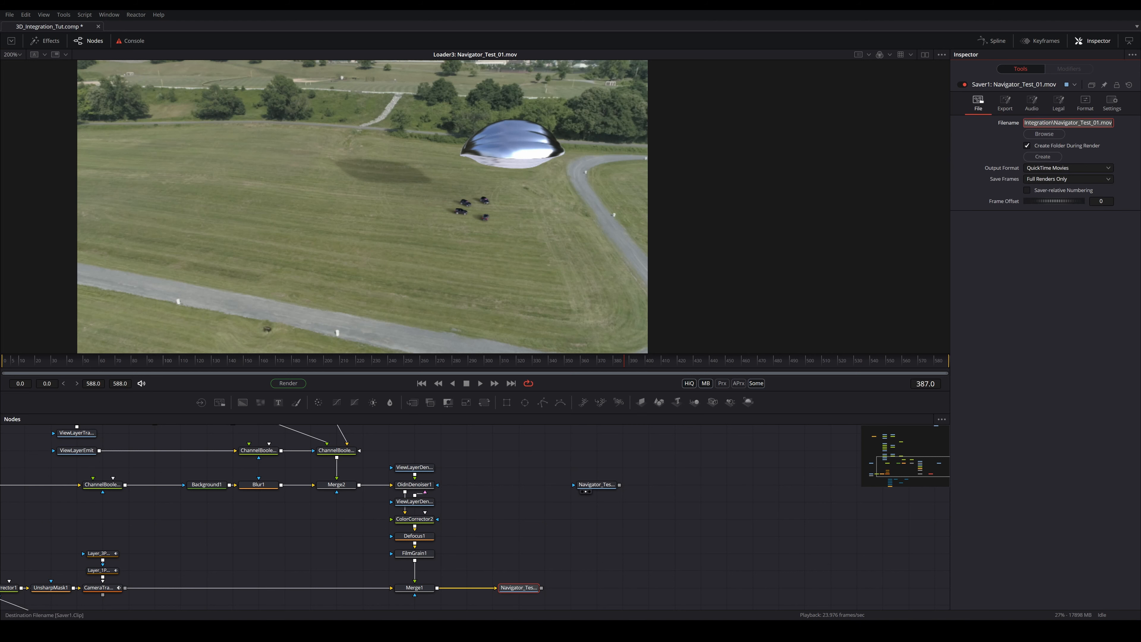
left_click(1085, 103)
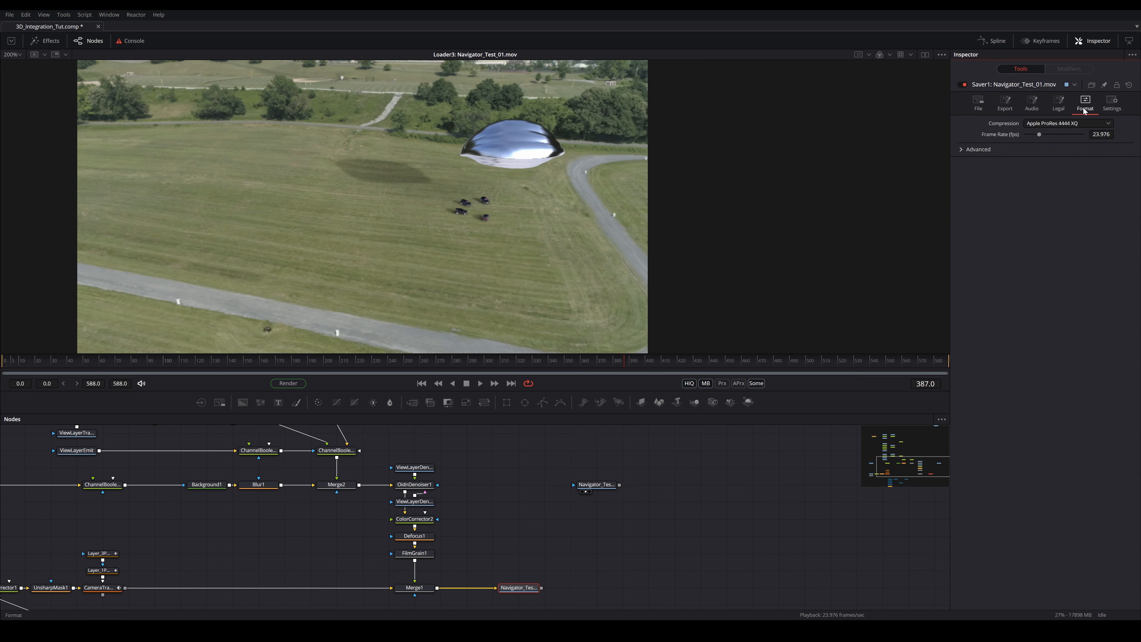
left_click(962, 150)
left_click(962, 151)
Render frames 0 to 588 at full size using the Final configuration
left_click(987, 101)
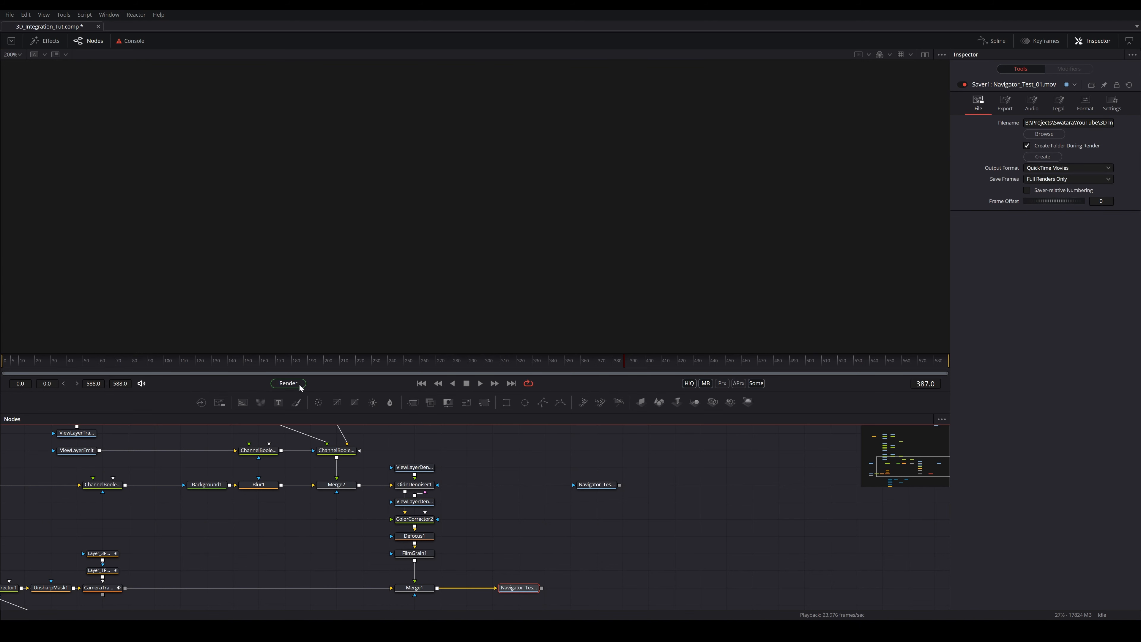
left_click(288, 383)
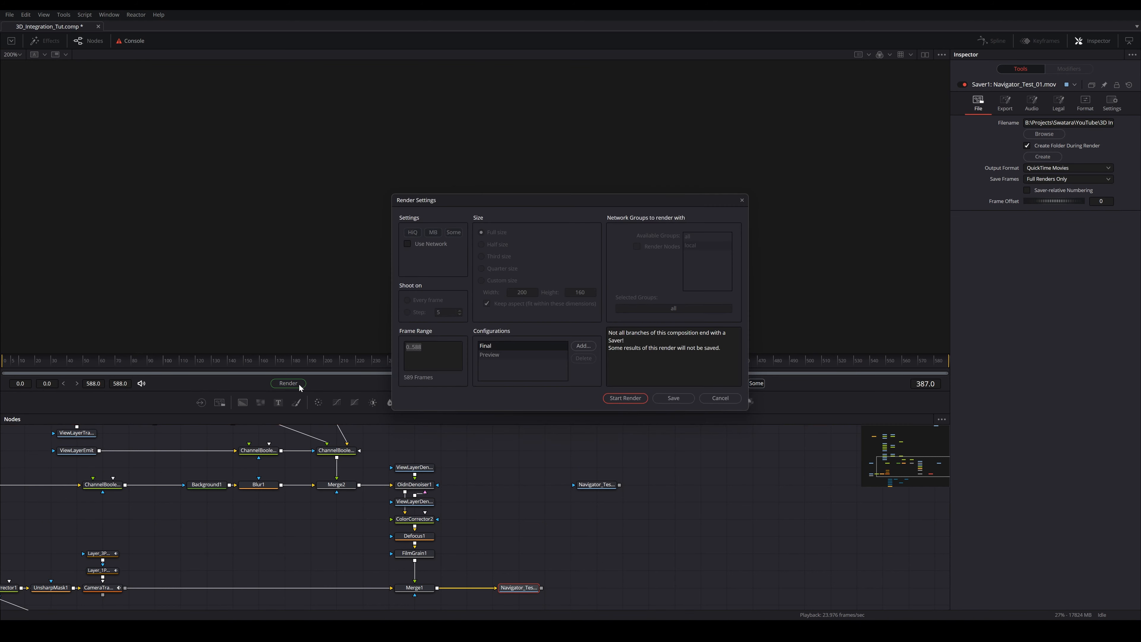
left_click(631, 398)
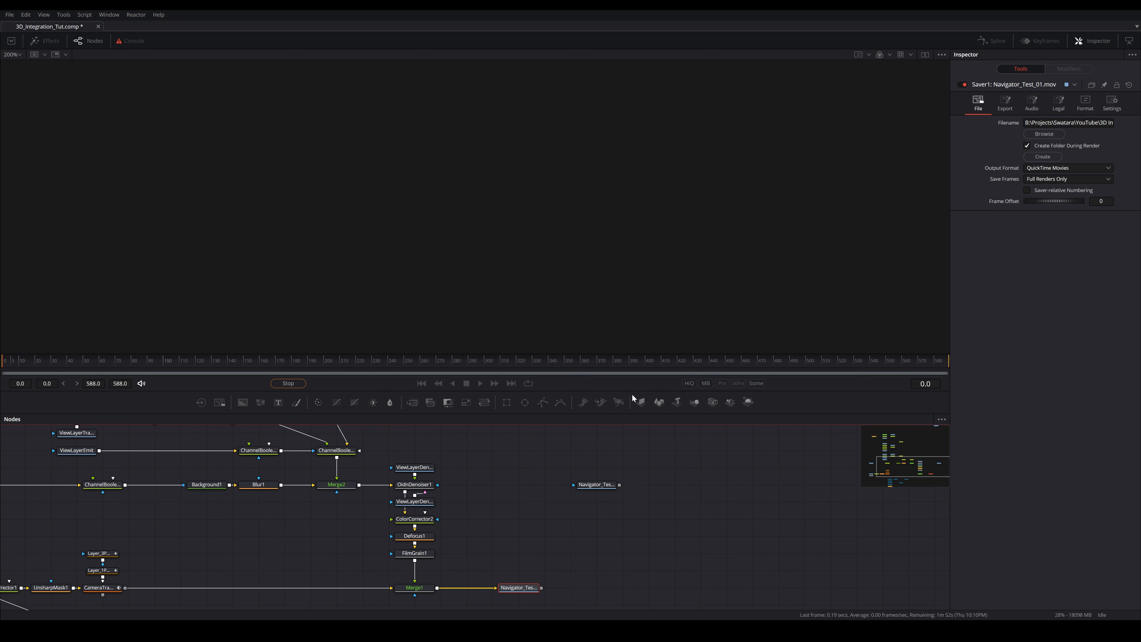